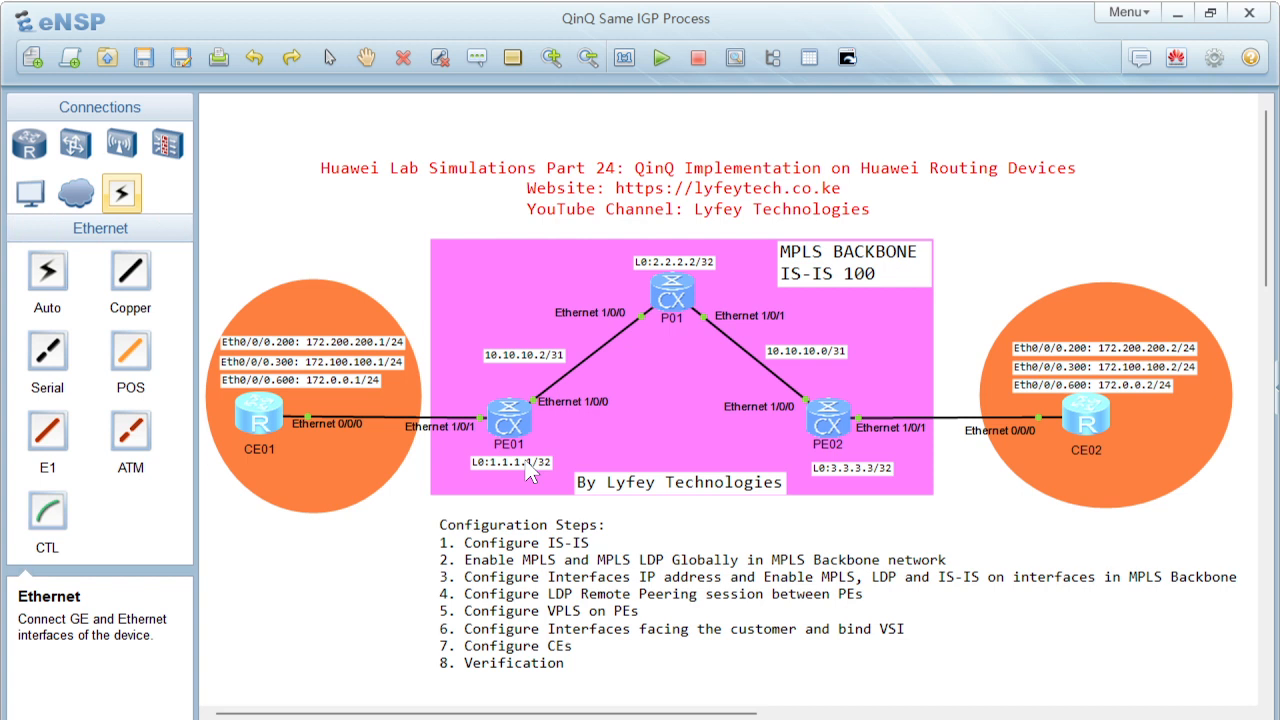
Add the text label "OUTER VLAN 500" inside the MPLS backbone area, just below the IS-IS 100 heading
{"action": "left_click", "coordinate": [478, 58]}
{"action": "left_click", "coordinate": [783, 298]}
{"action": "type", "text": "0UTER VLAN 500"}
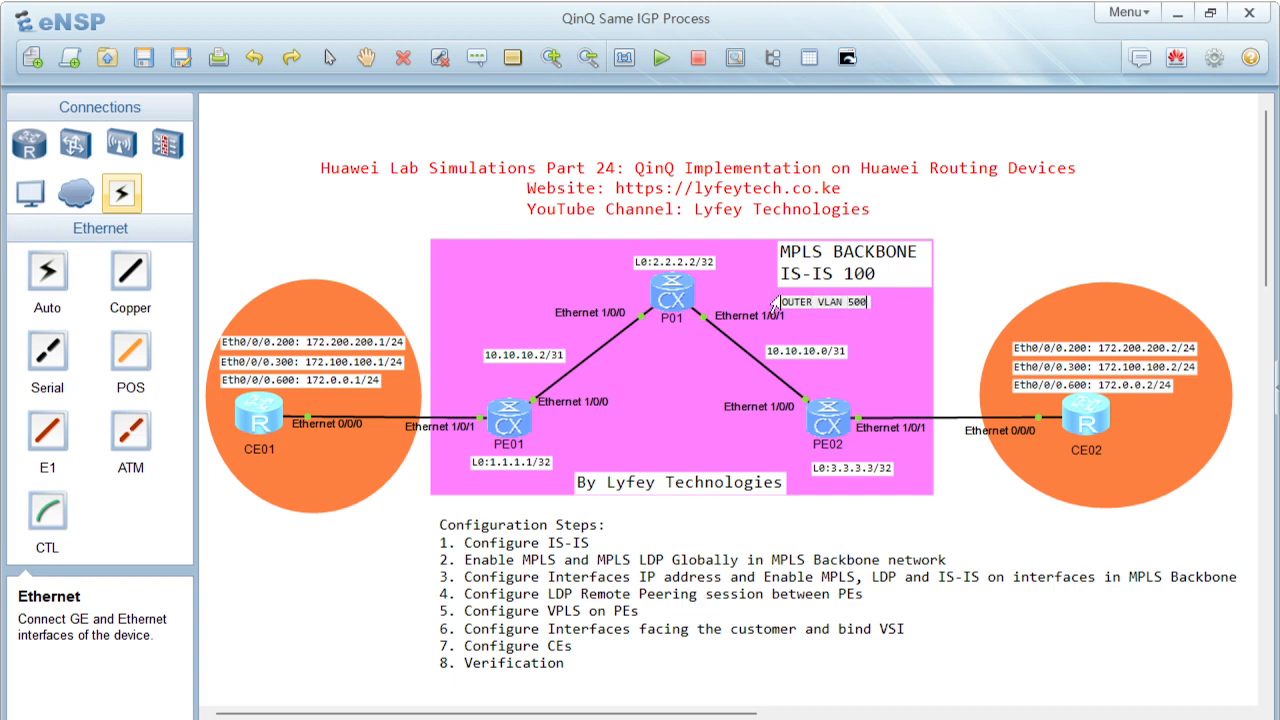
{"action": "left_click", "coordinate": [996, 212]}
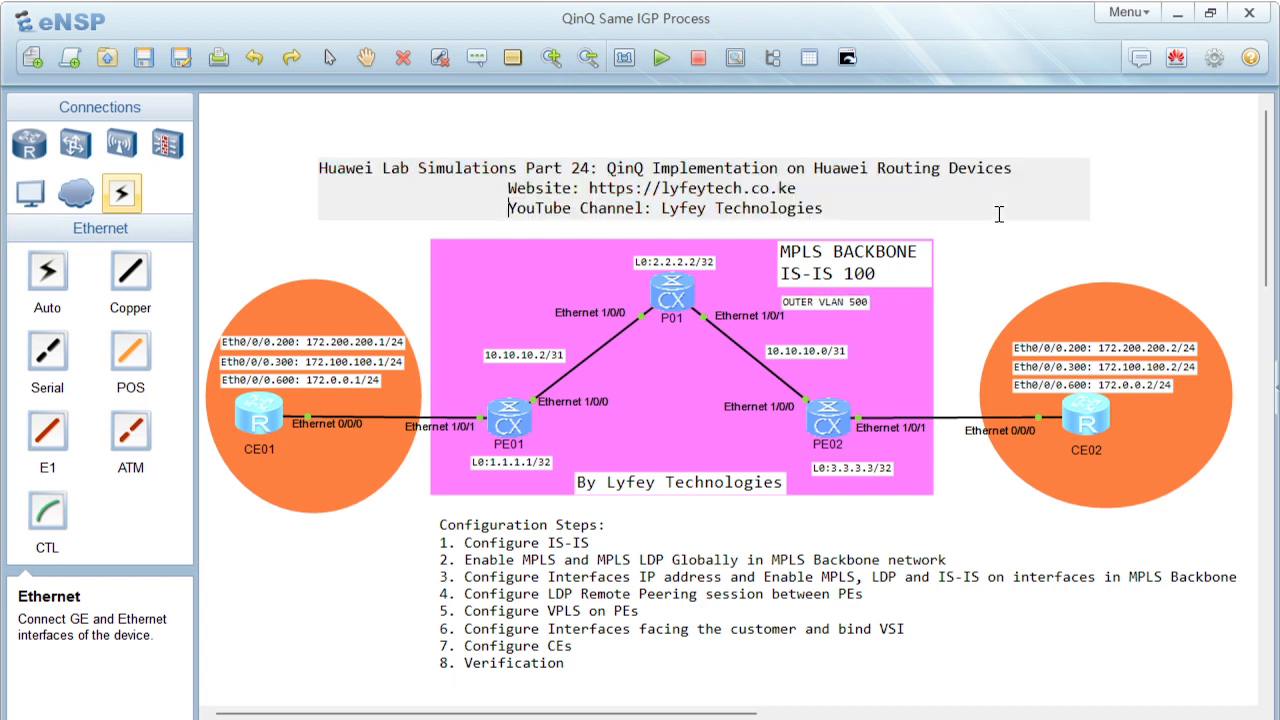
{"action": "left_click", "coordinate": [946, 288]}
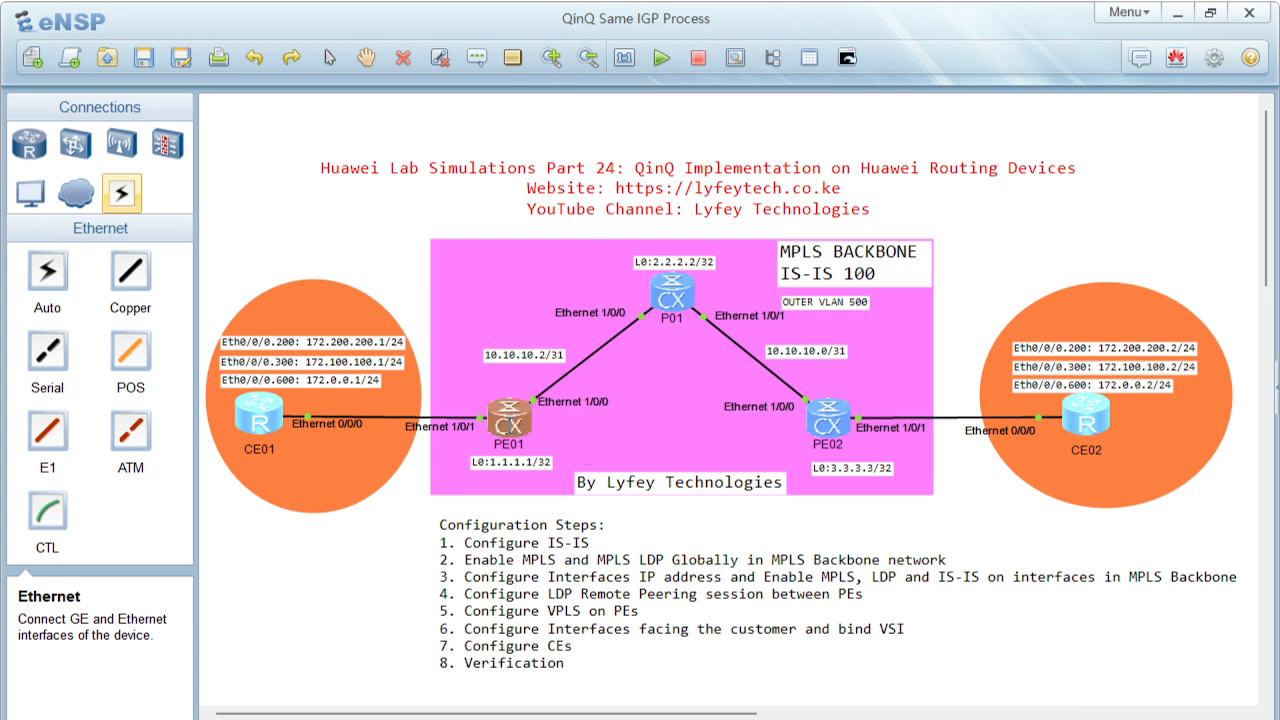
Open the PE01 console and move its window aside so that the PE01 side of the topology stays visible
{"action": "double_click", "coordinate": [508, 416]}
{"action": "key", "text": "Return"}
{"action": "type", "text": "\\"}
{"action": "key", "text": "Return"}
{"action": "key", "text": "Return"}
{"action": "key", "text": "Return"}
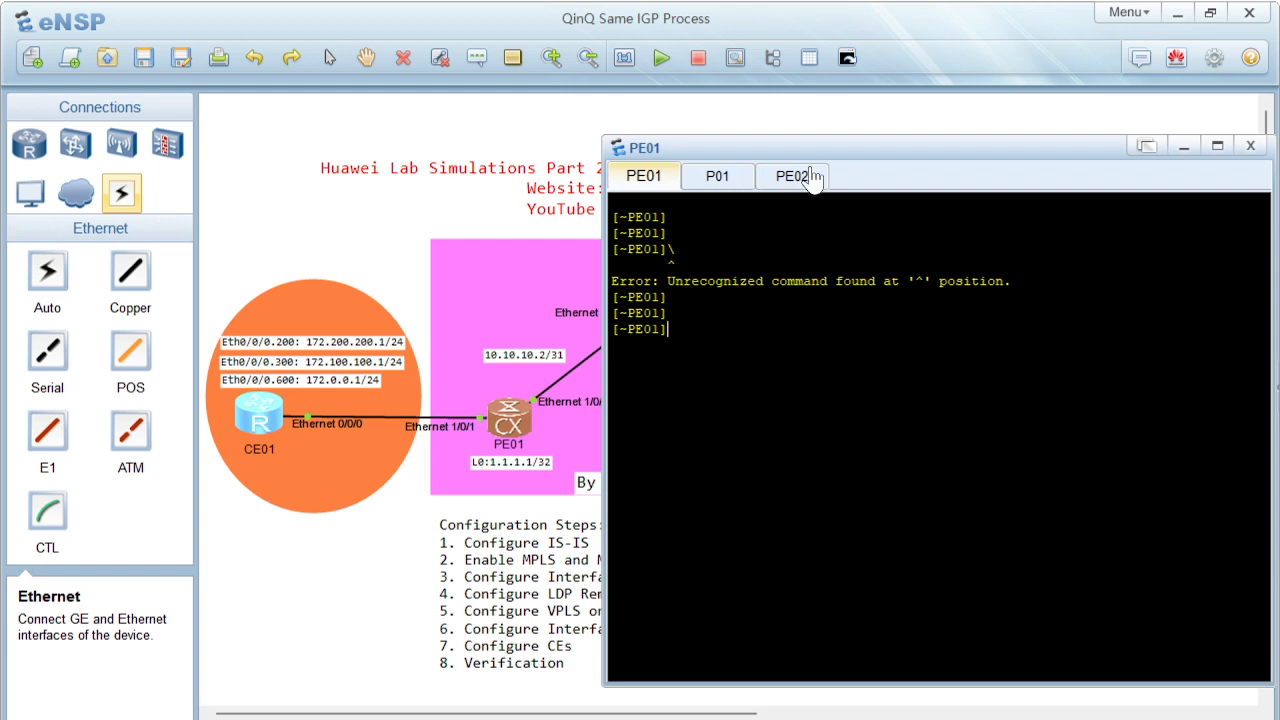
{"action": "left_click_drag", "start_coordinate": [804, 160], "coordinate": [940, 160]}
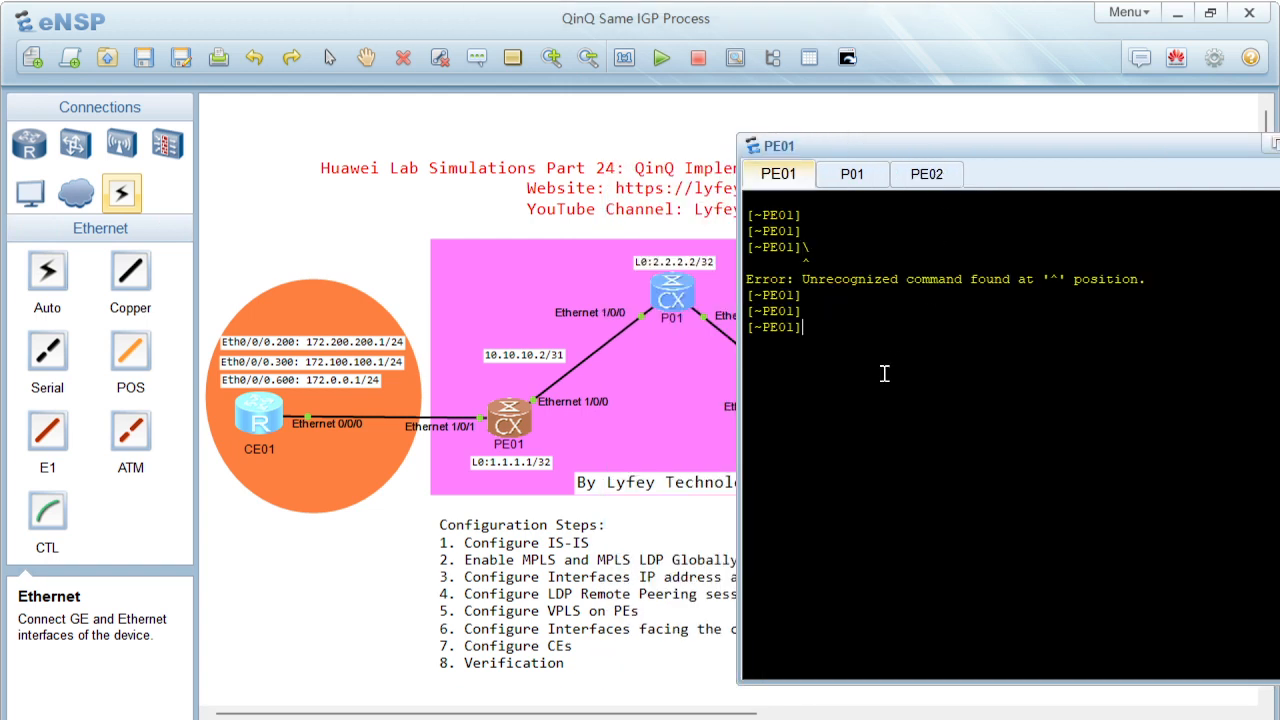
Create IS-IS process 100 on PE01
{"action": "type", "text": "isi"}
{"action": "key", "text": "Tab"}
{"action": "type", "text": "100"}
{"action": "key", "text": "Return"}
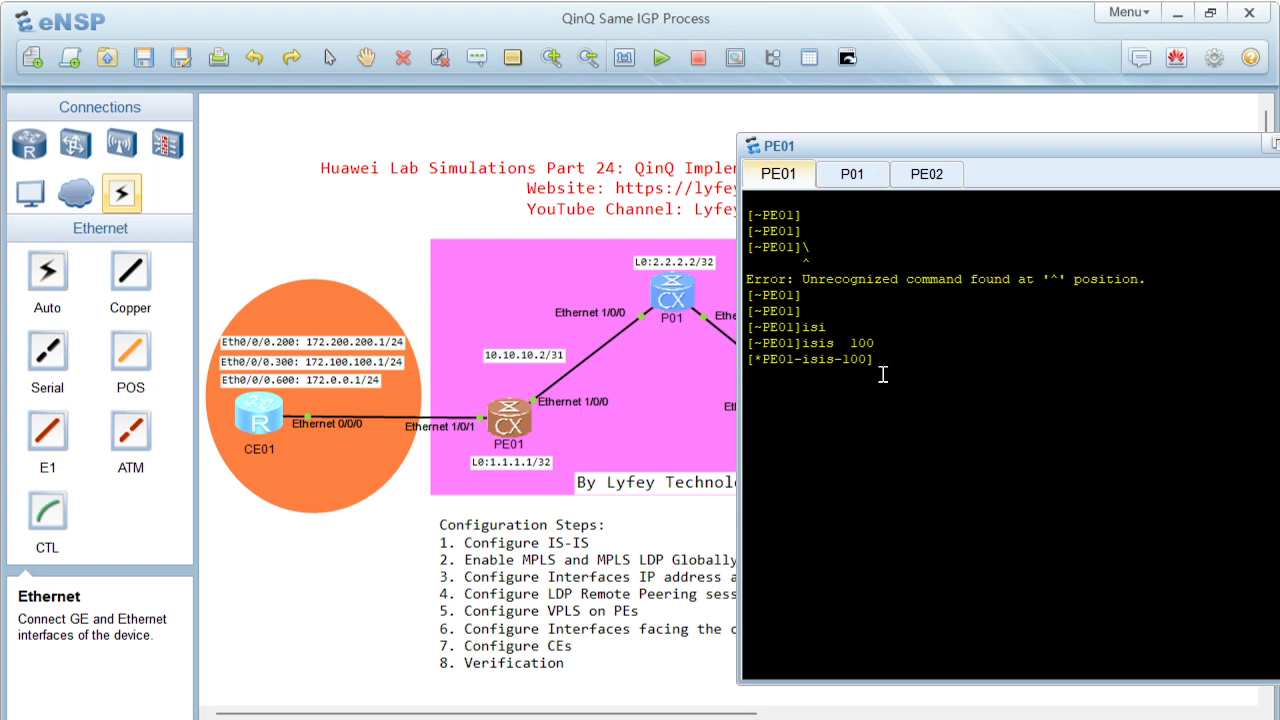
Set the is-name of IS-IS process 100 to PE01
{"action": "type", "text": "is-n"}
{"action": "key", "text": "Tab"}
{"action": "type", "text": "PE)1"}
{"action": "key", "text": "BackSpace"}
{"action": "key", "text": "BackSpace"}
{"action": "type", "text": "01"}
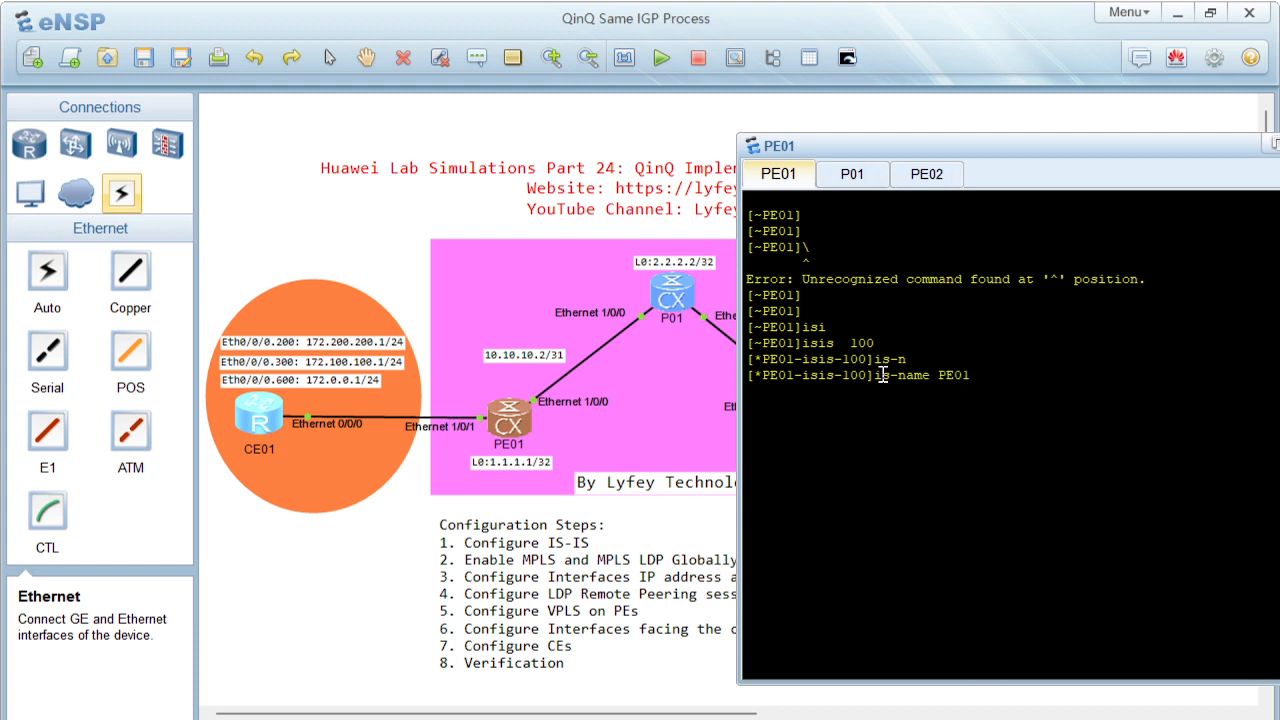
{"action": "key", "text": "Return"}
Set the is-level of IS-IS process 100 on PE01 to level-2
{"action": "type", "text": "lev"}
{"action": "key", "text": "Return"}
{"action": "type", "text": "l"}
{"action": "key", "text": "BackSpace"}
{"action": "type", "text": "is-l"}
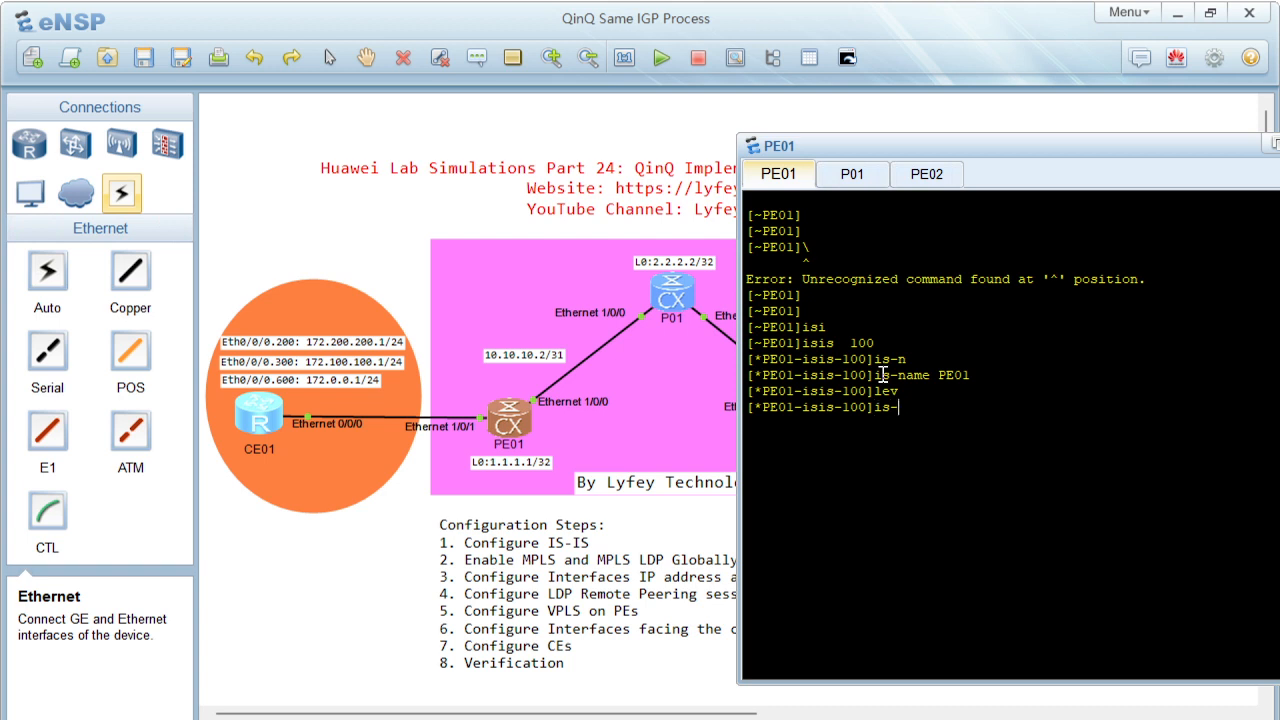
{"action": "key", "text": "Tab"}
{"action": "type", "text": "le"}
{"action": "key", "text": "Tab"}
{"action": "type", "text": "2"}
{"action": "key", "text": "Return"}
Set the cost-style of IS-IS process 100 on PE01 to wide
{"action": "type", "text": "cost"}
{"action": "key", "text": "Tab"}
{"action": "type", "text": "wide"}
{"action": "key", "text": "Return"}
Set the network-entity of IS-IS process 100 on PE01 to 49.0100.0010.0100.1001.00
{"action": "type", "text": "net"}
{"action": "key", "text": "Tab"}
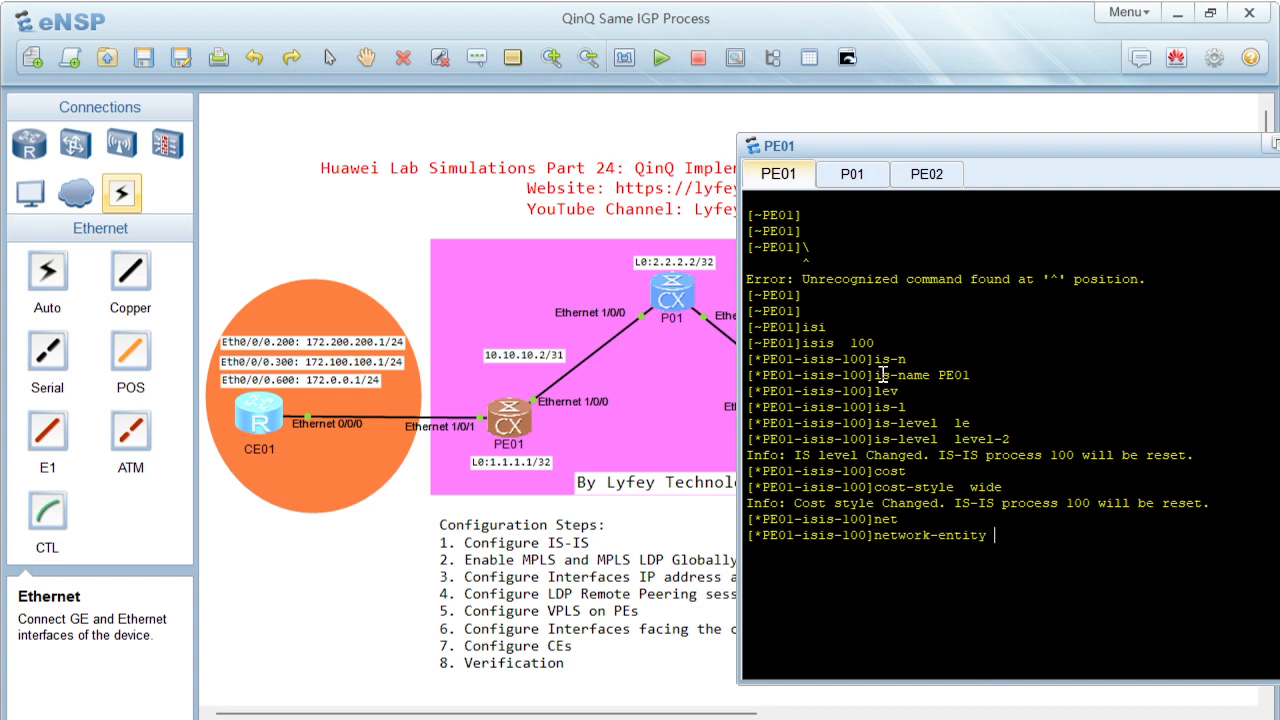
{"action": "type", "text": "49.0100.0010.0100.1001"}
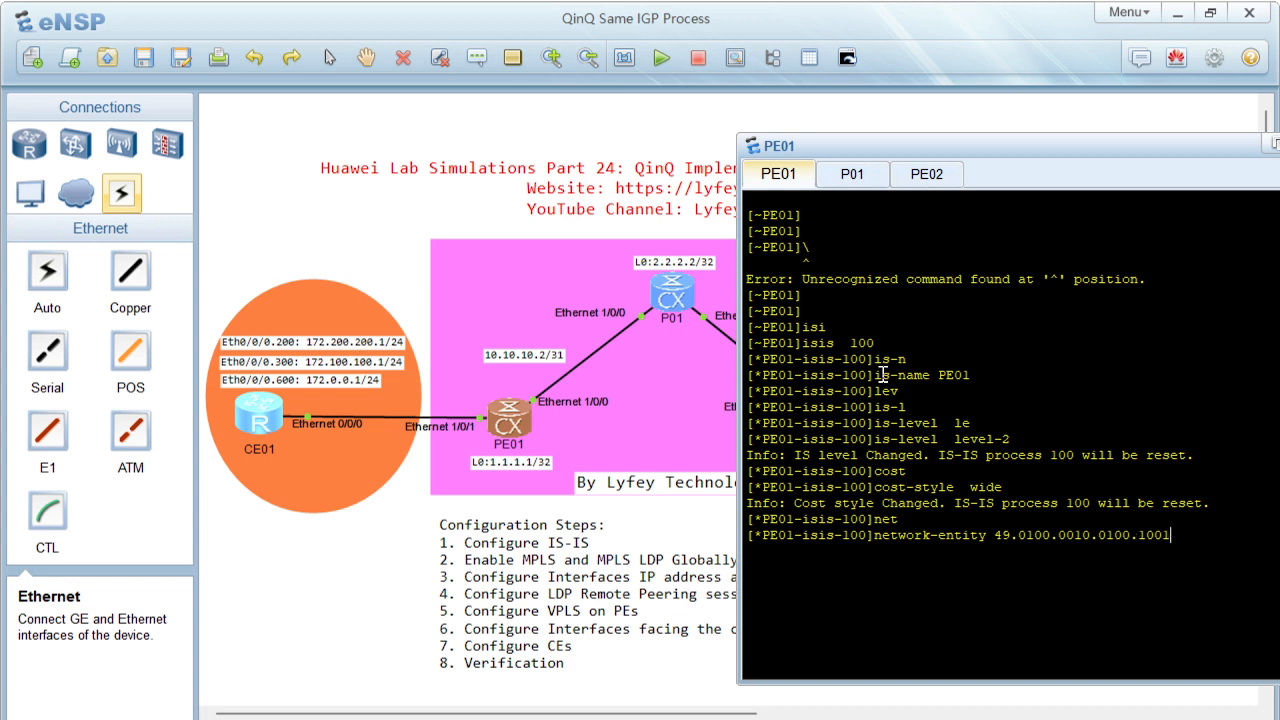
{"action": "type", "text": ".00"}
{"action": "key", "text": "Return"}
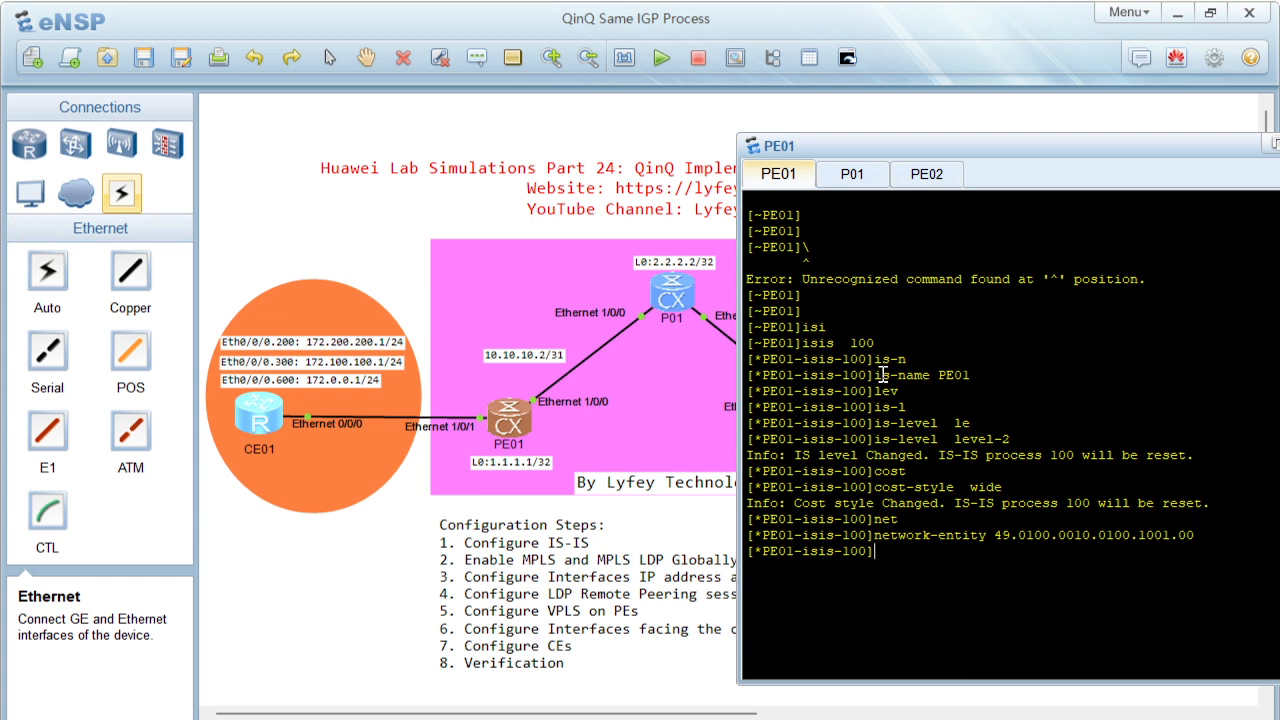
Commit the IS-IS 100 settings on PE01, display the resulting configuration, and return to the system view
{"action": "type", "text": "commitdis this"}
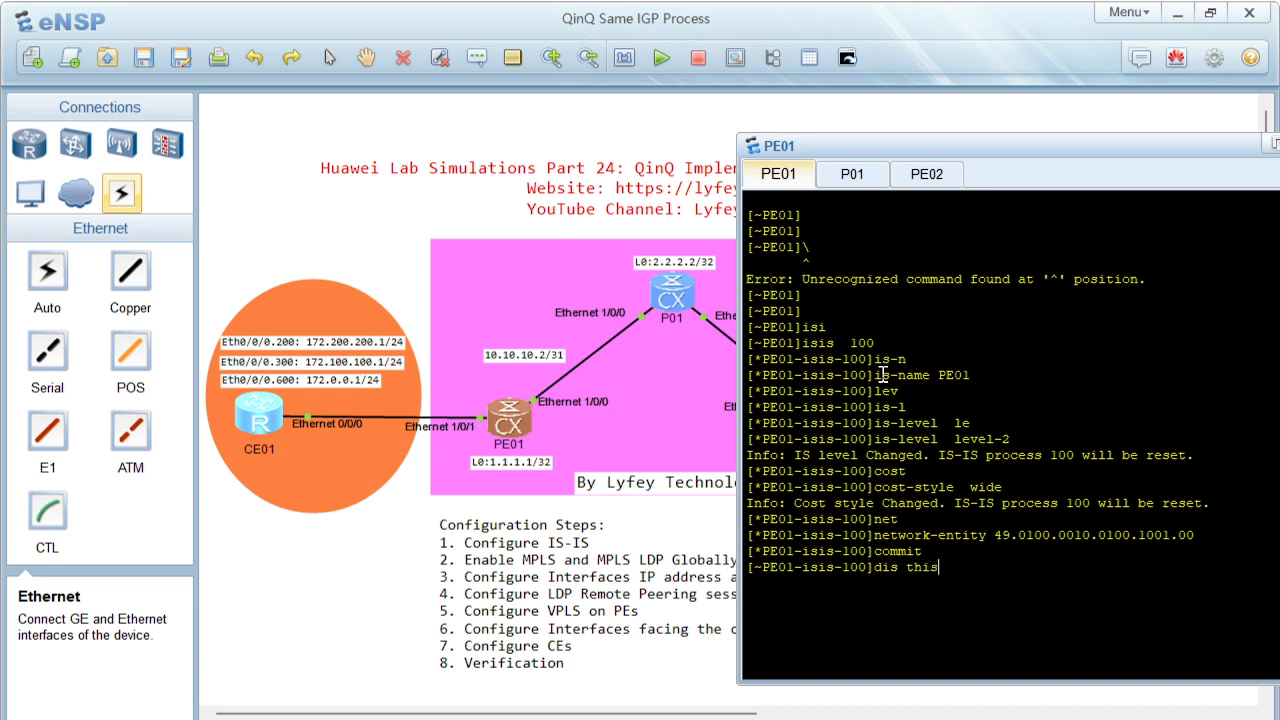
{"action": "key", "text": "Return"}
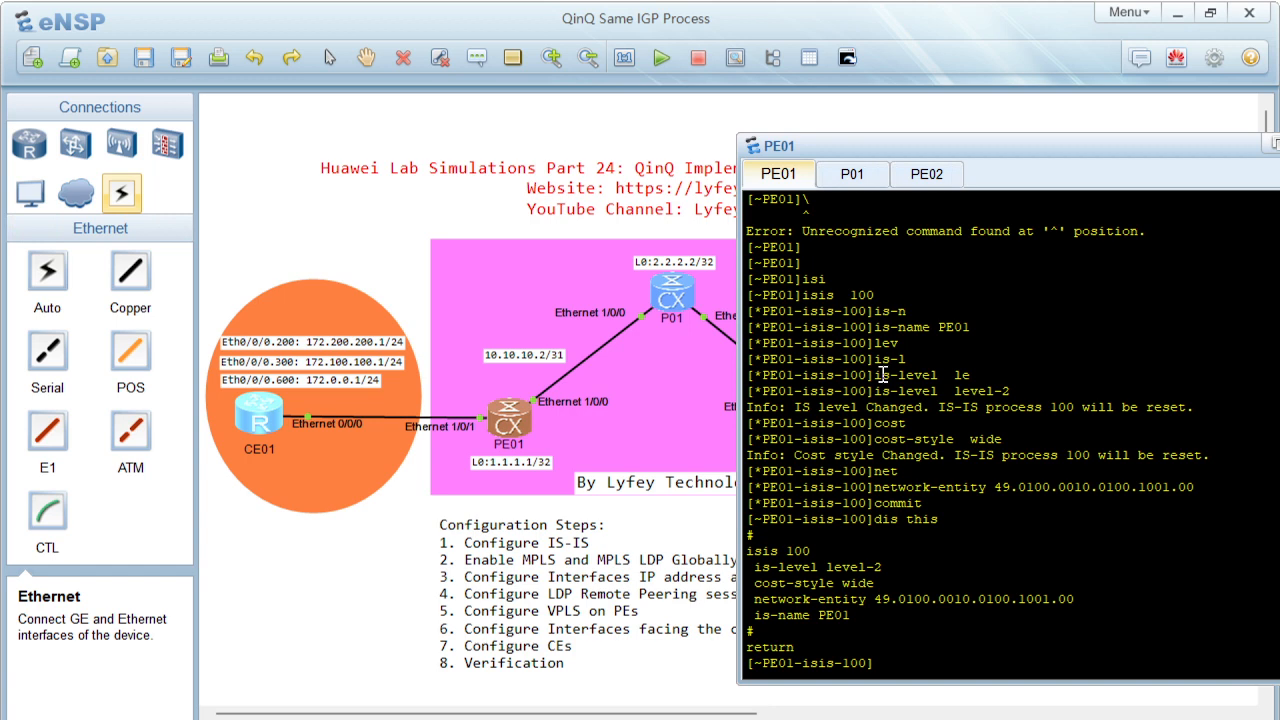
{"action": "type", "text": "quit"}
{"action": "key", "text": "Return"}
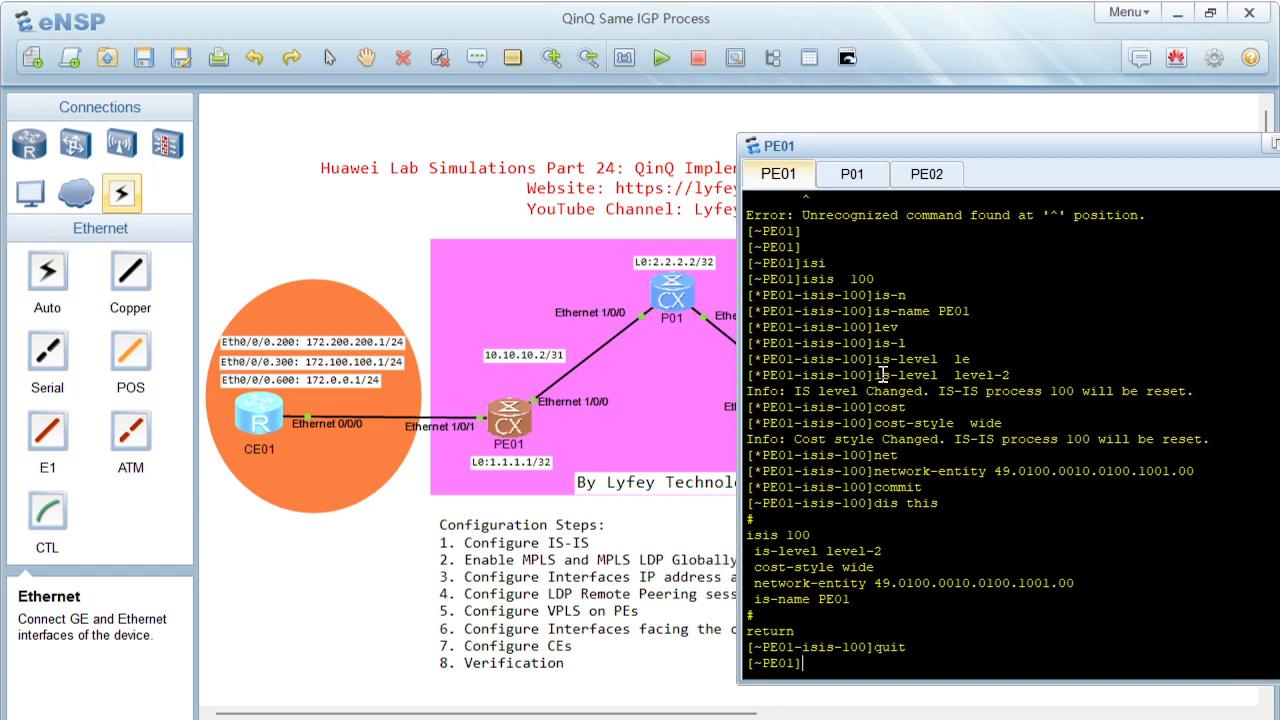
{"action": "key", "text": "Return"}
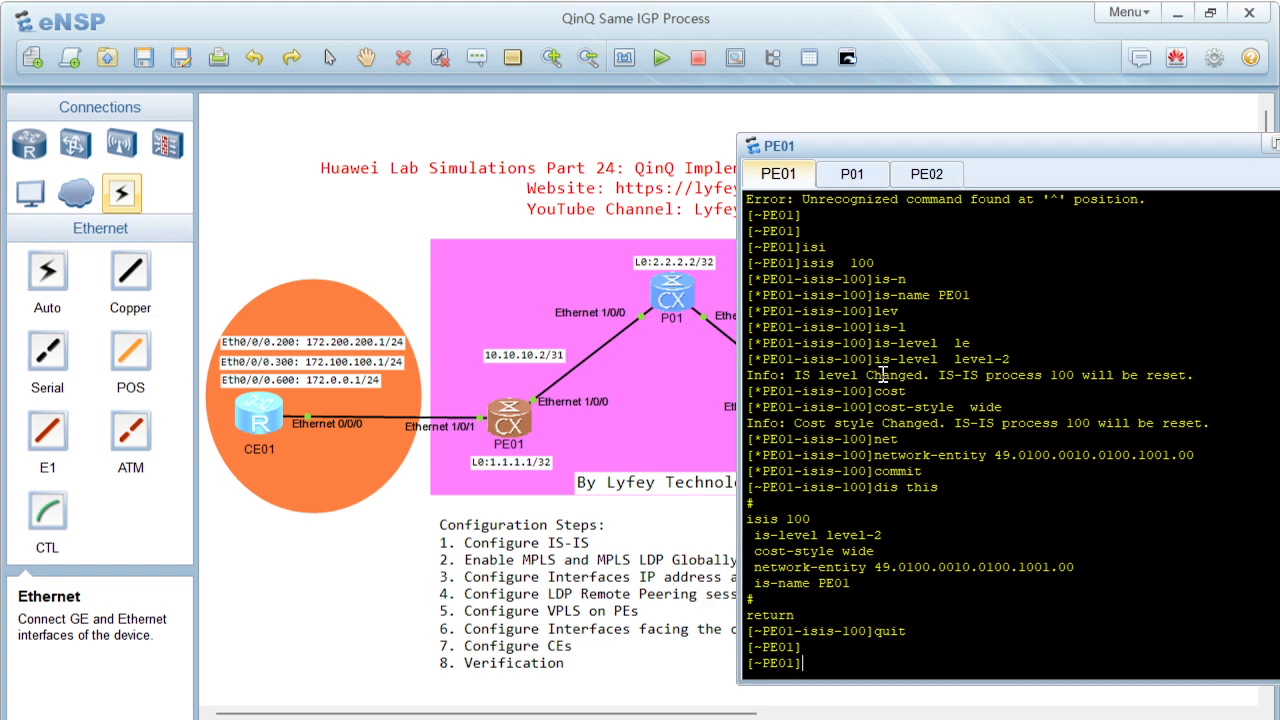
Set the MPLS LSR ID of PE01 to 1.1.1.1
{"action": "type", "text": "mpls ls"}
{"action": "key", "text": "Tab"}
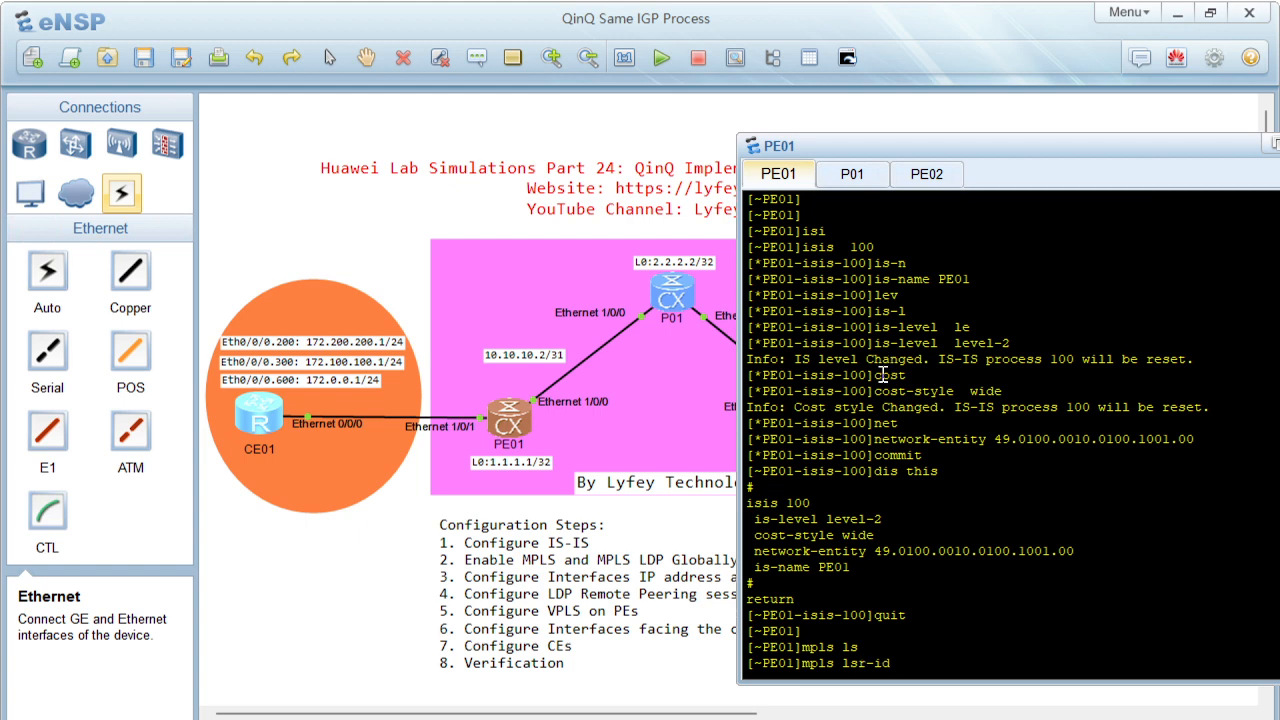
{"action": "type", "text": "1.1.1.1"}
{"action": "key", "text": "Return"}
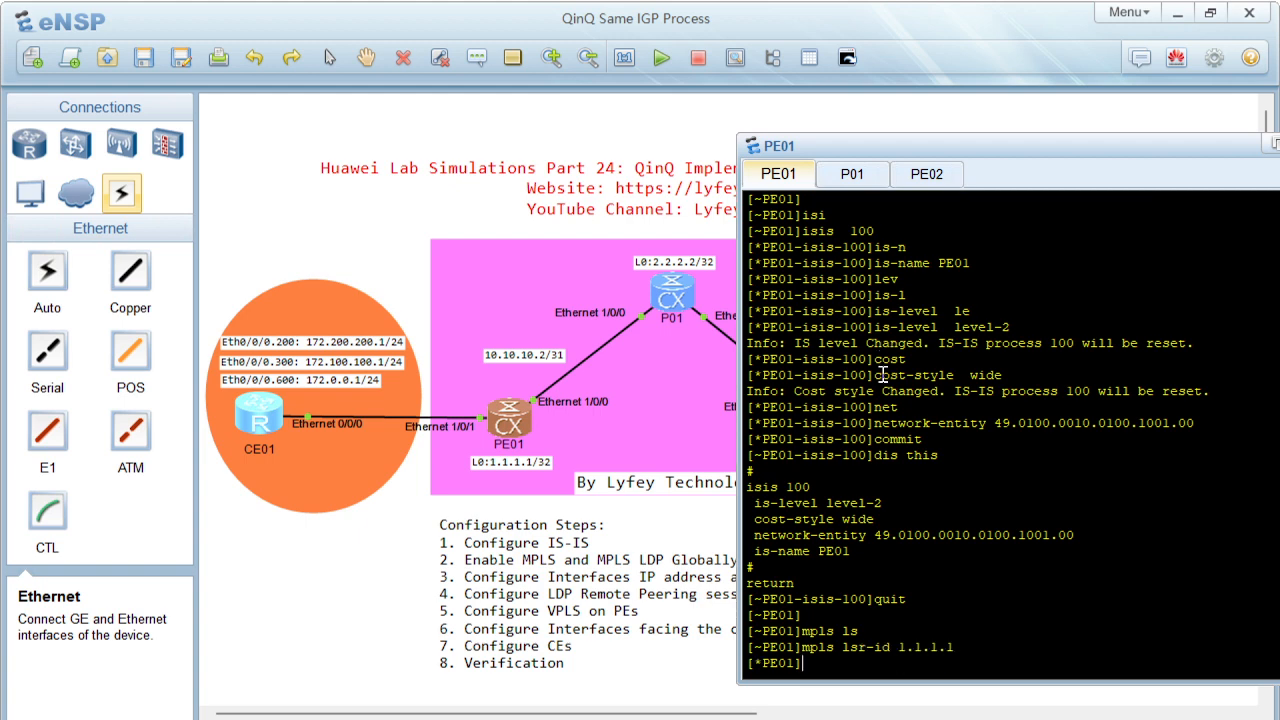
Enable MPLS globally on PE01 and return to the system view
{"action": "type", "text": "mpls"}
{"action": "key", "text": "Return"}
{"action": "type", "text": "quit"}
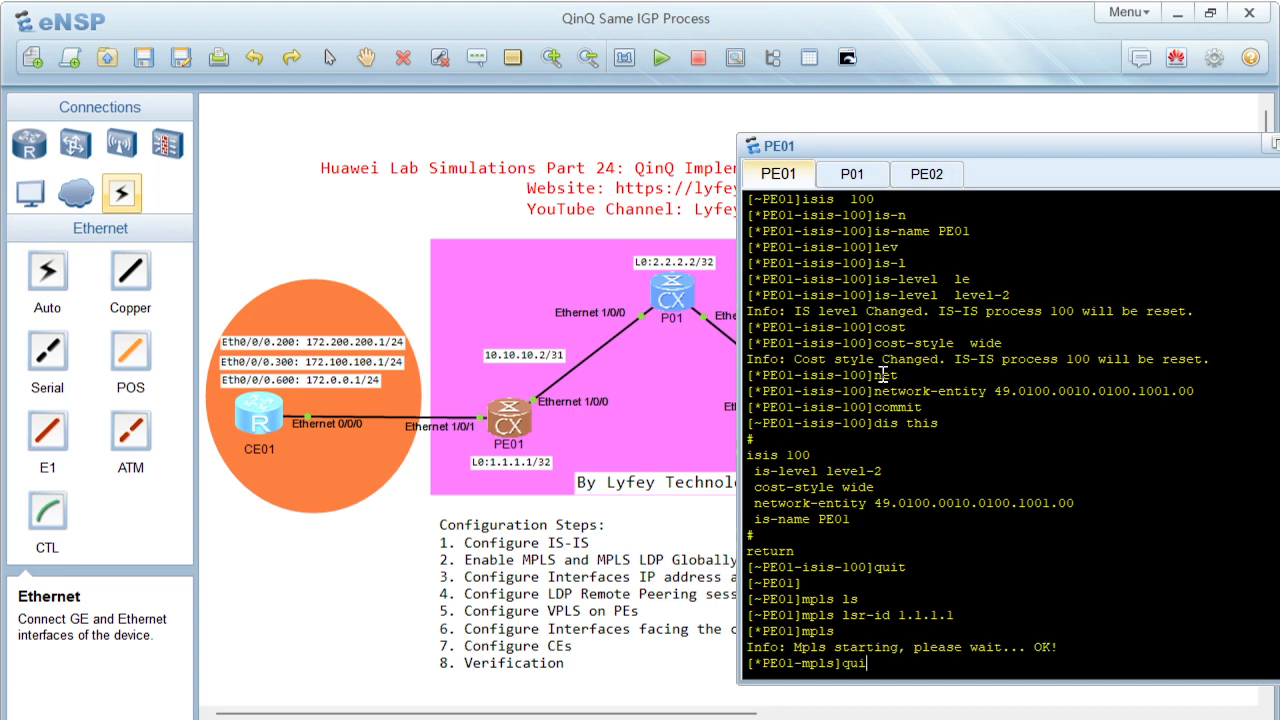
{"action": "key", "text": "Return"}
Enable MPLS LDP globally on PE01 and return to the system view
{"action": "type", "text": "mpls"}
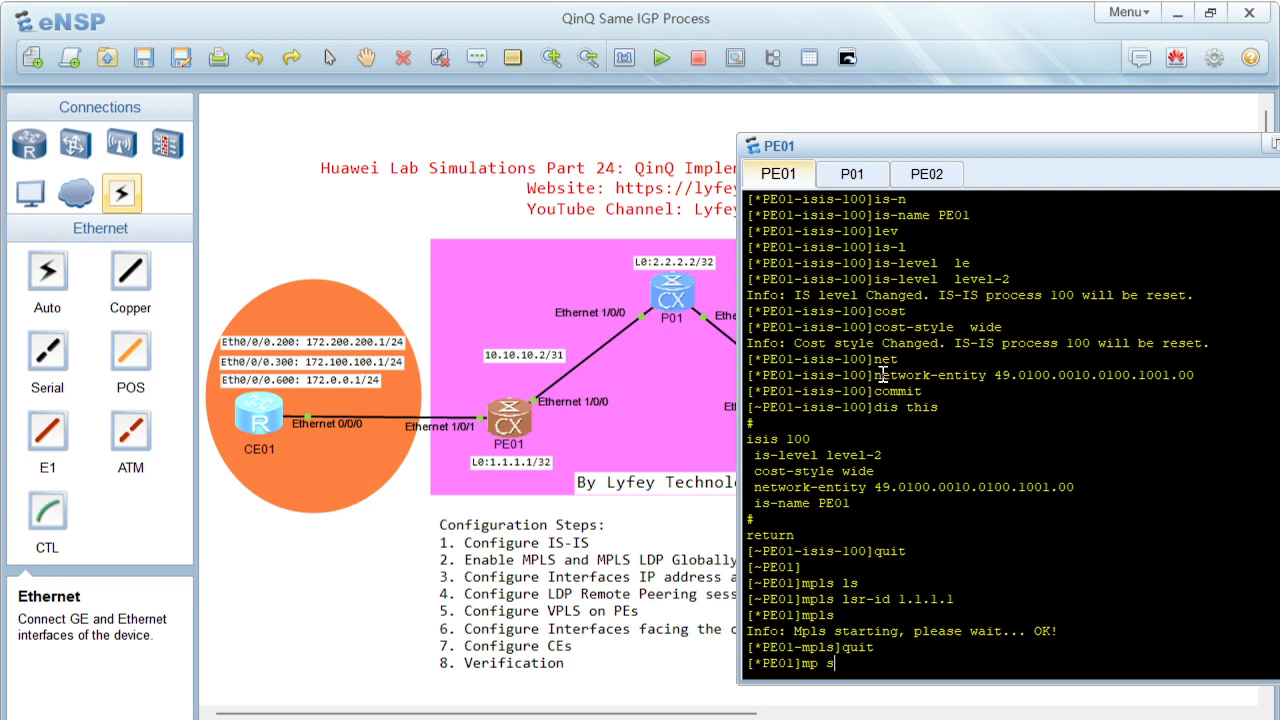
{"action": "type", "text": " ls"}
{"action": "key", "text": "Tab"}
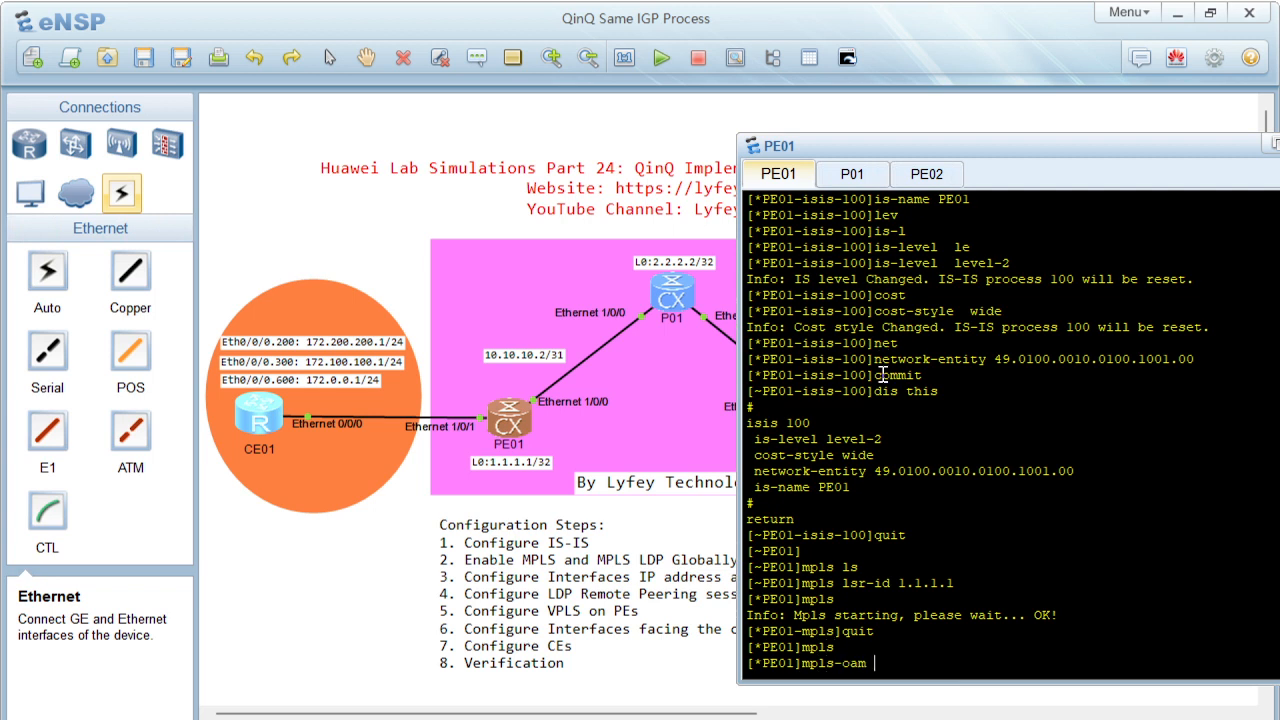
{"action": "key", "text": "BackSpace"}
{"action": "key", "text": "BackSpace"}
{"action": "key", "text": "BackSpace"}
{"action": "key", "text": "BackSpace"}
{"action": "type", "text": "ld"}
{"action": "key", "text": "Tab"}
{"action": "key", "text": "Return"}
{"action": "type", "text": "quit"}
{"action": "key", "text": "Return"}
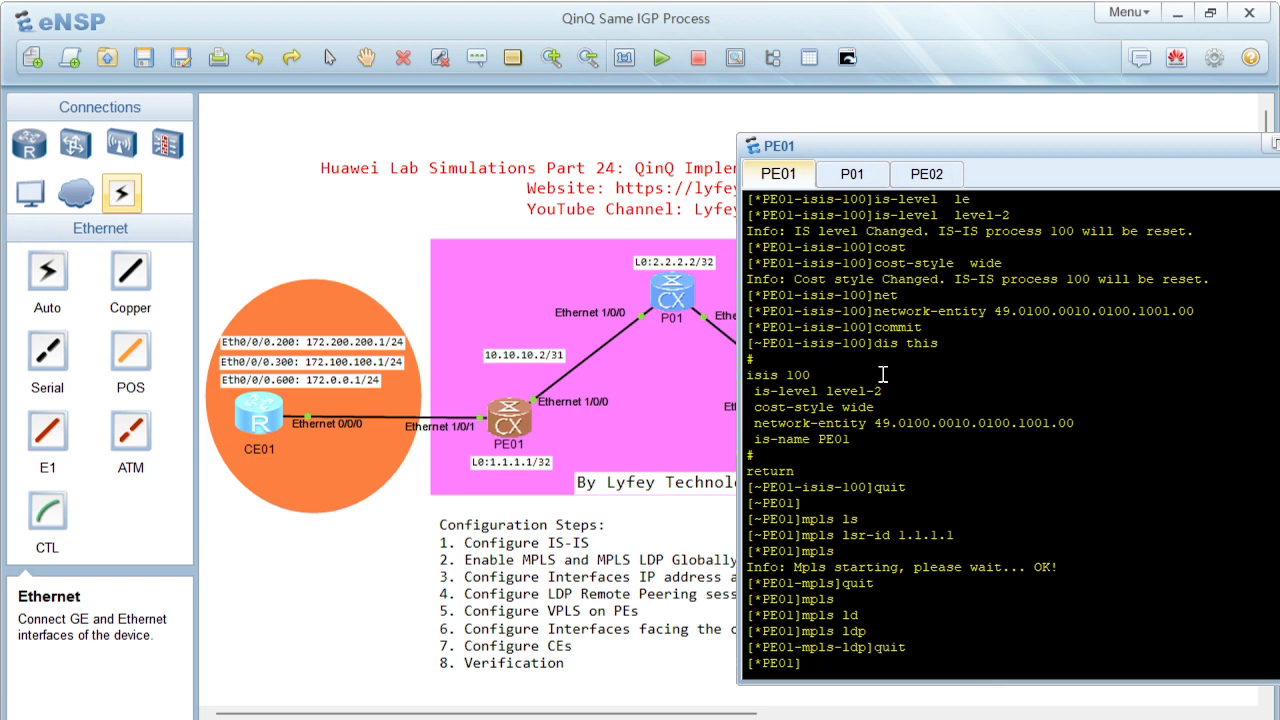
Enable MPLS L2VPN on PE01 and return to the system view
{"action": "type", "text": "mpls l2v"}
{"action": "key", "text": "Tab"}
{"action": "key", "text": "Return"}
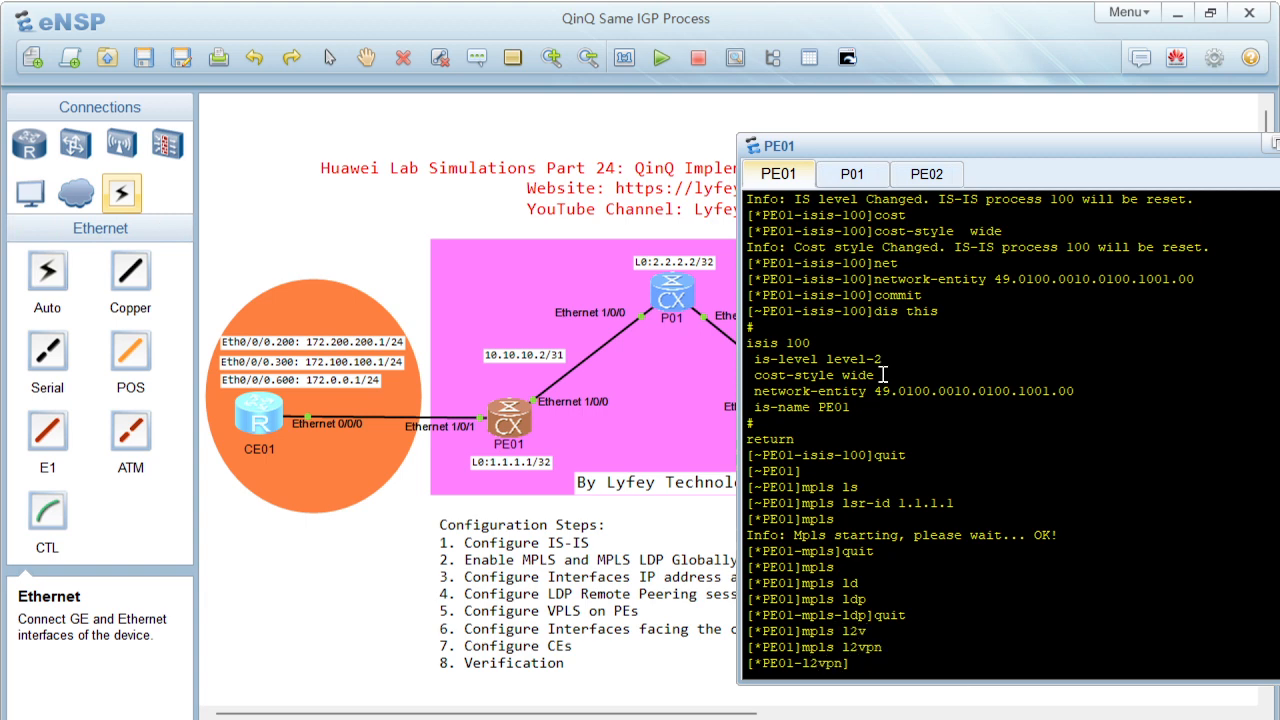
{"action": "type", "text": "quit"}
{"action": "key", "text": "Return"}
Commit the global MPLS, LDP and L2VPN configuration on PE01
{"action": "type", "text": "commit"}
{"action": "key", "text": "Return"}
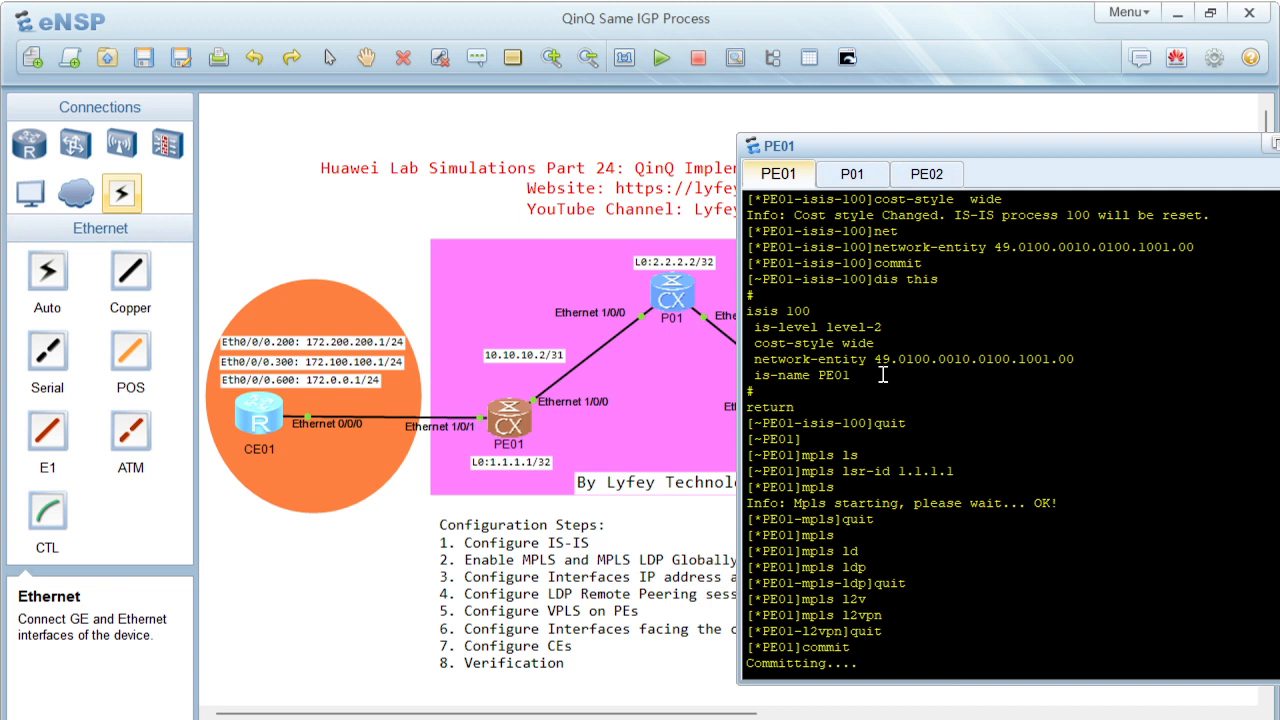
{"action": "key", "text": "Return"}
{"action": "key", "text": "Return"}
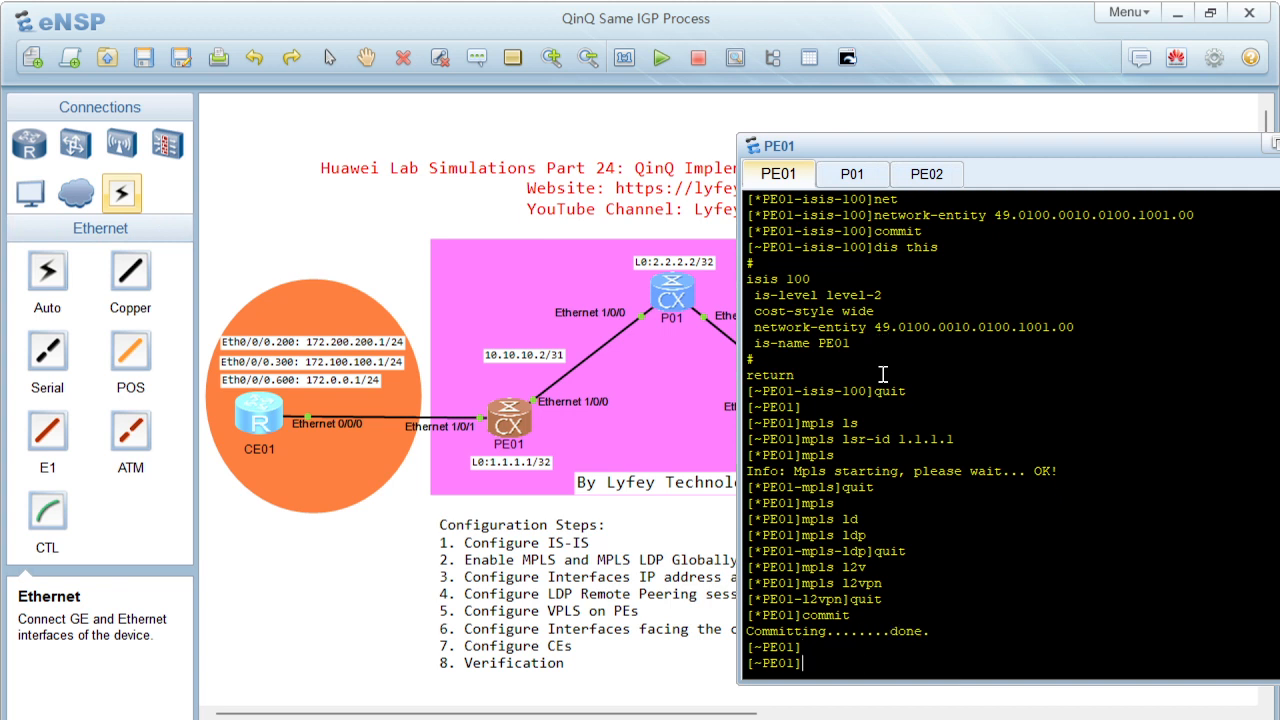
Create interface LoopBack 0 on PE01
{"action": "type", "text": "interf"}
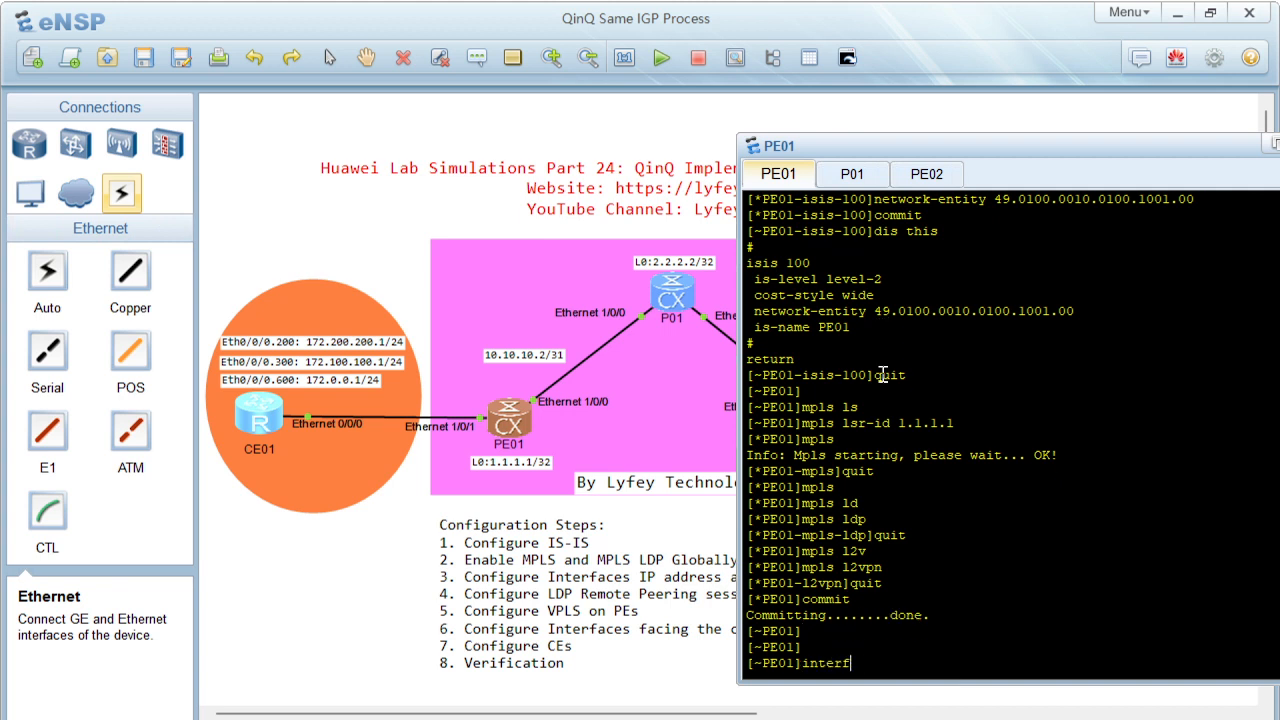
{"action": "key", "text": "Tab"}
{"action": "type", "text": "lo"}
{"action": "key", "text": "Tab"}
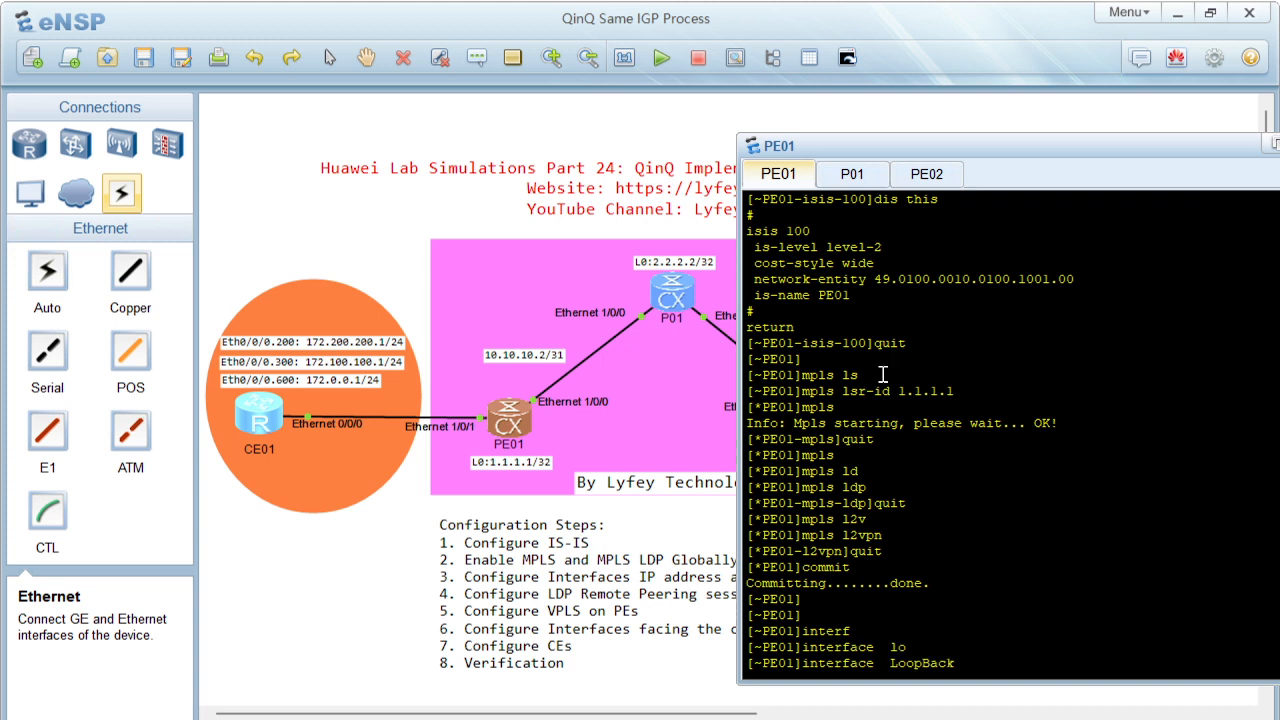
{"action": "type", "text": "0"}
{"action": "key", "text": "Return"}
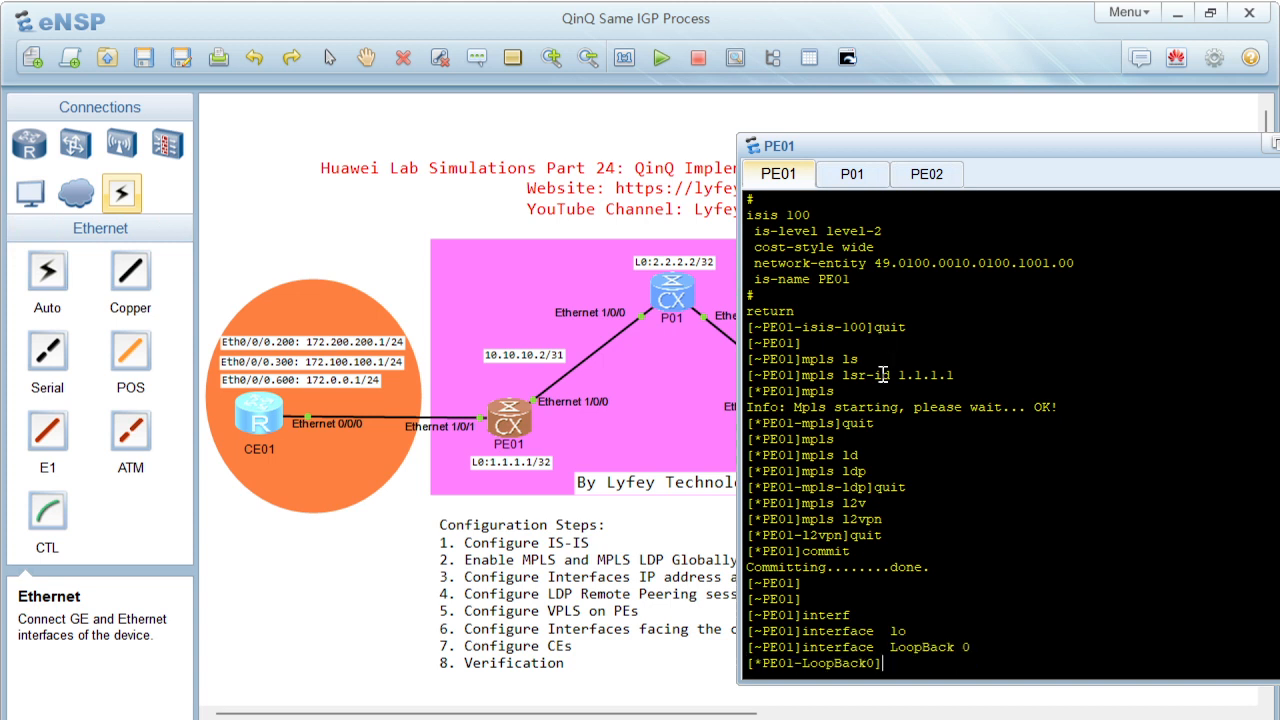
Try to give LoopBack 0 the address 1.1.1.1 32 with the short command "ip 1.1.1.1 32"
{"action": "type", "text": "ip"}
{"action": "key", "text": "Tab"}
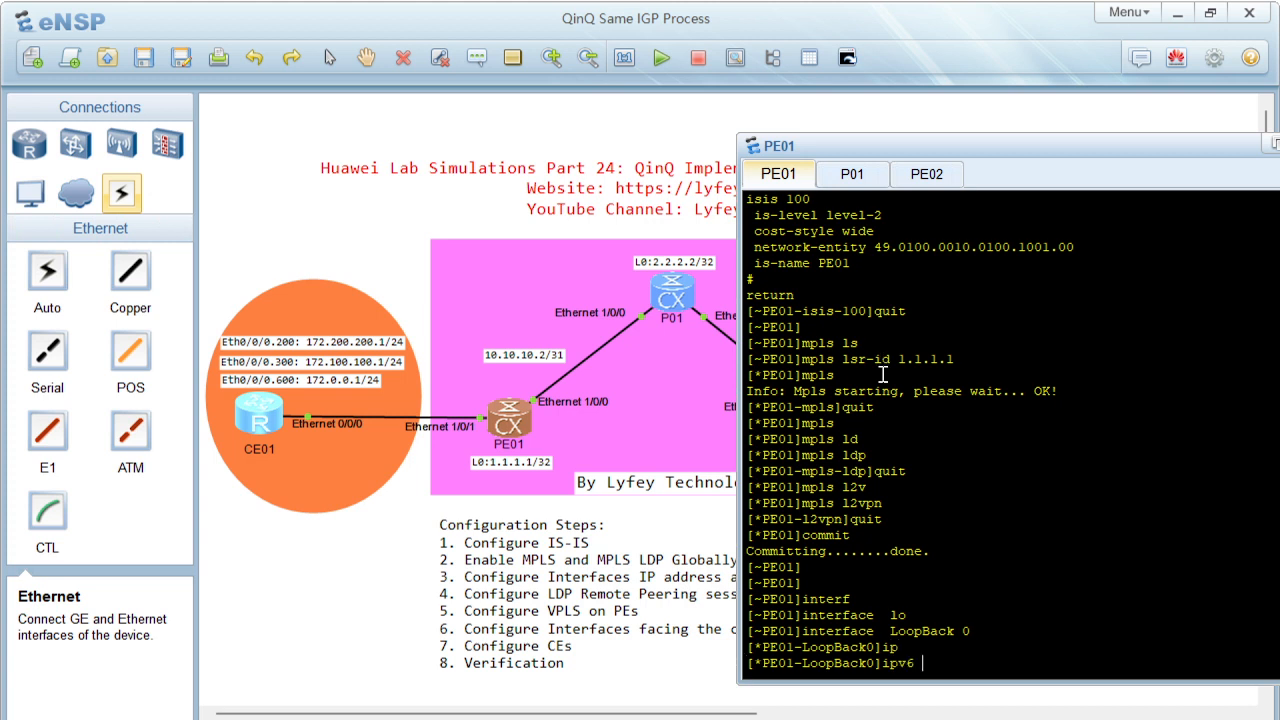
{"action": "key", "text": "BackSpace"}
{"action": "key", "text": "BackSpace"}
{"action": "type", "text": "1.1.1.1 32"}
{"action": "key", "text": "Return"}
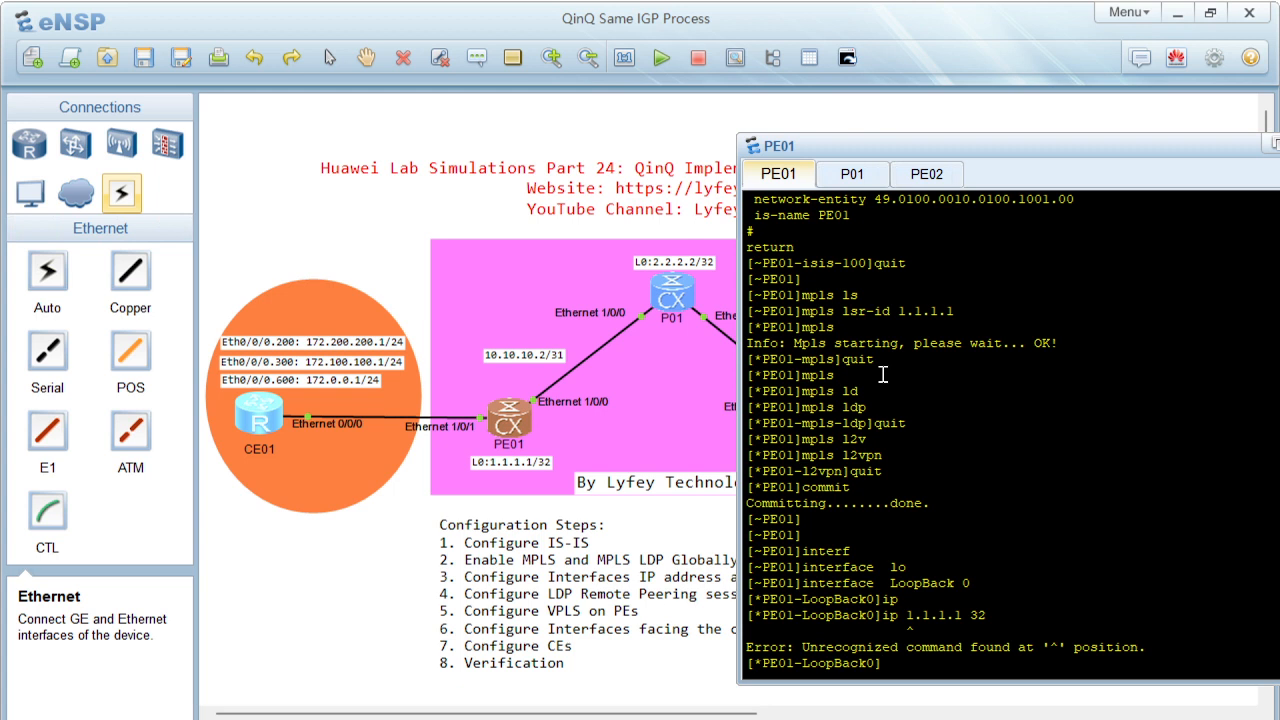
Assign IP address 1.1.1.1 with mask length 32 to LoopBack 0 on PE01
{"action": "type", "text": "ip add"}
{"action": "key", "text": "Tab"}
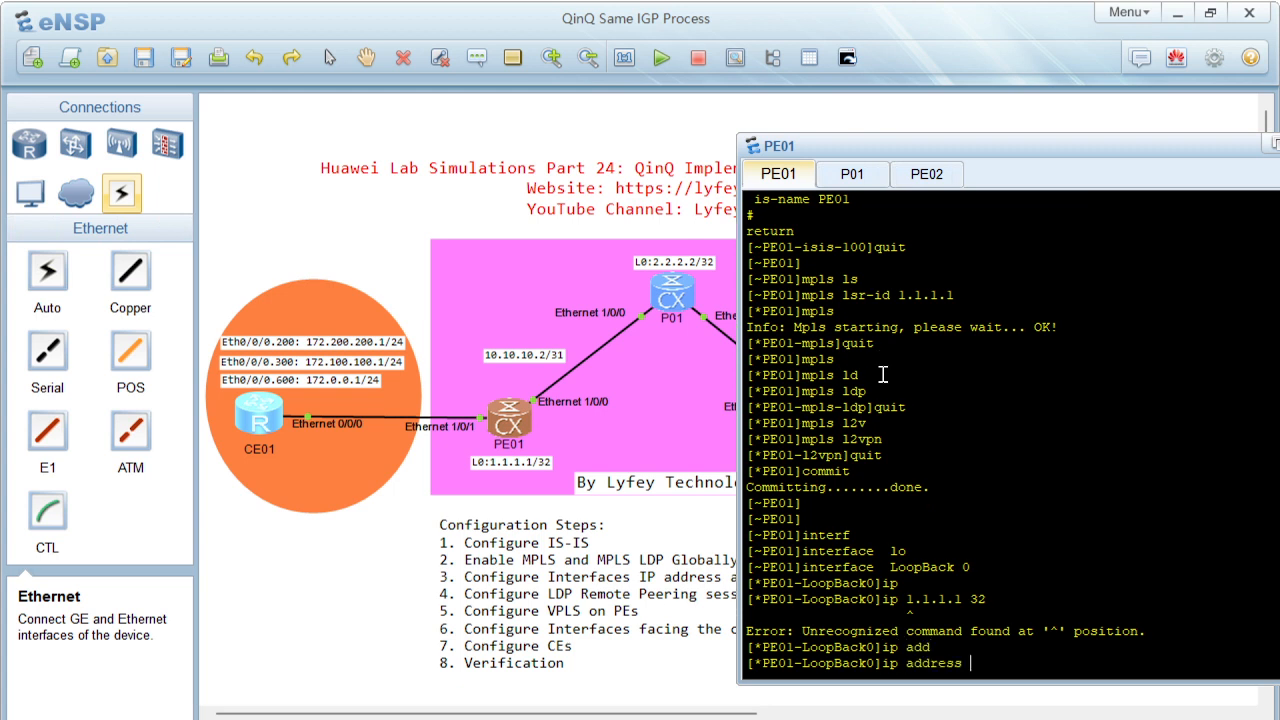
{"action": "type", "text": "1.1.1.1 32"}
{"action": "key", "text": "Return"}
{"action": "key", "text": "Return"}
{"action": "key", "text": "Return"}
Commit the LoopBack 0 configuration and return to the system view of PE01
{"action": "type", "text": "commit"}
{"action": "key", "text": "Return"}
{"action": "type", "text": "quit"}
{"action": "key", "text": "Return"}
{"action": "key", "text": "Return"}
{"action": "key", "text": "Return"}
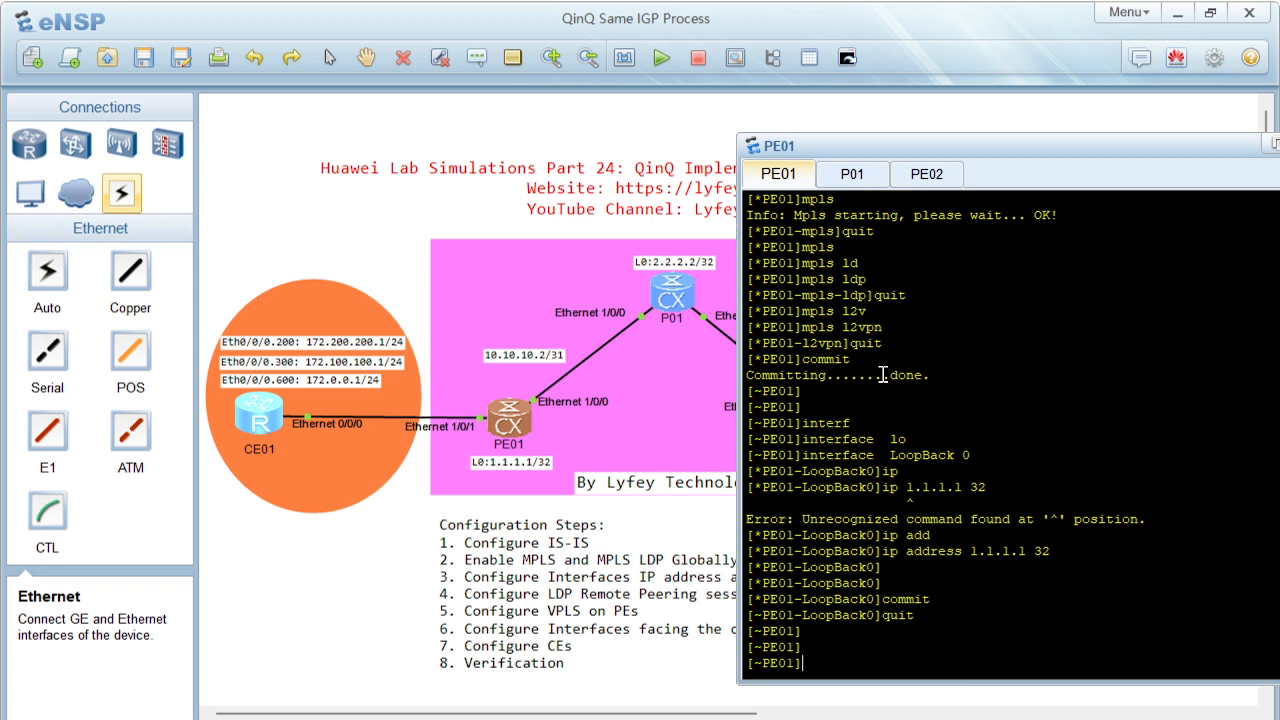
Assign IP address 10.10.10.2 with mask length 31 to interface Ethernet 1/0/0 on PE01
{"action": "type", "text": "interf"}
{"action": "key", "text": "Tab"}
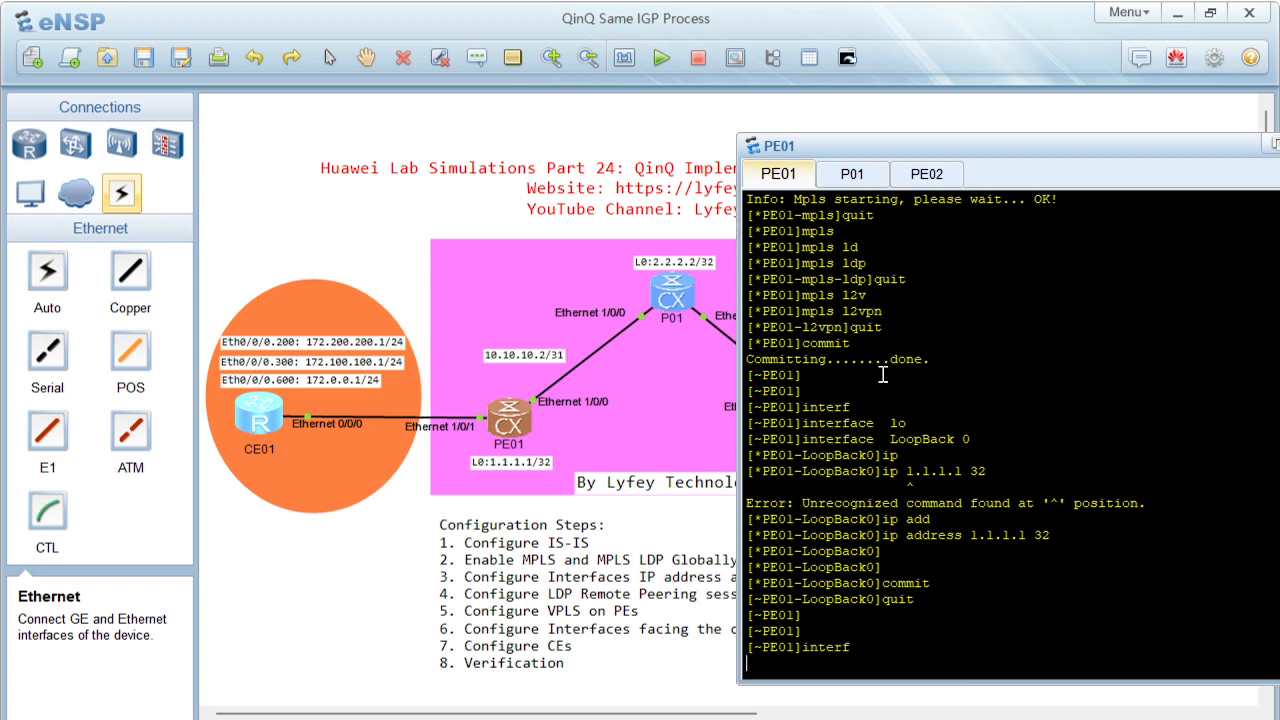
{"action": "type", "text": "eth"}
{"action": "key", "text": "Tab"}
{"action": "key", "text": "Tab"}
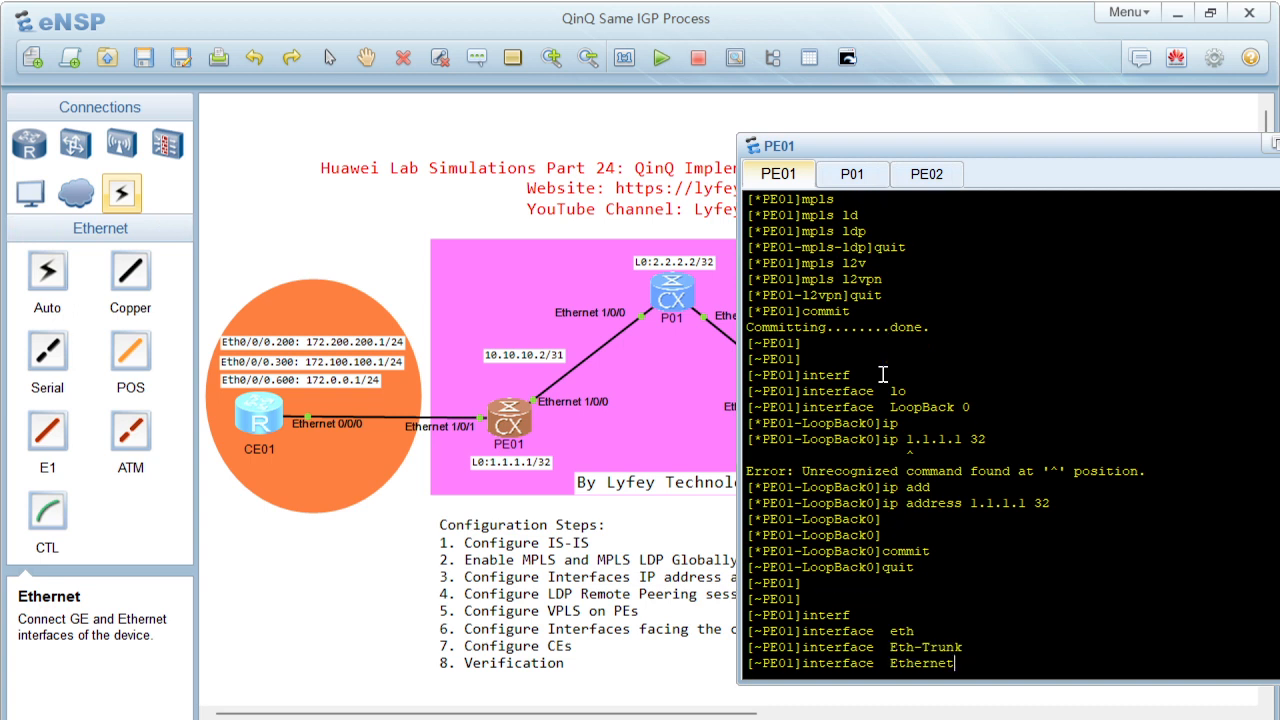
{"action": "type", "text": "1/0/0"}
{"action": "key", "text": "Return"}
{"action": "type", "text": "ip ad"}
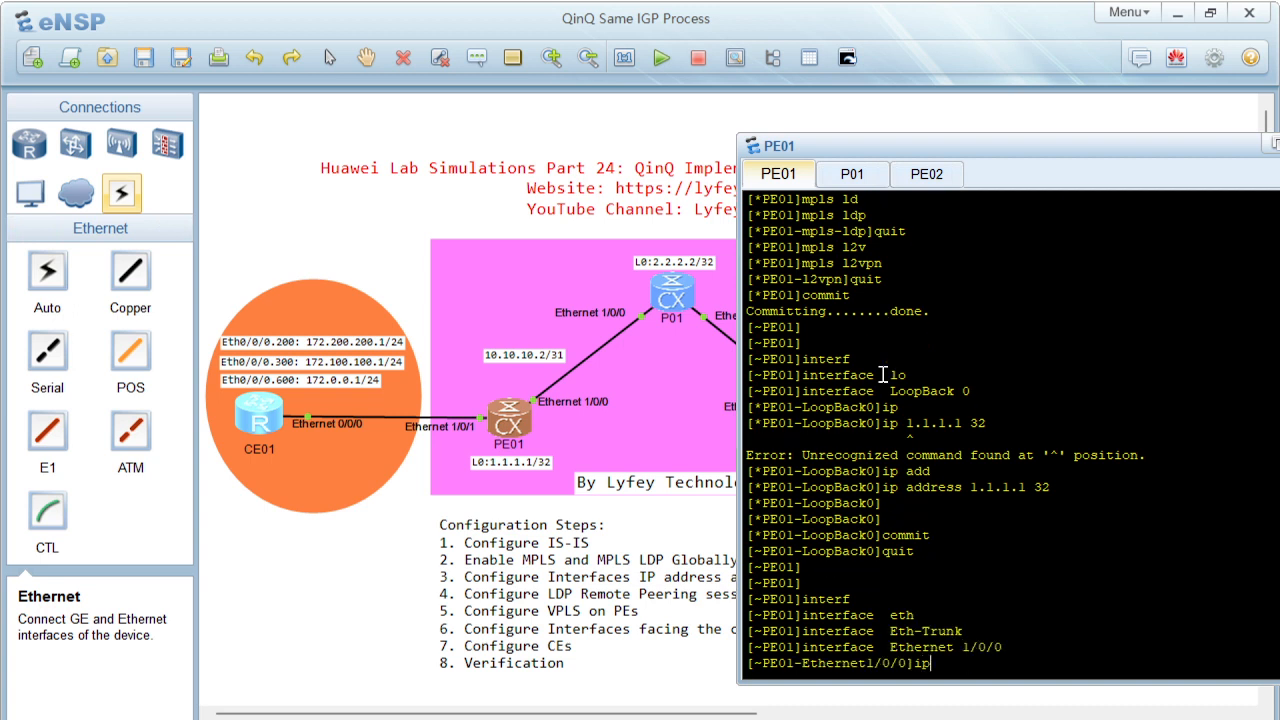
{"action": "key", "text": "Tab"}
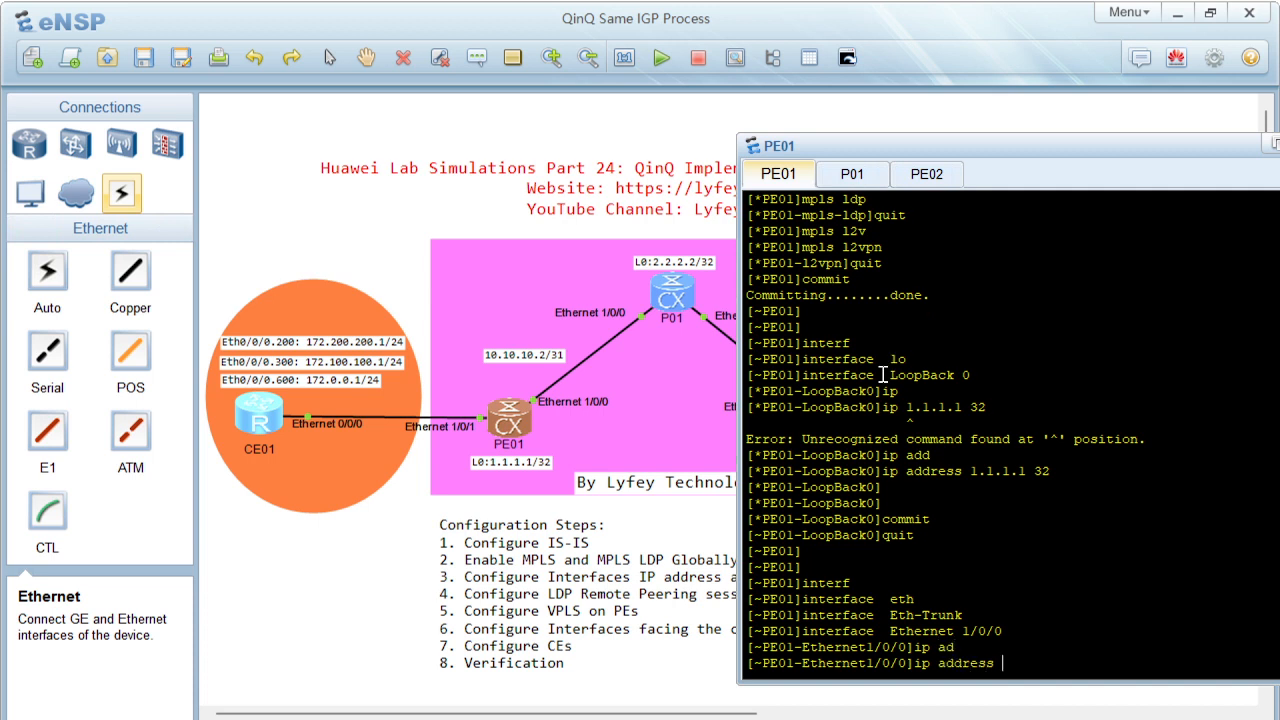
{"action": "type", "text": "10.10.10.2 31"}
{"action": "key", "text": "Return"}
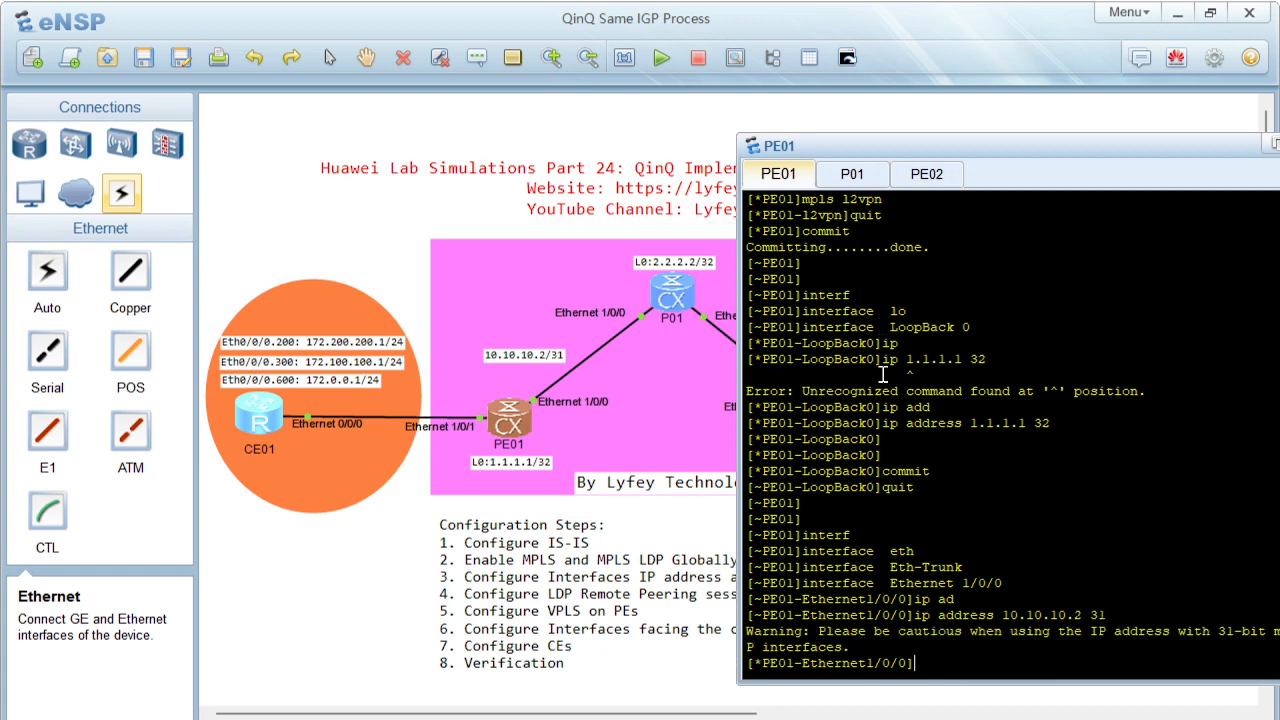
Enable MPLS and MPLS LDP on Ethernet 1/0/0 of PE01
{"action": "key", "text": "Return"}
{"action": "key", "text": "Return"}
{"action": "key", "text": "Return"}
{"action": "type", "text": "mpls"}
{"action": "key", "text": "Return"}
{"action": "type", "text": "mpls ld"}
{"action": "key", "text": "Tab"}
{"action": "key", "text": "Return"}
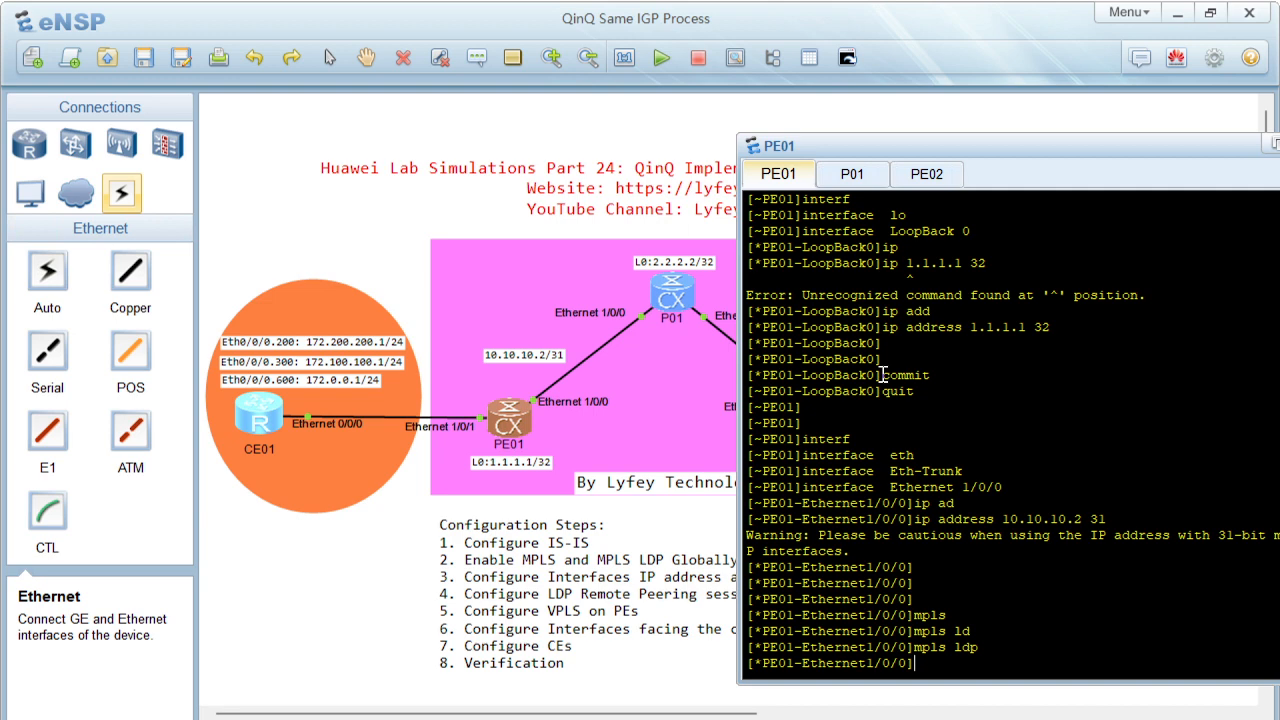
Enable IS-IS process 100 on Ethernet 1/0/0 and return to the system view of PE01
{"action": "type", "text": "is"}
{"action": "key", "text": "Tab"}
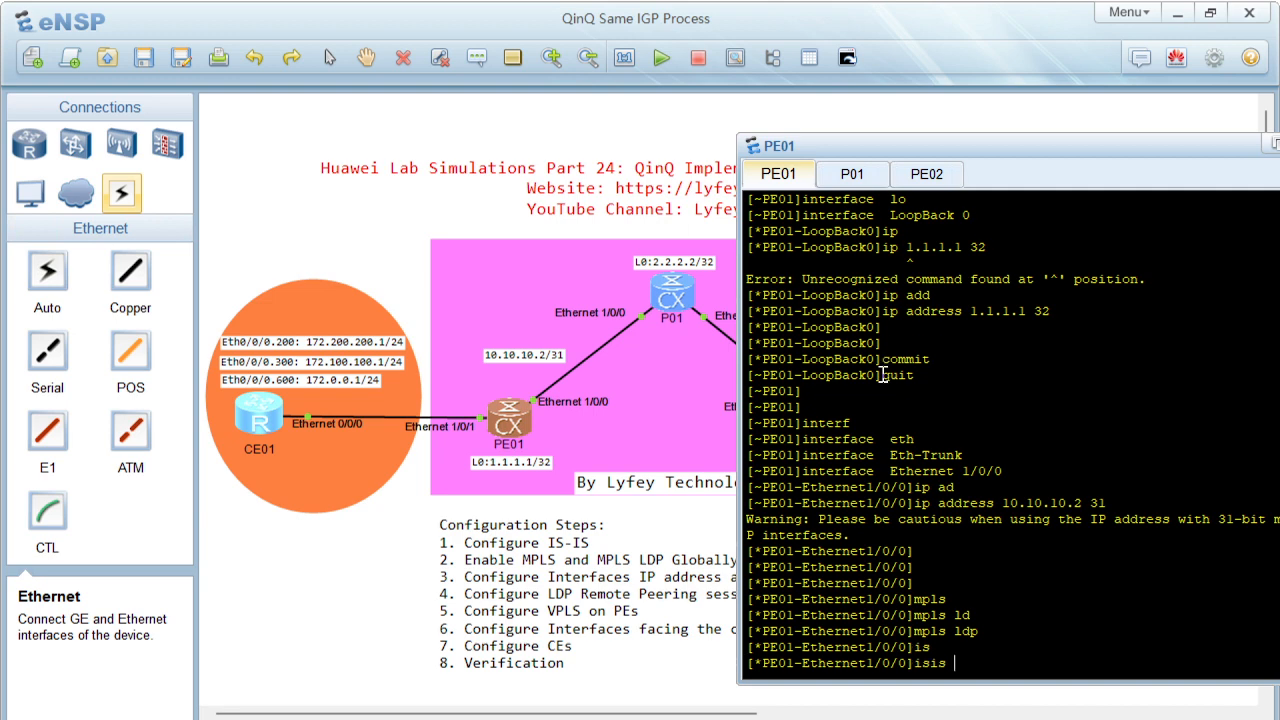
{"action": "type", "text": "en"}
{"action": "key", "text": "Tab"}
{"action": "type", "text": "100"}
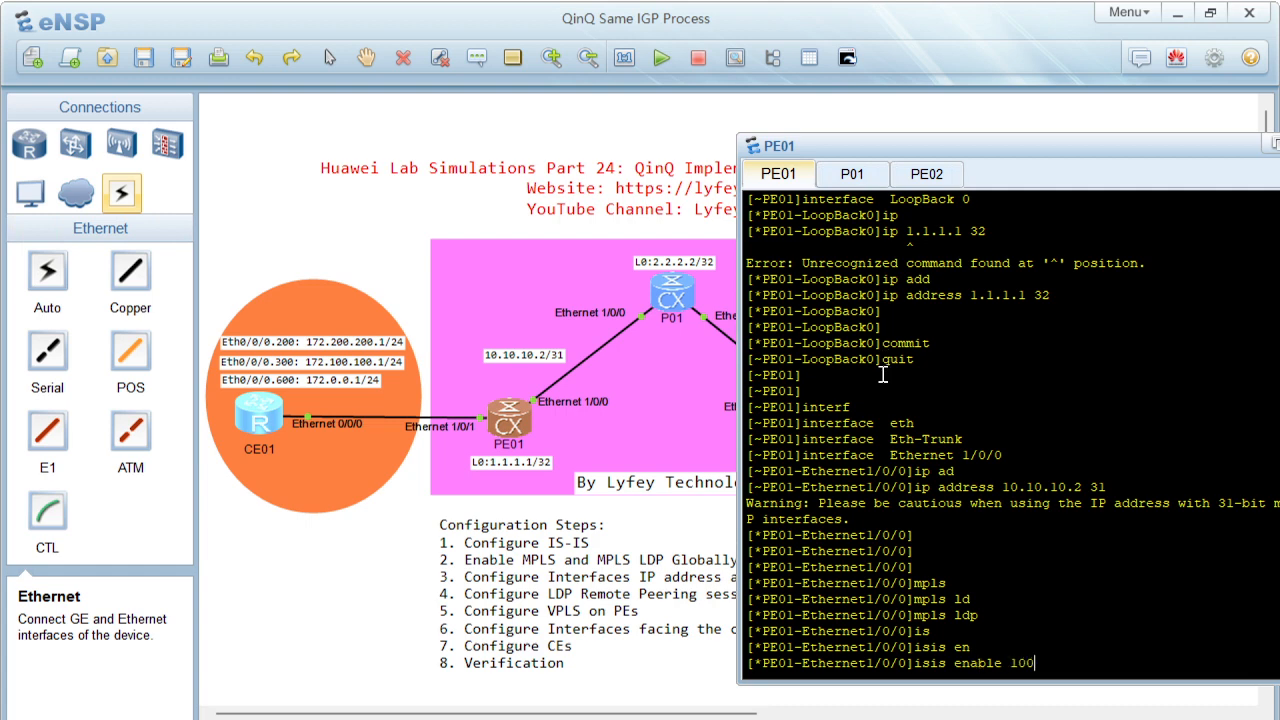
{"action": "key", "text": "Return"}
{"action": "type", "text": "quit"}
{"action": "key", "text": "Return"}
Enter the LoopBack 0 interface view on PE01 and display its current configuration
{"action": "type", "text": "interface  l"}
{"action": "key", "text": "Tab"}
{"action": "type", "text": "lo"}
{"action": "key", "text": "Tab"}
{"action": "key", "text": "Tab"}
{"action": "type", "text": "0"}
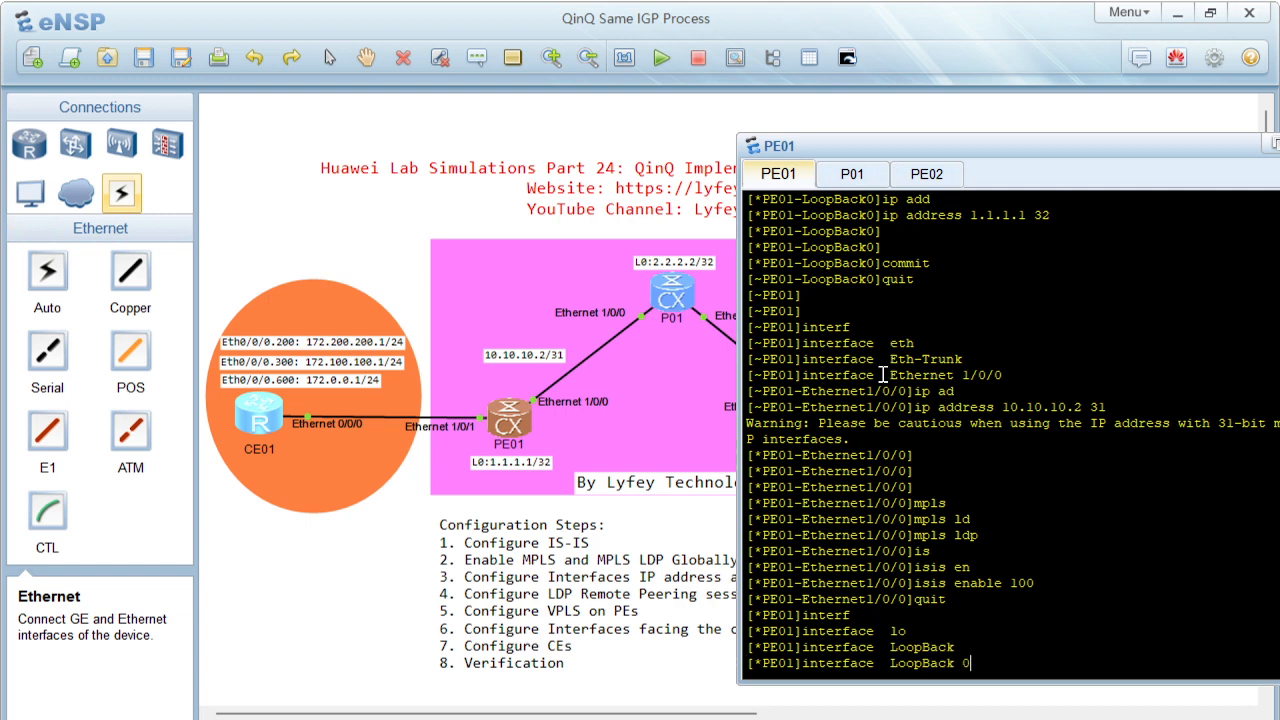
{"action": "key", "text": "Return"}
{"action": "type", "text": "dis this"}
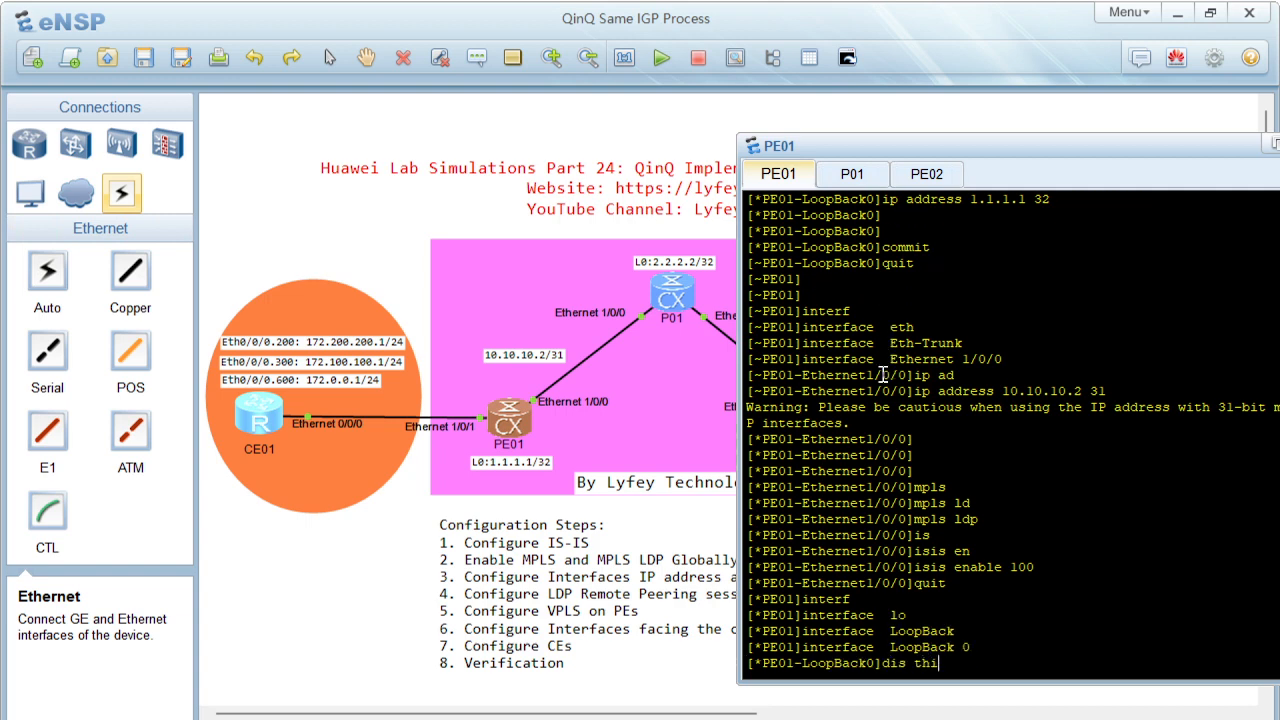
{"action": "key", "text": "Return"}
Enable IS-IS process 100 on LoopBack 0 of PE01
{"action": "type", "text": "is"}
{"action": "key", "text": "Tab"}
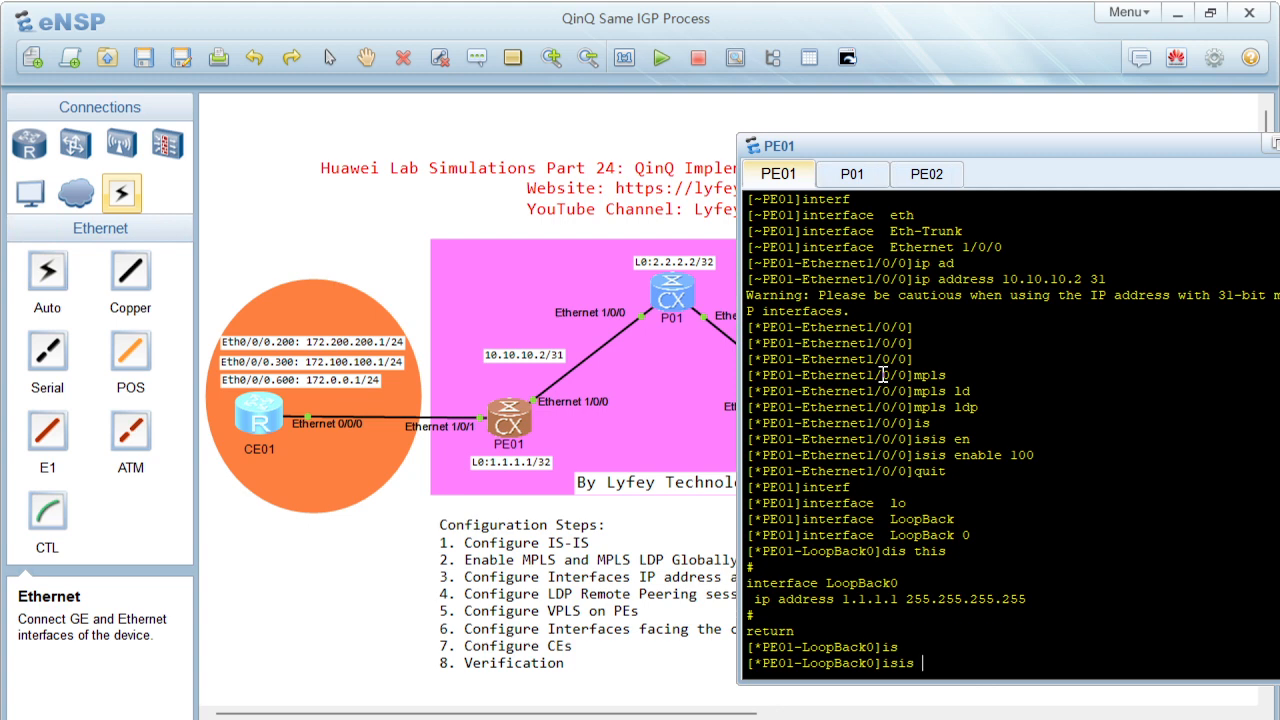
{"action": "type", "text": "en"}
{"action": "key", "text": "Tab"}
{"action": "type", "text": "100"}
{"action": "key", "text": "Return"}
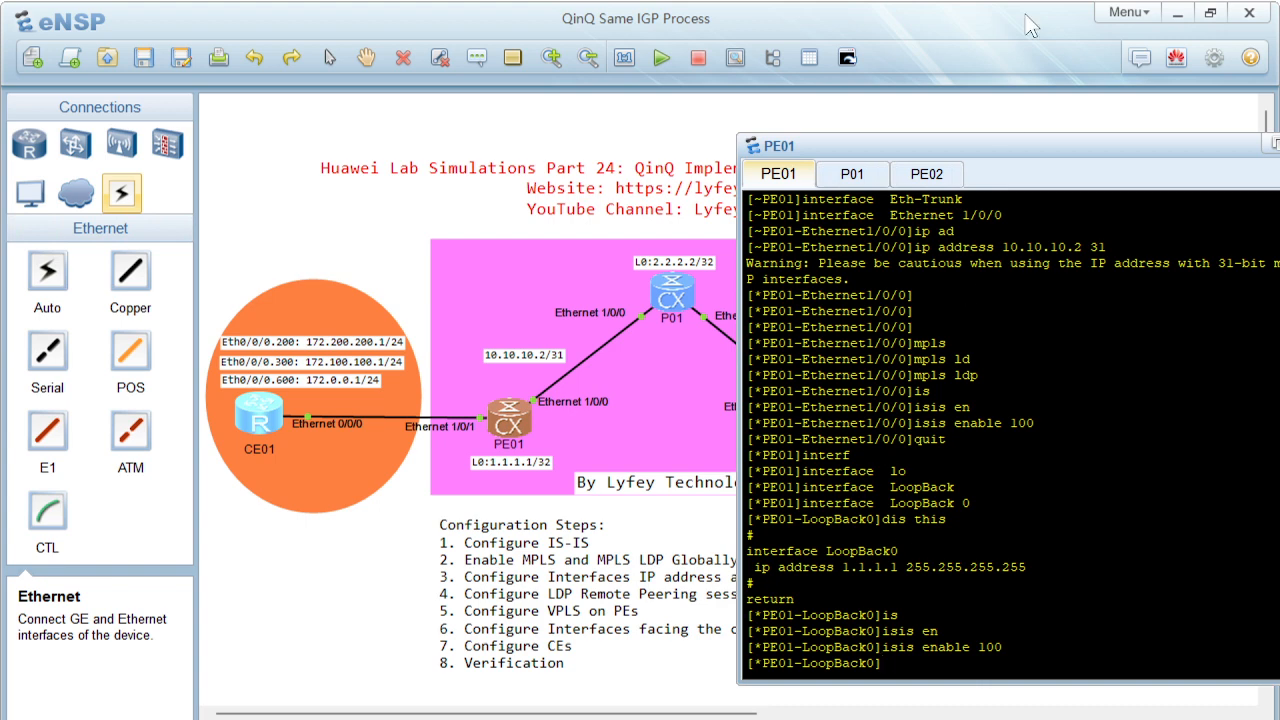
Move the console window aside to uncover more of the topology and return PE01 to the system view
{"action": "left_click_drag", "start_coordinate": [878, 155], "coordinate": [975, 150]}
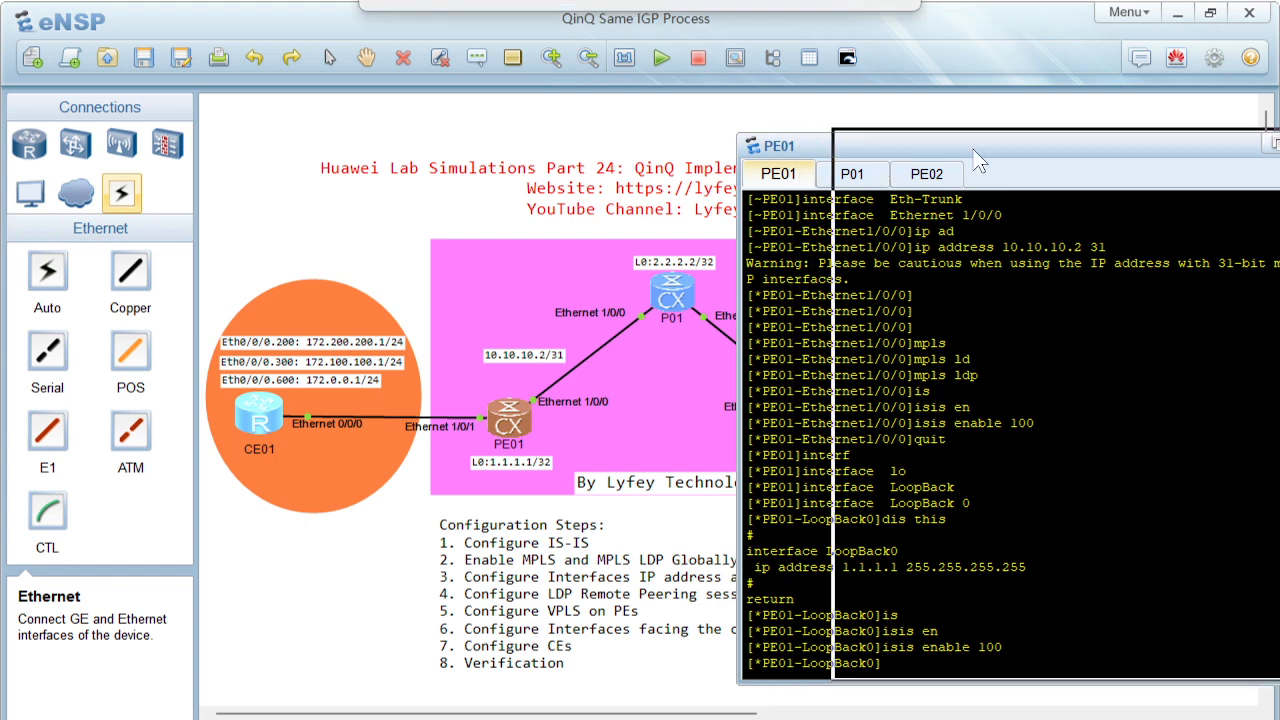
{"action": "type", "text": "quit"}
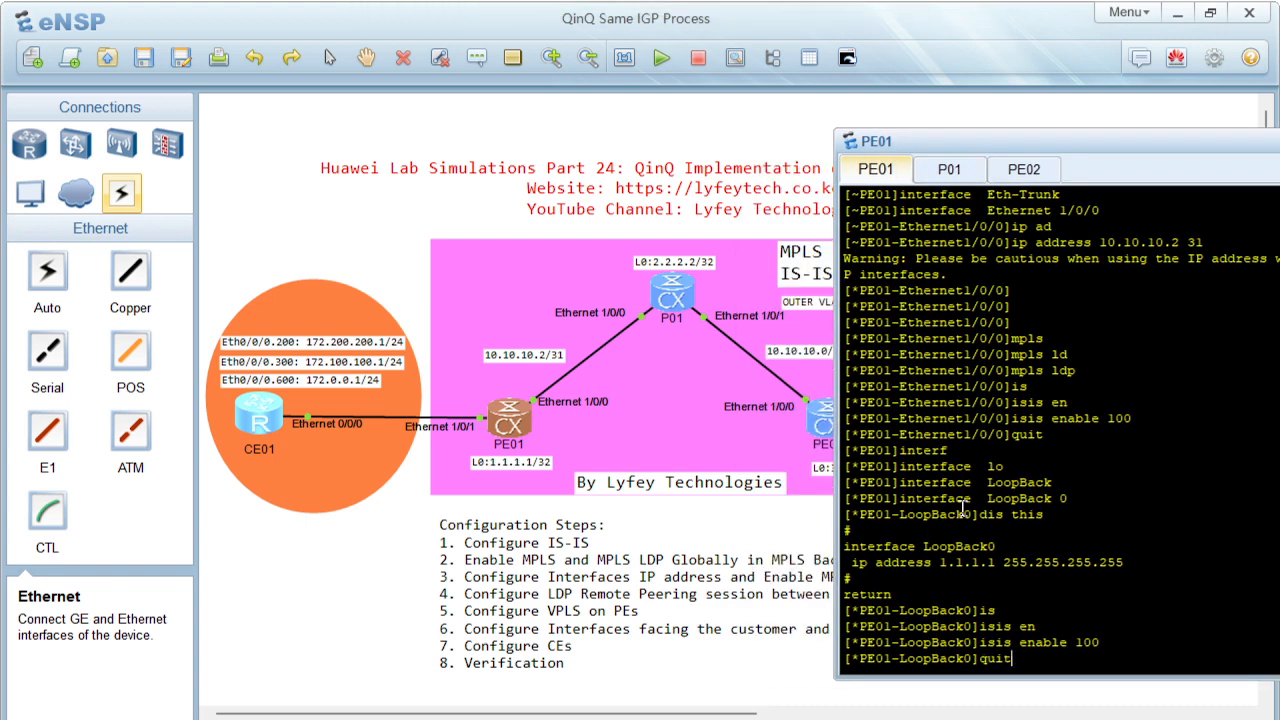
{"action": "key", "text": "Return"}
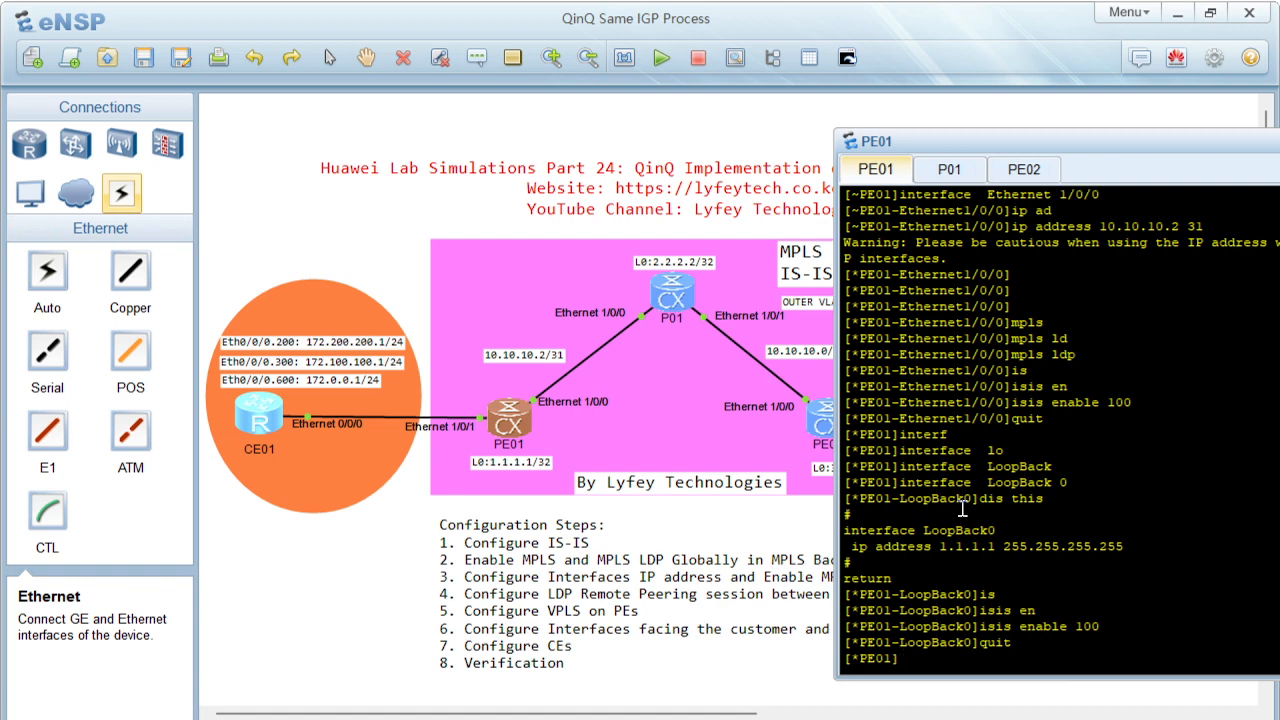
{"action": "key", "text": "Return"}
{"action": "key", "text": "Return"}
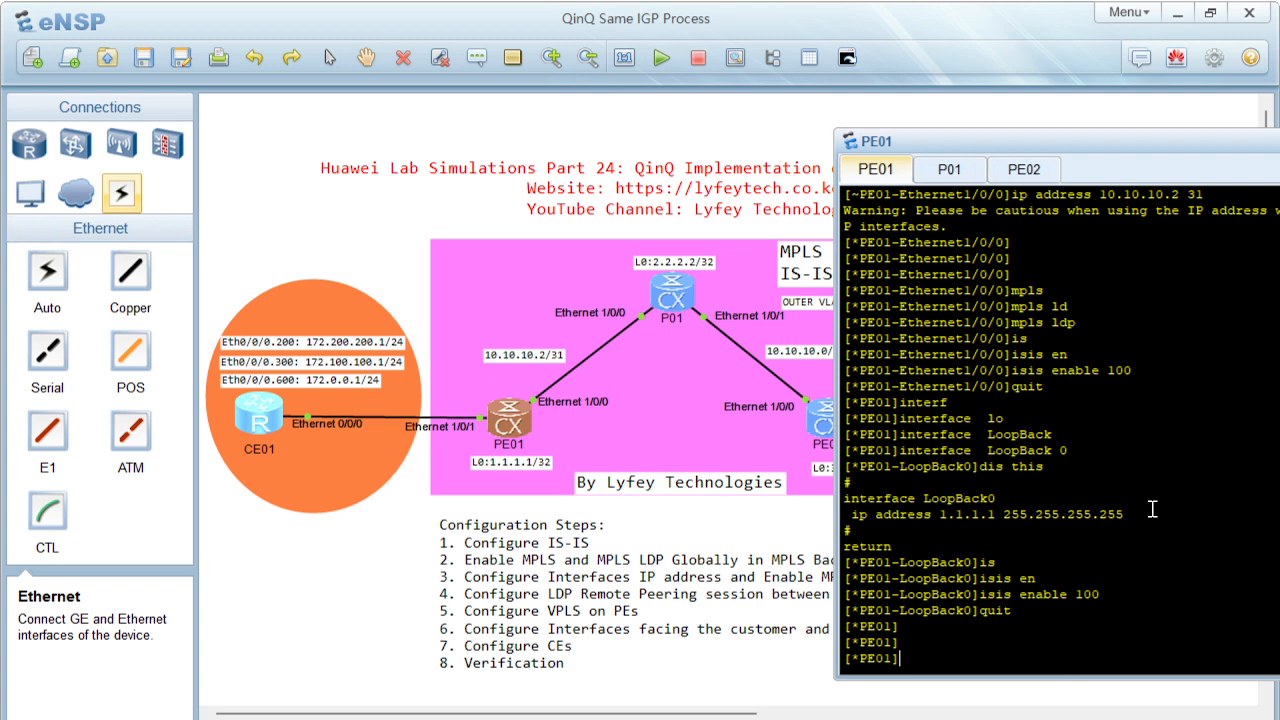
Switch to the P01 console and create IS-IS process 100
{"action": "left_click", "coordinate": [950, 176]}
{"action": "key", "text": "Return"}
{"action": "key", "text": "Return"}
{"action": "key", "text": "Return"}
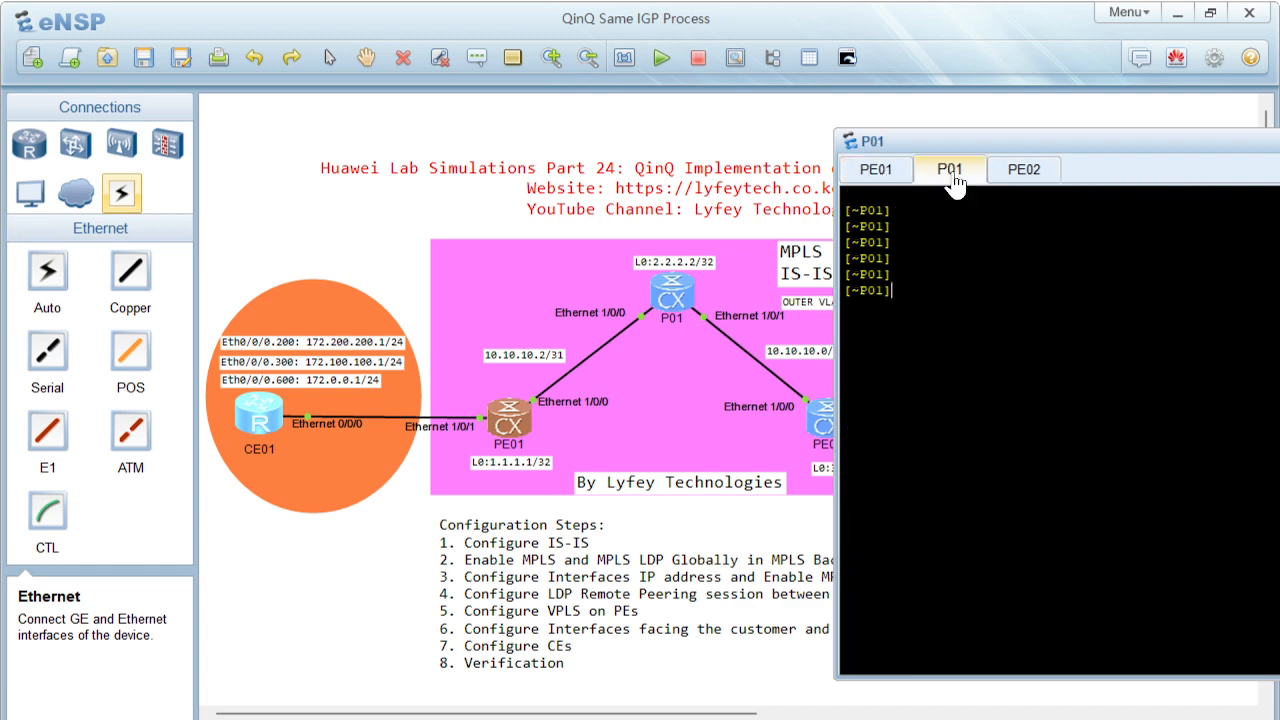
{"action": "type", "text": "isi"}
{"action": "key", "text": "Tab"}
{"action": "type", "text": "100"}
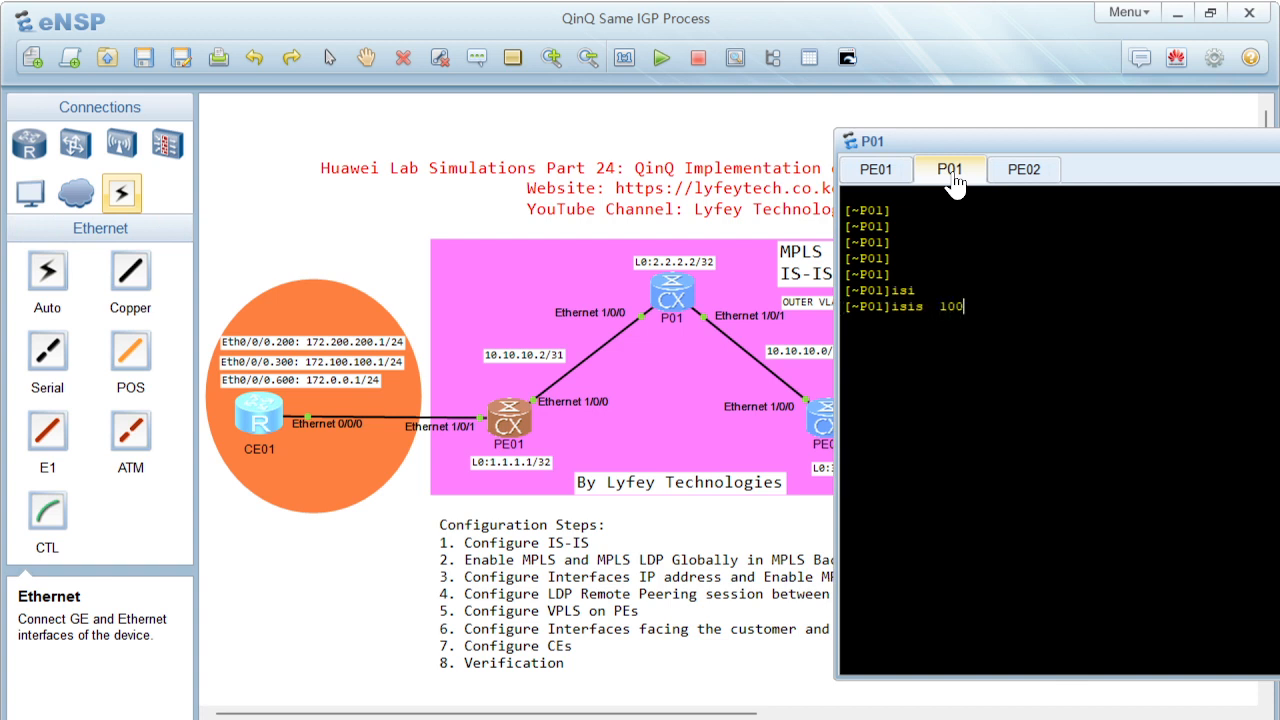
{"action": "key", "text": "Return"}
Set the IS-IS host name to P01 in process 100
{"action": "type", "text": "is-n"}
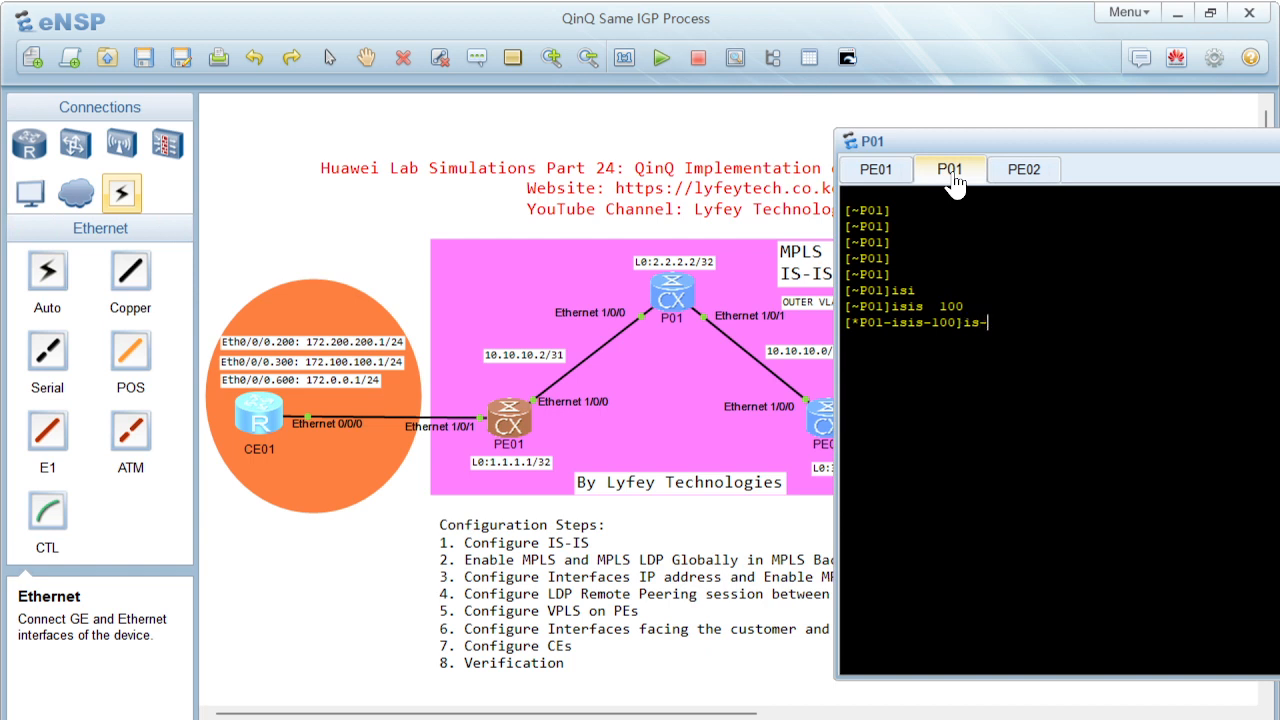
{"action": "key", "text": "Tab"}
{"action": "type", "text": "P01"}
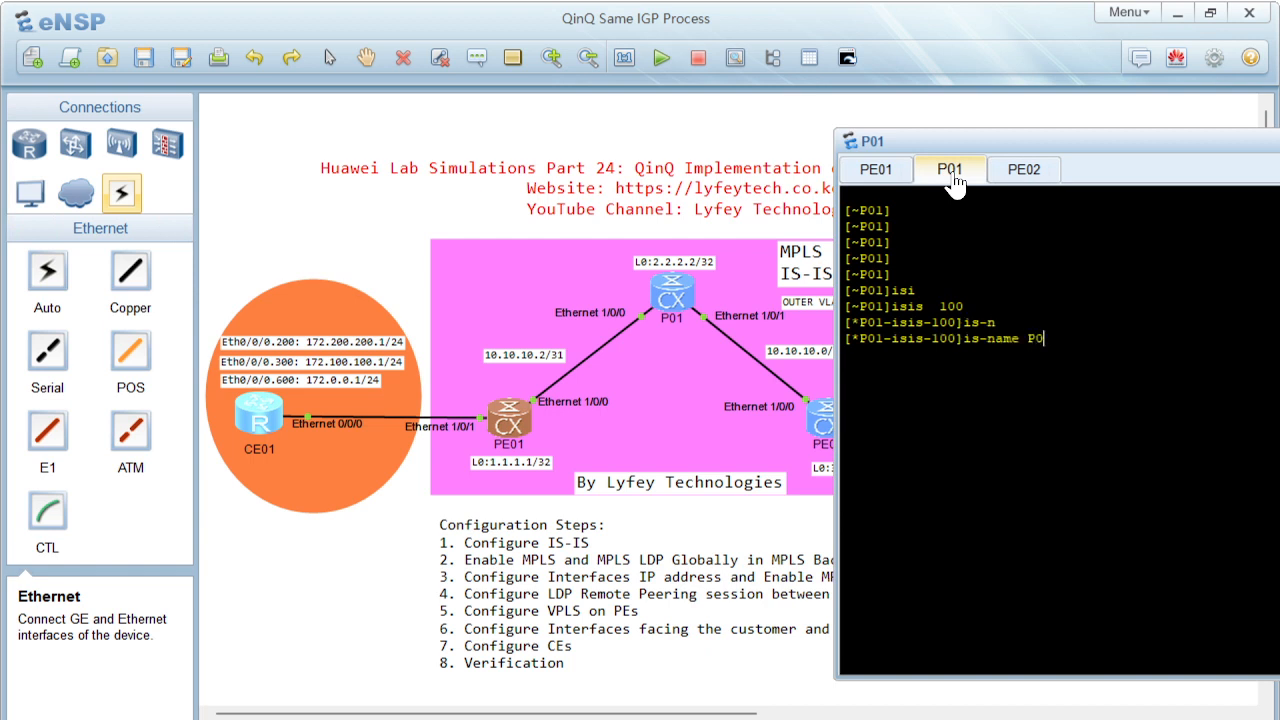
{"action": "key", "text": "Return"}
{"action": "key", "text": "Return"}
{"action": "key", "text": "Return"}
Set the network entity of IS-IS process 100 on P01 to 49.0100.0020.0200.2002.00
{"action": "type", "text": "net"}
{"action": "key", "text": "Tab"}
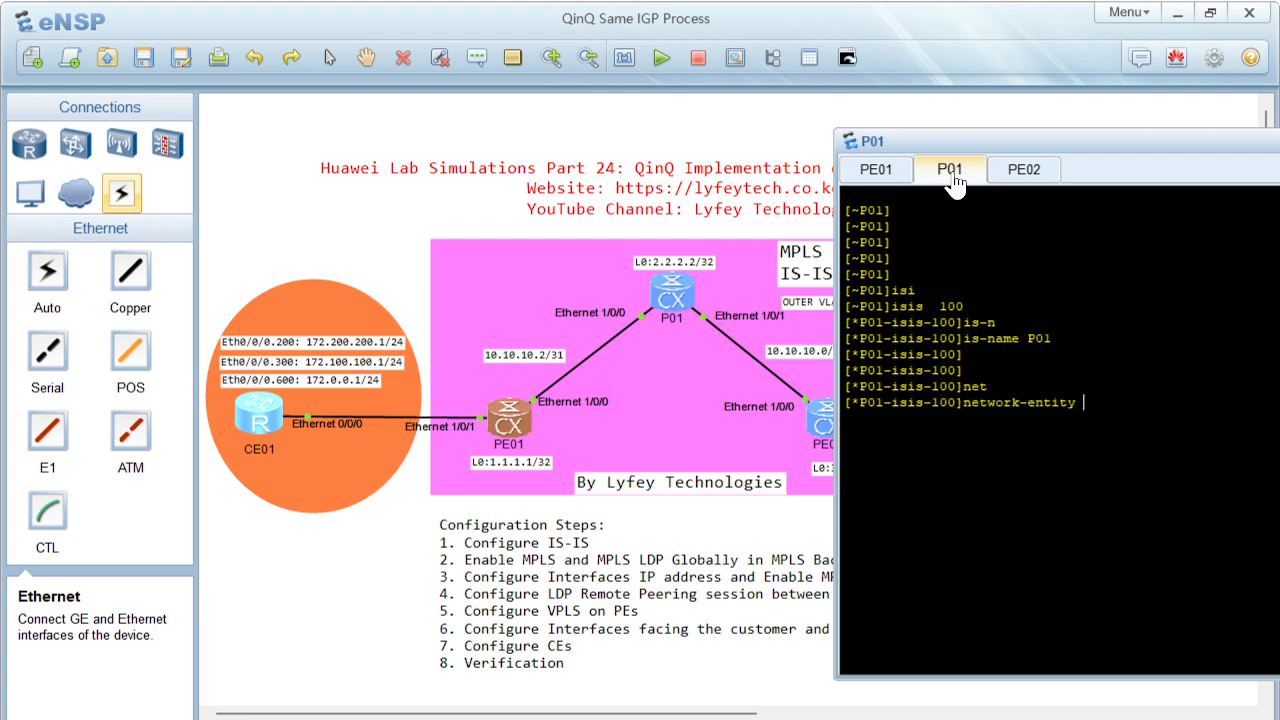
{"action": "type", "text": "49.0100.0020.0200"}
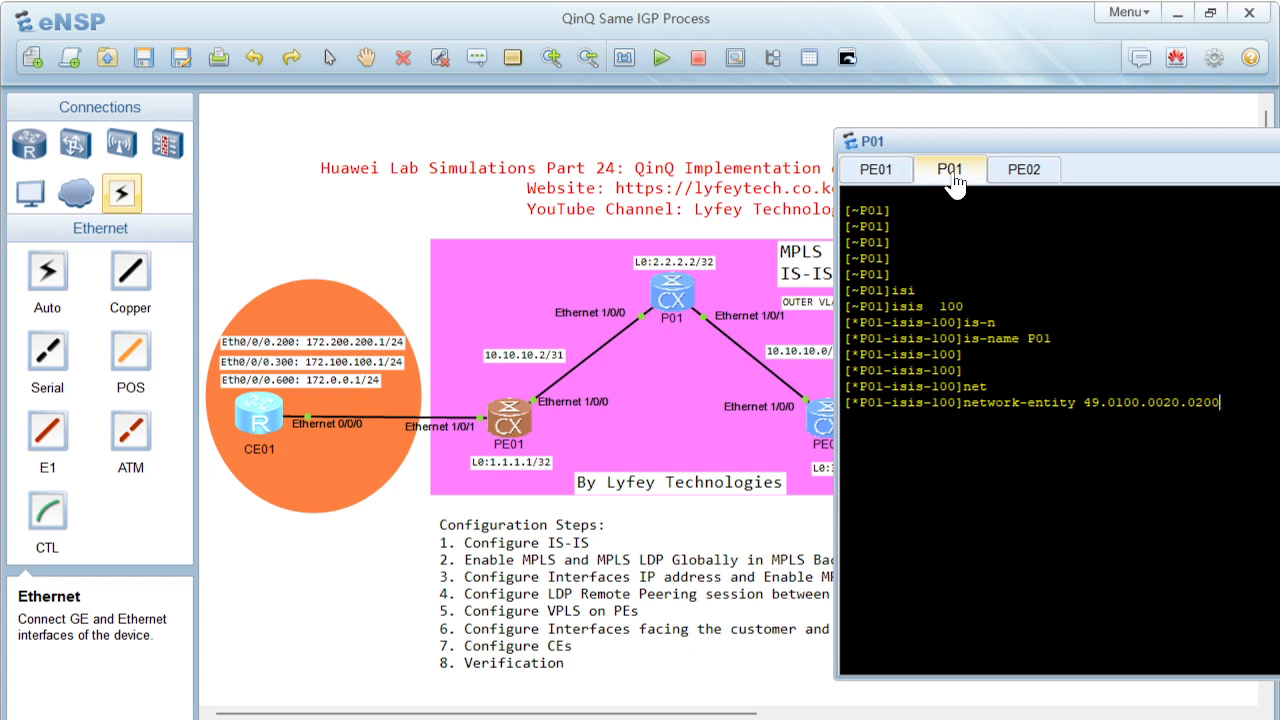
{"action": "type", "text": ".2002.00"}
{"action": "key", "text": "Return"}
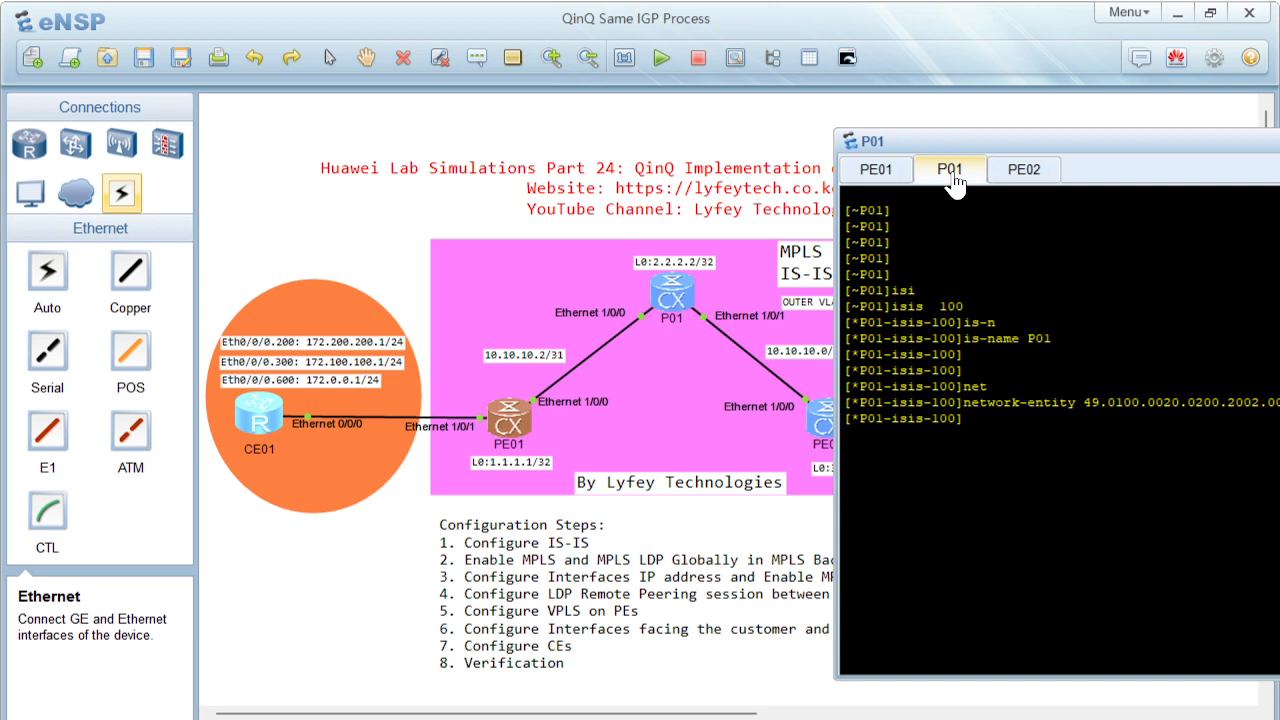
Set the cost style of IS-IS process 100 on P01 to wide
{"action": "type", "text": "co"}
{"action": "key", "text": "Tab"}
{"action": "key", "text": "Tab"}
{"action": "key", "text": "BackSpace"}
{"action": "key", "text": "BackSpace"}
{"action": "key", "text": "BackSpace"}
{"action": "key", "text": "BackSpace"}
{"action": "key", "text": "BackSpace"}
{"action": "key", "text": "BackSpace"}
{"action": "key", "text": "BackSpace"}
{"action": "key", "text": "BackSpace"}
{"action": "key", "text": "BackSpace"}
{"action": "key", "text": "BackSpace"}
{"action": "key", "text": "BackSpace"}
{"action": "type", "text": "s"}
{"action": "key", "text": "Tab"}
{"action": "type", "text": "wid"}
{"action": "key", "text": "Tab"}
{"action": "key", "text": "Return"}
Commit the IS-IS changes on P01 and display the configuration of process 100
{"action": "type", "text": "commit"}
{"action": "key", "text": "Return"}
{"action": "type", "text": "dis"}
{"action": "key", "text": "Tab"}
{"action": "type", "text": "this"}
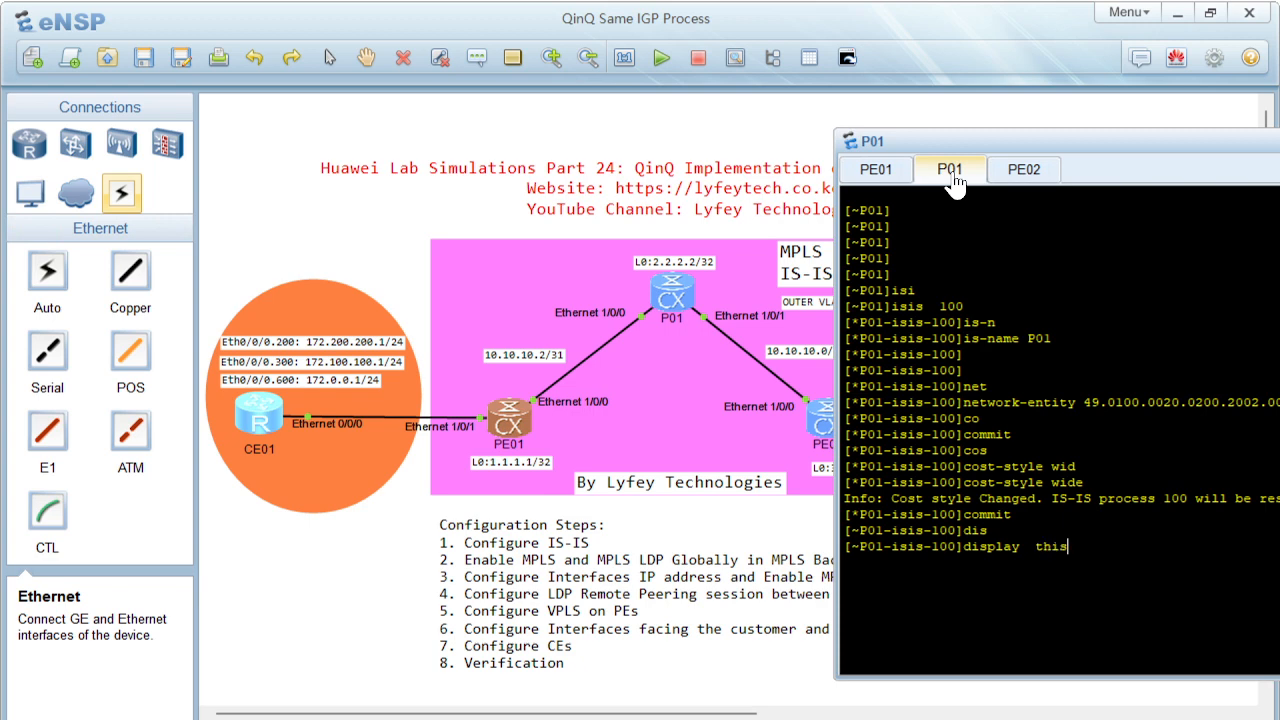
{"action": "key", "text": "Return"}
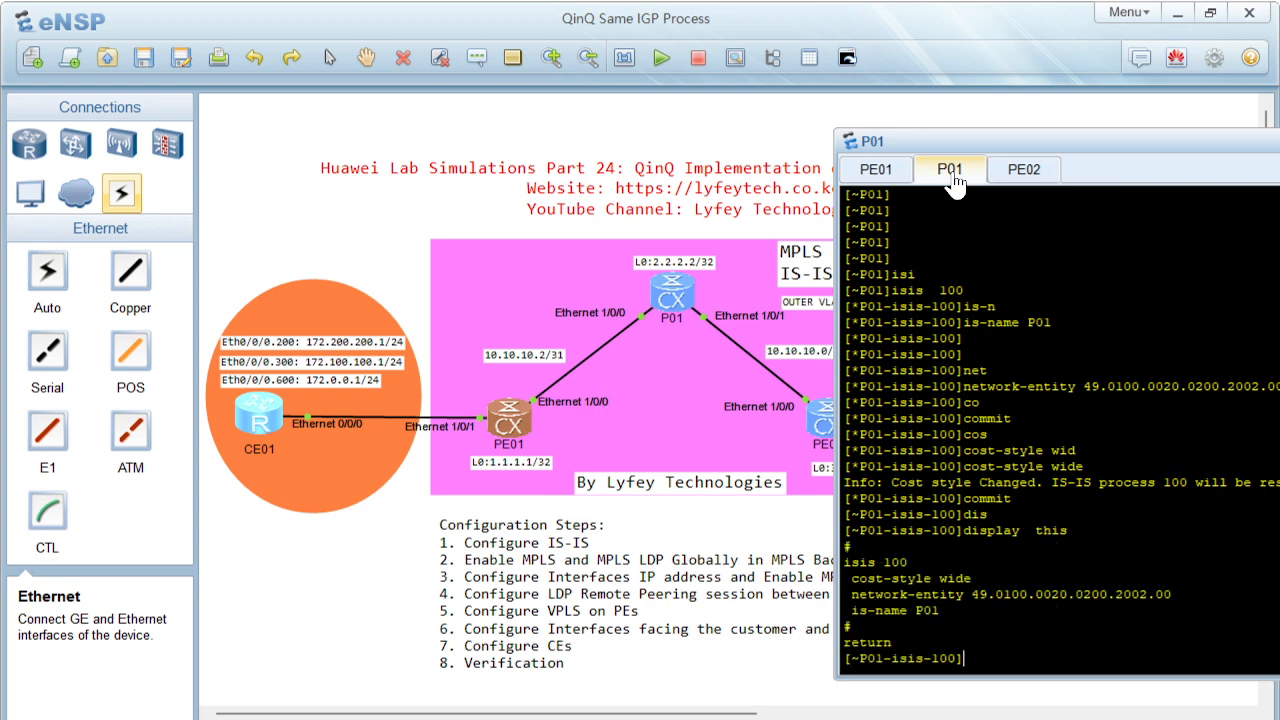
Set the IS level of IS-IS process 100 on P01 to level-2
{"action": "type", "text": "is"}
{"action": "key", "text": "Tab"}
{"action": "type", "text": "l"}
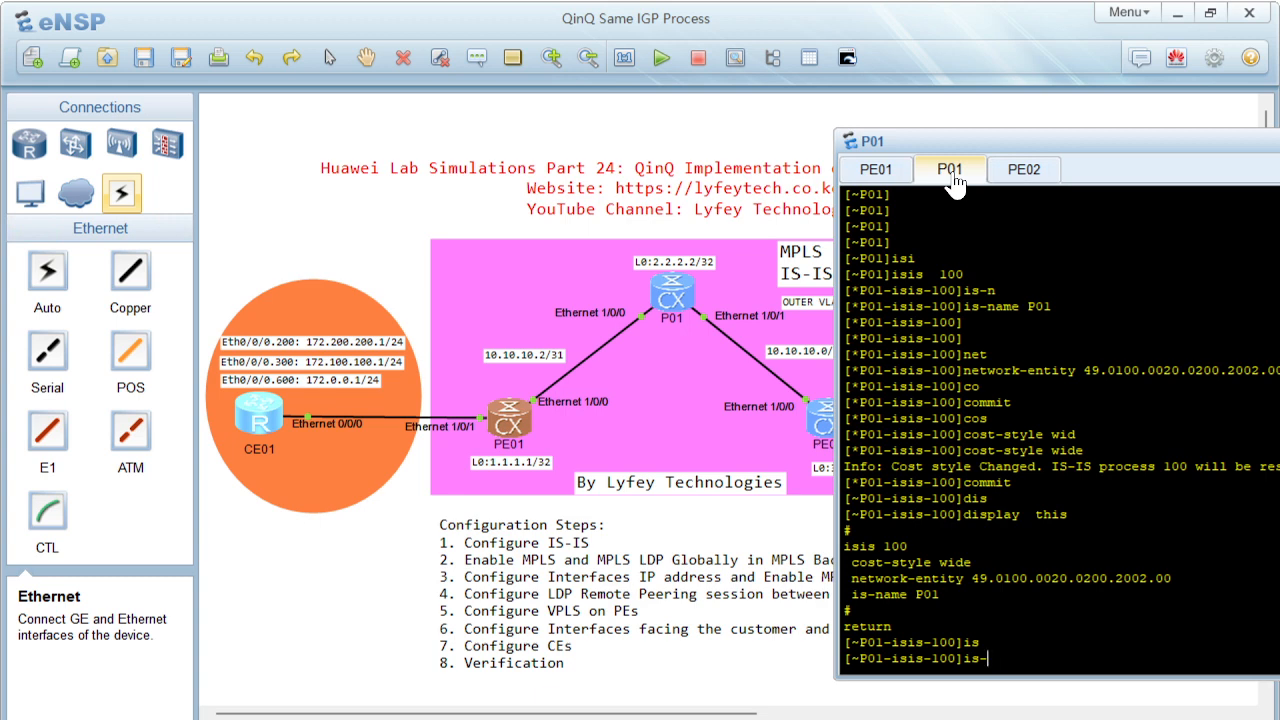
{"action": "key", "text": "Tab"}
{"action": "type", "text": "1e"}
{"action": "key", "text": "Tab"}
{"action": "type", "text": "2"}
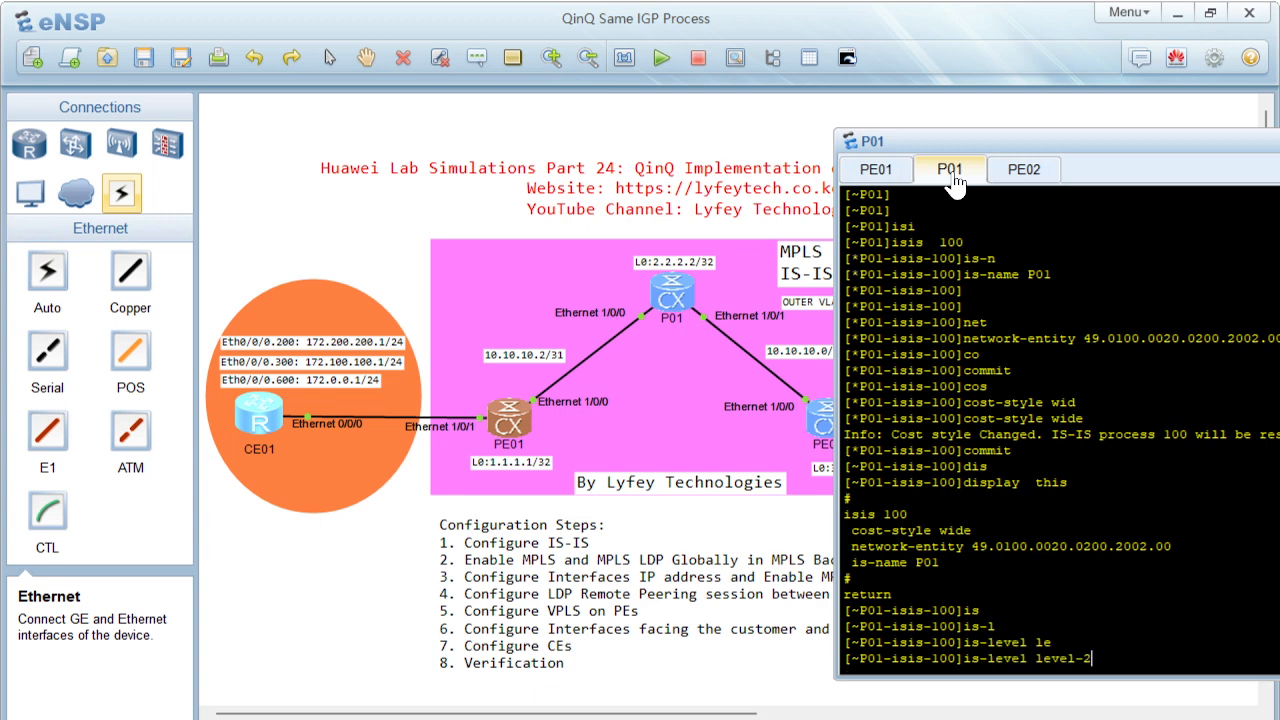
{"action": "key", "text": "Return"}
{"action": "key", "text": "Return"}
Commit the IS level change and return to the system view of P01
{"action": "type", "text": "commit"}
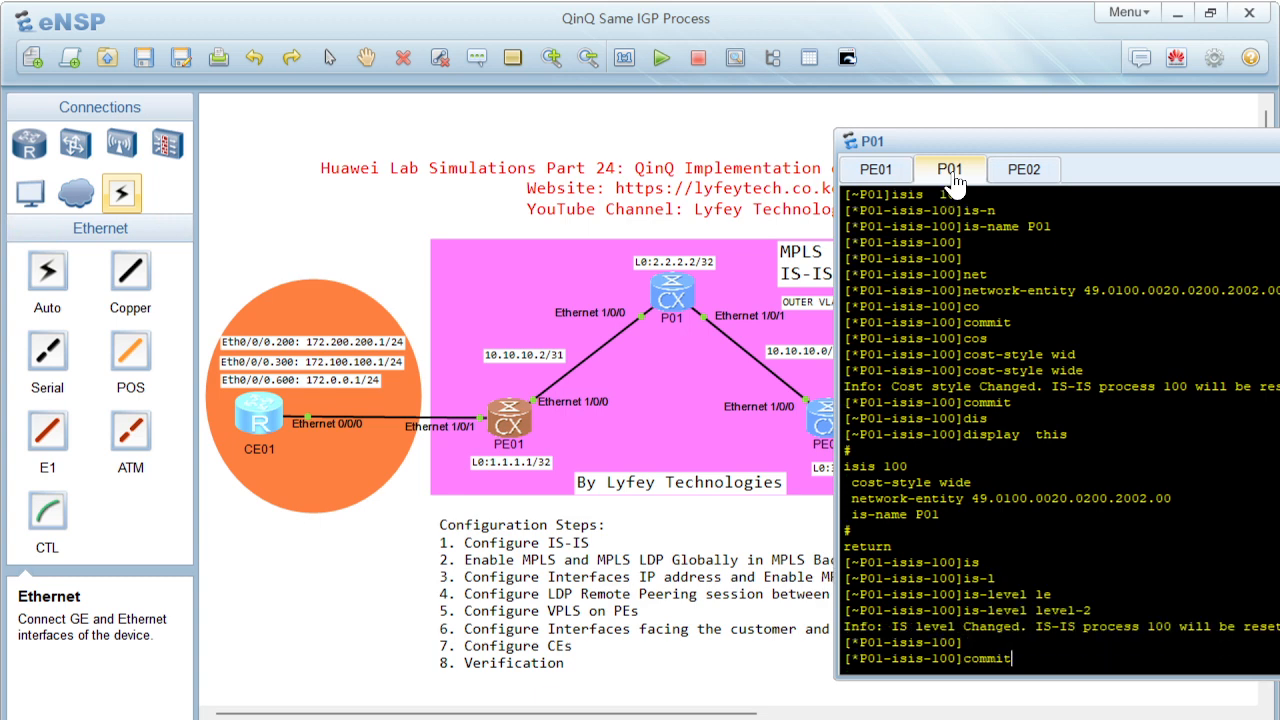
{"action": "key", "text": "Return"}
{"action": "type", "text": "quit"}
{"action": "key", "text": "Return"}
{"action": "key", "text": "Return"}
{"action": "key", "text": "Return"}
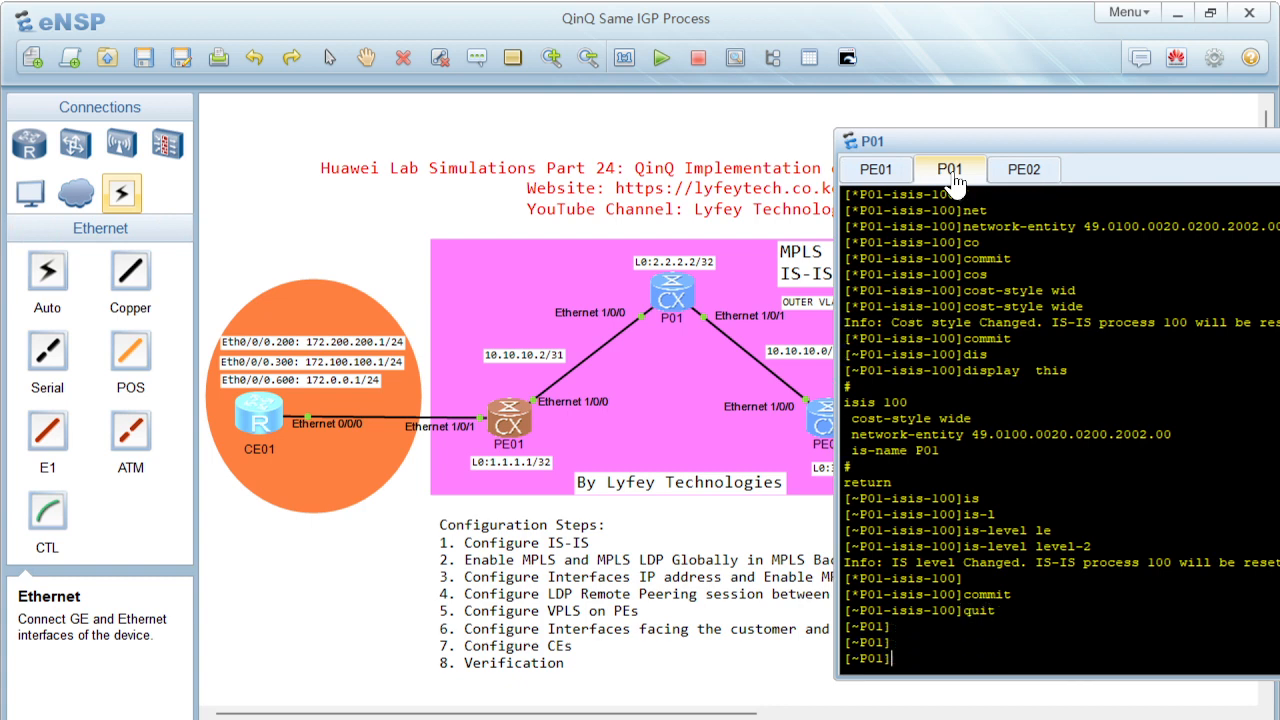
Set the MPLS LSR ID of P01 to 2.2.2.2
{"action": "type", "text": "mpls ls"}
{"action": "key", "text": "Tab"}
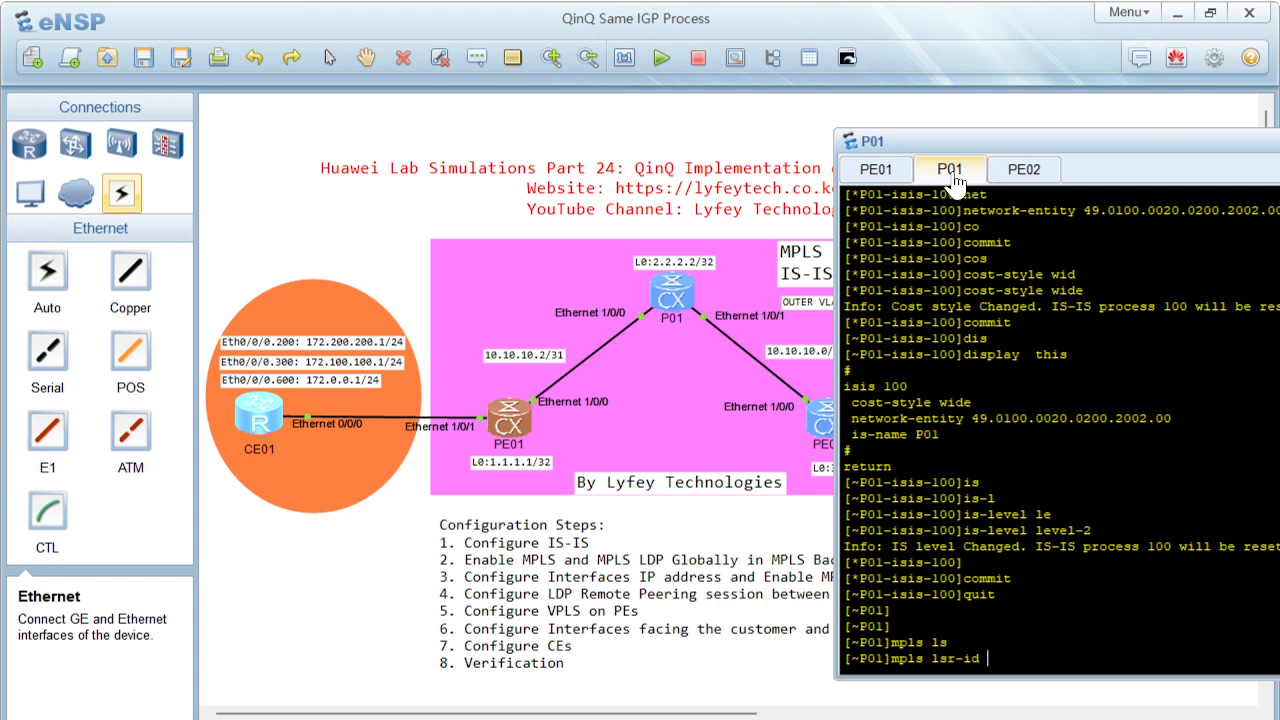
{"action": "type", "text": "2.2.2.2"}
{"action": "key", "text": "Return"}
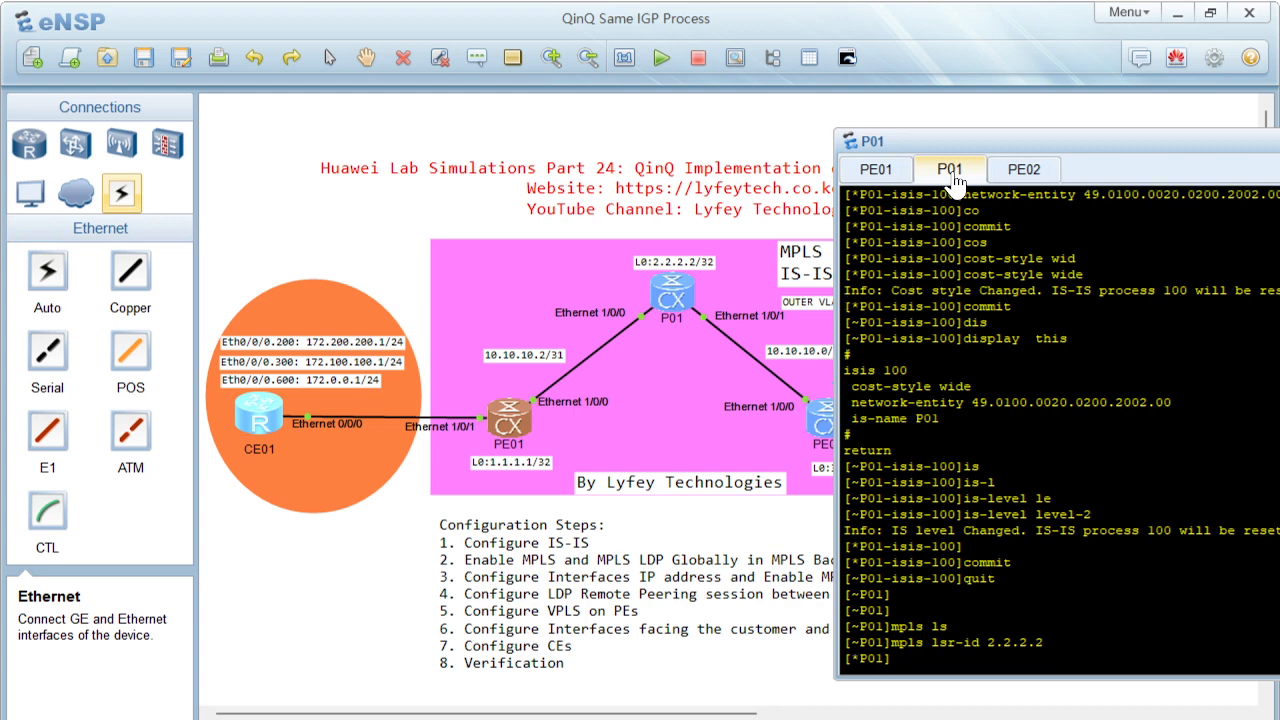
Enable MPLS globally on P01 and return to the system view
{"action": "type", "text": "mpls"}
{"action": "key", "text": "Return"}
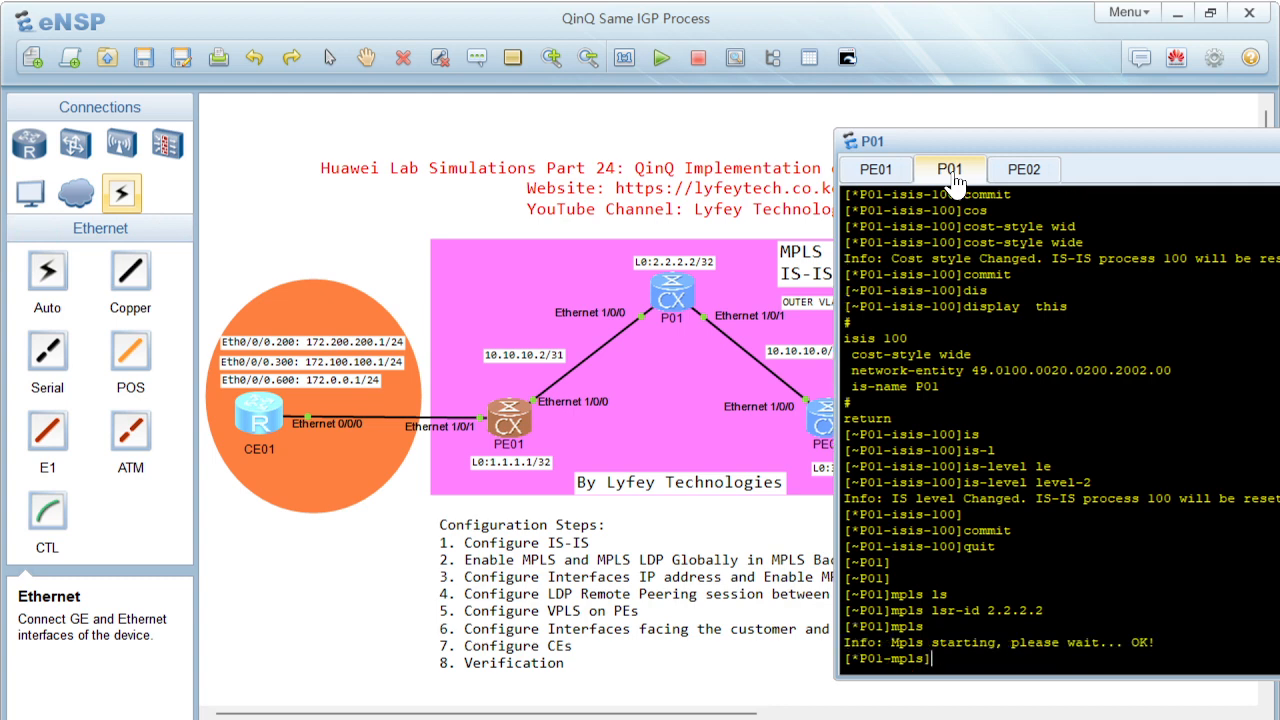
{"action": "type", "text": "quit"}
{"action": "key", "text": "Return"}
Enable MPLS LDP globally on P01 and return to the system view
{"action": "type", "text": "m"}
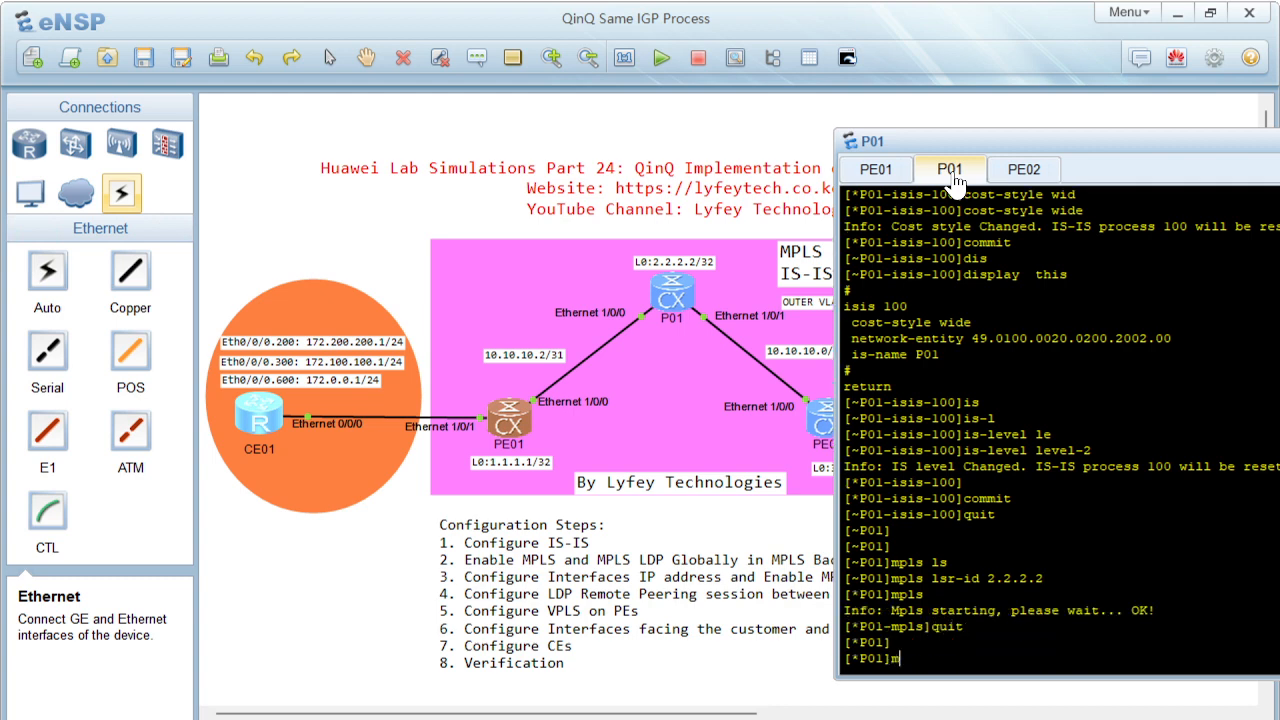
{"action": "type", "text": "pls ld"}
{"action": "key", "text": "Tab"}
{"action": "key", "text": "Return"}
{"action": "type", "text": "quit"}
{"action": "key", "text": "Return"}
Enable MPLS L2VPN globally on P01 and return to the system view
{"action": "type", "text": "mpls l2v"}
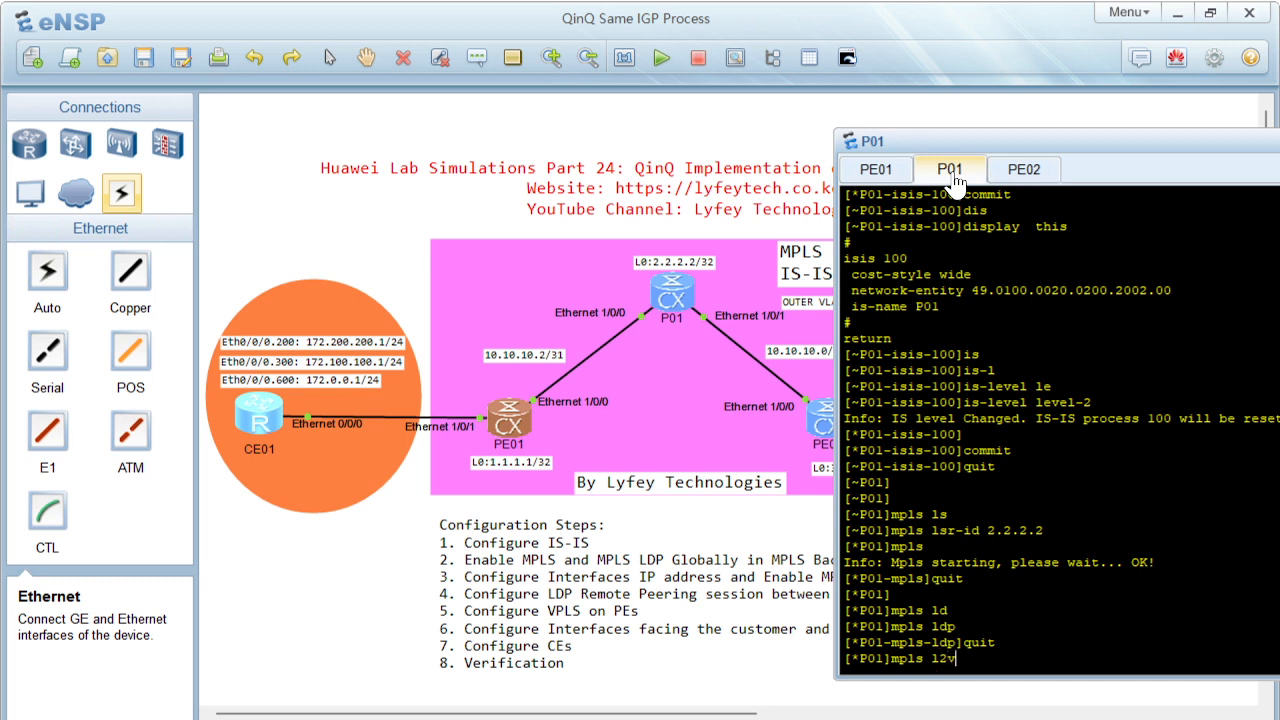
{"action": "key", "text": "Tab"}
{"action": "key", "text": "Return"}
{"action": "key", "text": "Return"}
{"action": "type", "text": "quit"}
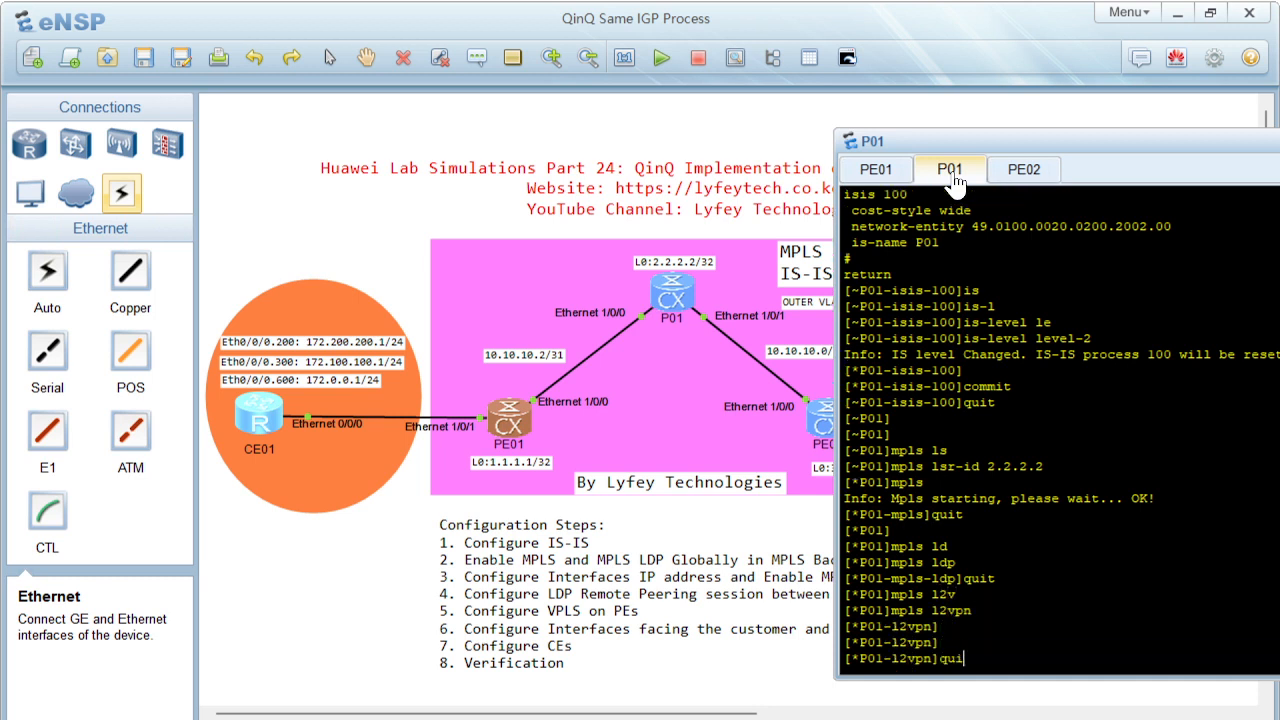
{"action": "key", "text": "Return"}
{"action": "key", "text": "Return"}
{"action": "key", "text": "Return"}
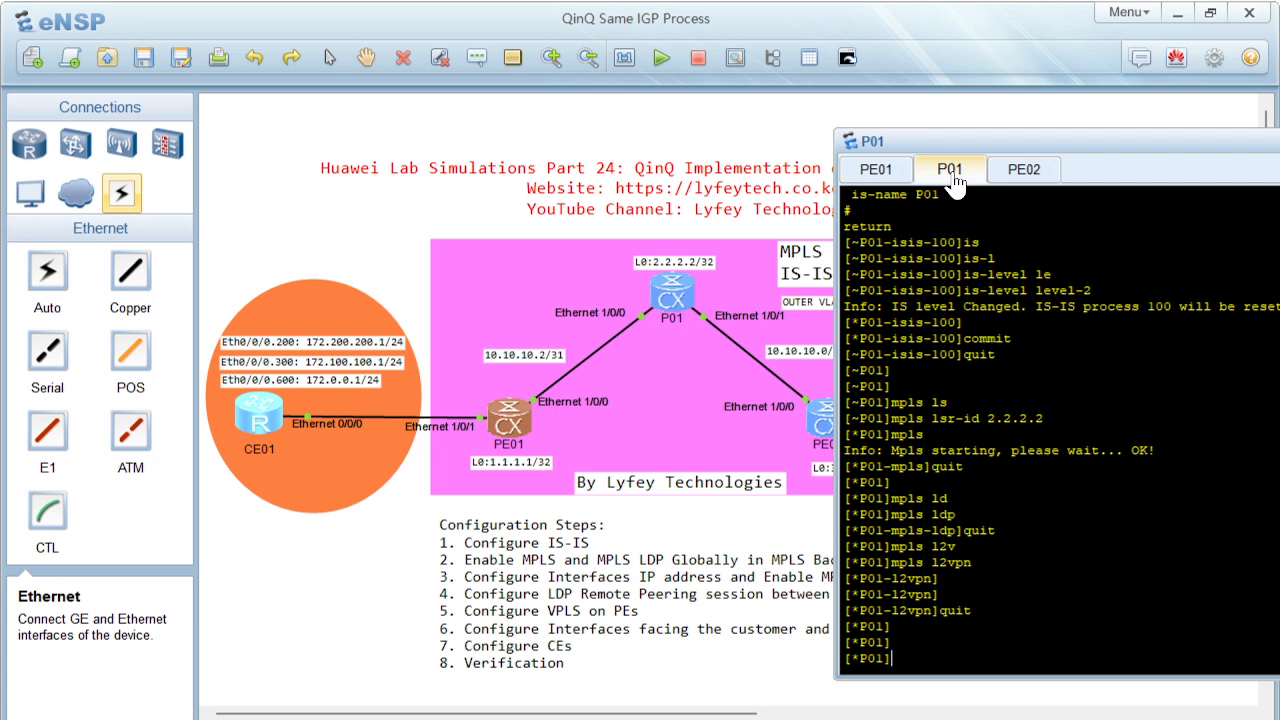
Assign IP address 2.2.2.2 with mask length 32 to LoopBack 0 on P01
{"action": "type", "text": "interf"}
{"action": "key", "text": "Tab"}
{"action": "type", "text": "lo"}
{"action": "key", "text": "Tab"}
{"action": "type", "text": "0"}
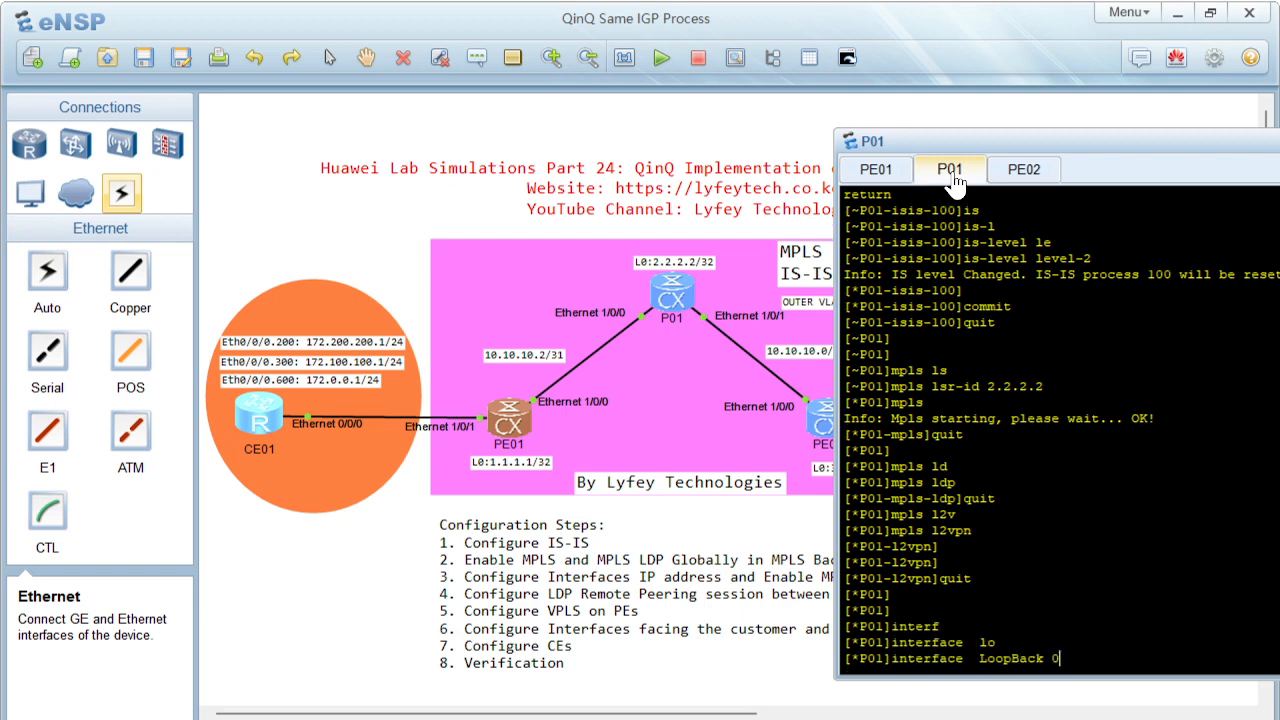
{"action": "key", "text": "Return"}
{"action": "type", "text": "ip ad"}
{"action": "key", "text": "Tab"}
{"action": "type", "text": "2.2.2.2 32"}
{"action": "key", "text": "Return"}
{"action": "key", "text": "Return"}
Enable IS-IS process 100 on P01's LoopBack 0 and return to the system view
{"action": "type", "text": "isi"}
{"action": "key", "text": "Tab"}
{"action": "type", "text": "en"}
{"action": "key", "text": "Tab"}
{"action": "type", "text": "100"}
{"action": "key", "text": "Return"}
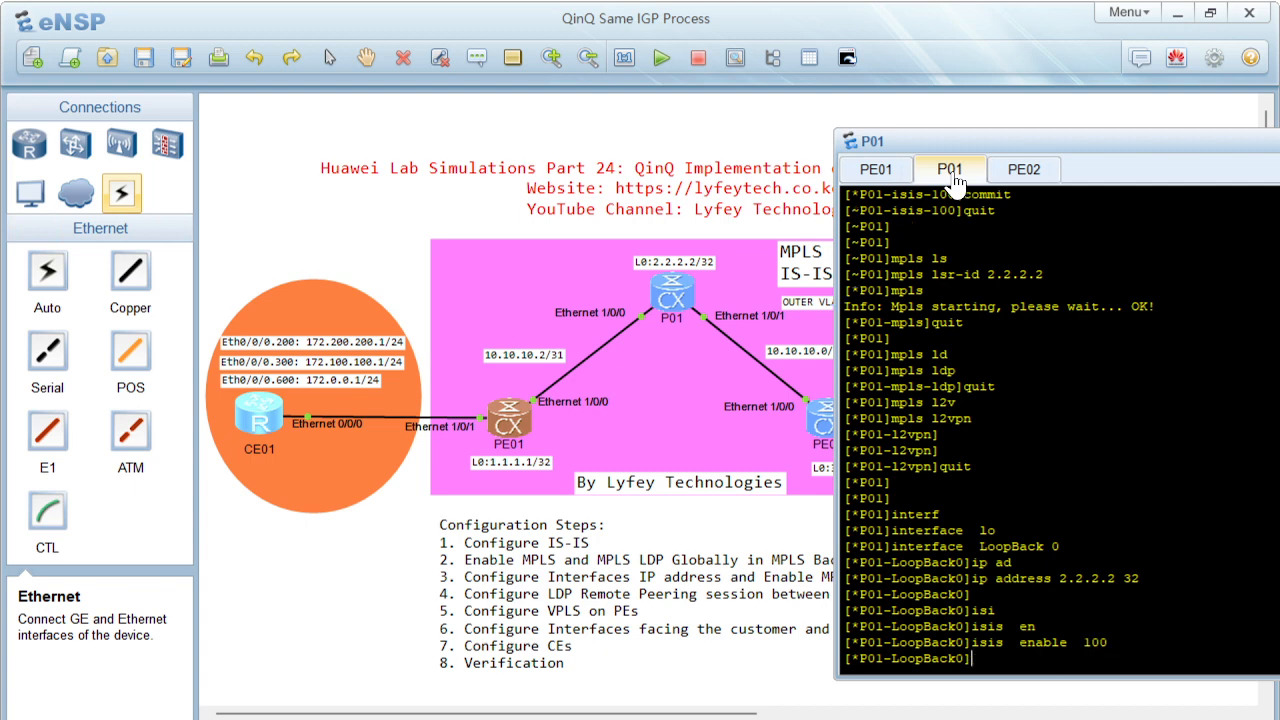
{"action": "type", "text": "quit"}
{"action": "key", "text": "Return"}
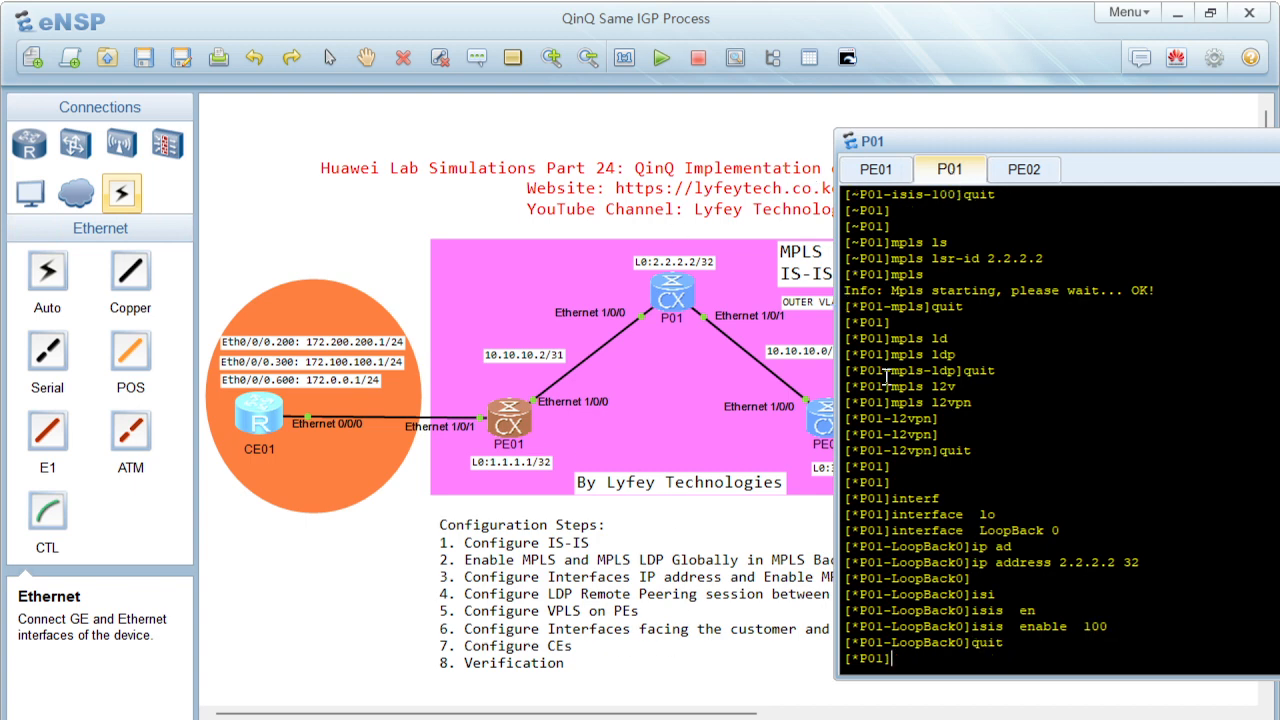
Assign IP address 10.10.10.3 with mask length 31 to interface Ethernet 1/0/0 on P01
{"action": "left_click_drag", "start_coordinate": [985, 150], "coordinate": [987, 129]}
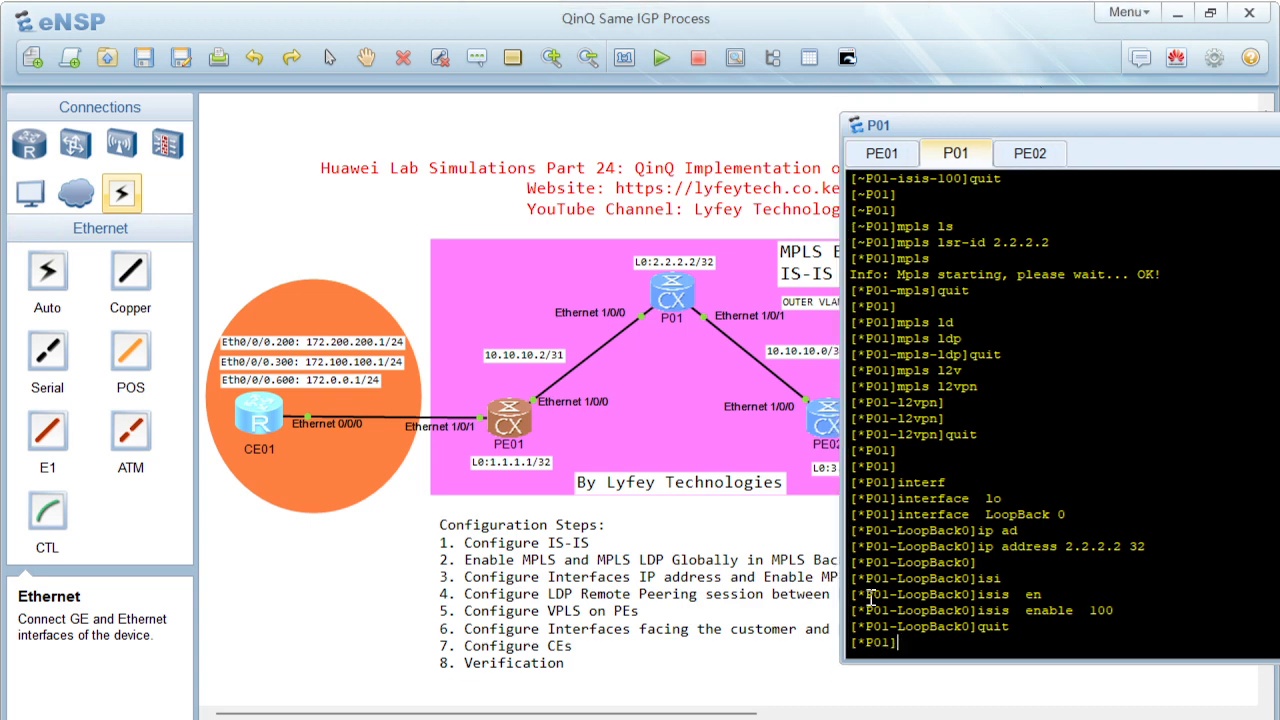
{"action": "key", "text": "Return"}
{"action": "key", "text": "Return"}
{"action": "key", "text": "Return"}
{"action": "type", "text": "interf"}
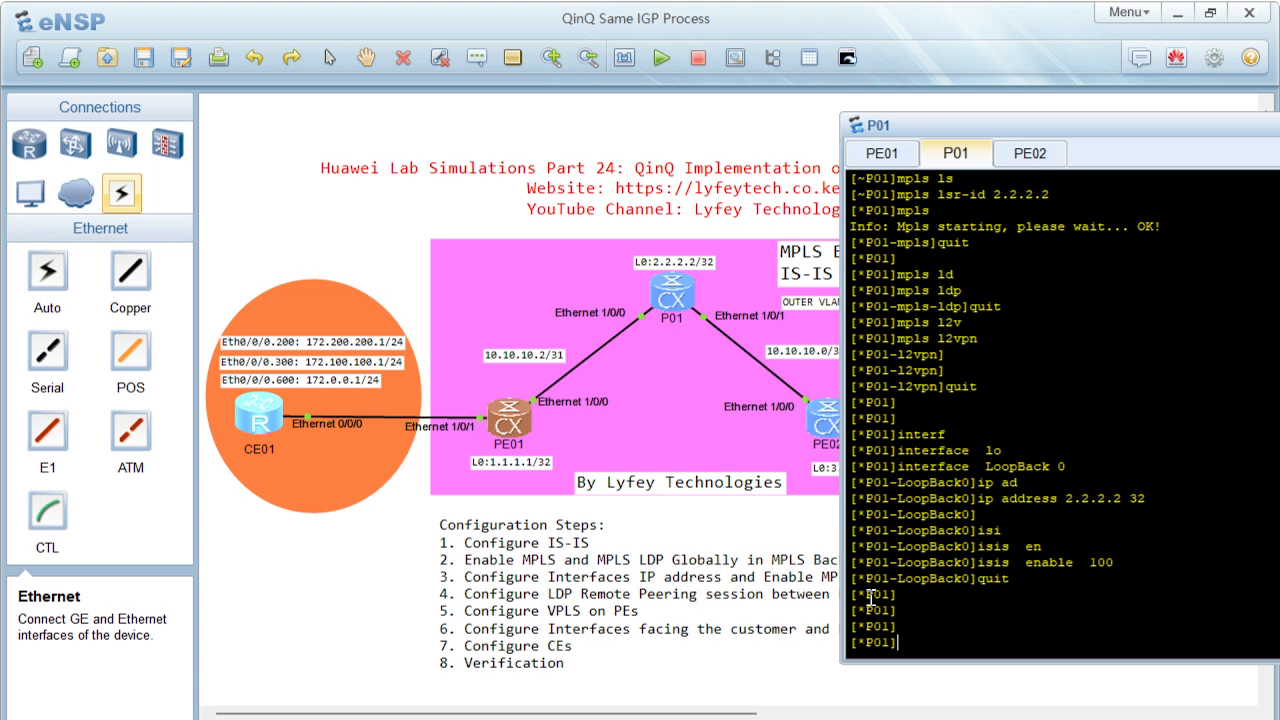
{"action": "key", "text": "Tab"}
{"action": "type", "text": "eth"}
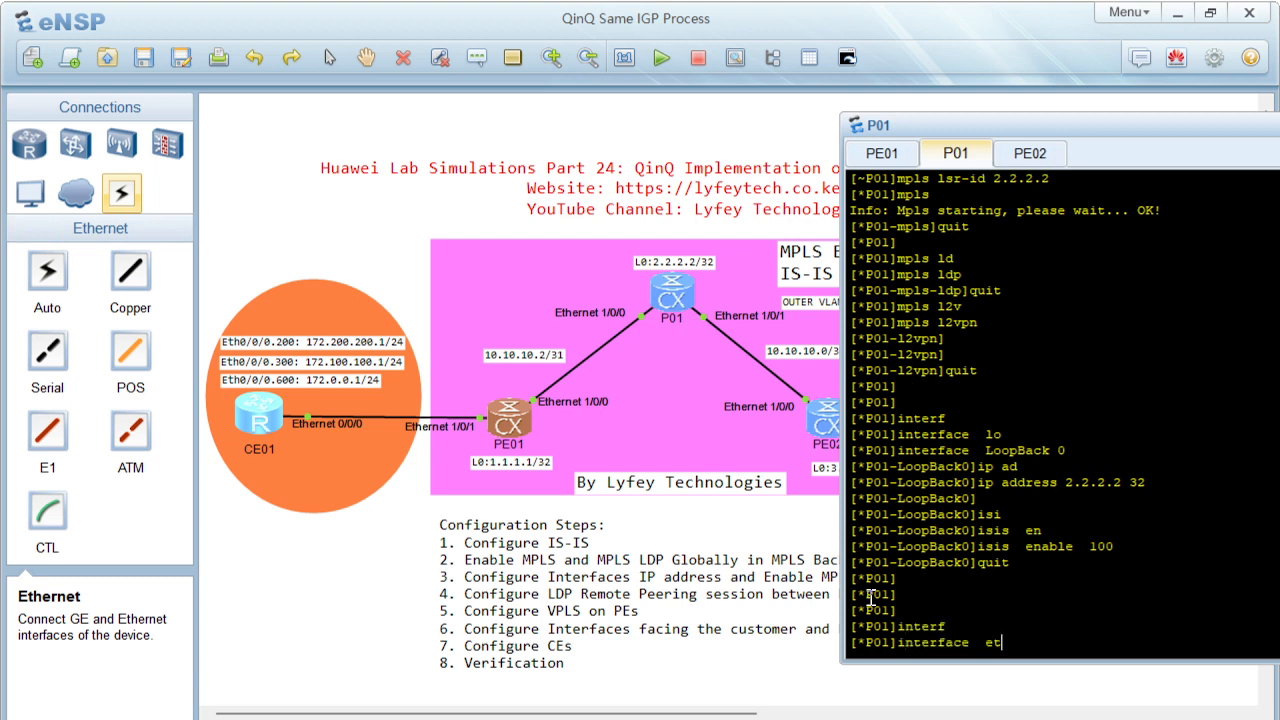
{"action": "key", "text": "Tab"}
{"action": "key", "text": "Tab"}
{"action": "type", "text": "1/0/0"}
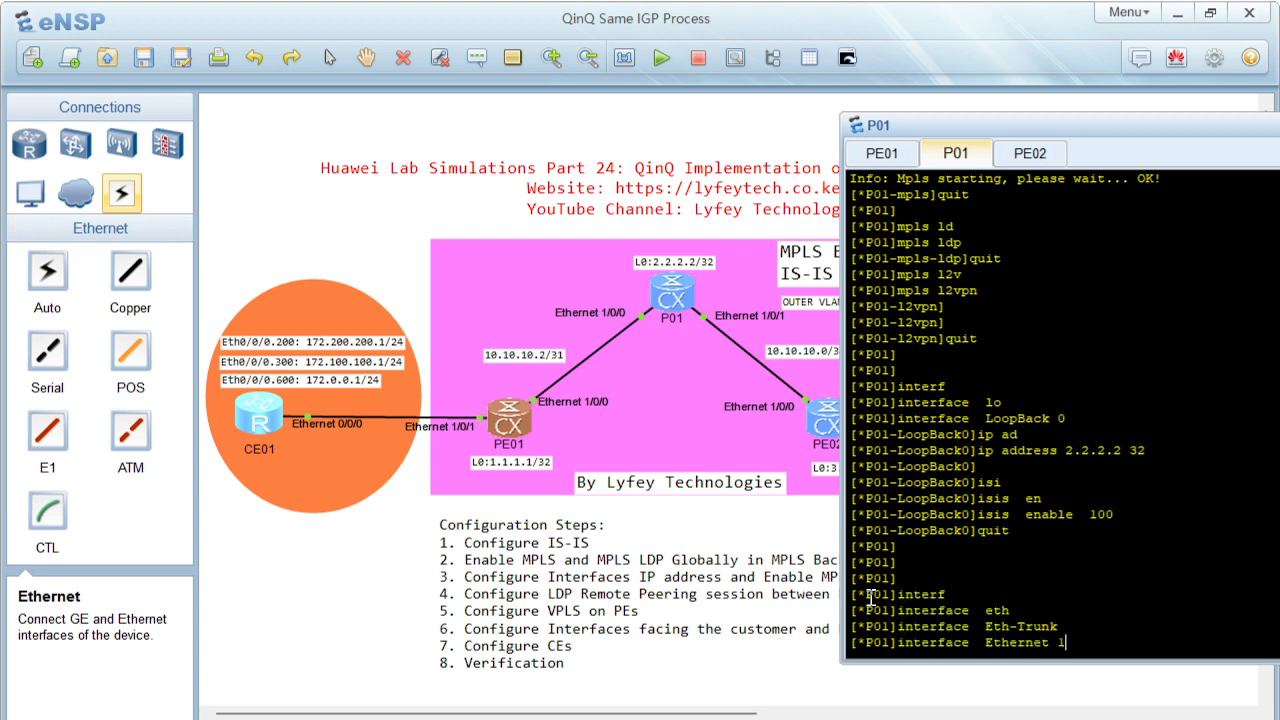
{"action": "key", "text": "Return"}
{"action": "type", "text": "ip ad"}
{"action": "key", "text": "Tab"}
{"action": "type", "text": "10.10.10.3 31"}
{"action": "key", "text": "Return"}
{"action": "key", "text": "Return"}
{"action": "key", "text": "Return"}
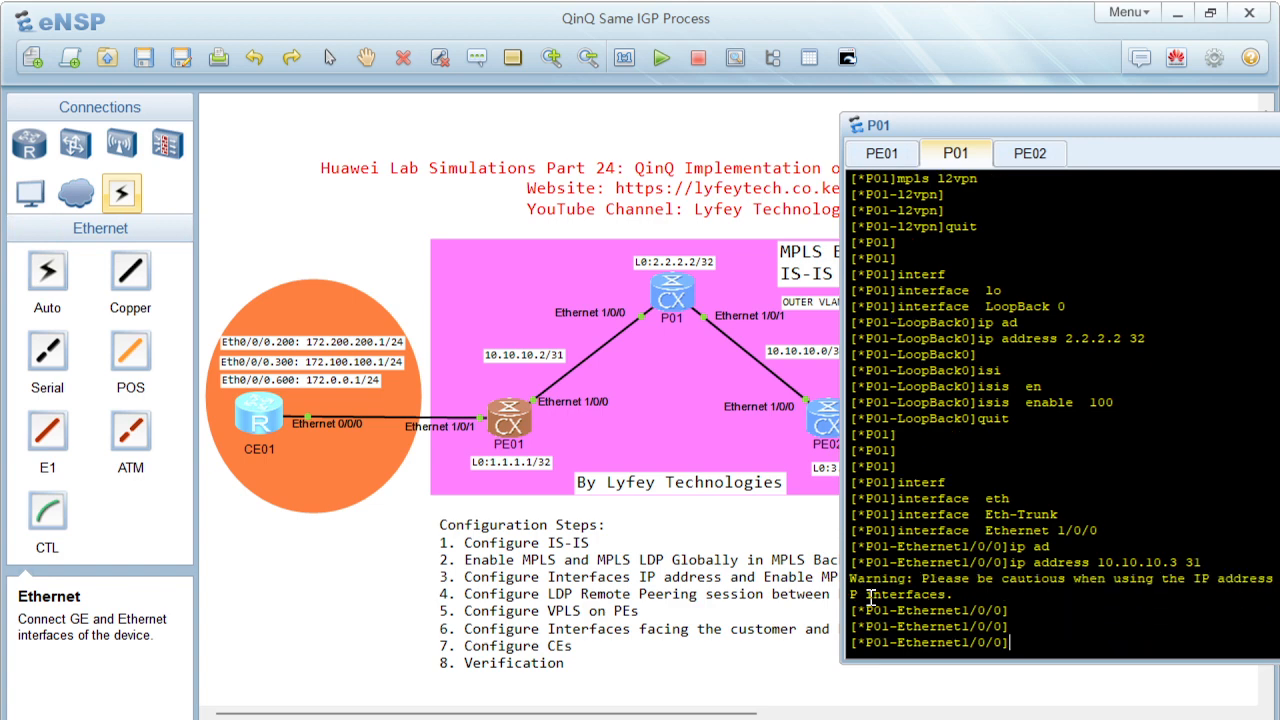
Enable IS-IS process 100 on P01's Ethernet 1/0/0
{"action": "type", "text": "isis"}
{"action": "key", "text": "Tab"}
{"action": "type", "text": "en"}
{"action": "key", "text": "Tab"}
{"action": "type", "text": "1900"}
{"action": "key", "text": "BackSpace"}
{"action": "key", "text": "BackSpace"}
{"action": "key", "text": "BackSpace"}
{"action": "type", "text": "00"}
{"action": "key", "text": "Return"}
Enable MPLS and MPLS LDP on P01's Ethernet 1/0/0, and return to the system view
{"action": "type", "text": "mpls"}
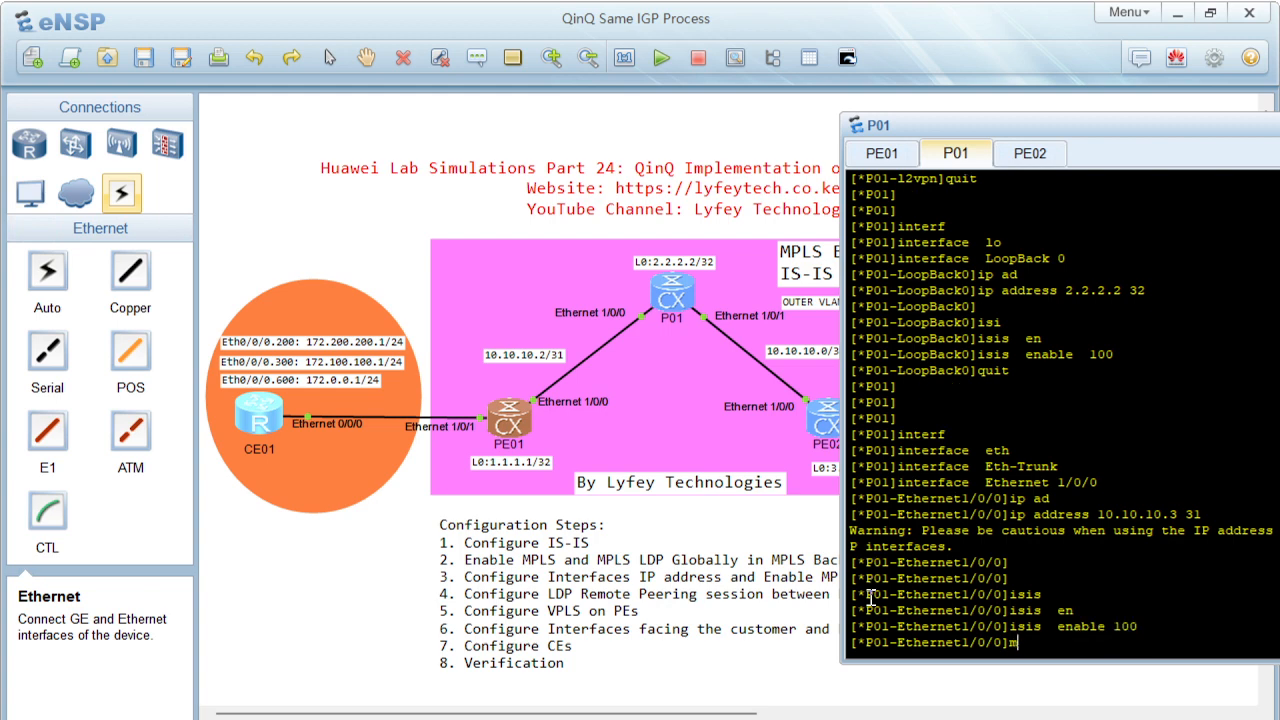
{"action": "key", "text": "Return"}
{"action": "type", "text": "mpls ld"}
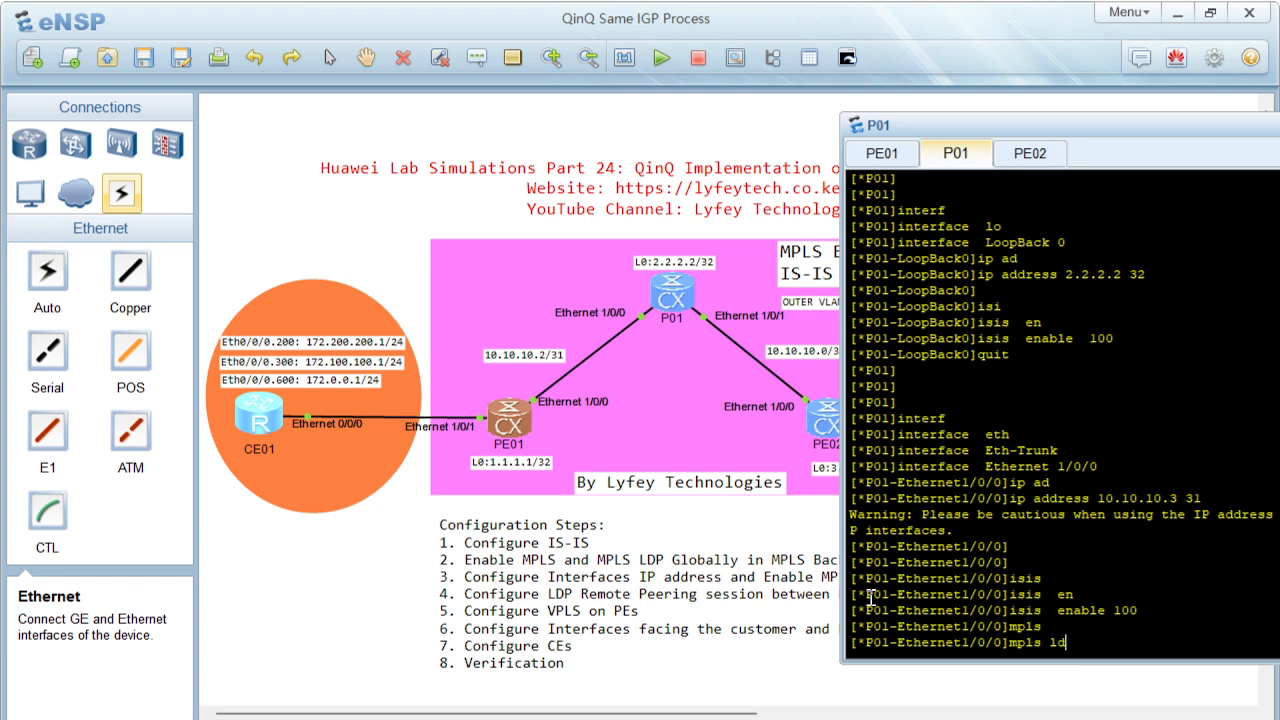
{"action": "key", "text": "Tab"}
{"action": "key", "text": "Return"}
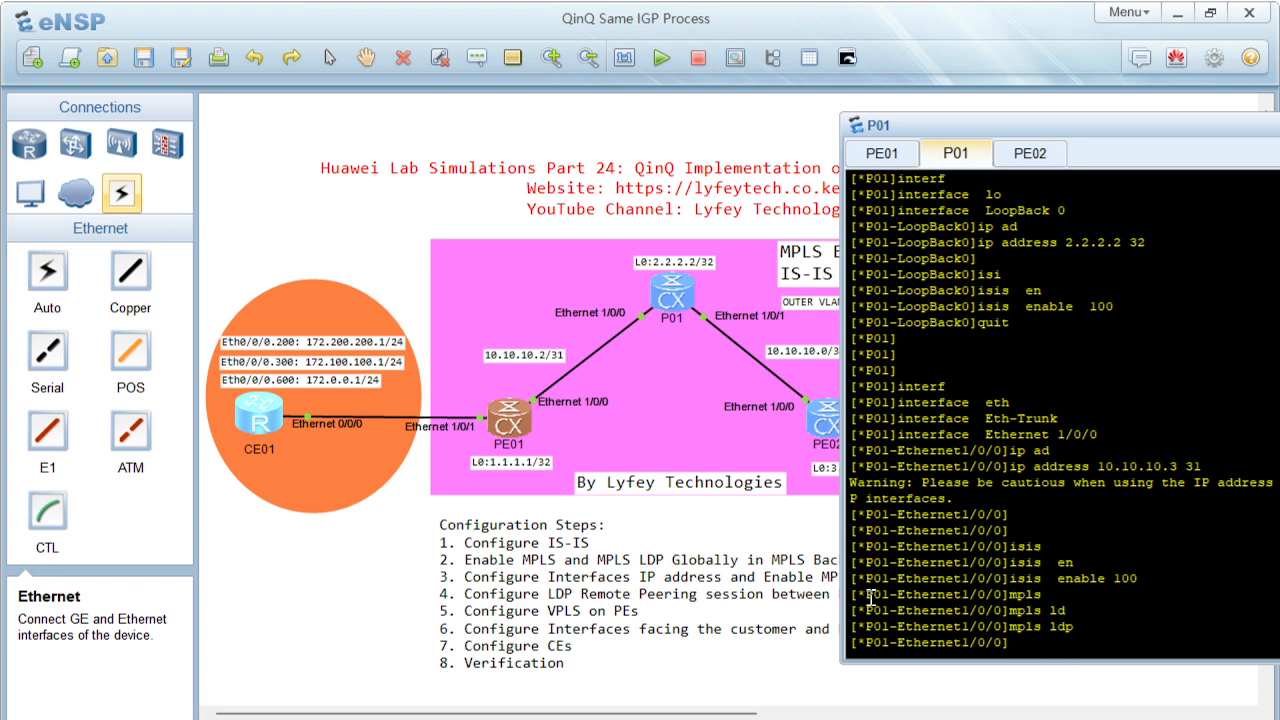
{"action": "type", "text": "quit"}
{"action": "key", "text": "Return"}
{"action": "key", "text": "Return"}
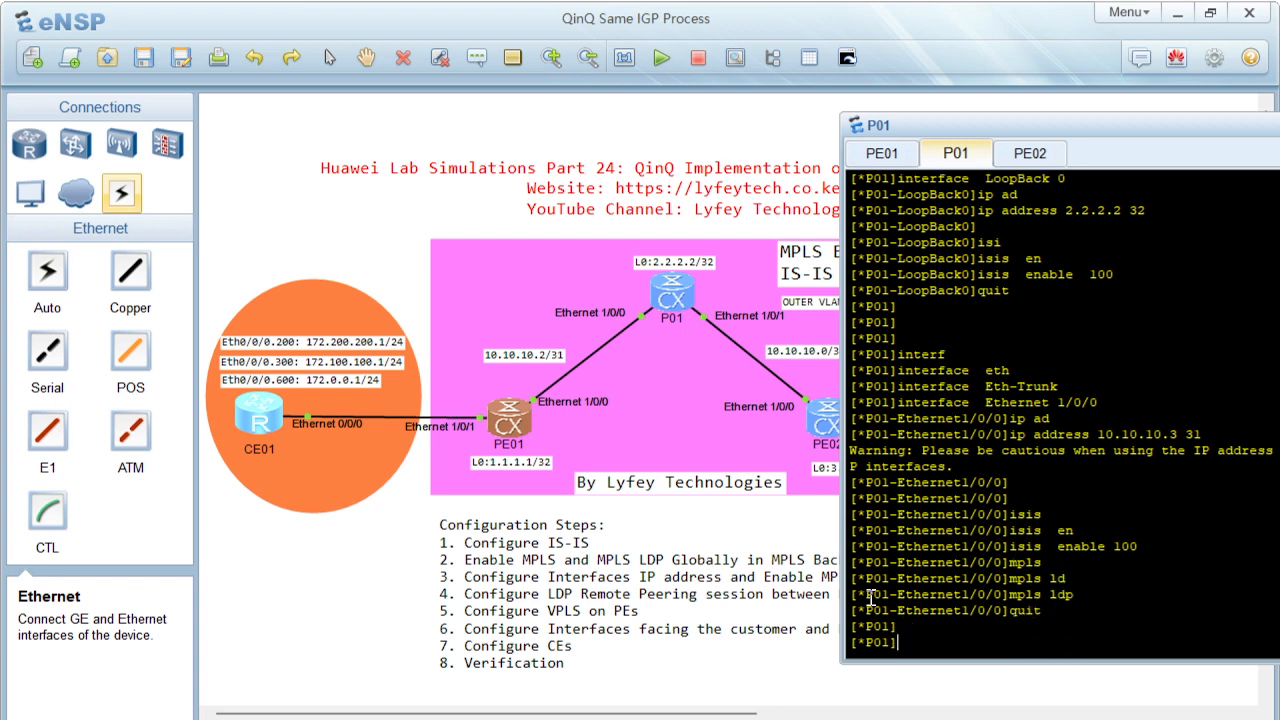
Enter the interface view of Ethernet 1/0/1 on P01
{"action": "type", "text": "interf"}
{"action": "key", "text": "Tab"}
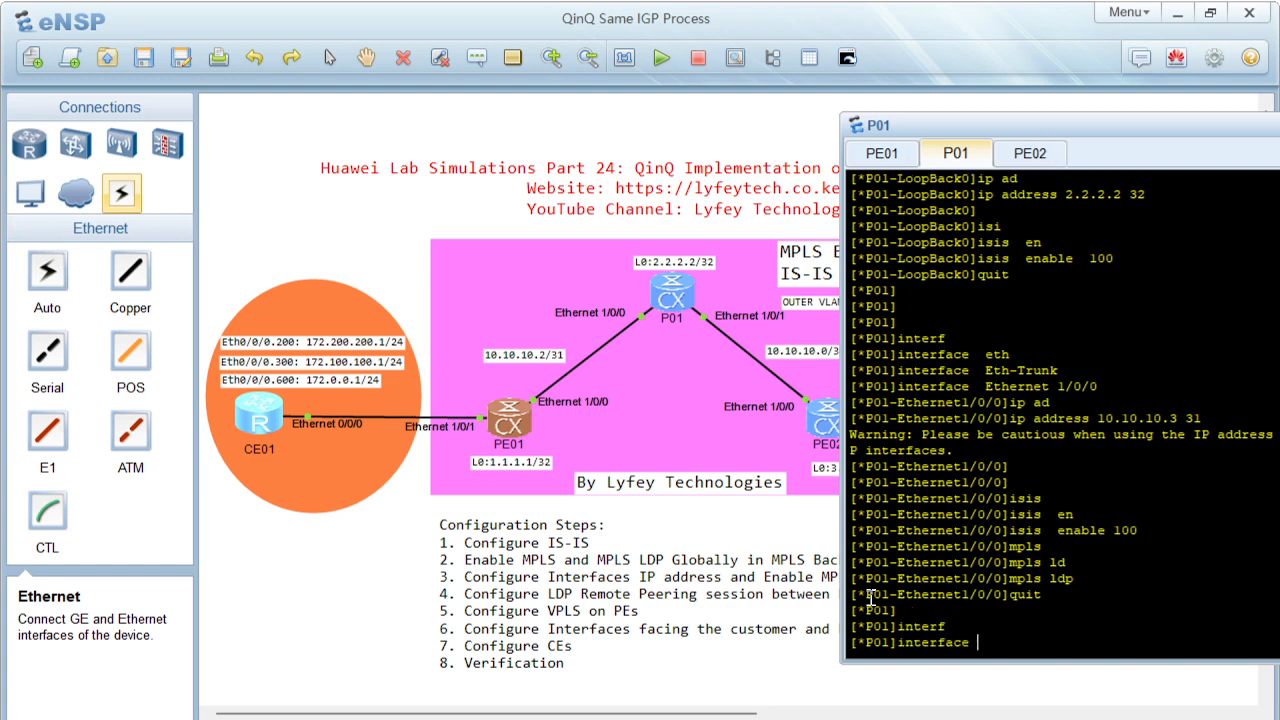
{"action": "type", "text": "eth"}
{"action": "key", "text": "Tab"}
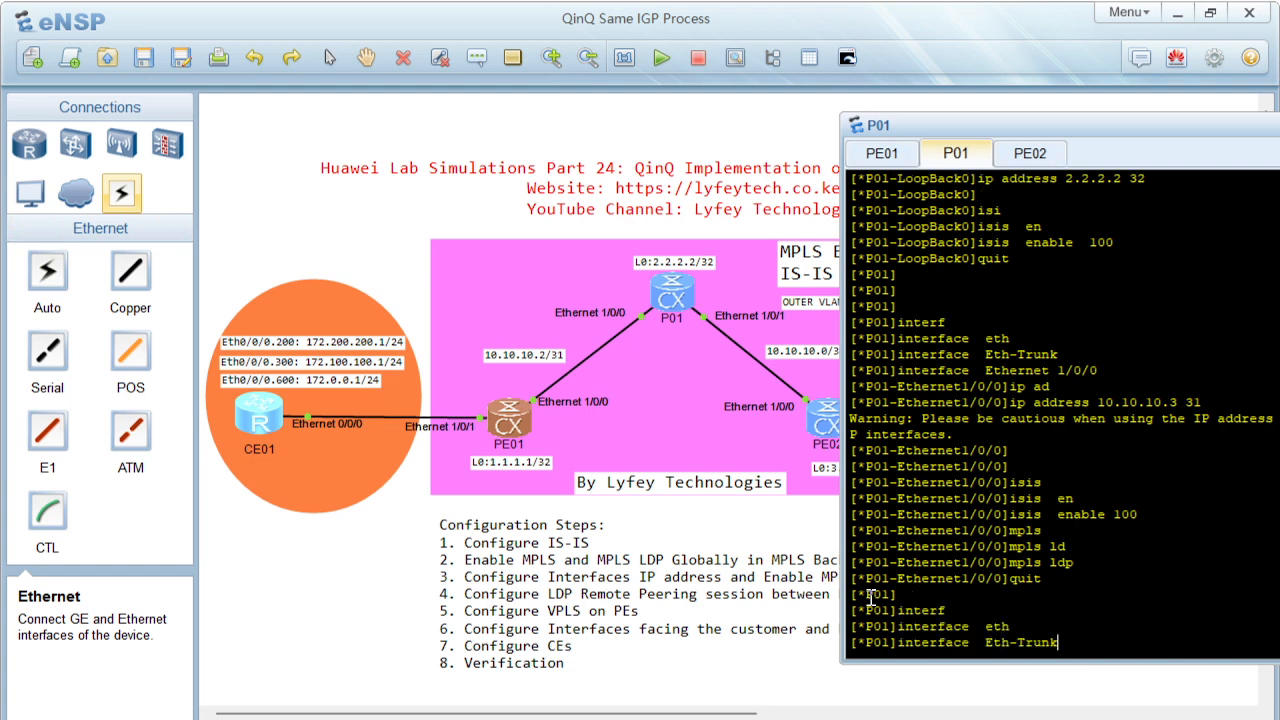
{"action": "key", "text": "Tab"}
{"action": "type", "text": "1/0/1"}
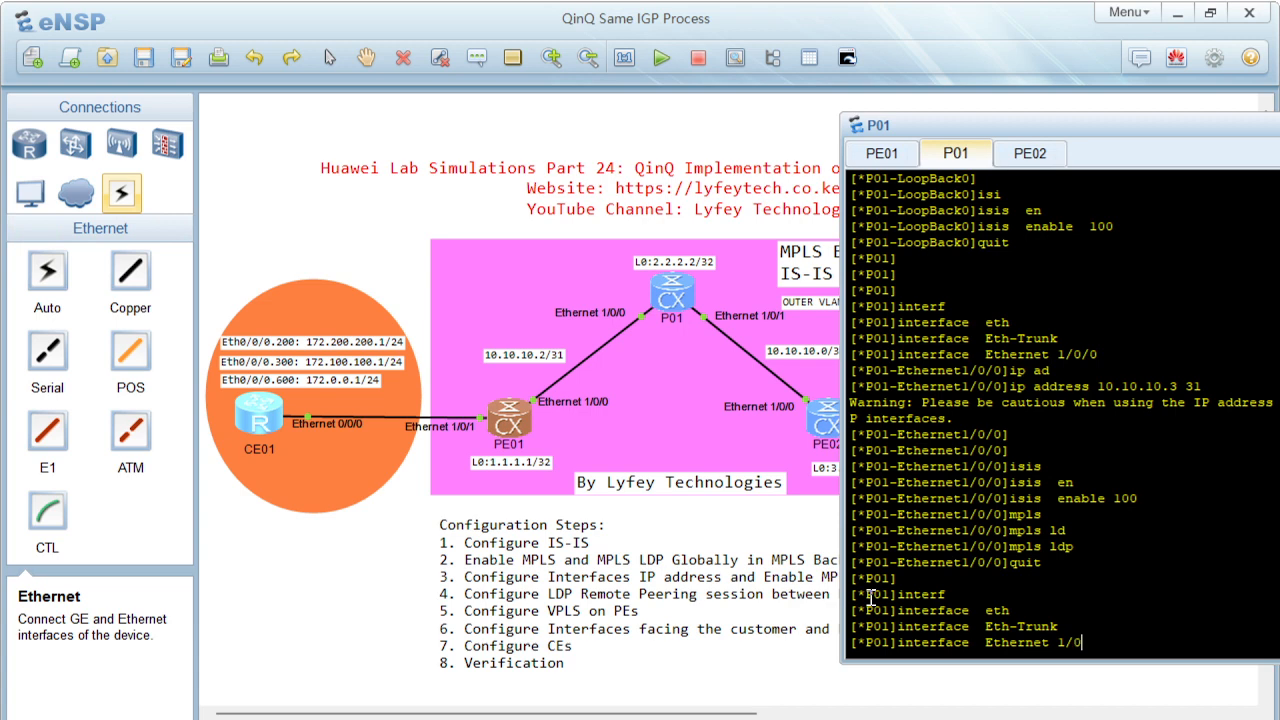
{"action": "key", "text": "Return"}
{"action": "key", "text": "Return"}
Assign IP address 10.10.10.0 with mask length 31 to P01's Ethernet 1/0/1, consulting the topology's P01–PE02 link
{"action": "type", "text": "ip ad"}
{"action": "key", "text": "Tab"}
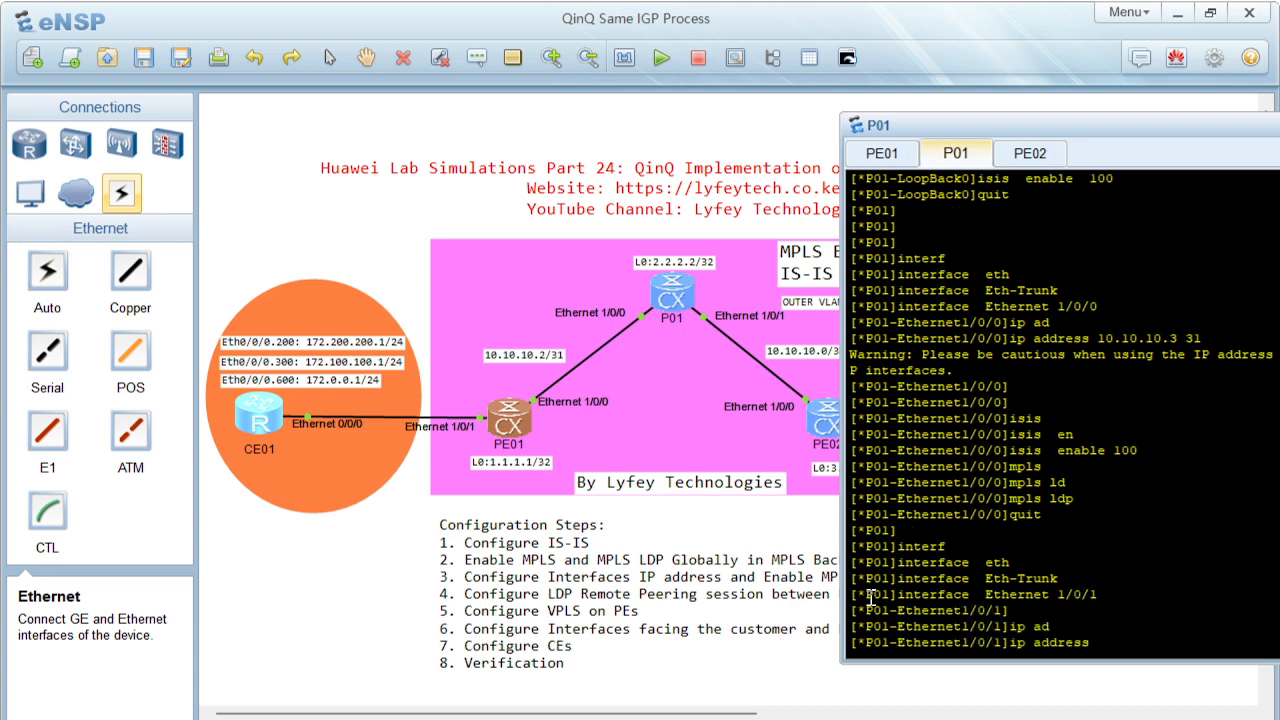
{"action": "left_click_drag", "start_coordinate": [990, 130], "coordinate": [912, 197]}
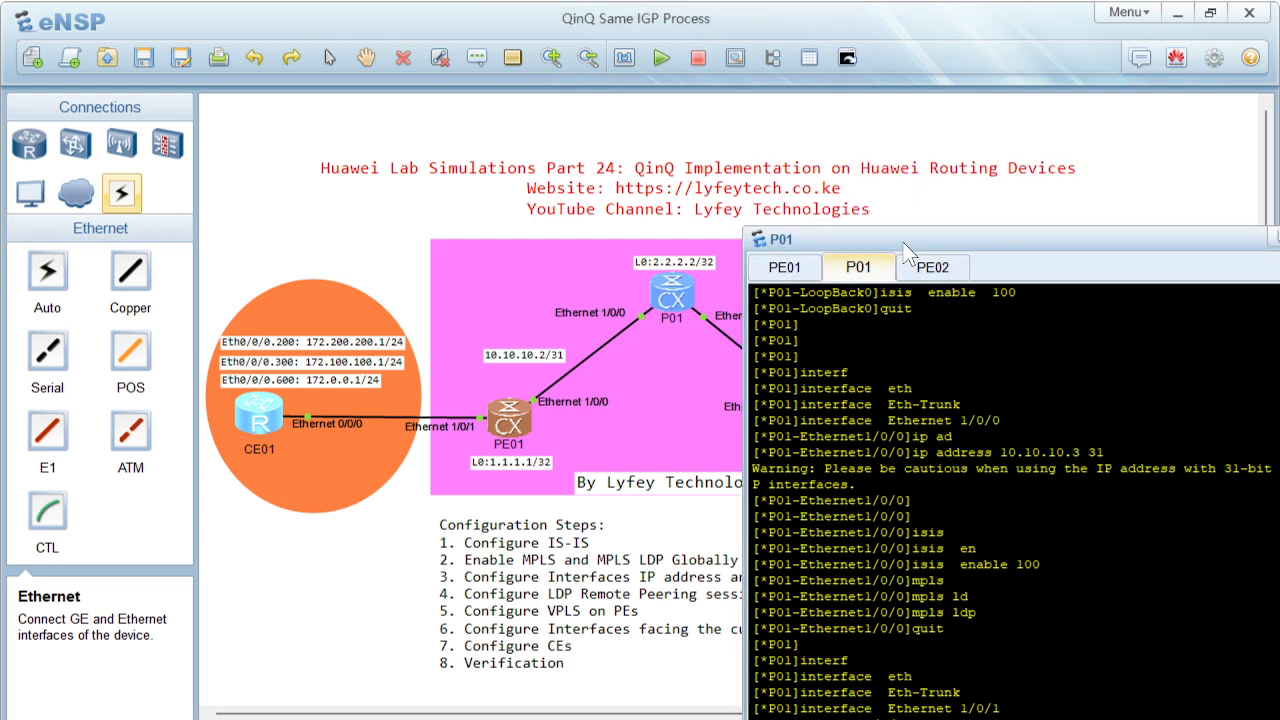
{"action": "left_click_drag", "start_coordinate": [904, 243], "coordinate": [1029, 157]}
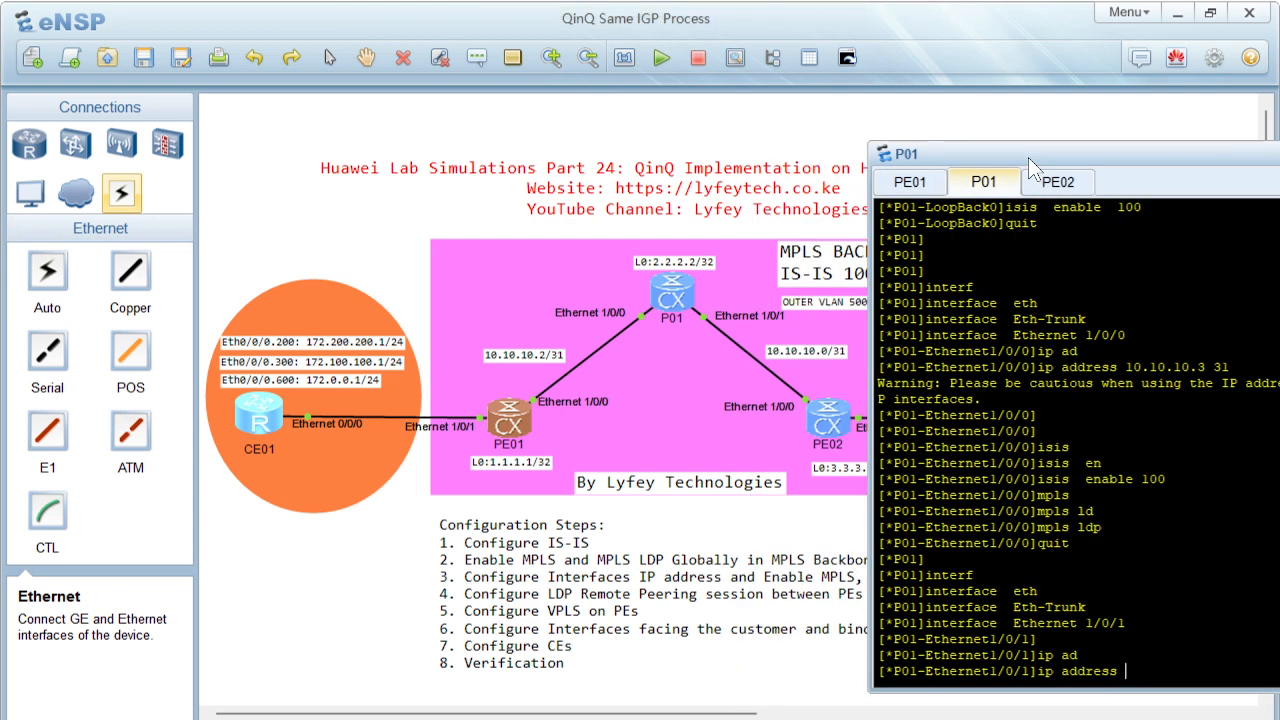
{"action": "left_click_drag", "start_coordinate": [892, 16], "coordinate": [651, 42]}
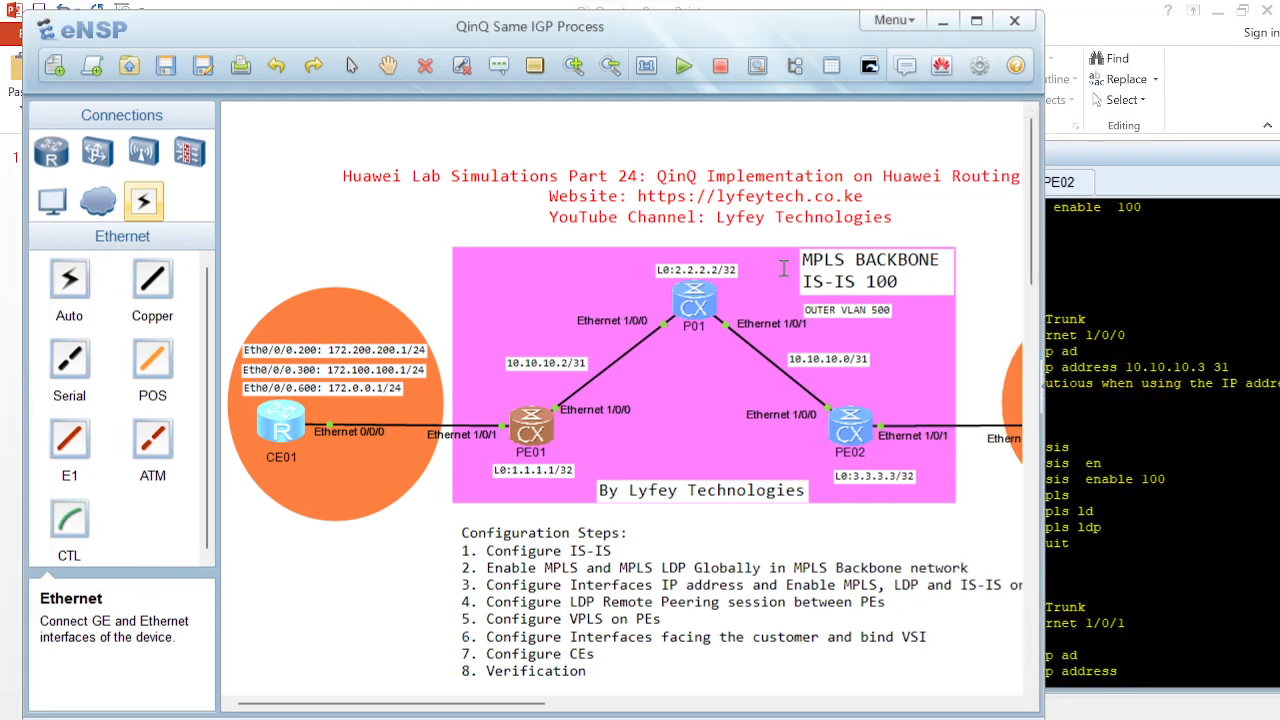
{"action": "left_click_drag", "start_coordinate": [465, 710], "coordinate": [530, 708]}
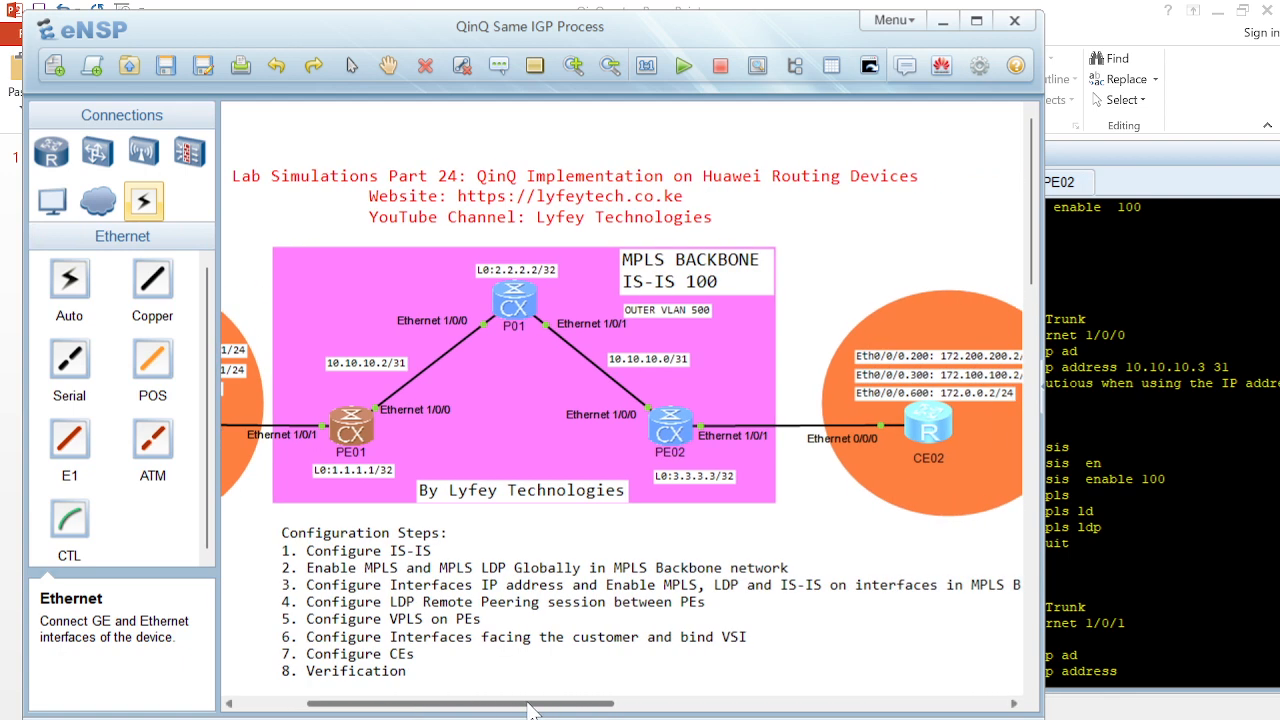
{"action": "left_click", "coordinate": [1110, 427]}
{"action": "left_click_drag", "start_coordinate": [1014, 157], "coordinate": [885, 144]}
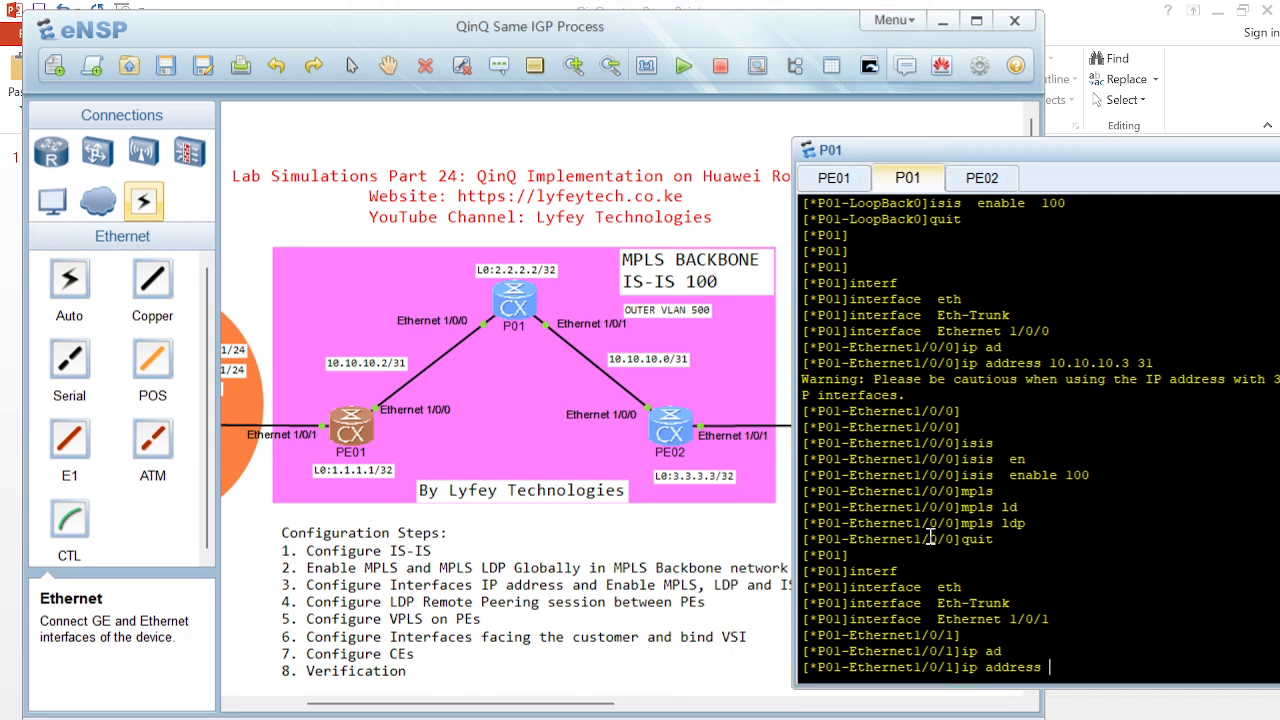
{"action": "type", "text": "10.10.10.0 31"}
{"action": "key", "text": "Return"}
{"action": "key", "text": "Return"}
{"action": "key", "text": "Return"}
Enable MPLS and MPLS LDP on P01's Ethernet 1/0/1
{"action": "type", "text": "mpls"}
{"action": "key", "text": "Return"}
{"action": "type", "text": "mpls ldp"}
{"action": "key", "text": "Tab"}
{"action": "key", "text": "Return"}
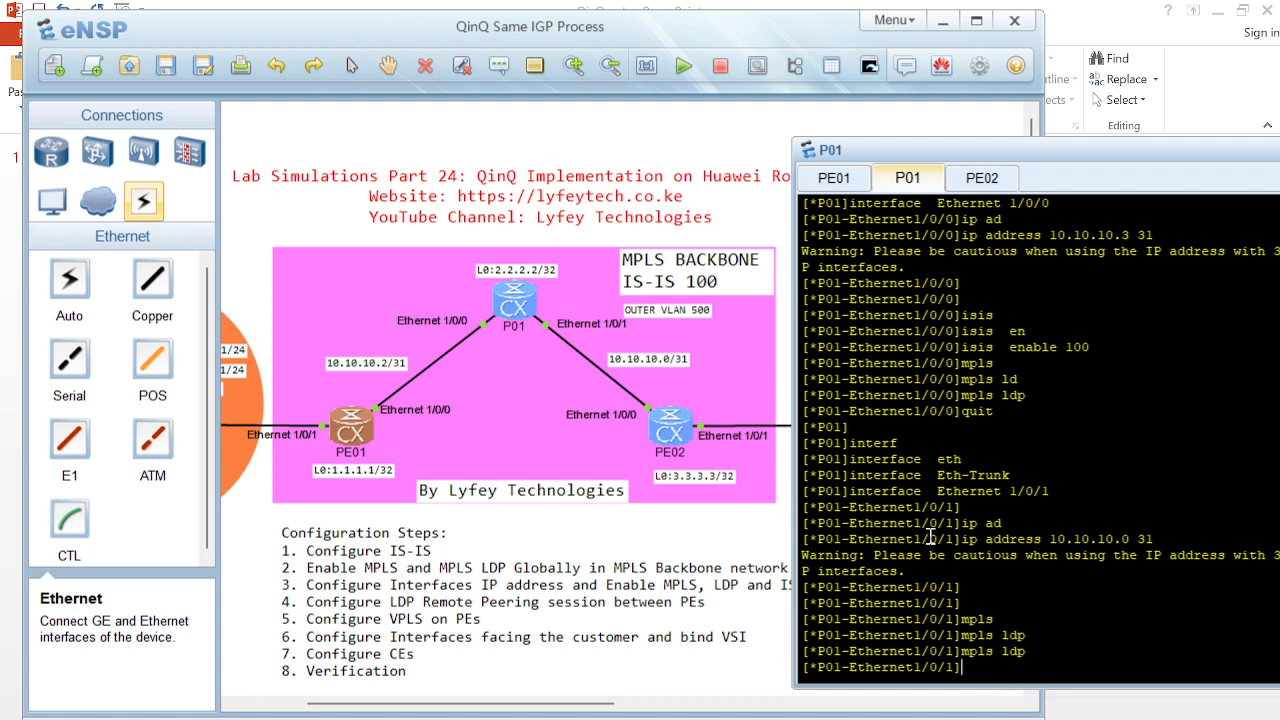
Enable IS-IS process 100 on P01's Ethernet 1/0/1
{"action": "type", "text": "isis"}
{"action": "key", "text": "Tab"}
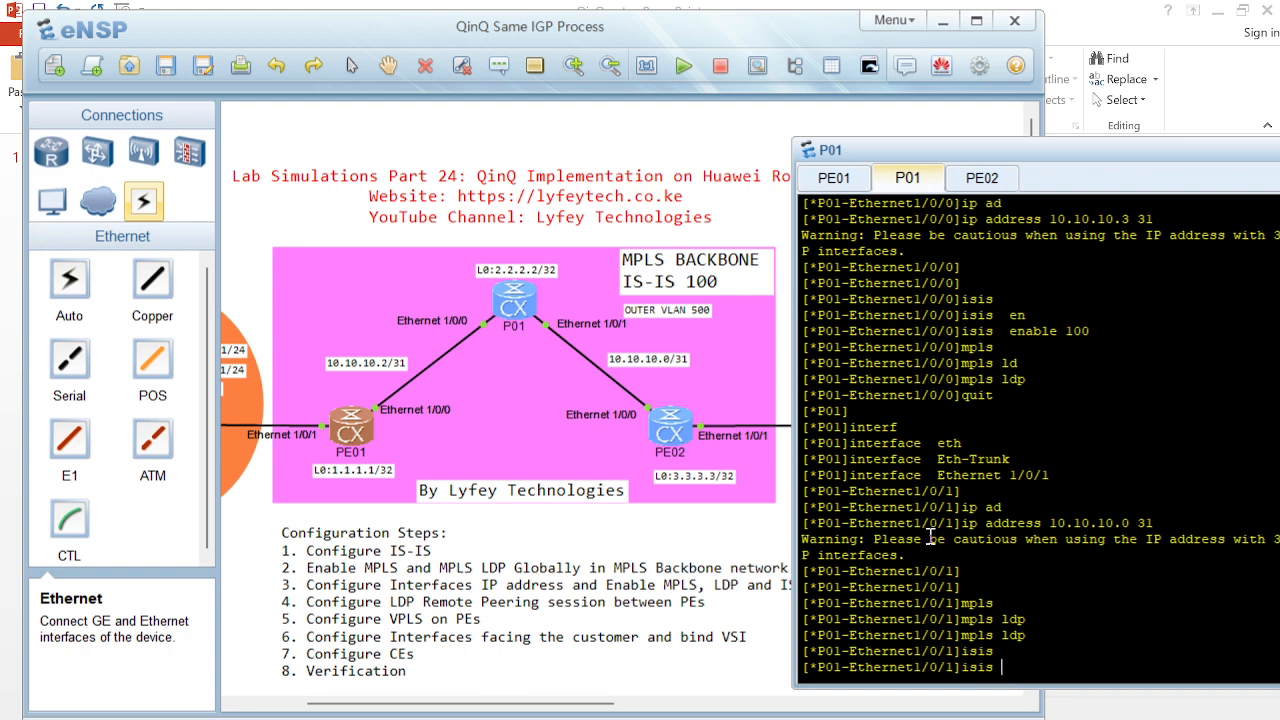
{"action": "type", "text": "en"}
{"action": "key", "text": "Tab"}
{"action": "type", "text": "100"}
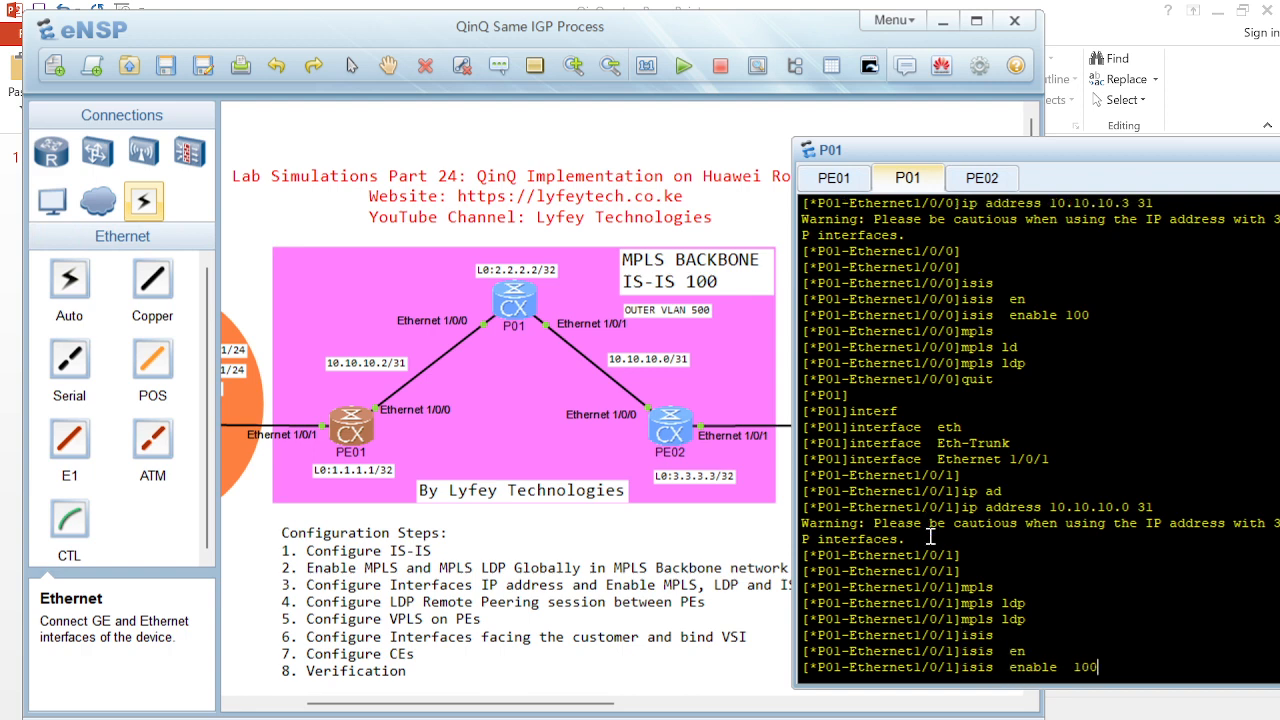
{"action": "key", "text": "Return"}
{"action": "key", "text": "Return"}
Return to the system view of P01 and commit the pending configuration
{"action": "type", "text": "quit"}
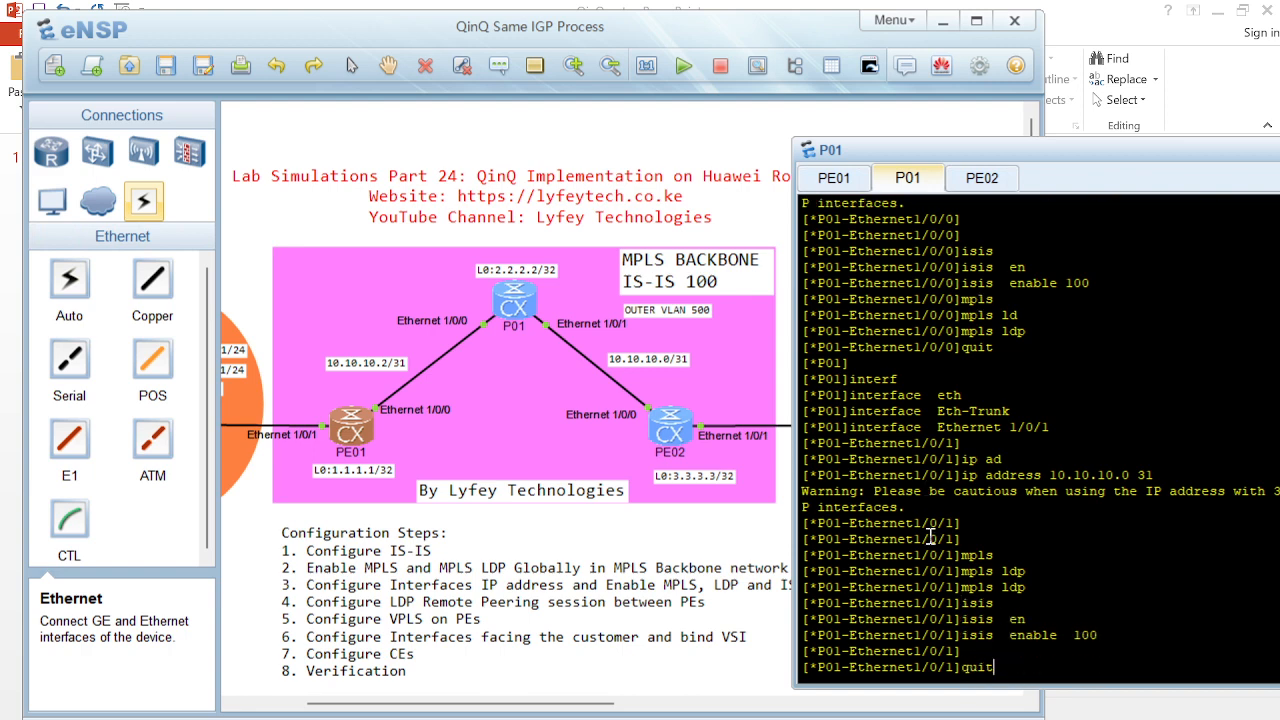
{"action": "key", "text": "Return"}
{"action": "type", "text": "commit"}
{"action": "key", "text": "Return"}
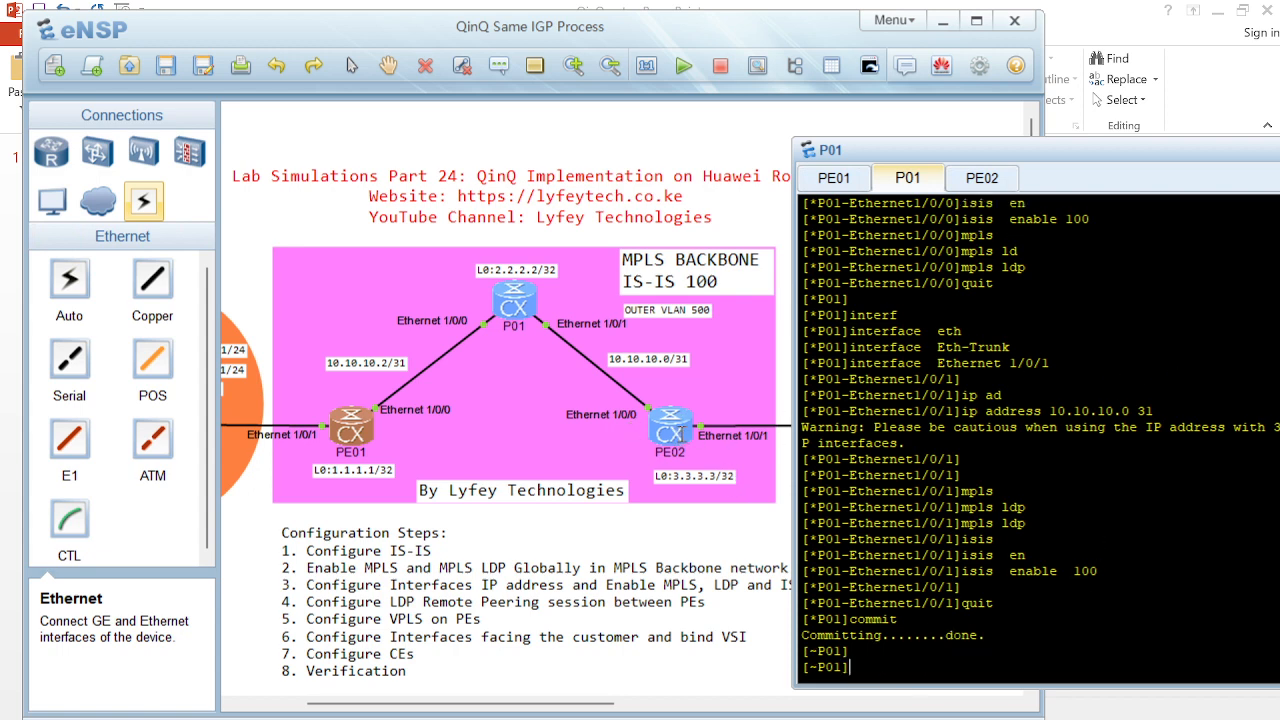
Switch to the PE02 console and create IS-IS process 100
{"action": "left_click", "coordinate": [982, 188]}
{"action": "key", "text": "Return"}
{"action": "key", "text": "Return"}
{"action": "key", "text": "Return"}
{"action": "key", "text": "Return"}
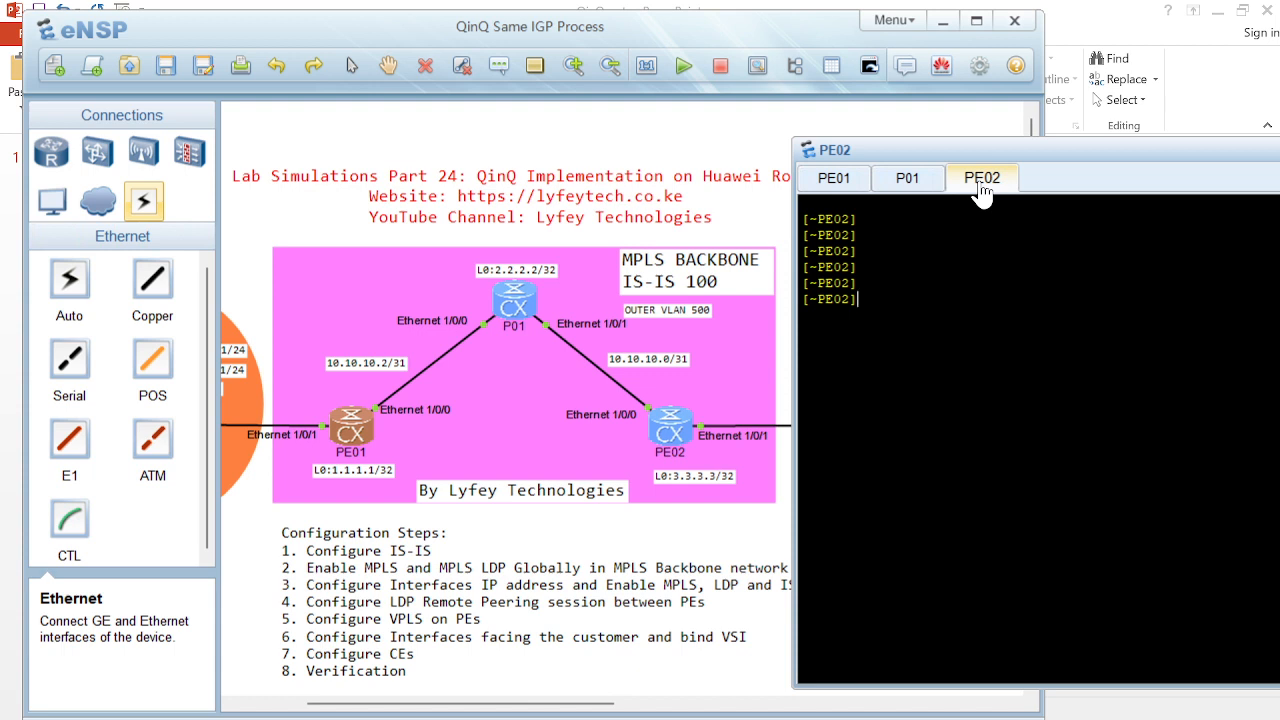
{"action": "type", "text": "isi"}
{"action": "key", "text": "Tab"}
{"action": "type", "text": "100"}
{"action": "key", "text": "Return"}
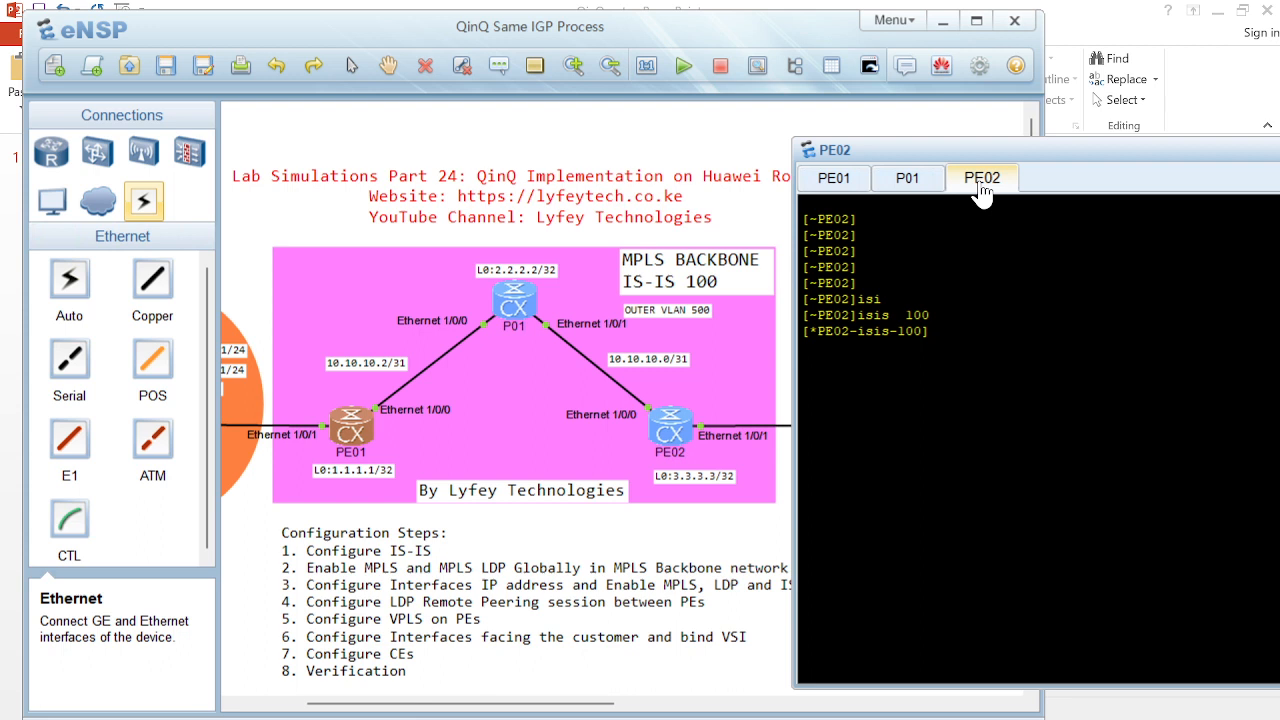
Set the IS-IS system name to PE02 in process 100
{"action": "type", "text": "is-n"}
{"action": "key", "text": "Tab"}
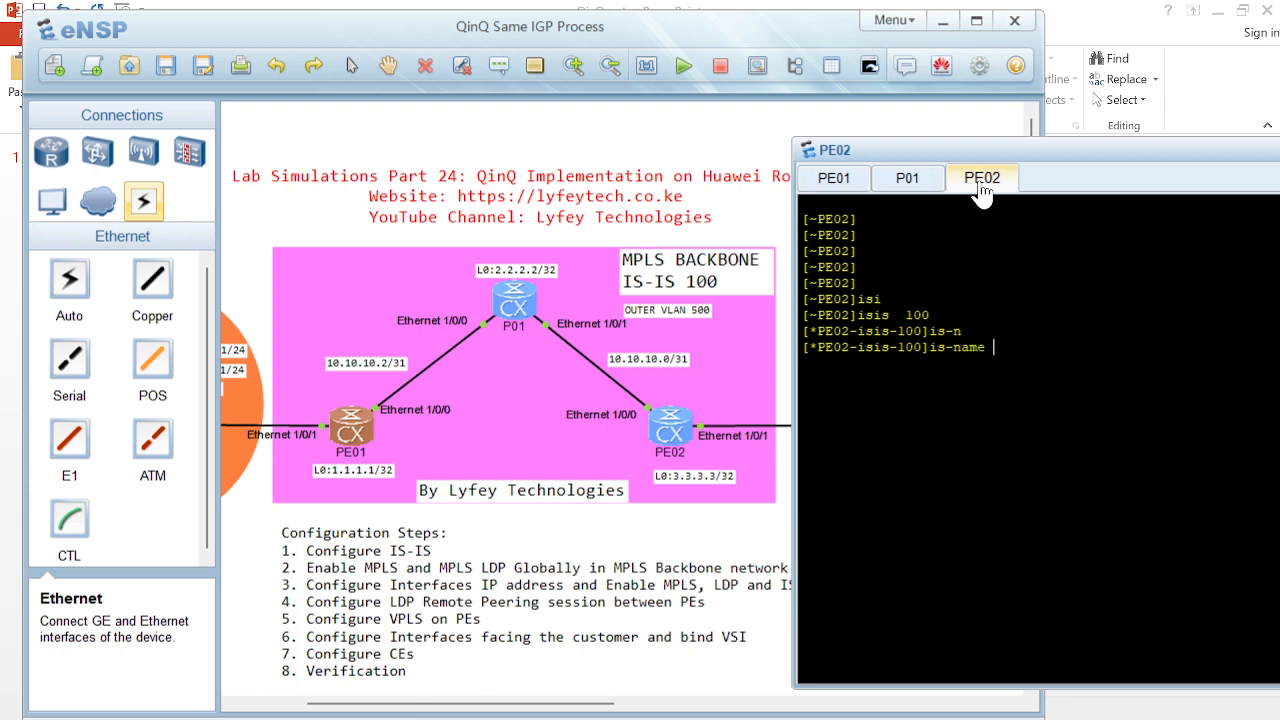
{"action": "type", "text": "PE02"}
{"action": "key", "text": "Return"}
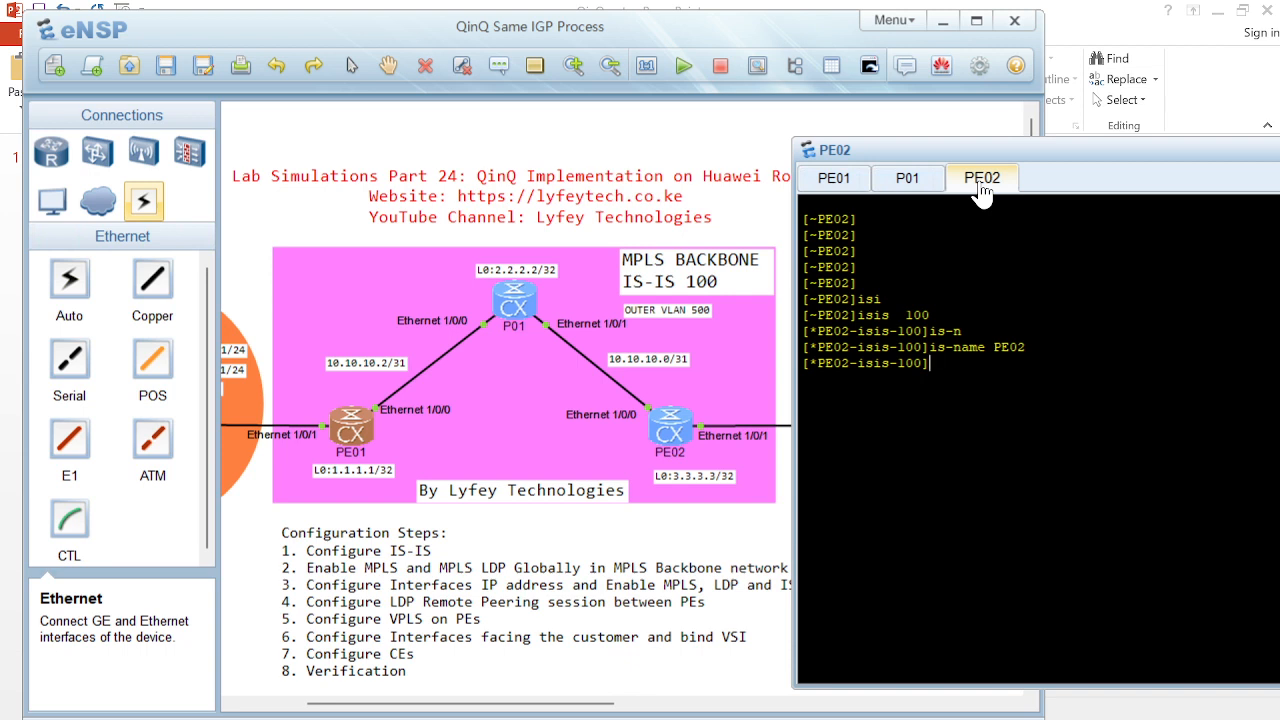
Set the IS level of PE02's IS-IS process 100 to level-2
{"action": "type", "text": "is-l"}
{"action": "key", "text": "Tab"}
{"action": "type", "text": "le"}
{"action": "key", "text": "Tab"}
{"action": "type", "text": "1"}
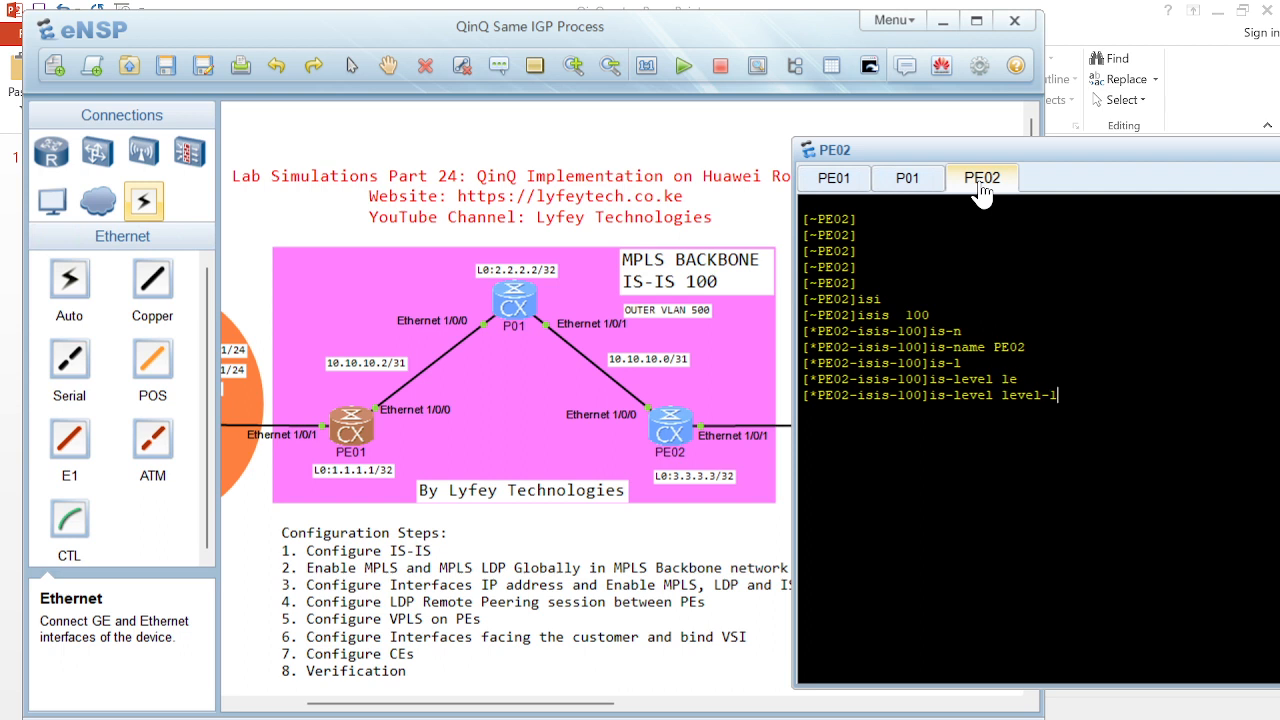
{"action": "key", "text": "BackSpace"}
{"action": "type", "text": "2"}
{"action": "key", "text": "Return"}
{"action": "key", "text": "Return"}
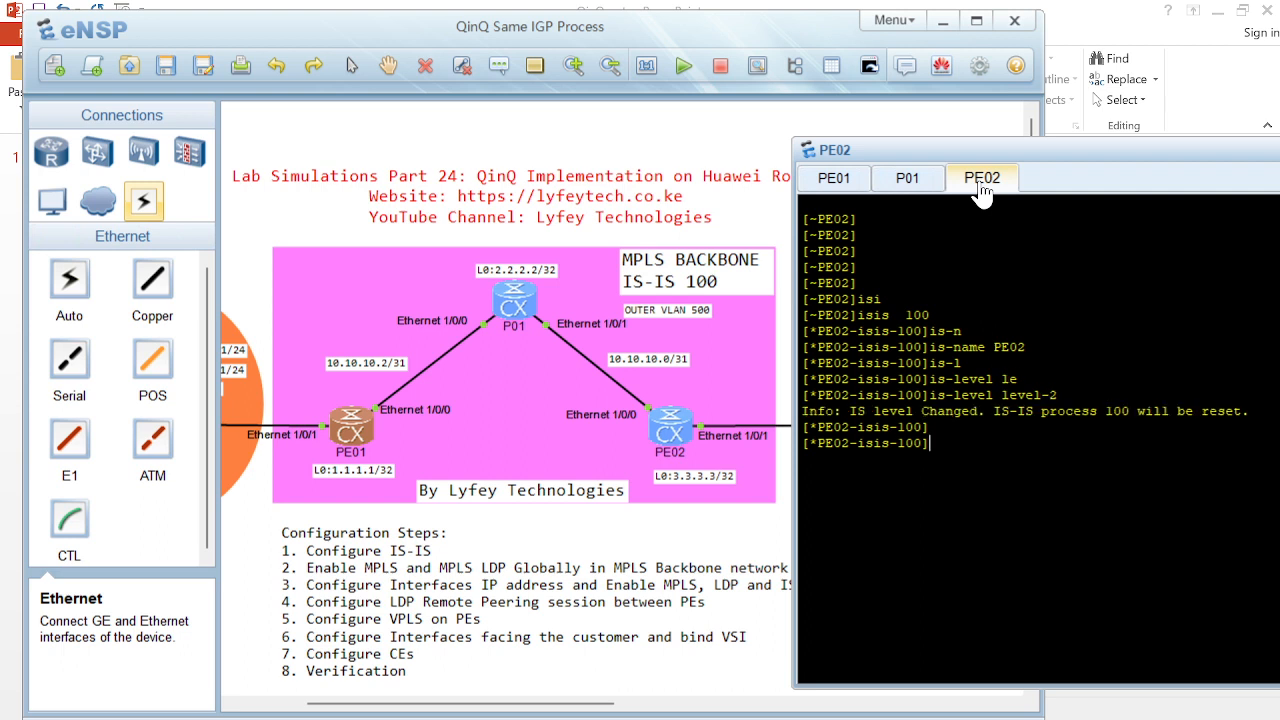
Set the cost style of PE02's IS-IS process 100 to wide
{"action": "type", "text": "co"}
{"action": "key", "text": "Tab"}
{"action": "key", "text": "Tab"}
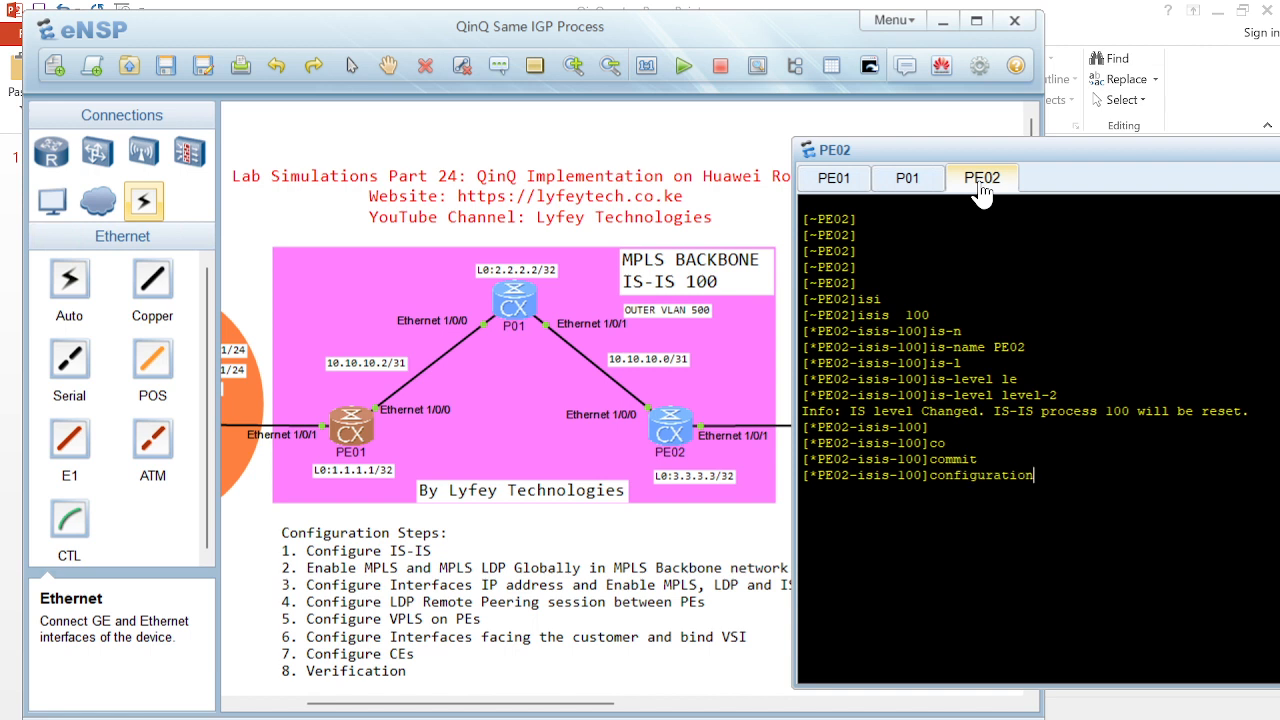
{"action": "key", "text": "BackSpace"}
{"action": "key", "text": "BackSpace"}
{"action": "key", "text": "BackSpace"}
{"action": "key", "text": "BackSpace"}
{"action": "key", "text": "BackSpace"}
{"action": "key", "text": "BackSpace"}
{"action": "key", "text": "BackSpace"}
{"action": "key", "text": "BackSpace"}
{"action": "key", "text": "BackSpace"}
{"action": "key", "text": "BackSpace"}
{"action": "key", "text": "BackSpace"}
{"action": "type", "text": "st"}
{"action": "key", "text": "Tab"}
{"action": "type", "text": "wi"}
{"action": "key", "text": "Tab"}
{"action": "key", "text": "Return"}
{"action": "key", "text": "Return"}
{"action": "key", "text": "Return"}
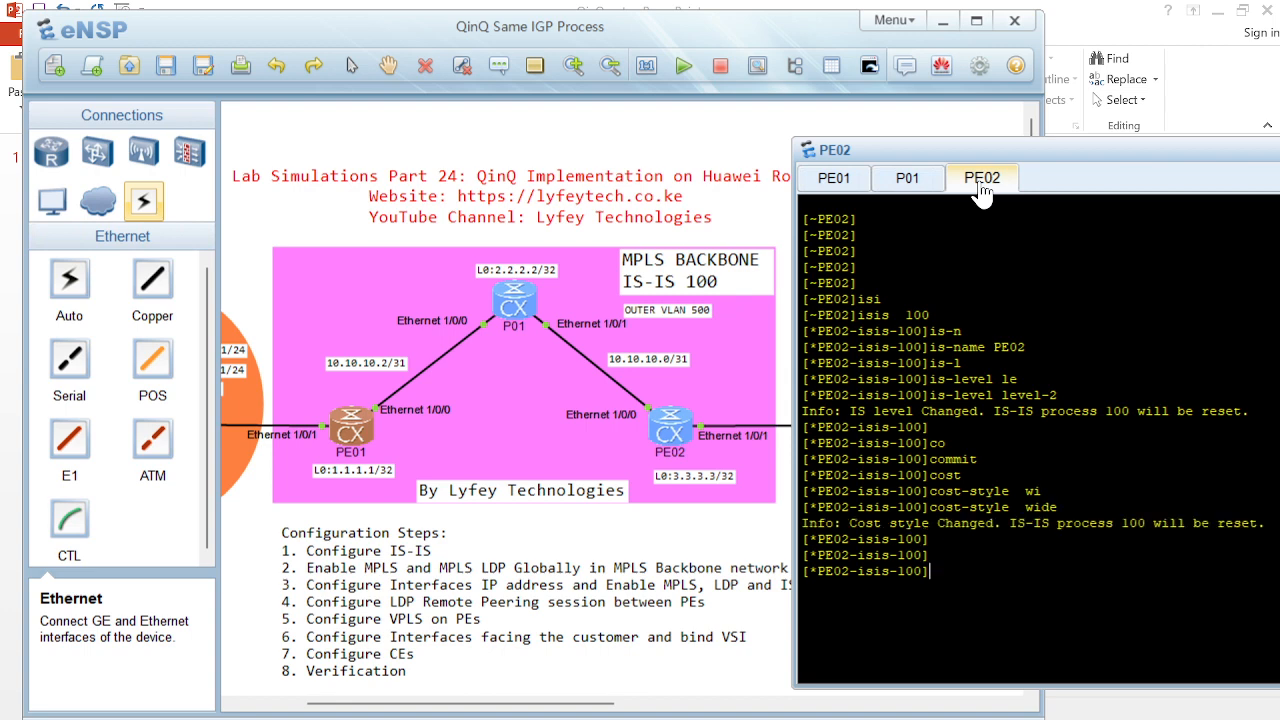
Set the IS-IS network entity on PE02 to 49.0100.0030.0300.3003.00 and commit the configuration
{"action": "type", "text": "net"}
{"action": "key", "text": "Tab"}
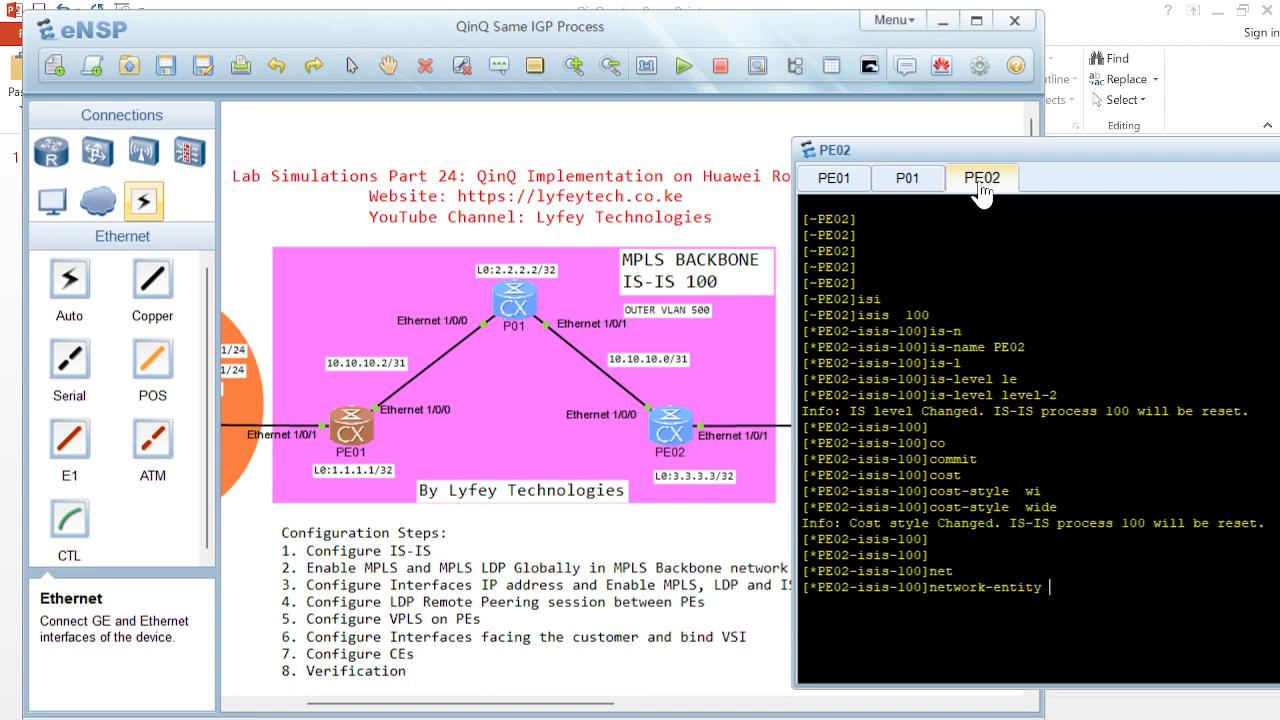
{"action": "type", "text": "49.0100.0030.0300"}
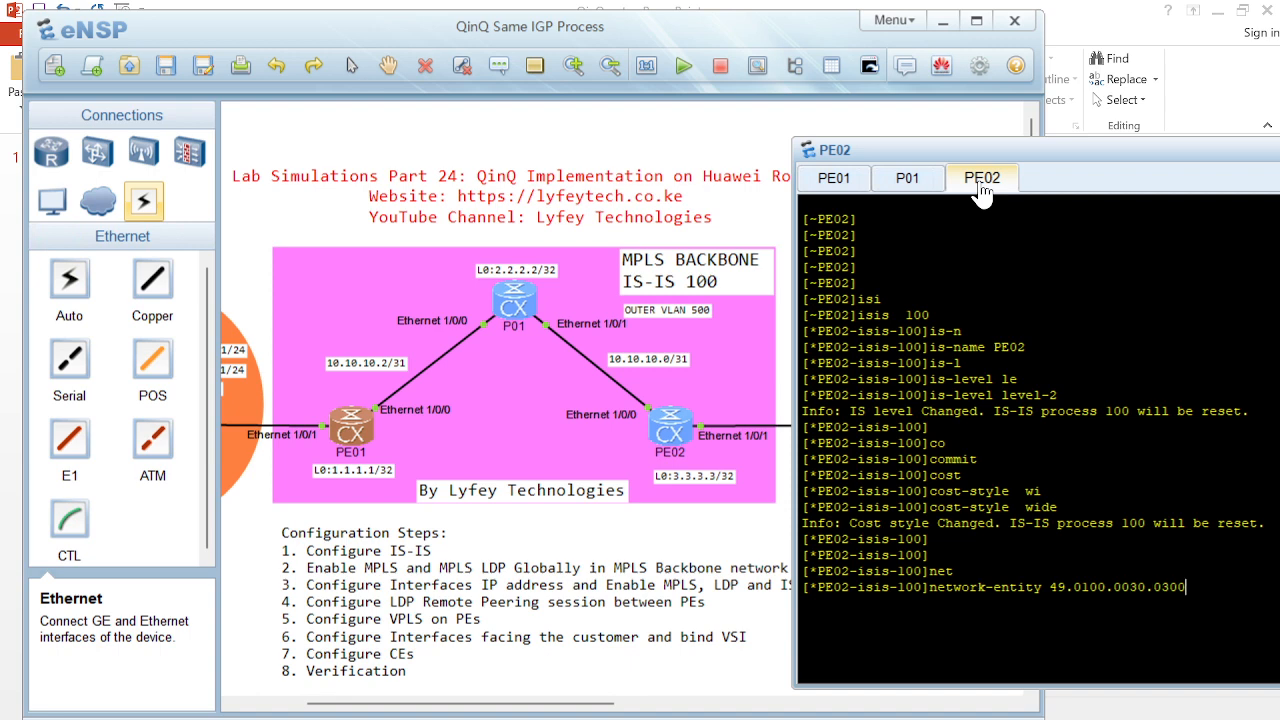
{"action": "type", "text": ".3003.00"}
{"action": "key", "text": "Return"}
{"action": "type", "text": "commit"}
{"action": "key", "text": "Return"}
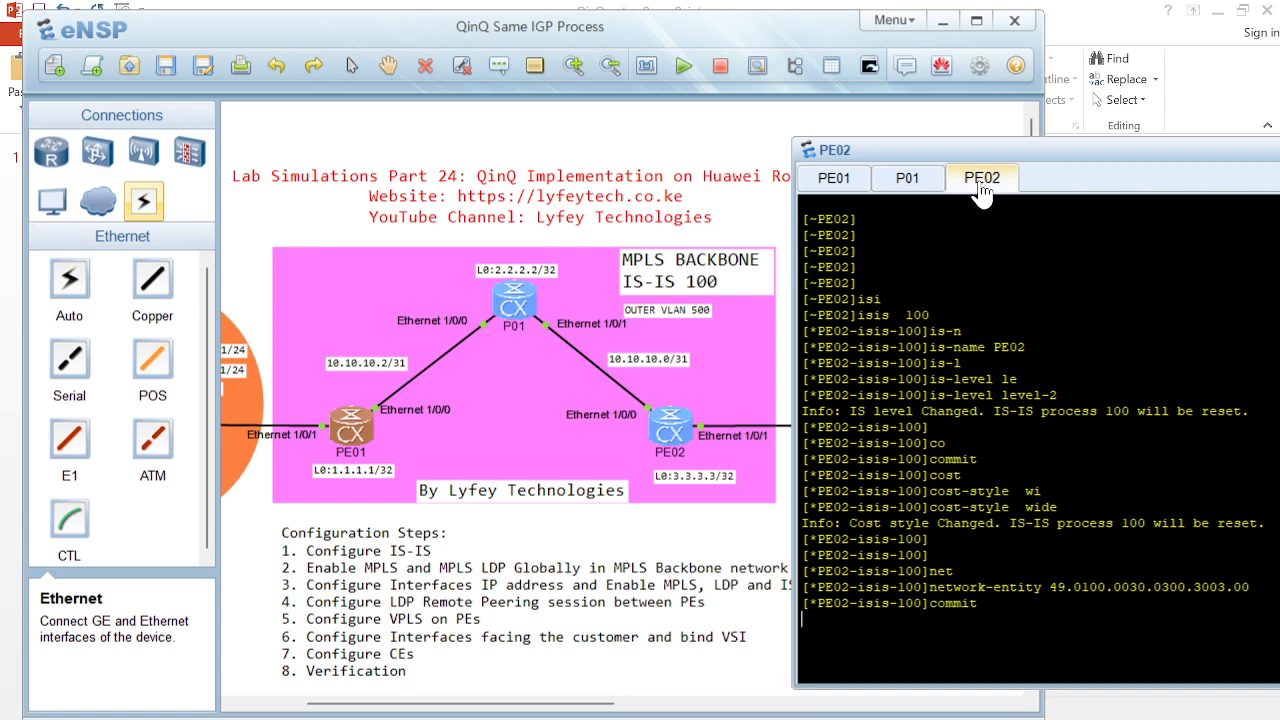
Display the current IS-IS 100 configuration on PE02 and return to the system view
{"action": "type", "text": "dis "}
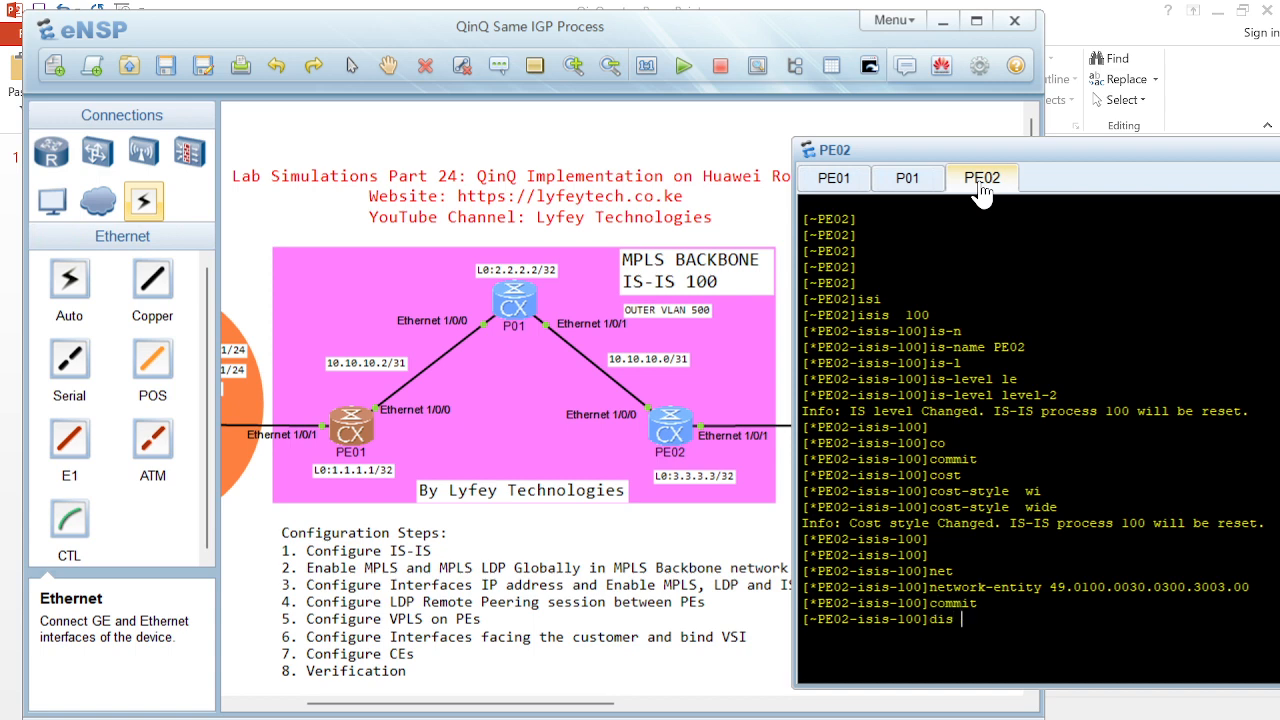
{"action": "type", "text": "this"}
{"action": "key", "text": "Return"}
{"action": "type", "text": "quit"}
{"action": "key", "text": "Return"}
{"action": "key", "text": "Return"}
{"action": "key", "text": "Return"}
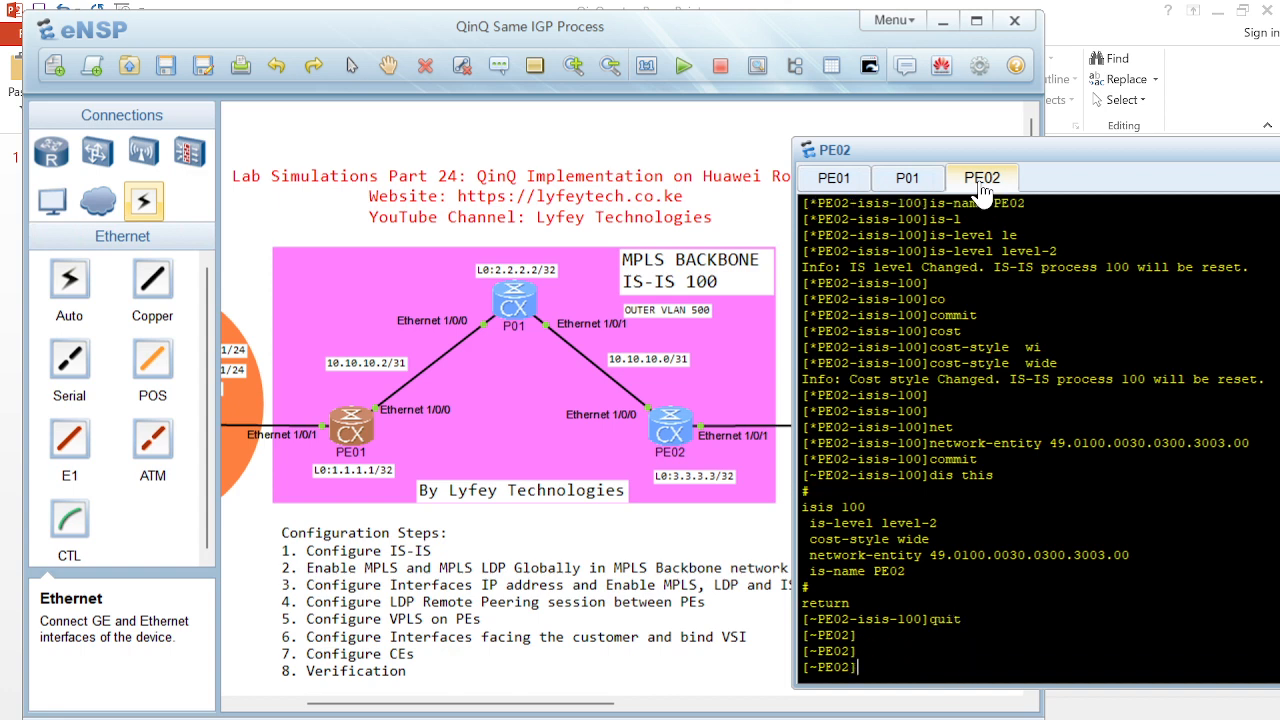
Set the MPLS LSR ID of PE02 to 3.3.3.3 and enable MPLS globally
{"action": "type", "text": "mpls "}
{"action": "type", "text": "ls"}
{"action": "key", "text": "Tab"}
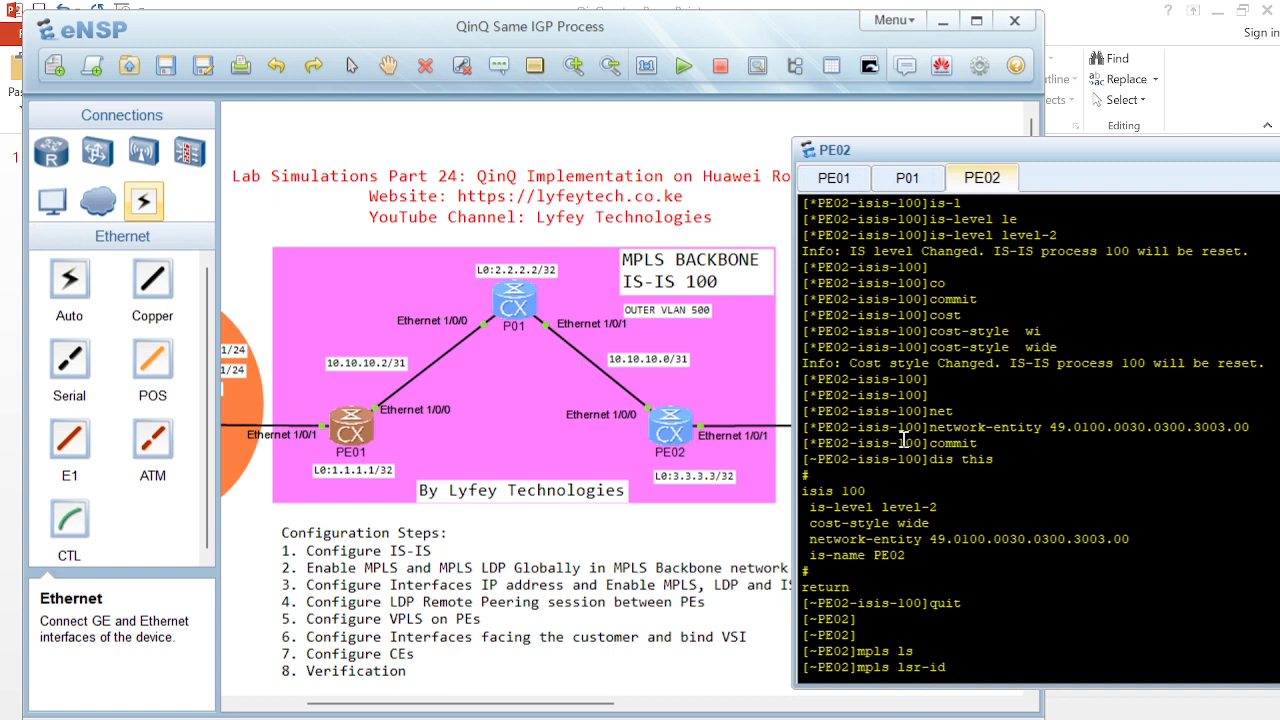
{"action": "type", "text": "3.3.3.3"}
{"action": "key", "text": "Return"}
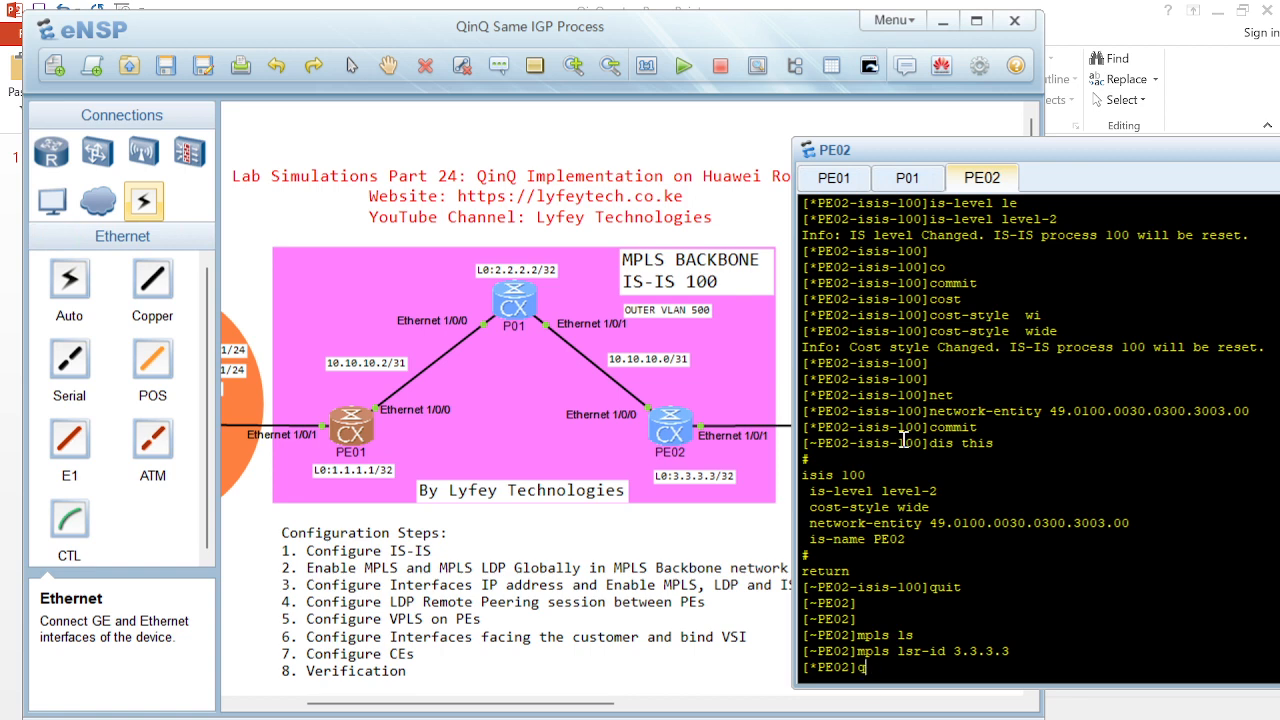
{"action": "type", "text": "mpls"}
{"action": "key", "text": "Return"}
{"action": "type", "text": "quit"}
{"action": "key", "text": "Return"}
Enable MPLS LDP globally on PE02 and return to the system view
{"action": "type", "text": "mpls "}
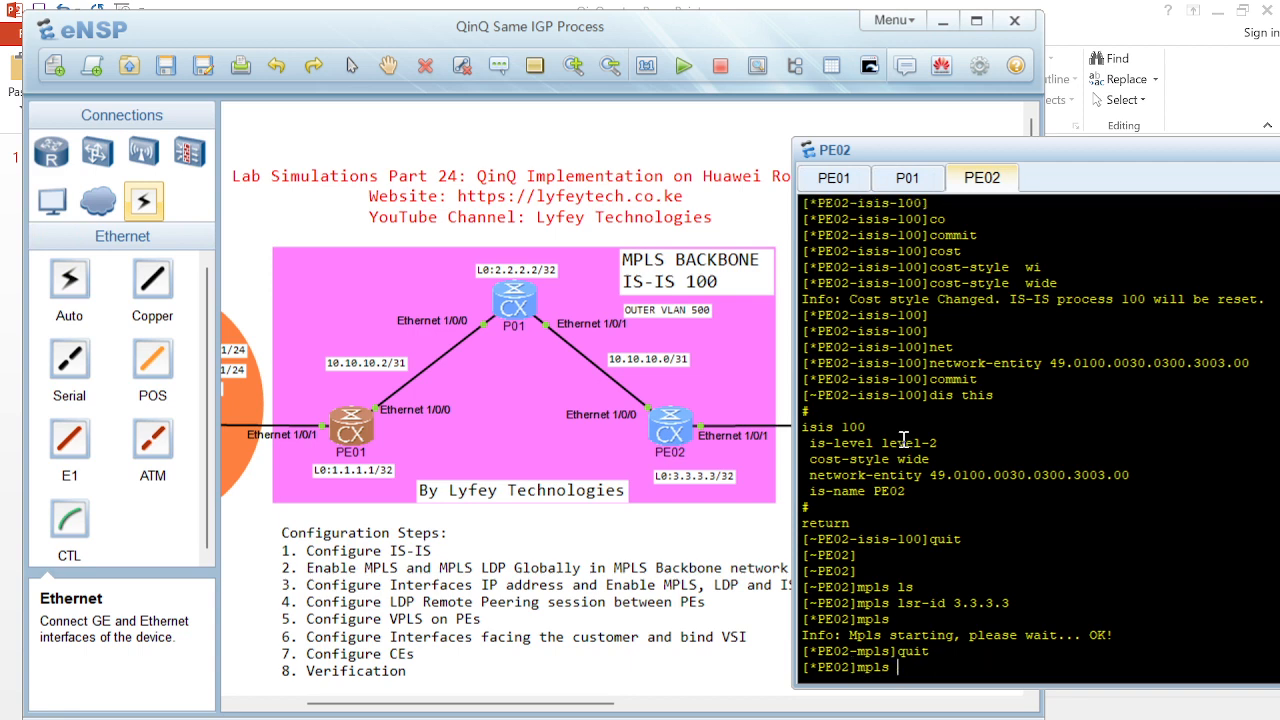
{"action": "type", "text": "ld"}
{"action": "key", "text": "Tab"}
{"action": "key", "text": "Return"}
{"action": "type", "text": "qiu"}
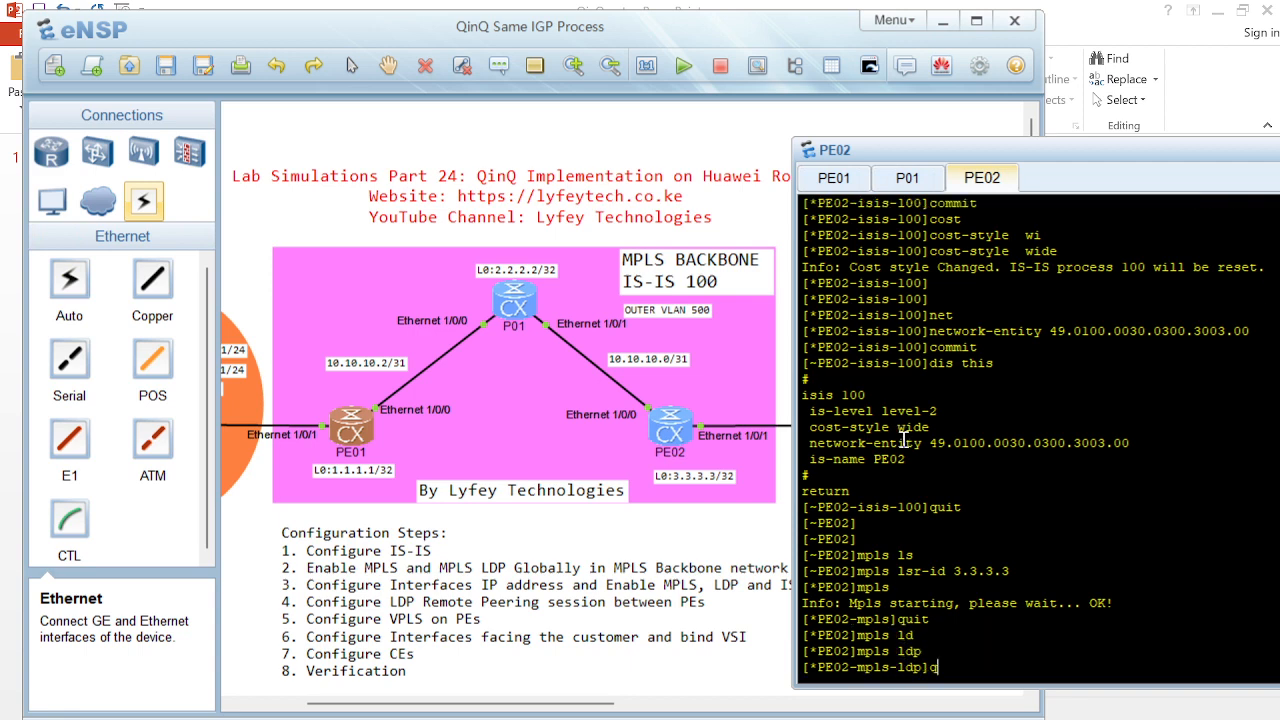
{"action": "key", "text": "BackSpace"}
{"action": "key", "text": "BackSpace"}
{"action": "type", "text": "uit"}
{"action": "key", "text": "Return"}
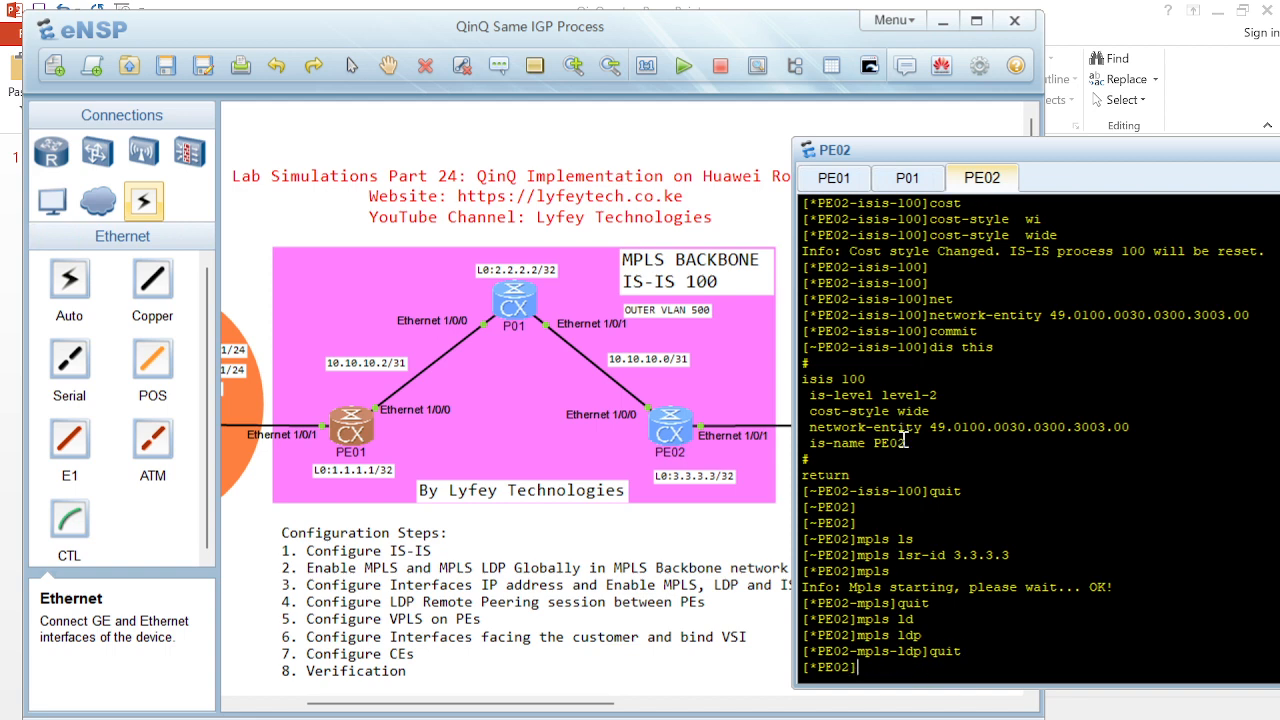
Enable MPLS L2VPN on PE02 and commit the global MPLS configuration from the system view
{"action": "type", "text": "mpls l2"}
{"action": "key", "text": "Tab"}
{"action": "key", "text": "Return"}
{"action": "type", "text": "quit"}
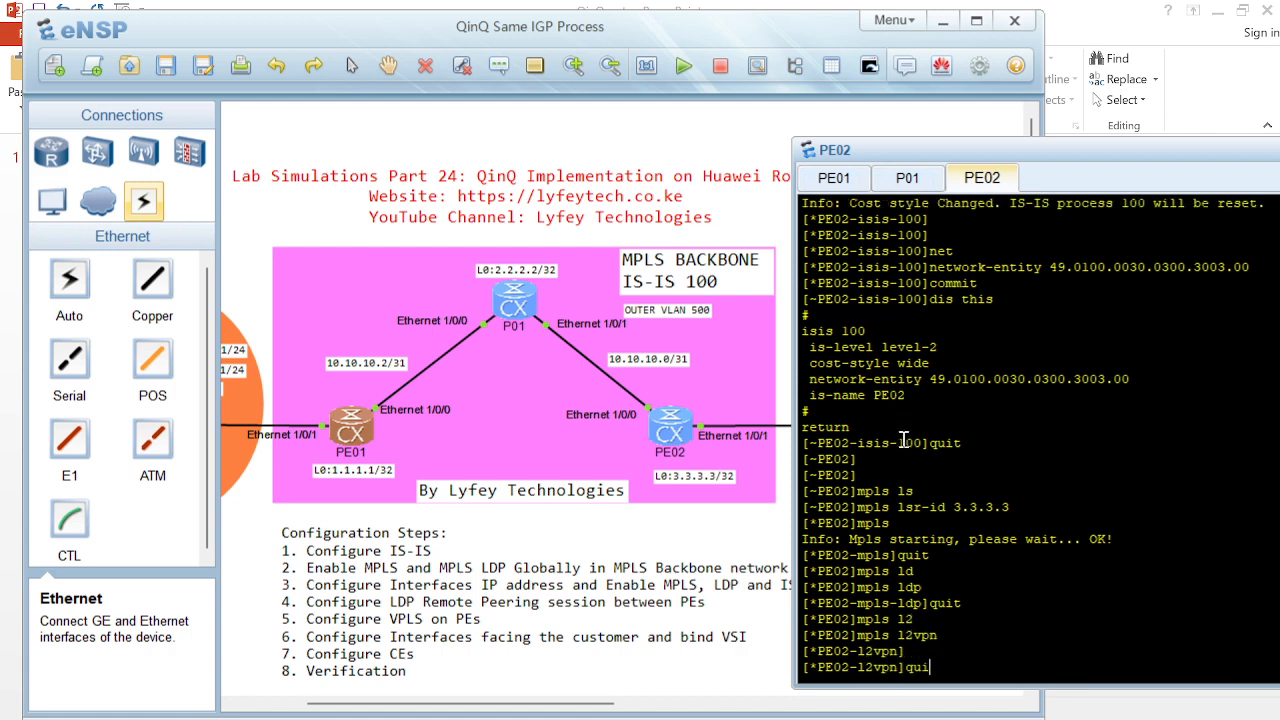
{"action": "key", "text": "Return"}
{"action": "type", "text": "commit"}
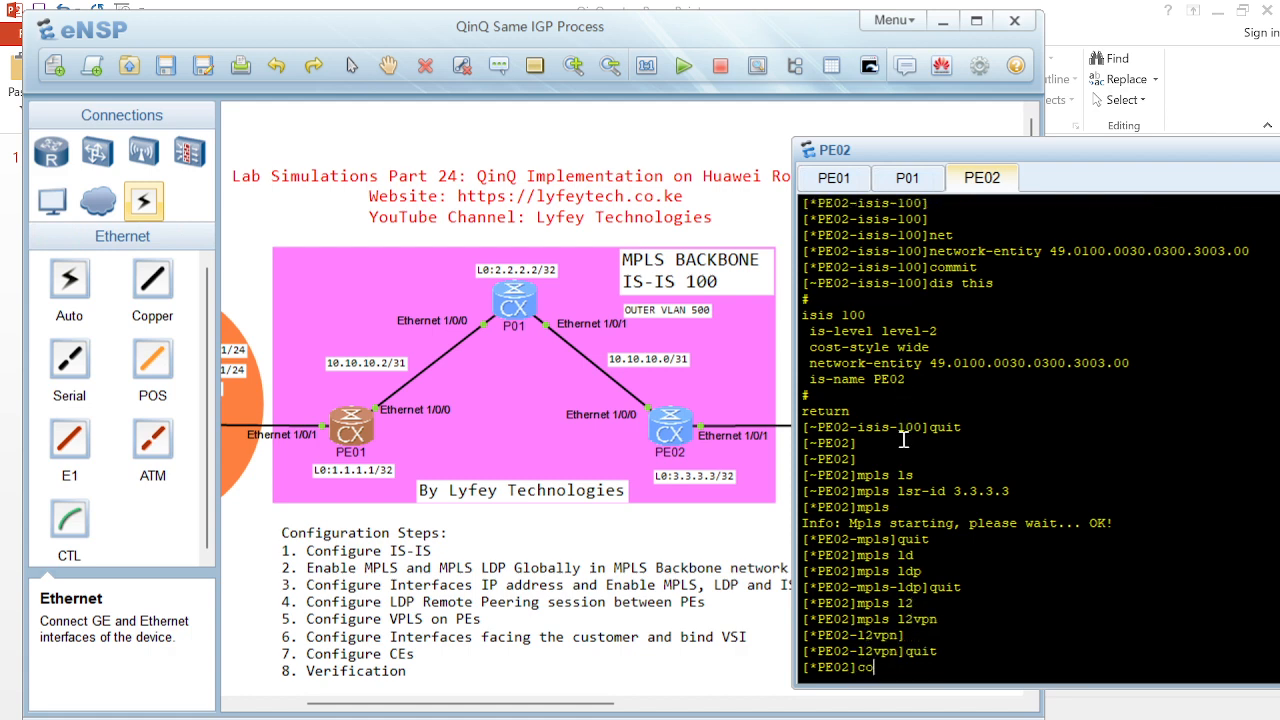
{"action": "key", "text": "Return"}
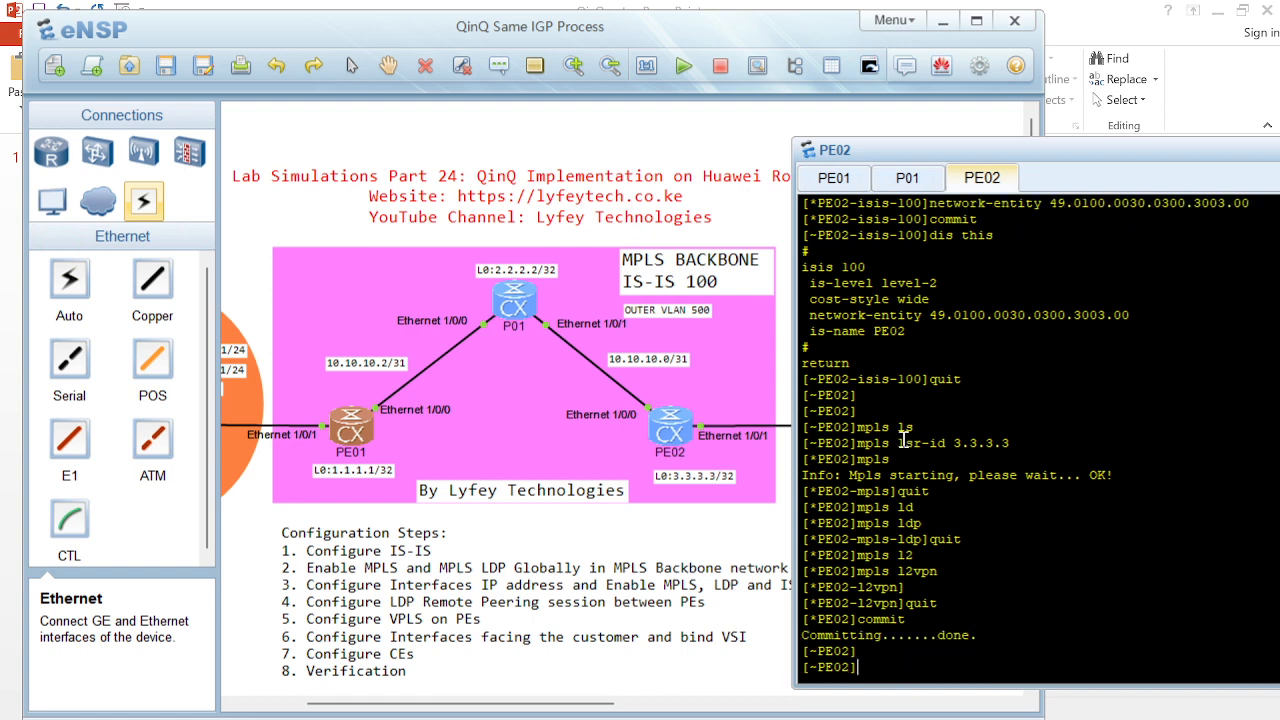
Create interface LoopBack 0 on PE02 with IP address 3.3.3.3 and mask length 32
{"action": "type", "text": "interf"}
{"action": "key", "text": "Tab"}
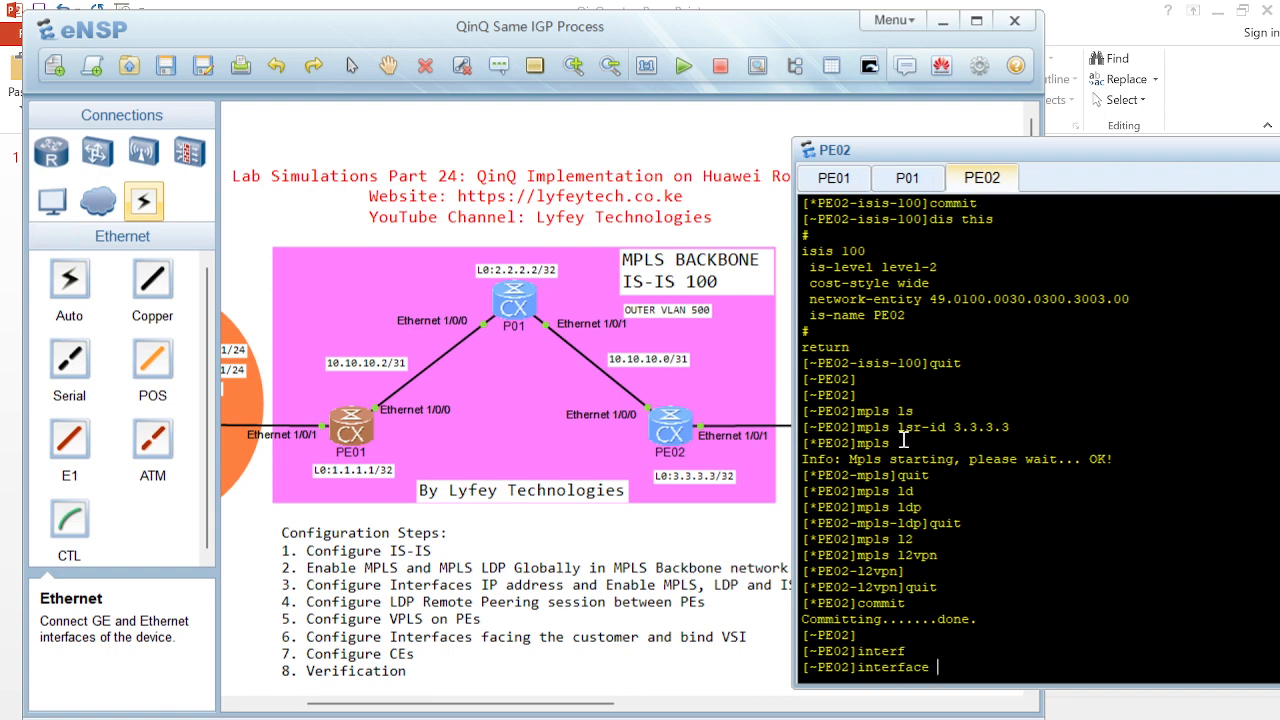
{"action": "type", "text": "lo"}
{"action": "key", "text": "Tab"}
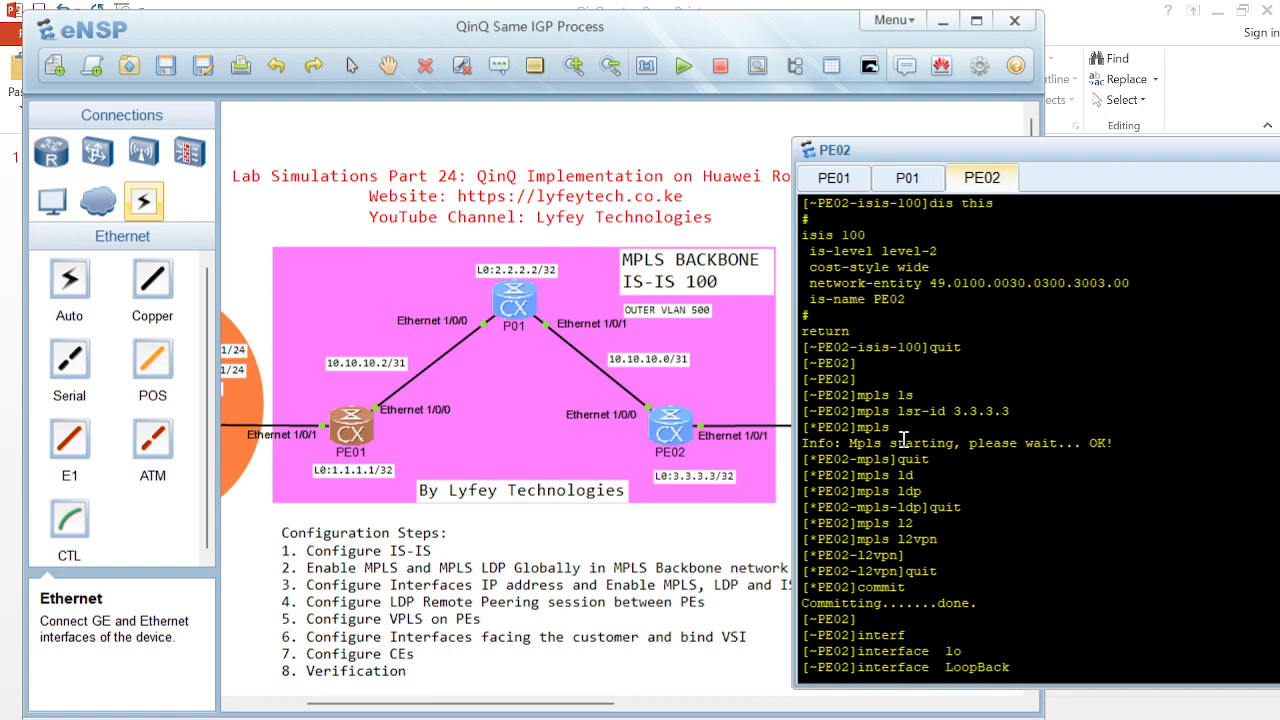
{"action": "type", "text": "0"}
{"action": "key", "text": "Return"}
{"action": "type", "text": "ip ad"}
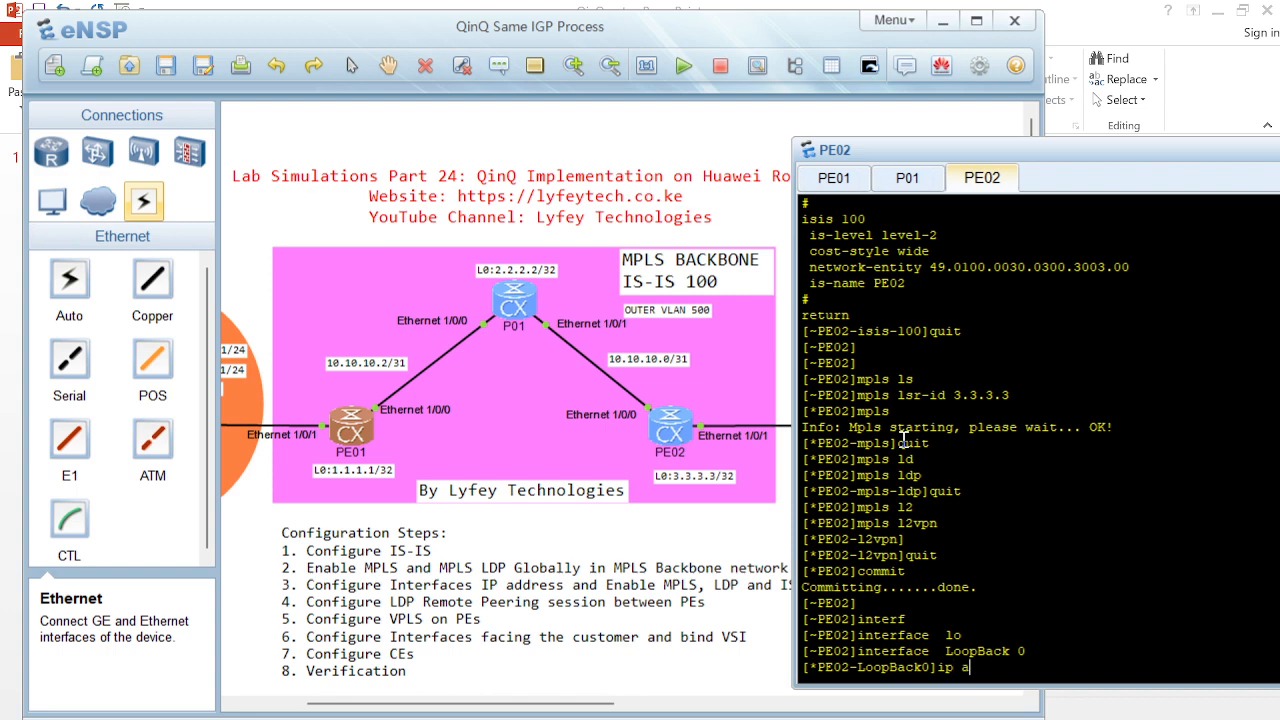
{"action": "key", "text": "Tab"}
{"action": "type", "text": "3.3.3.3 "}
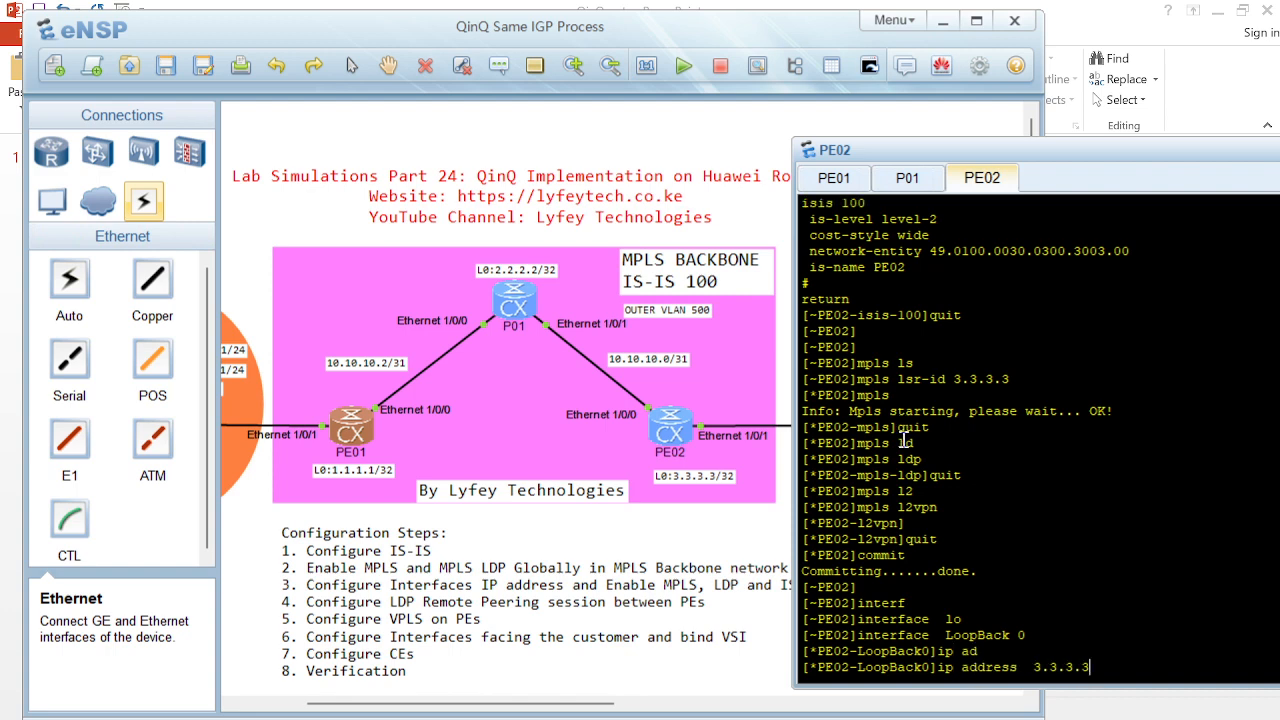
{"action": "type", "text": "32"}
{"action": "key", "text": "Return"}
Enable IS-IS process 100 on PE02's LoopBack 0 and return to the system view
{"action": "type", "text": "isi"}
{"action": "key", "text": "Tab"}
{"action": "type", "text": "en"}
{"action": "key", "text": "Tab"}
{"action": "type", "text": "100"}
{"action": "key", "text": "Return"}
{"action": "type", "text": "quit"}
{"action": "key", "text": "Return"}
Enter interface Ethernet 1/0/0 on PE02 and try to assign it IP address 10.10.10.1 with mask length 31
{"action": "type", "text": "interf"}
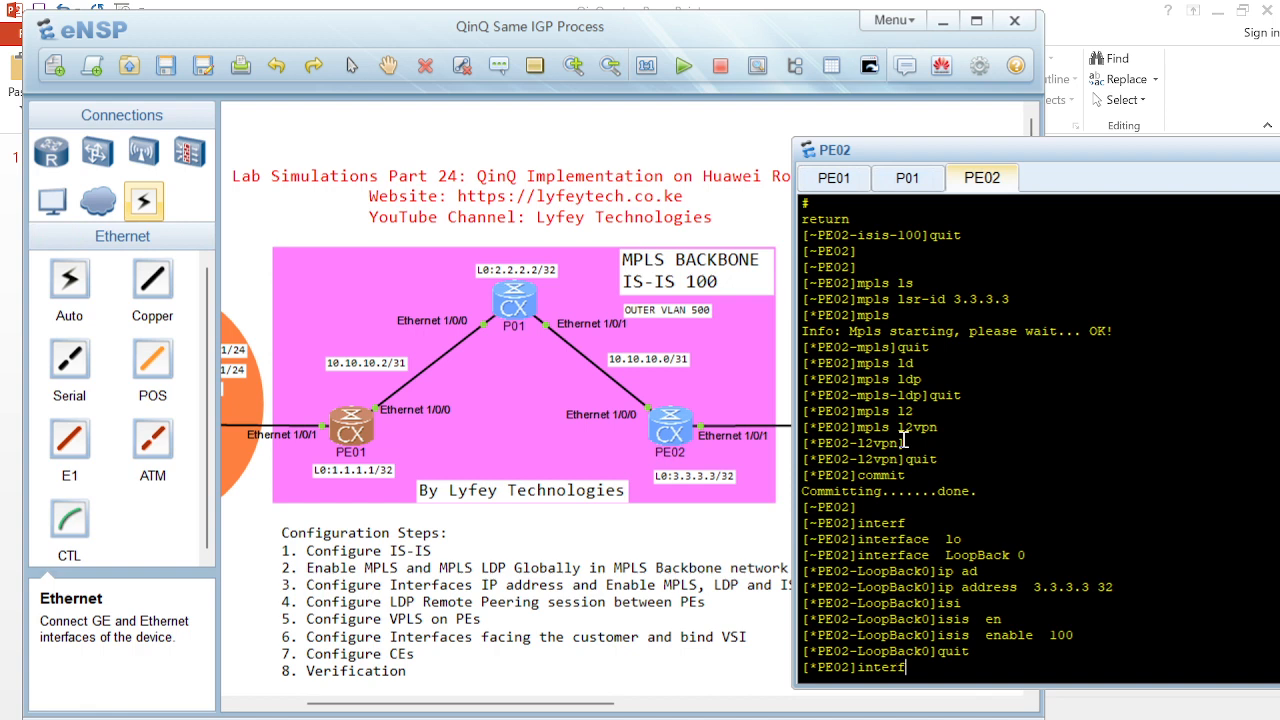
{"action": "key", "text": "Tab"}
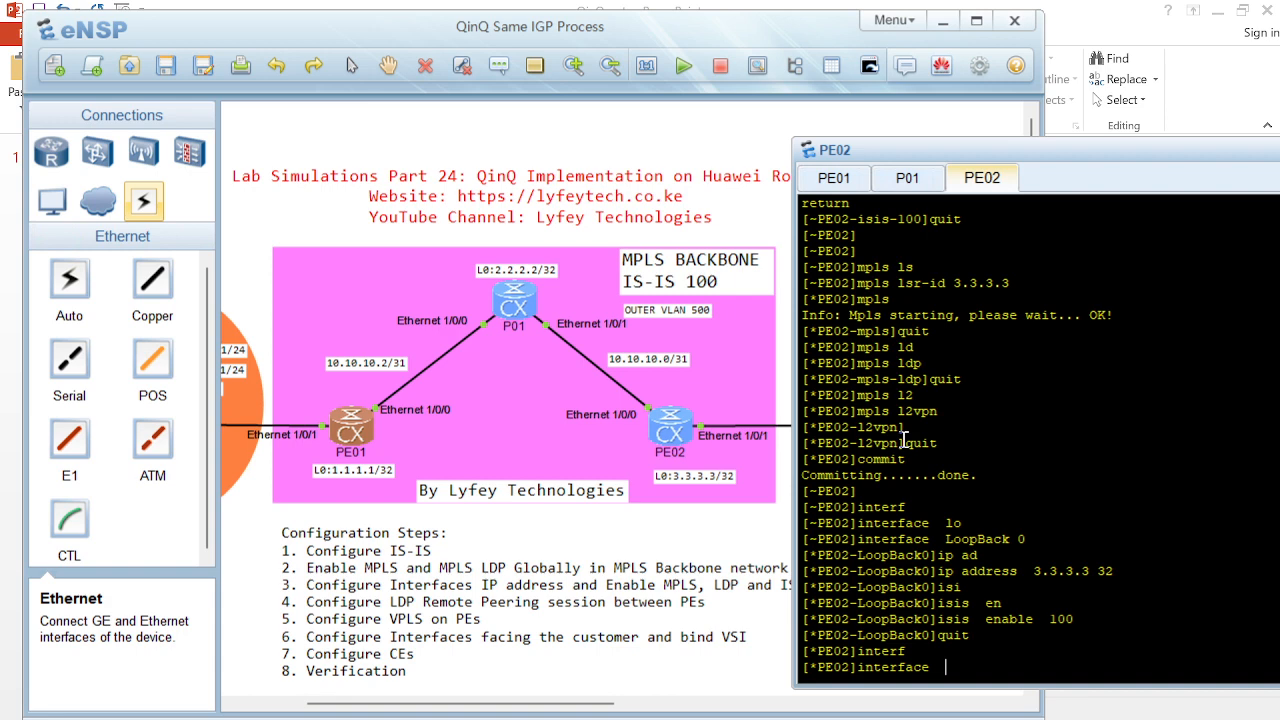
{"action": "type", "text": "eth"}
{"action": "key", "text": "Tab"}
{"action": "key", "text": "Tab"}
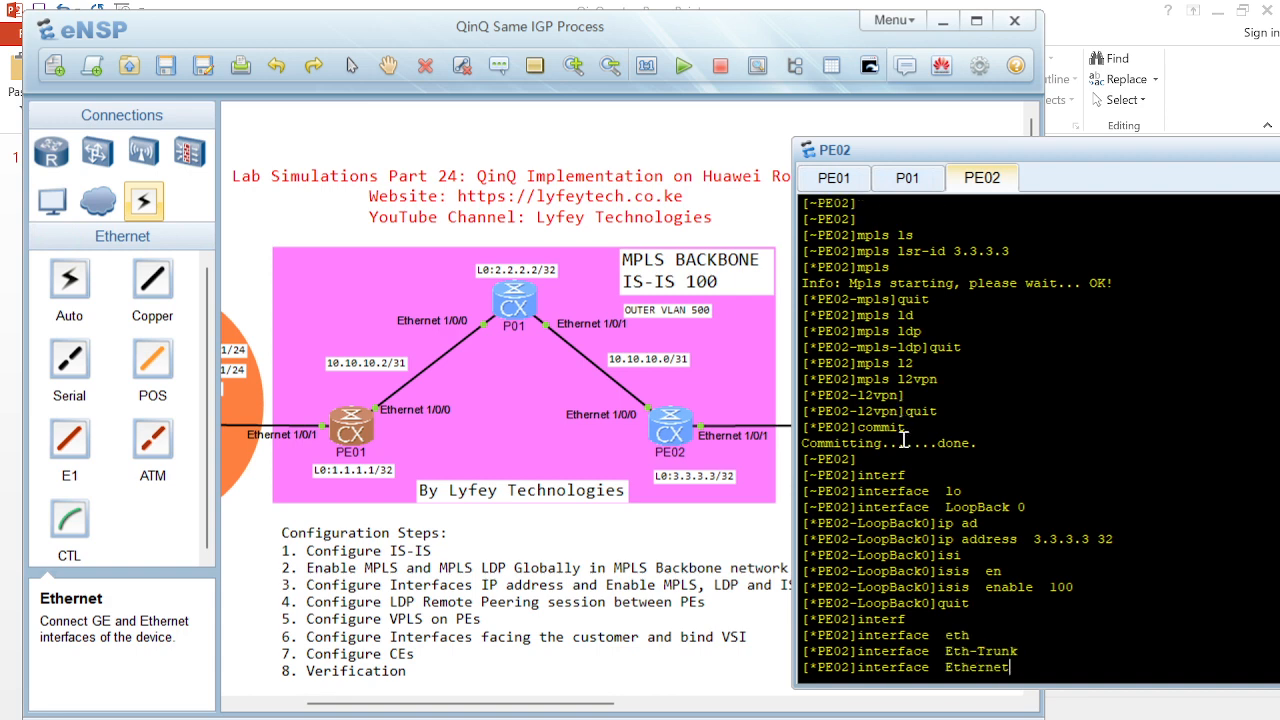
{"action": "type", "text": "1/0/0"}
{"action": "key", "text": "Return"}
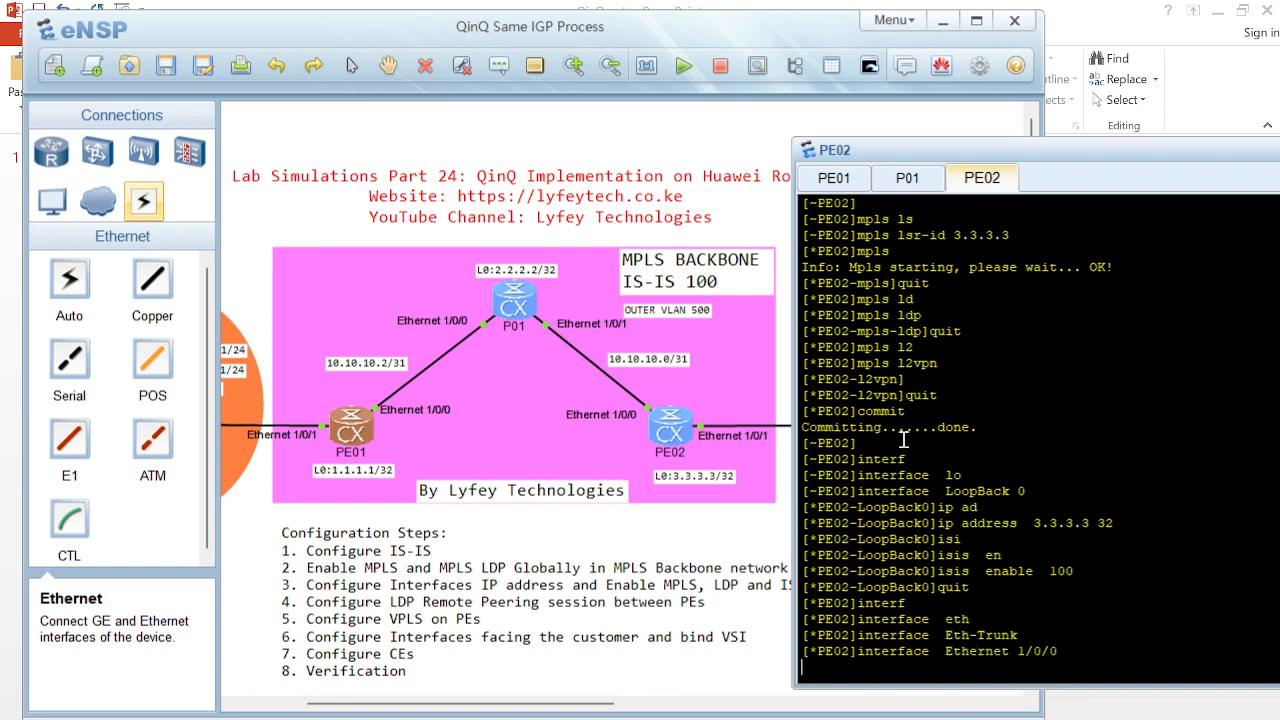
{"action": "type", "text": "ip add"}
{"action": "key", "text": "Tab"}
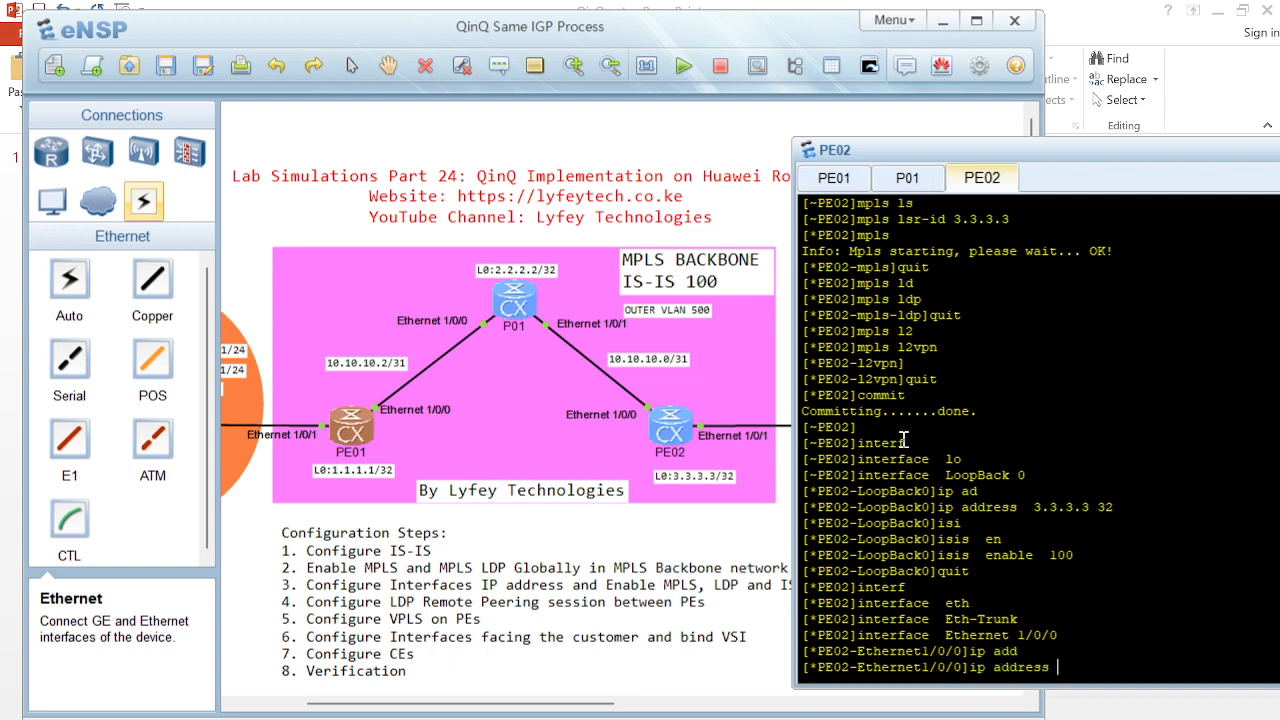
{"action": "type", "text": "10.10.10.1 31"}
{"action": "key", "text": "Return"}
{"action": "key", "text": "Return"}
{"action": "key", "text": "Return"}
Enable MPLS and MPLS LDP on PE02's Ethernet 1/0/0 interface
{"action": "type", "text": "mpls"}
{"action": "key", "text": "Return"}
{"action": "type", "text": "mpls ld"}
{"action": "key", "text": "Tab"}
{"action": "key", "text": "Return"}
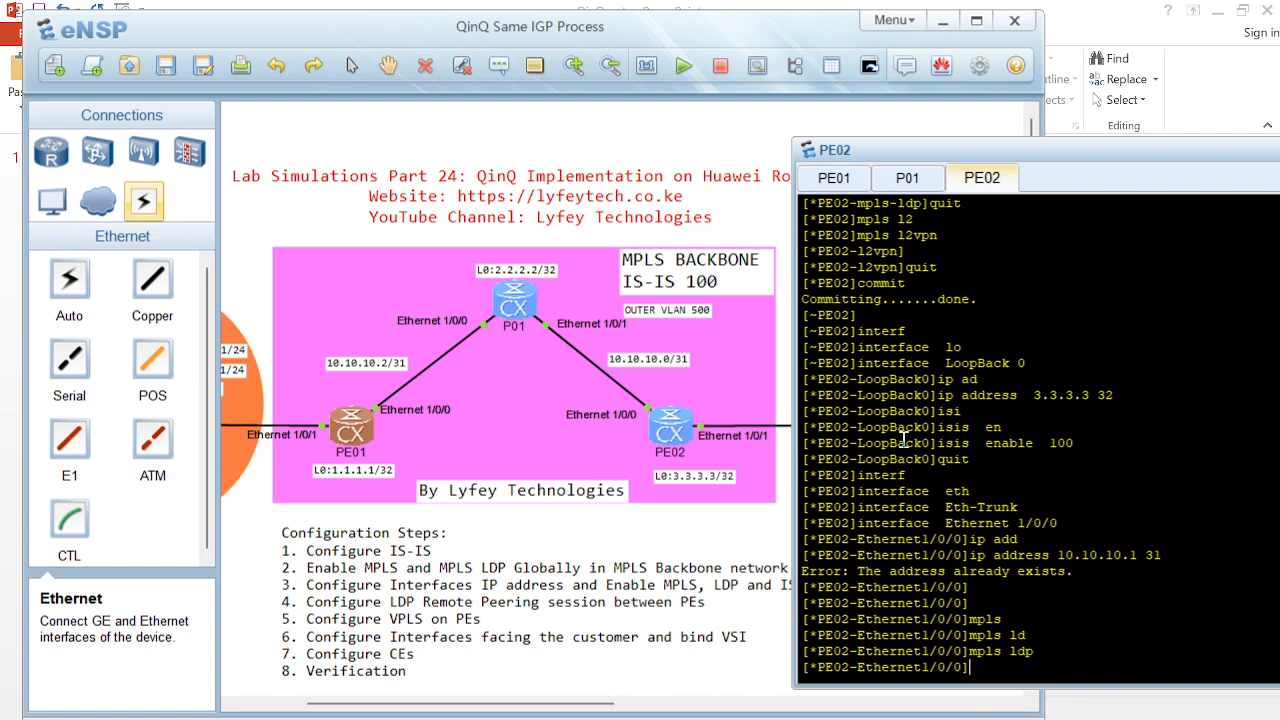
{"action": "key", "text": "Return"}
{"action": "key", "text": "Return"}
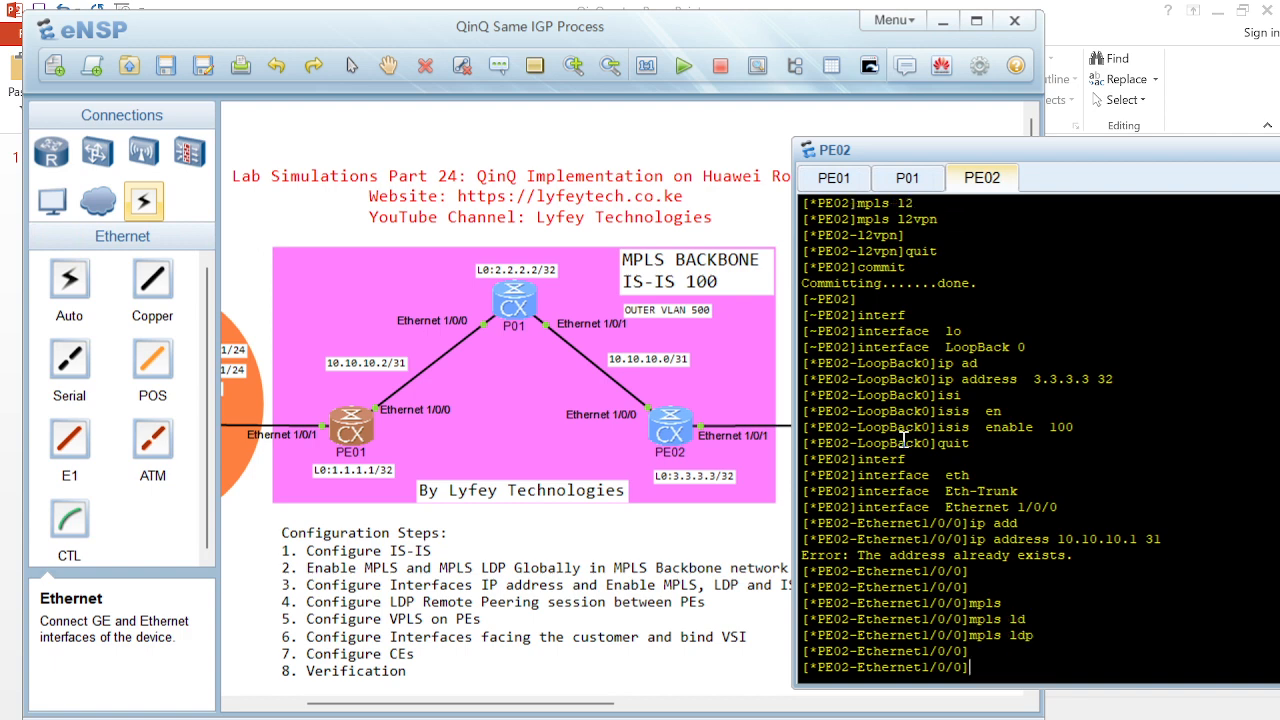
Enable IS-IS process 100 on PE02's Ethernet 1/0/0 interface
{"action": "type", "text": "isi"}
{"action": "key", "text": "Tab"}
{"action": "type", "text": "en"}
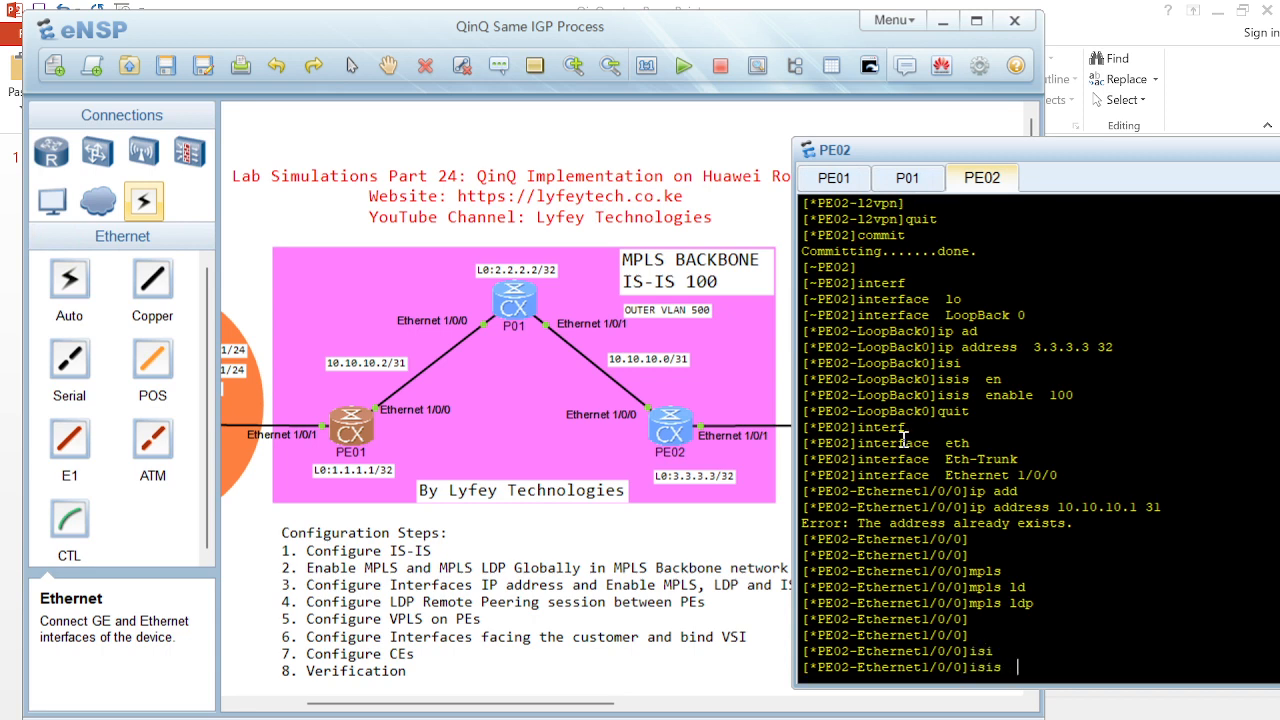
{"action": "key", "text": "Tab"}
{"action": "type", "text": "100"}
{"action": "key", "text": "Return"}
{"action": "key", "text": "Return"}
{"action": "key", "text": "Return"}
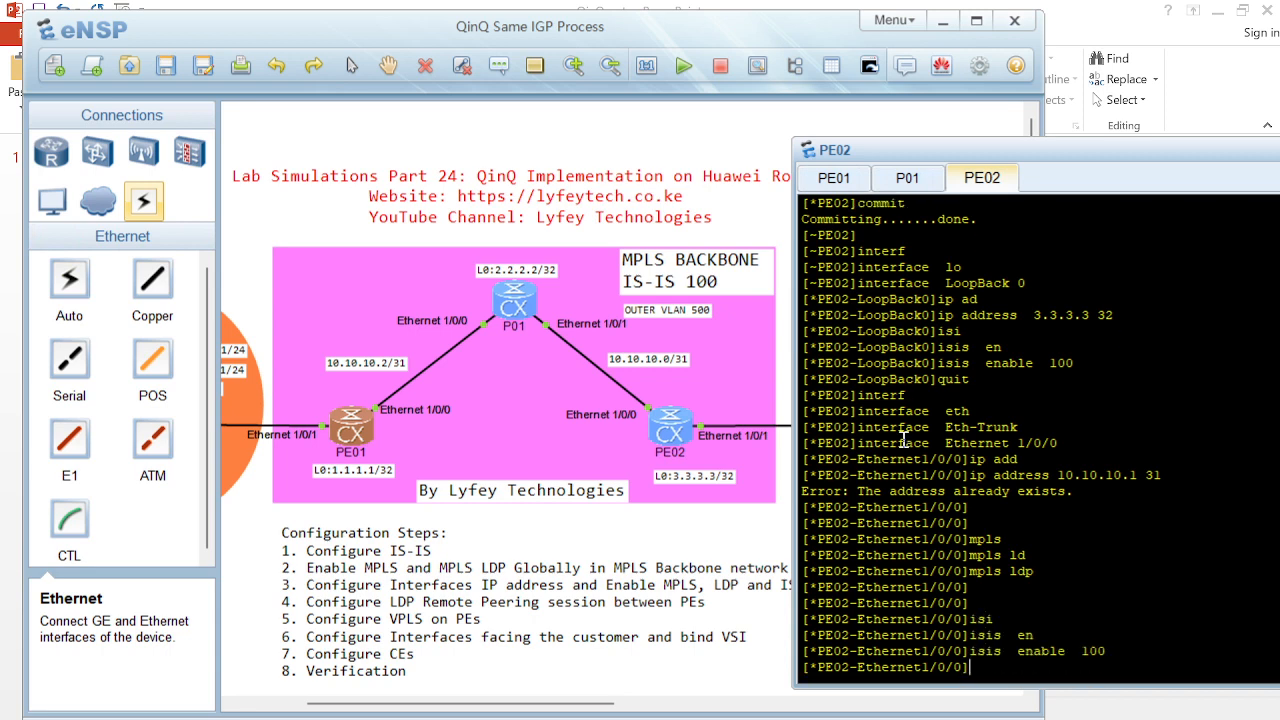
Commit the interface configuration on PE02 and return to the system view
{"action": "type", "text": "commi"}
{"action": "type", "text": "t"}
{"action": "key", "text": "Return"}
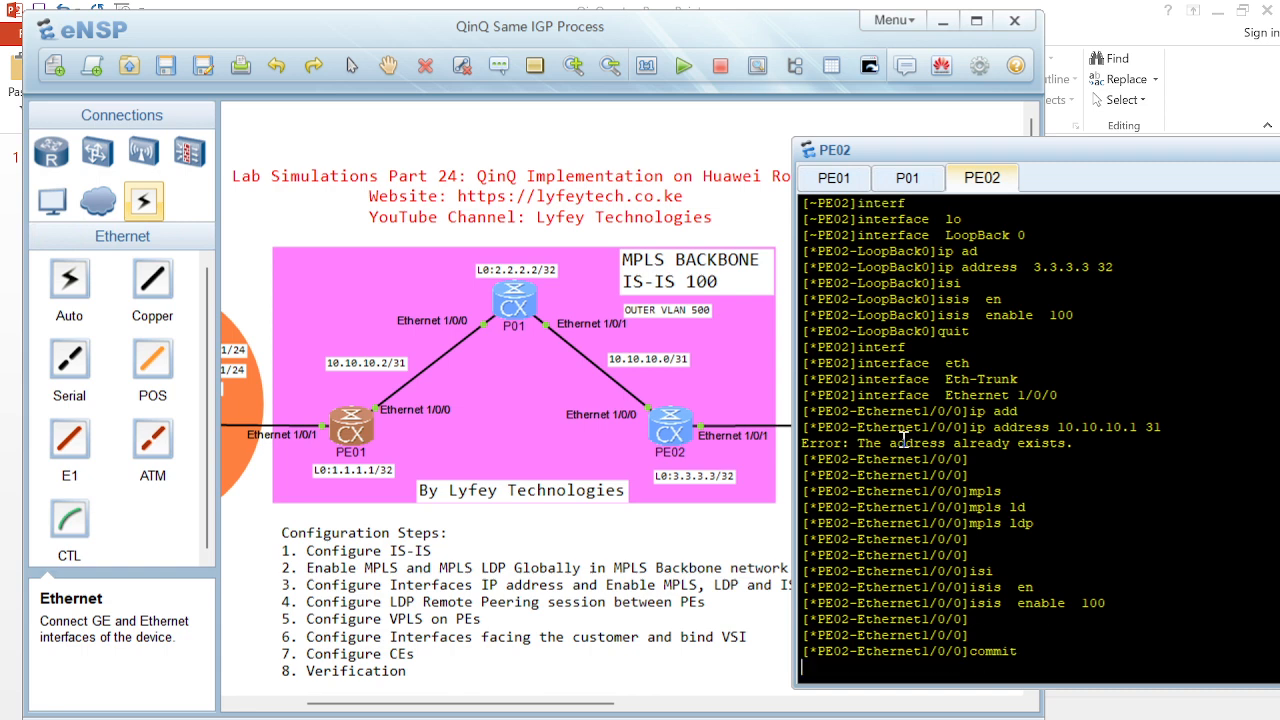
{"action": "type", "text": "quit"}
{"action": "key", "text": "Return"}
{"action": "key", "text": "Return"}
{"action": "key", "text": "Return"}
Display the IS-IS peers of PE02
{"action": "type", "text": "di"}
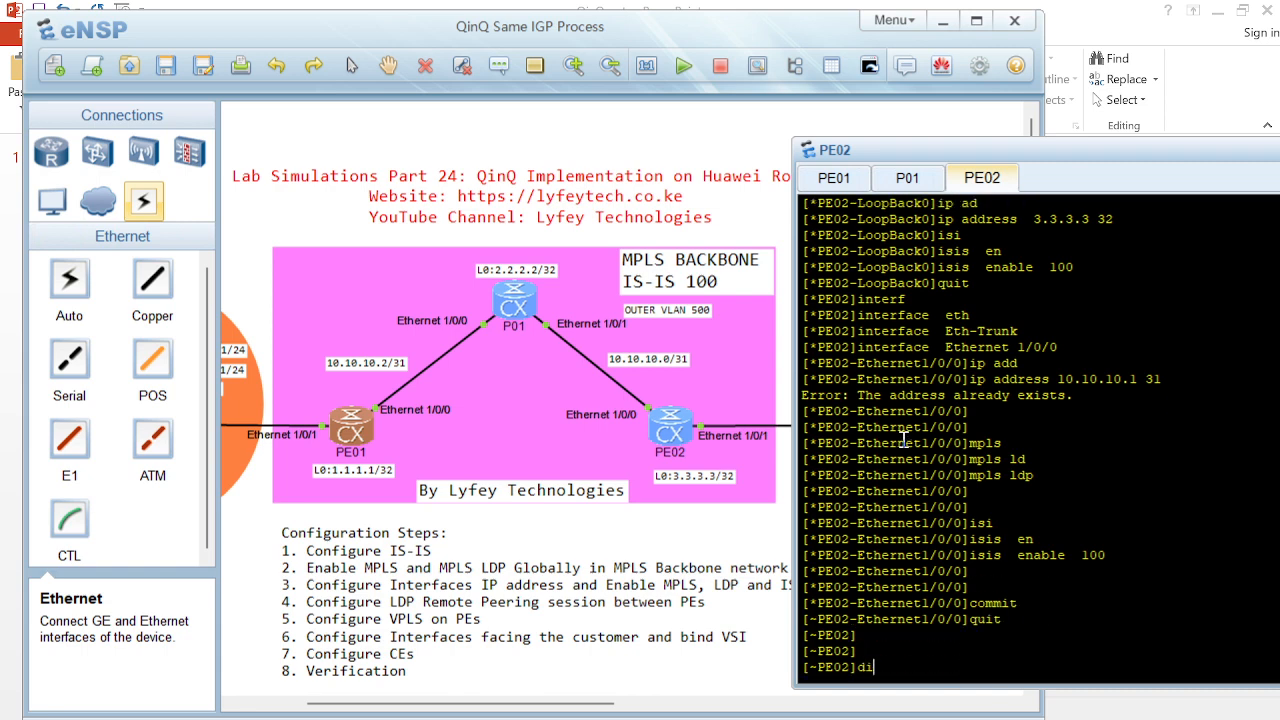
{"action": "type", "text": "spl"}
{"action": "key", "text": "Tab"}
{"action": "type", "text": "isi"}
{"action": "key", "text": "Tab"}
{"action": "type", "text": "pe"}
{"action": "key", "text": "Tab"}
{"action": "key", "text": "Return"}
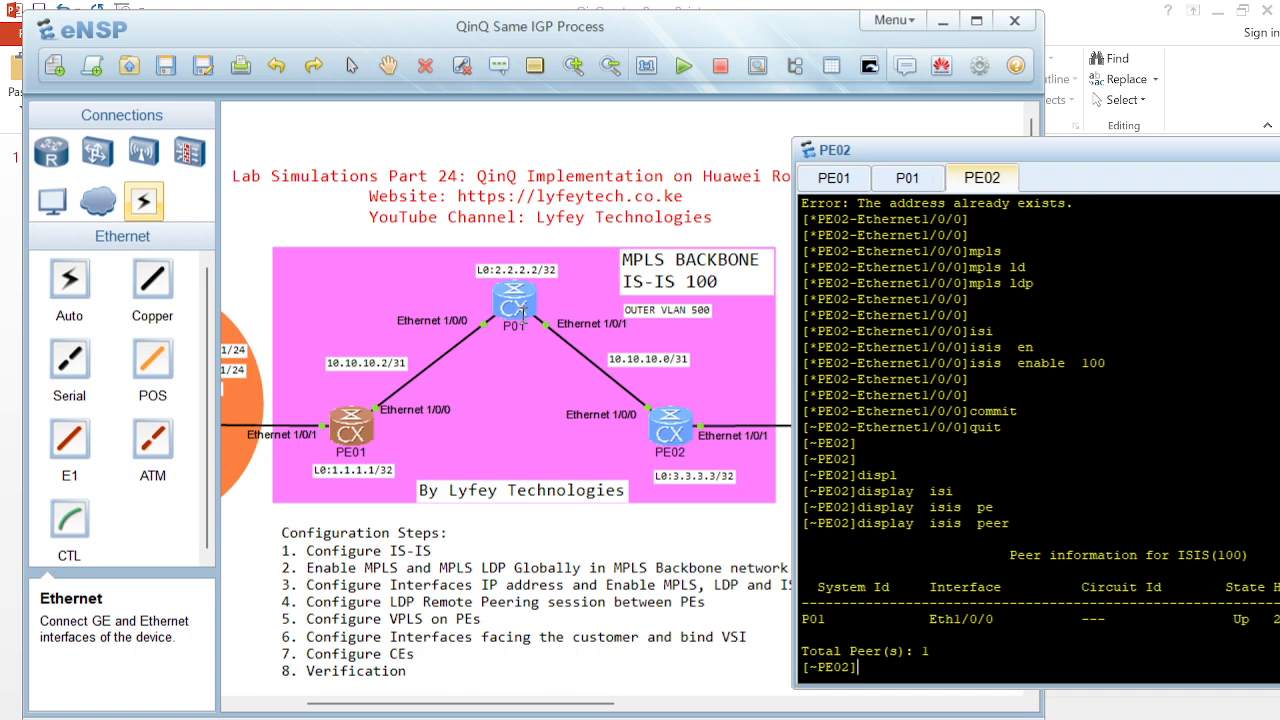
Switch to the P01 console and display its IS-IS peers
{"action": "double_click", "coordinate": [518, 304]}
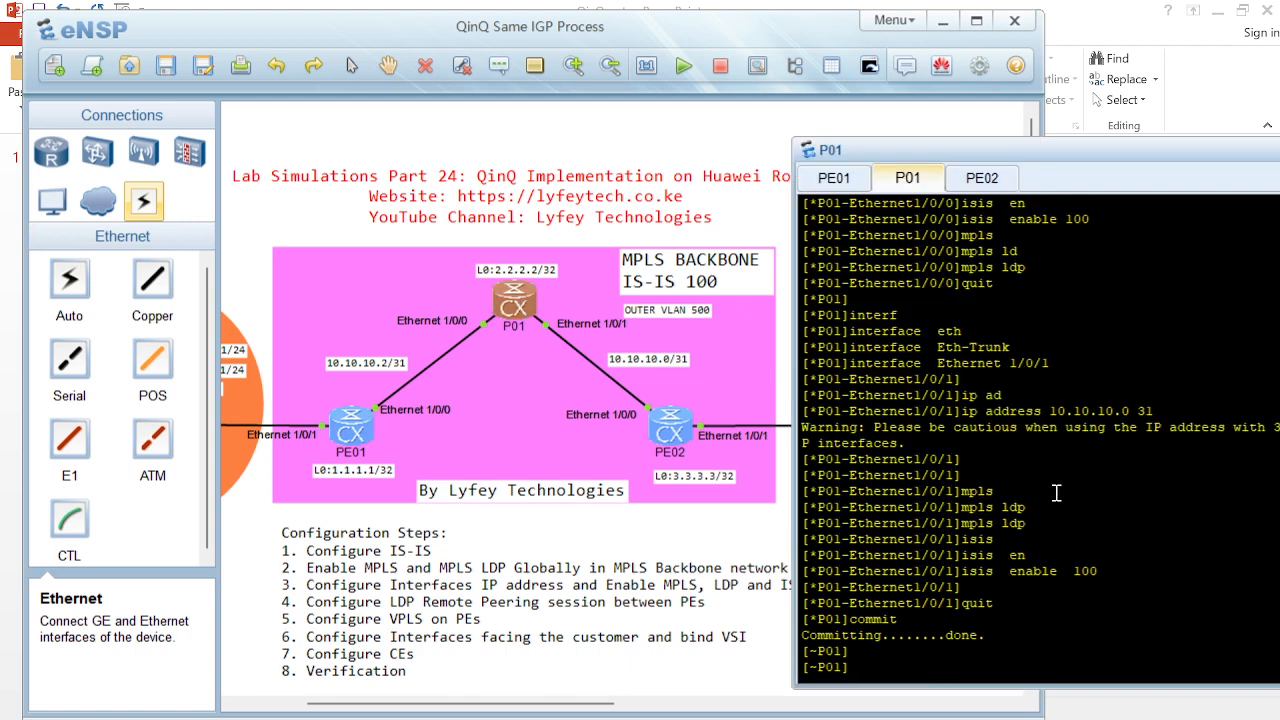
{"action": "key", "text": "Return"}
{"action": "key", "text": "Return"}
{"action": "key", "text": "Return"}
{"action": "type", "text": "displ"}
{"action": "key", "text": "Tab"}
{"action": "type", "text": "is"}
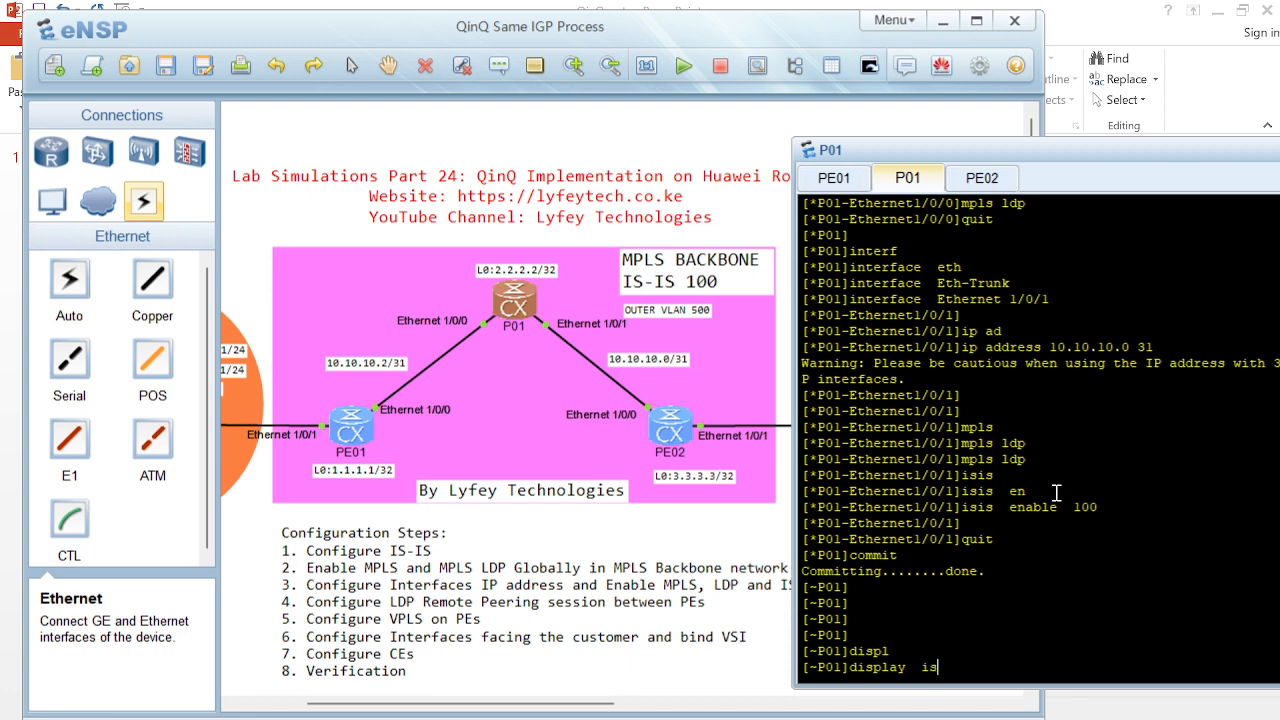
{"action": "type", "text": "i"}
{"action": "key", "text": "Tab"}
{"action": "type", "text": "pe"}
{"action": "key", "text": "Tab"}
{"action": "key", "text": "Return"}
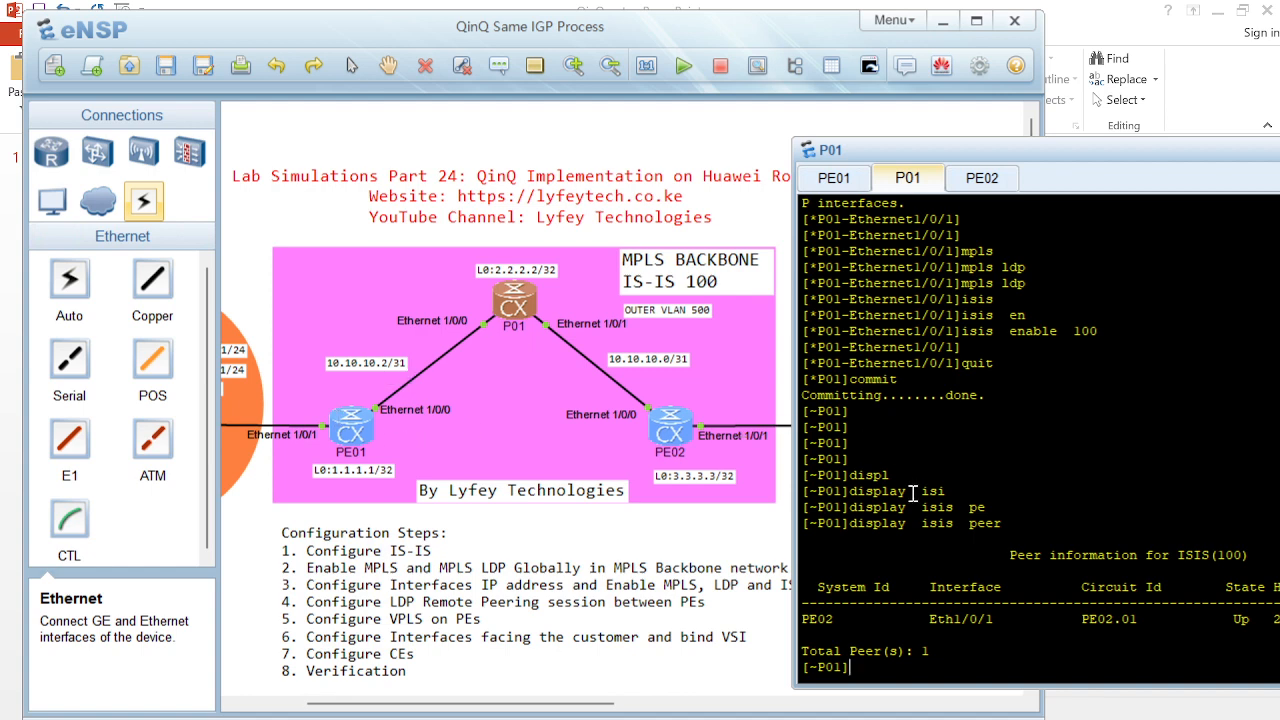
Display the IS-IS interfaces of P01 with display isis interface
{"action": "type", "text": "displ"}
{"action": "key", "text": "Tab"}
{"action": "type", "text": "isi"}
{"action": "key", "text": "Tab"}
{"action": "type", "text": "i"}
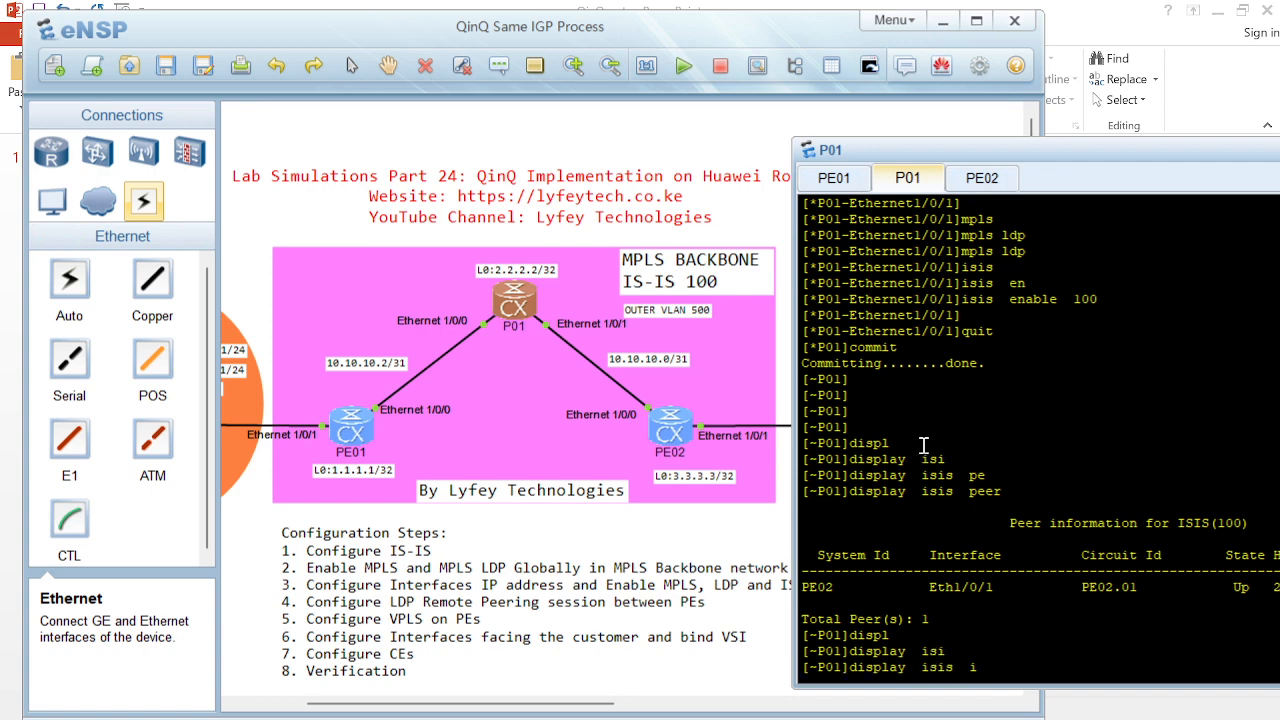
{"action": "type", "text": "n"}
{"action": "key", "text": "Tab"}
{"action": "key", "text": "Return"}
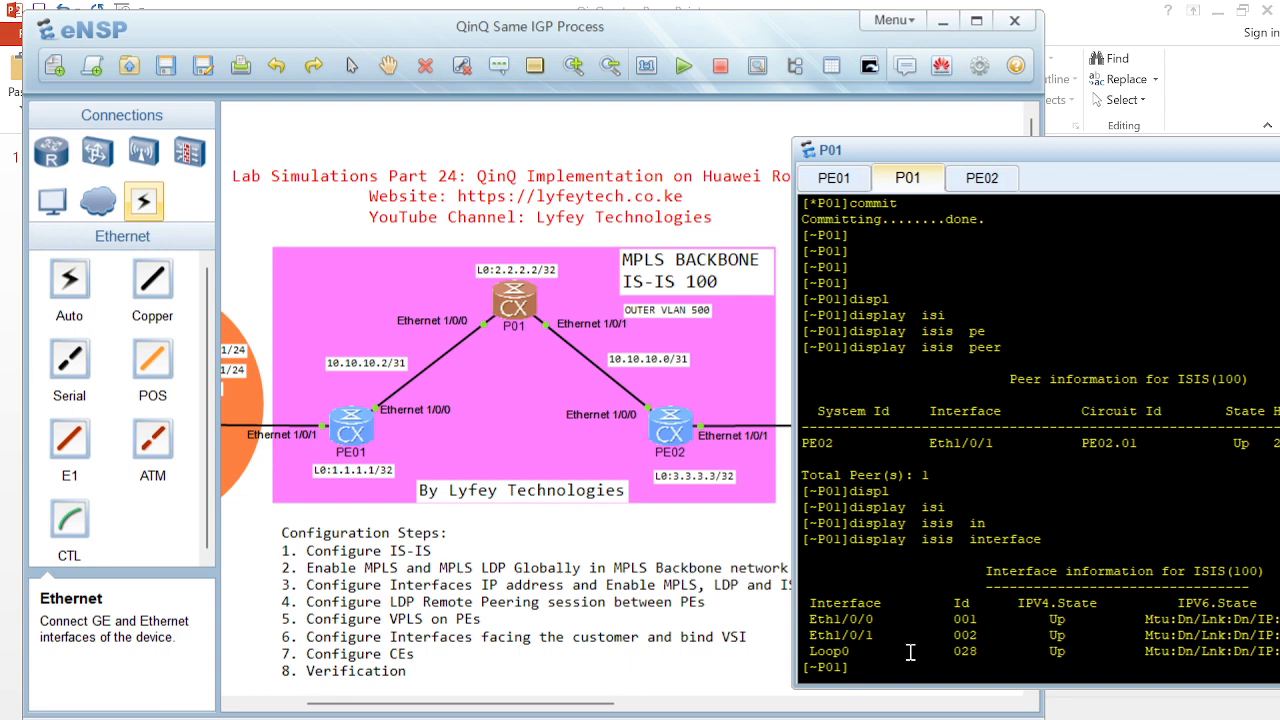
Display P01's IS-IS peers again with display isis peer
{"action": "type", "text": "displ"}
{"action": "key", "text": "Tab"}
{"action": "type", "text": "m"}
{"action": "key", "text": "BackSpace"}
{"action": "type", "text": "isi"}
{"action": "key", "text": "Tab"}
{"action": "type", "text": "pe"}
{"action": "key", "text": "Tab"}
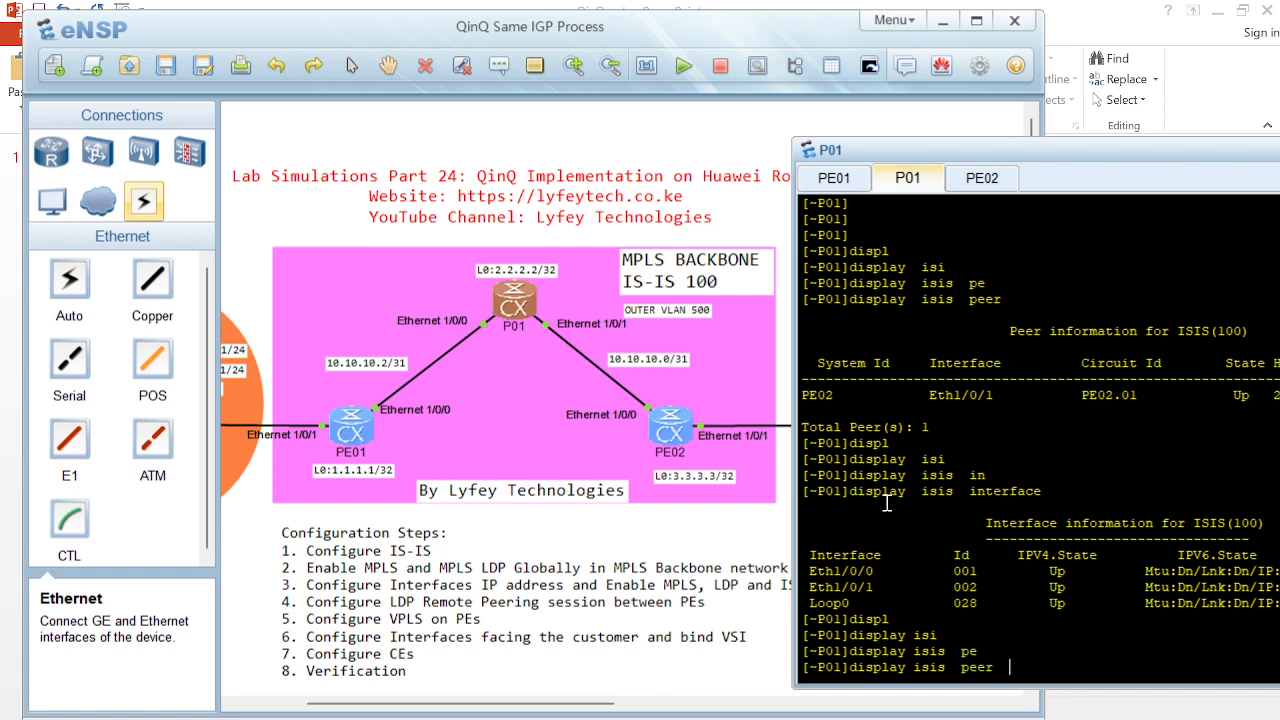
{"action": "key", "text": "Return"}
Display the brief IP interface list of P01 with display ip interface brief
{"action": "type", "text": "display  ip int"}
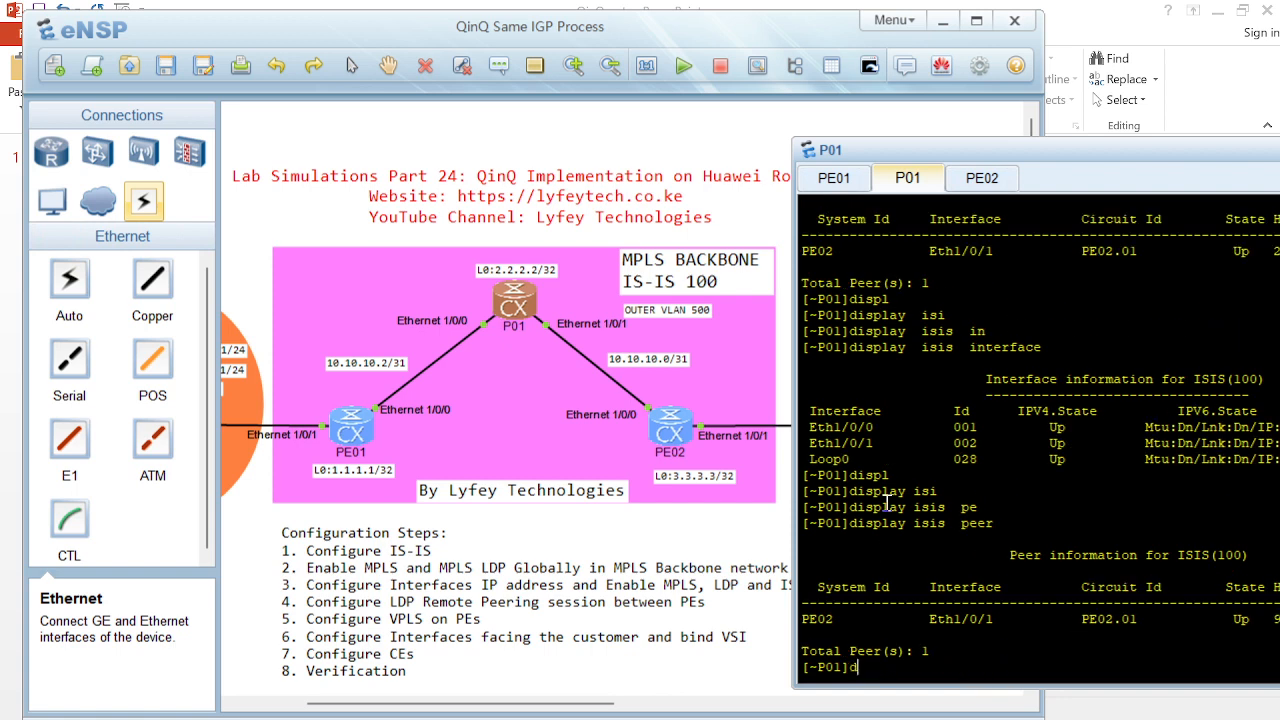
{"action": "key", "text": "Tab"}
{"action": "type", "text": "ip interf"}
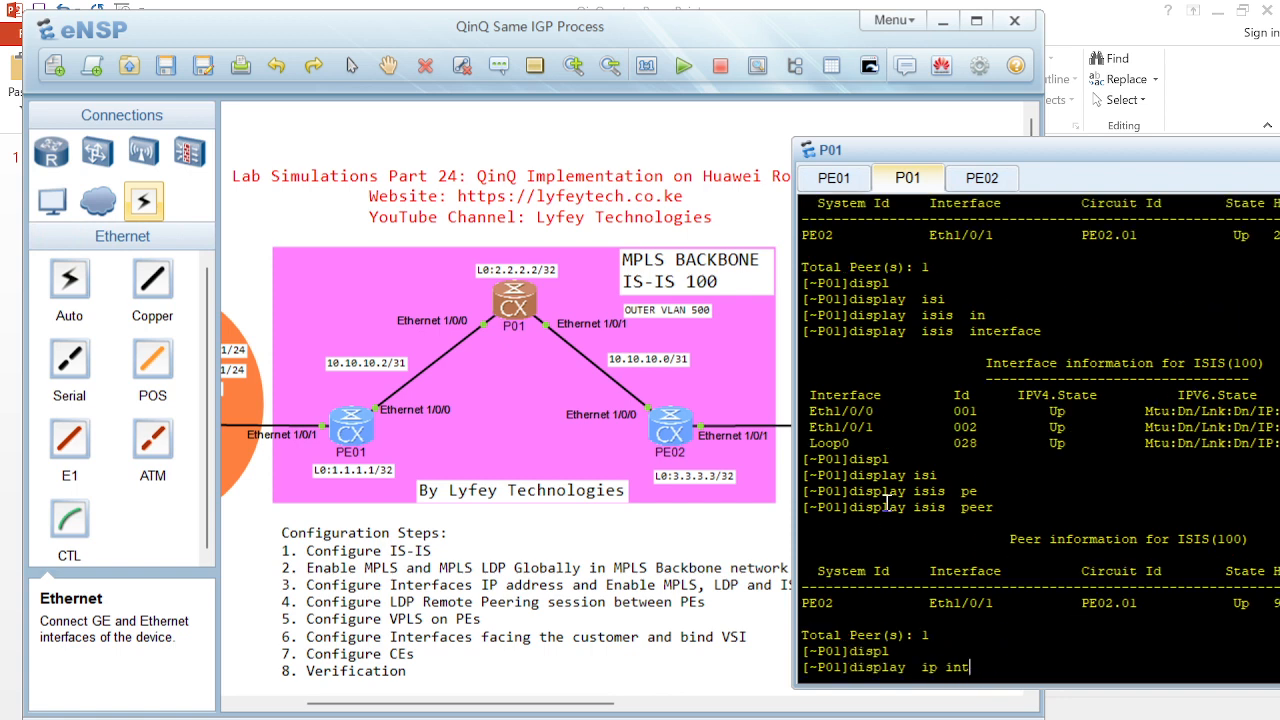
{"action": "key", "text": "Tab"}
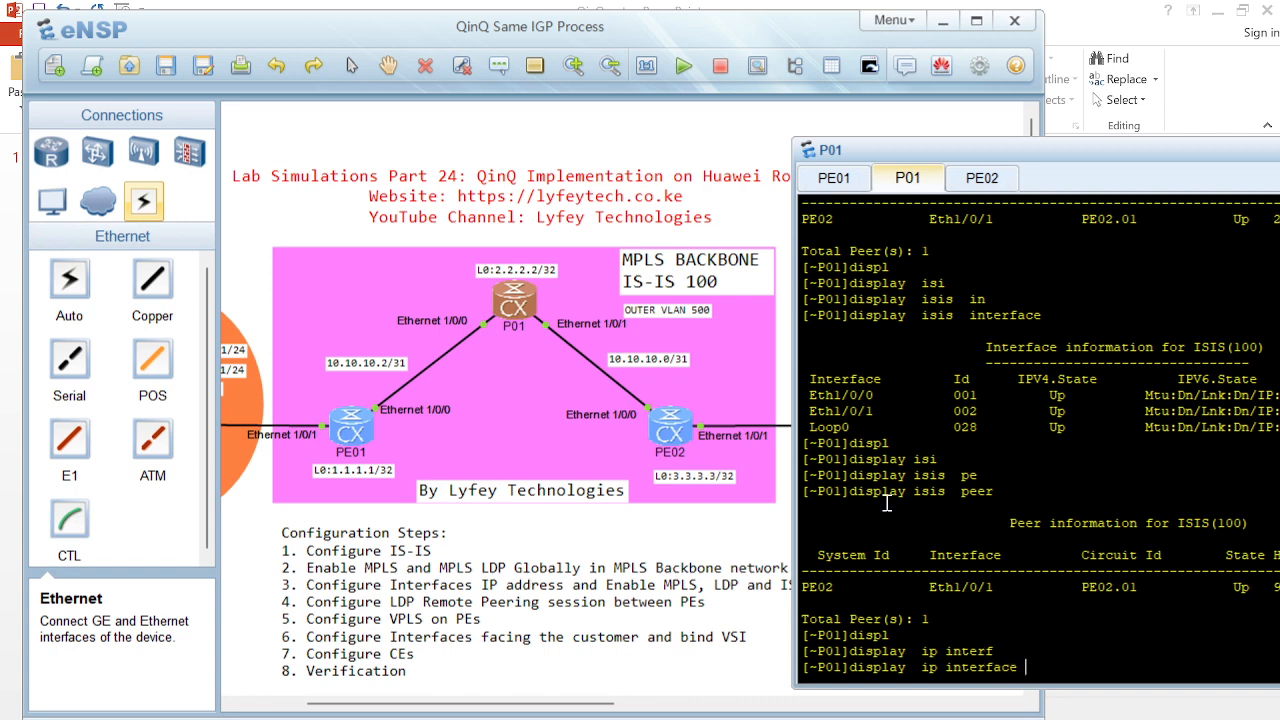
{"action": "type", "text": "b"}
{"action": "key", "text": "Tab"}
{"action": "key", "text": "Return"}
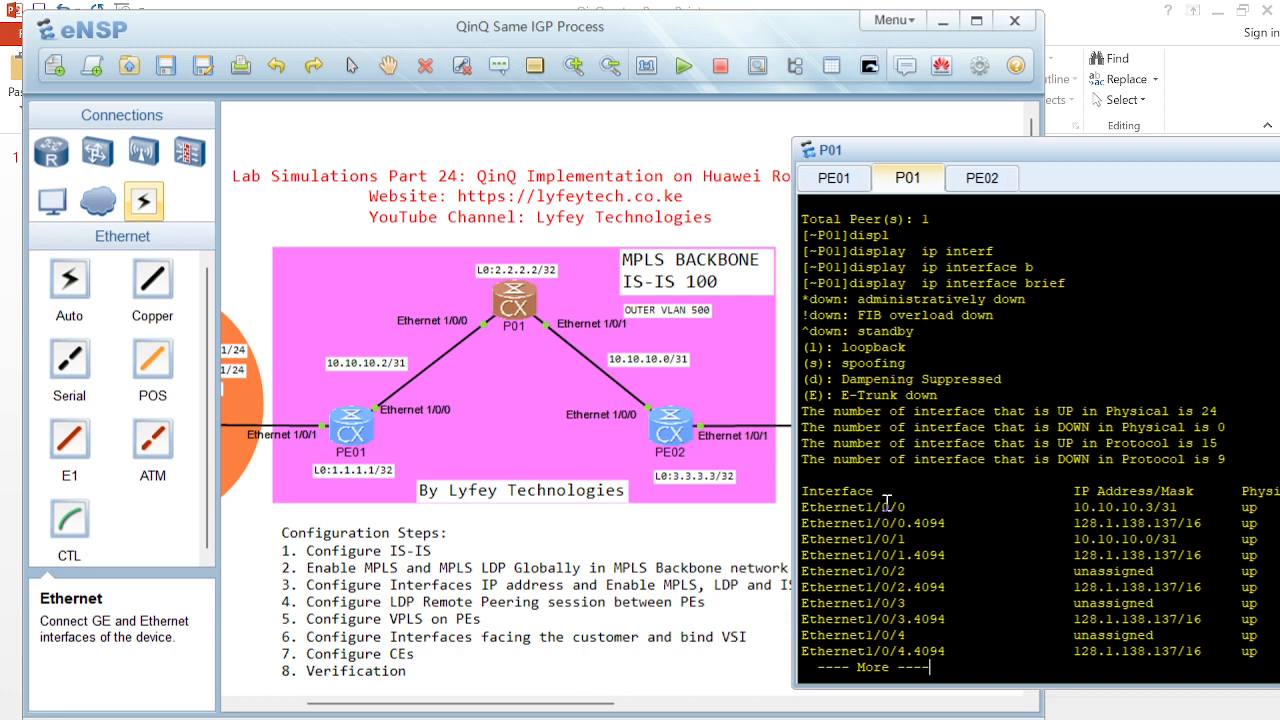
Switch to the PE01 console and try to display its IS-IS interfaces
{"action": "double_click", "coordinate": [357, 428]}
{"action": "key", "text": "Return"}
{"action": "key", "text": "Return"}
{"action": "type", "text": "displ"}
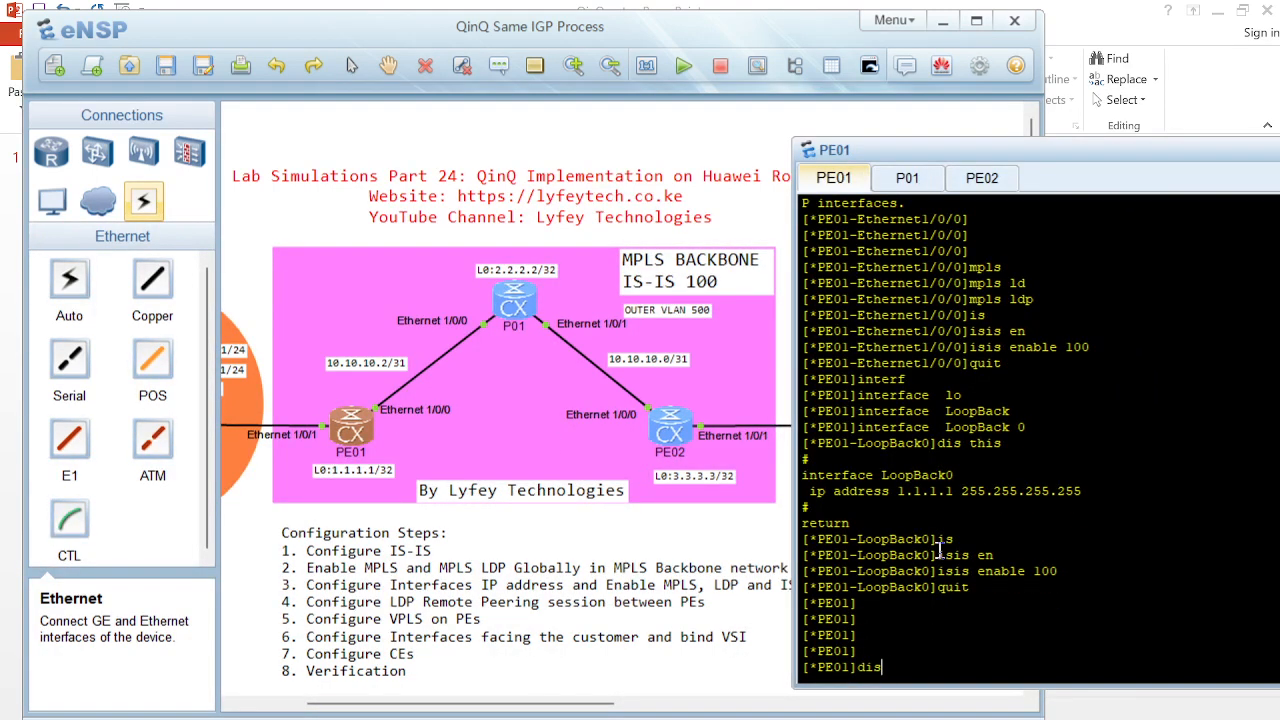
{"action": "key", "text": "Tab"}
{"action": "type", "text": "isi"}
{"action": "key", "text": "Tab"}
{"action": "type", "text": "imnter"}
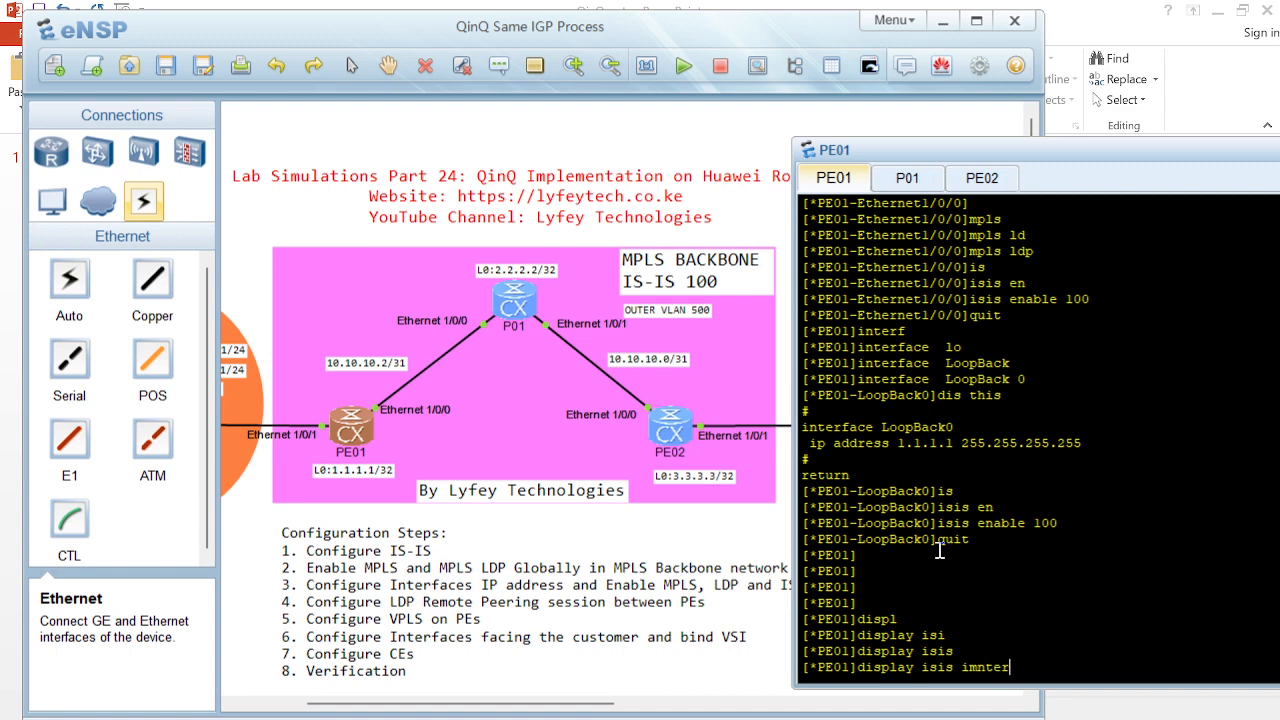
{"action": "key", "text": "BackSpace"}
{"action": "key", "text": "BackSpace"}
{"action": "key", "text": "BackSpace"}
{"action": "key", "text": "BackSpace"}
{"action": "key", "text": "BackSpace"}
{"action": "type", "text": "terf"}
{"action": "key", "text": "Tab"}
{"action": "key", "text": "Return"}
Run display isis interface on PE01 with the command spelled correctly
{"action": "type", "text": "display i"}
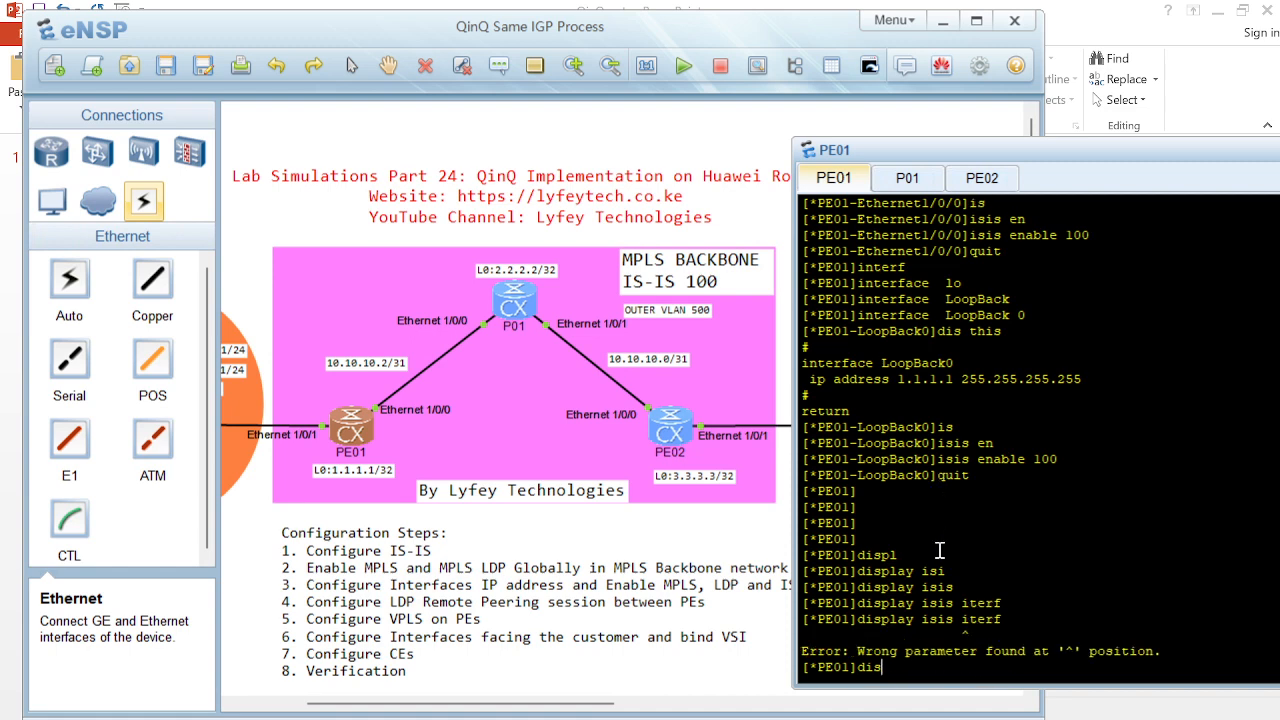
{"action": "key", "text": "Tab"}
{"action": "type", "text": "isi"}
{"action": "key", "text": "Tab"}
{"action": "type", "text": "int"}
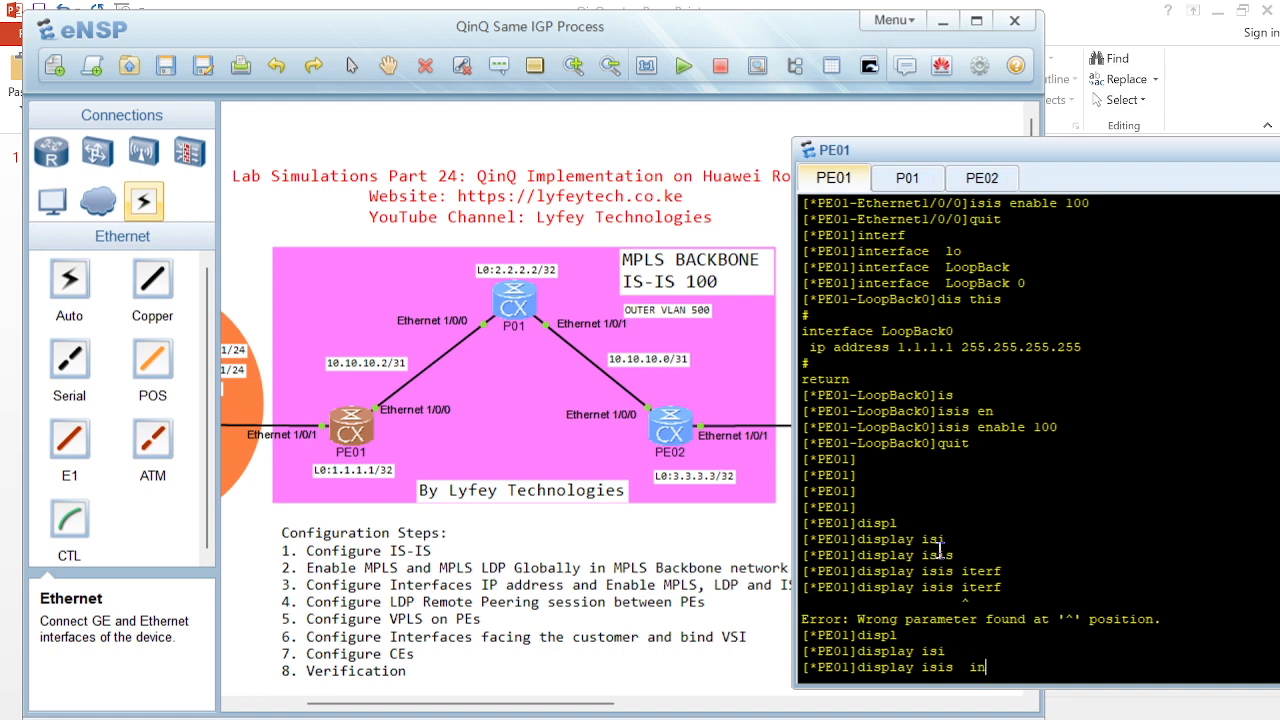
{"action": "key", "text": "Tab"}
{"action": "key", "text": "Return"}
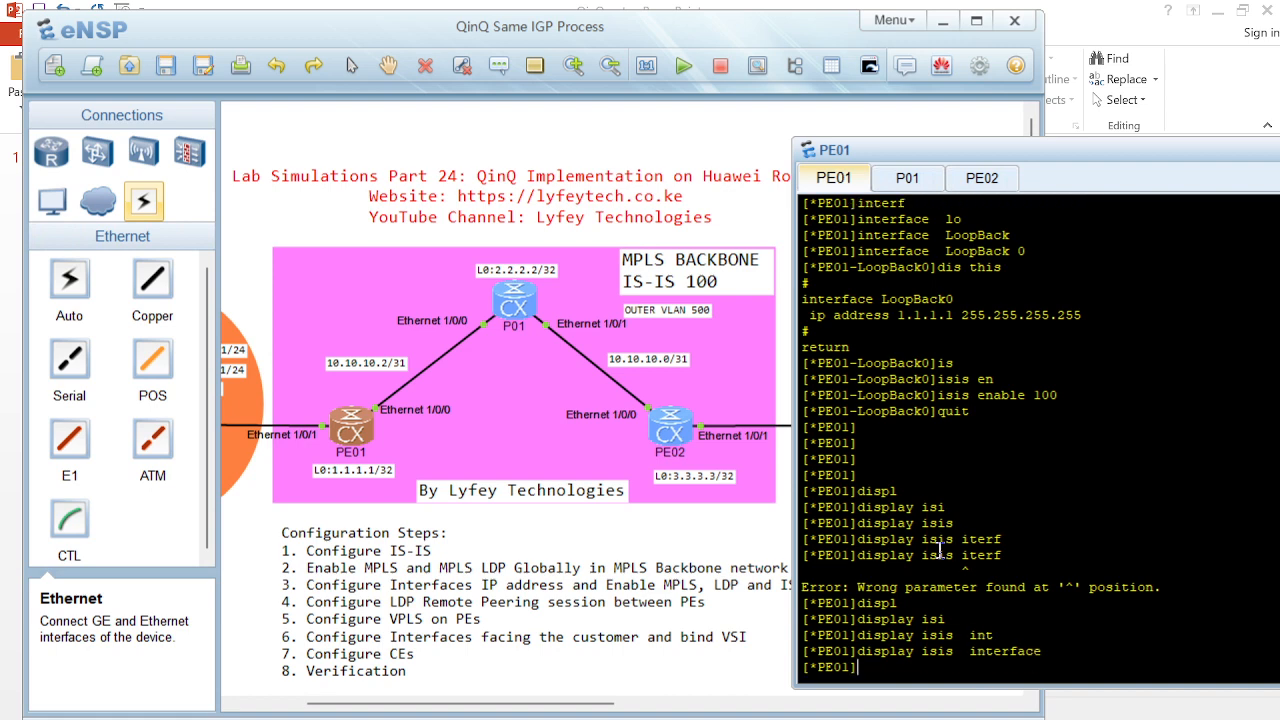
Commit the pending configuration on PE01
{"action": "type", "text": "commit"}
{"action": "key", "text": "Return"}
{"action": "key", "text": "Return"}
{"action": "key", "text": "Return"}
{"action": "key", "text": "Return"}
Display PE01's IS-IS interfaces again after the commit
{"action": "type", "text": "displ"}
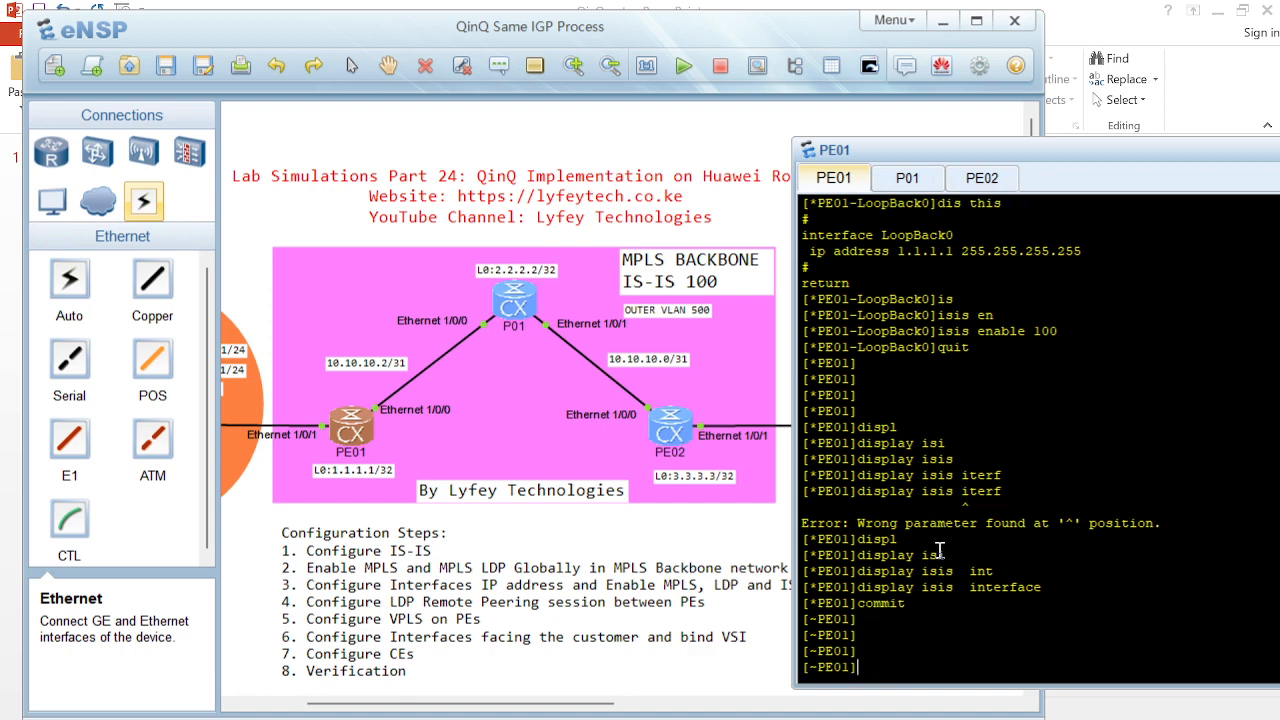
{"action": "key", "text": "Tab"}
{"action": "type", "text": "isi"}
{"action": "key", "text": "Tab"}
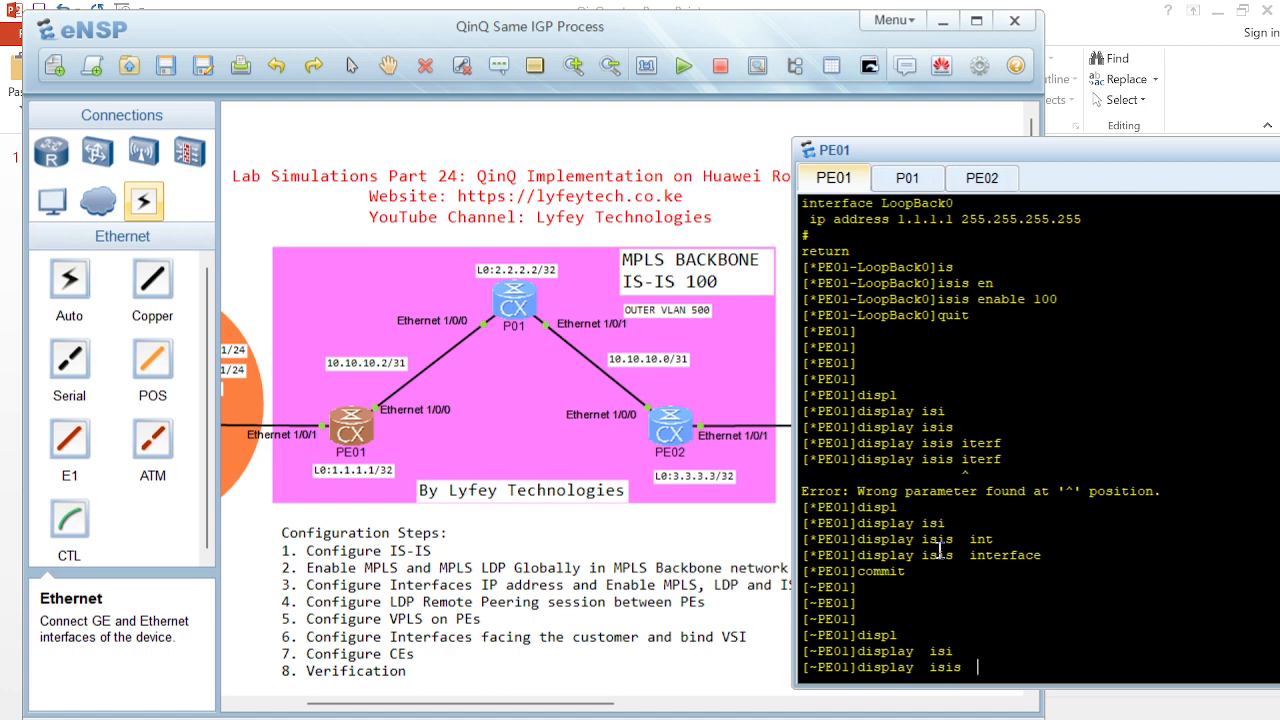
{"action": "type", "text": "interf"}
{"action": "key", "text": "Tab"}
{"action": "key", "text": "Return"}
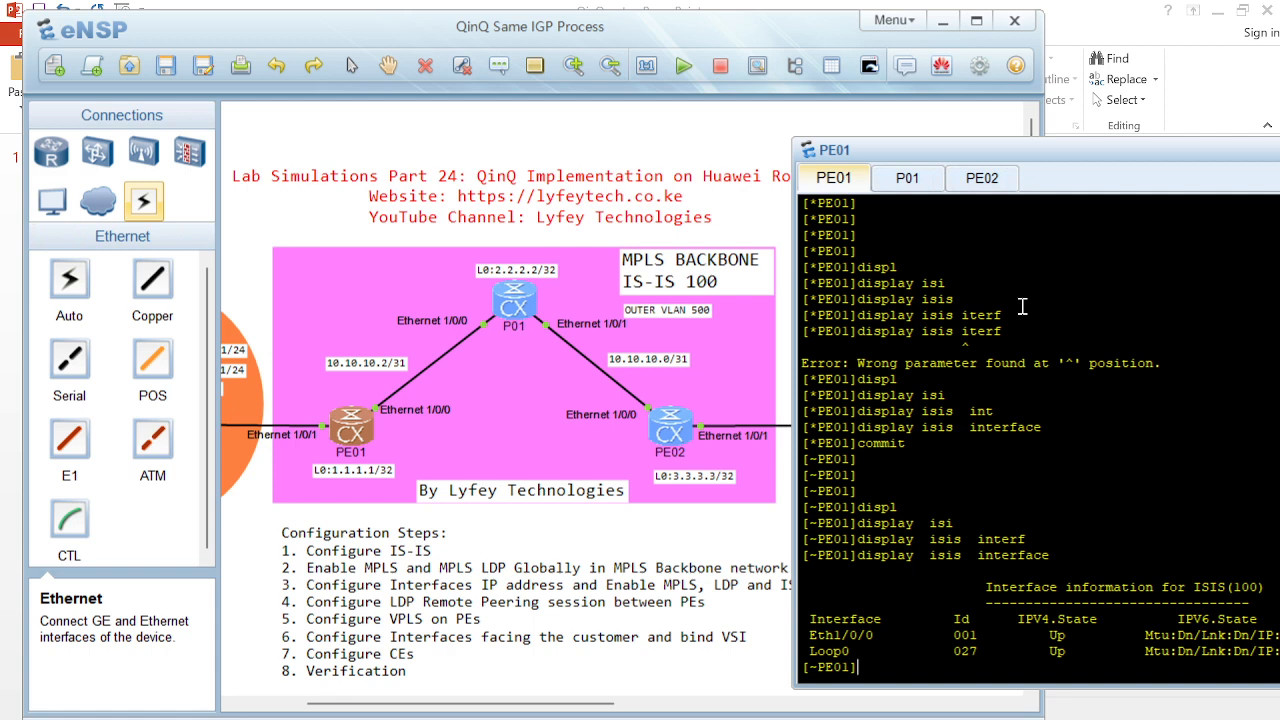
Display the IS-IS peers of PE01 with display isis peer
{"action": "type", "text": "displ"}
{"action": "key", "text": "Tab"}
{"action": "type", "text": "isi"}
{"action": "key", "text": "Tab"}
{"action": "type", "text": "pe"}
{"action": "key", "text": "Tab"}
{"action": "key", "text": "Return"}
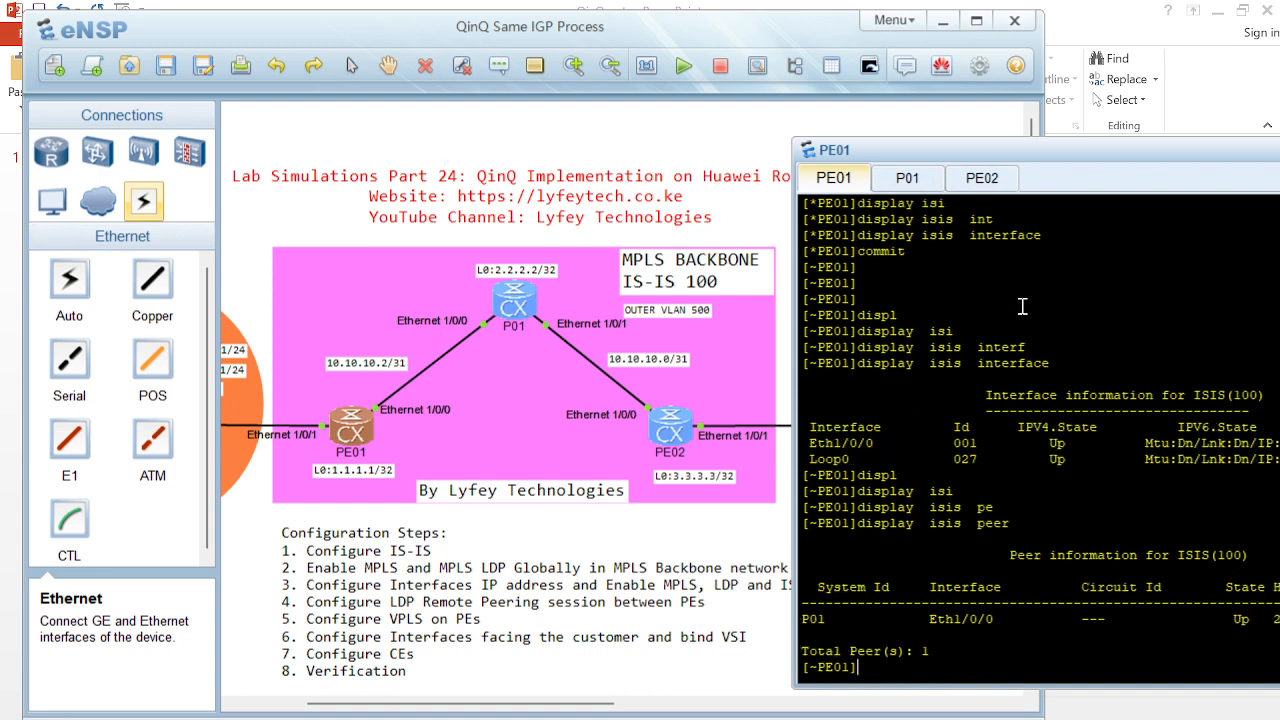
Switch back to the P01 console, quit the paged interface listing and display the IS-IS peers
{"action": "left_click", "coordinate": [910, 178]}
{"action": "type", "text": "qdispl"}
{"action": "key", "text": "Tab"}
{"action": "type", "text": "isi"}
{"action": "key", "text": "Tab"}
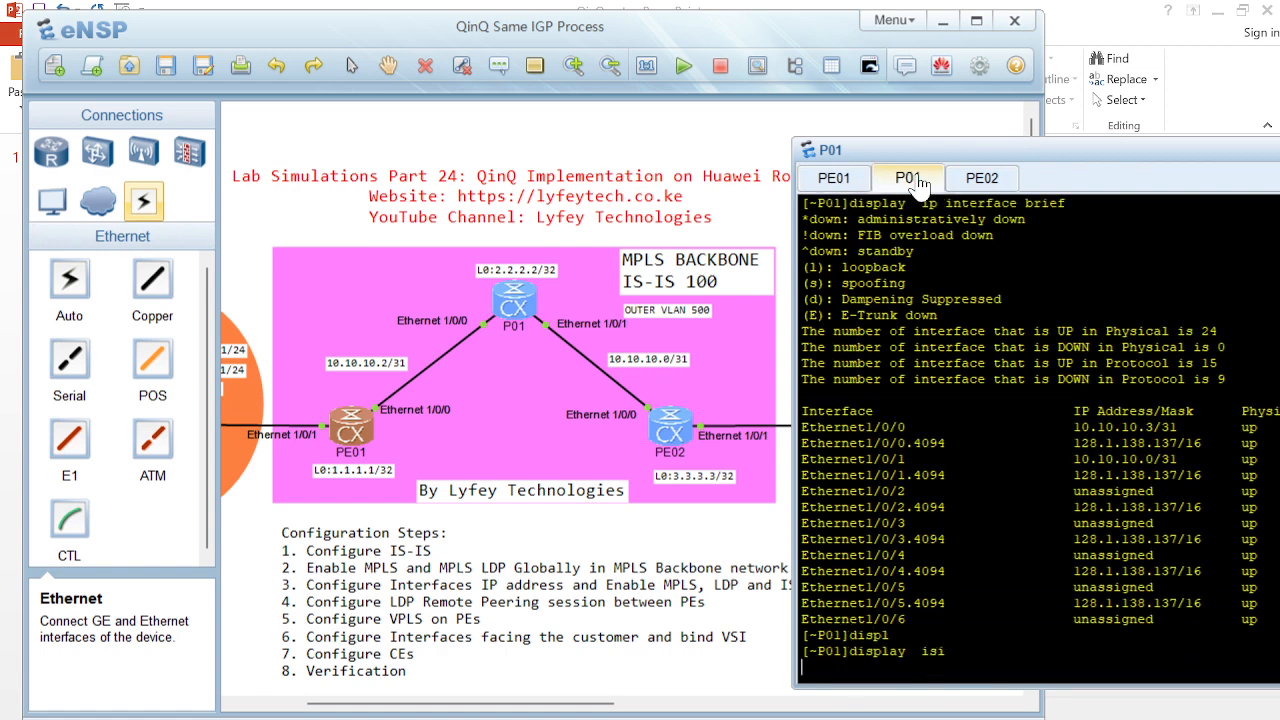
{"action": "type", "text": "pe"}
{"action": "key", "text": "Tab"}
{"action": "key", "text": "Return"}
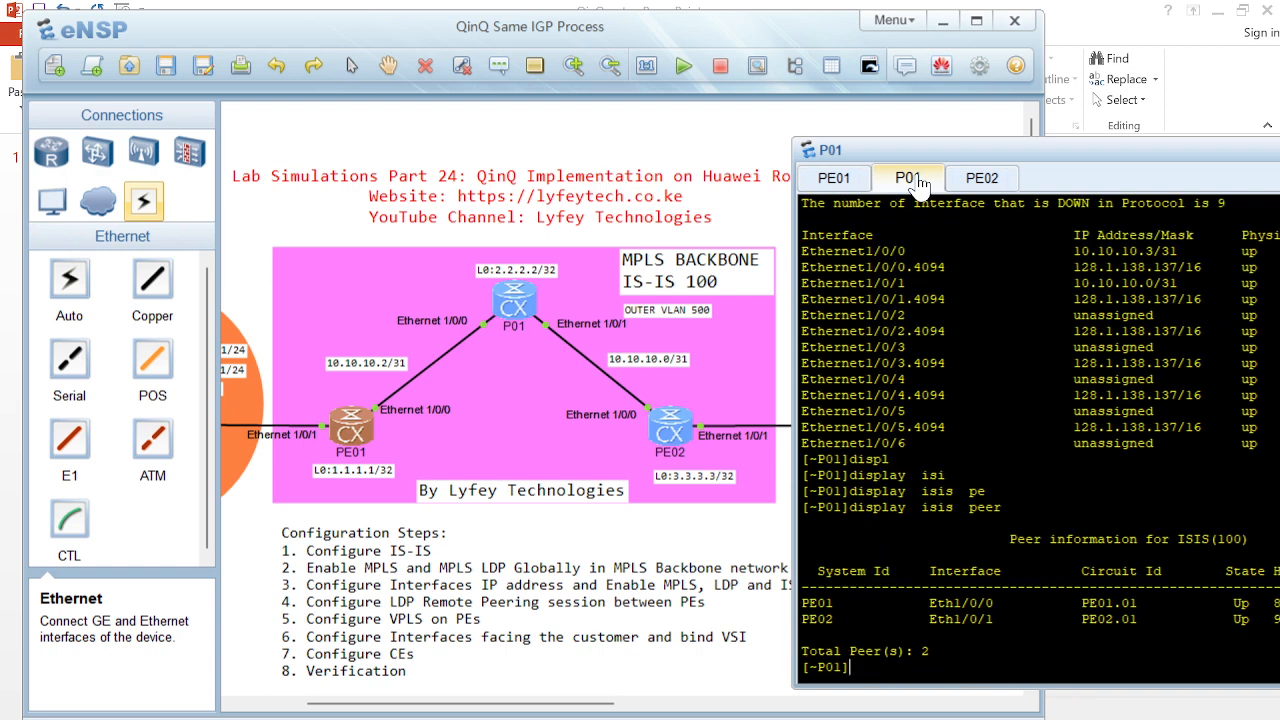
Display P01's IS-IS peers in verbose form and examine the details of both PE01 and PE02
{"action": "key", "text": "Up"}
{"action": "type", "text": "ve"}
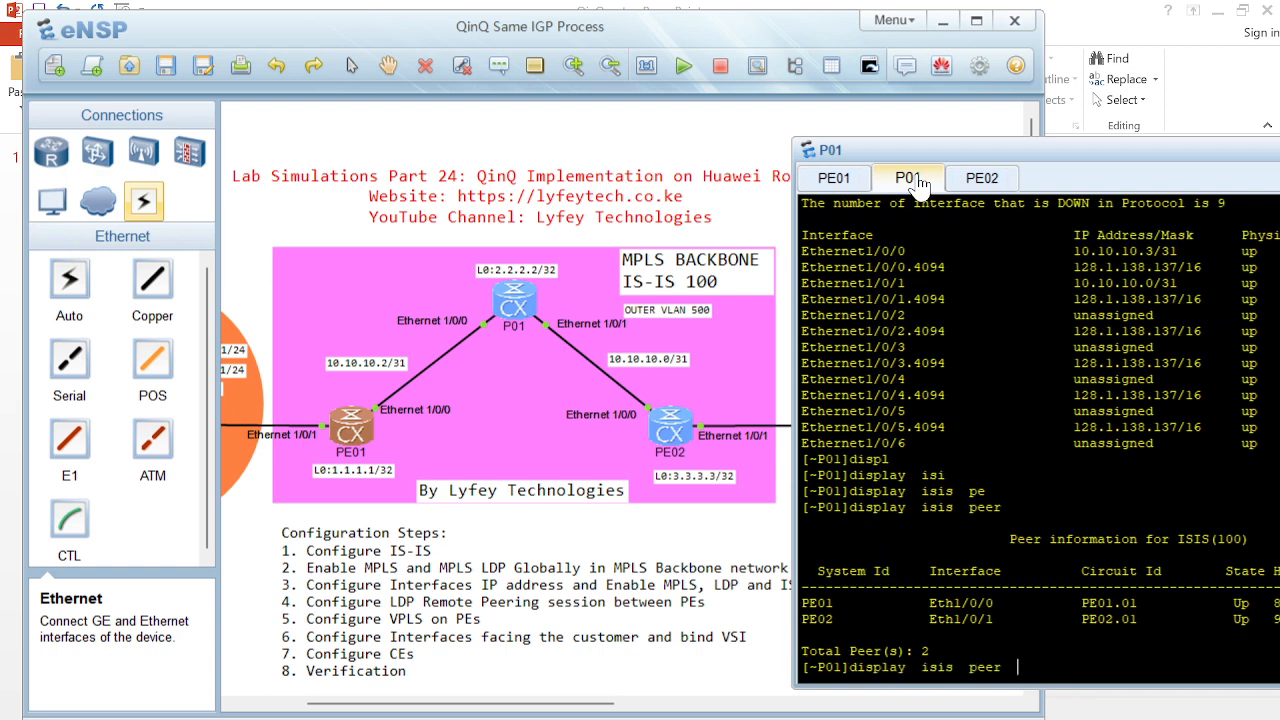
{"action": "key", "text": "Tab"}
{"action": "key", "text": "Return"}
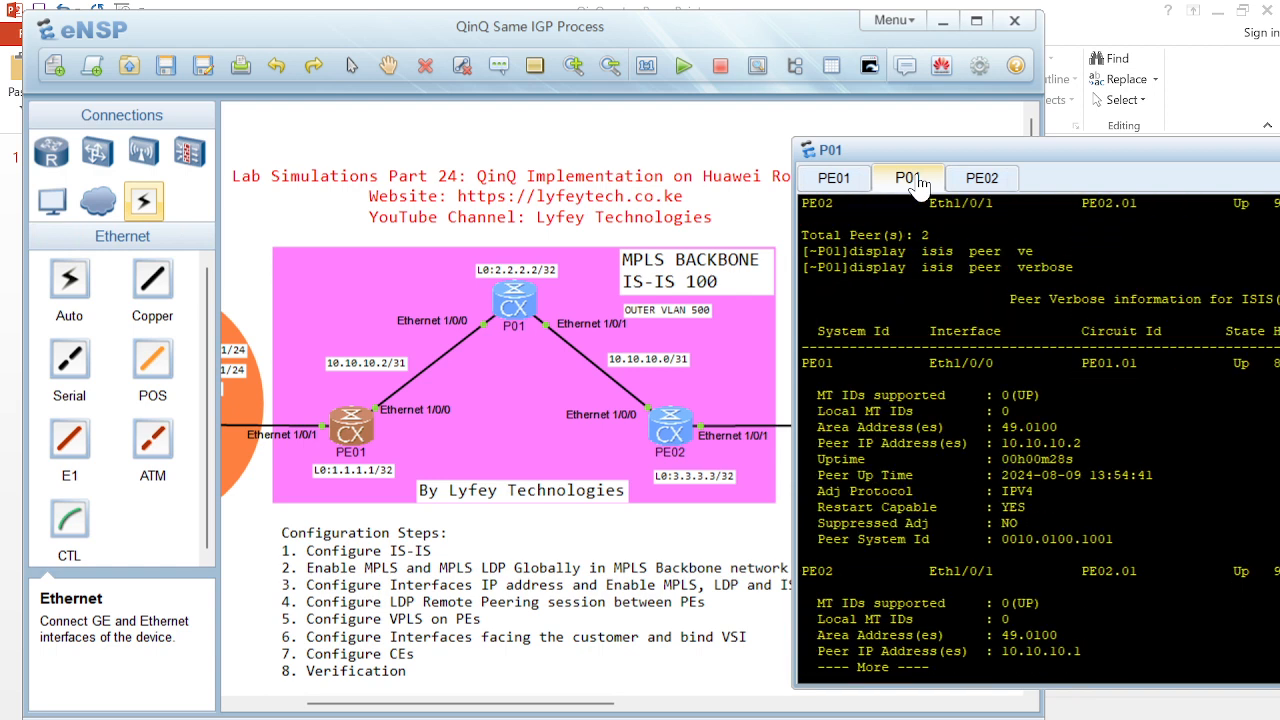
{"action": "left_click_drag", "start_coordinate": [835, 425], "coordinate": [960, 508]}
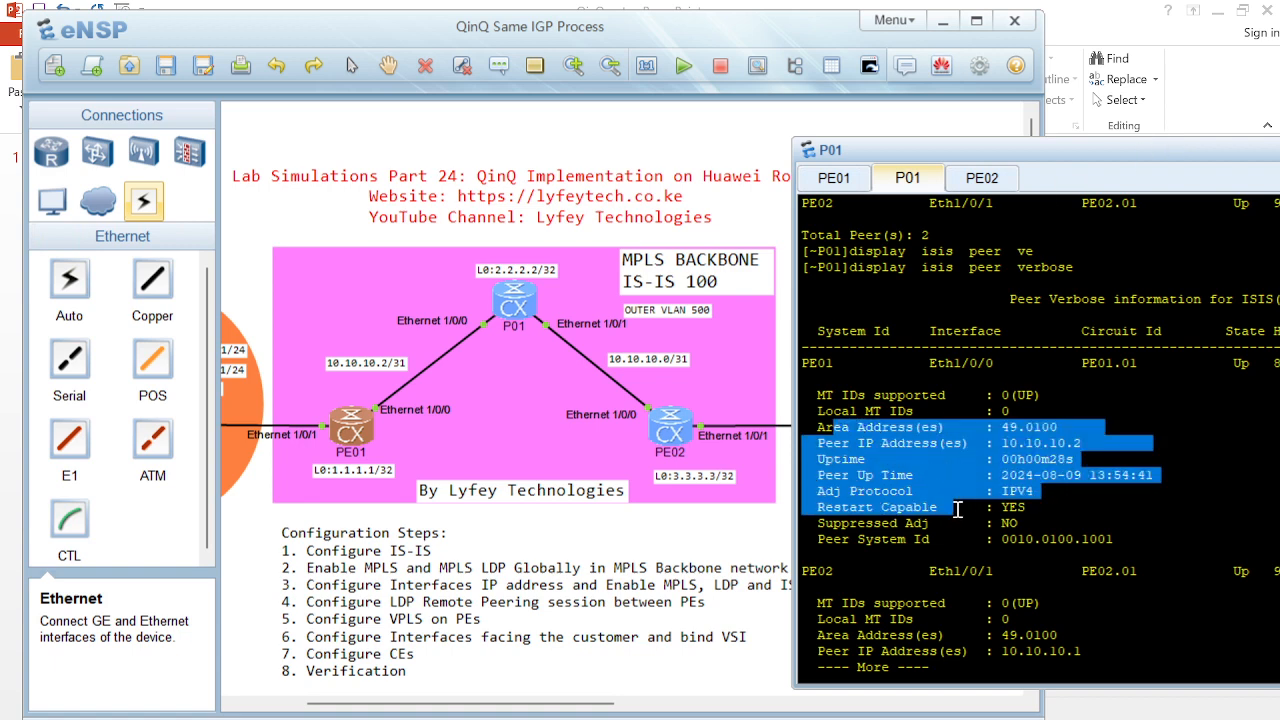
{"action": "key", "text": "space"}
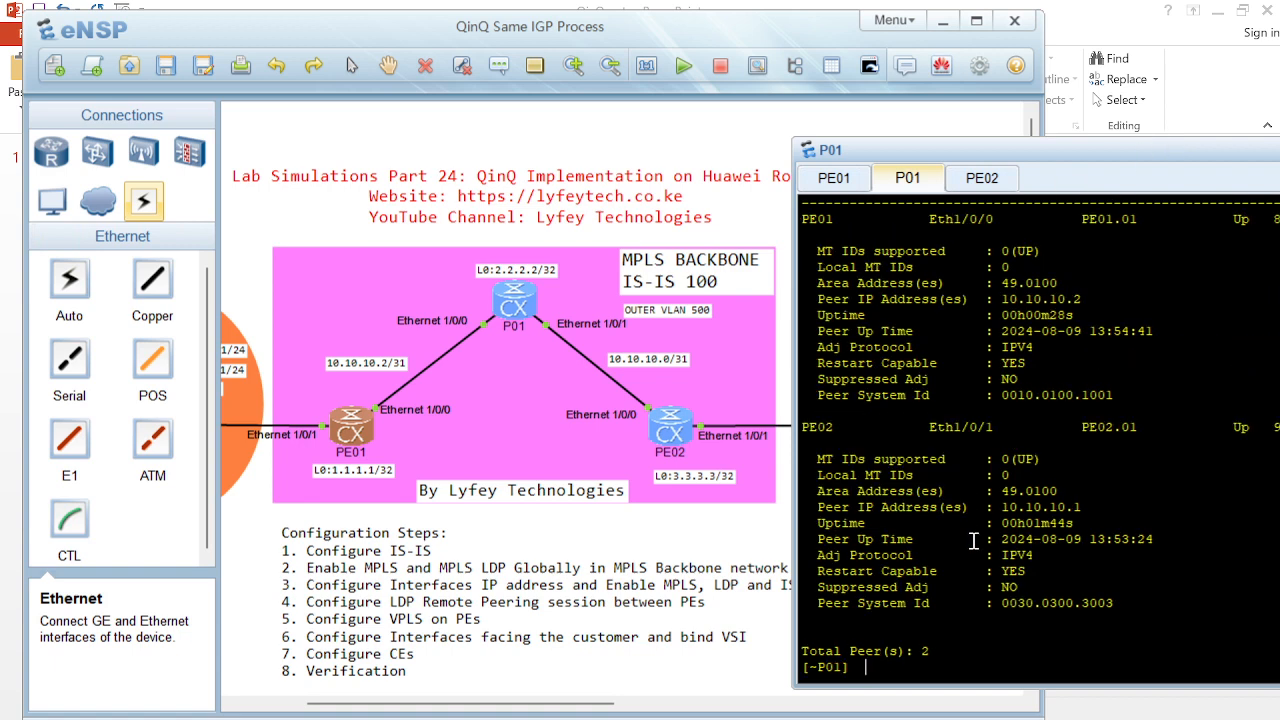
{"action": "left_click_drag", "start_coordinate": [1114, 603], "coordinate": [806, 428]}
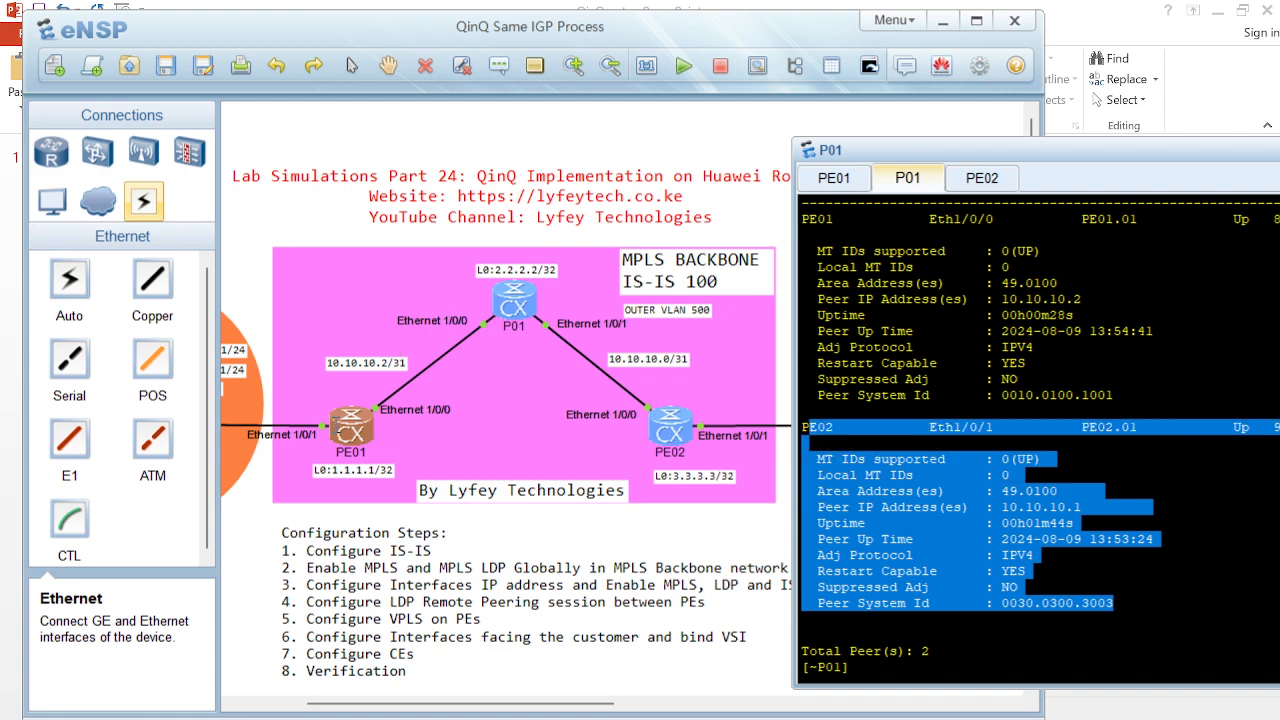
{"action": "left_click", "coordinate": [1098, 347]}
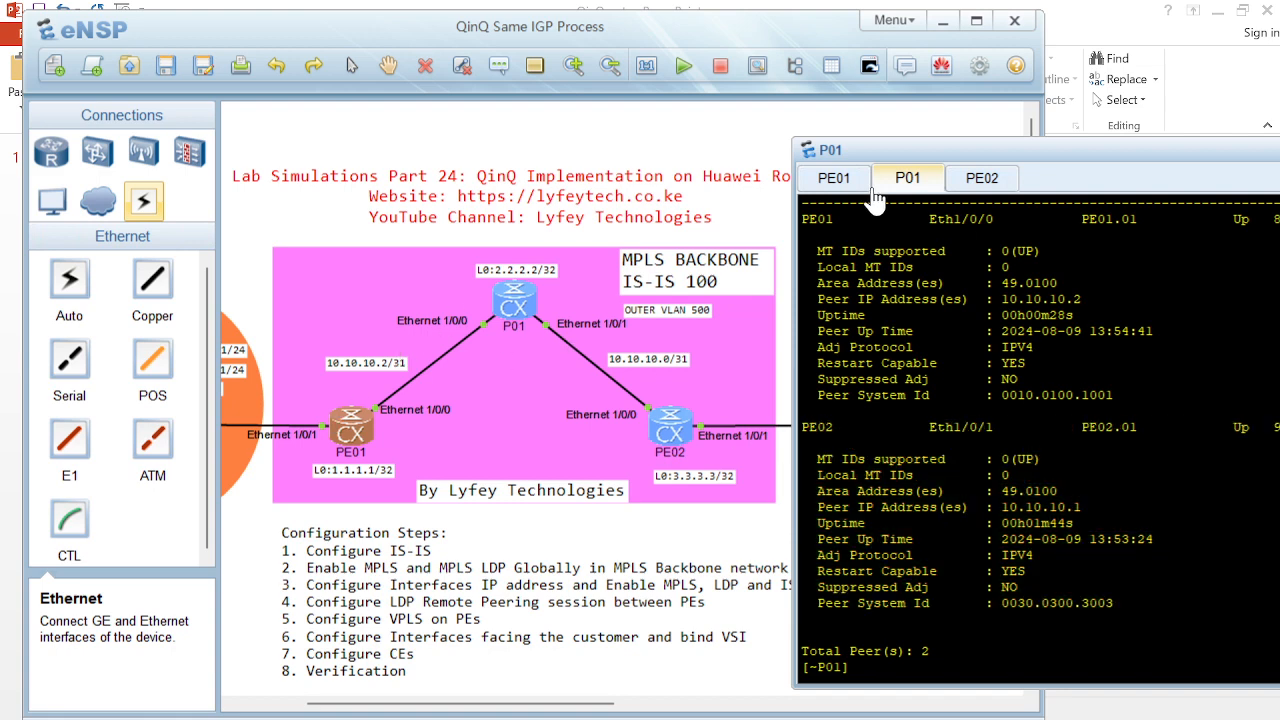
Ping PE02's loopback address 3.3.3.3 from the PE01 console
{"action": "left_click", "coordinate": [834, 180]}
{"action": "type", "text": "ping 3.3.3.3"}
{"action": "key", "text": "Return"}
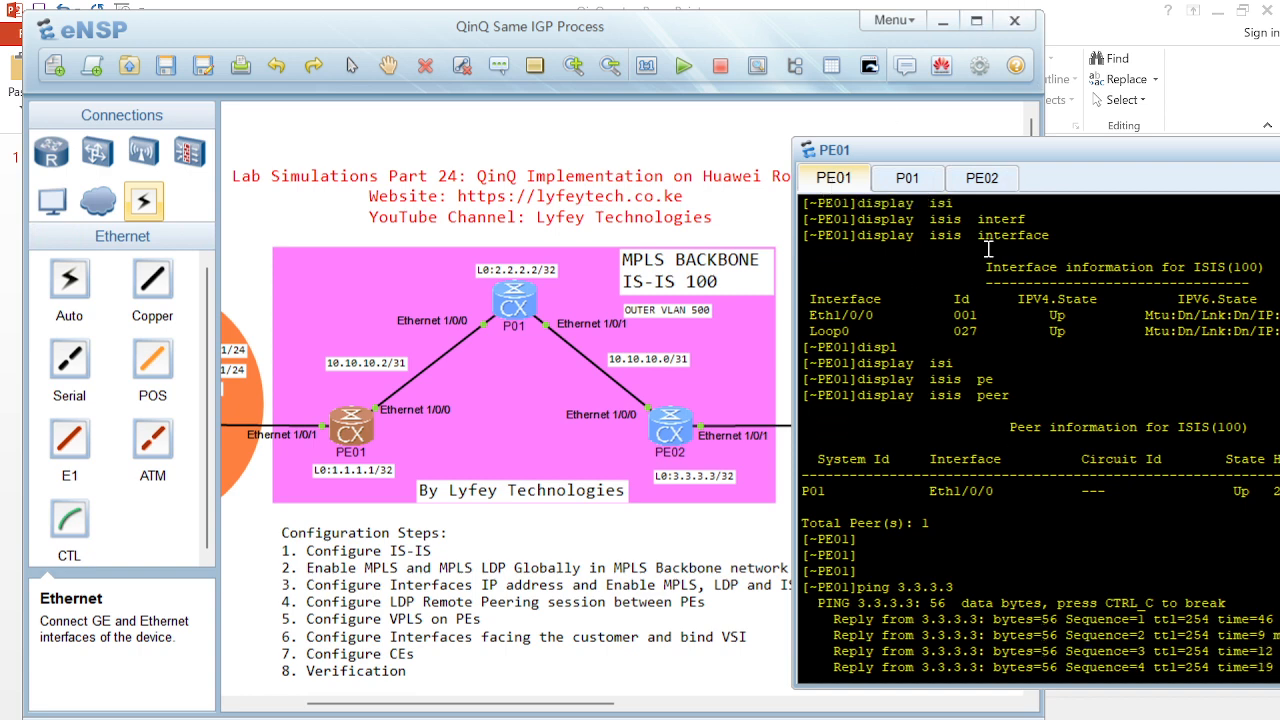
Ping PE01's loopback address 1.1.1.1 from the PE02 console
{"action": "left_click", "coordinate": [998, 184]}
{"action": "key", "text": "Return"}
{"action": "type", "text": "\\\\"}
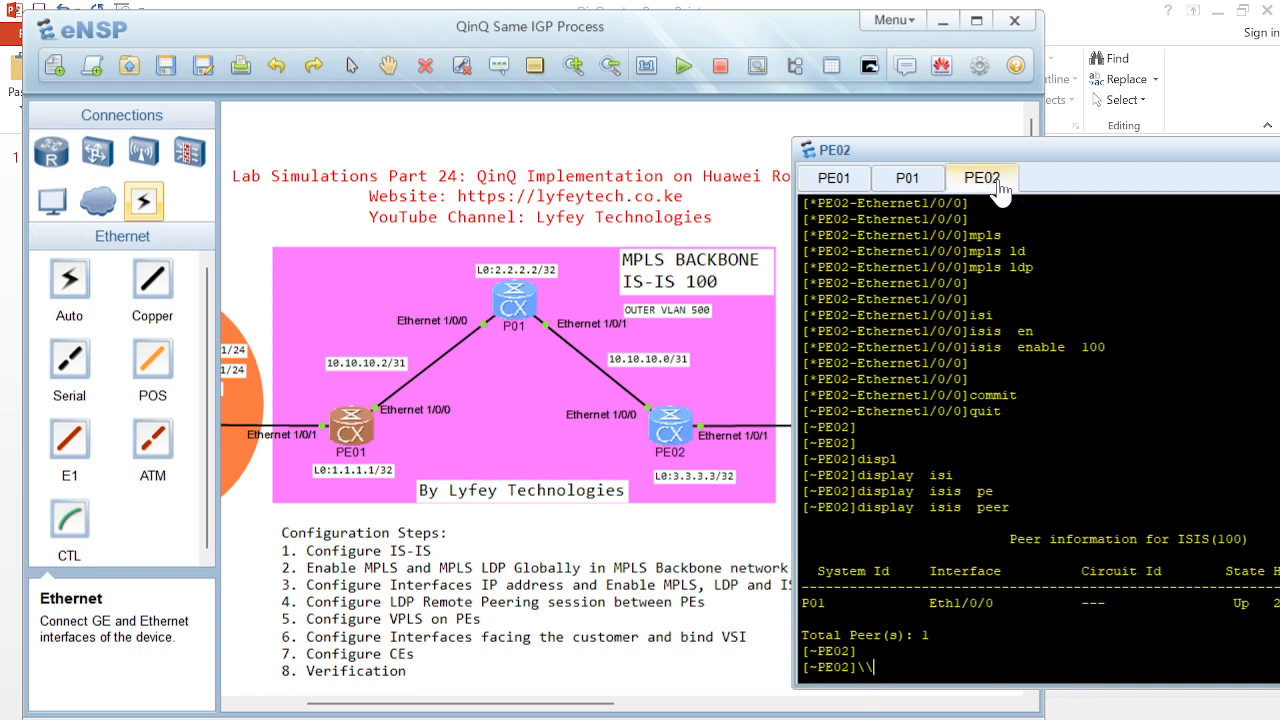
{"action": "key", "text": "BackSpace"}
{"action": "key", "text": "BackSpace"}
{"action": "key", "text": "Return"}
{"action": "key", "text": "Return"}
{"action": "type", "text": "ping 1.1.1.1"}
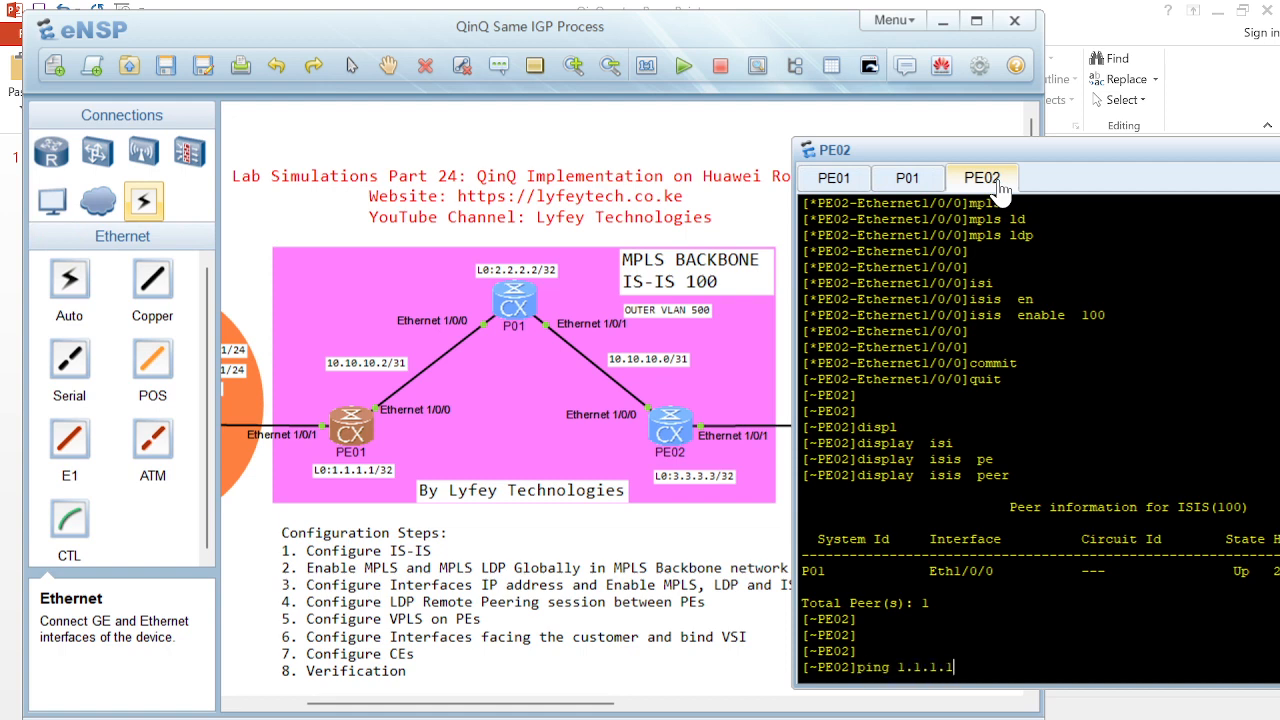
{"action": "key", "text": "Return"}
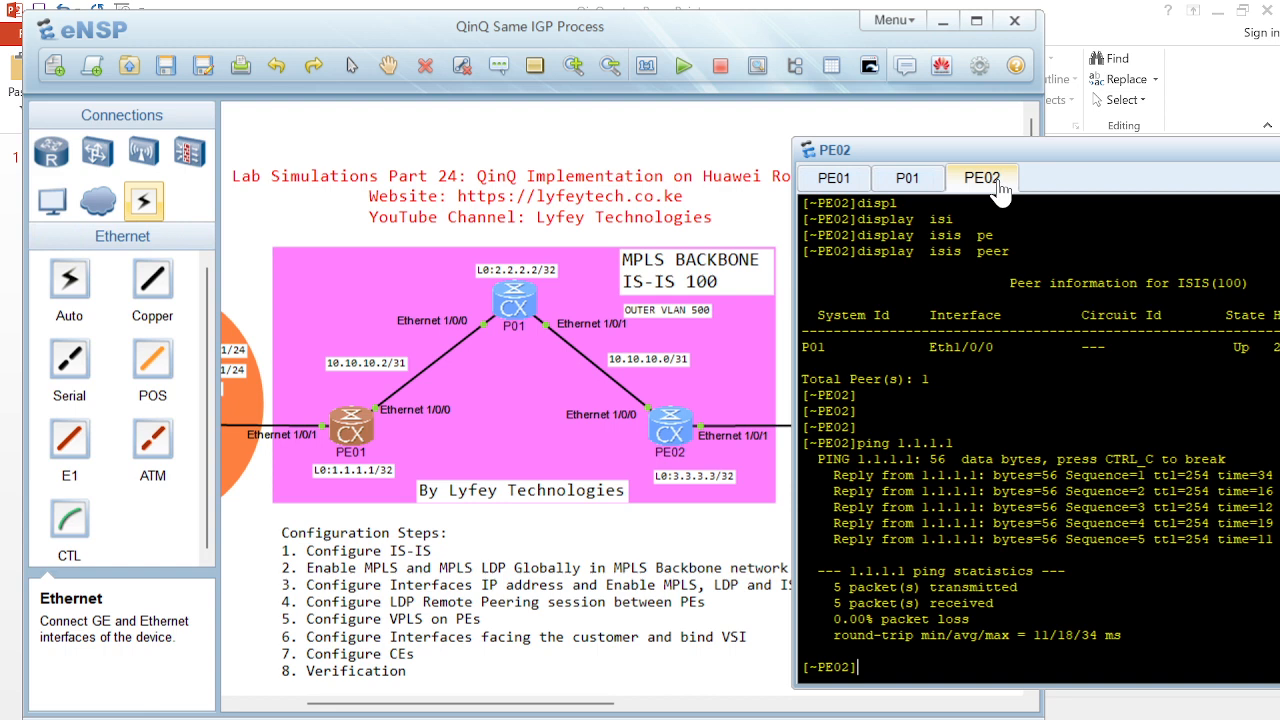
Display the MPLS LDP peers on PE01 and reposition the console window so the full table is readable
{"action": "left_click", "coordinate": [831, 180]}
{"action": "key", "text": "Return"}
{"action": "type", "text": "\\"}
{"action": "key", "text": "Return"}
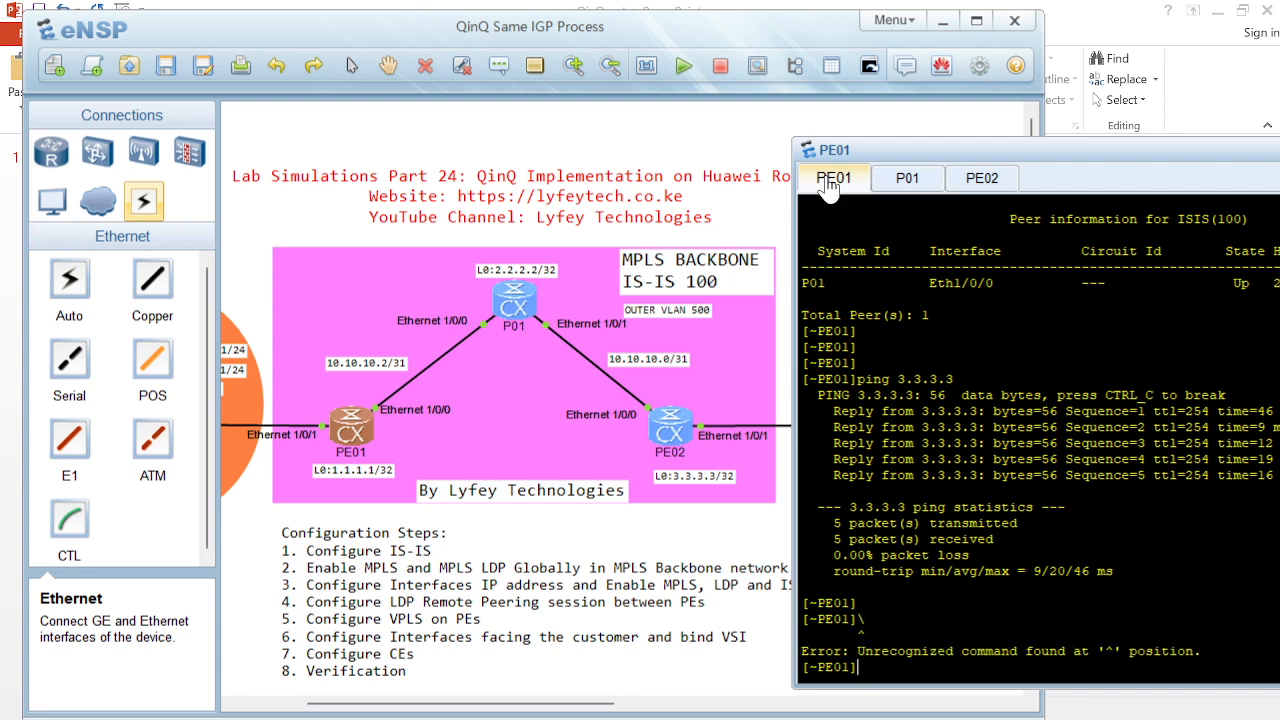
{"action": "key", "text": "Return"}
{"action": "type", "text": "displ"}
{"action": "key", "text": "Tab"}
{"action": "type", "text": "mpls ld"}
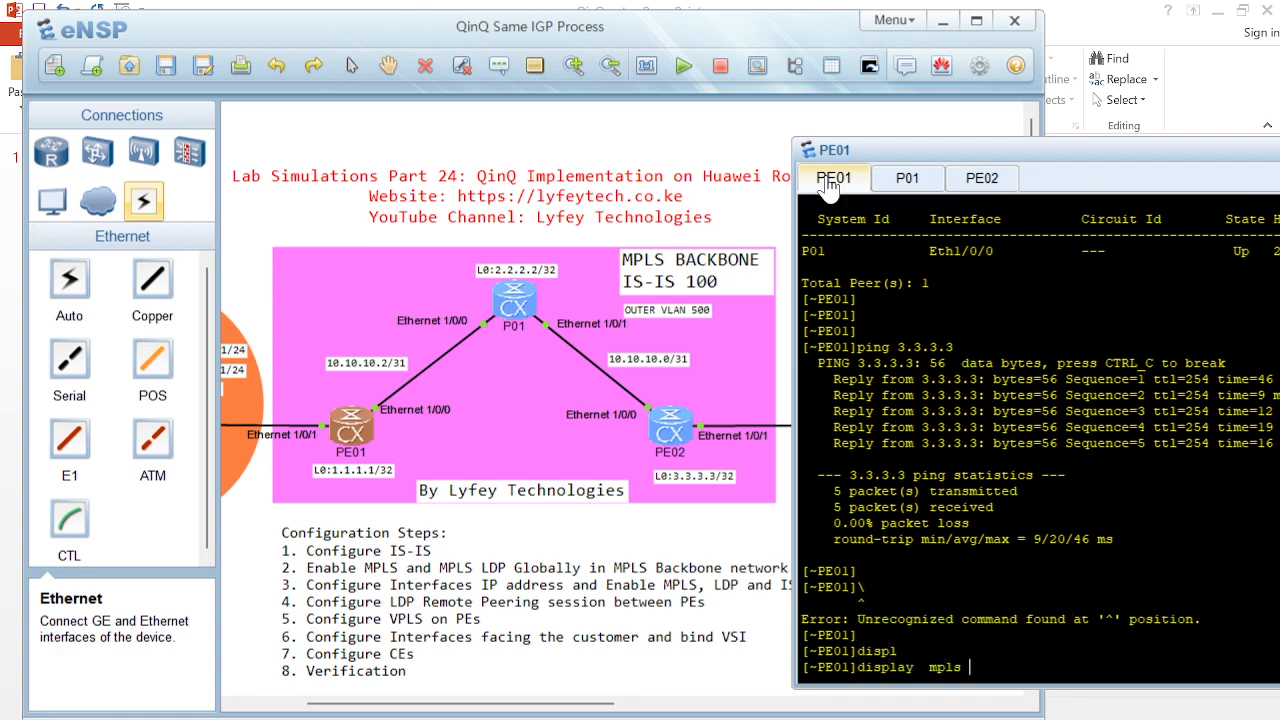
{"action": "key", "text": "Tab"}
{"action": "type", "text": "pe"}
{"action": "key", "text": "Tab"}
{"action": "key", "text": "Return"}
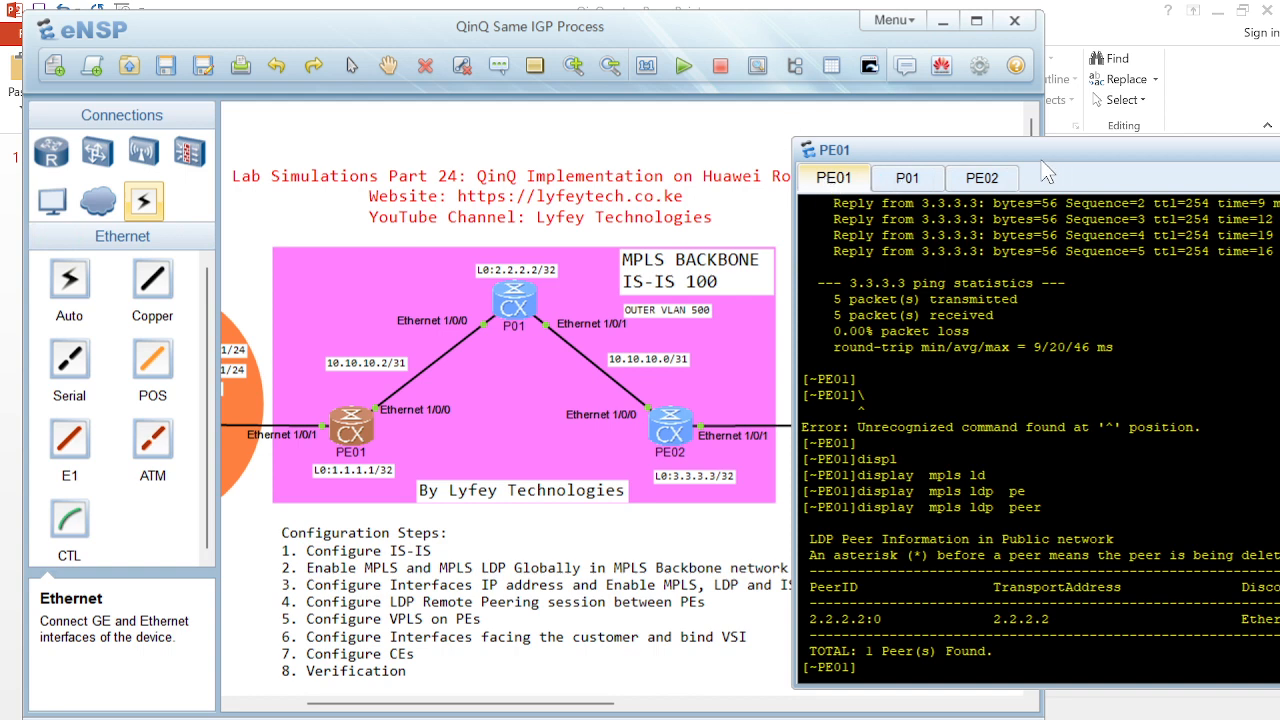
{"action": "left_click_drag", "start_coordinate": [1047, 170], "coordinate": [757, 157]}
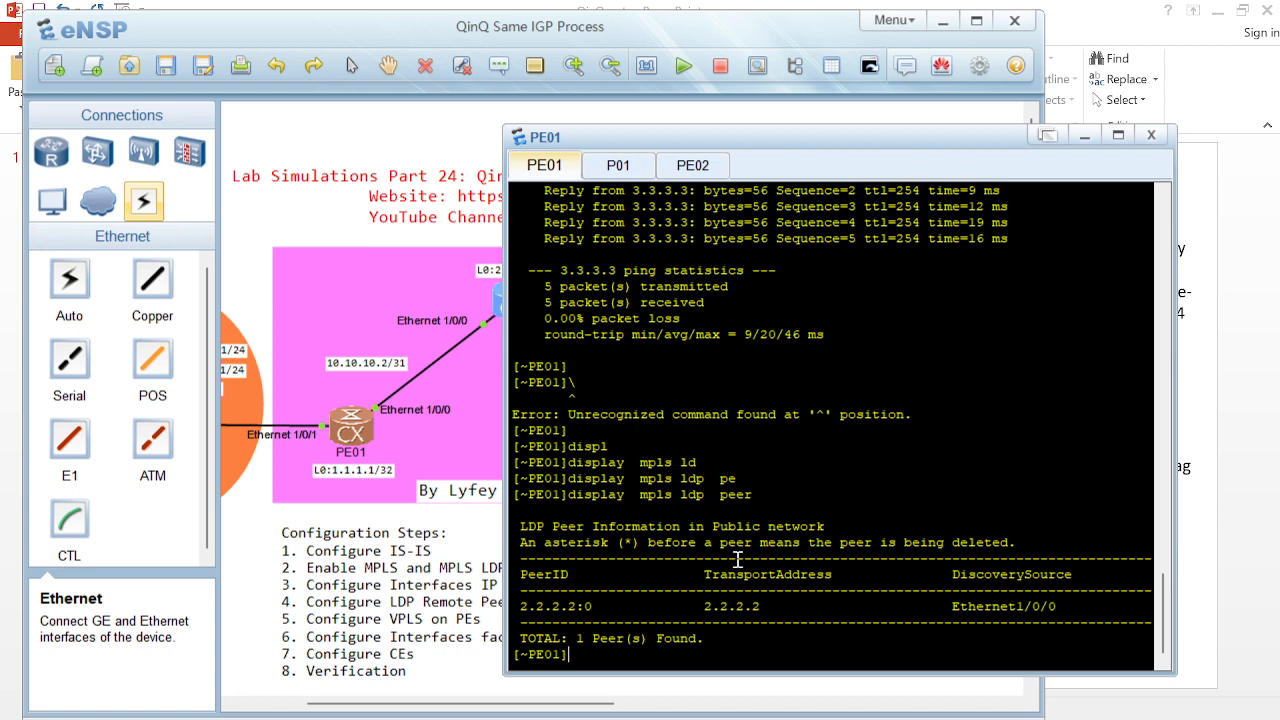
Open the PE02 console from the topology and display its MPLS LDP peers
{"action": "left_click", "coordinate": [371, 303]}
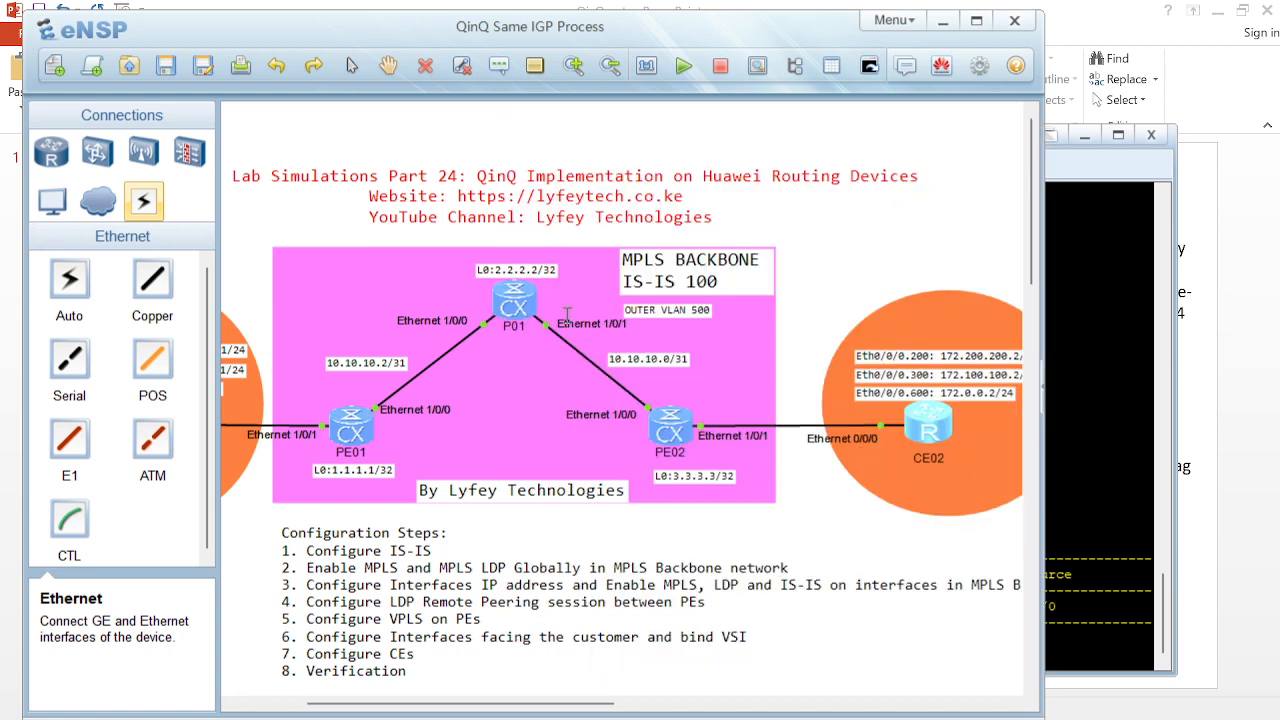
{"action": "double_click", "coordinate": [660, 420]}
{"action": "key", "text": "Return"}
{"action": "key", "text": "Return"}
{"action": "key", "text": "Return"}
{"action": "type", "text": "displ"}
{"action": "key", "text": "Tab"}
{"action": "type", "text": "mpl"}
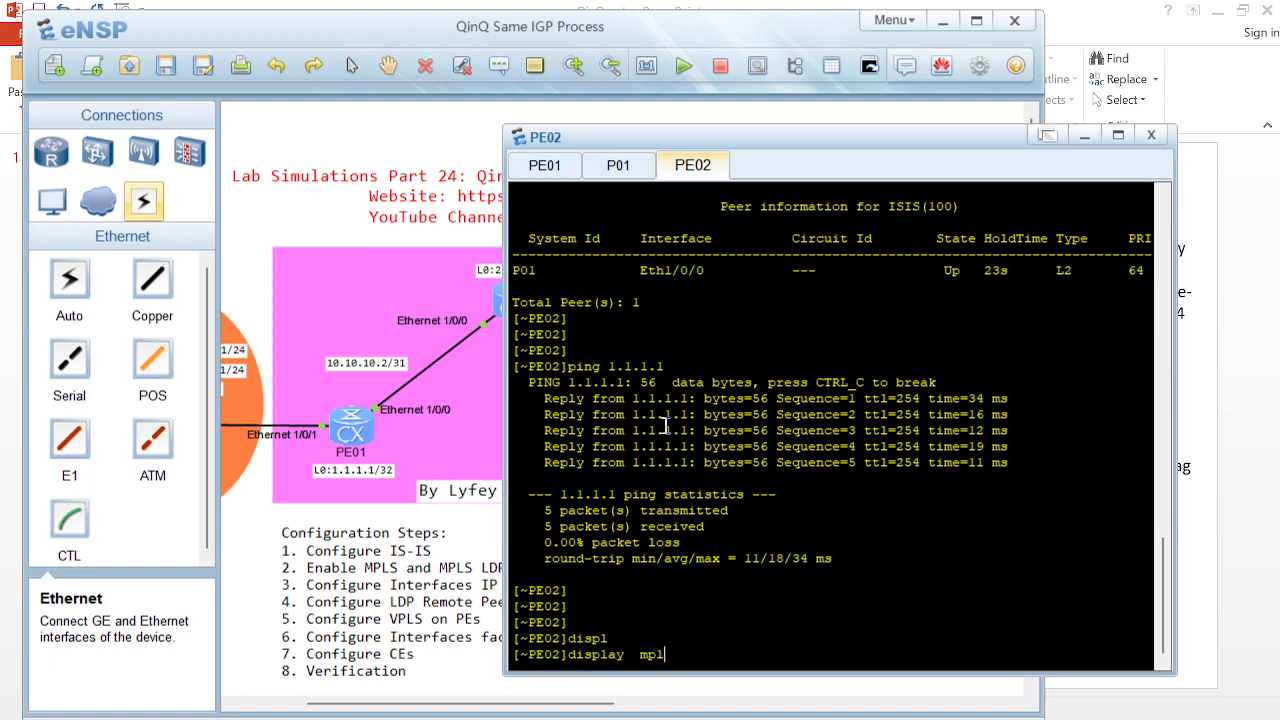
{"action": "type", "text": "s ld"}
{"action": "key", "text": "Tab"}
{"action": "type", "text": "pe"}
{"action": "key", "text": "Tab"}
{"action": "key", "text": "Return"}
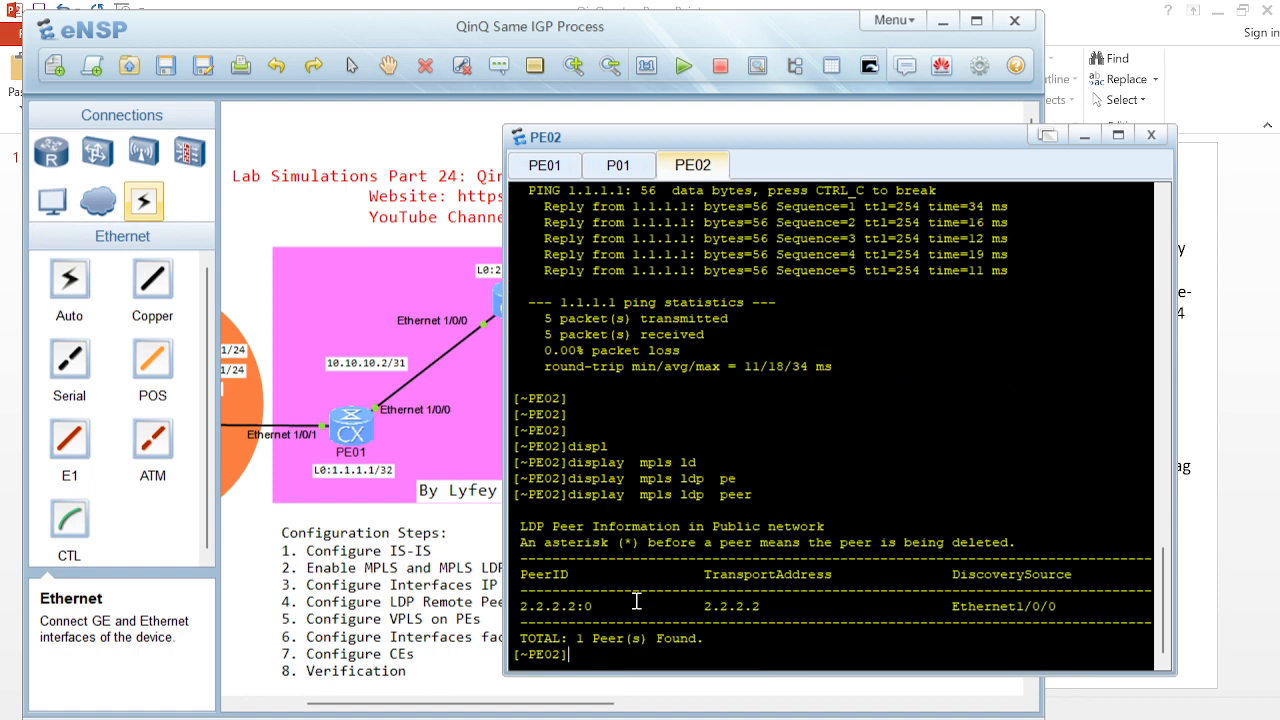
Open the P01 console from the topology and display its MPLS LDP peers
{"action": "left_click", "coordinate": [488, 394]}
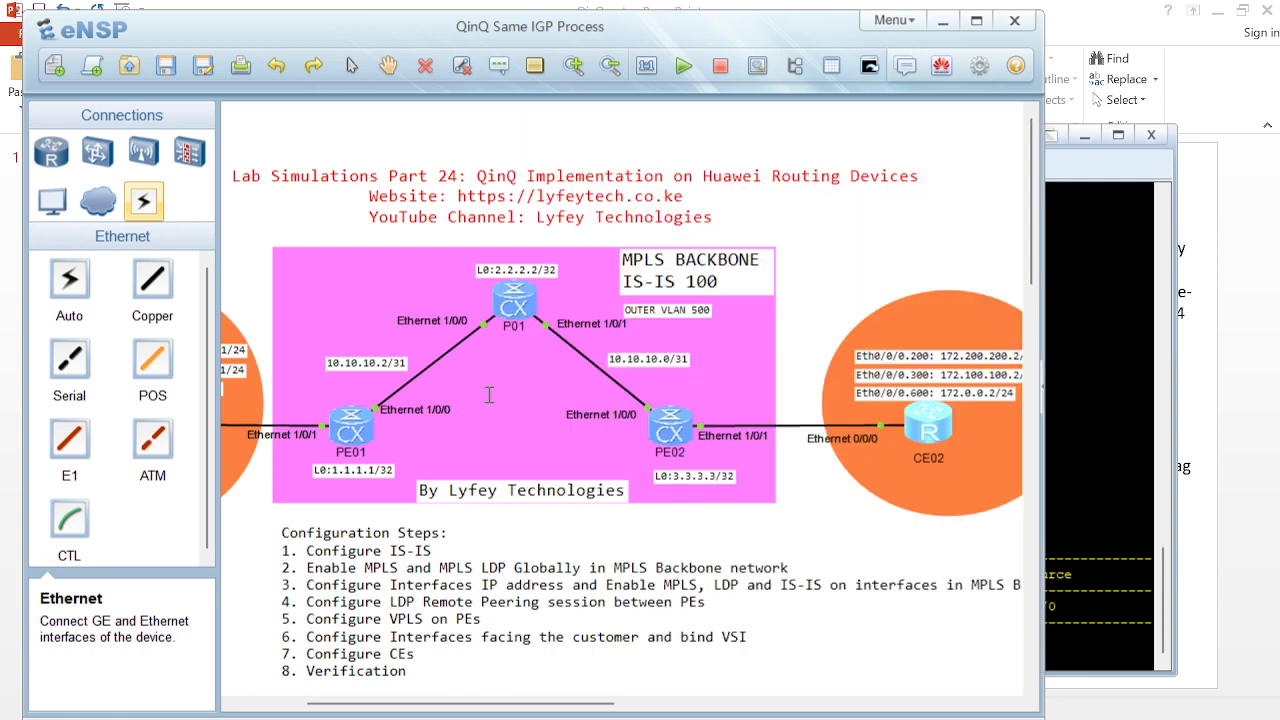
{"action": "double_click", "coordinate": [527, 302]}
{"action": "key", "text": "Return"}
{"action": "key", "text": "Return"}
{"action": "type", "text": "displ"}
{"action": "key", "text": "Tab"}
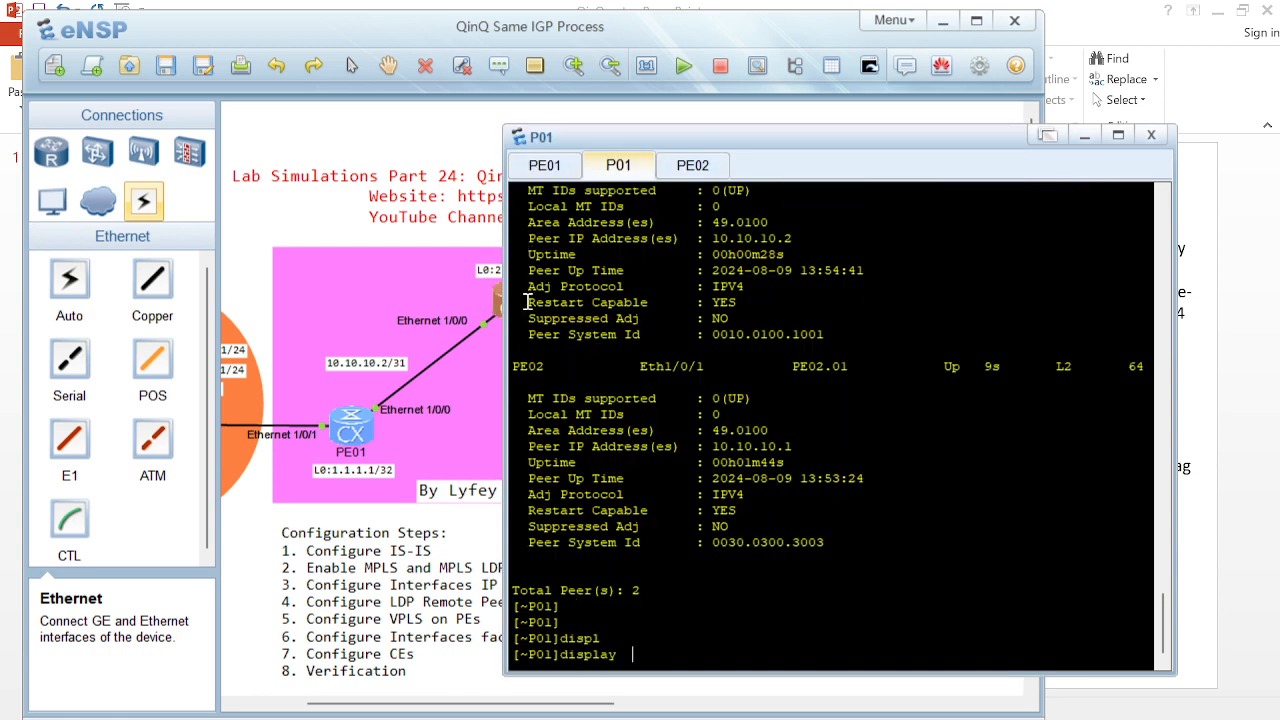
{"action": "type", "text": "mpls ld"}
{"action": "key", "text": "Tab"}
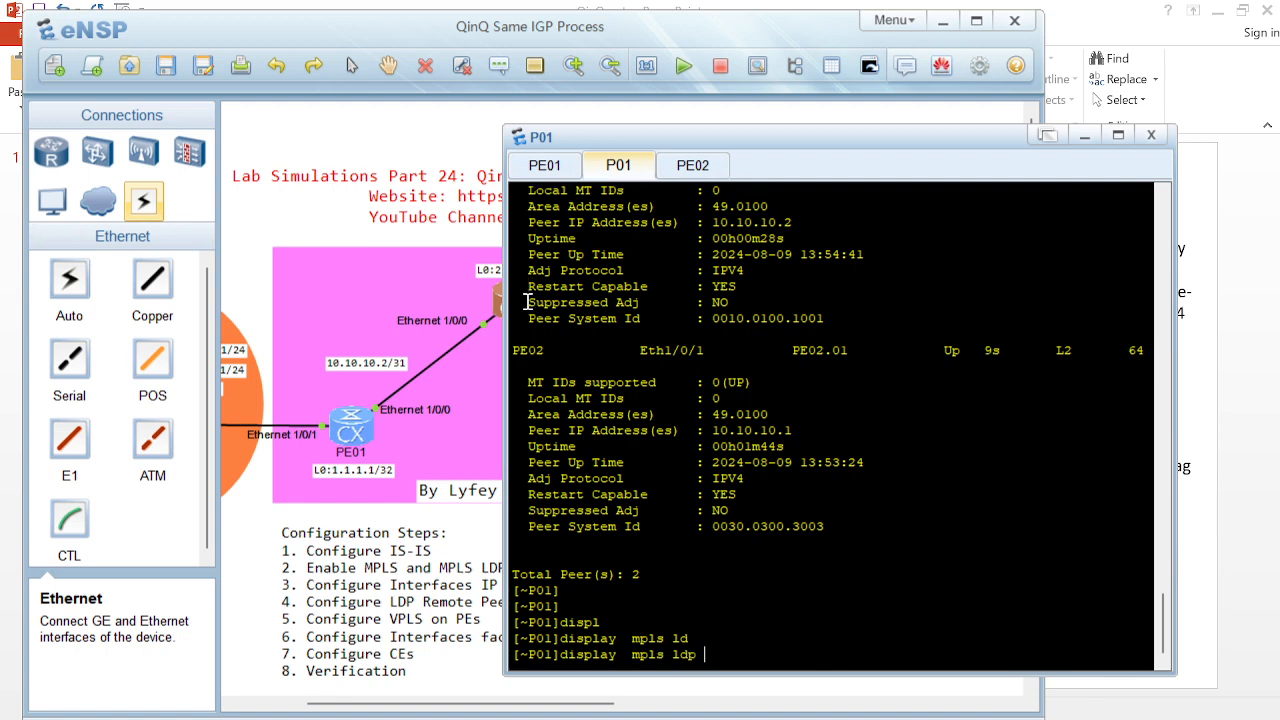
{"action": "key", "text": "Tab"}
{"action": "key", "text": "BackSpace"}
{"action": "key", "text": "BackSpace"}
{"action": "key", "text": "BackSpace"}
{"action": "key", "text": "BackSpace"}
{"action": "key", "text": "BackSpace"}
{"action": "key", "text": "BackSpace"}
{"action": "type", "text": "pe"}
{"action": "key", "text": "Tab"}
{"action": "key", "text": "Return"}
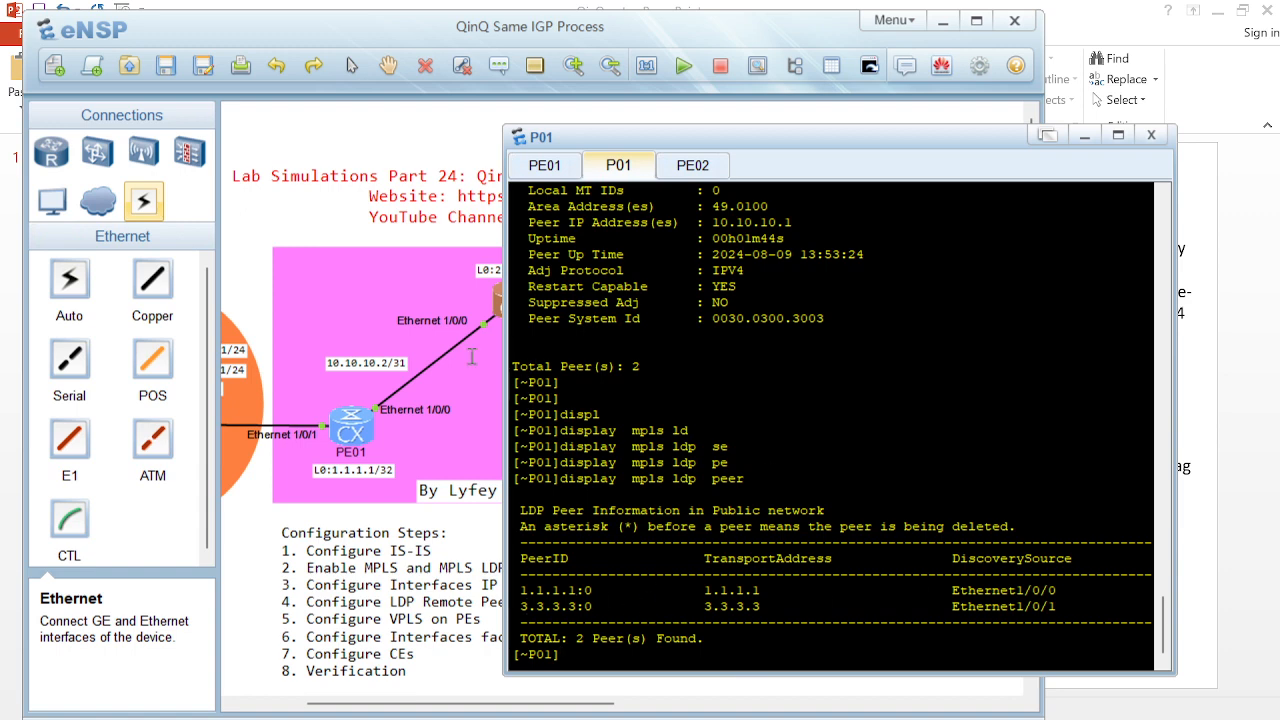
{"action": "left_click", "coordinate": [362, 290]}
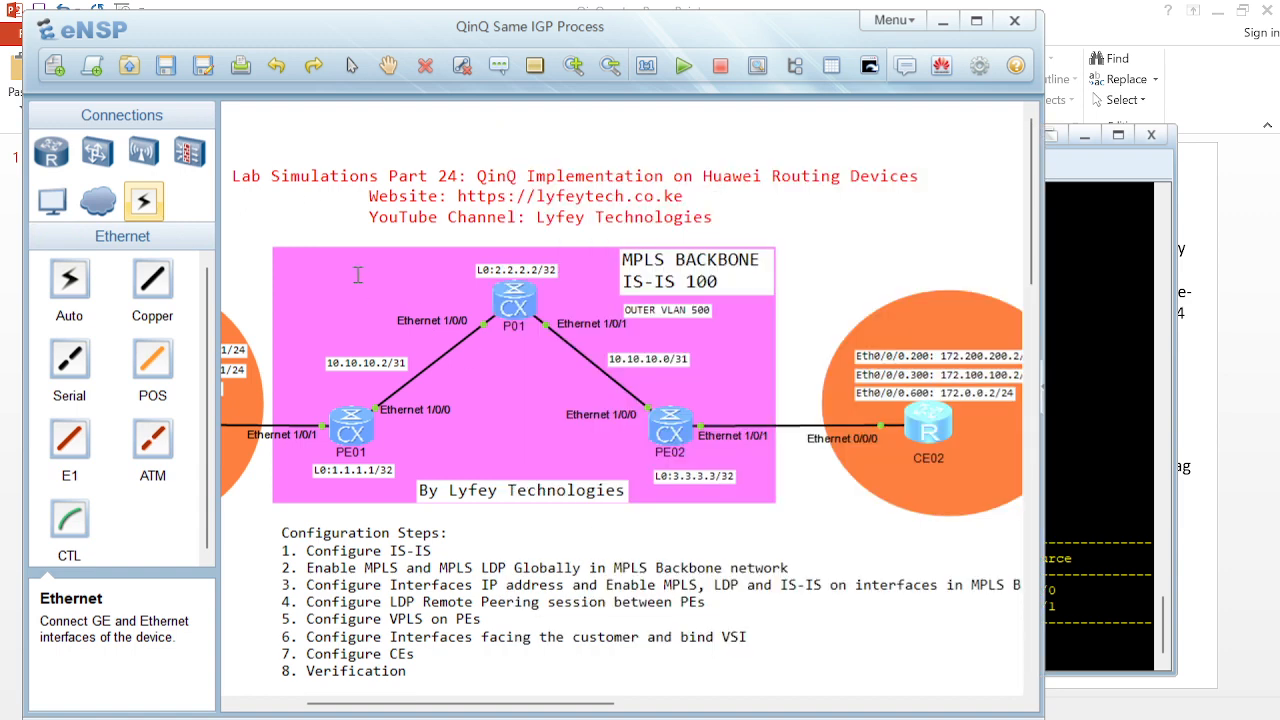
{"action": "left_click", "coordinate": [306, 208]}
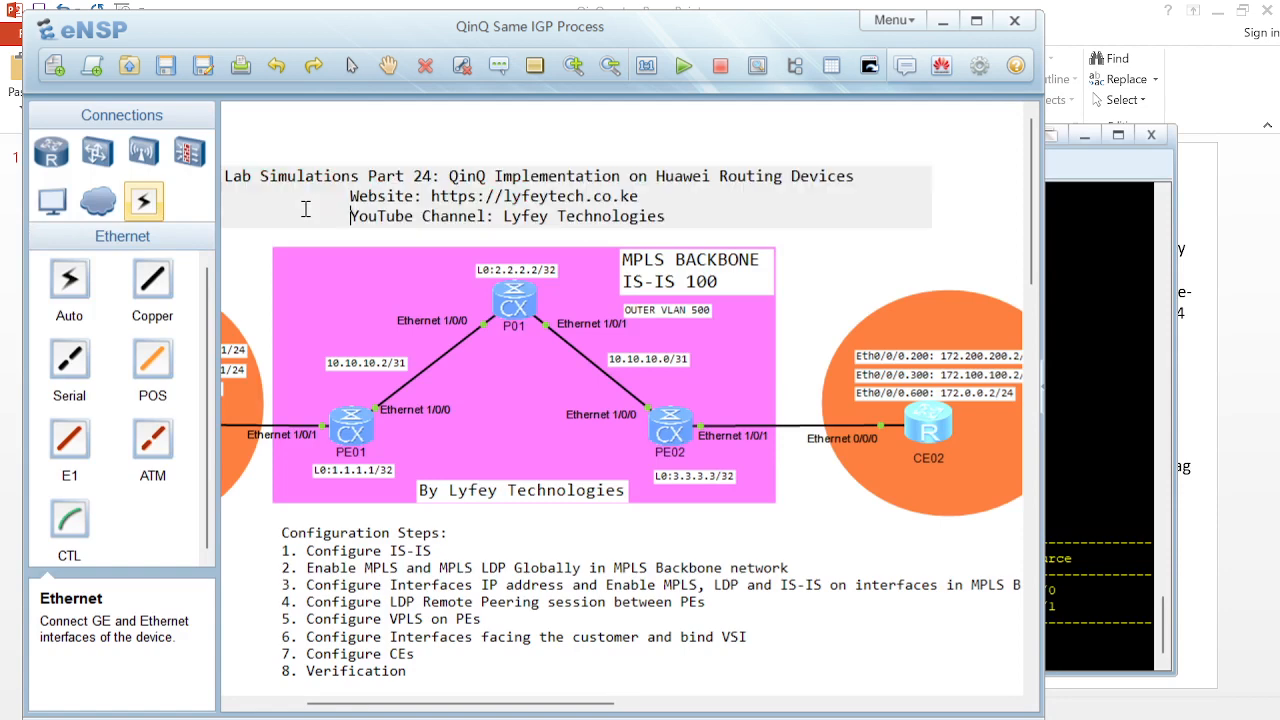
{"action": "left_click", "coordinate": [350, 430]}
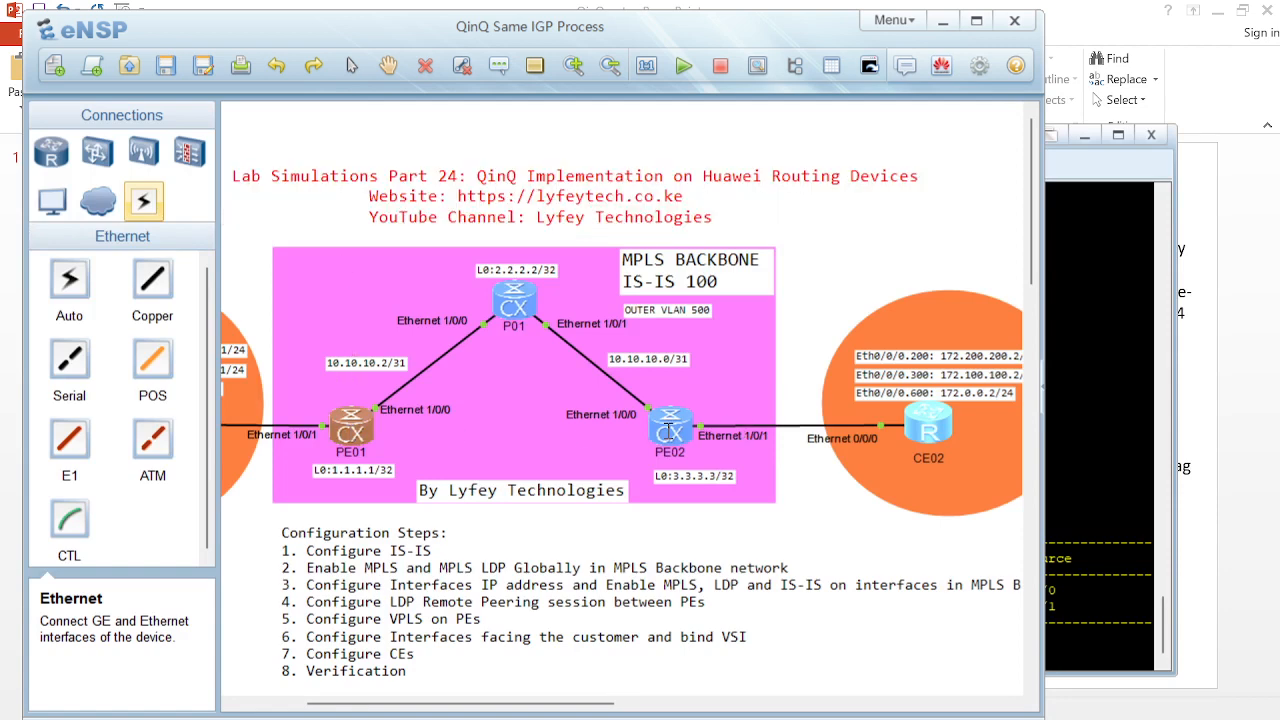
{"action": "left_click", "coordinate": [668, 427]}
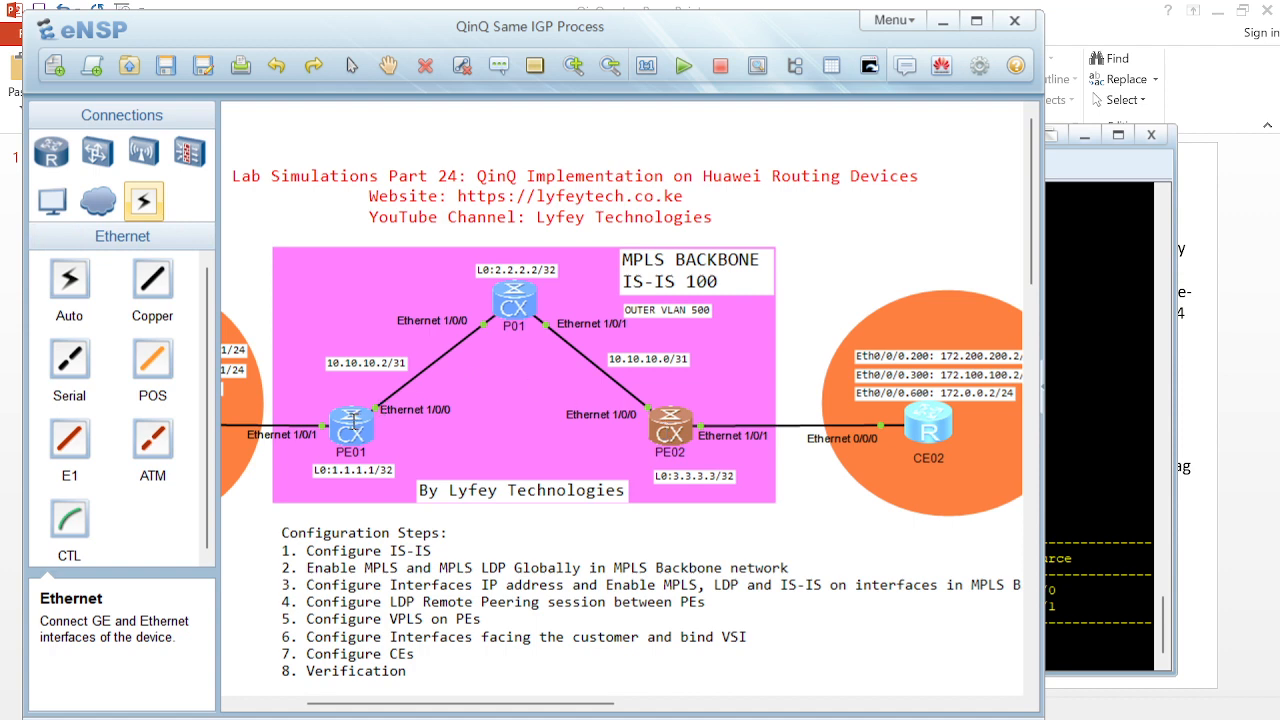
Open the PE01 console beside the topology and create the MPLS LDP remote peer named 3.3.3.3
{"action": "double_click", "coordinate": [352, 422]}
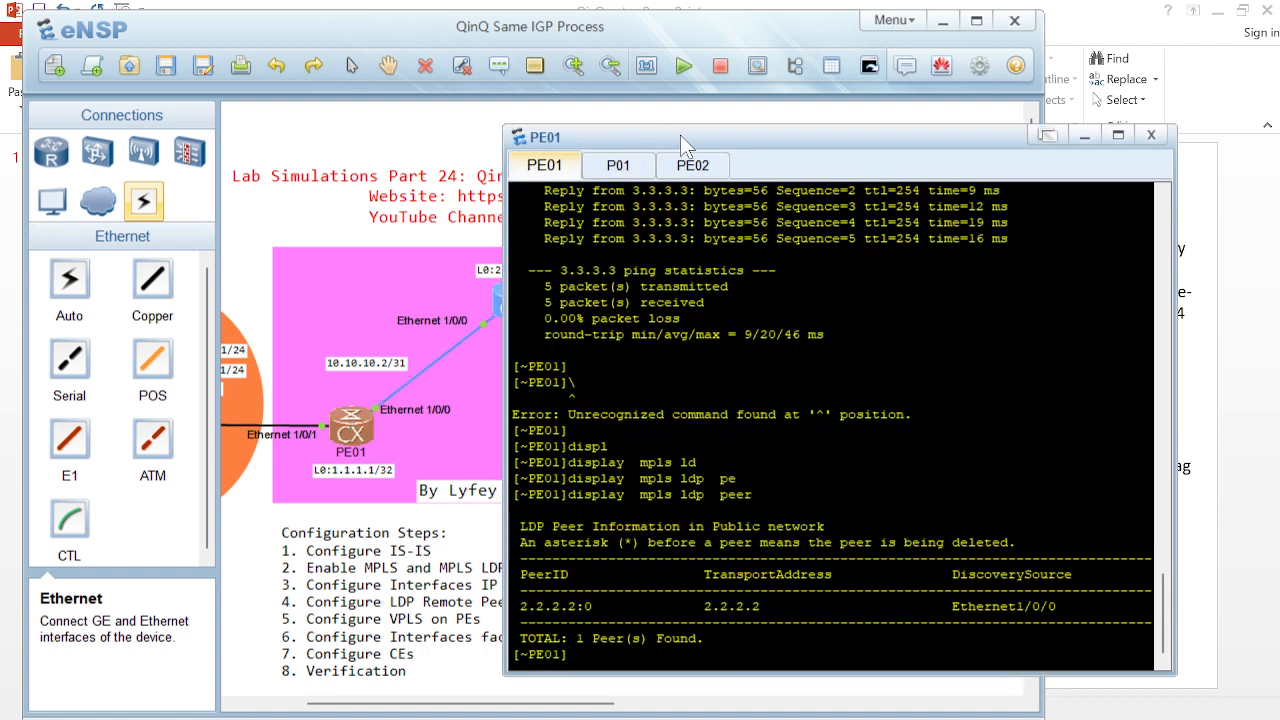
{"action": "left_click_drag", "start_coordinate": [685, 138], "coordinate": [1041, 118]}
{"action": "key", "text": "Return"}
{"action": "key", "text": "Return"}
{"action": "key", "text": "Return"}
{"action": "type", "text": "mpls "}
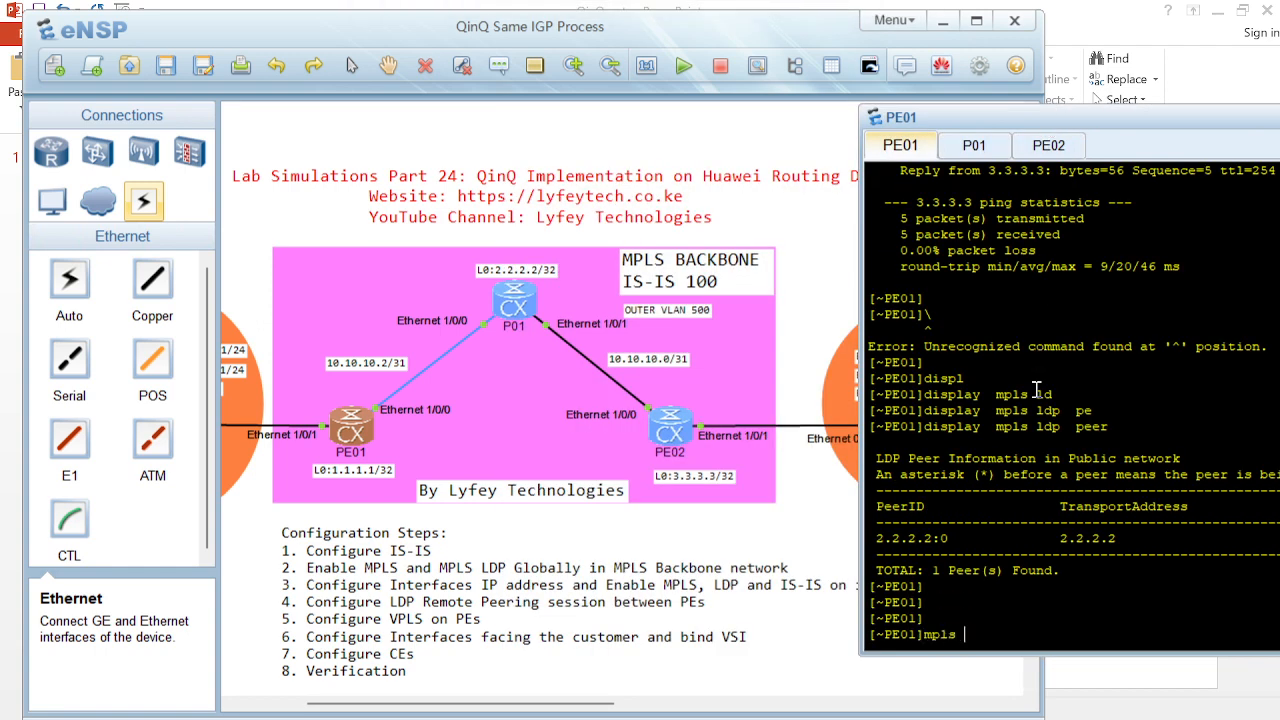
{"action": "type", "text": "ld"}
{"action": "key", "text": "Tab"}
{"action": "type", "text": "re"}
{"action": "key", "text": "Tab"}
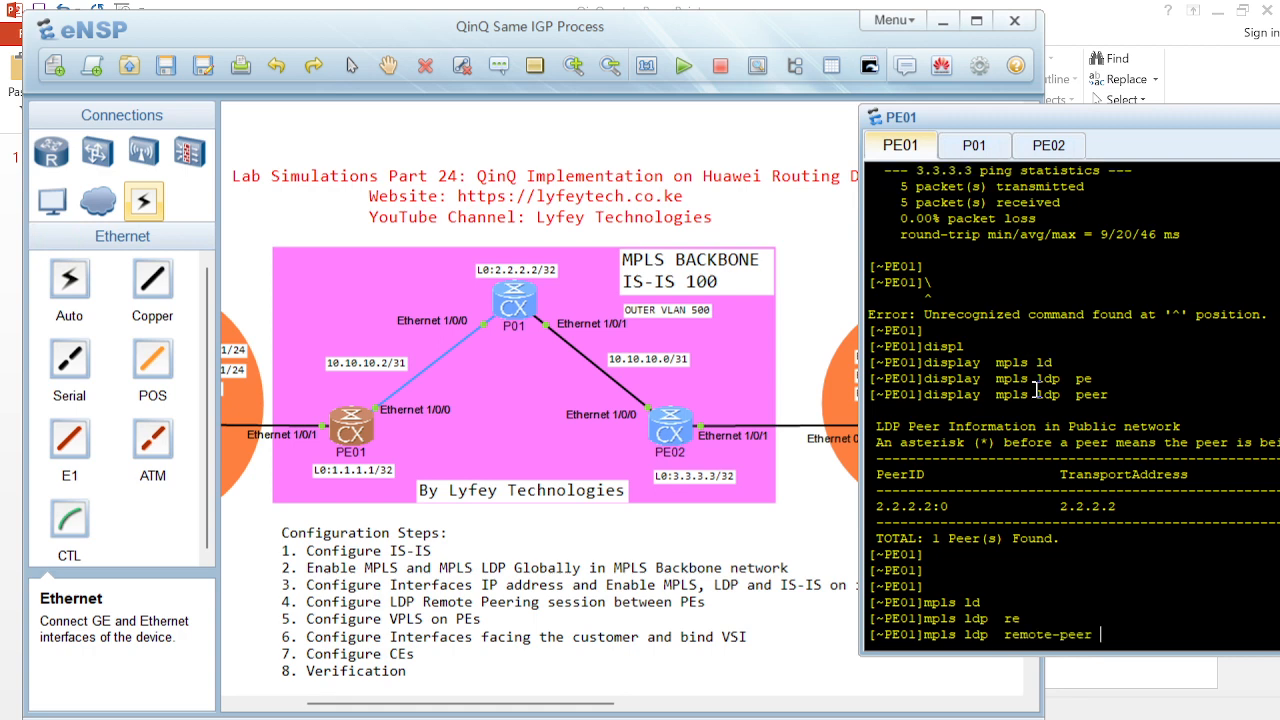
{"action": "type", "text": "?"}
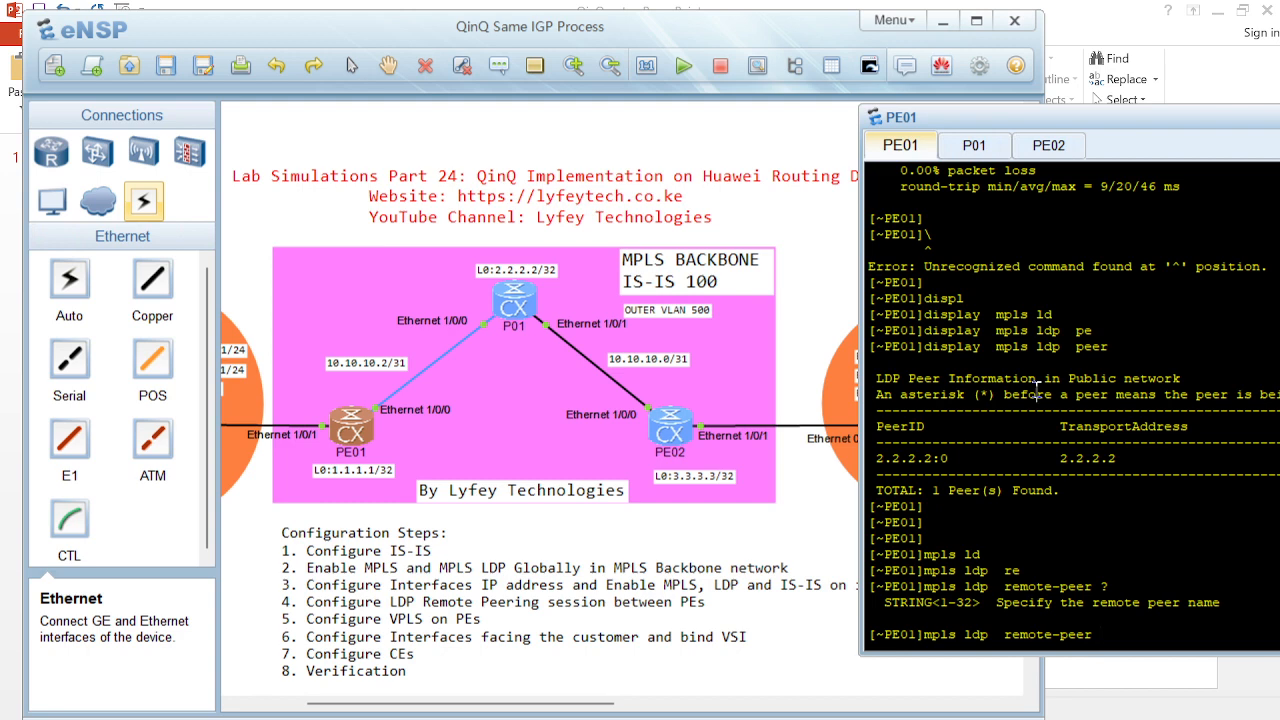
{"action": "type", "text": "3.3.3.3."}
{"action": "key", "text": "Return"}
Set the remote IP of PE01's LDP remote peer to 3.3.3.3, commit it and return to the system view
{"action": "type", "text": "re"}
{"action": "key", "text": "Tab"}
{"action": "key", "text": "Tab"}
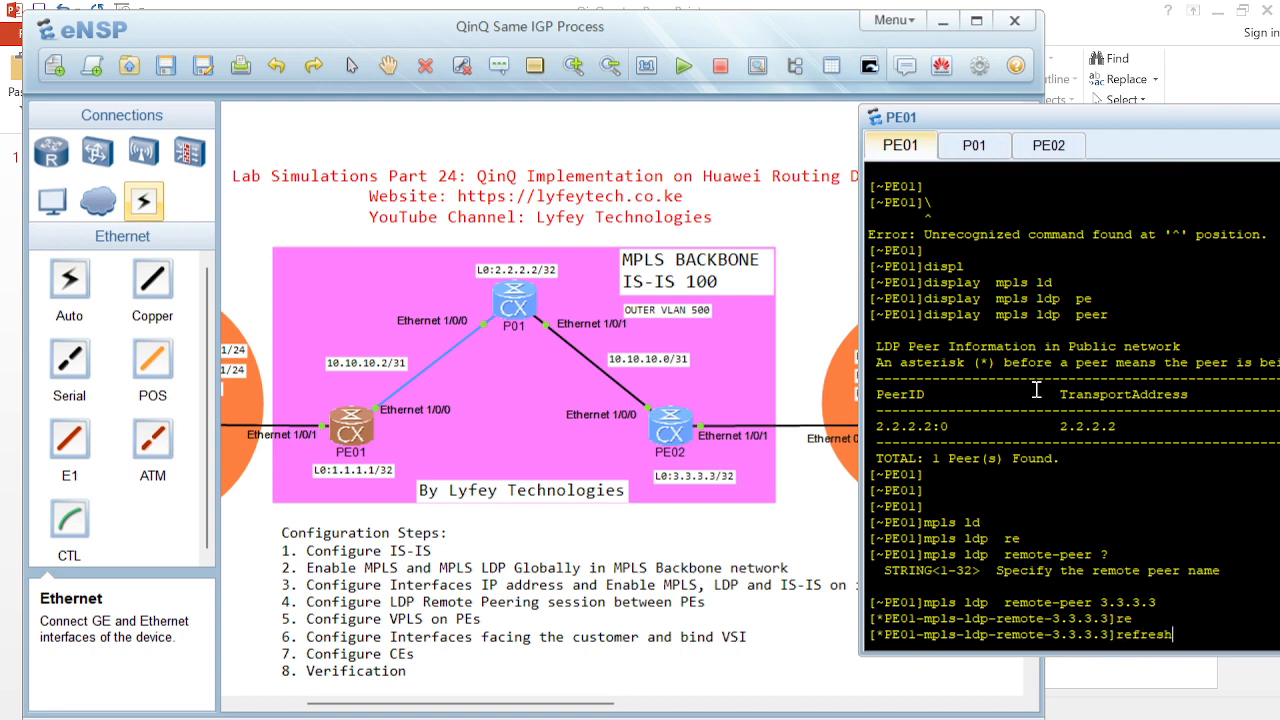
{"action": "type", "text": "3.3.3.3]remote-ip 3.3.3.3"}
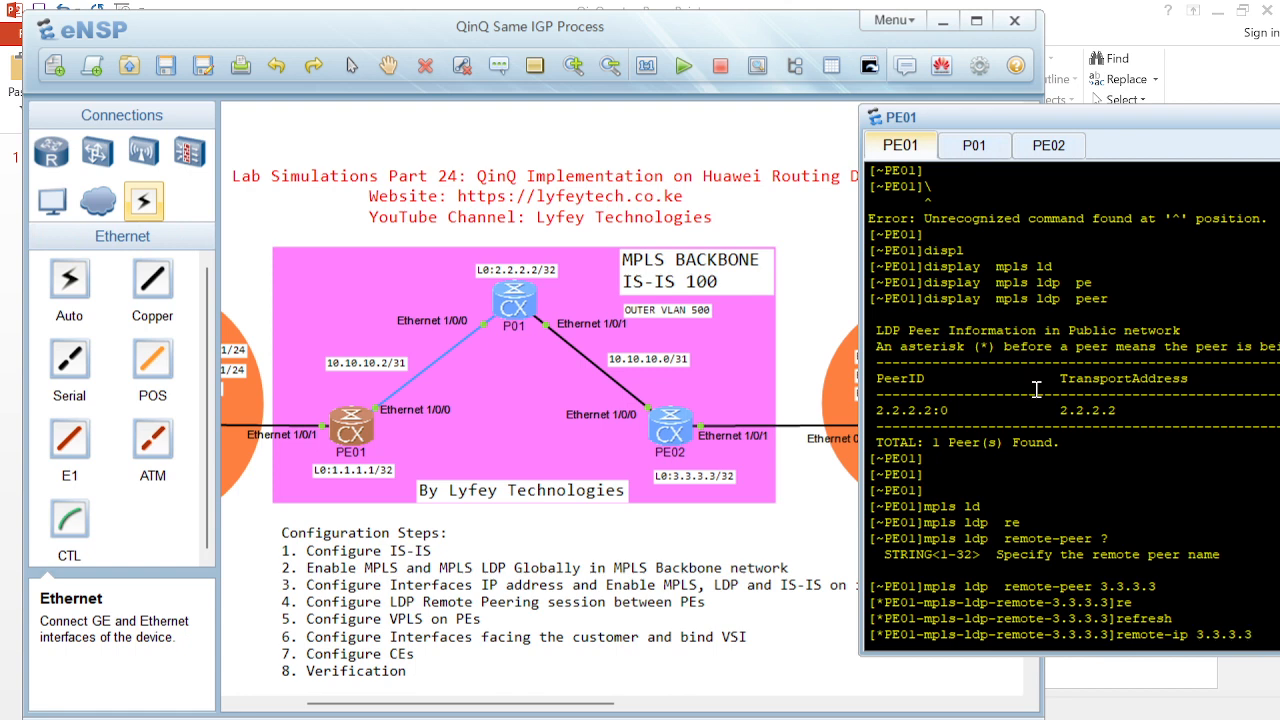
{"action": "key", "text": "Return"}
{"action": "type", "text": "commit"}
{"action": "key", "text": "Return"}
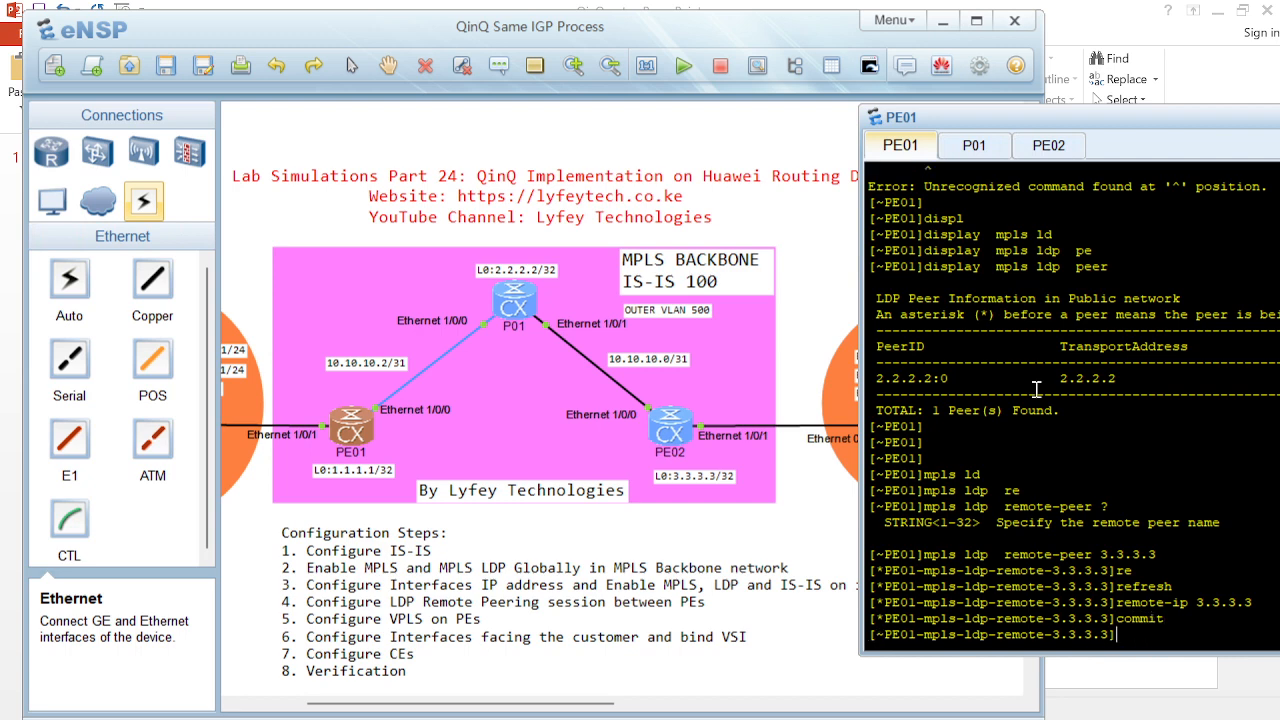
{"action": "type", "text": "quit"}
{"action": "key", "text": "Return"}
{"action": "key", "text": "Return"}
{"action": "key", "text": "Return"}
Display the MPLS LDP remote-peer information on PE01 and check the entity status
{"action": "type", "text": "displ"}
{"action": "key", "text": "Return"}
{"action": "type", "text": "dis"}
{"action": "key", "text": "Tab"}
{"action": "type", "text": "mpls "}
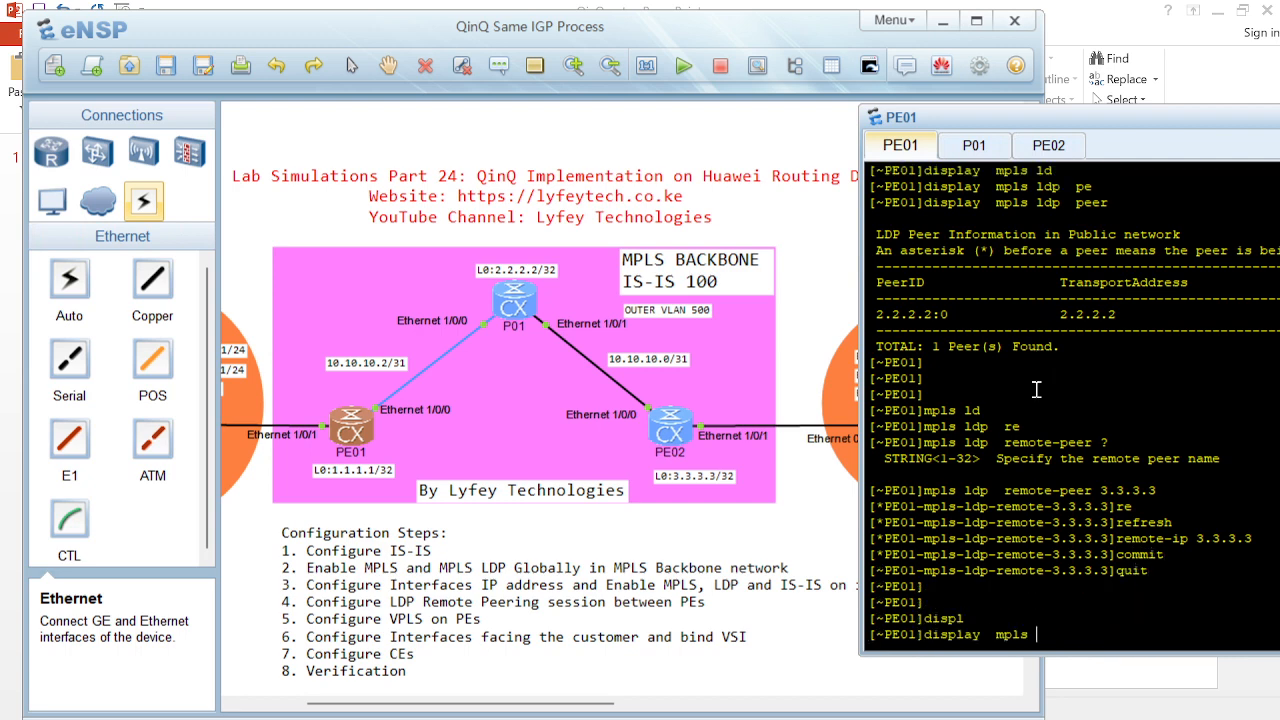
{"action": "type", "text": "ld"}
{"action": "key", "text": "Tab"}
{"action": "type", "text": "re"}
{"action": "key", "text": "Tab"}
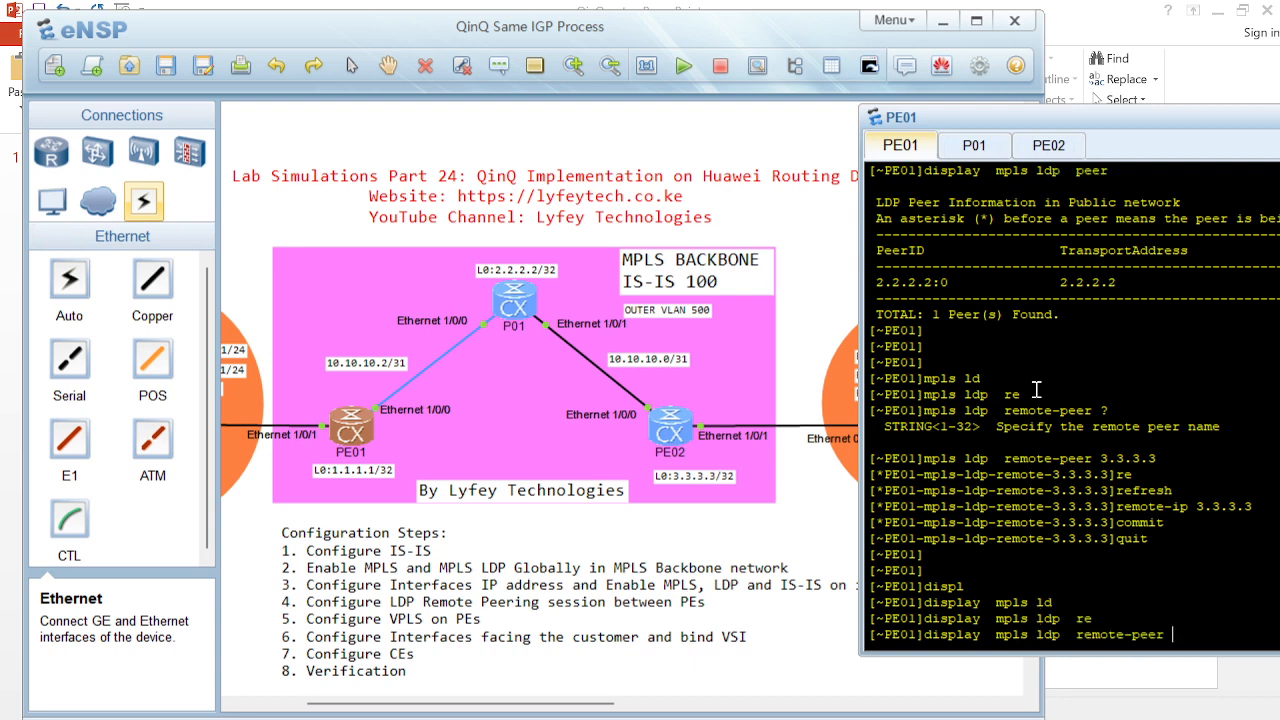
{"action": "key", "text": "Return"}
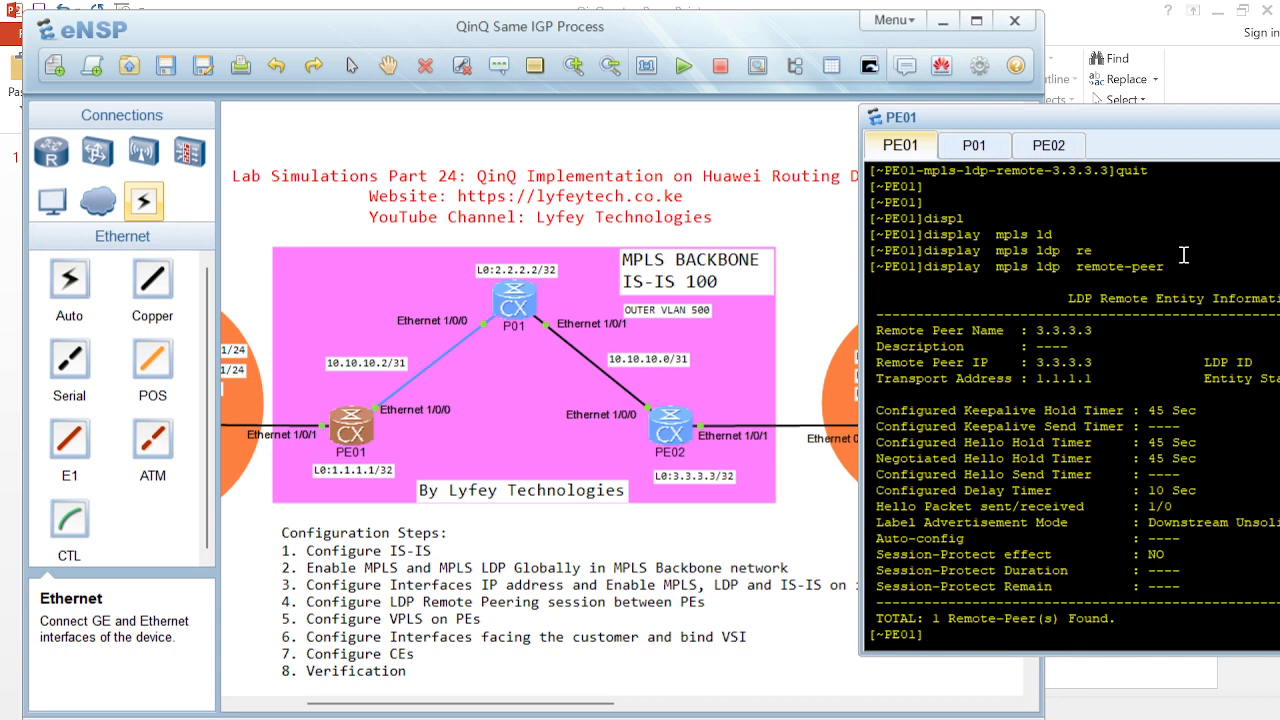
{"action": "left_click_drag", "start_coordinate": [1121, 125], "coordinate": [941, 133]}
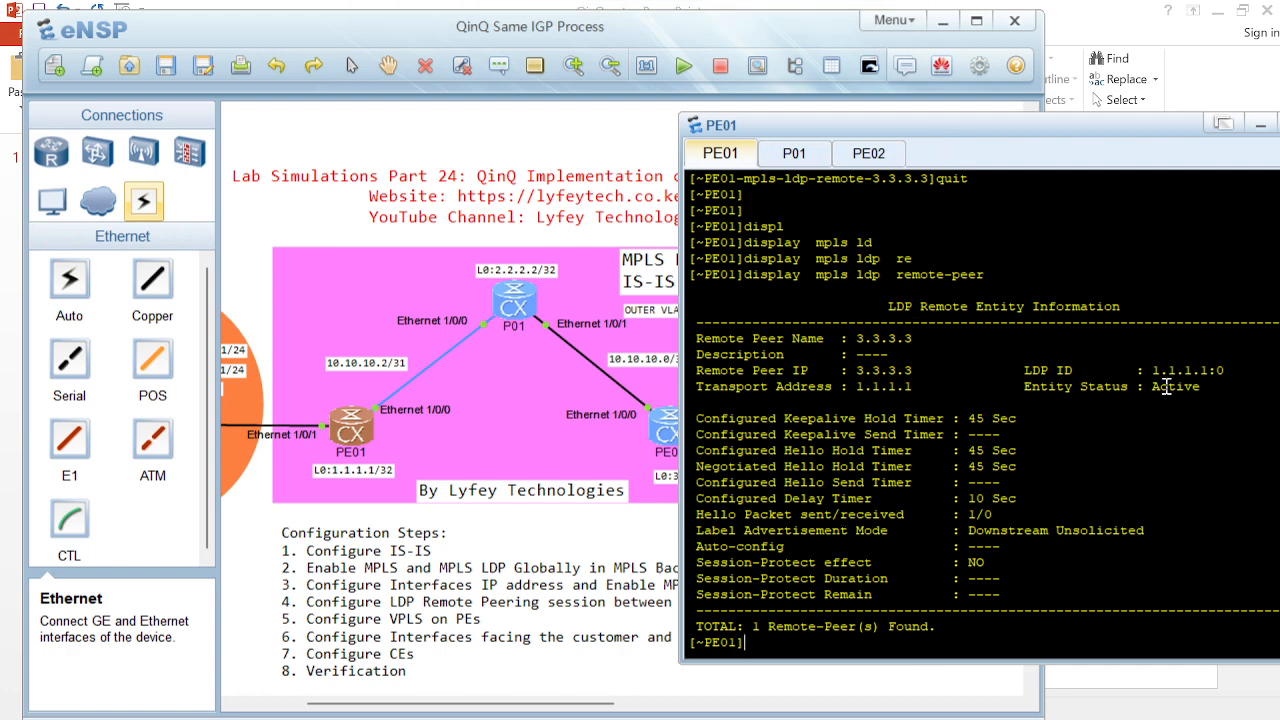
{"action": "left_click_drag", "start_coordinate": [1163, 387], "coordinate": [1177, 397]}
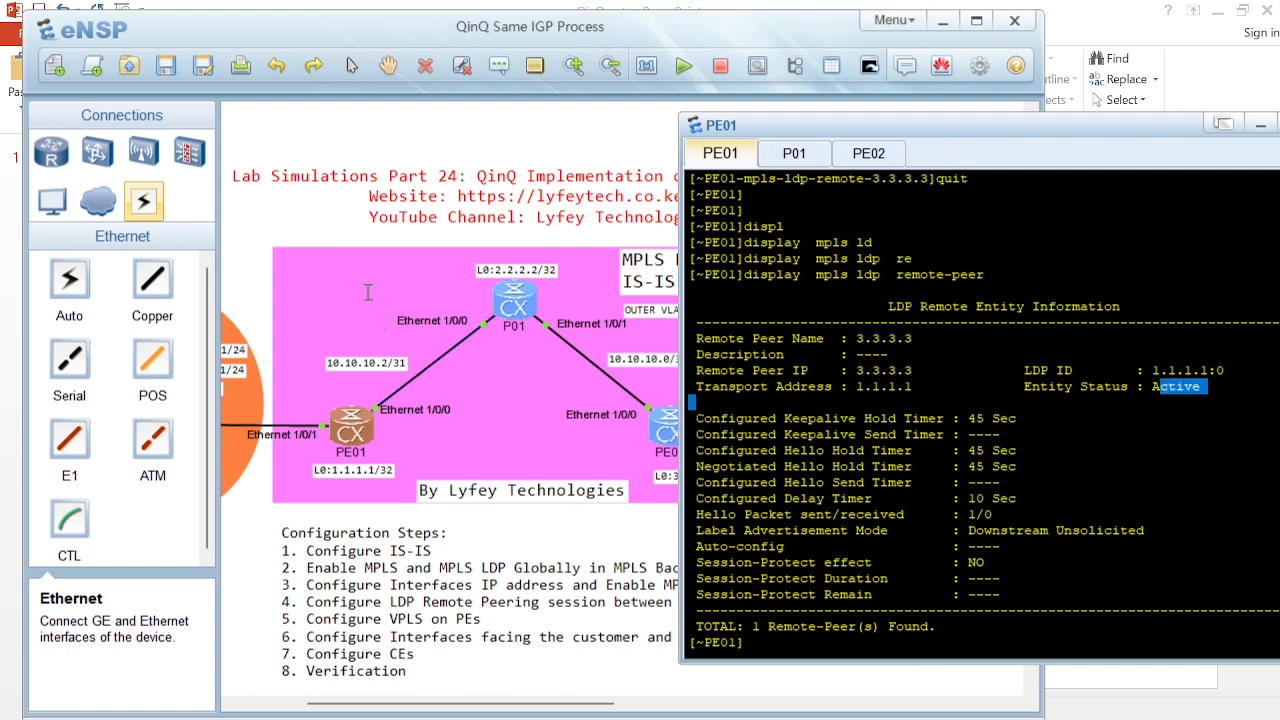
Open the PE02 console from the topology and create the MPLS LDP remote peer named 1.1.1.1
{"action": "left_click", "coordinate": [320, 234]}
{"action": "double_click", "coordinate": [688, 418]}
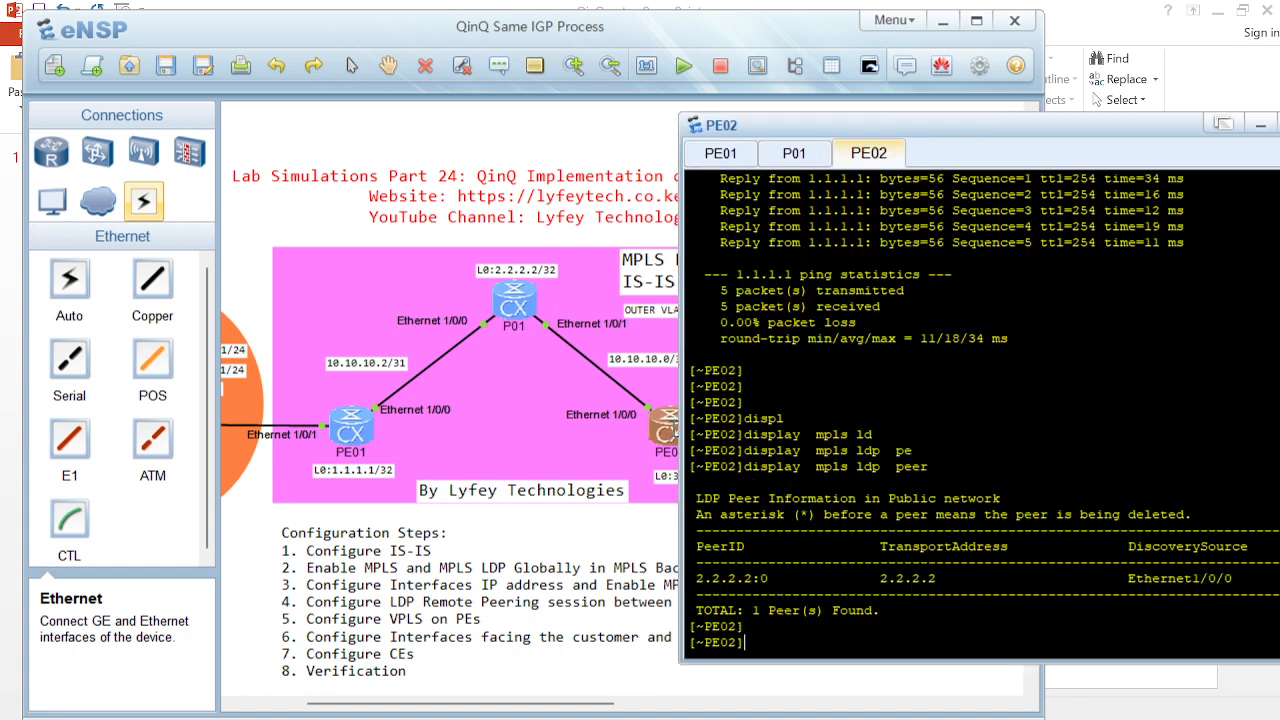
{"action": "type", "text": "mpls "}
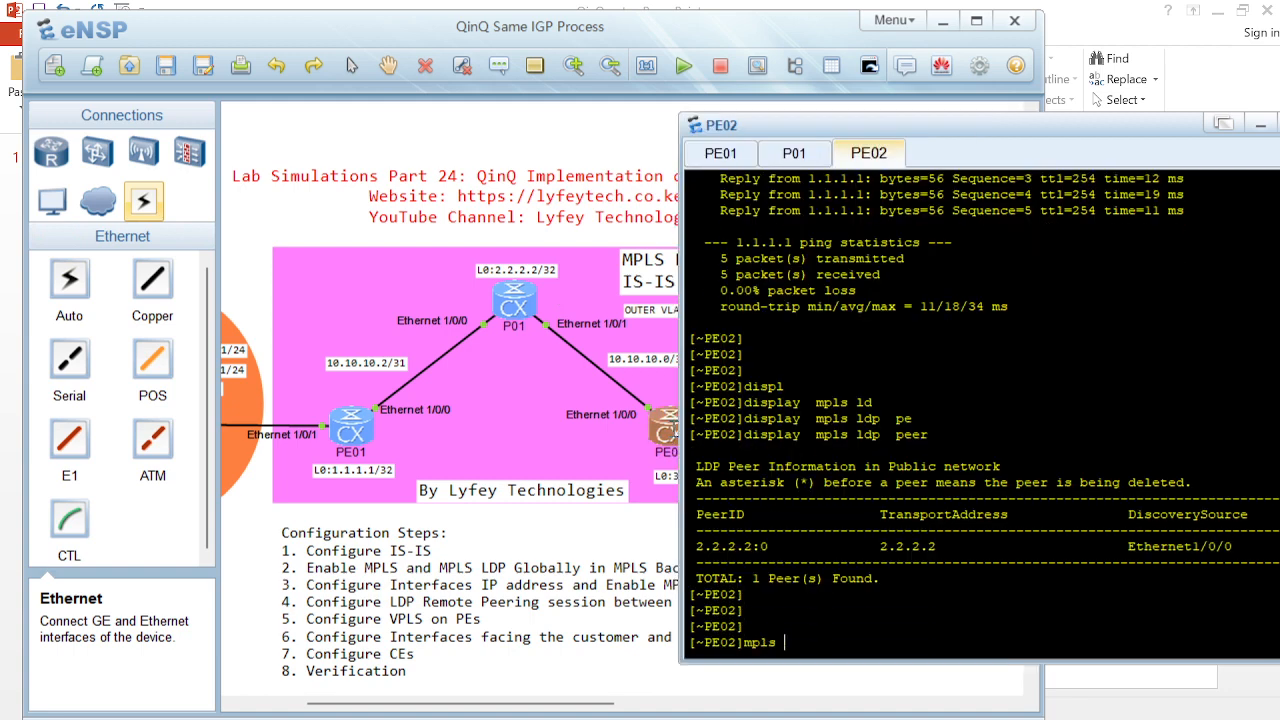
{"action": "type", "text": "ld"}
{"action": "key", "text": "Tab"}
{"action": "type", "text": "re"}
{"action": "key", "text": "Tab"}
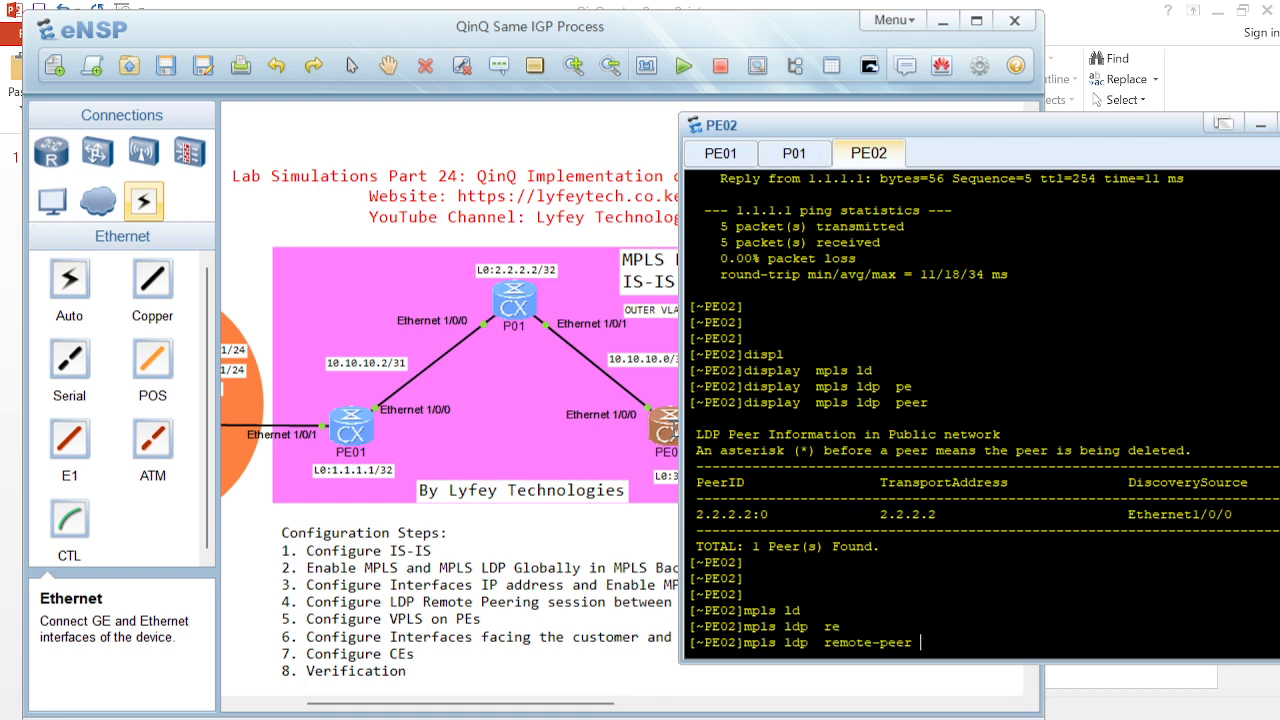
{"action": "type", "text": "1.1.1.1"}
{"action": "key", "text": "Return"}
Set the remote IP of PE02's LDP remote peer to 1.1.1.1, commit it and return to the system view
{"action": "type", "text": "remo"}
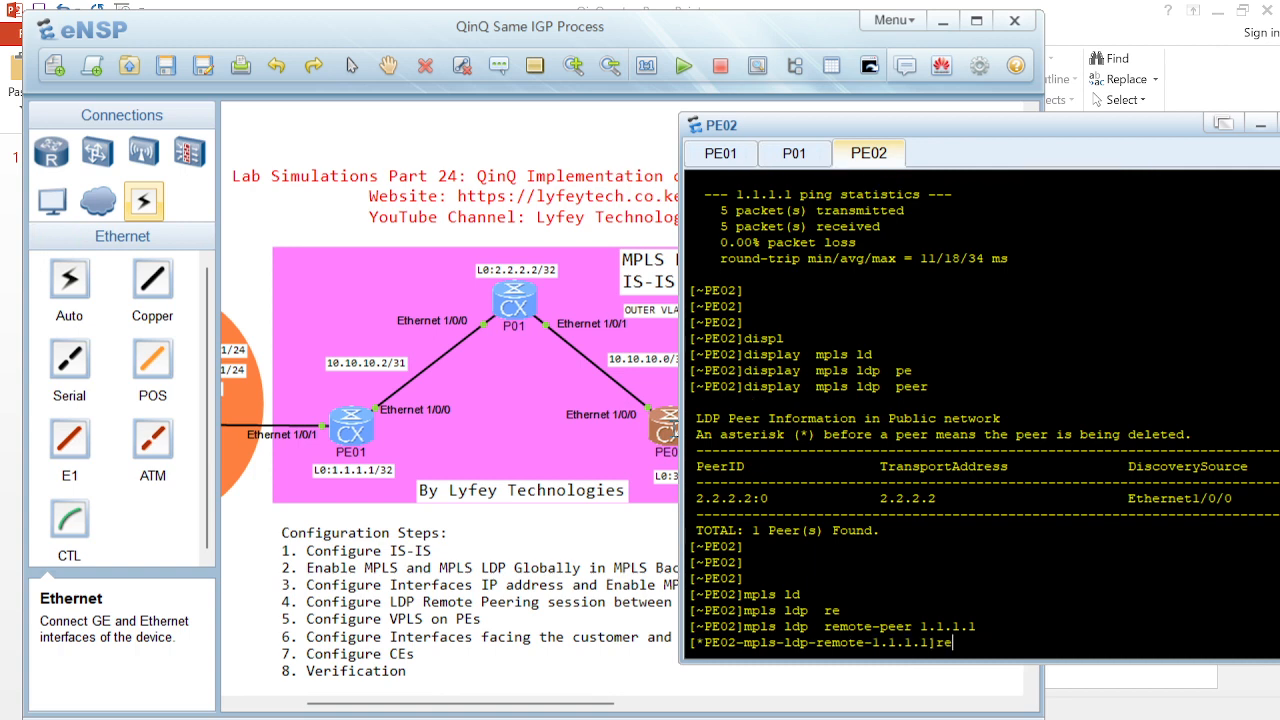
{"action": "key", "text": "Tab"}
{"action": "type", "text": "1.1.1.1"}
{"action": "key", "text": "Return"}
{"action": "type", "text": "commit"}
{"action": "key", "text": "Return"}
{"action": "type", "text": "qui"}
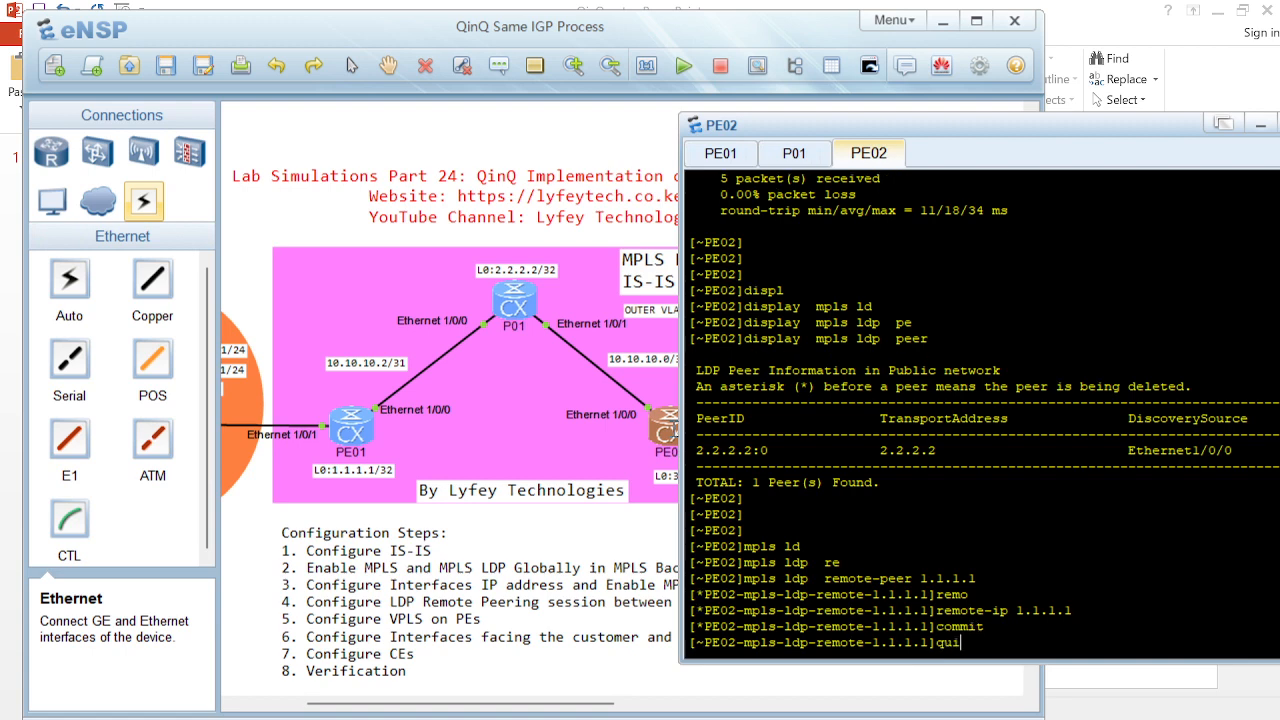
{"action": "type", "text": "t"}
{"action": "key", "text": "Return"}
{"action": "key", "text": "Return"}
{"action": "key", "text": "Return"}
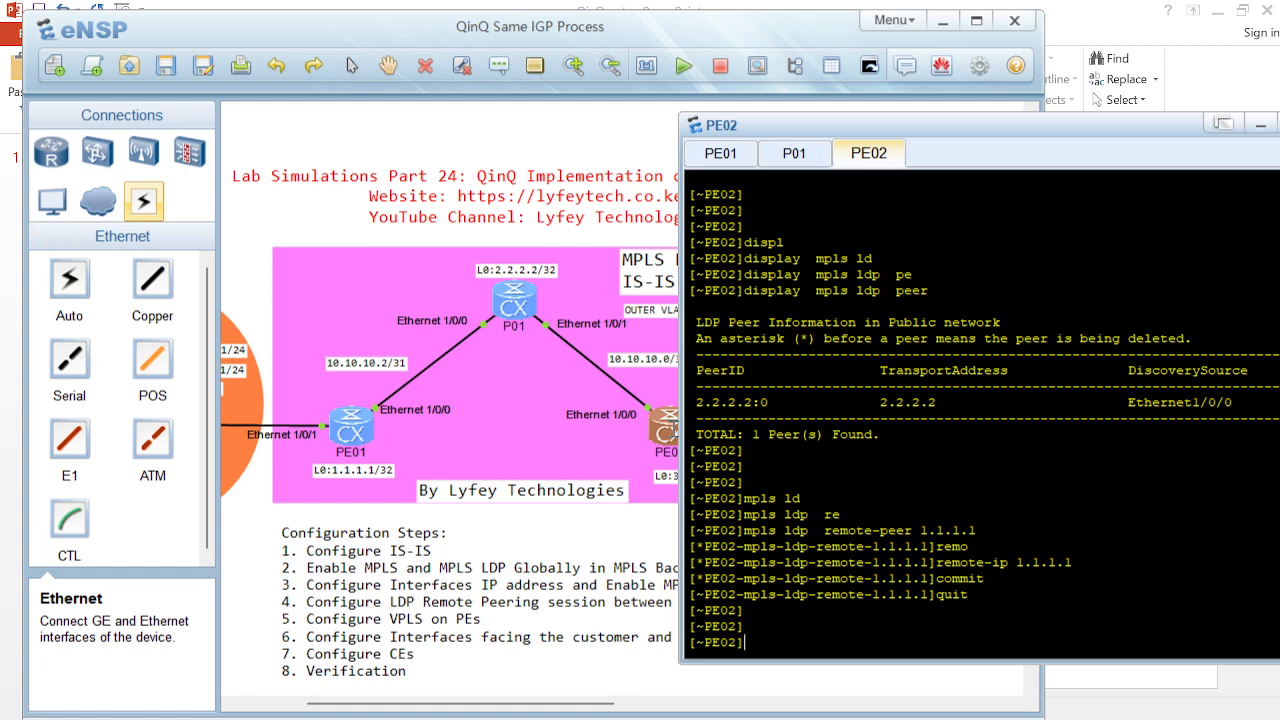
Display the MPLS LDP peers on PE02 and examine the discovery source of each peer
{"action": "type", "text": "displ"}
{"action": "key", "text": "Tab"}
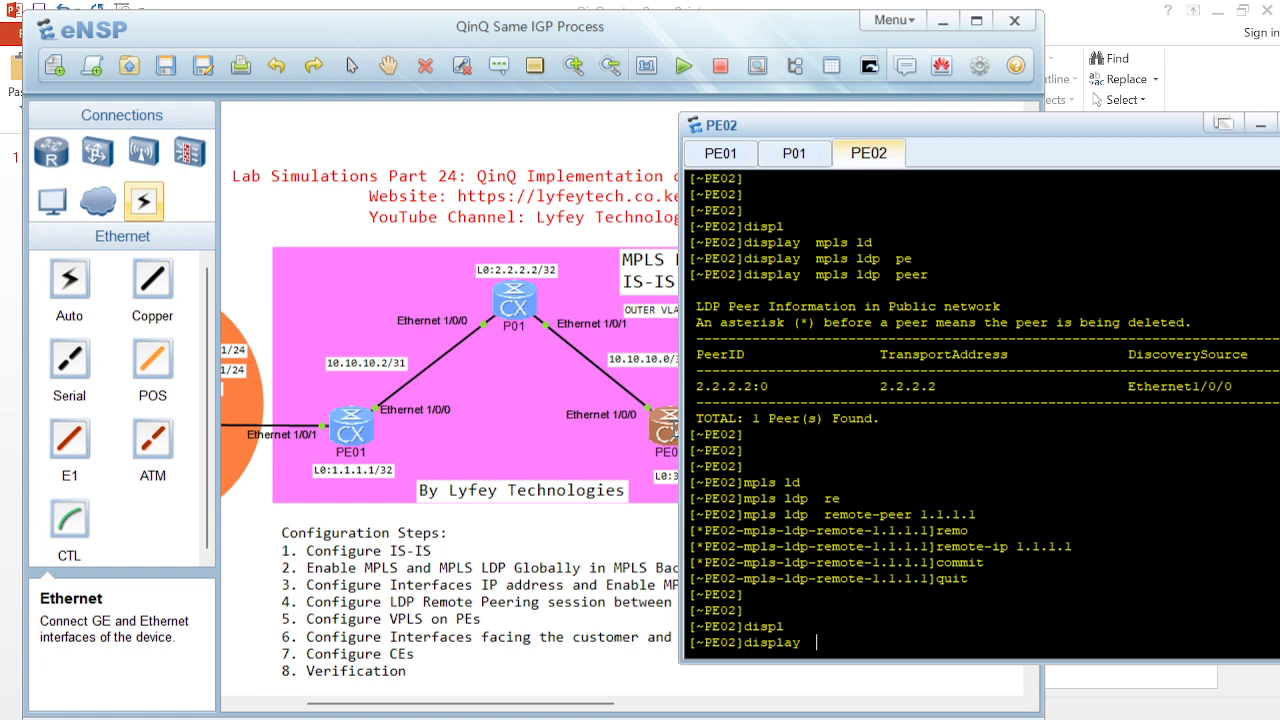
{"action": "type", "text": "mpls ld"}
{"action": "key", "text": "Tab"}
{"action": "type", "text": "pe"}
{"action": "key", "text": "Tab"}
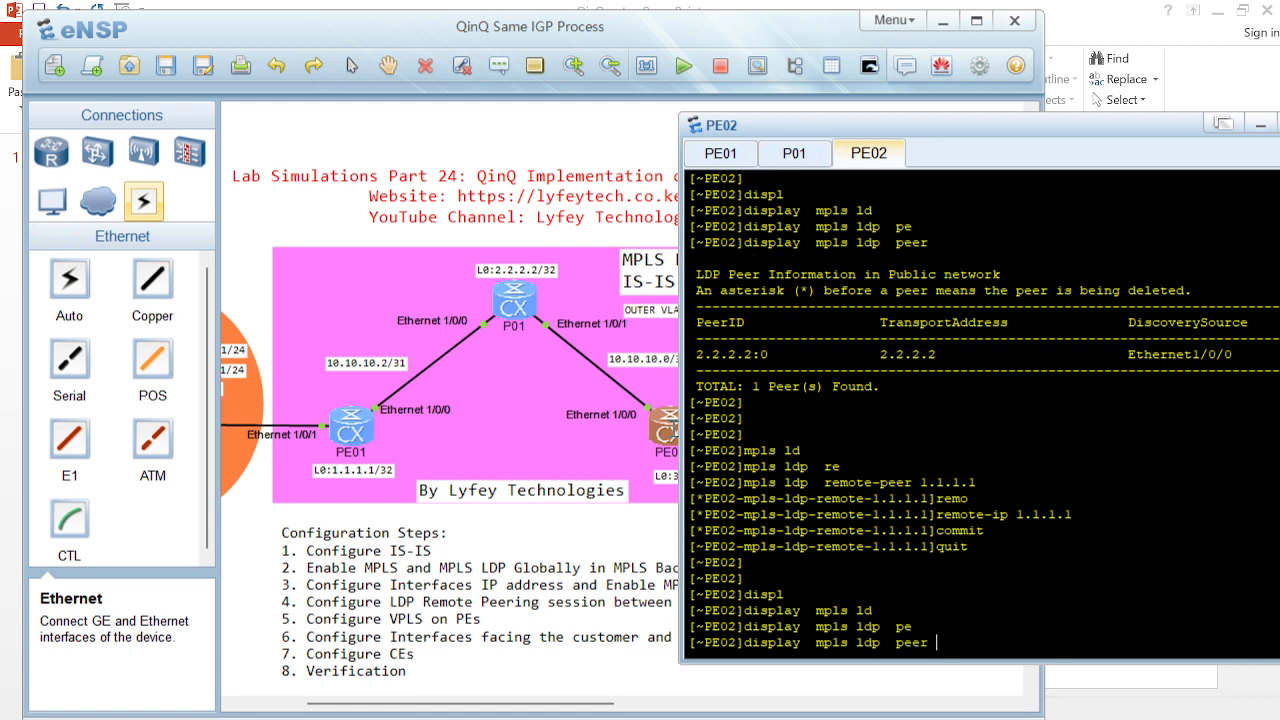
{"action": "key", "text": "Return"}
{"action": "left_click_drag", "start_coordinate": [935, 134], "coordinate": [646, 167]}
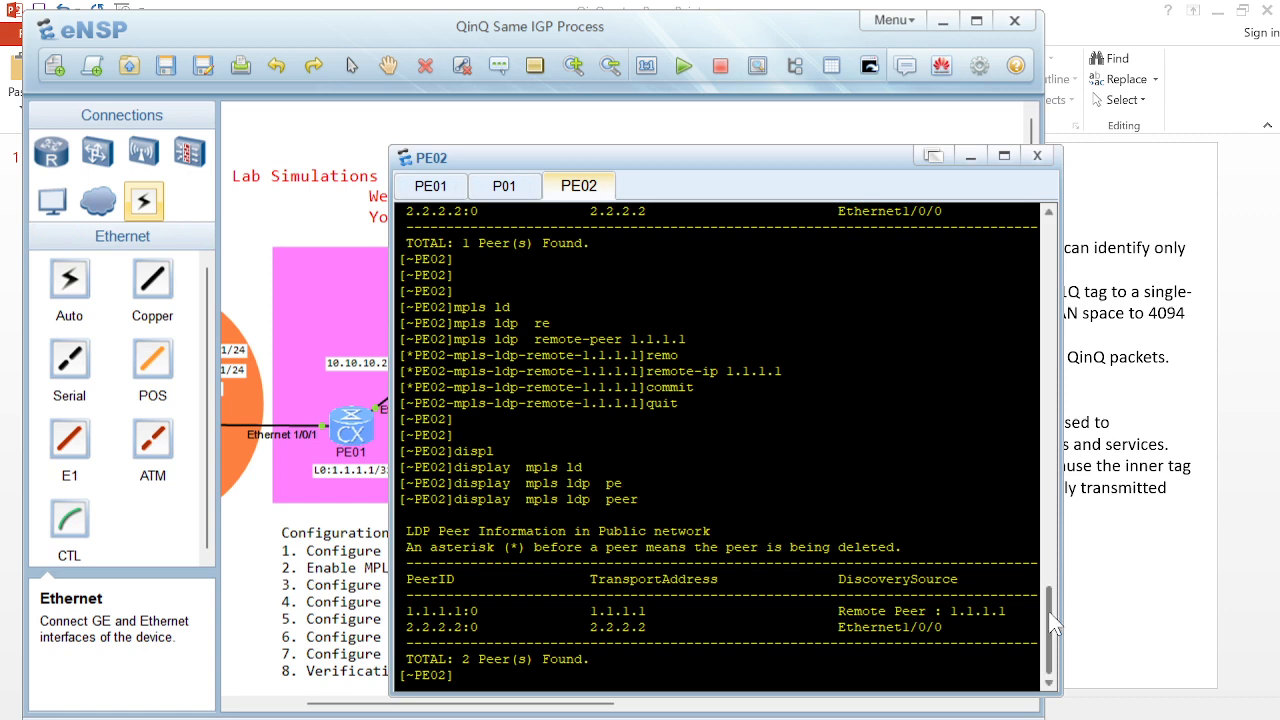
{"action": "scroll", "coordinate": [1053, 625], "scroll_direction": "up", "scroll_amount": 5}
{"action": "scroll", "coordinate": [1045, 655], "scroll_direction": "down", "scroll_amount": 5}
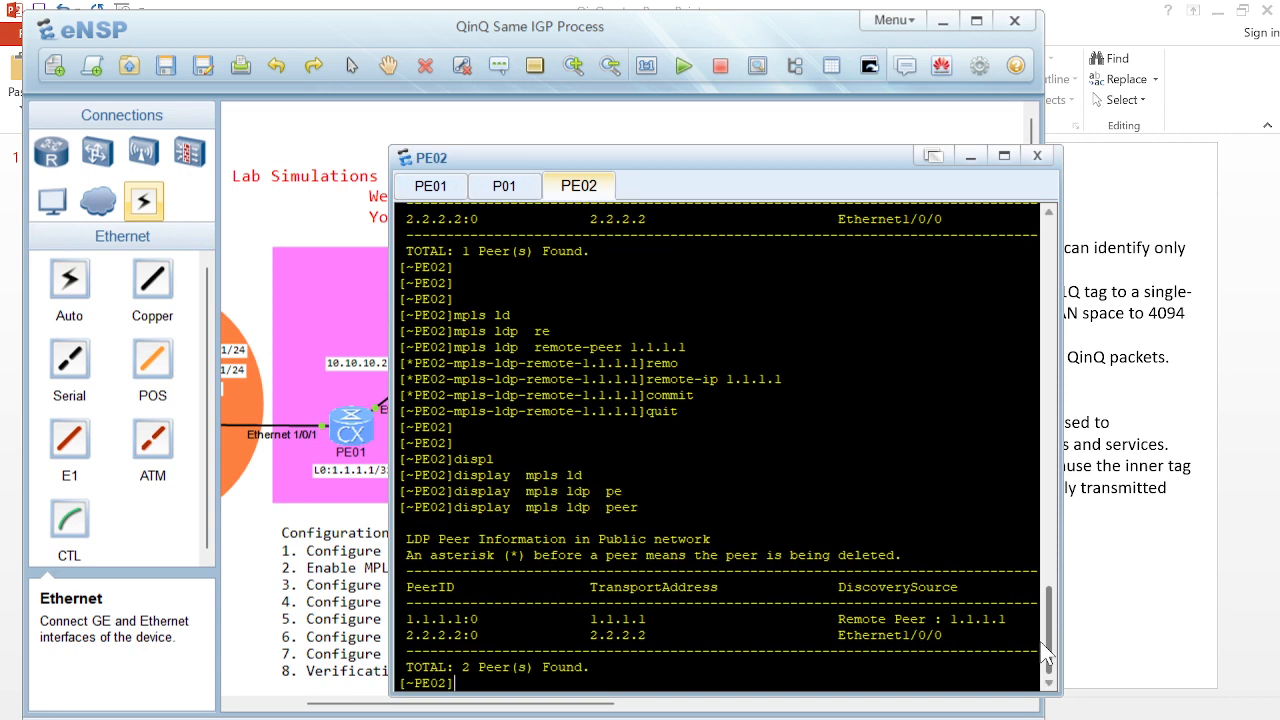
{"action": "left_click_drag", "start_coordinate": [838, 636], "coordinate": [944, 637]}
{"action": "left_click_drag", "start_coordinate": [838, 620], "coordinate": [963, 616]}
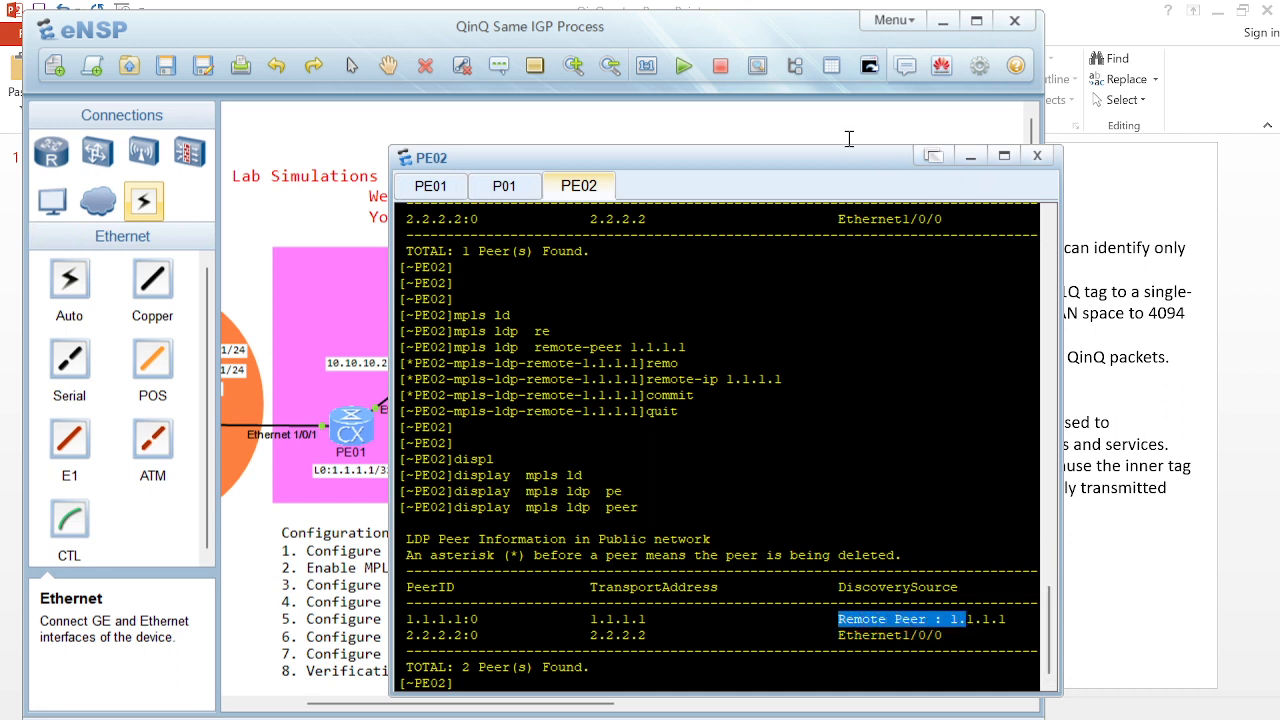
Return to the PE01 console and display its MPLS LDP remote-peer information again
{"action": "left_click", "coordinate": [431, 186]}
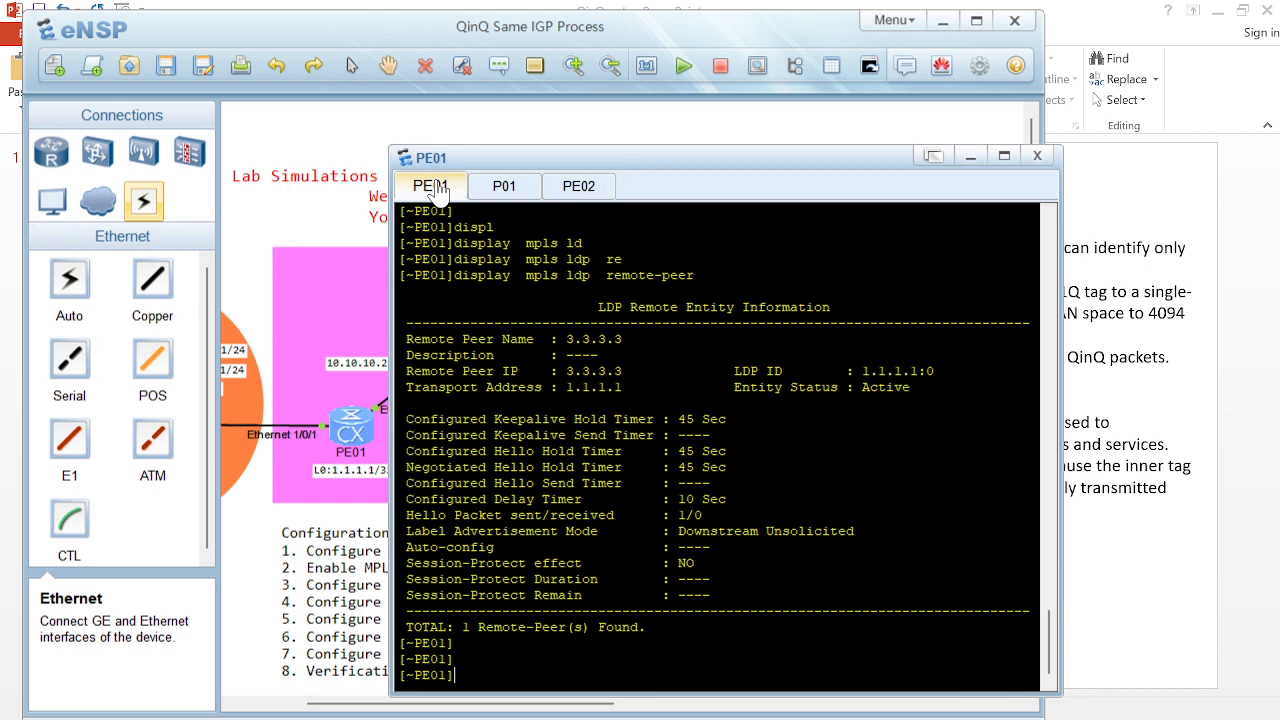
{"action": "key", "text": "Return"}
{"action": "type", "text": "displ"}
{"action": "key", "text": "Tab"}
{"action": "type", "text": "mpls ld"}
{"action": "key", "text": "Tab"}
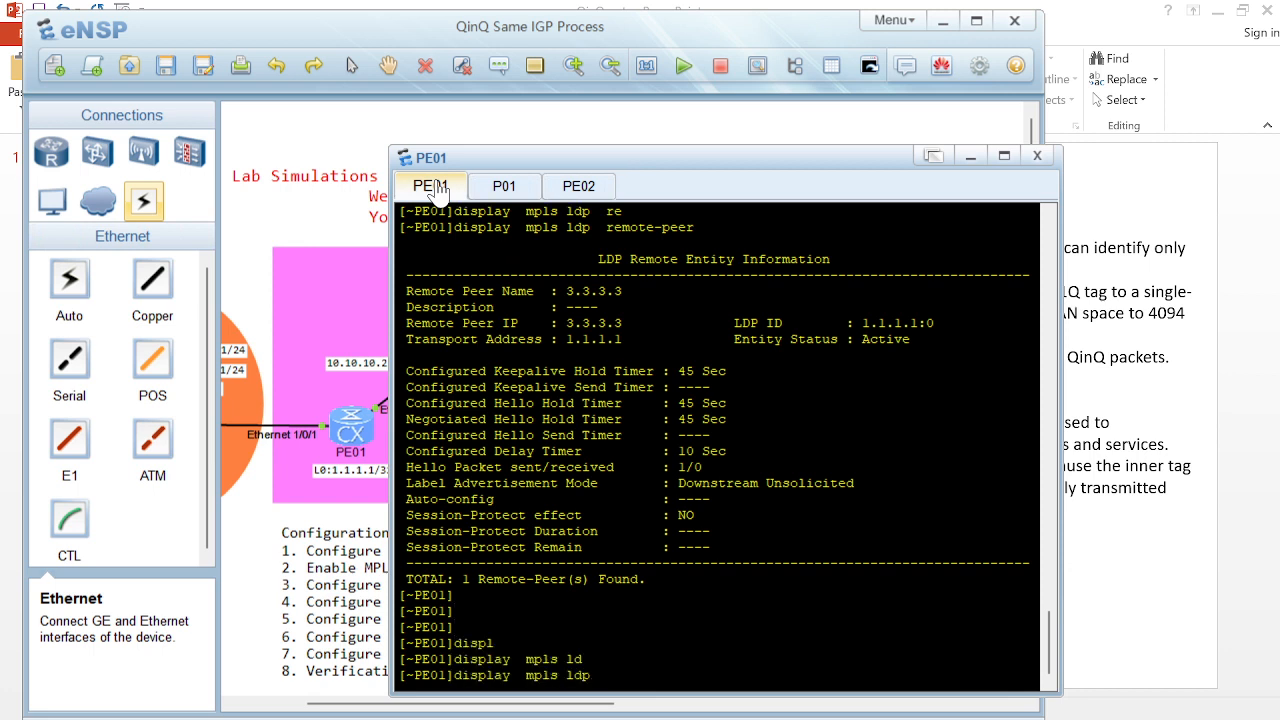
{"action": "type", "text": "re"}
{"action": "key", "text": "Tab"}
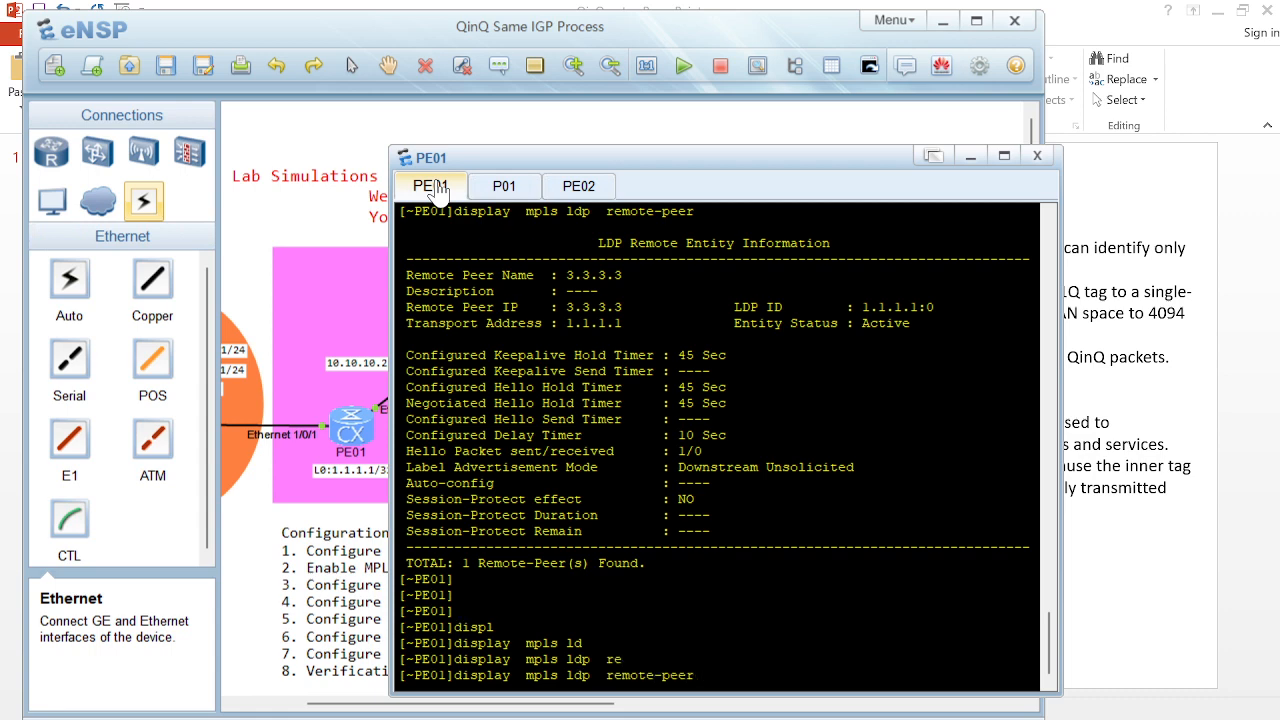
{"action": "key", "text": "Return"}
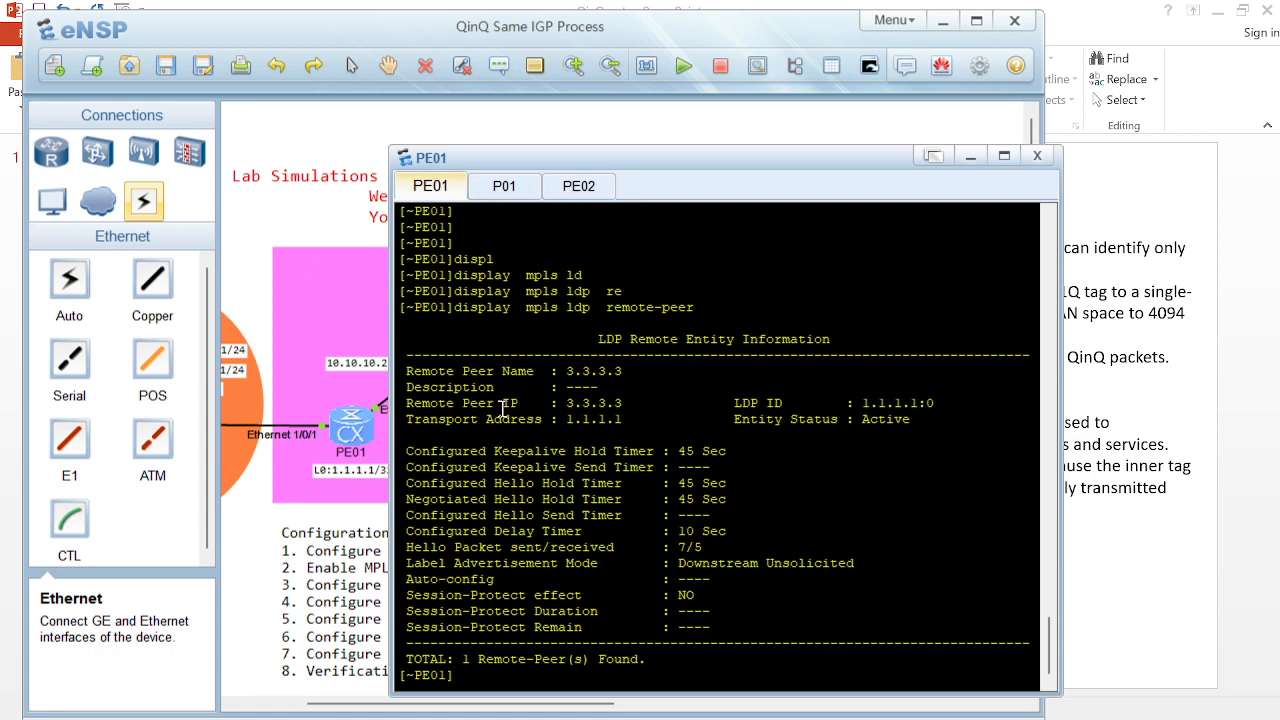
Display the MPLS LDP peers on PE01 and examine the discovery source of peer 3.3.3.3
{"action": "type", "text": "displ"}
{"action": "key", "text": "Tab"}
{"action": "type", "text": "mpls ld"}
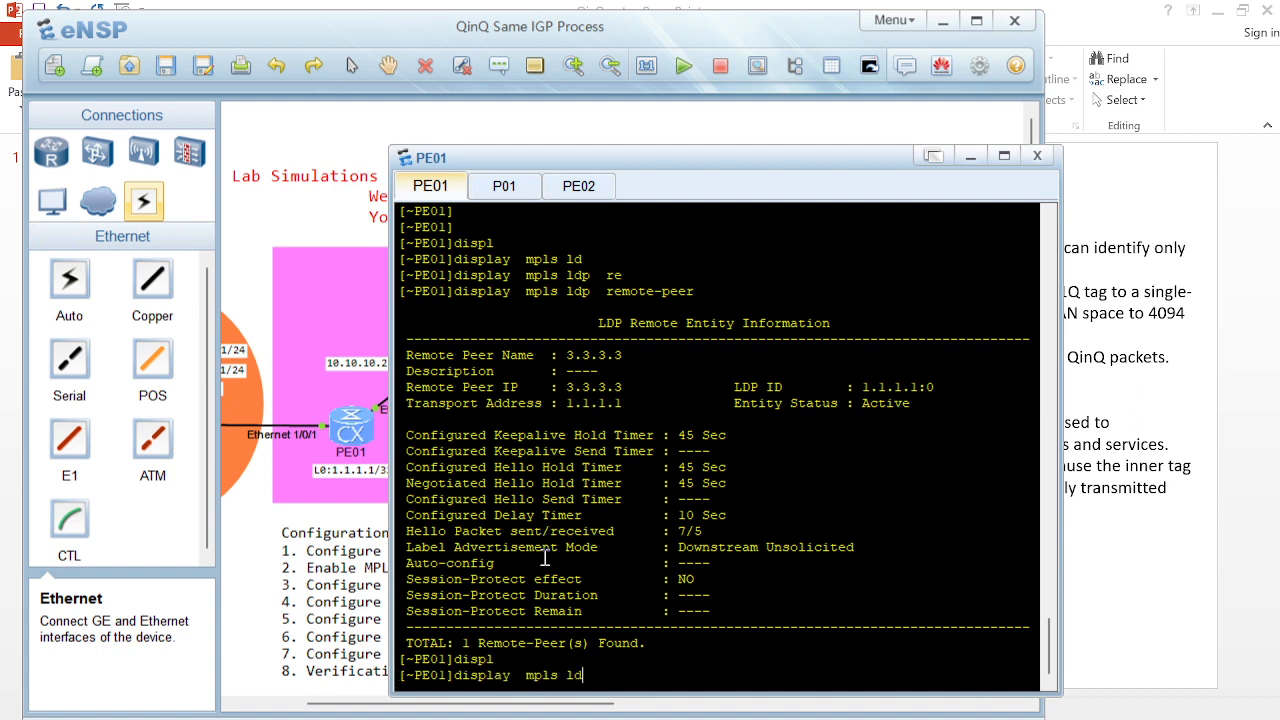
{"action": "key", "text": "Tab"}
{"action": "type", "text": "pe"}
{"action": "key", "text": "Tab"}
{"action": "key", "text": "Return"}
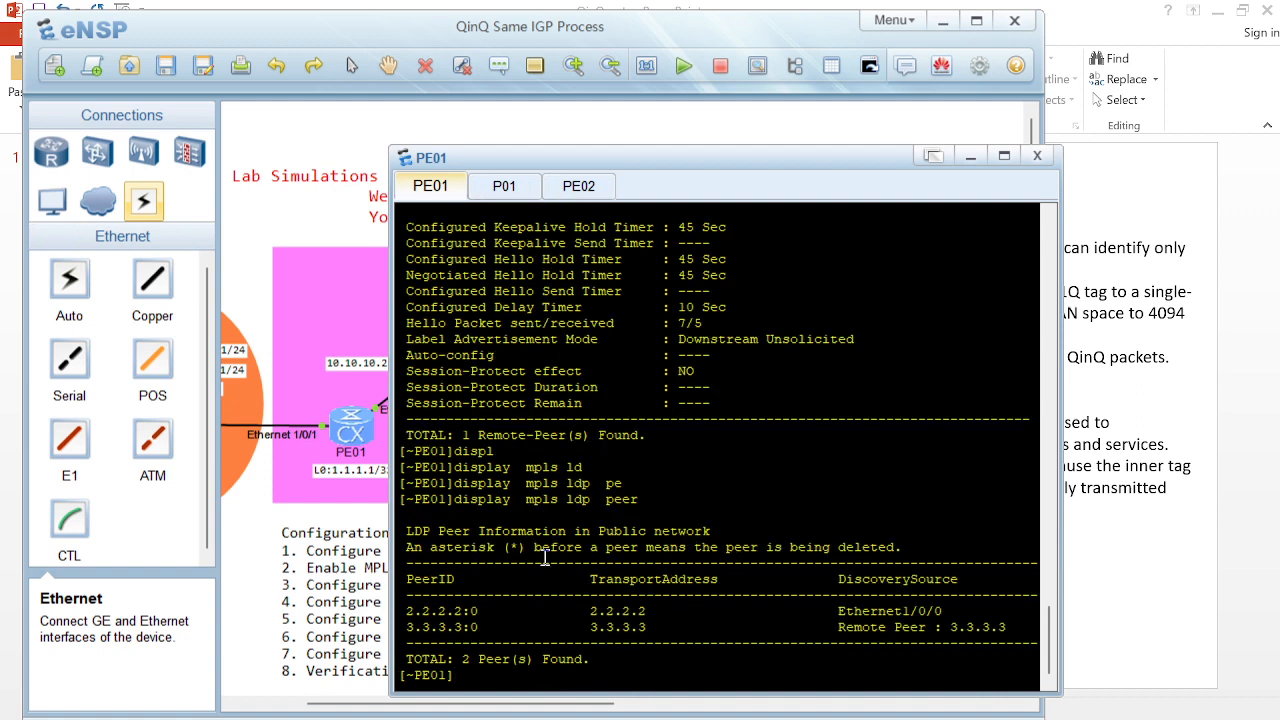
{"action": "left_click_drag", "start_coordinate": [836, 627], "coordinate": [1032, 644]}
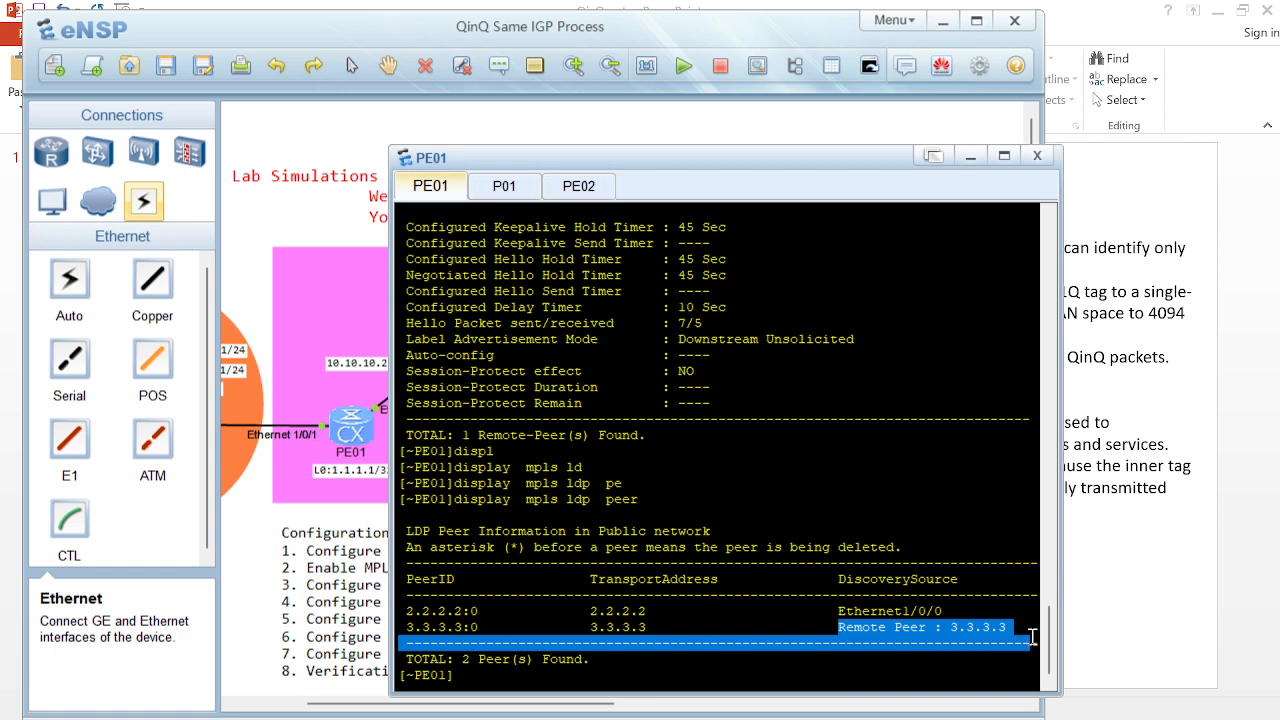
Return to the topology, reopen the PE01 console and move it aside to uncover the configuration steps
{"action": "left_click", "coordinate": [316, 217]}
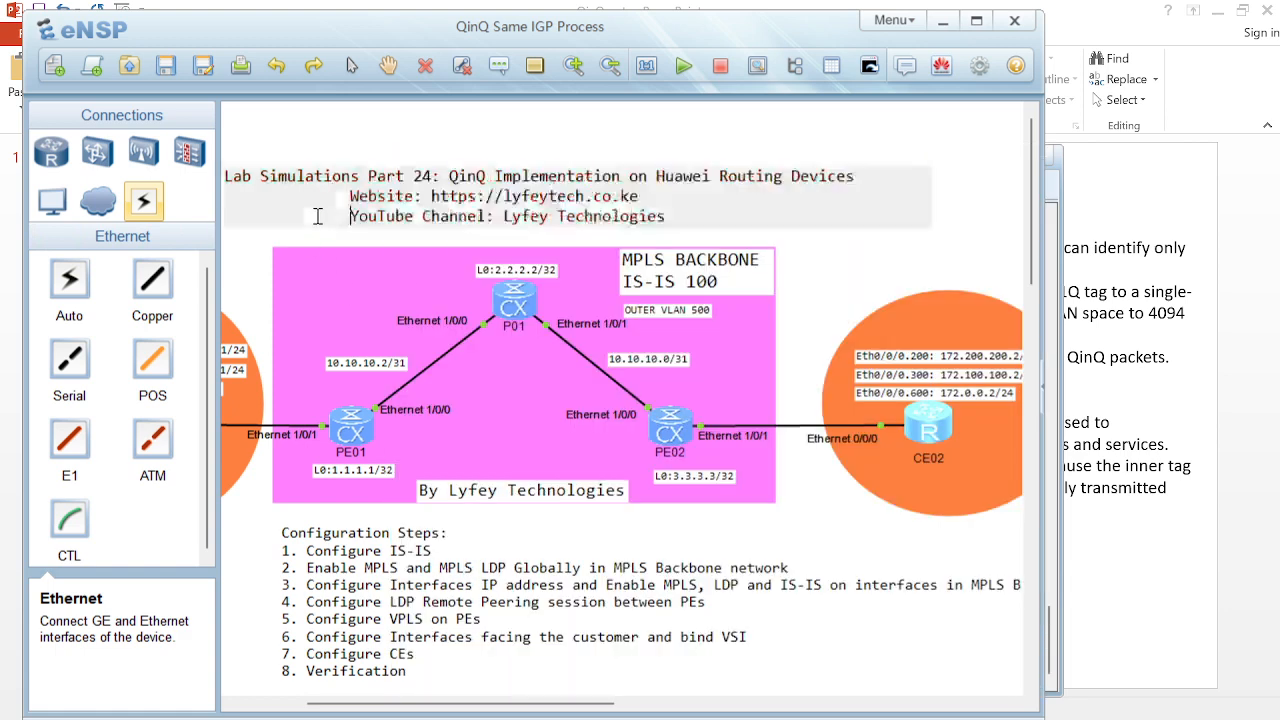
{"action": "left_click", "coordinate": [866, 267]}
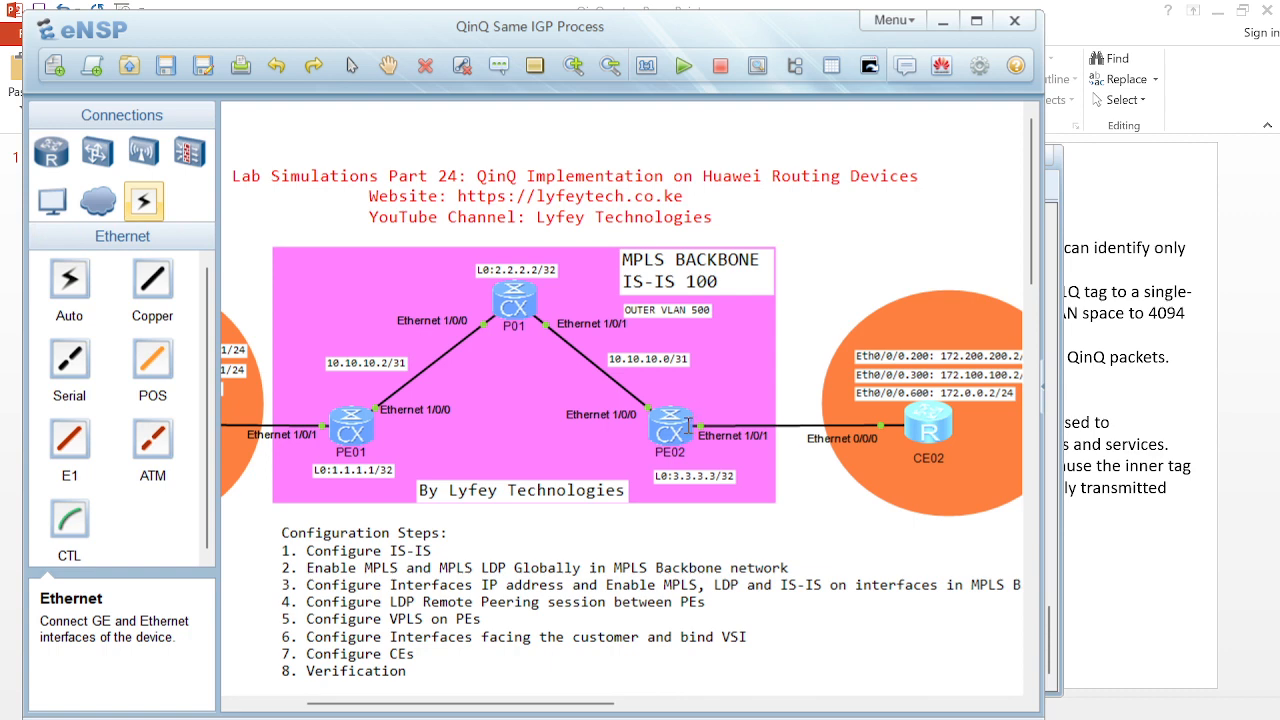
{"action": "double_click", "coordinate": [360, 428]}
{"action": "key", "text": "Return"}
{"action": "key", "text": "Return"}
{"action": "key", "text": "Return"}
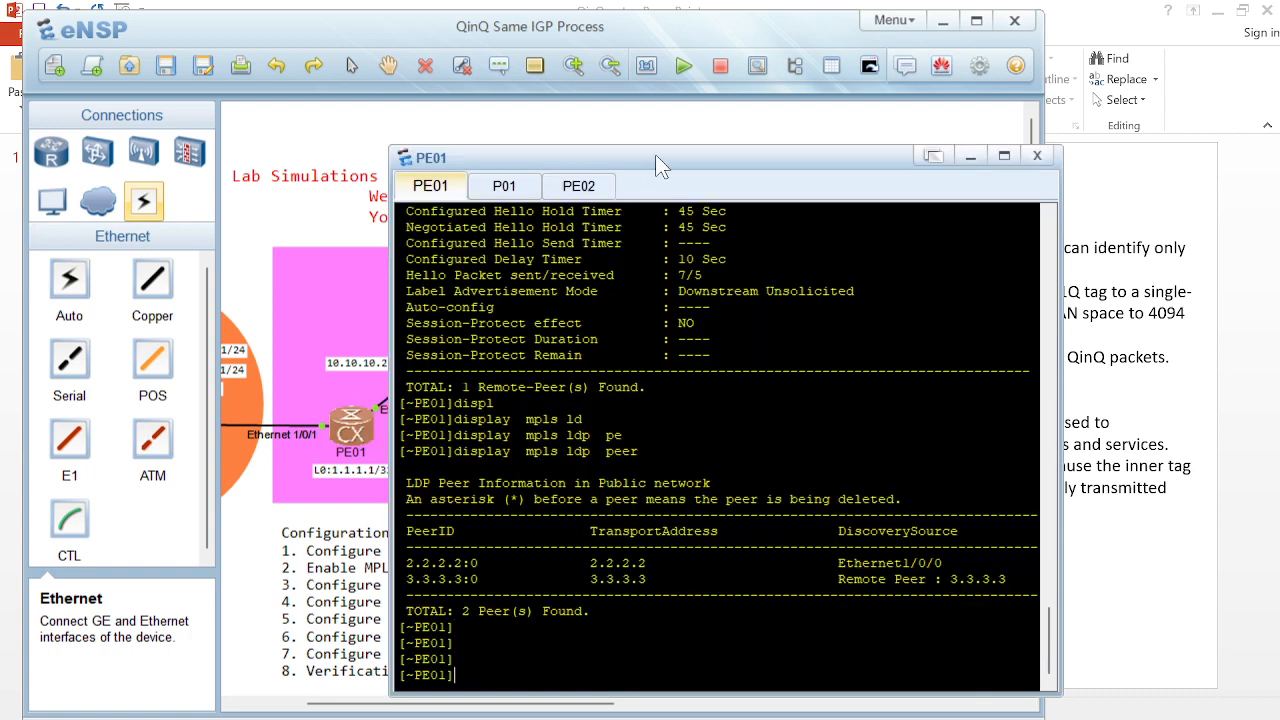
{"action": "left_click_drag", "start_coordinate": [658, 166], "coordinate": [855, 128]}
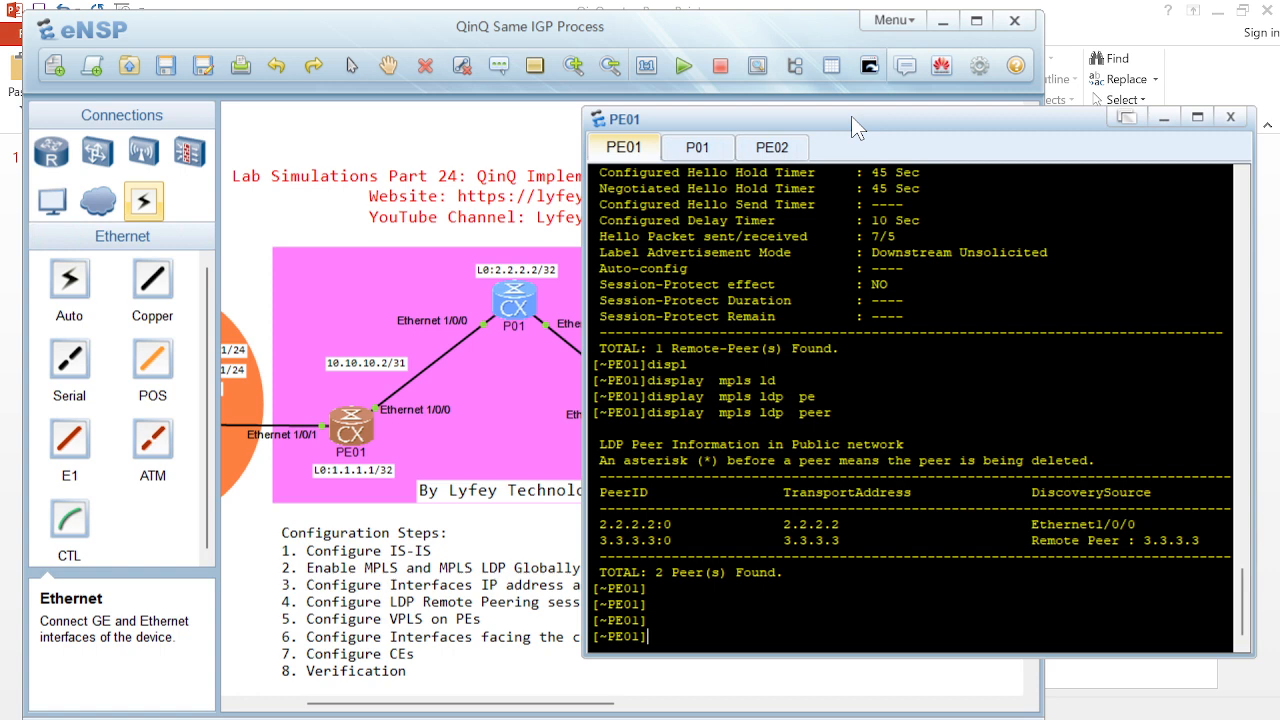
{"action": "key", "text": "Return"}
{"action": "key", "text": "Return"}
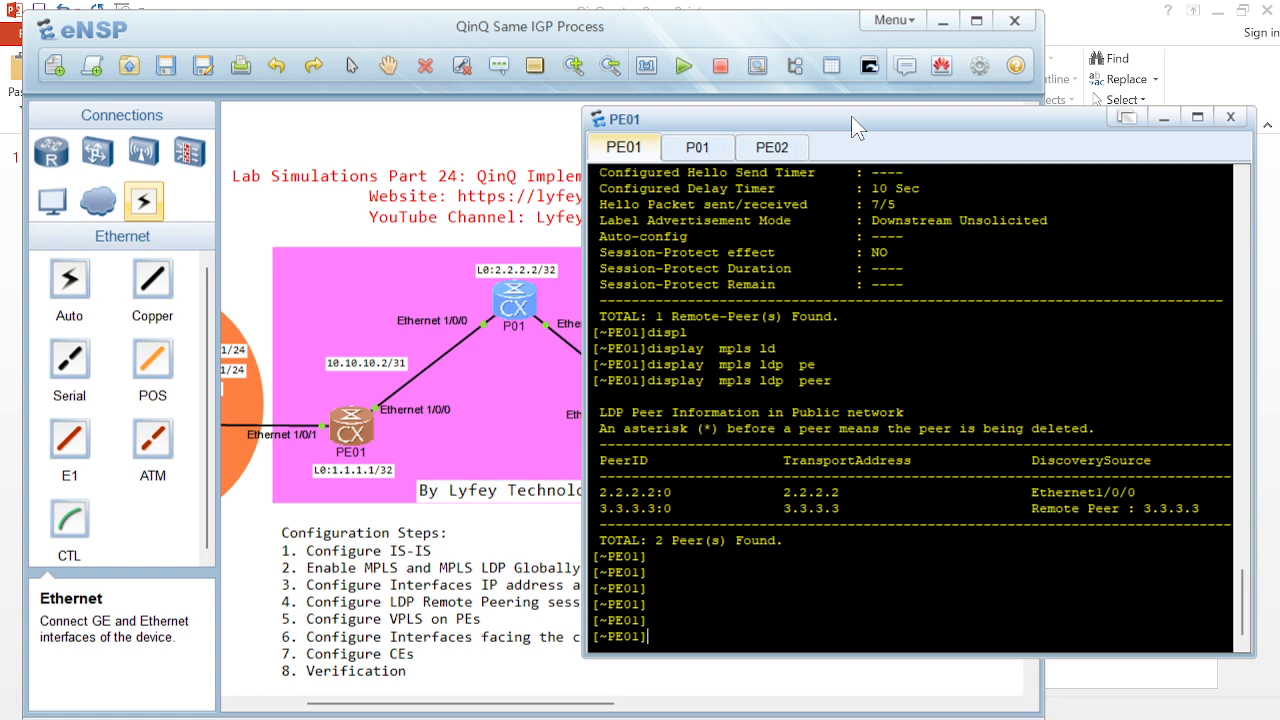
Create a VSI named 500 on PE01 and give it the description TEST_VSI
{"action": "type", "text": "vs"}
{"action": "key", "text": "Tab"}
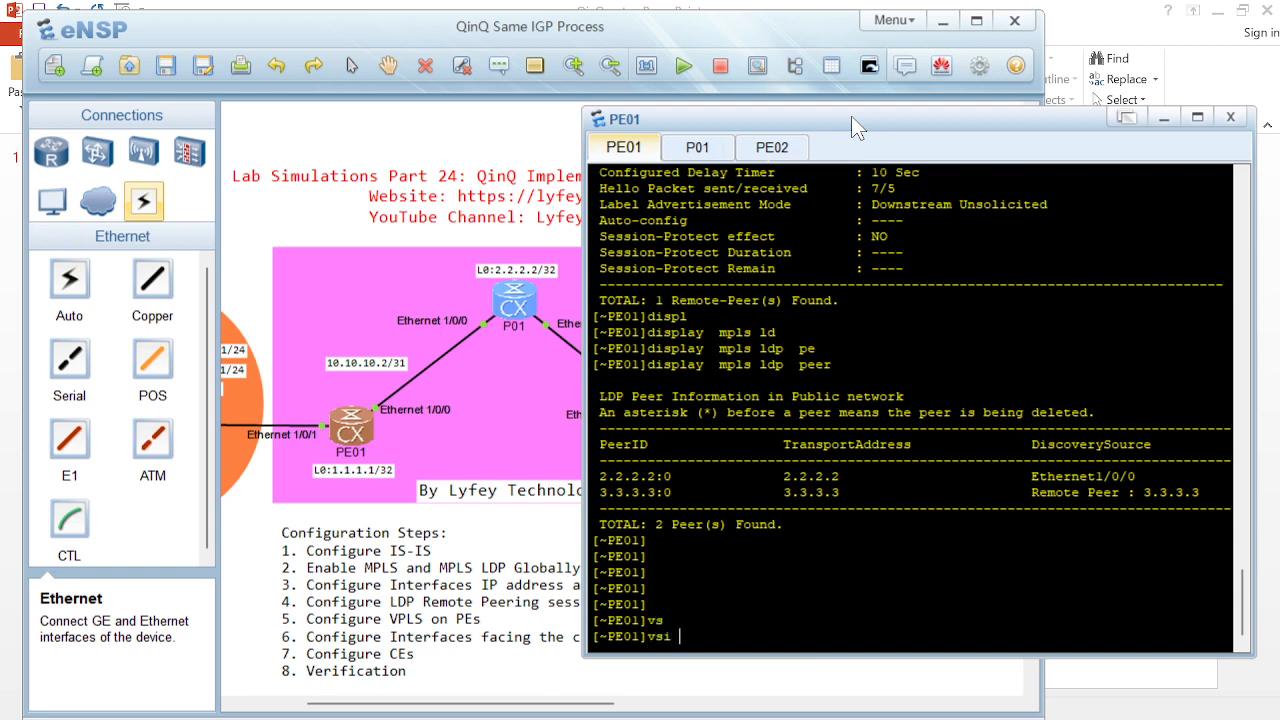
{"action": "type", "text": "?"}
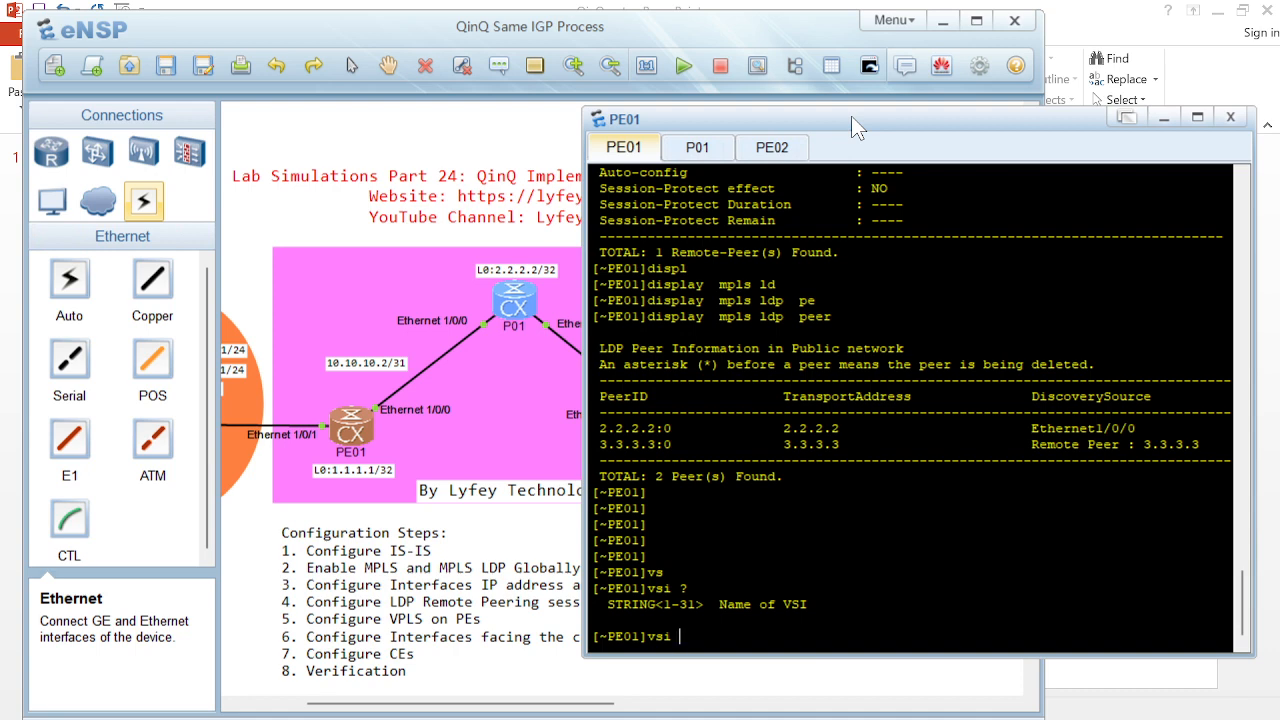
{"action": "type", "text": "500"}
{"action": "key", "text": "Return"}
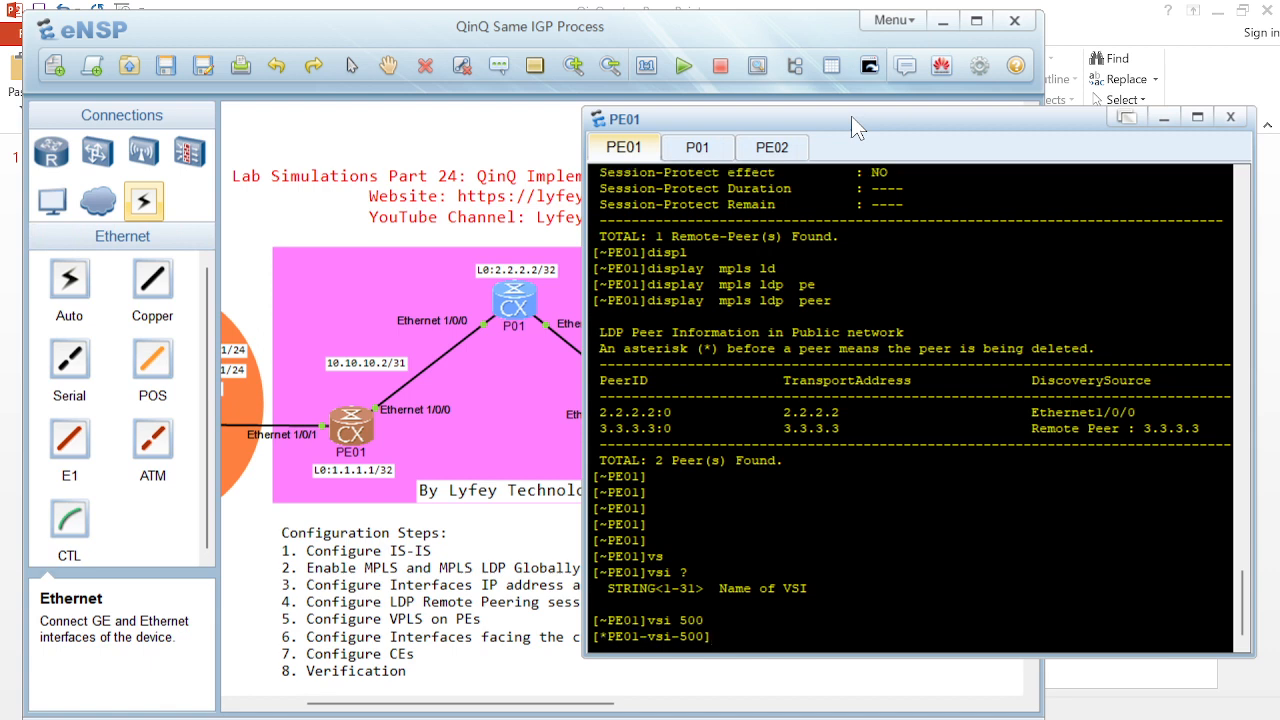
{"action": "type", "text": "des"}
{"action": "key", "text": "Tab"}
{"action": "type", "text": "TEST_VSI"}
{"action": "key", "text": "Return"}
Check the encapsulation types available for VSI 500 on PE01 and set the encapsulation to ethernet
{"action": "type", "text": "en"}
{"action": "key", "text": "Tab"}
{"action": "type", "text": "?"}
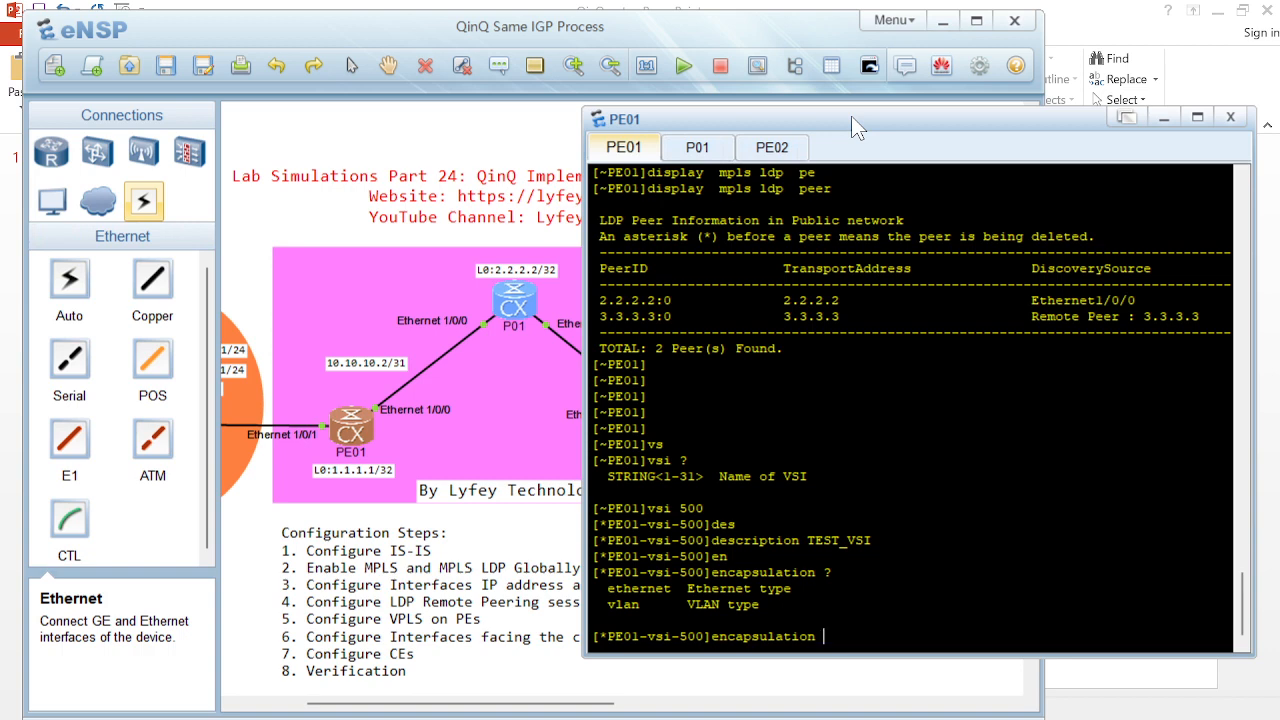
{"action": "type", "text": "eth"}
{"action": "key", "text": "Tab"}
{"action": "key", "text": "Return"}
Commit the VSI 500 settings on PE01 and display the current view's configuration
{"action": "type", "text": "commit"}
{"action": "key", "text": "Return"}
{"action": "type", "text": "dis this"}
{"action": "key", "text": "Return"}
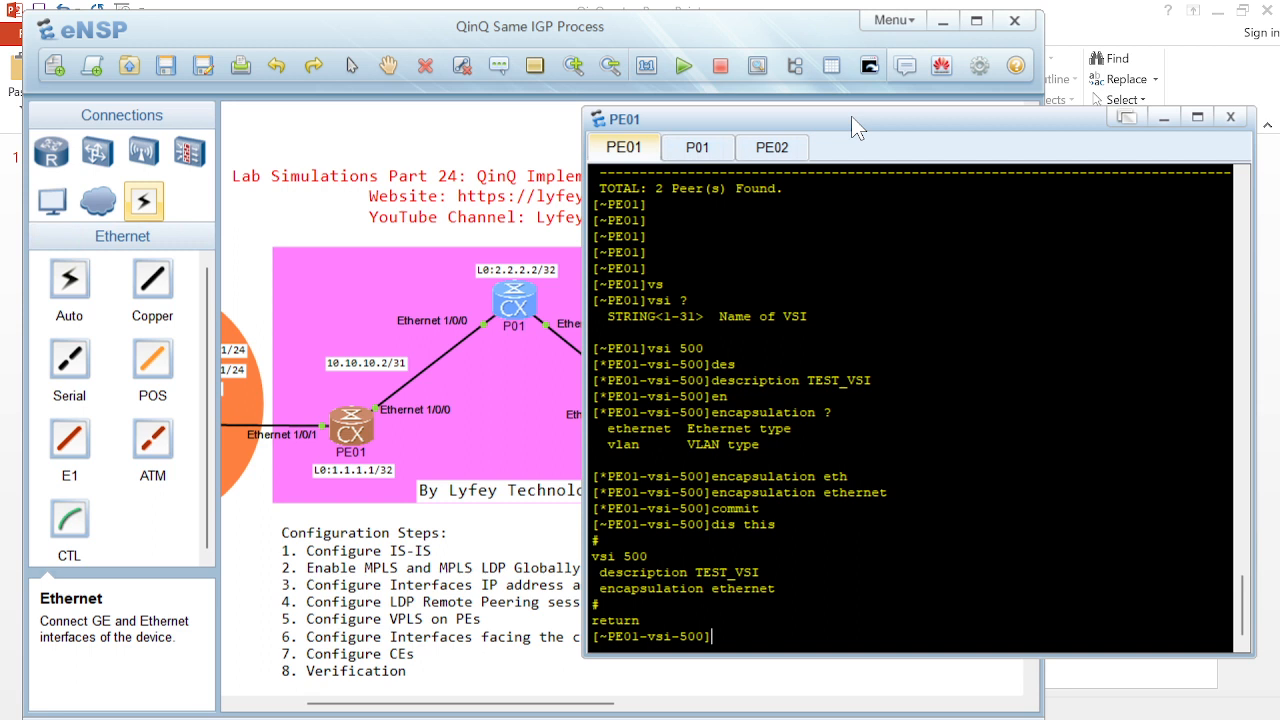
Set LDP as the PW signaling protocol of VSI 500 on PE01 and assign VSI ID 500
{"action": "type", "text": "pw"}
{"action": "key", "text": "Tab"}
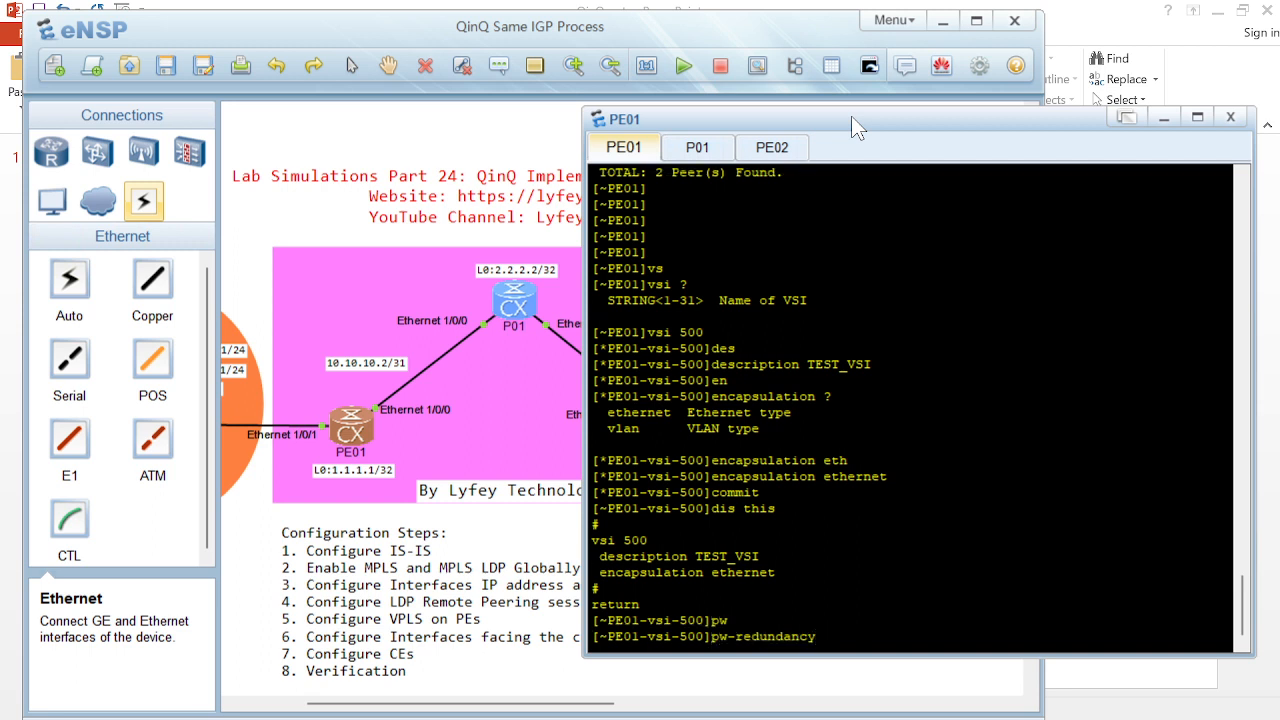
{"action": "key", "text": "Tab"}
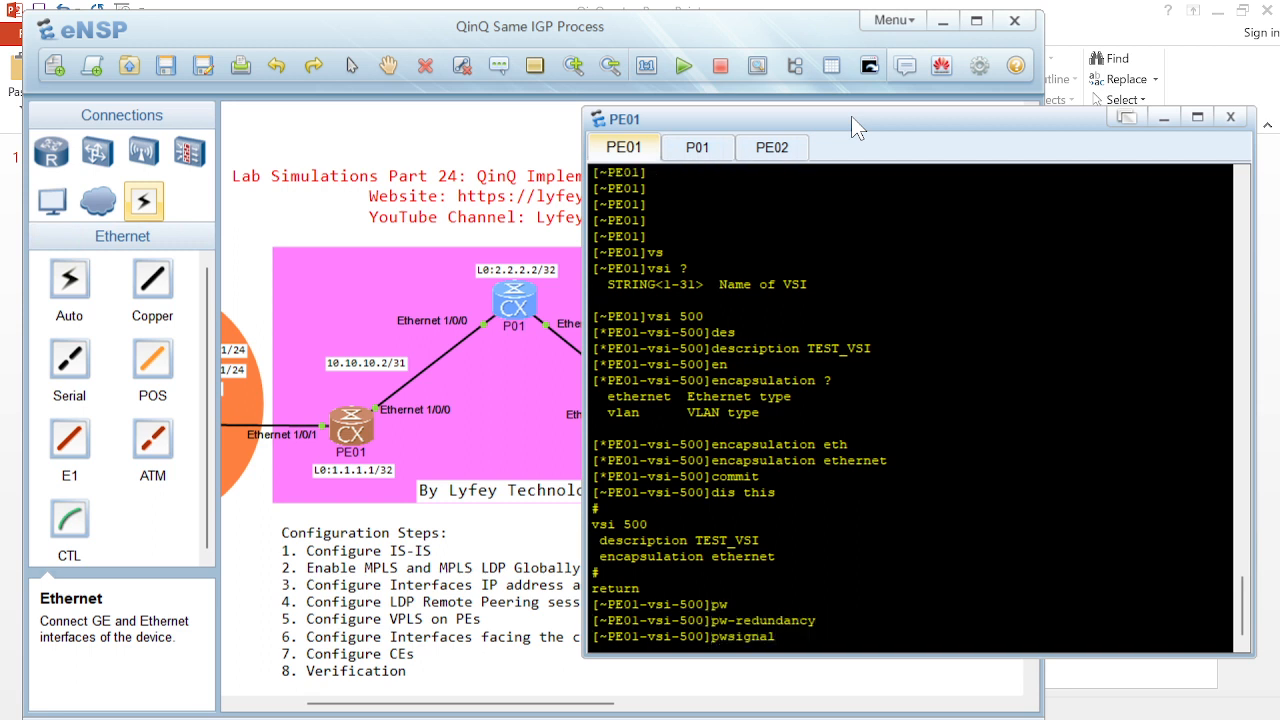
{"action": "type", "text": "?"}
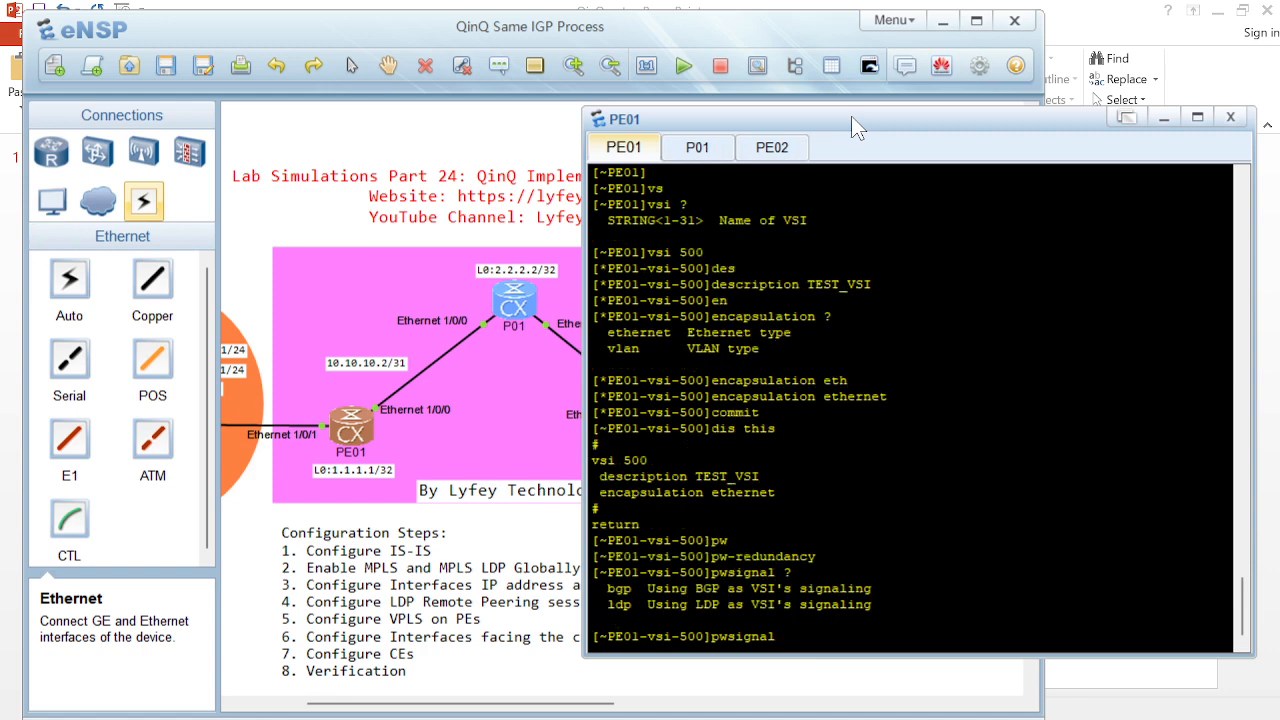
{"action": "type", "text": "ldp"}
{"action": "key", "text": "Return"}
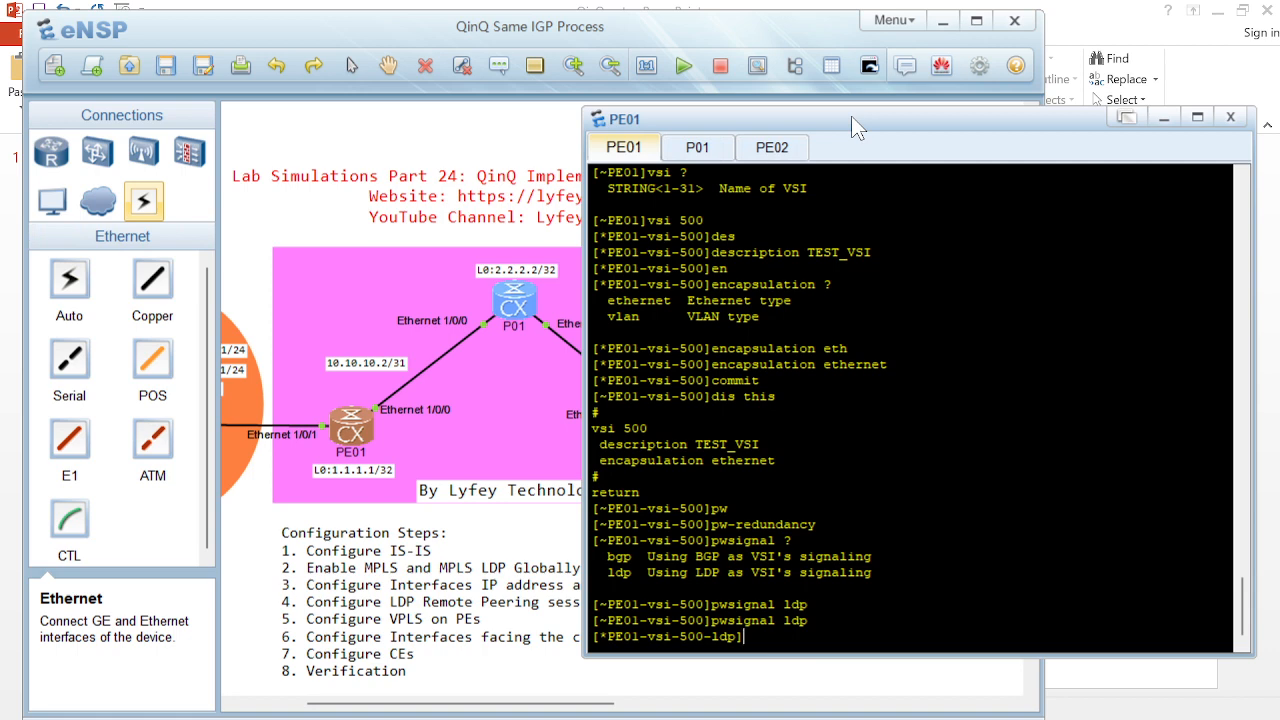
{"action": "type", "text": "vs"}
{"action": "key", "text": "Tab"}
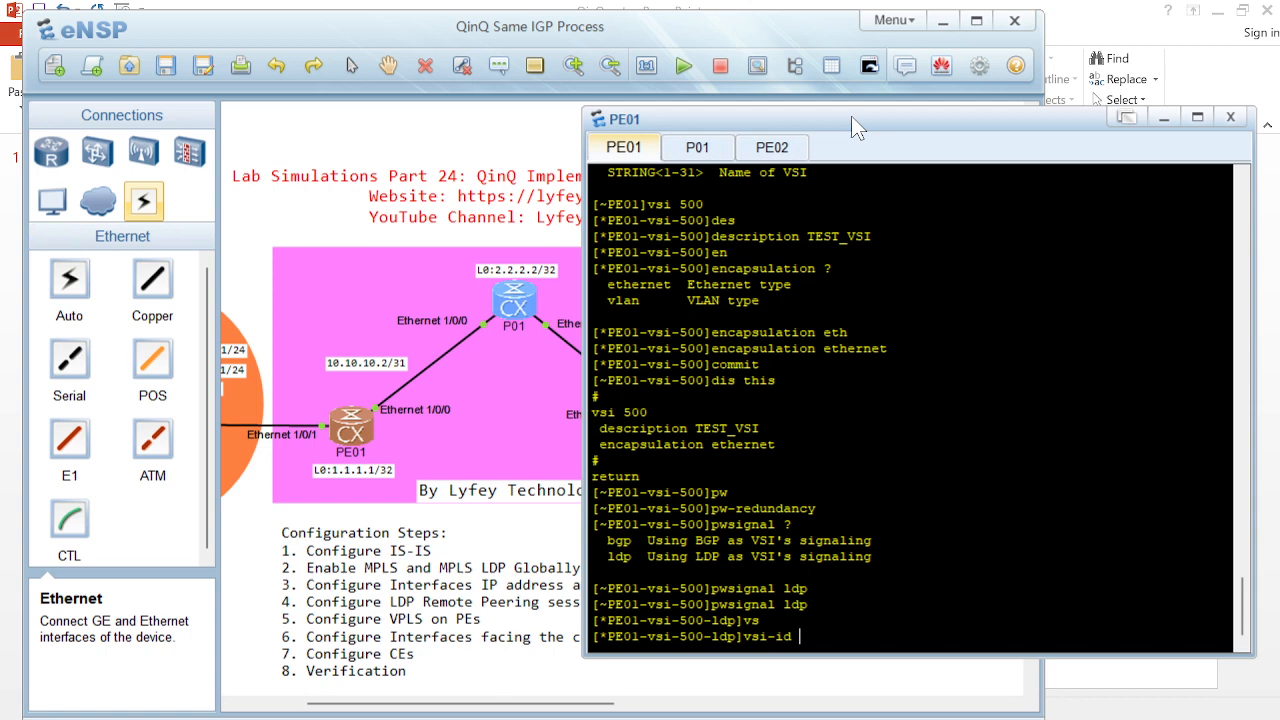
{"action": "type", "text": "500"}
{"action": "key", "text": "Return"}
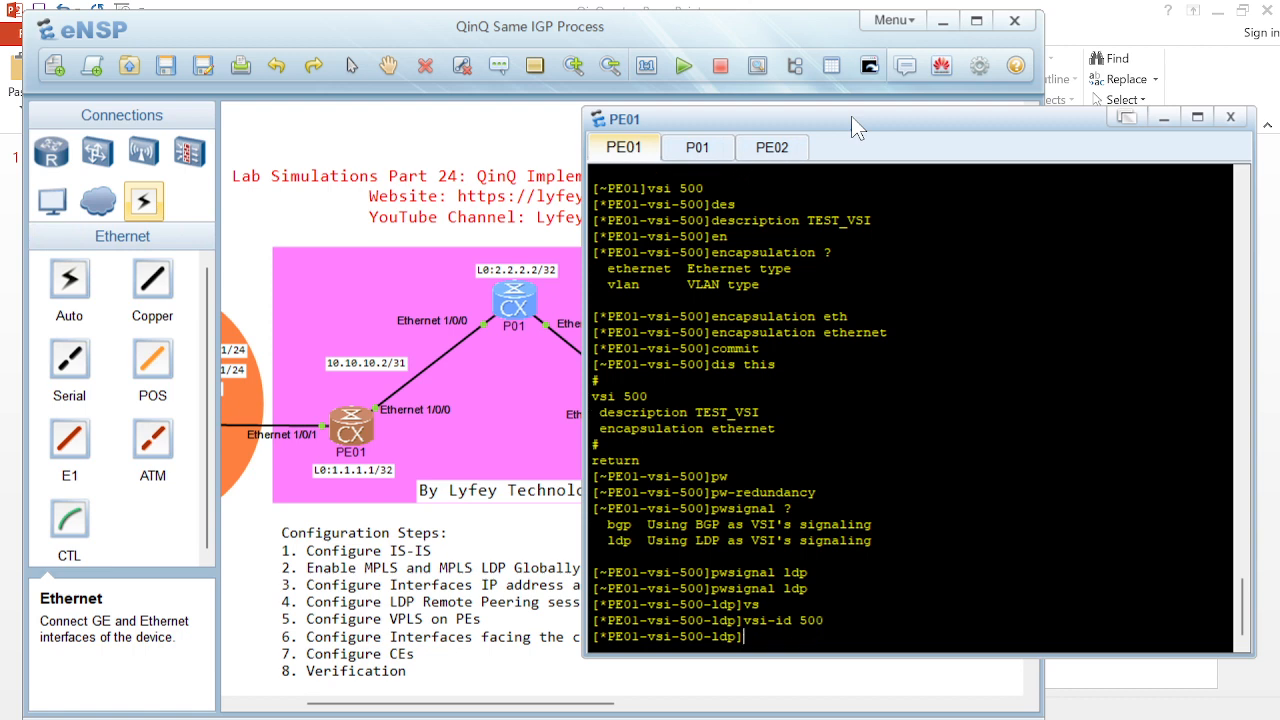
Add 3.3.3.3 as the LDP peer of VSI 500 on PE01 and commit the configuration
{"action": "type", "text": "pe"}
{"action": "key", "text": "Tab"}
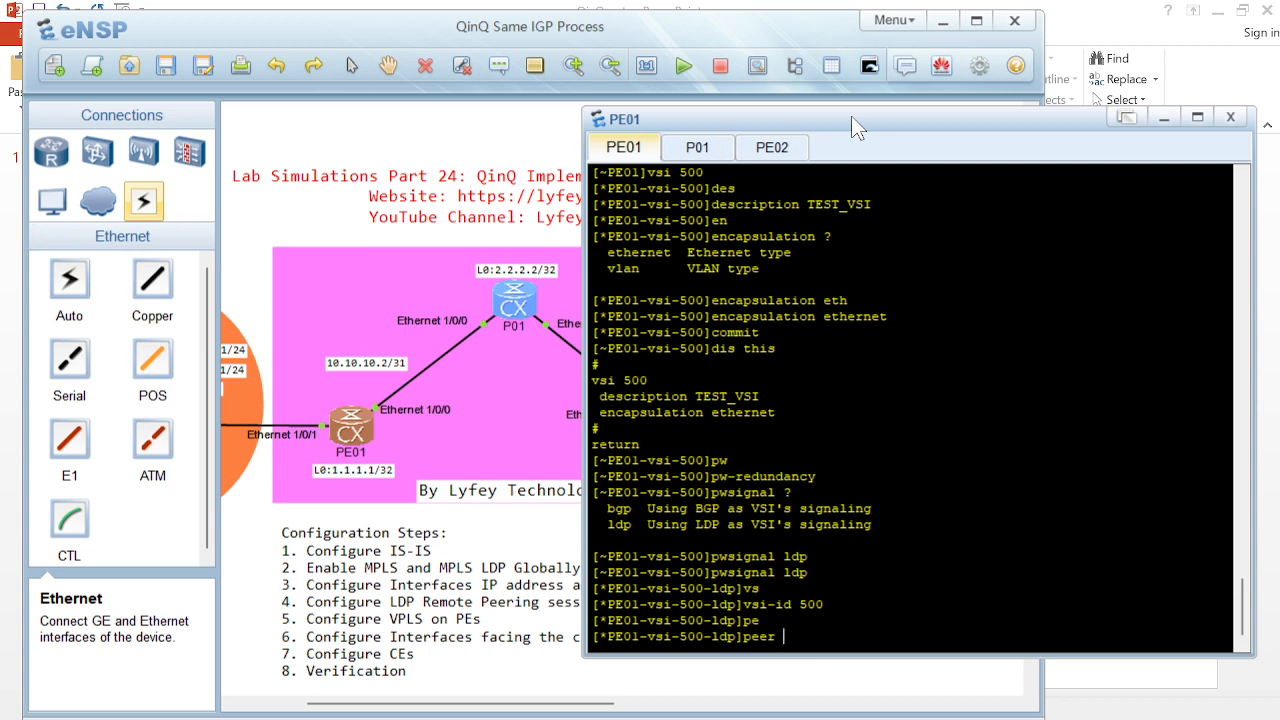
{"action": "type", "text": "3.3.3.3"}
{"action": "key", "text": "Return"}
{"action": "type", "text": "commit"}
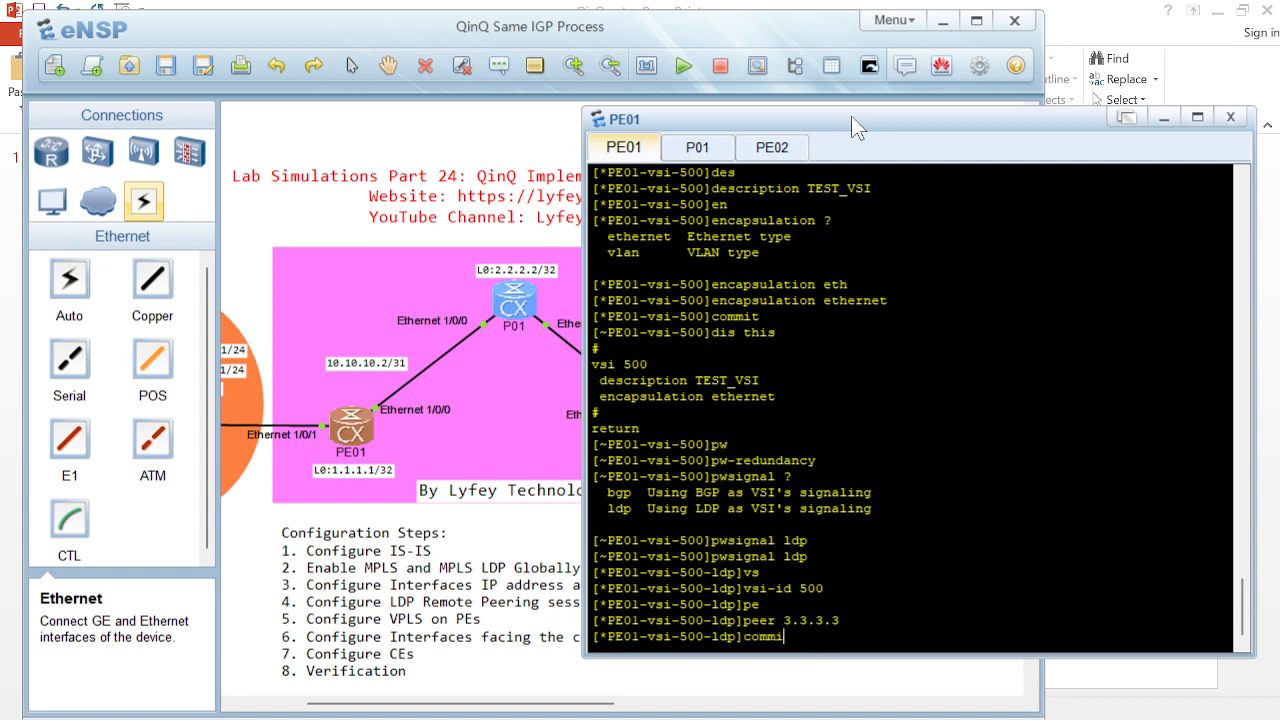
{"action": "key", "text": "Return"}
Leave the LDP signaling view on PE01 and display the configuration of VSI 500
{"action": "type", "text": "quit"}
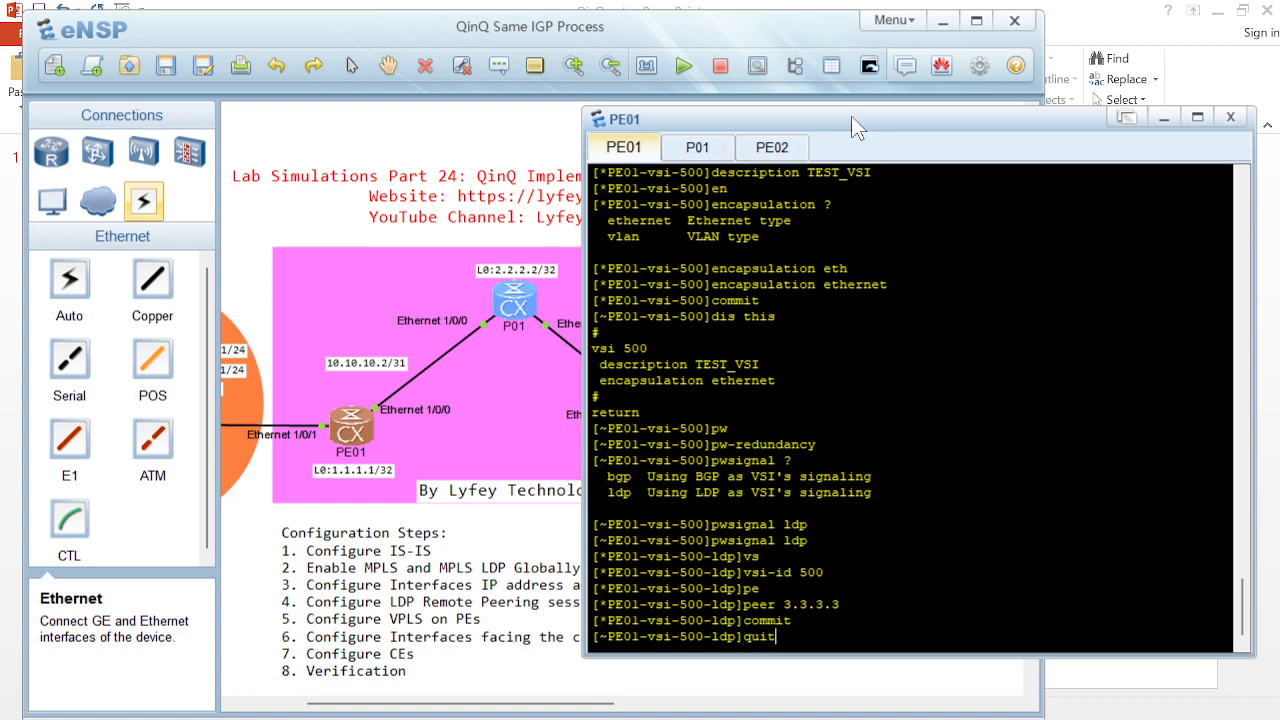
{"action": "key", "text": "Return"}
{"action": "type", "text": "dis this"}
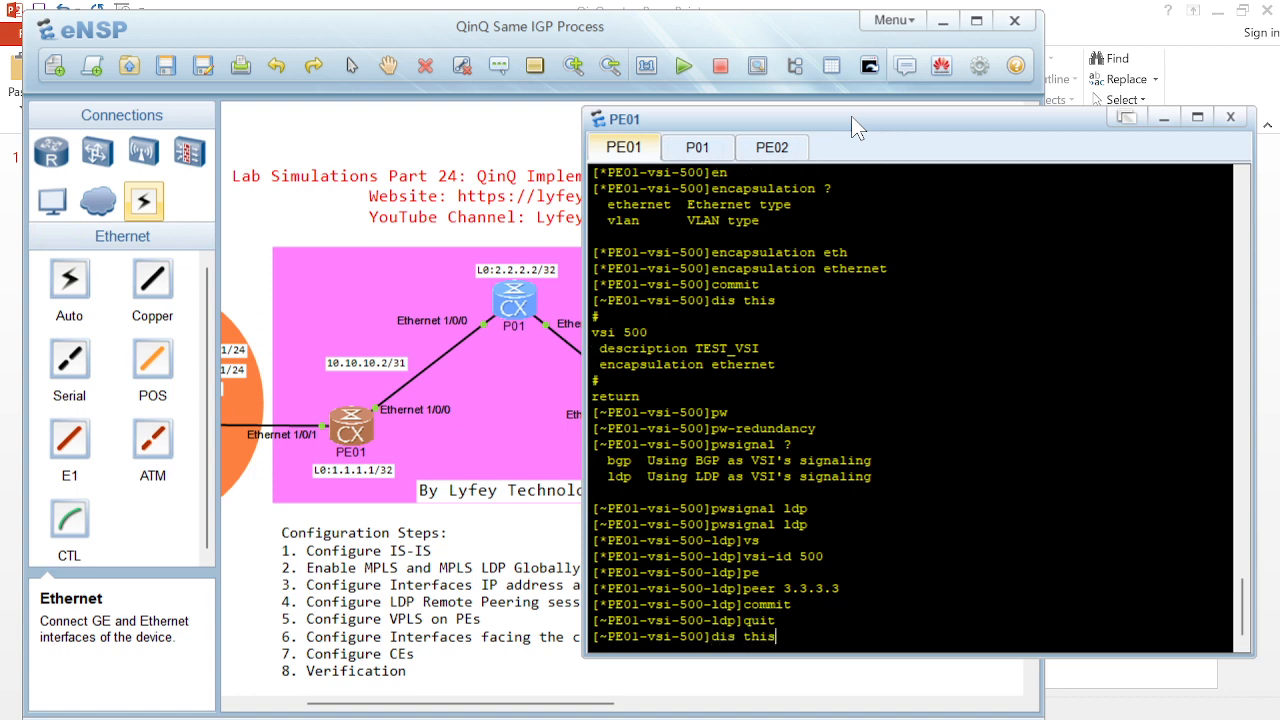
{"action": "key", "text": "Return"}
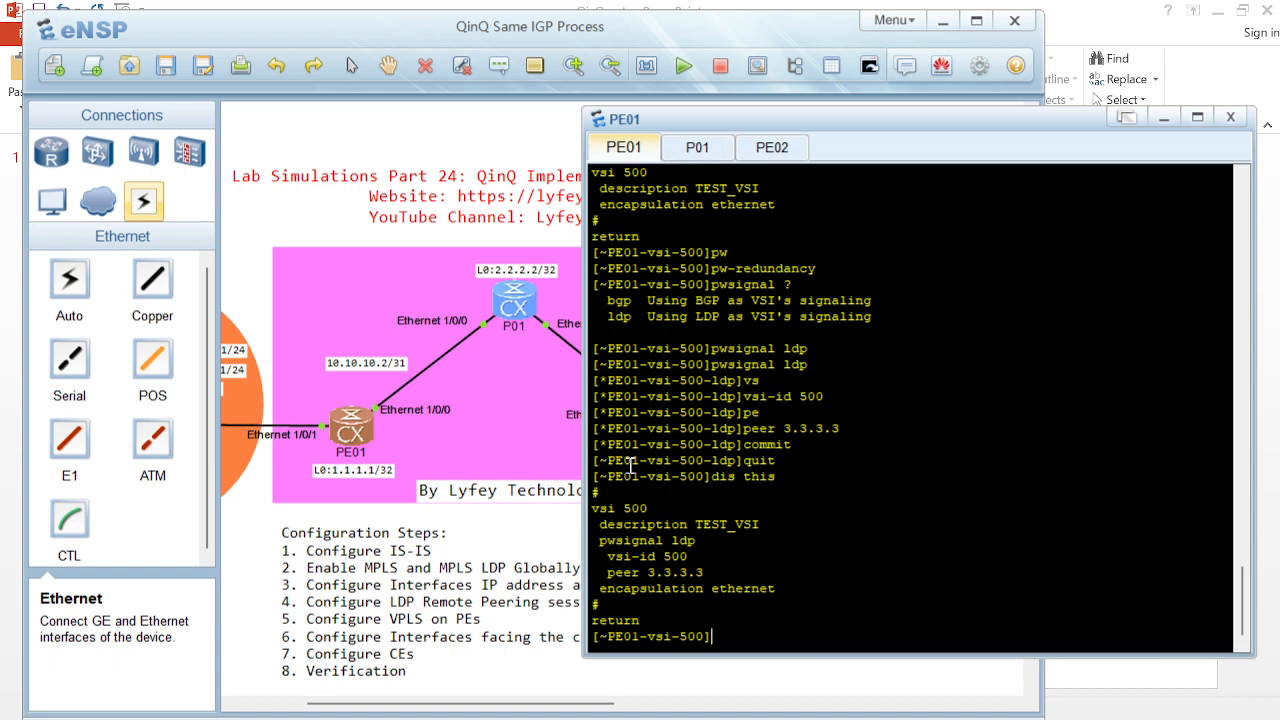
{"action": "key", "text": "Return"}
{"action": "key", "text": "Return"}
{"action": "key", "text": "Return"}
Return to PE01's system view and display the status of the VSI named 500
{"action": "type", "text": "quit"}
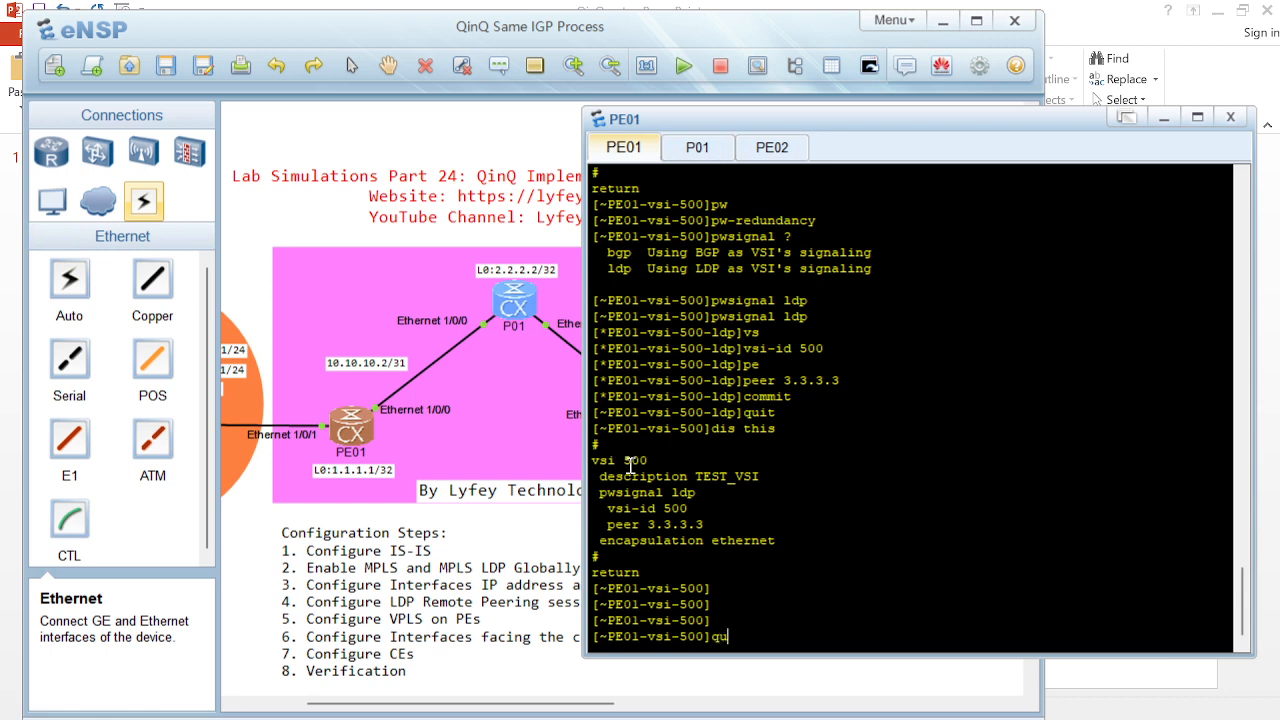
{"action": "key", "text": "Return"}
{"action": "key", "text": "Return"}
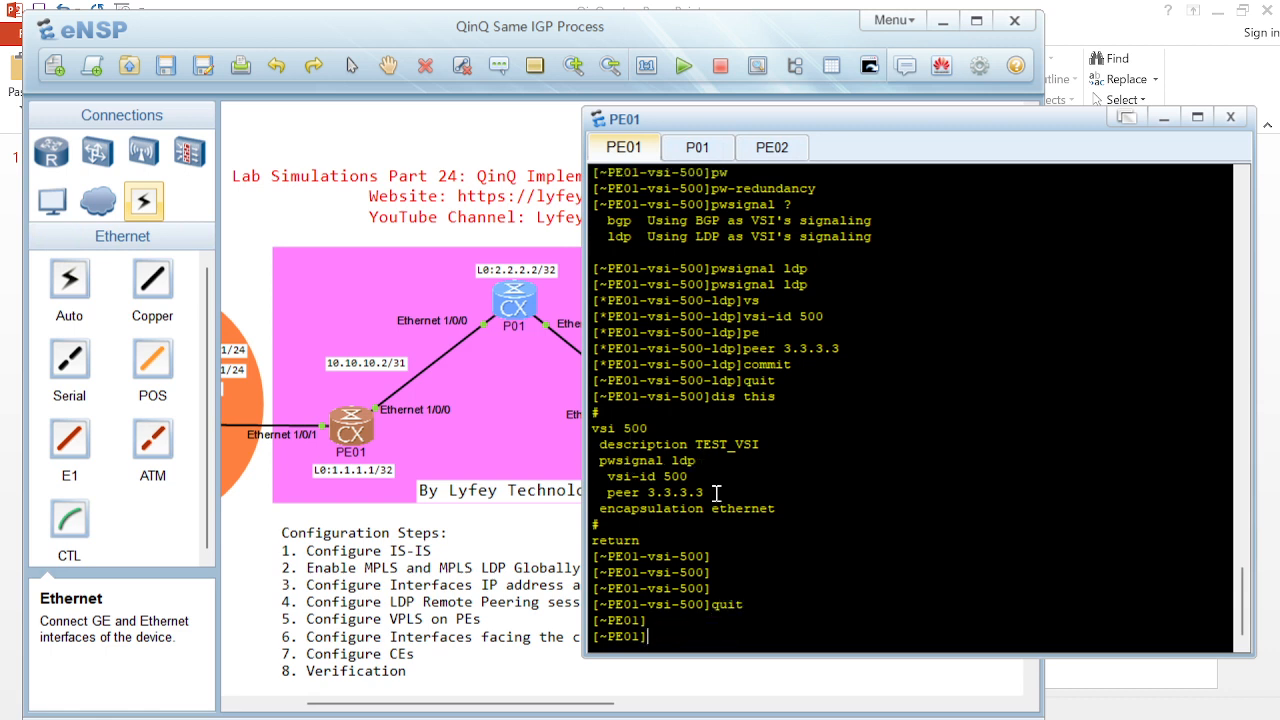
{"action": "type", "text": "displ"}
{"action": "key", "text": "Tab"}
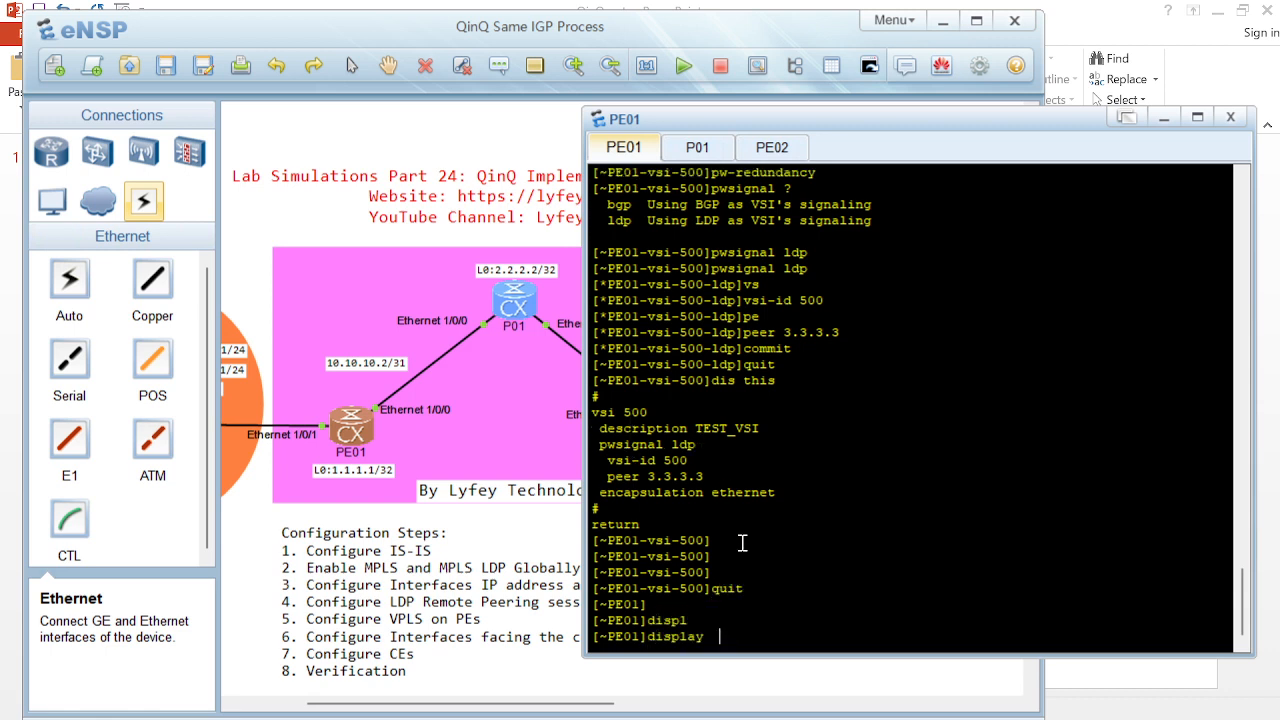
{"action": "type", "text": "vs"}
{"action": "key", "text": "Tab"}
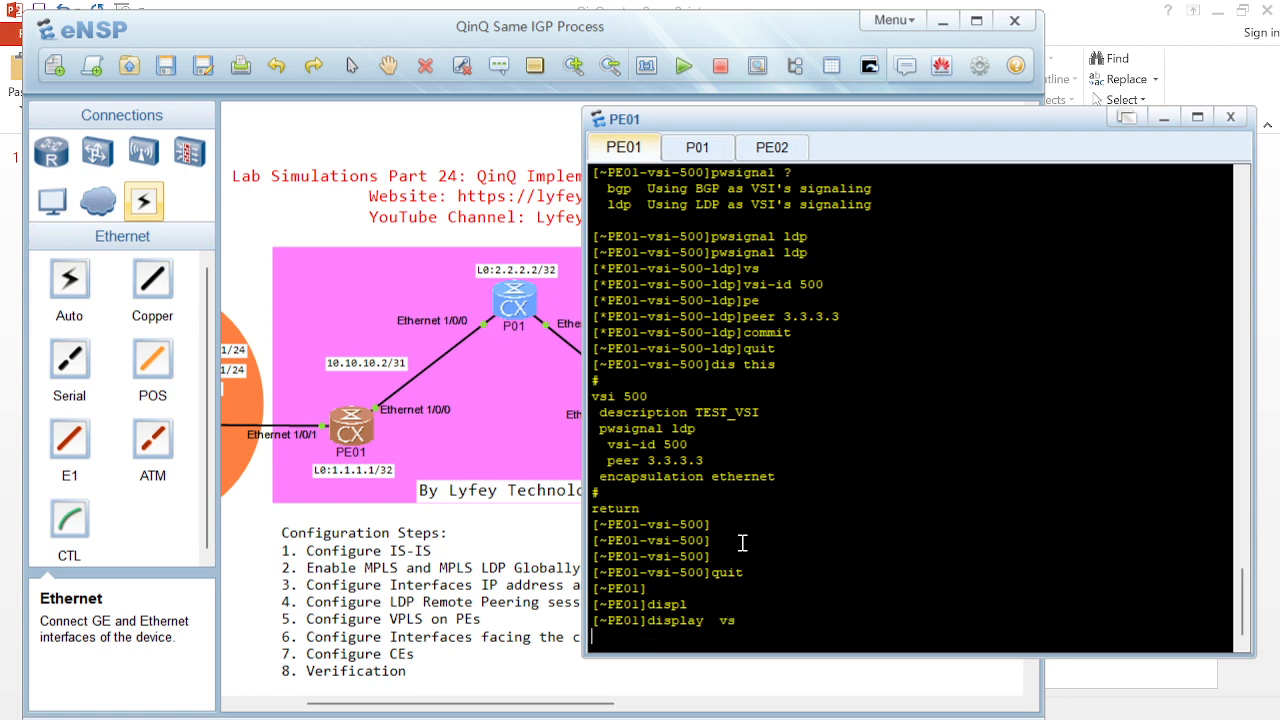
{"action": "type", "text": "na"}
{"action": "key", "text": "Tab"}
{"action": "type", "text": "500"}
{"action": "key", "text": "Return"}
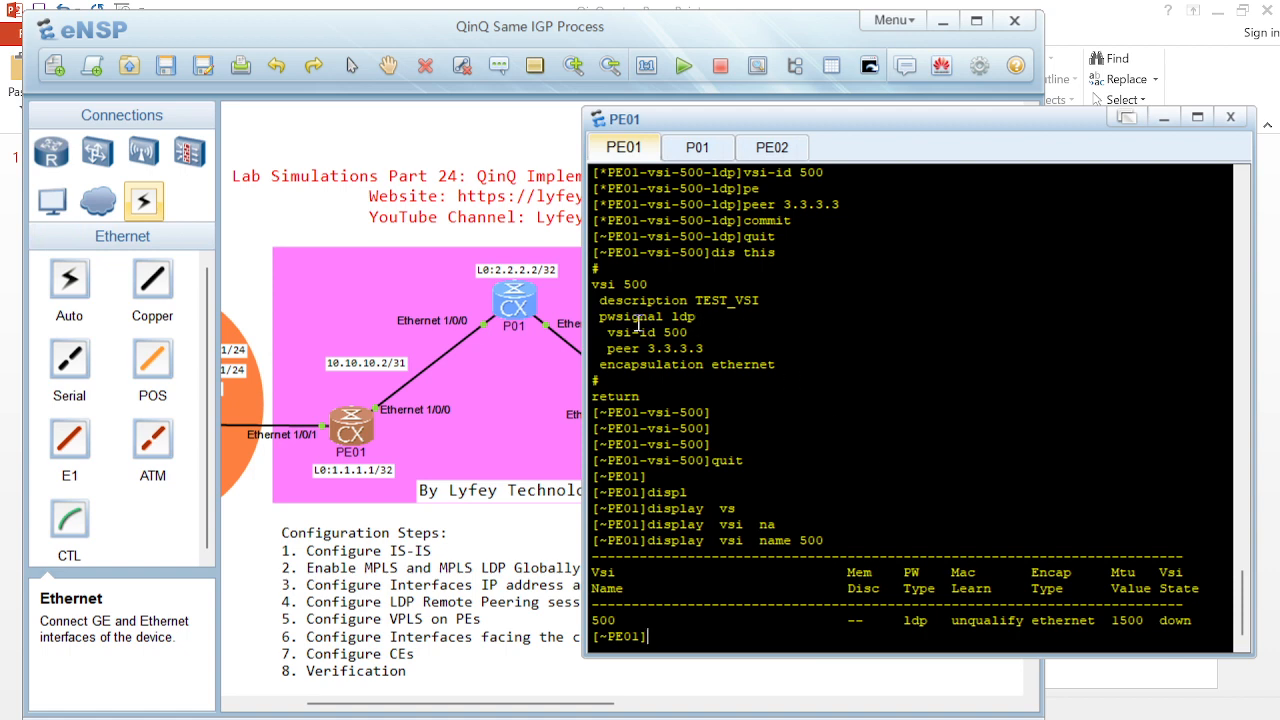
Open the PE02 console from the topology and create VSI 500 with the description TEST_VSI
{"action": "left_click", "coordinate": [494, 396]}
{"action": "double_click", "coordinate": [669, 428]}
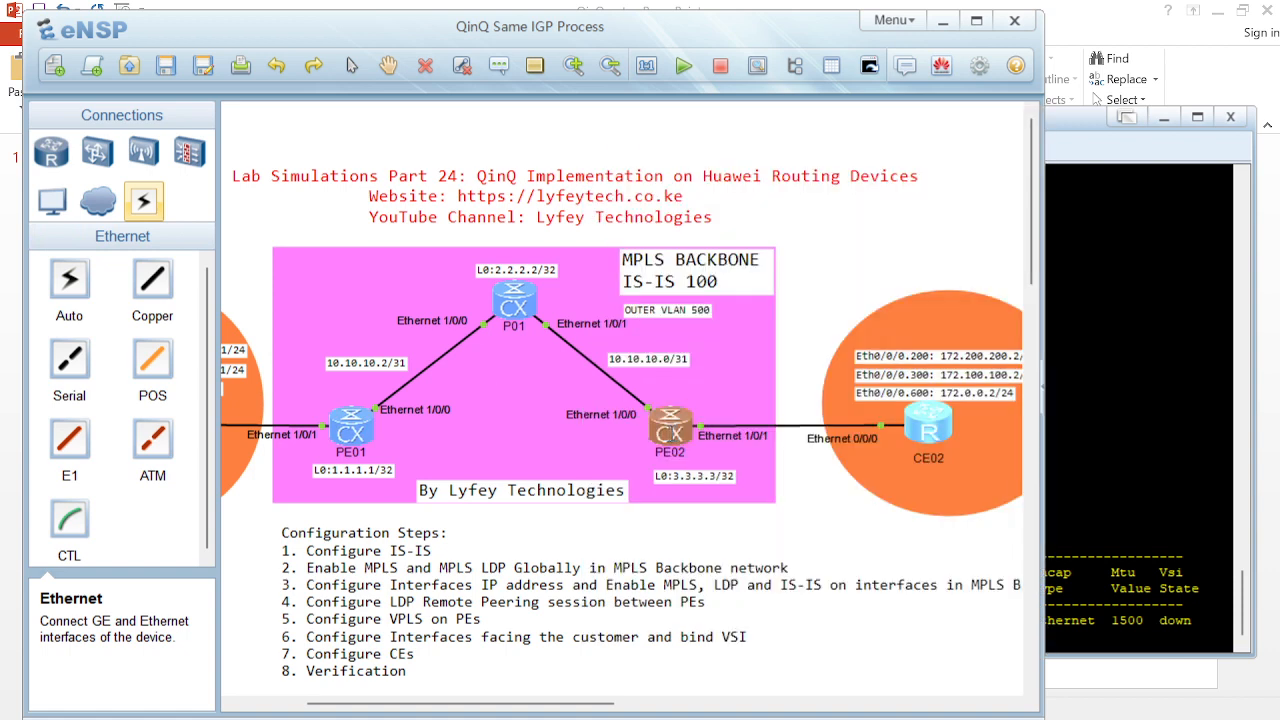
{"action": "type", "text": "vsi 500"}
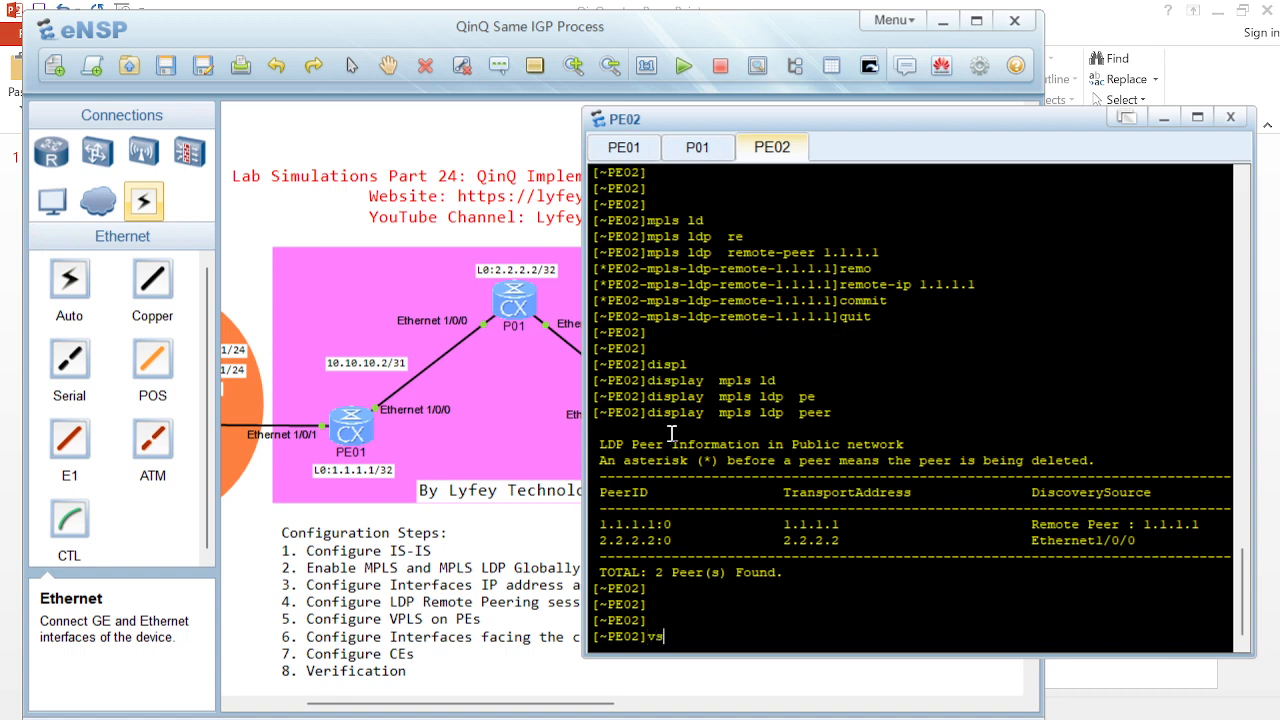
{"action": "key", "text": "Return"}
{"action": "type", "text": "des"}
{"action": "key", "text": "Tab"}
{"action": "type", "text": "TEST_VSI"}
{"action": "key", "text": "Return"}
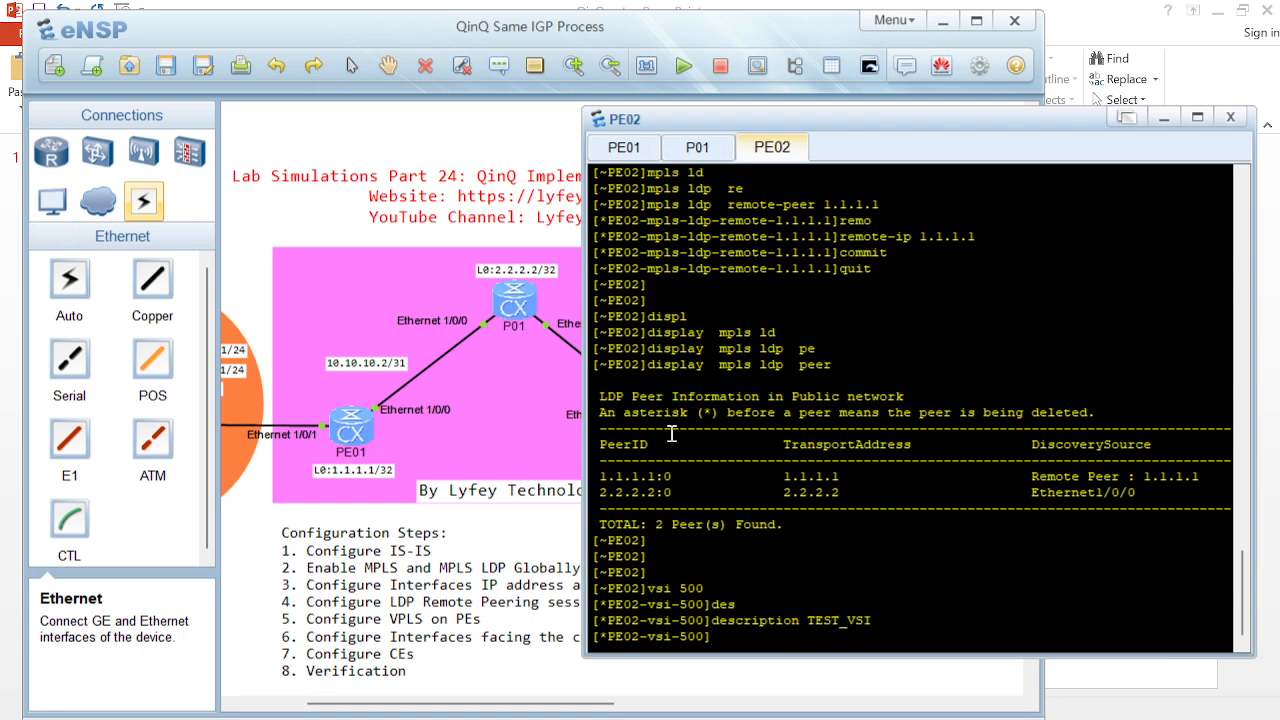
Set the encapsulation of VSI 500 on PE02 to ethernet
{"action": "type", "text": "en"}
{"action": "key", "text": "Tab"}
{"action": "type", "text": "eth"}
{"action": "key", "text": "Tab"}
{"action": "key", "text": "Return"}
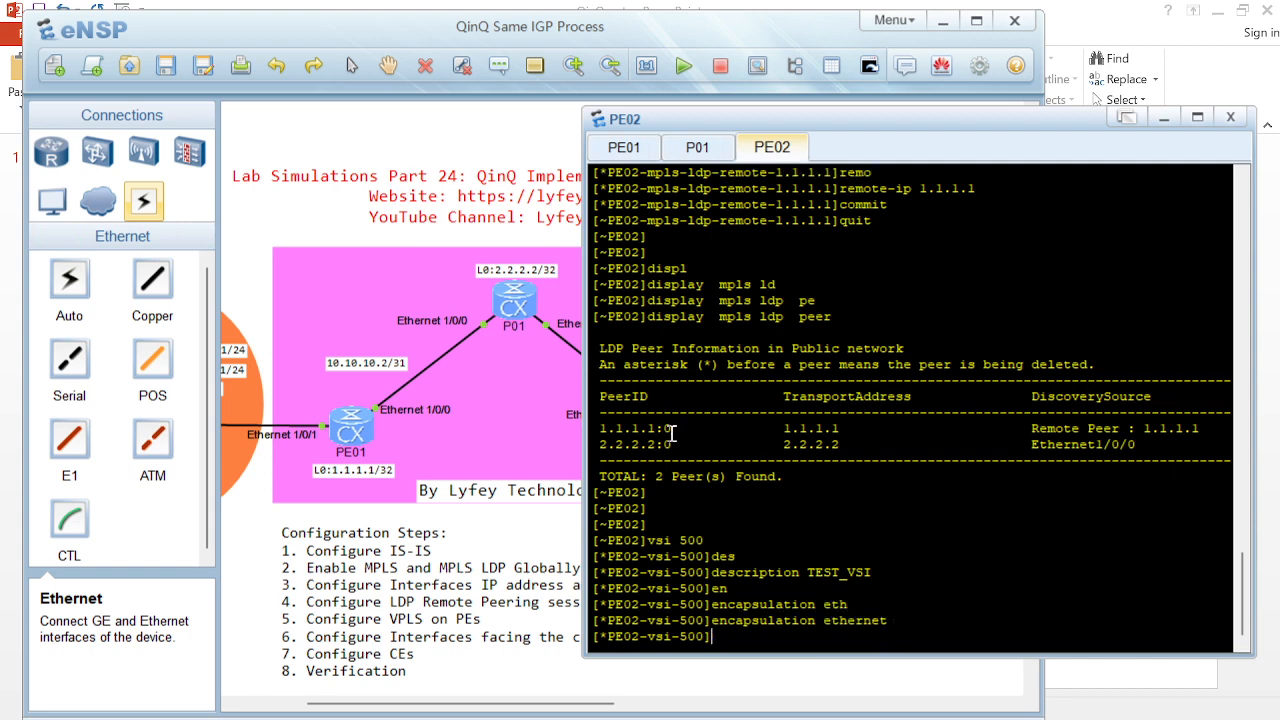
Set LDP as the PW signaling protocol of VSI 500 on PE02 and assign VSI ID 500
{"action": "type", "text": "pw"}
{"action": "key", "text": "Tab"}
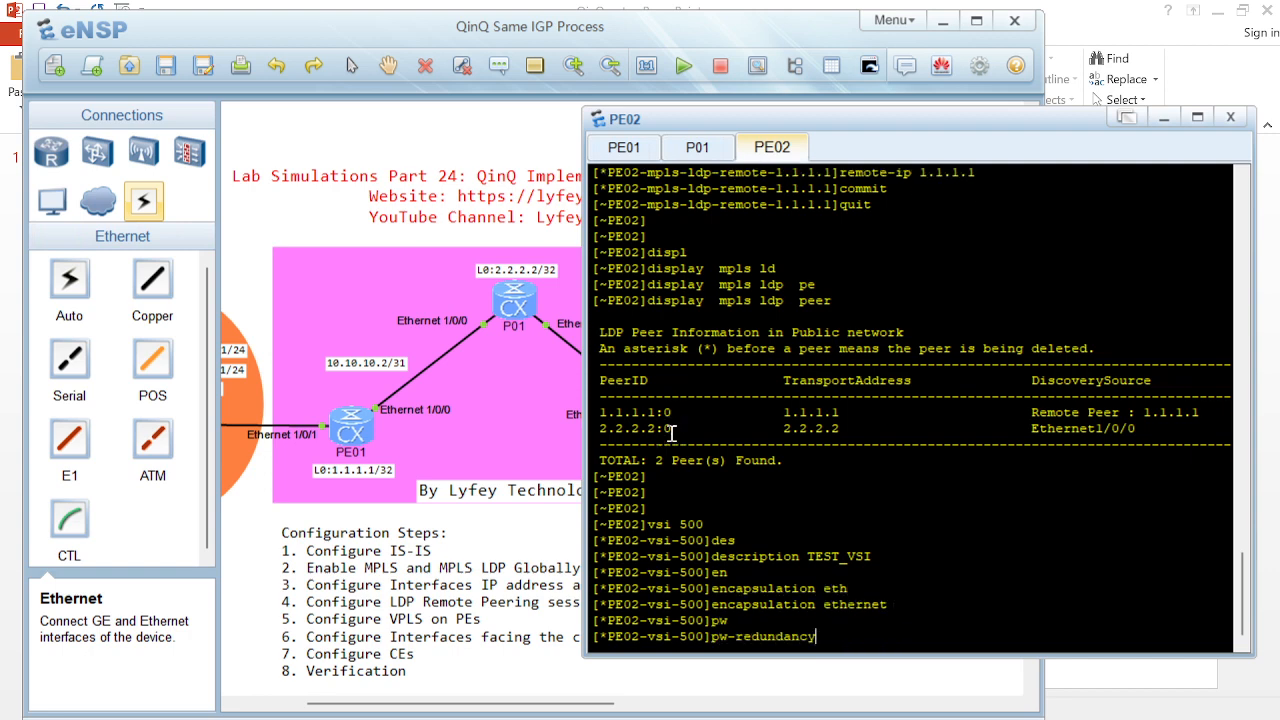
{"action": "key", "text": "Tab"}
{"action": "type", "text": "ldp"}
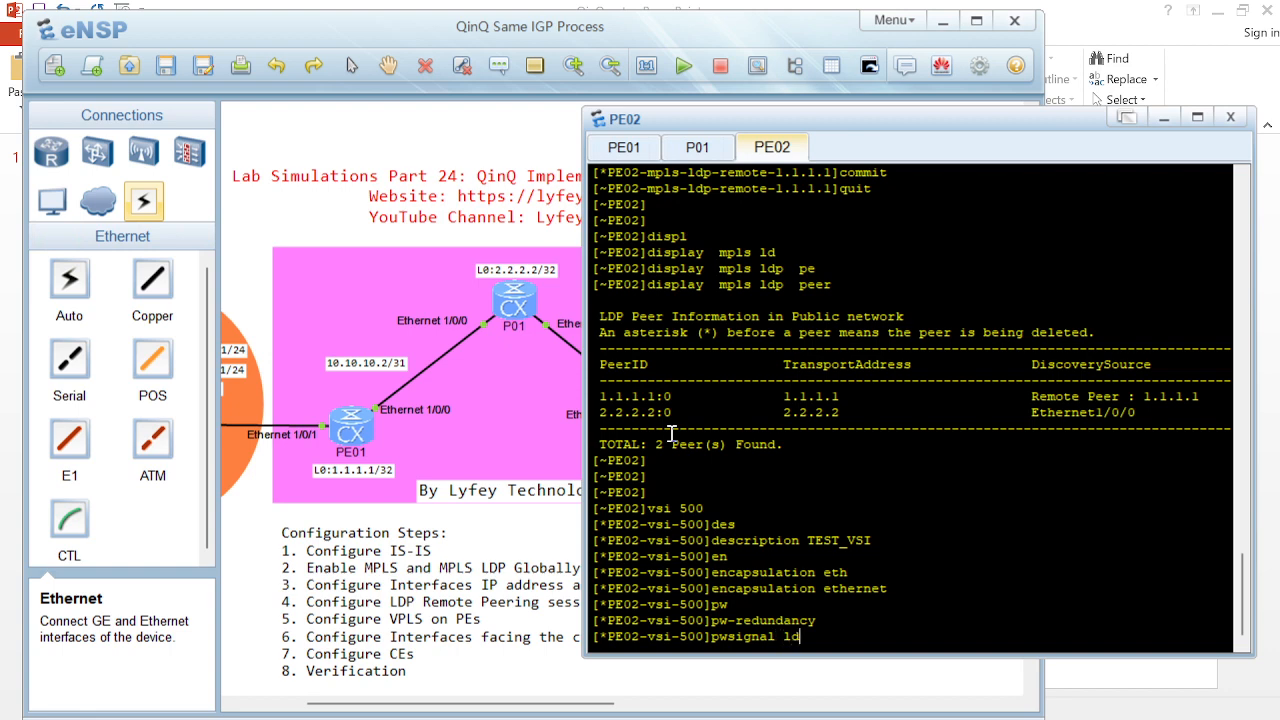
{"action": "key", "text": "Tab"}
{"action": "key", "text": "Return"}
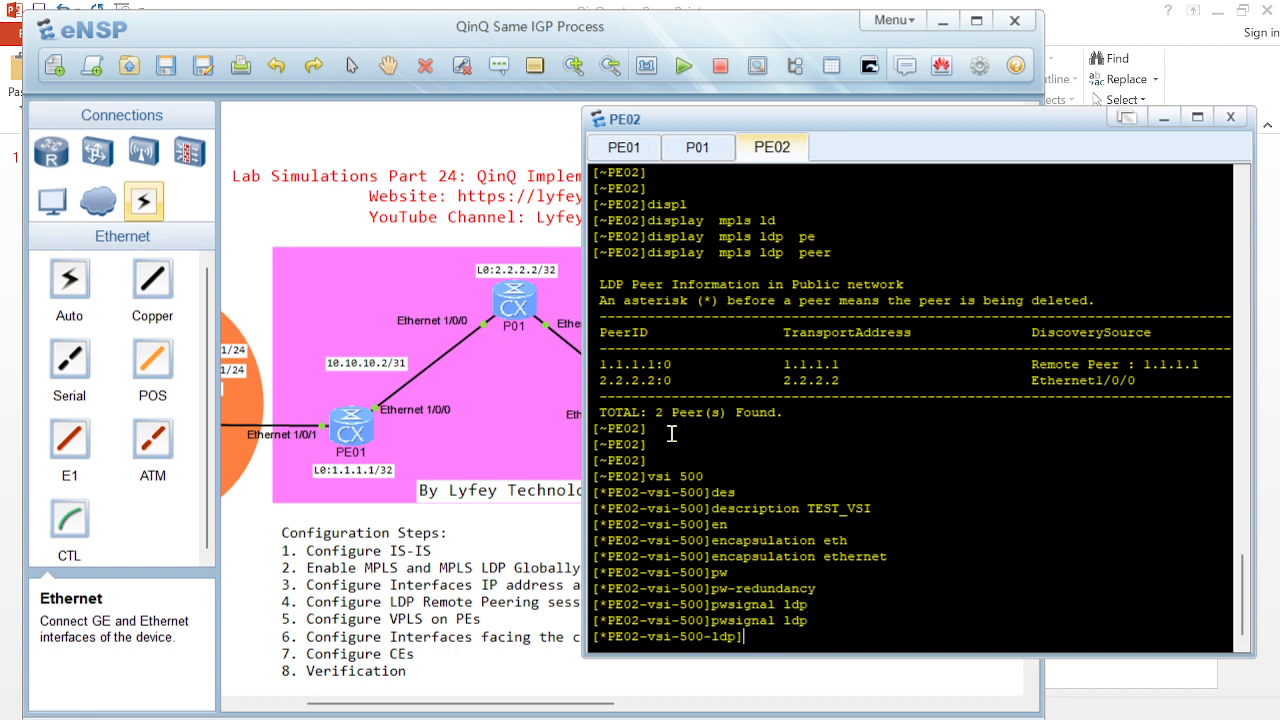
{"action": "type", "text": "vs"}
{"action": "key", "text": "Tab"}
{"action": "type", "text": "500"}
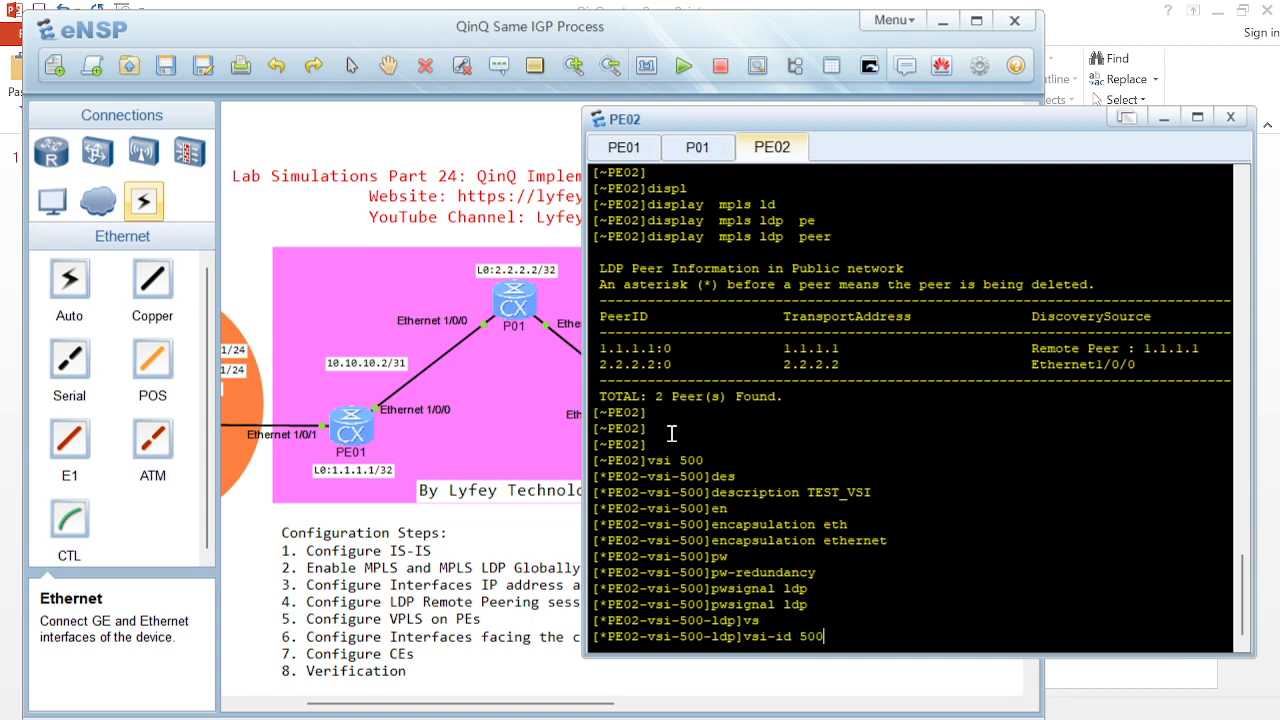
{"action": "key", "text": "Return"}
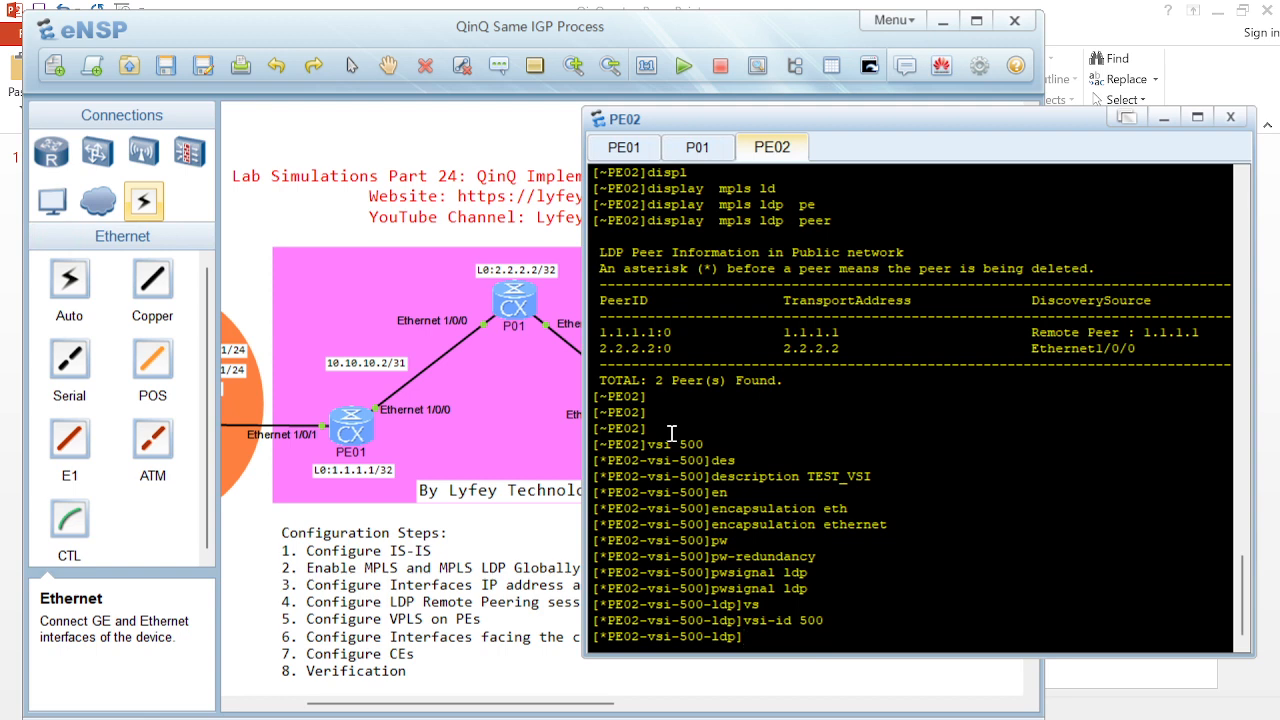
Add peer 1.1.1.1 to the LDP signalling of VSI 500 on PE02, and commit the configuration
{"action": "type", "text": "pe"}
{"action": "key", "text": "Tab"}
{"action": "type", "text": "1.1.1.1"}
{"action": "key", "text": "Return"}
{"action": "type", "text": "commit"}
{"action": "key", "text": "Return"}
{"action": "key", "text": "Return"}
{"action": "type", "text": "quit"}
{"action": "key", "text": "Return"}
{"action": "key", "text": "Return"}
{"action": "key", "text": "Return"}
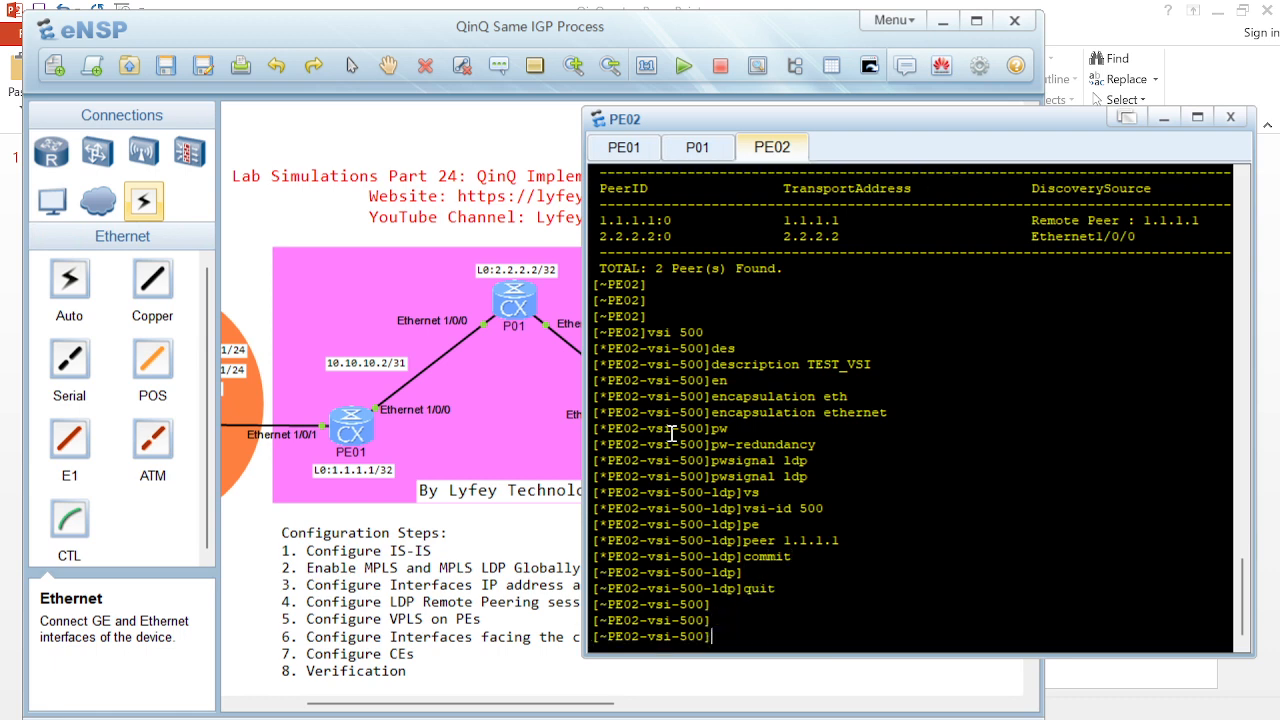
On PE01, display the status of VSI 500 by name several times
{"action": "left_click", "coordinate": [626, 148]}
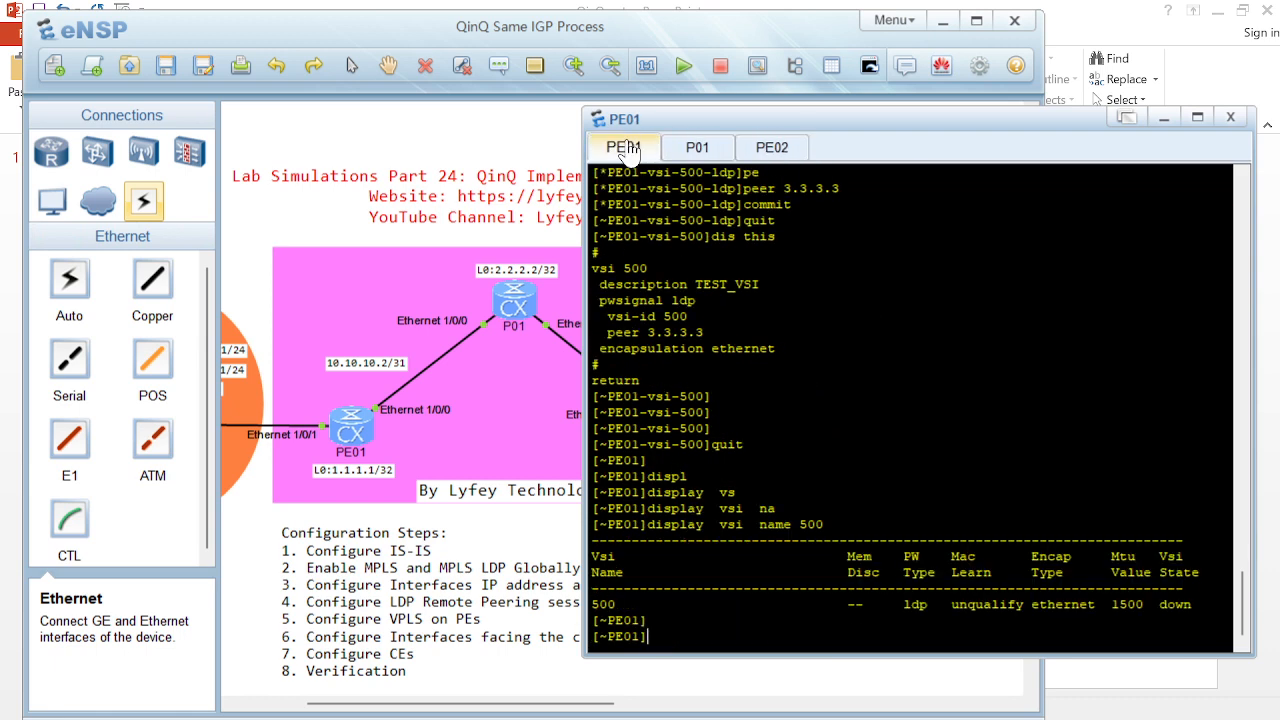
{"action": "key", "text": "Return"}
{"action": "key", "text": "Return"}
{"action": "type", "text": "displ"}
{"action": "key", "text": "Tab"}
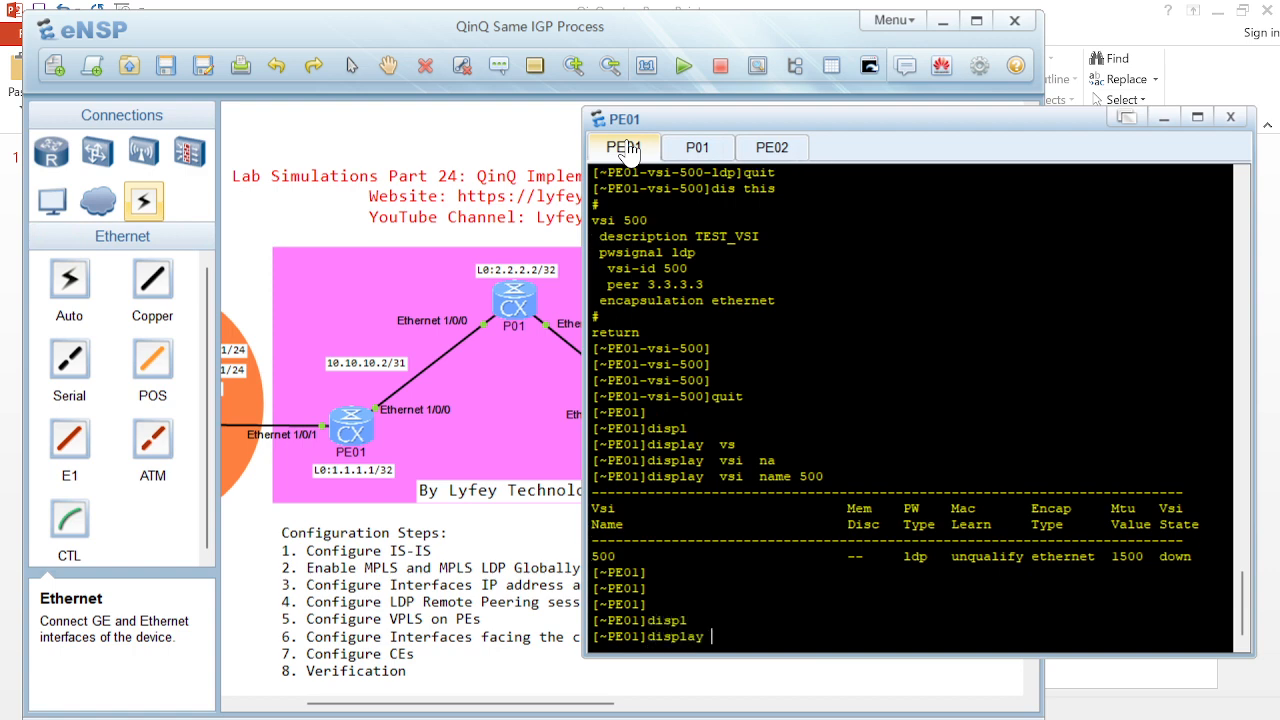
{"action": "key", "text": "Up"}
{"action": "key", "text": "Return"}
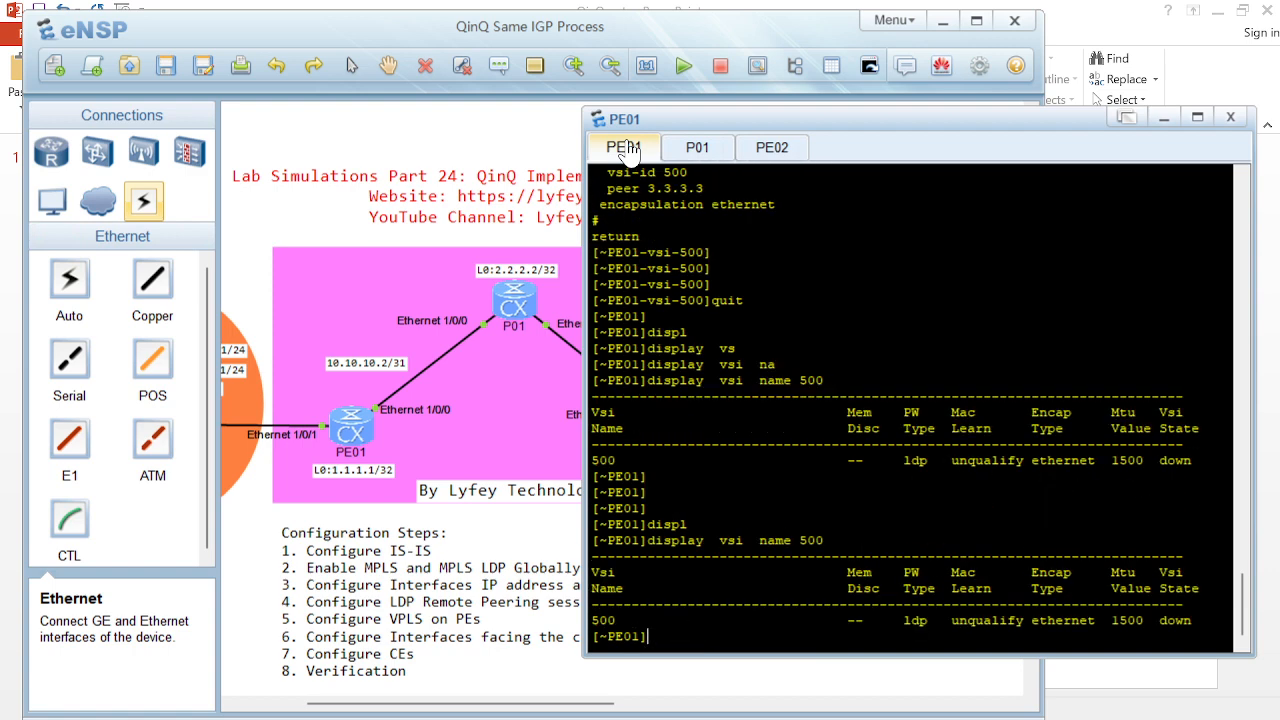
{"action": "key", "text": "Up"}
{"action": "key", "text": "Return"}
{"action": "key", "text": "Up"}
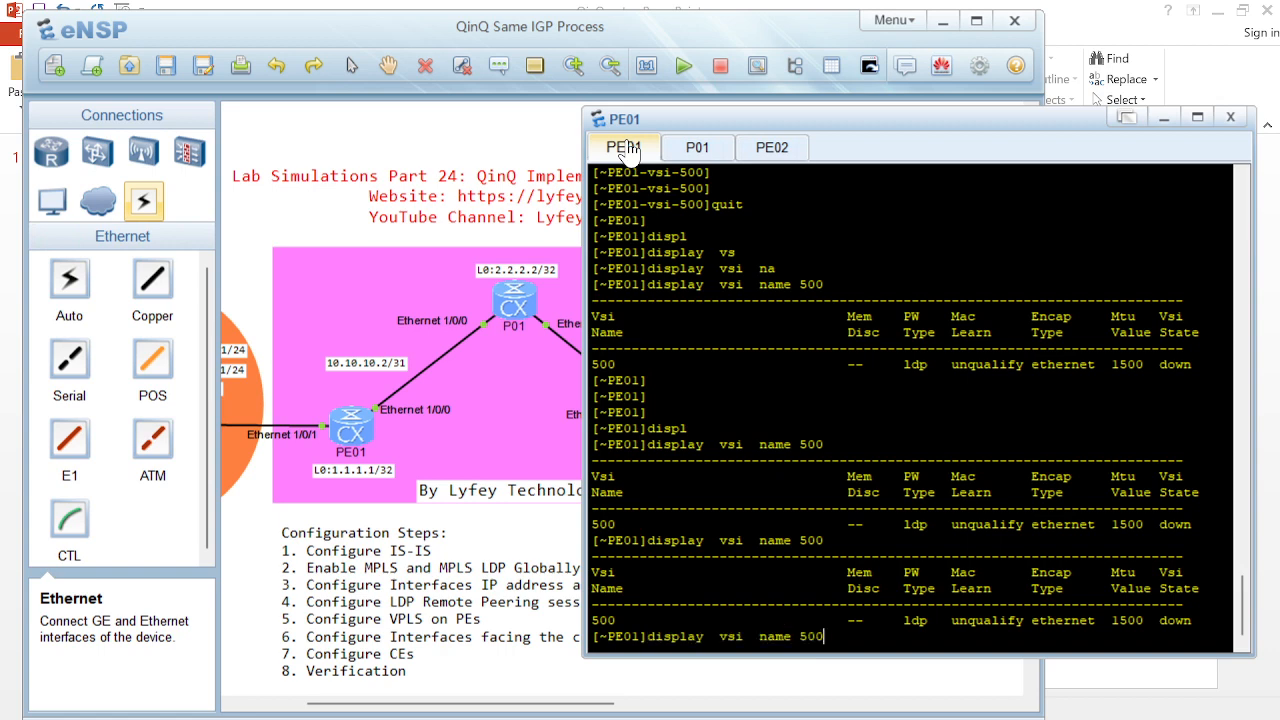
{"action": "key", "text": "Return"}
{"action": "key", "text": "Up"}
{"action": "key", "text": "Return"}
{"action": "key", "text": "Up"}
{"action": "key", "text": "Down"}
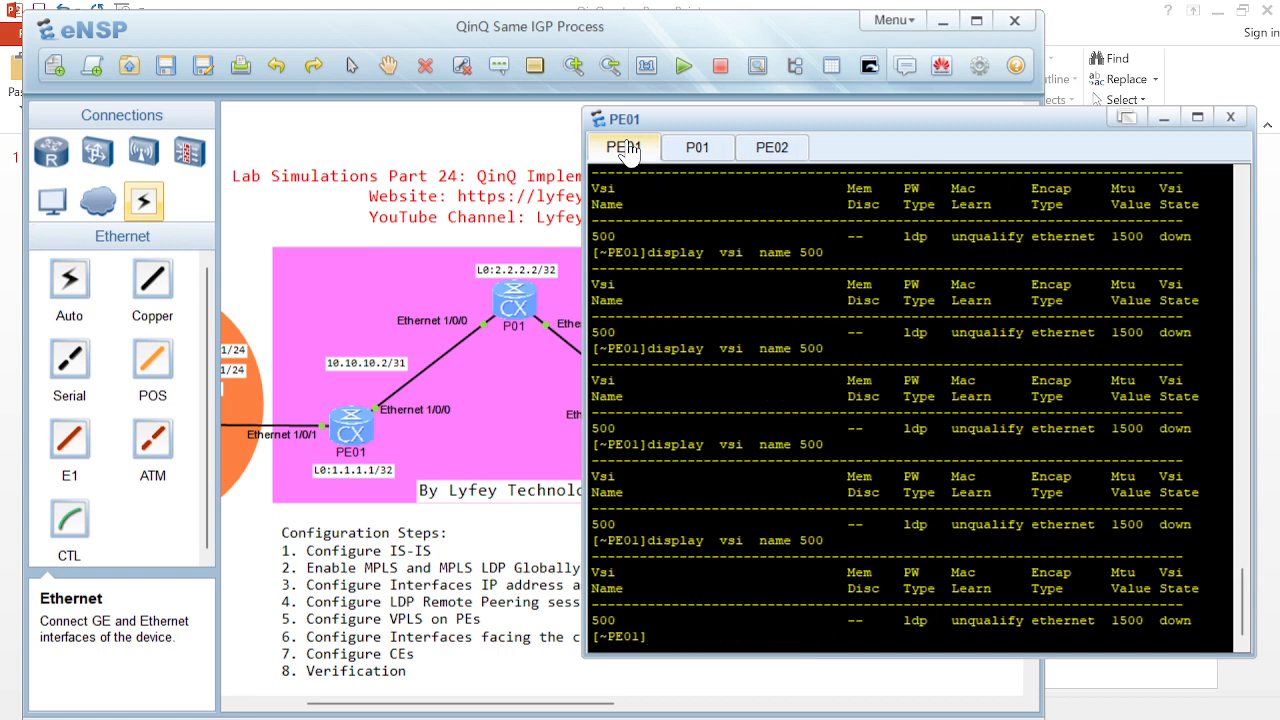
On PE02, run commit in the VSI 500 view and display the status of VSI 500 by name
{"action": "left_click", "coordinate": [775, 148]}
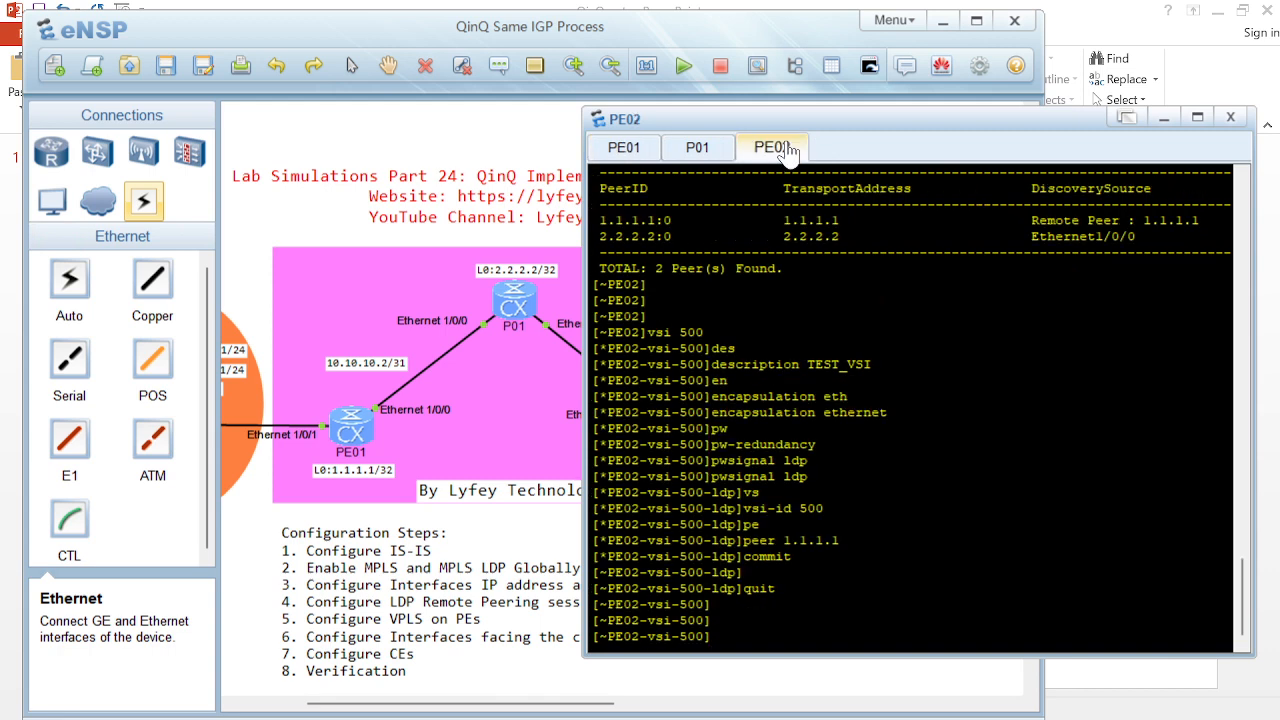
{"action": "type", "text": "commit"}
{"action": "key", "text": "Return"}
{"action": "key", "text": "Return"}
{"action": "key", "text": "Return"}
{"action": "type", "text": "displ"}
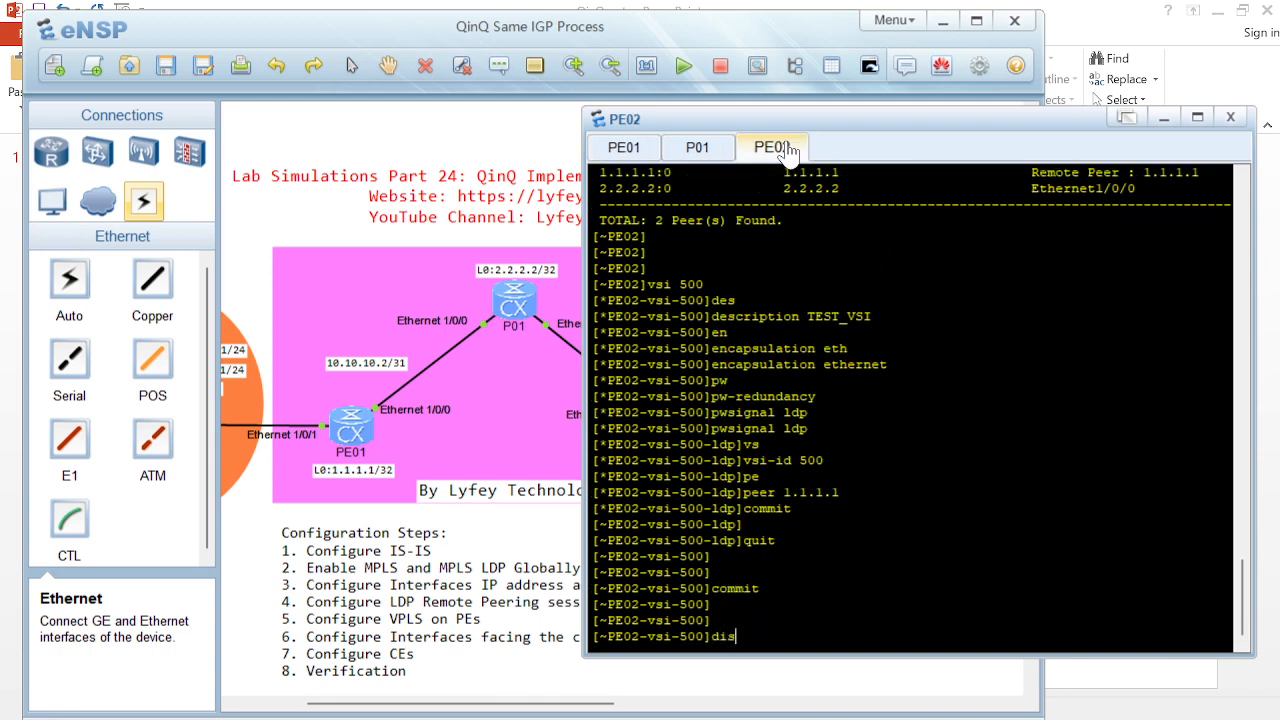
{"action": "key", "text": "Tab"}
{"action": "type", "text": "vs"}
{"action": "key", "text": "Tab"}
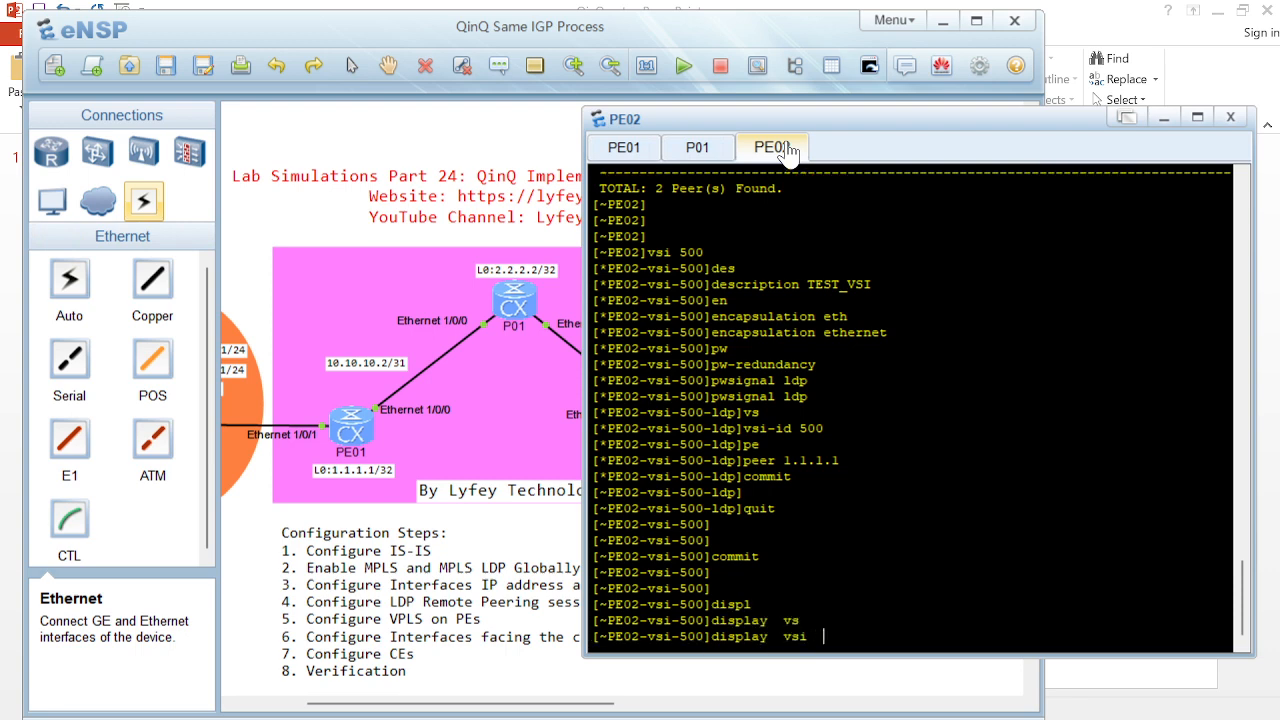
{"action": "type", "text": "na"}
{"action": "key", "text": "Tab"}
{"action": "type", "text": "500"}
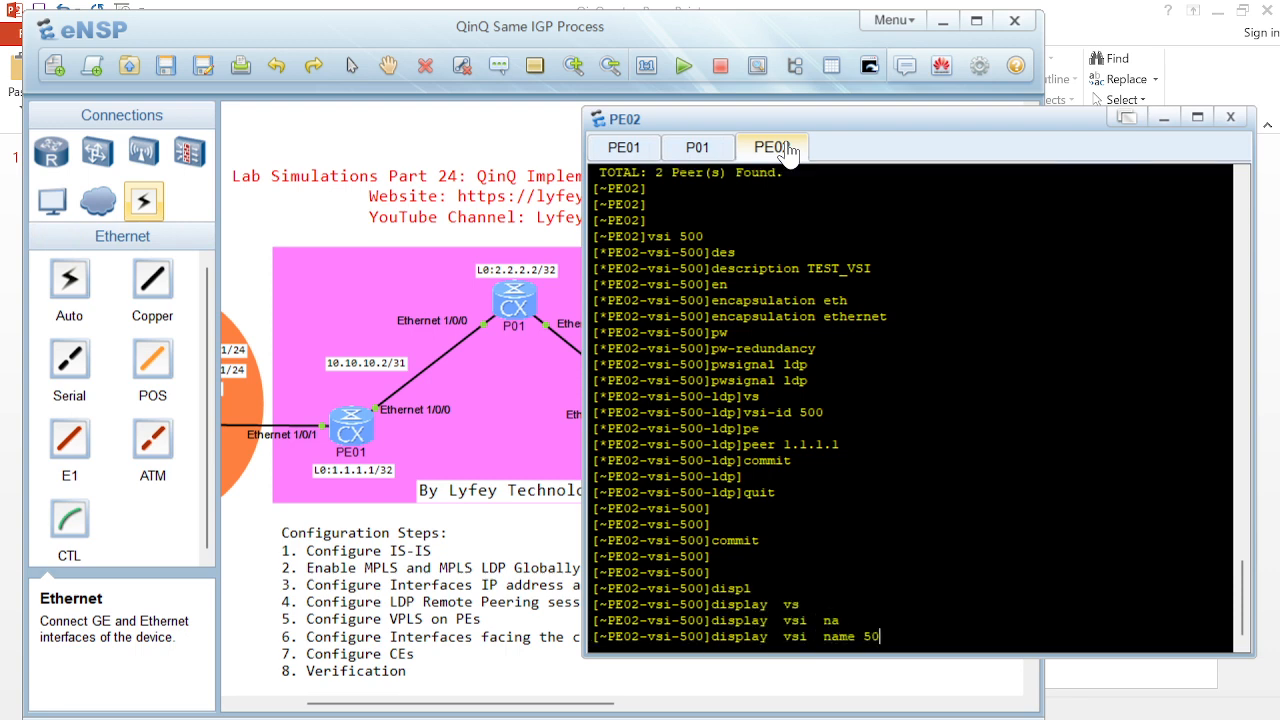
{"action": "key", "text": "Return"}
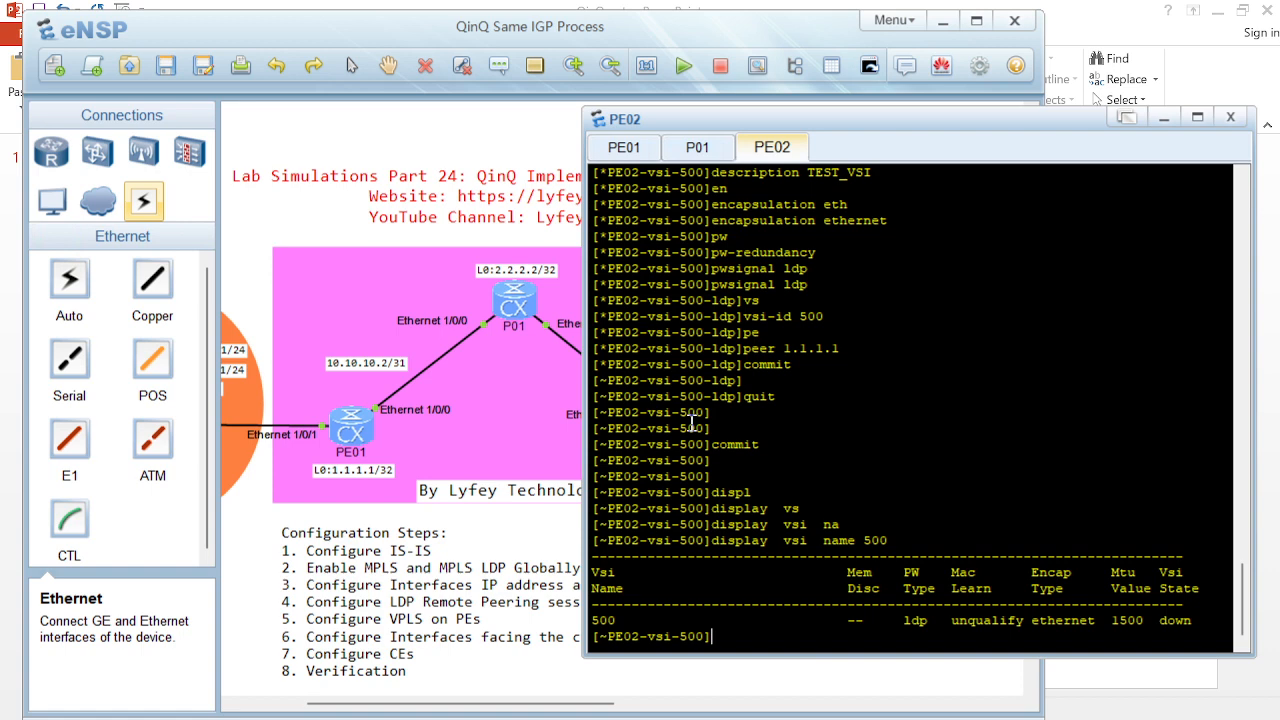
{"action": "type", "text": "quit"}
{"action": "key", "text": "Return"}
{"action": "key", "text": "Return"}
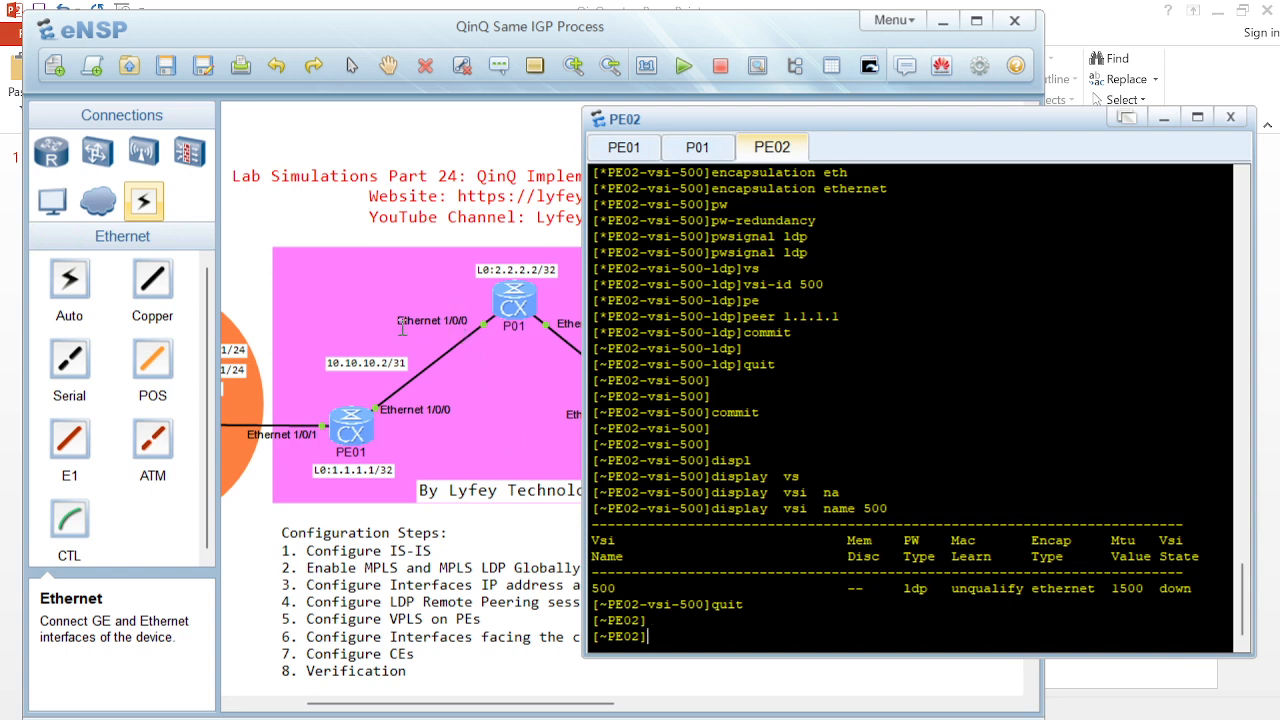
On PE01, create the subinterface Ethernet 1/0/1.500 facing the customer
{"action": "left_click", "coordinate": [486, 683]}
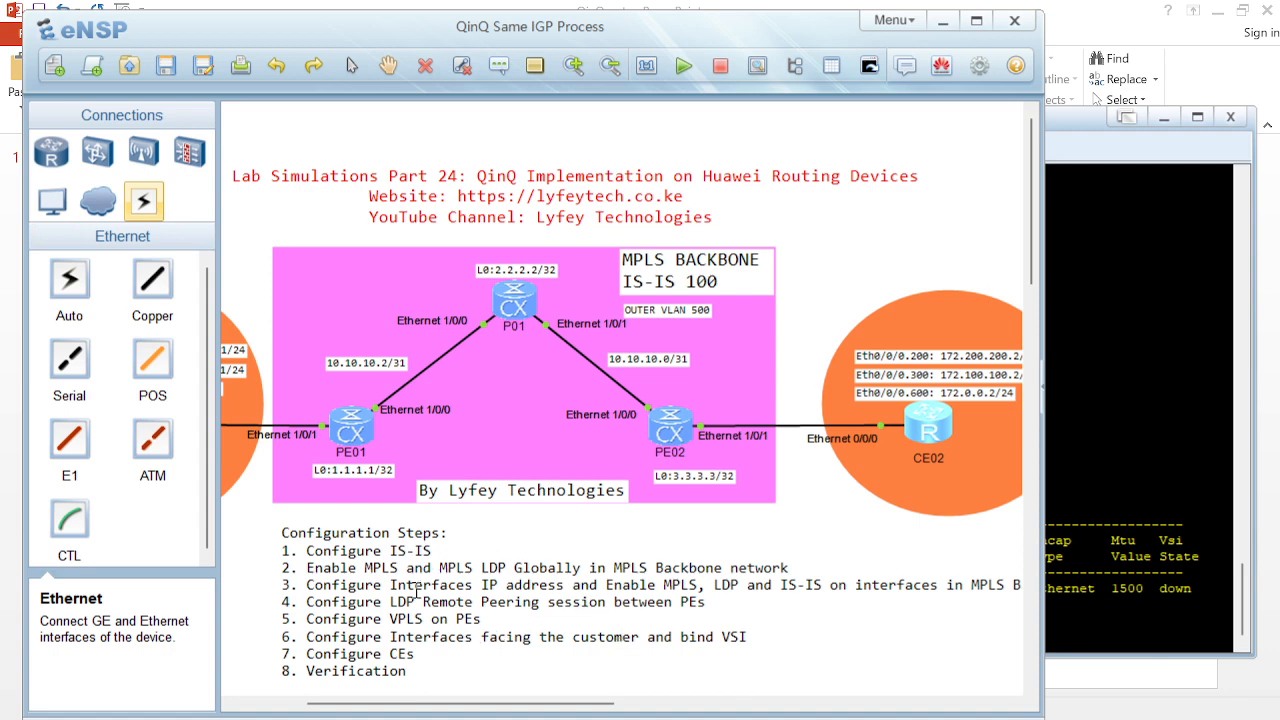
{"action": "double_click", "coordinate": [357, 432]}
{"action": "key", "text": "Return"}
{"action": "key", "text": "Return"}
{"action": "key", "text": "Return"}
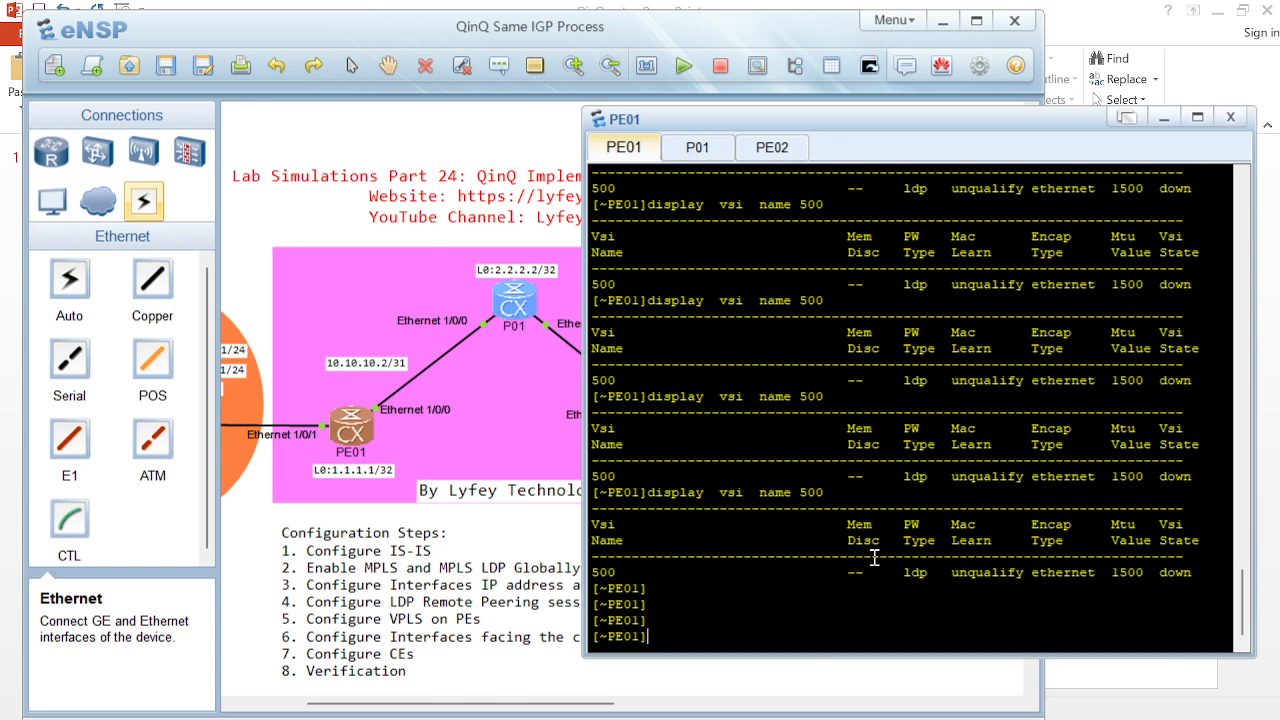
{"action": "type", "text": "interf"}
{"action": "key", "text": "Tab"}
{"action": "type", "text": "eth"}
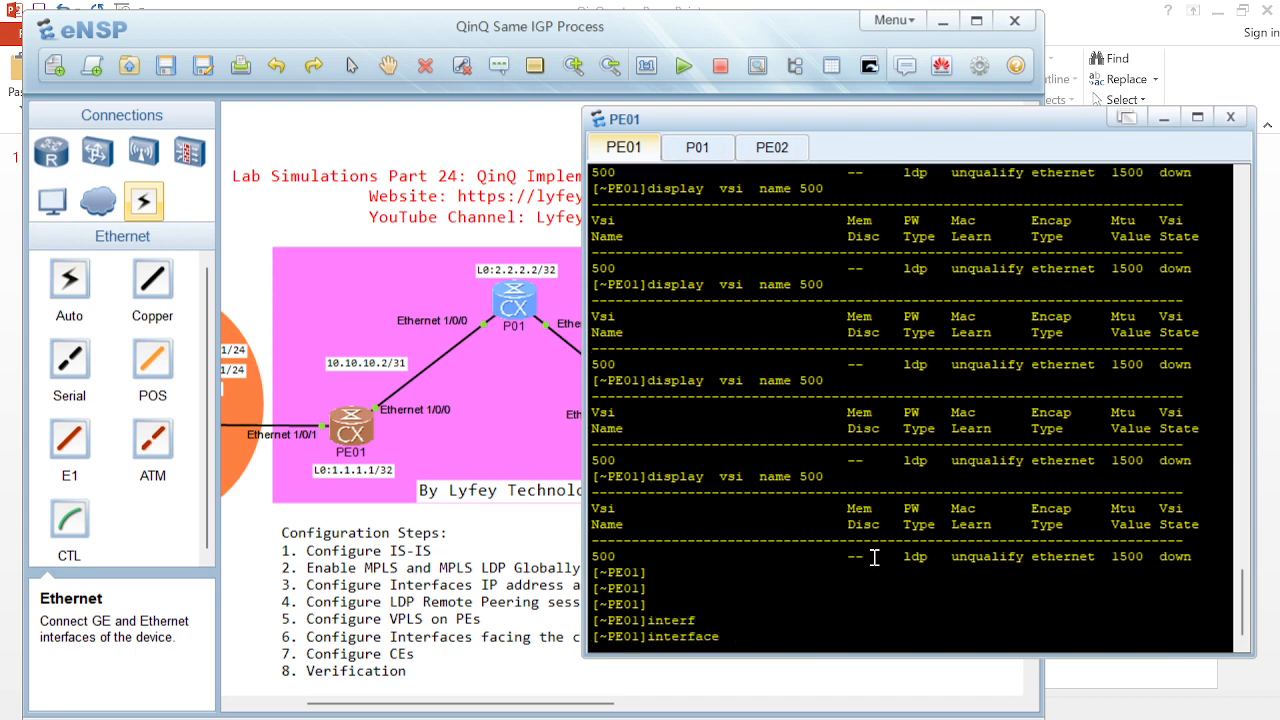
{"action": "key", "text": "Tab"}
{"action": "key", "text": "Tab"}
{"action": "type", "text": "1/0/1.500"}
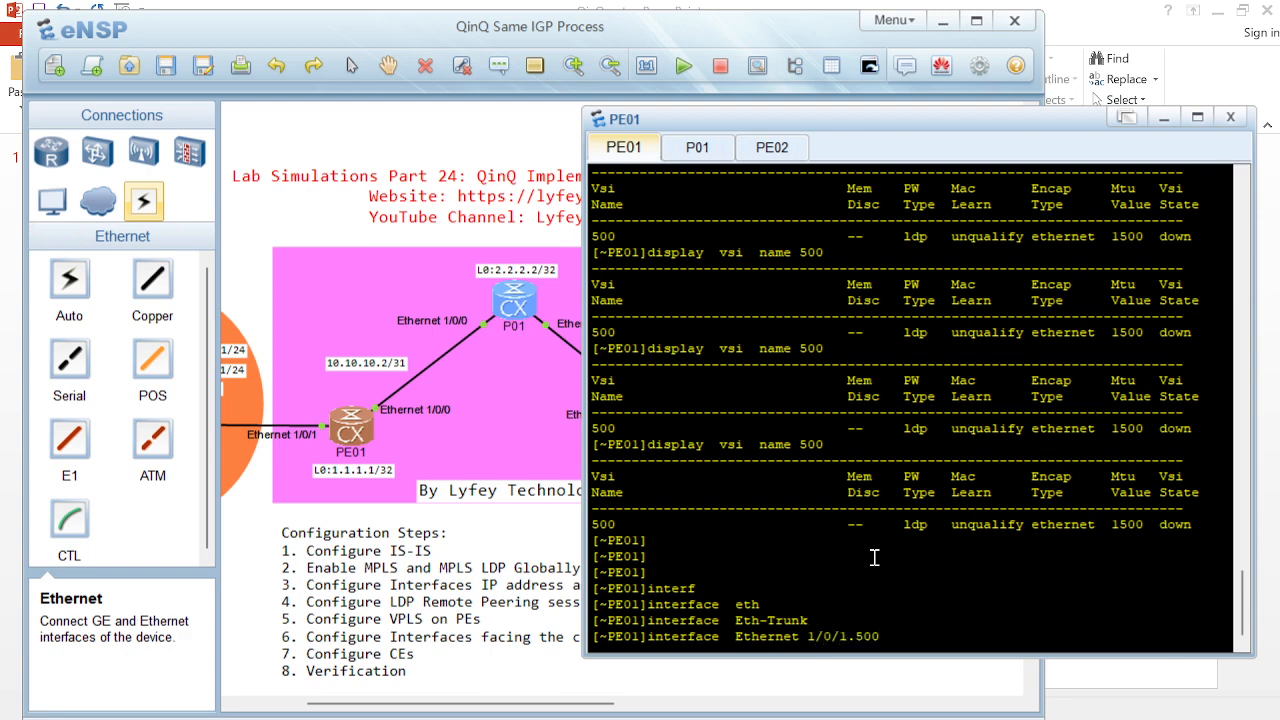
{"action": "key", "text": "Return"}
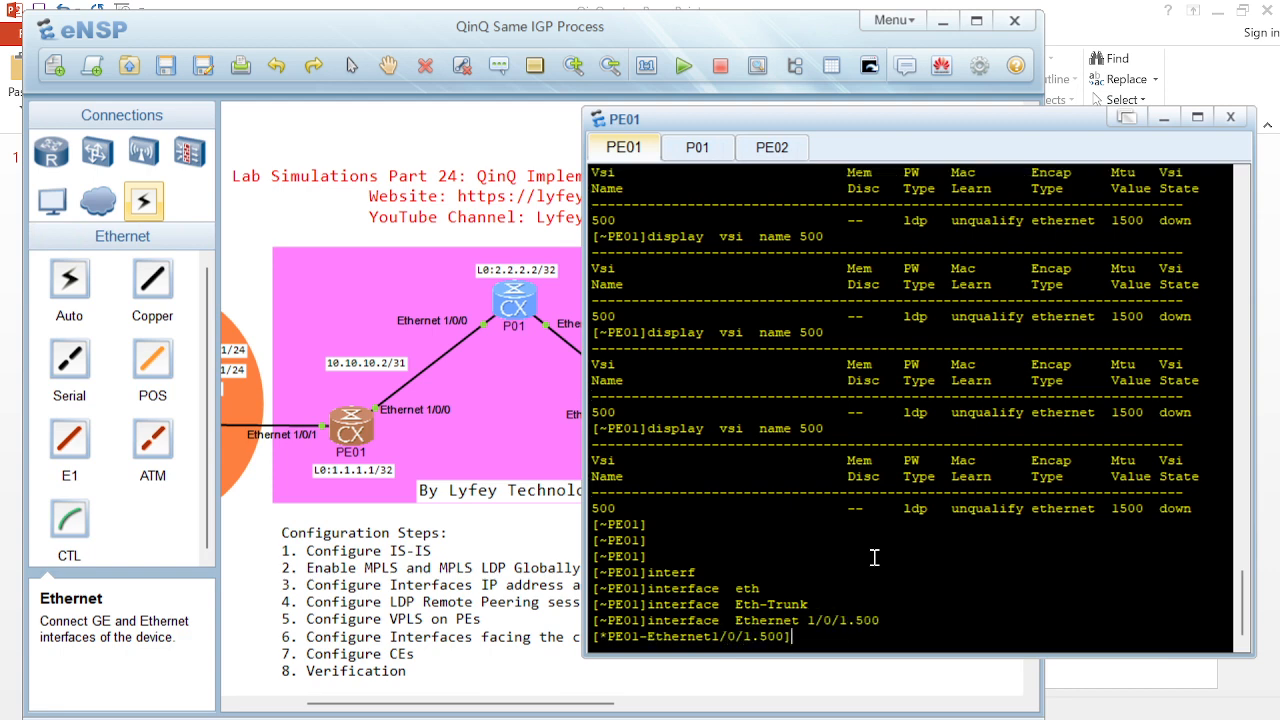
Set the VLAN type of subinterface Ethernet 1/0/1.500 to dot1q 500
{"action": "type", "text": "vl"}
{"action": "key", "text": "Tab"}
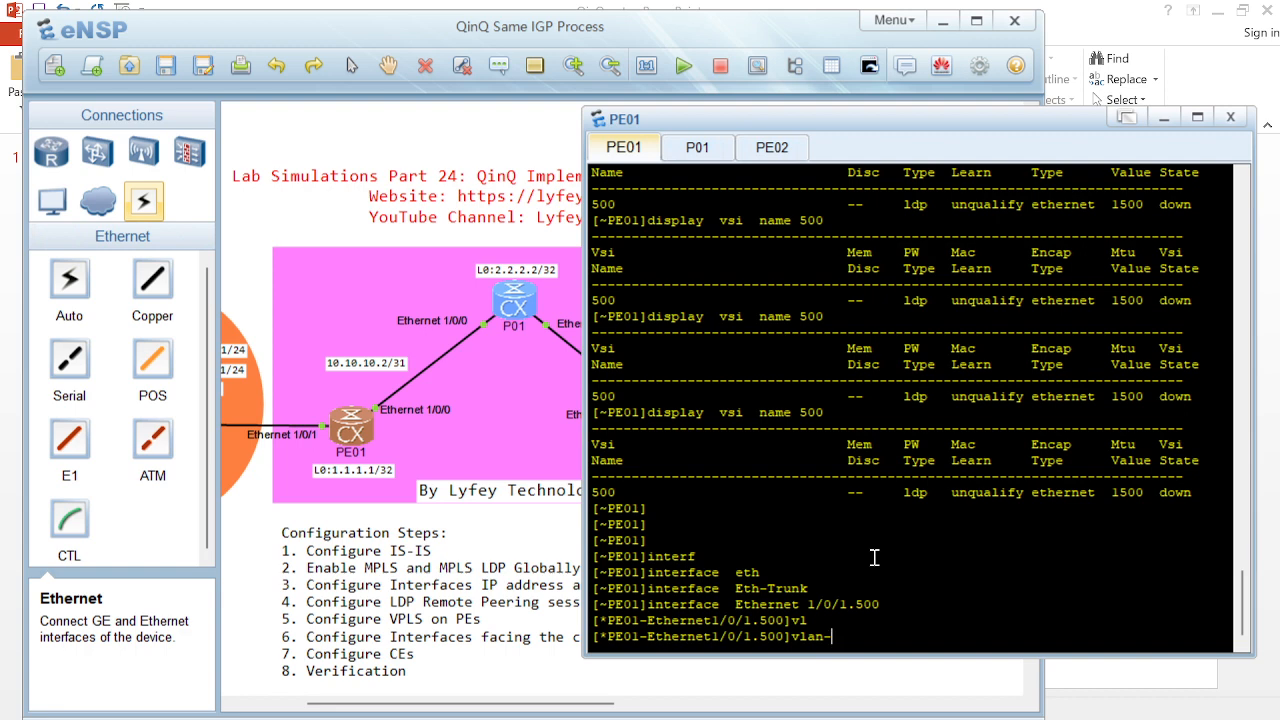
{"action": "type", "text": "t"}
{"action": "key", "text": "Tab"}
{"action": "type", "text": "do"}
{"action": "key", "text": "Tab"}
{"action": "type", "text": "500"}
{"action": "key", "text": "Return"}
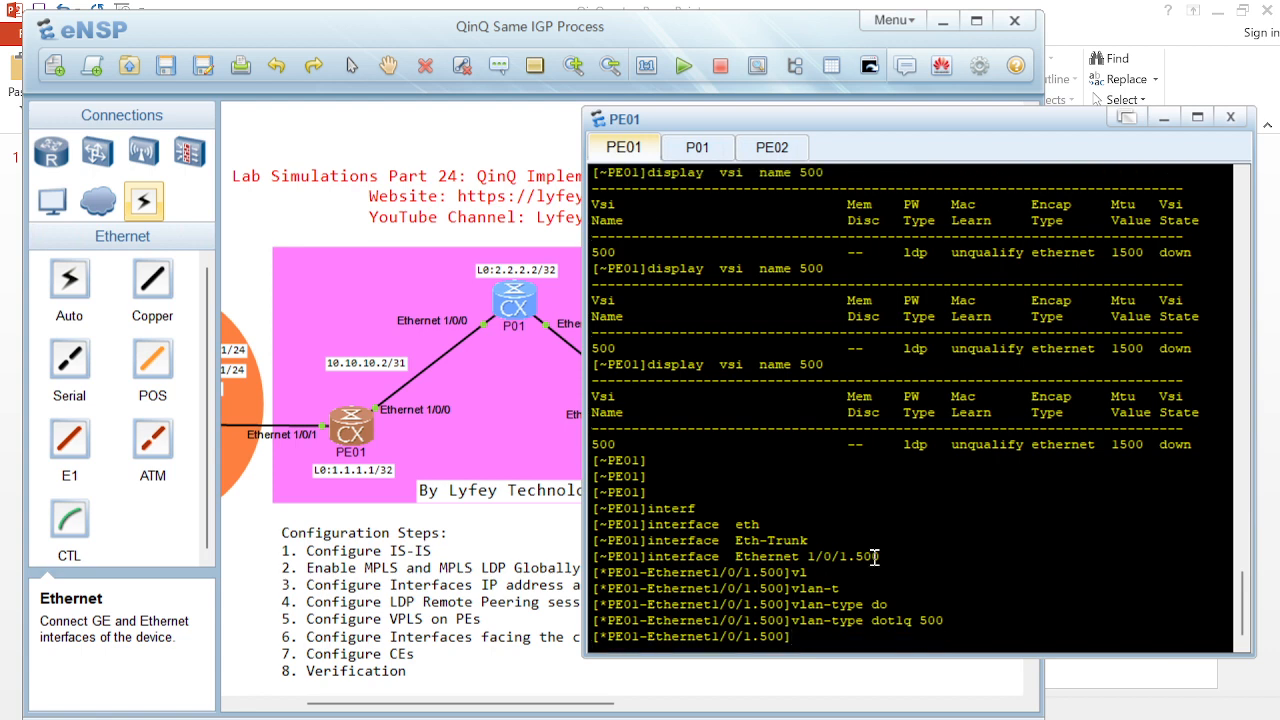
{"action": "type", "text": "qi"}
{"action": "key", "text": "Tab"}
{"action": "key", "text": "Tab"}
{"action": "key", "text": "BackSpace"}
{"action": "key", "text": "BackSpace"}
{"action": "key", "text": "BackSpace"}
{"action": "key", "text": "BackSpace"}
{"action": "key", "text": "BackSpace"}
{"action": "key", "text": "BackSpace"}
{"action": "key", "text": "BackSpace"}
{"action": "key", "text": "BackSpace"}
{"action": "key", "text": "BackSpace"}
{"action": "key", "text": "BackSpace"}
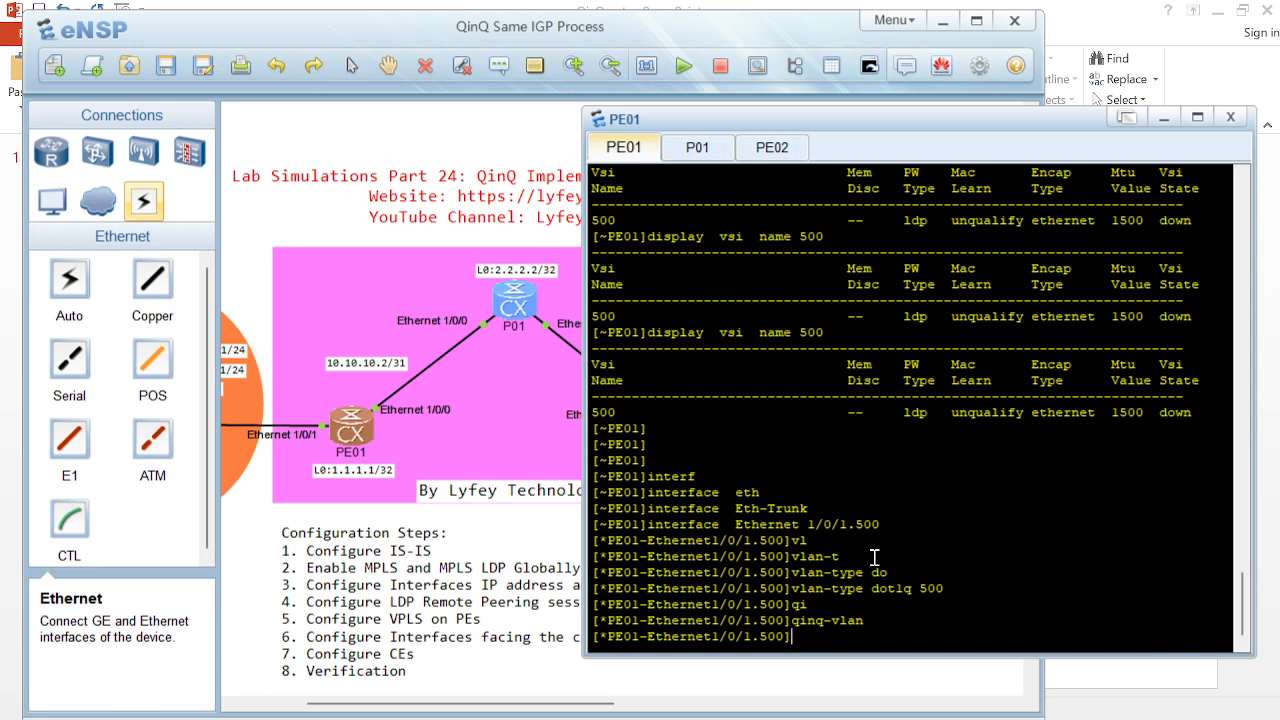
Display the current view's configuration on PE01 and commit the subinterface
{"action": "type", "text": "dis this"}
{"action": "key", "text": "Return"}
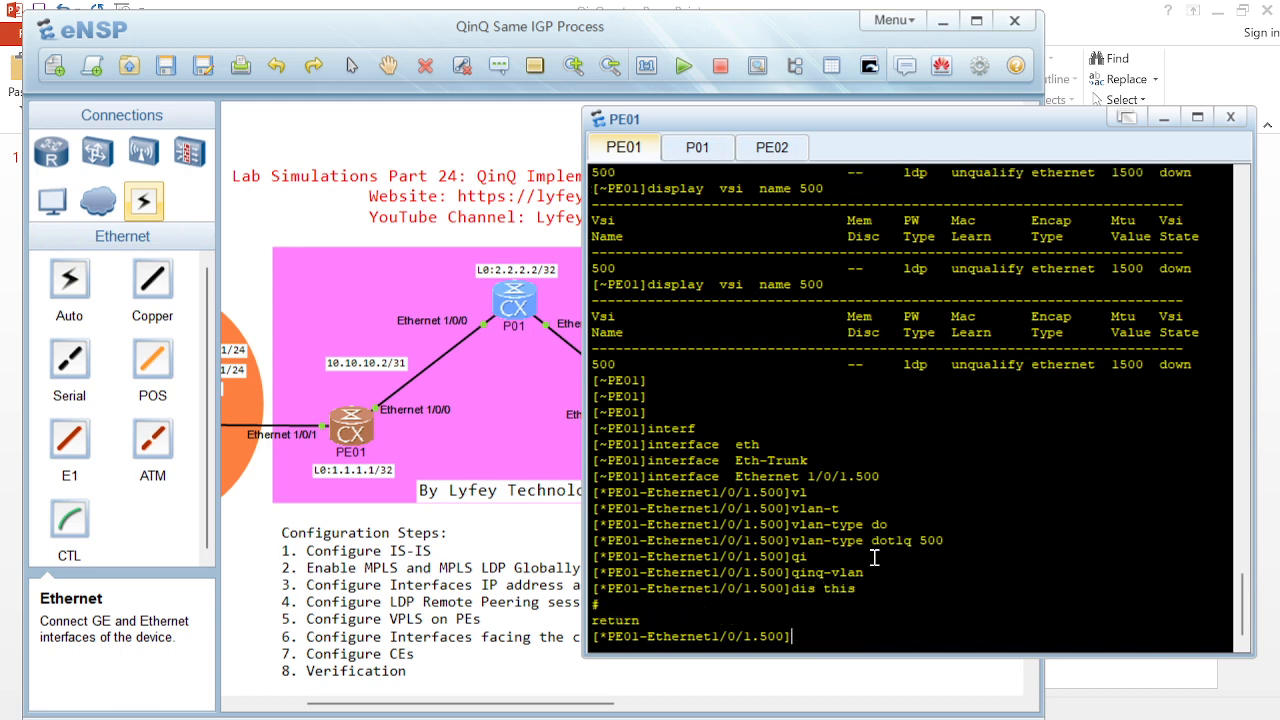
{"action": "type", "text": "commit"}
{"action": "key", "text": "Return"}
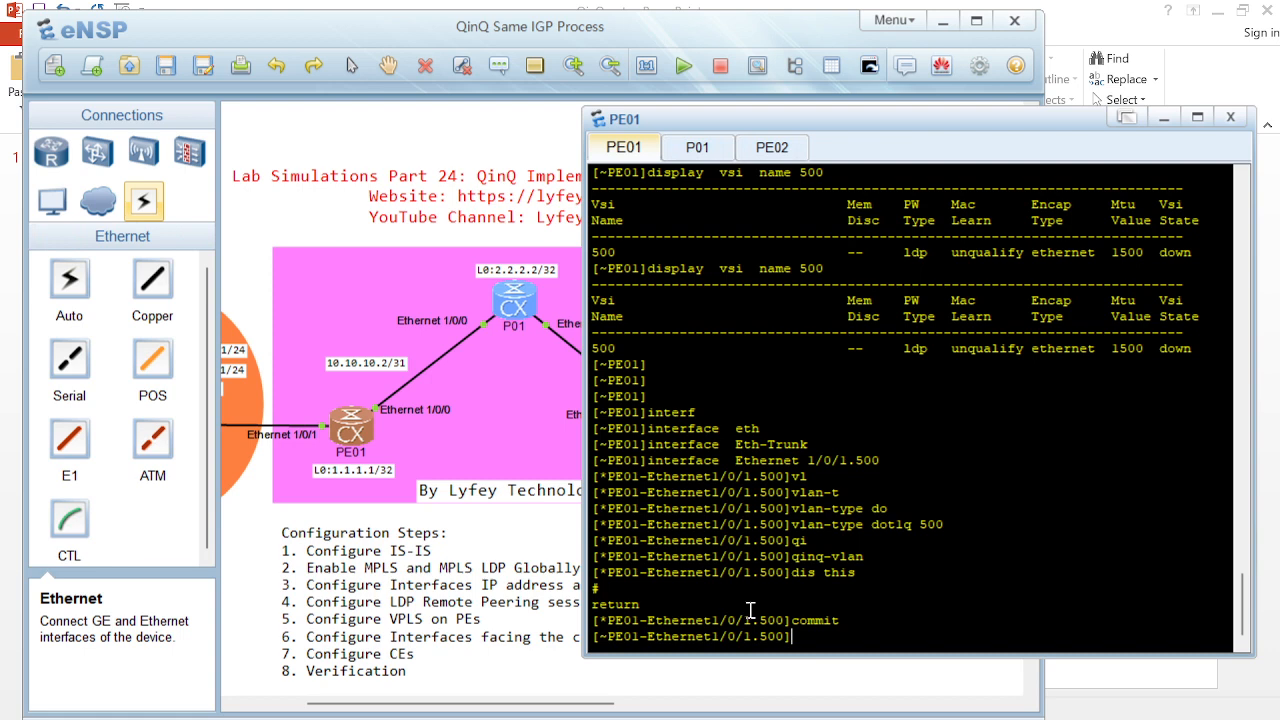
Display the committed configuration of subinterface Ethernet 1/0/1.500 with dis this
{"action": "type", "text": "quit"}
{"action": "key", "text": "BackSpace"}
{"action": "key", "text": "BackSpace"}
{"action": "key", "text": "BackSpace"}
{"action": "key", "text": "BackSpace"}
{"action": "type", "text": "dis this"}
{"action": "key", "text": "Return"}
Undo the dot1q 500 VLAN type on subinterface Ethernet 1/0/1.500
{"action": "type", "text": "undo vl"}
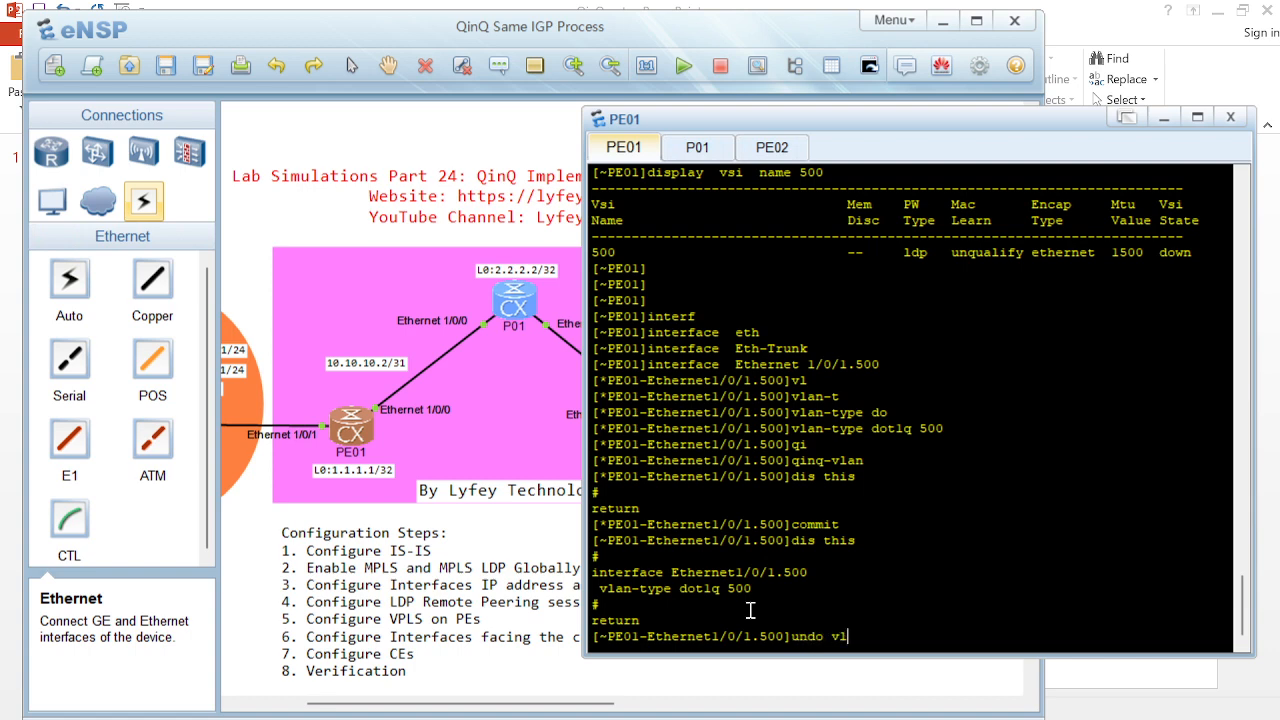
{"action": "key", "text": "Tab"}
{"action": "type", "text": "do"}
{"action": "key", "text": "Tab"}
{"action": "key", "text": "Return"}
{"action": "key", "text": "Return"}
{"action": "key", "text": "Up"}
{"action": "type", "text": "500"}
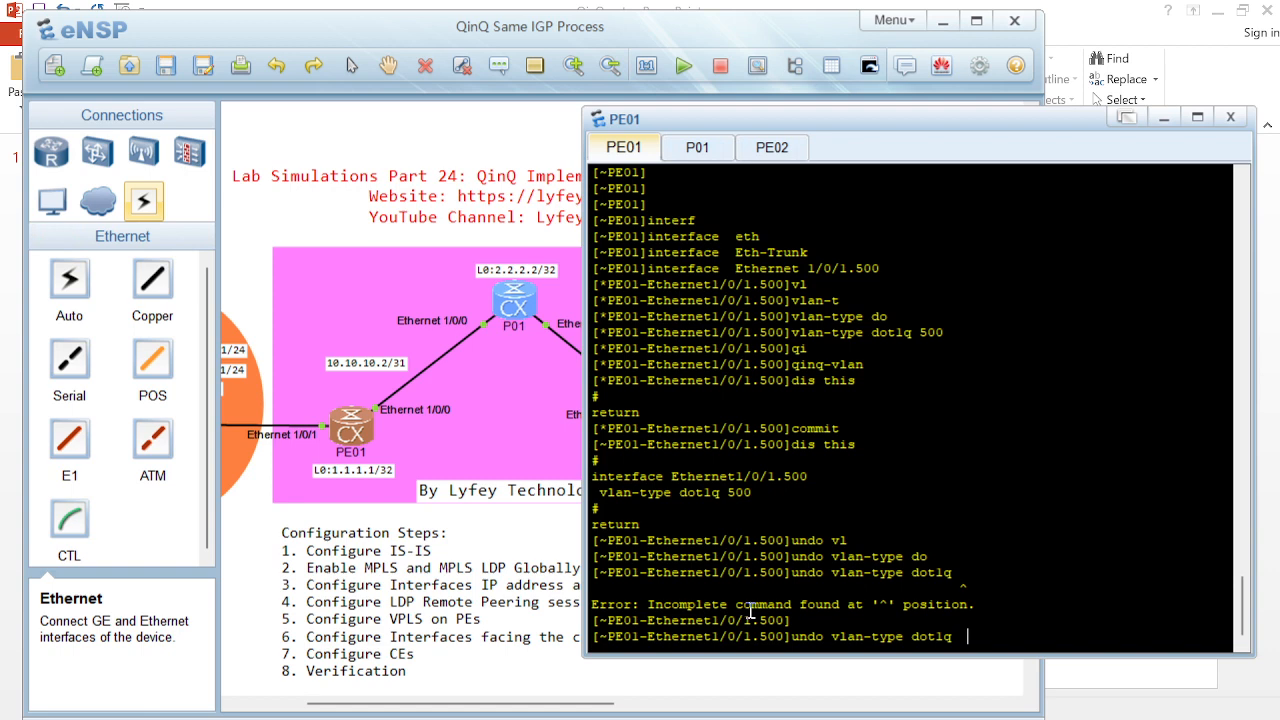
{"action": "key", "text": "Return"}
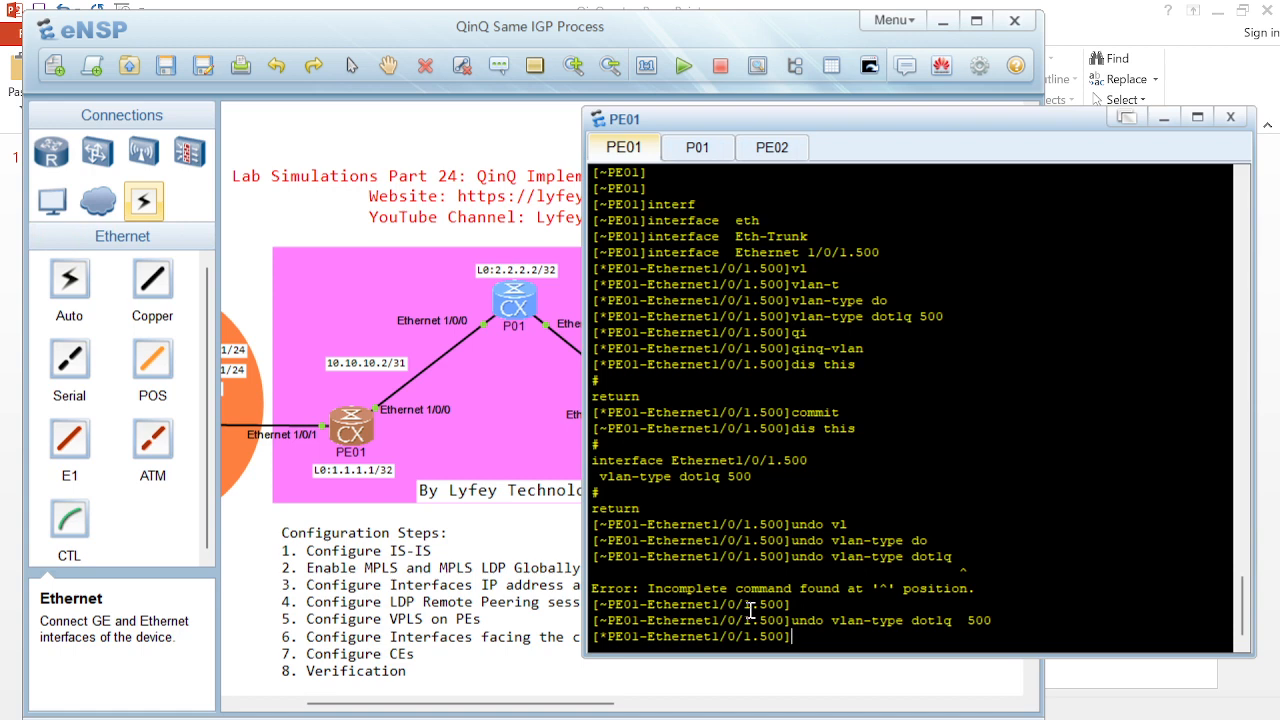
Configure QinQ stacking on Ethernet 1/0/1.500 with PE VLAN ID 500, consulting the command help for its options
{"action": "type", "text": "qi"}
{"action": "key", "text": "Tab"}
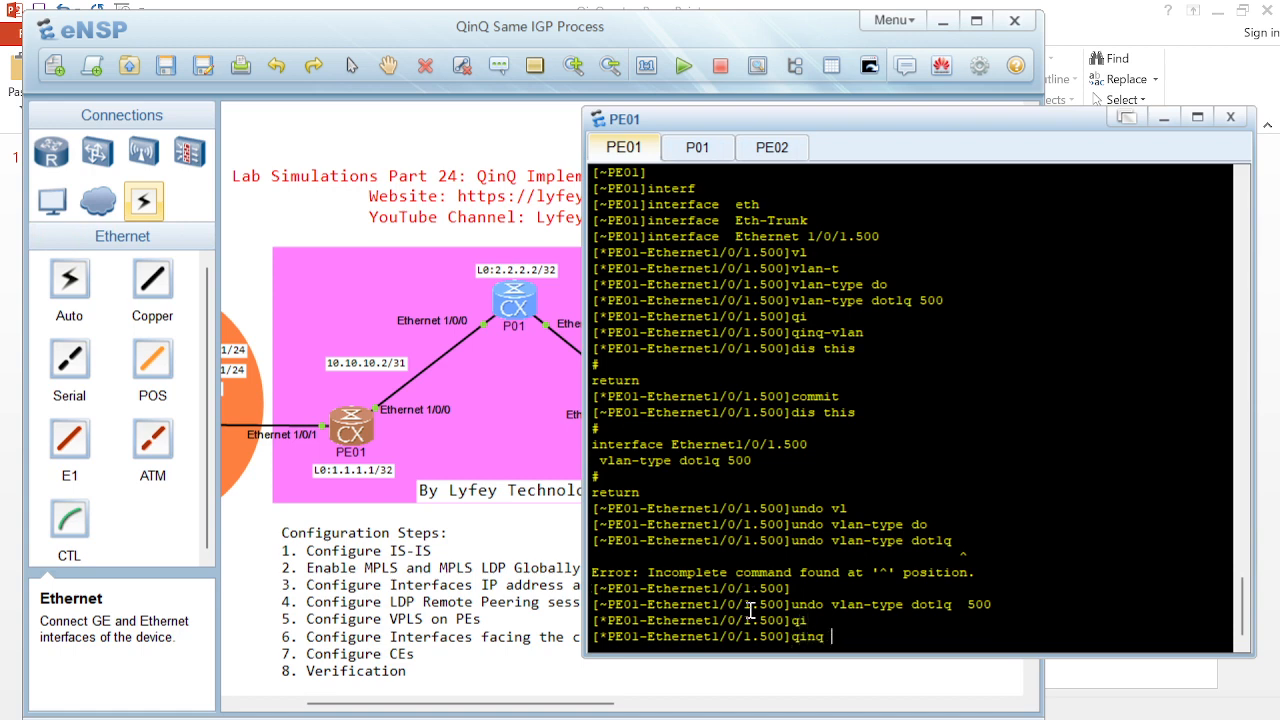
{"action": "type", "text": "sy"}
{"action": "key", "text": "Tab"}
{"action": "key", "text": "BackSpace"}
{"action": "type", "text": "t"}
{"action": "key", "text": "Return"}
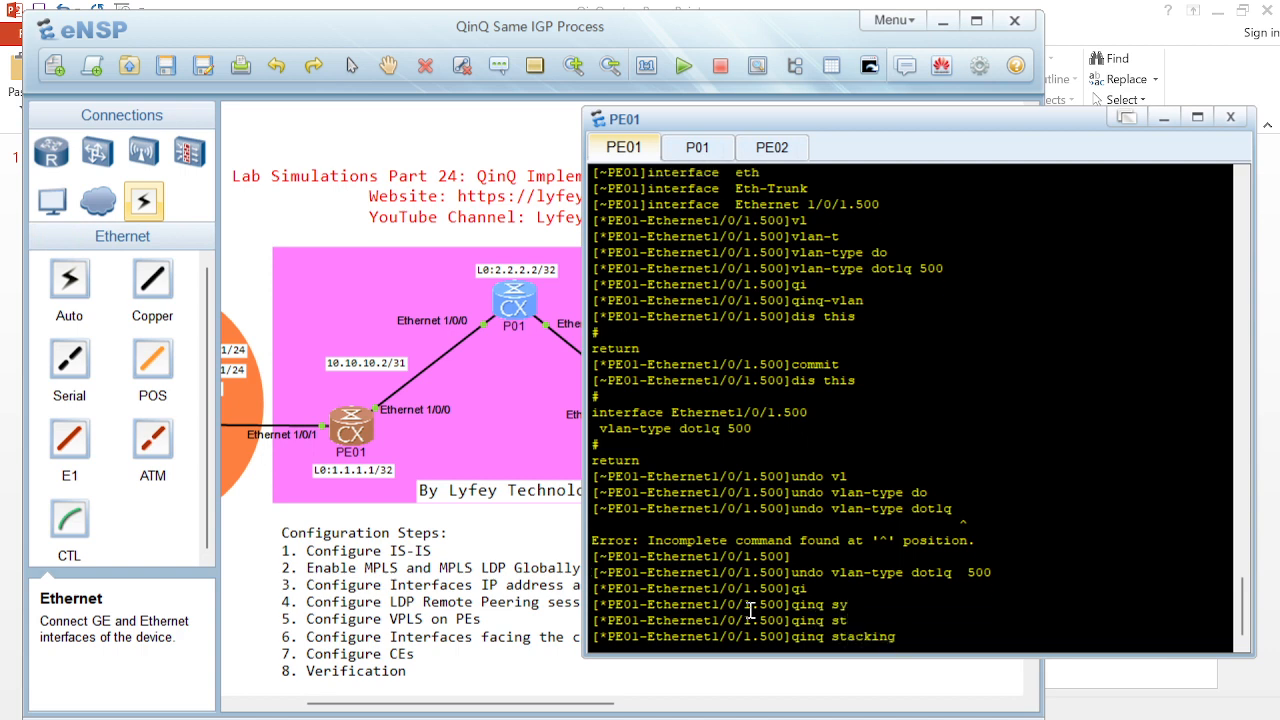
{"action": "type", "text": "?"}
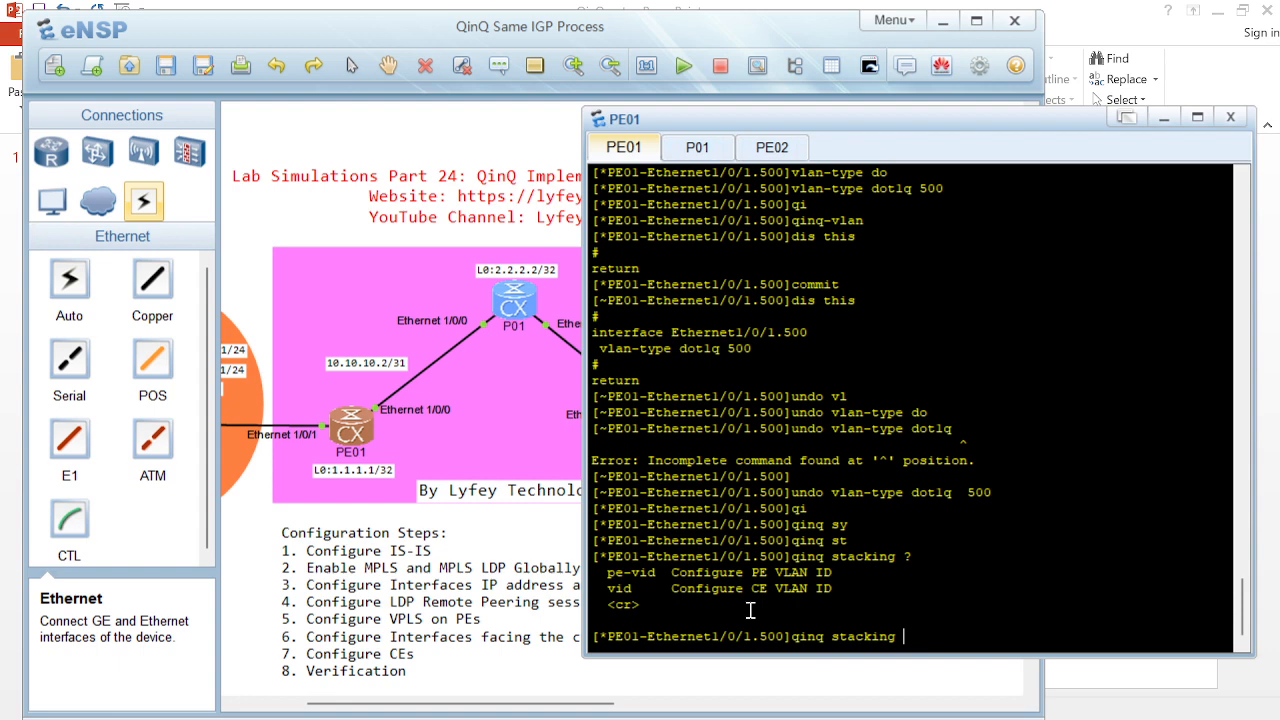
{"action": "type", "text": "pe"}
{"action": "key", "text": "Tab"}
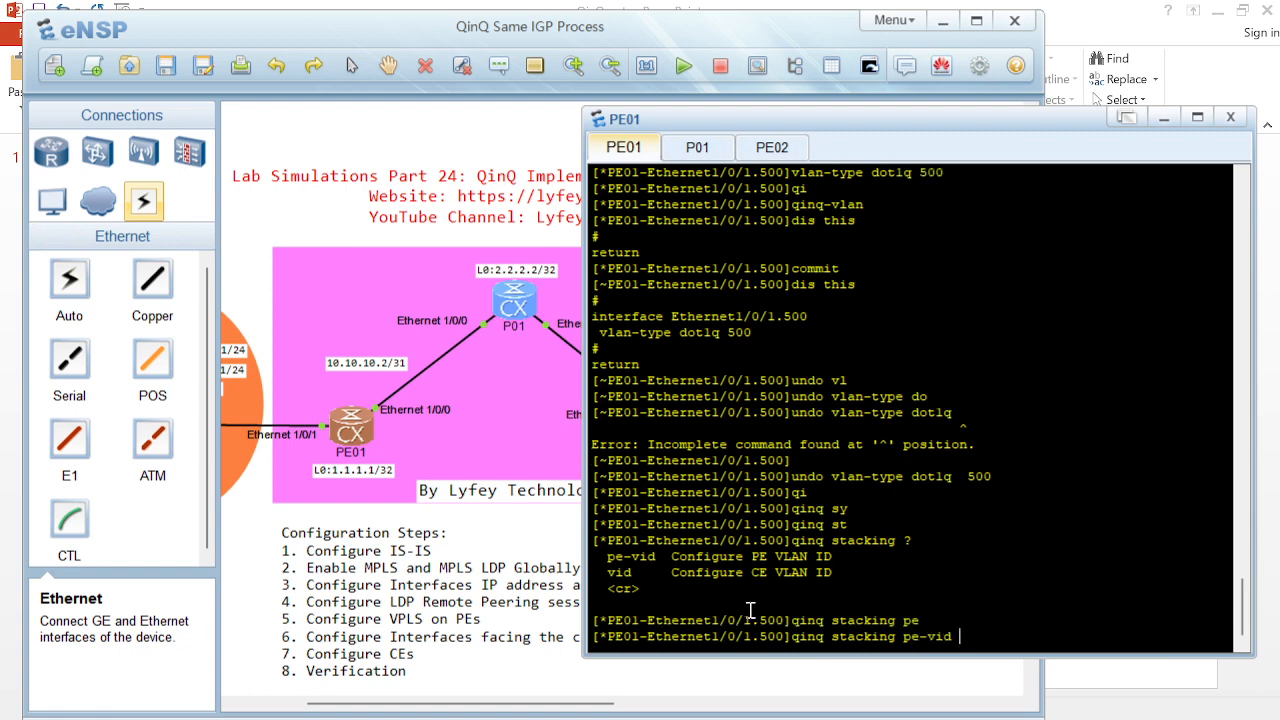
{"action": "type", "text": "500"}
{"action": "key", "text": "Return"}
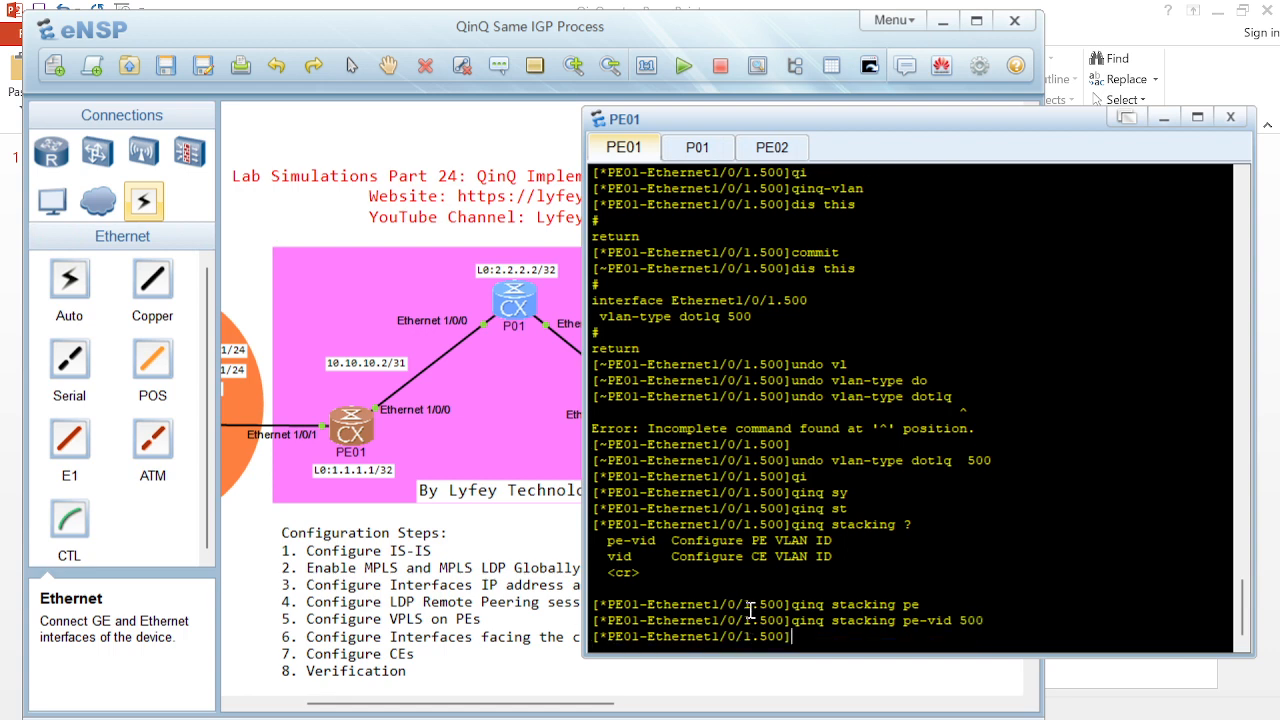
Configure QinQ stacking on PE01's Ethernet 1/0/1.500 for CE VLAN IDs 1 to 500, consulting the command help for its options
{"action": "type", "text": "qi"}
{"action": "key", "text": "Return"}
{"action": "type", "text": "qinq"}
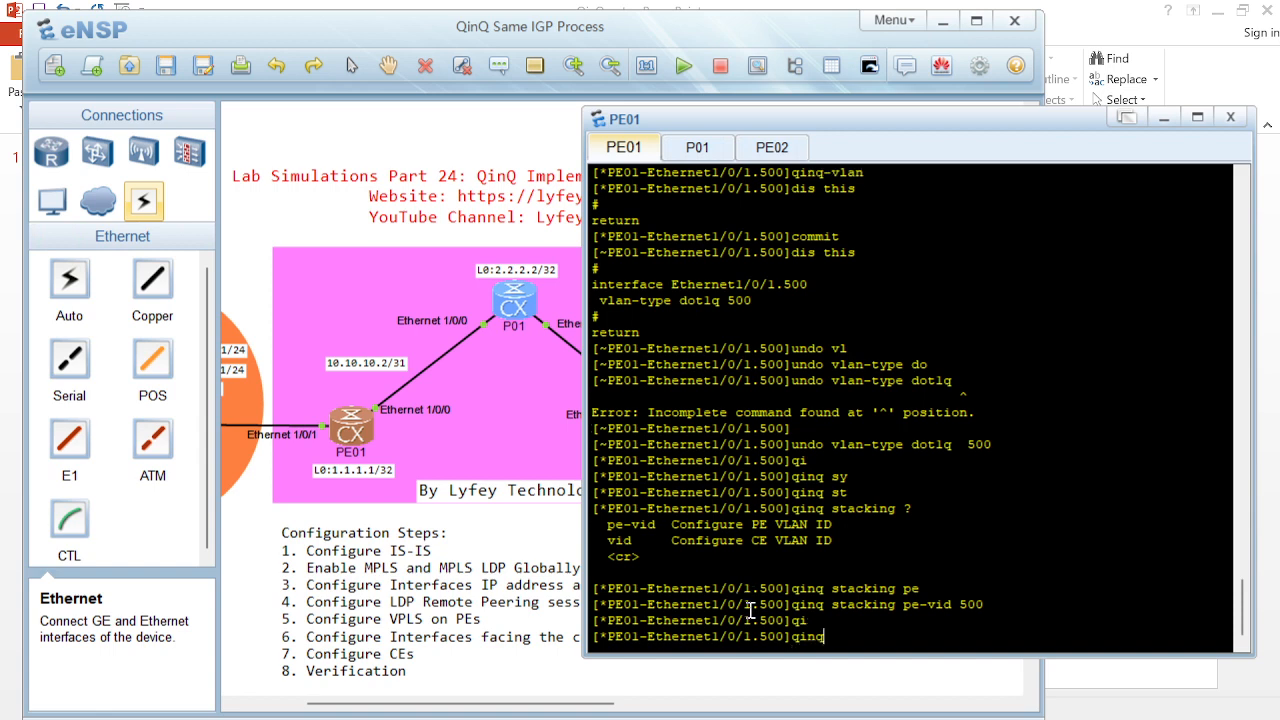
{"action": "type", "text": " st"}
{"action": "key", "text": "Tab"}
{"action": "type", "text": "vi"}
{"action": "key", "text": "Tab"}
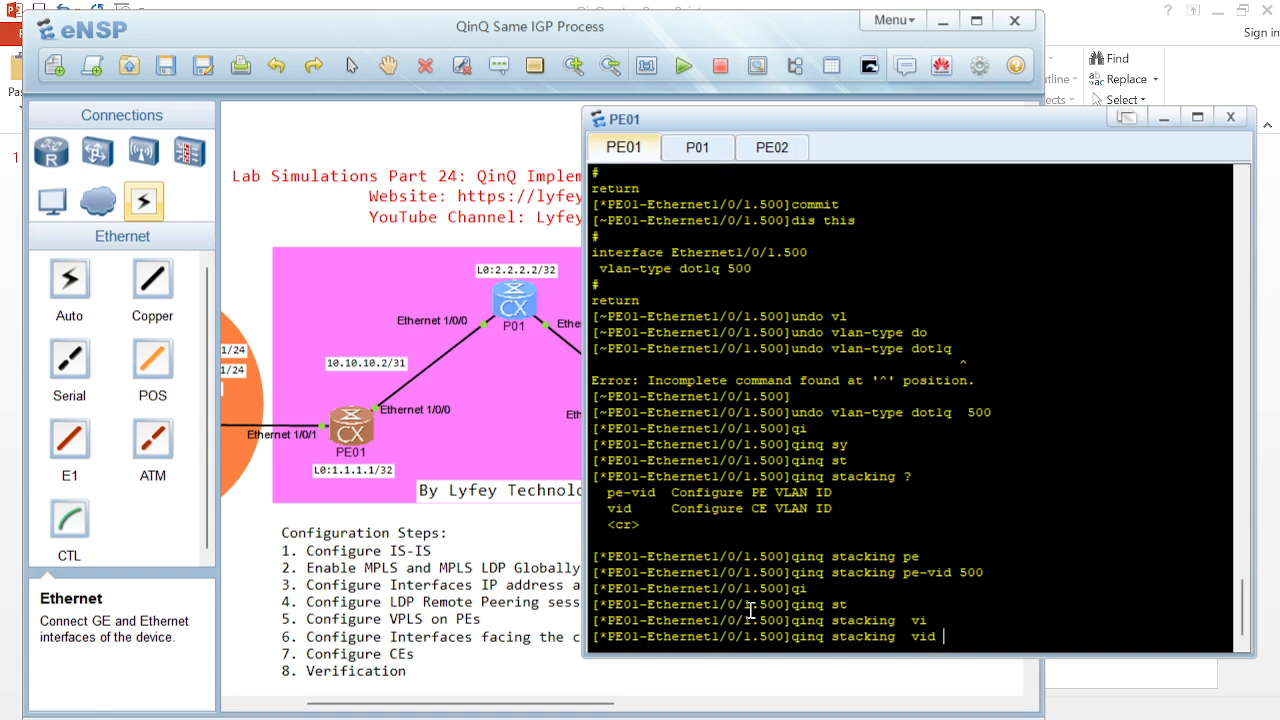
{"action": "type", "text": "?"}
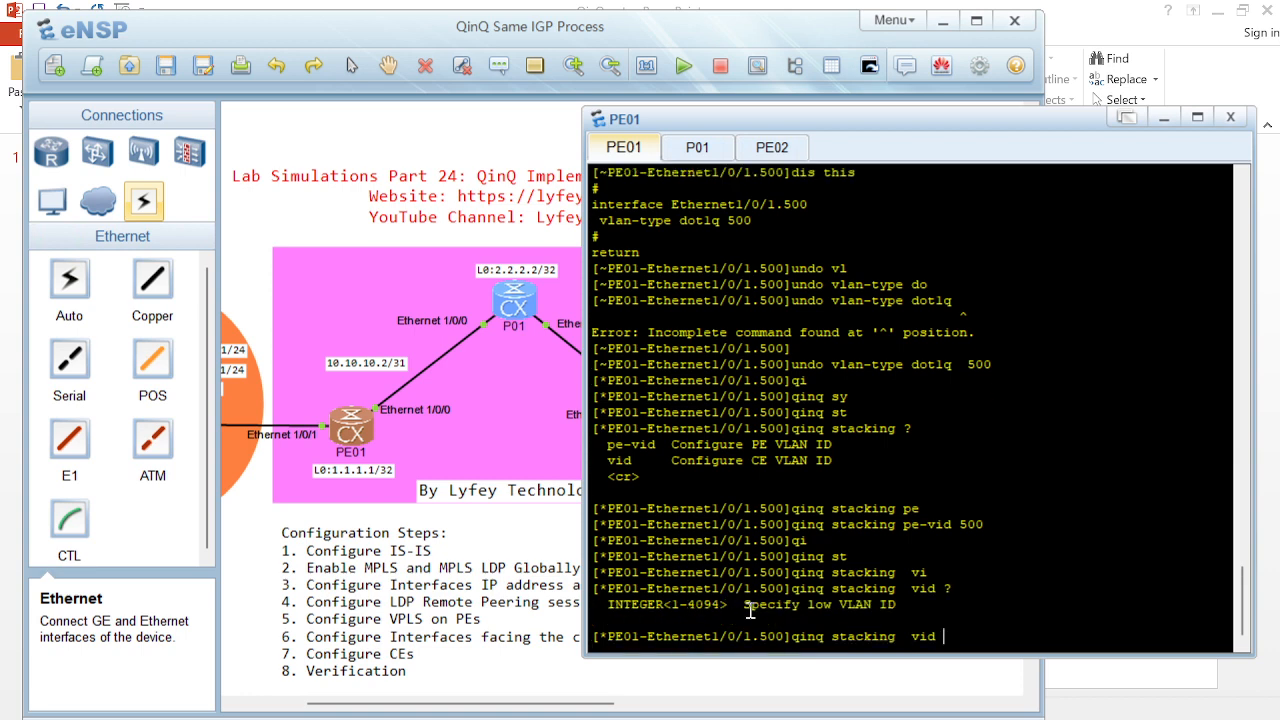
{"action": "type", "text": "1 "}
{"action": "type", "text": "?"}
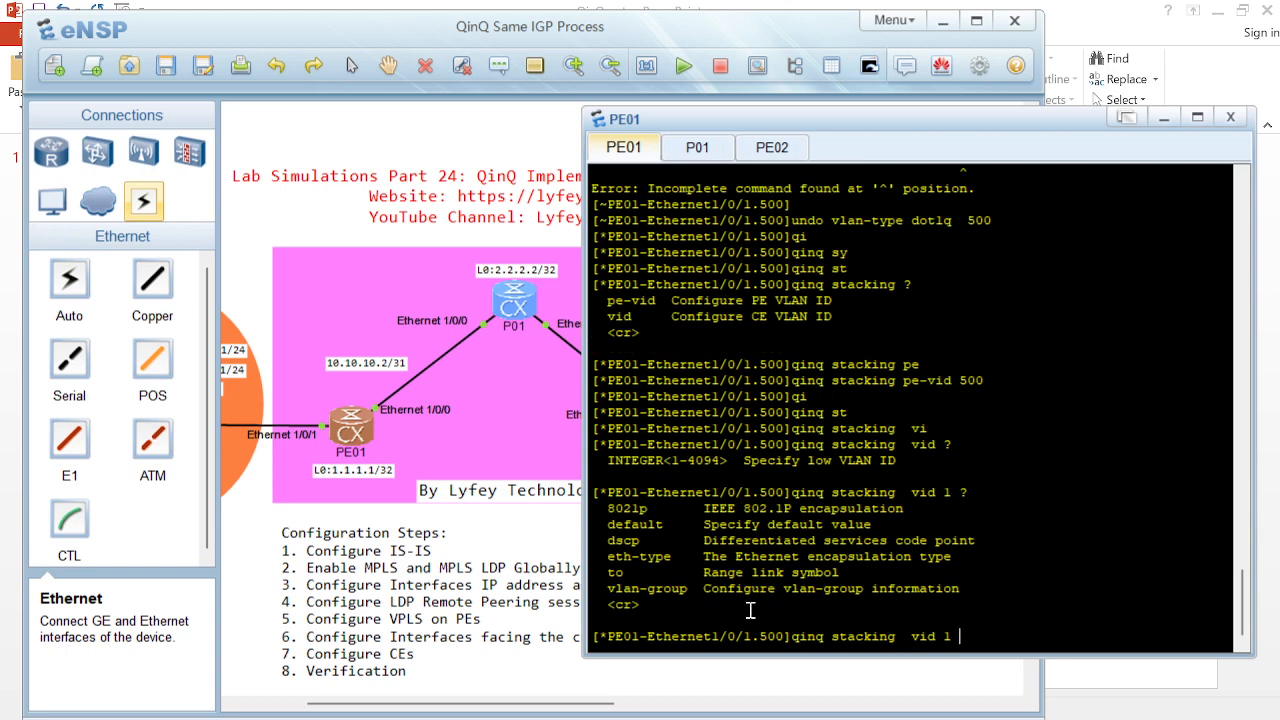
{"action": "type", "text": "to "}
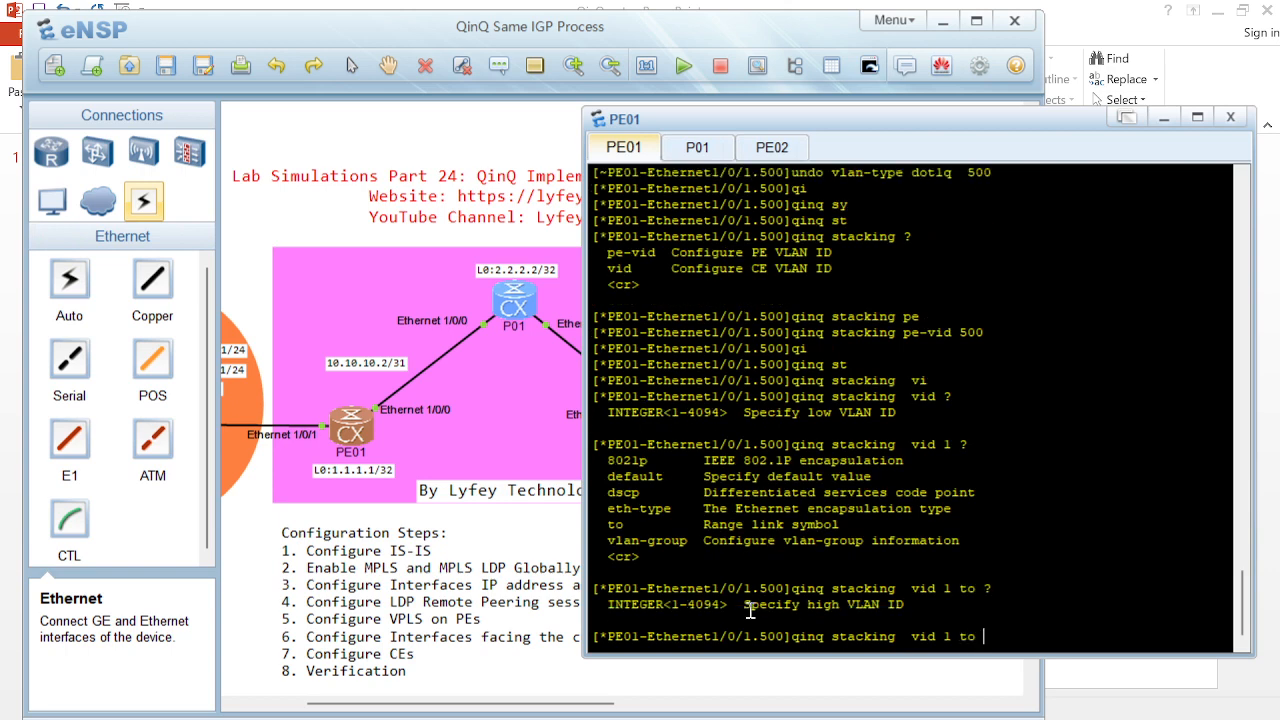
{"action": "type", "text": "?500"}
{"action": "type", "text": " ?"}
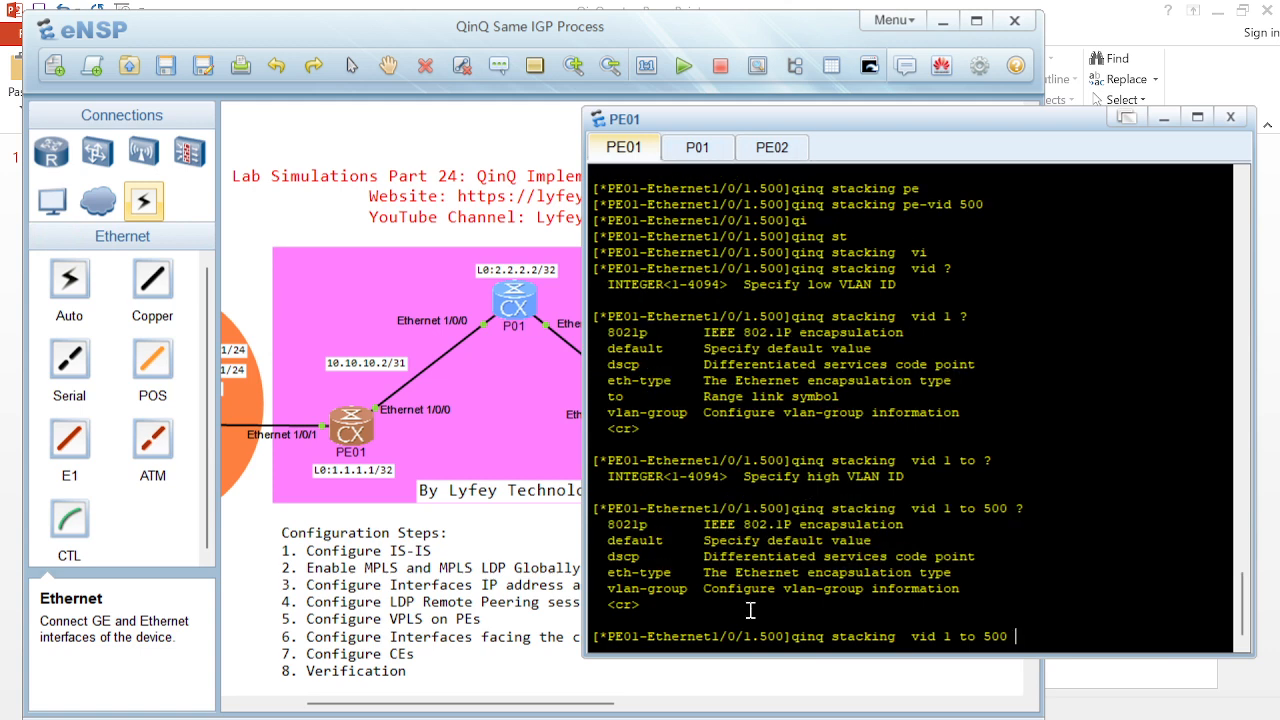
{"action": "key", "text": "Return"}
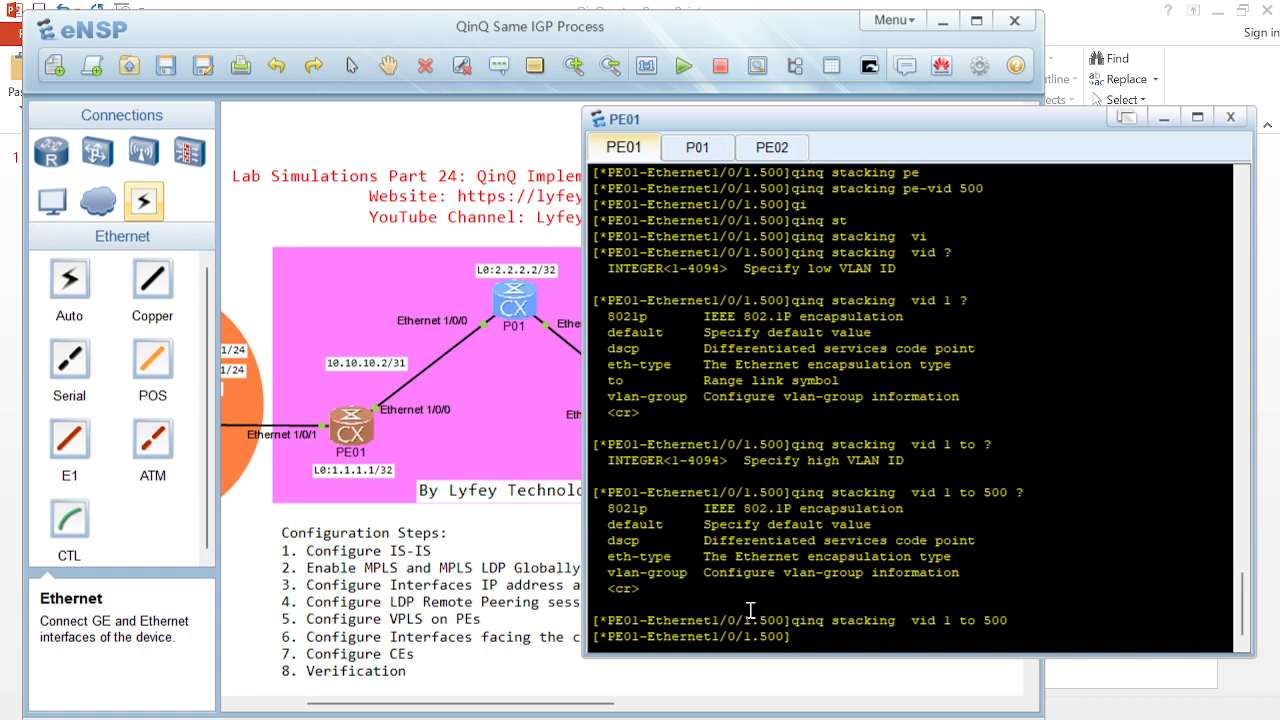
Bind PE01's subinterface Ethernet 1/0/1.500 to VSI 500 and commit the configuration
{"action": "type", "text": "l2 b"}
{"action": "key", "text": "Tab"}
{"action": "type", "text": "v"}
{"action": "key", "text": "Tab"}
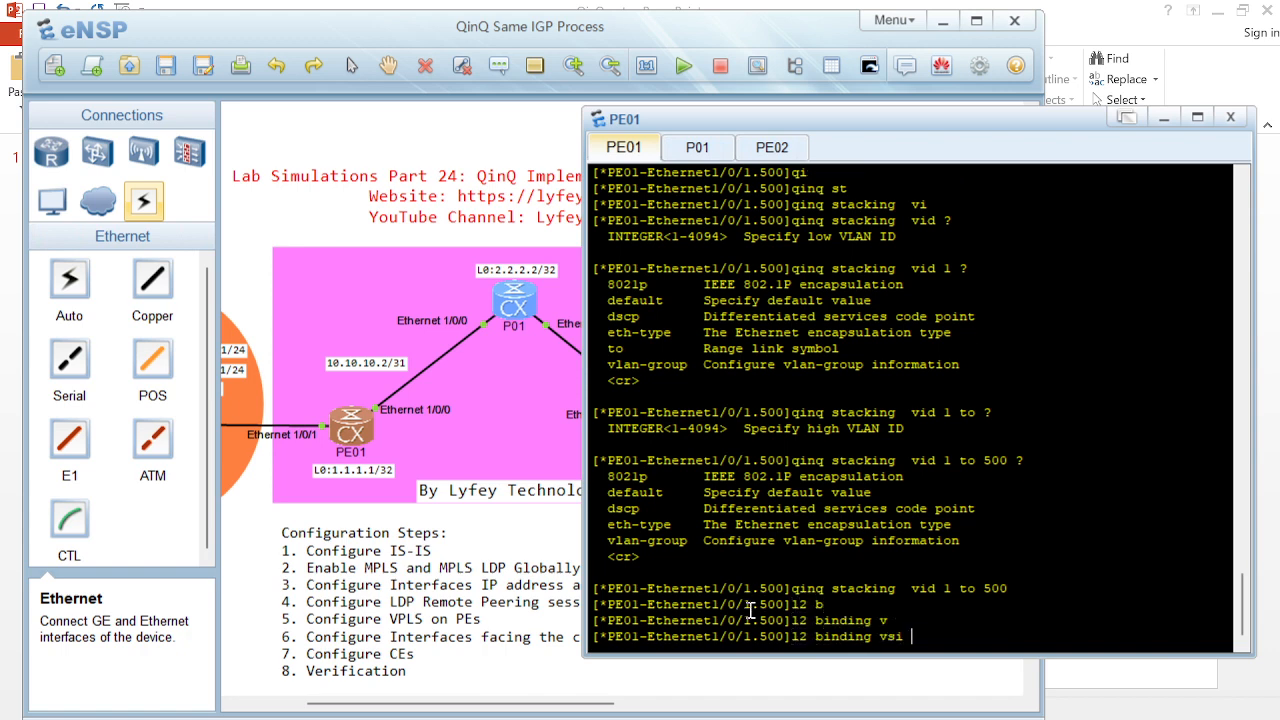
{"action": "type", "text": "500"}
{"action": "key", "text": "Return"}
{"action": "type", "text": "commit"}
{"action": "key", "text": "Return"}
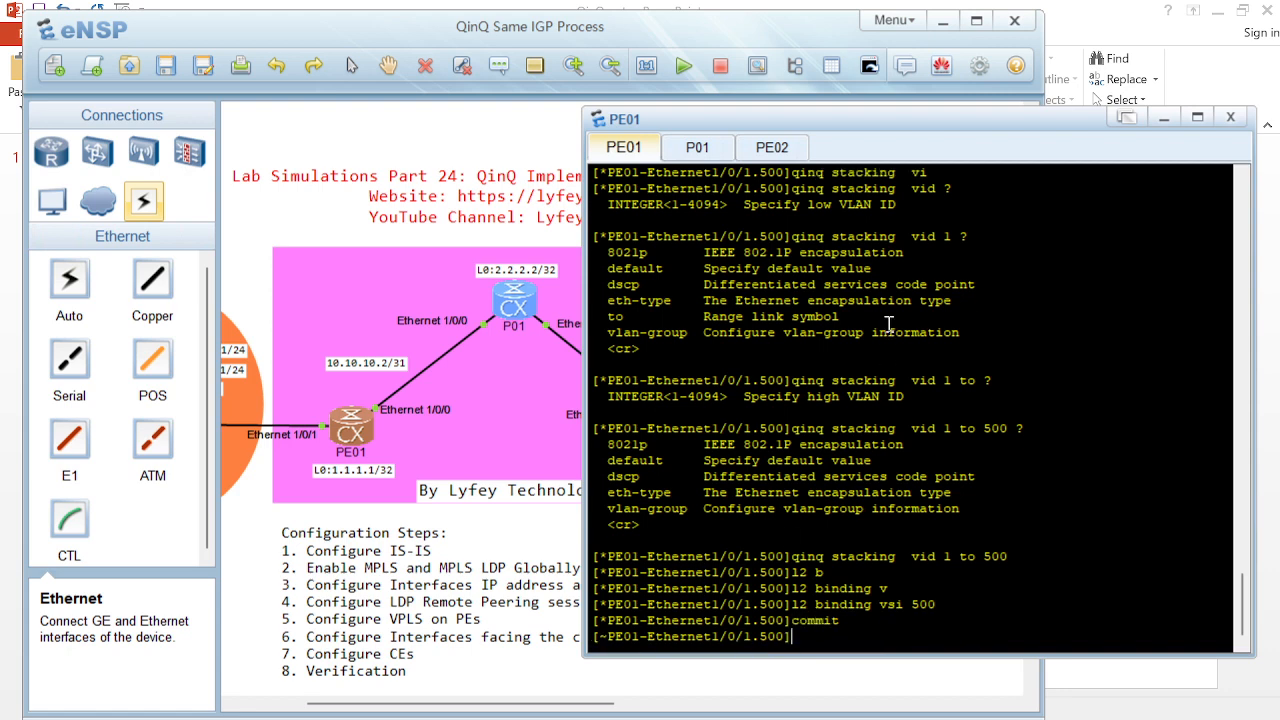
Switch to the PE02 console and create subinterface Ethernet 1/0/1.500 from the system view
{"action": "left_click", "coordinate": [779, 150]}
{"action": "key", "text": "Return"}
{"action": "key", "text": "Return"}
{"action": "key", "text": "Return"}
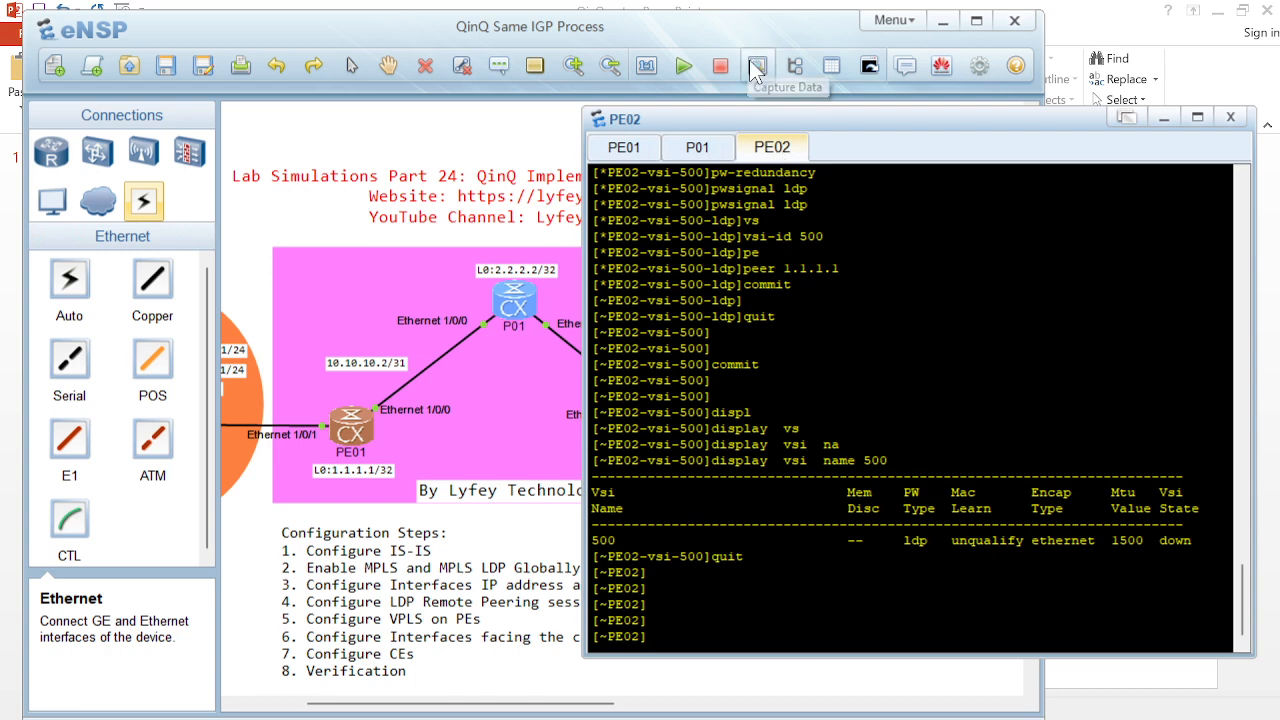
{"action": "left_click_drag", "start_coordinate": [768, 120], "coordinate": [1078, 175]}
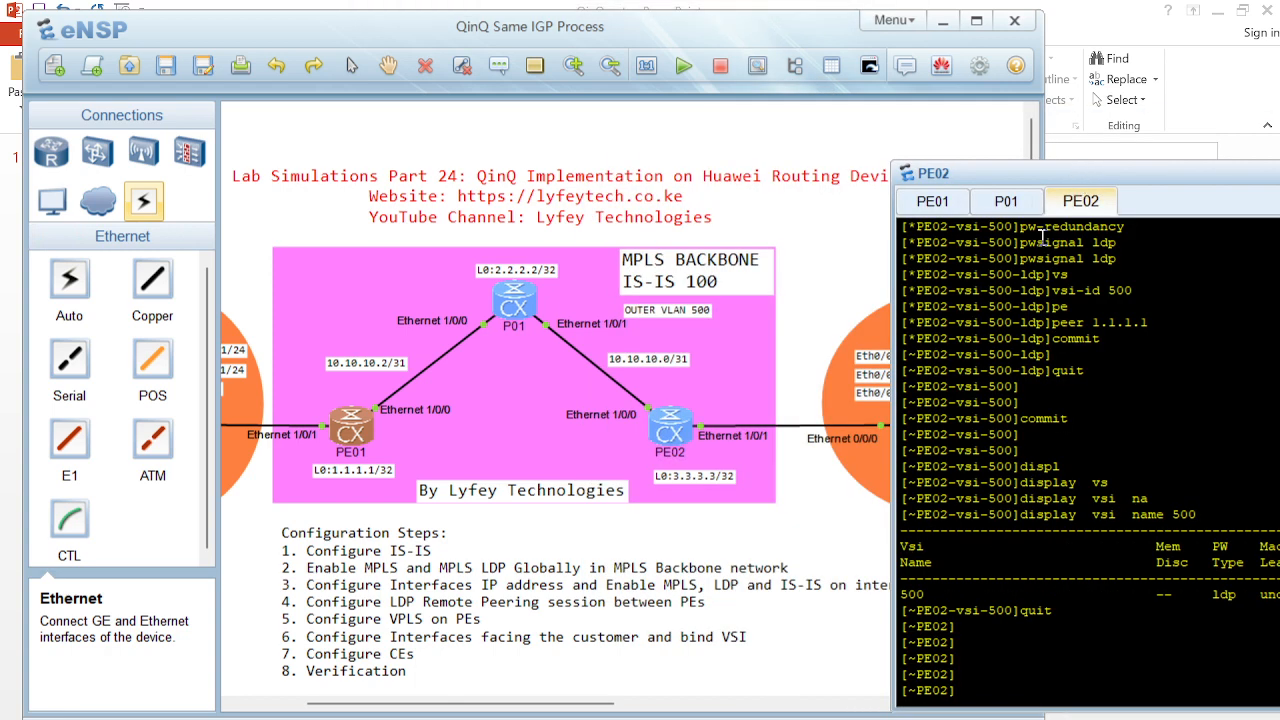
{"action": "type", "text": "interf"}
{"action": "key", "text": "Tab"}
{"action": "type", "text": "eth"}
{"action": "key", "text": "Tab"}
{"action": "key", "text": "Tab"}
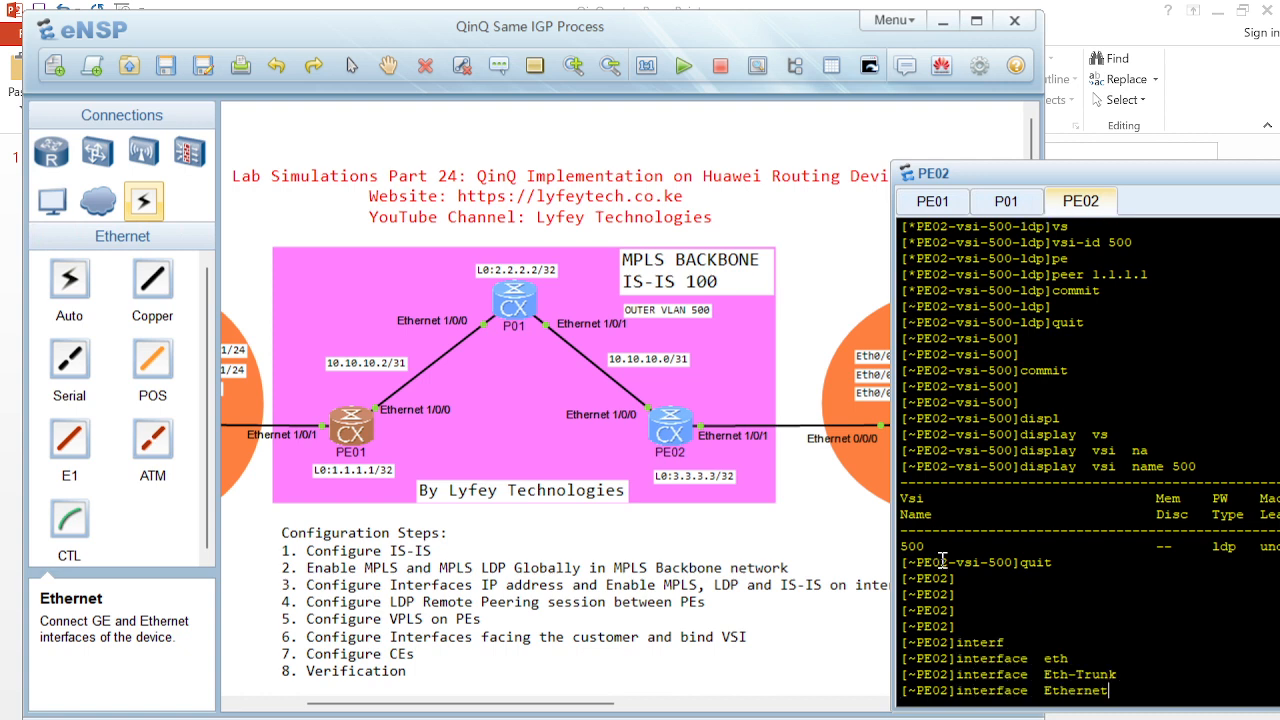
{"action": "type", "text": "1/0/1.500"}
{"action": "key", "text": "Return"}
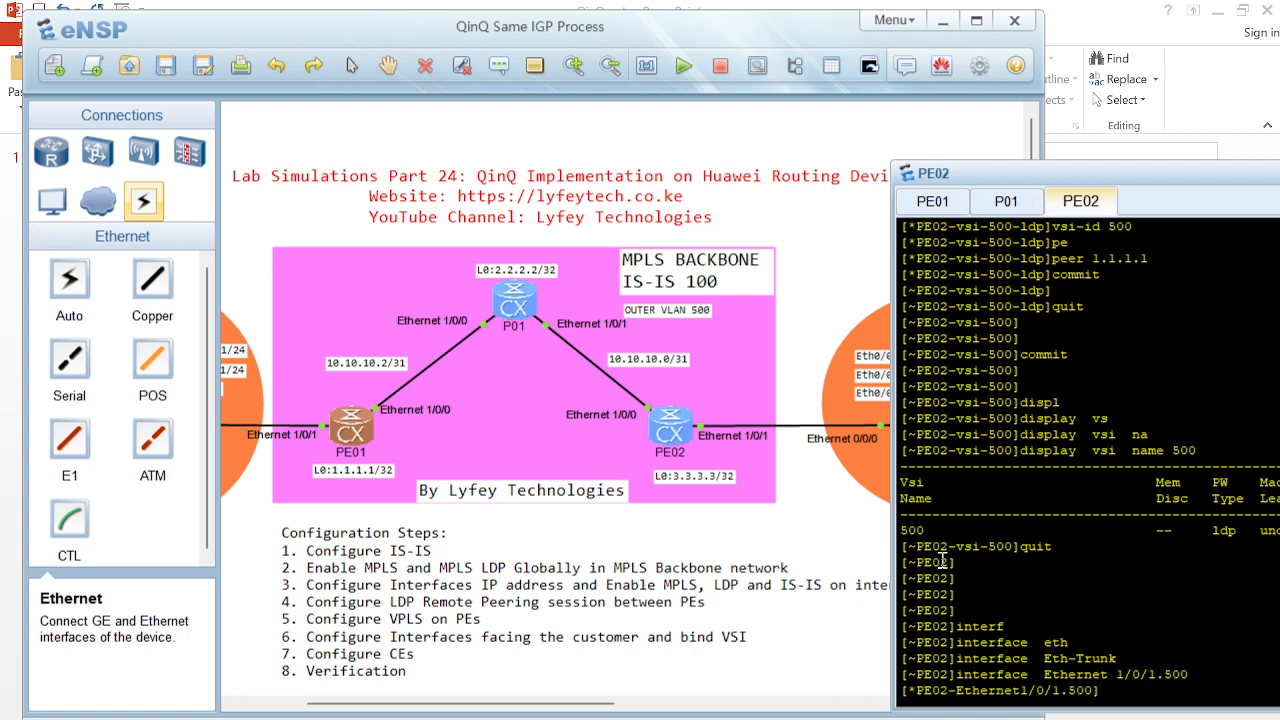
Configure QinQ stacking with PE VLAN ID 500 on PE02's subinterface Ethernet 1/0/1.500
{"action": "type", "text": "qi"}
{"action": "key", "text": "Tab"}
{"action": "type", "text": "st"}
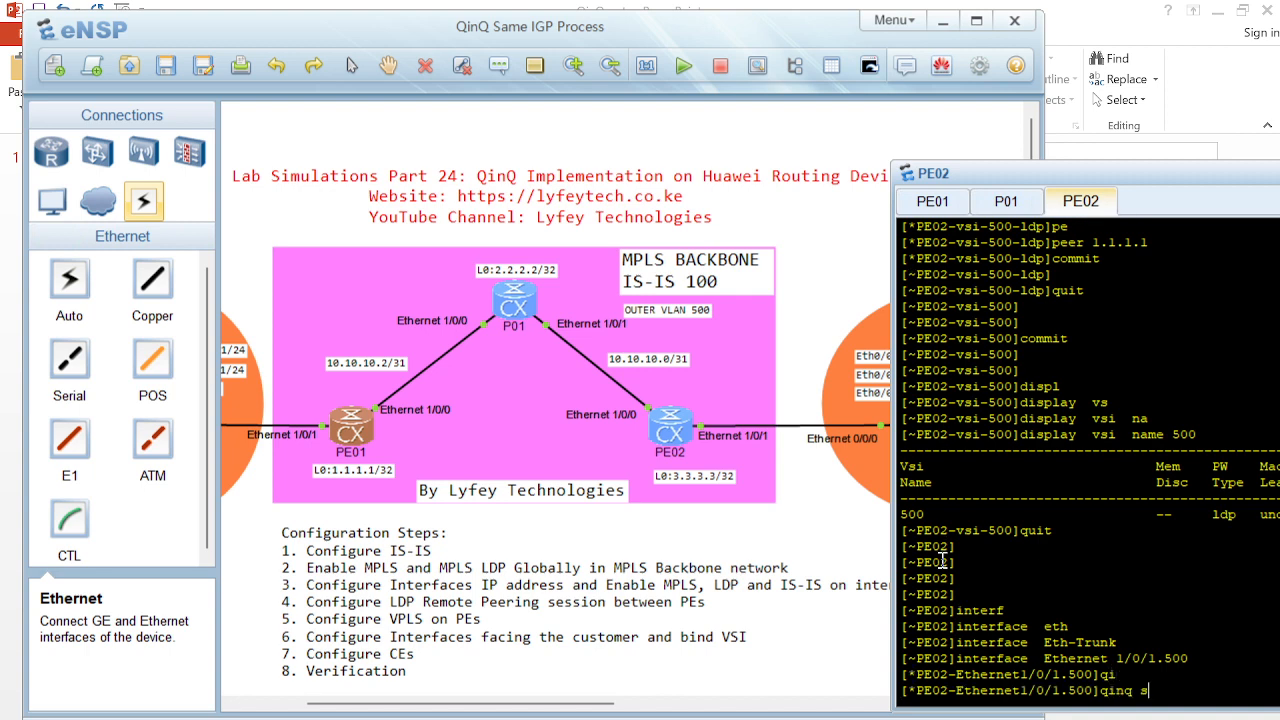
{"action": "key", "text": "Tab"}
{"action": "type", "text": "pe"}
{"action": "key", "text": "Tab"}
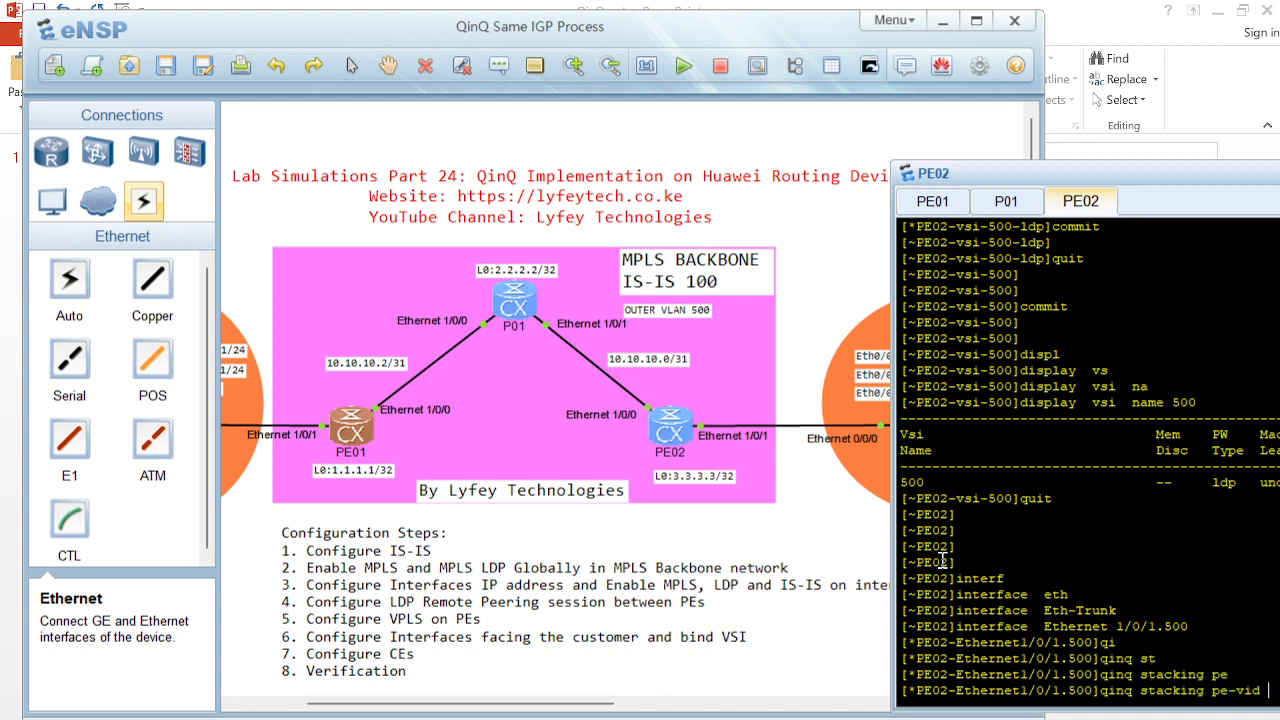
{"action": "type", "text": "1"}
{"action": "left_click_drag", "start_coordinate": [1118, 178], "coordinate": [892, 166]}
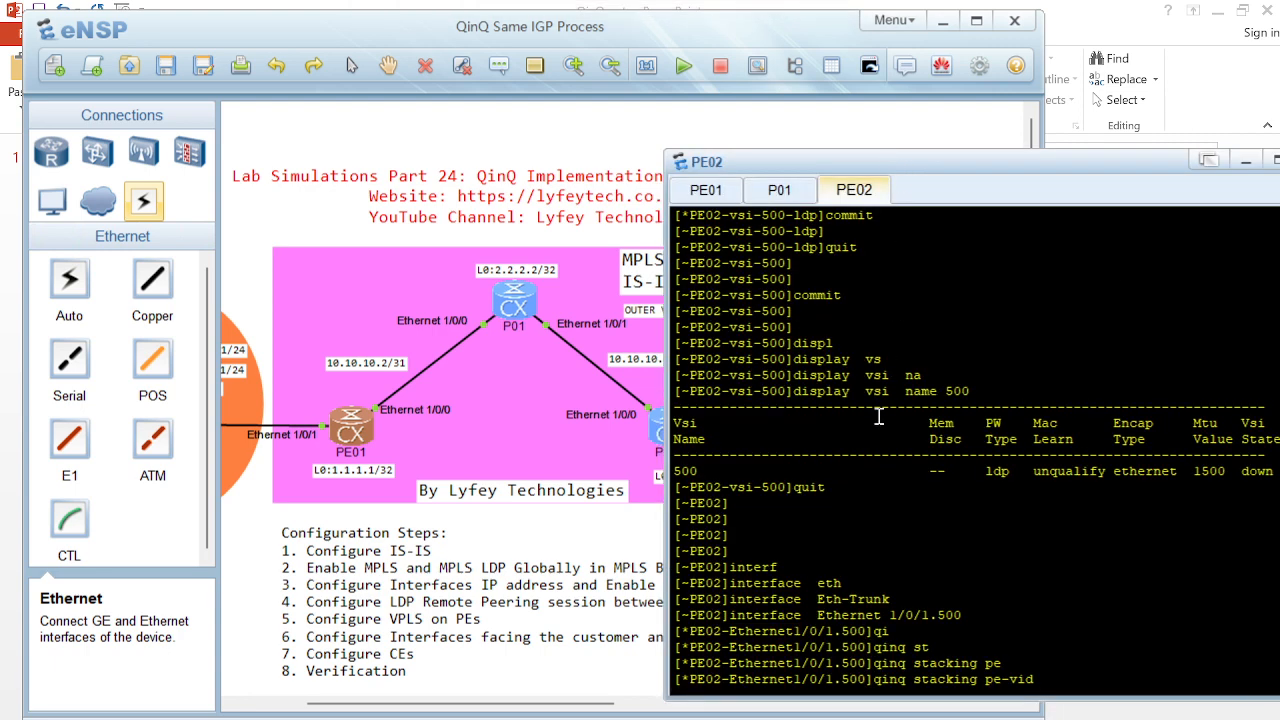
{"action": "type", "text": "500"}
{"action": "key", "text": "Return"}
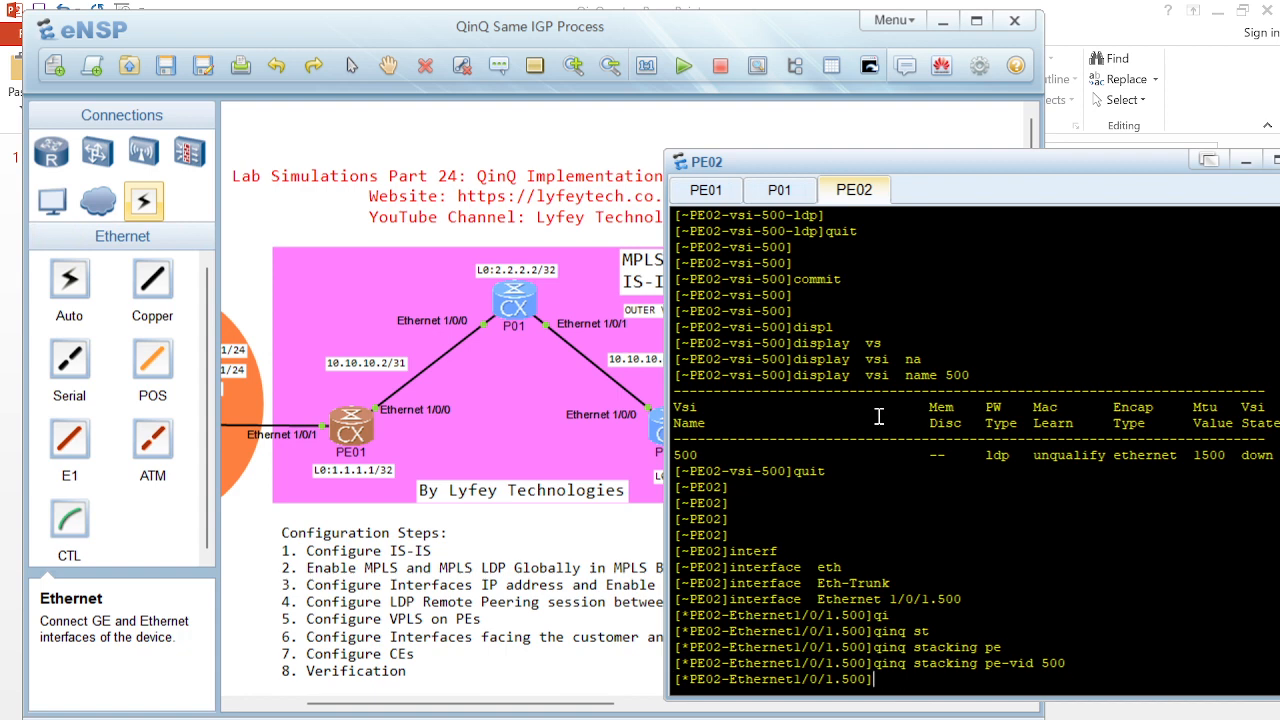
Configure QinQ stacking for CE VLAN IDs 1 to 500 on PE02's subinterface Ethernet 1/0/1.500
{"action": "type", "text": "qi"}
{"action": "key", "text": "Tab"}
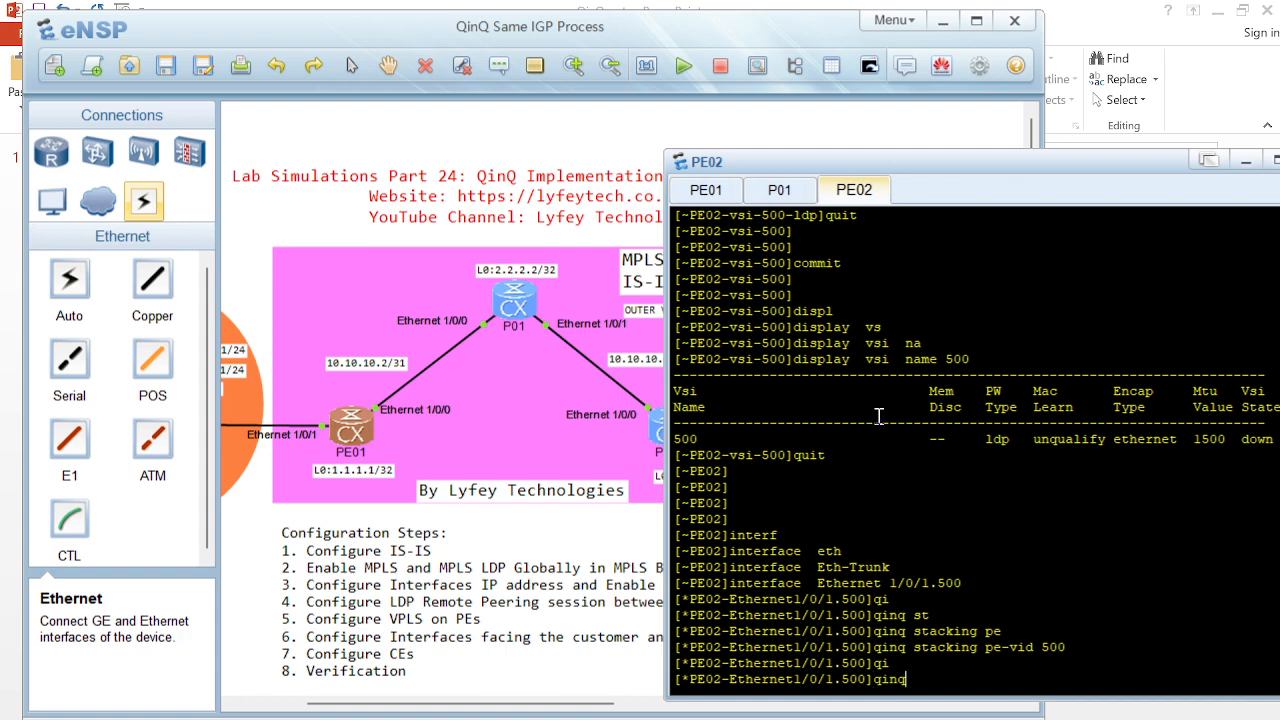
{"action": "type", "text": "st"}
{"action": "key", "text": "Tab"}
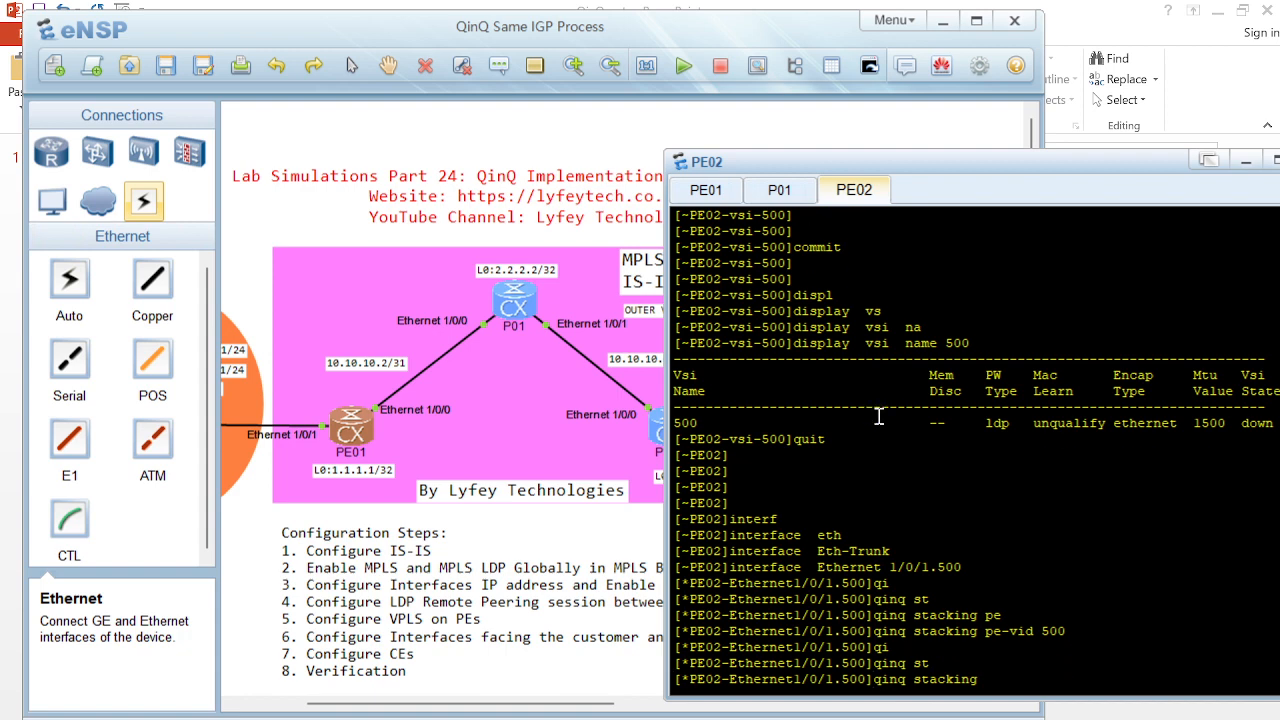
{"action": "type", "text": "v"}
{"action": "key", "text": "Tab"}
{"action": "type", "text": "1 to 500"}
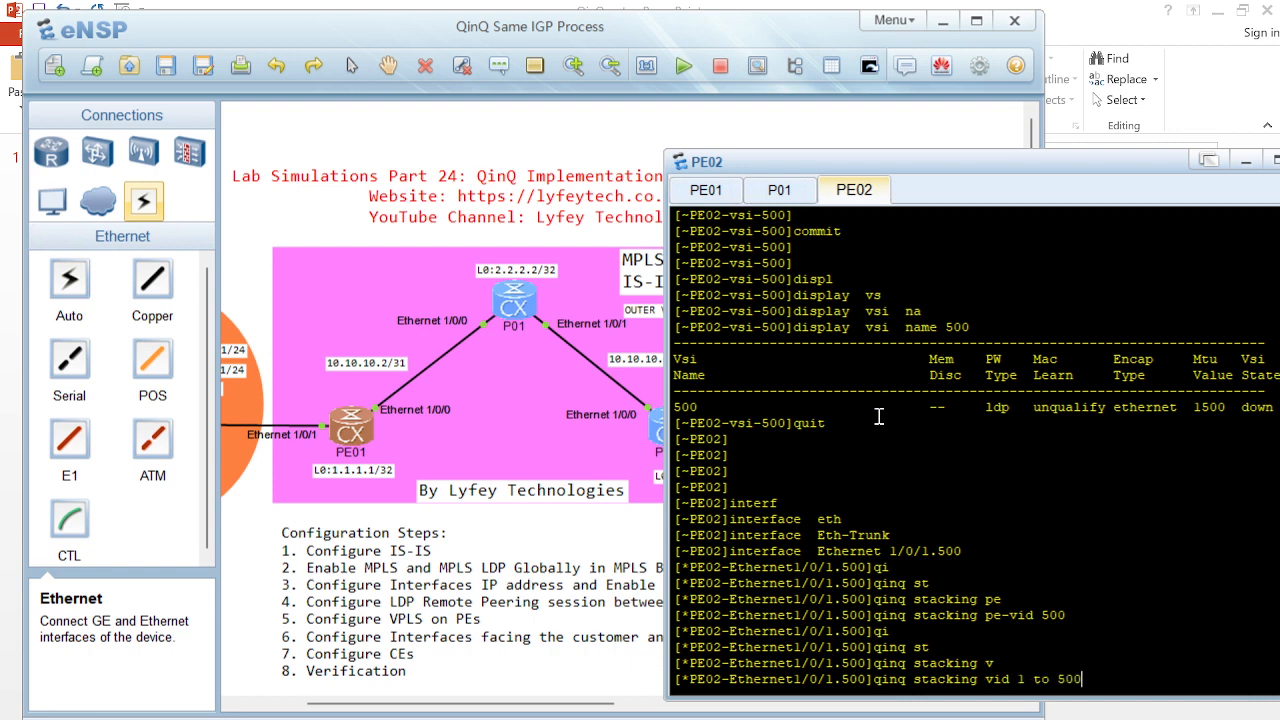
{"action": "key", "text": "Return"}
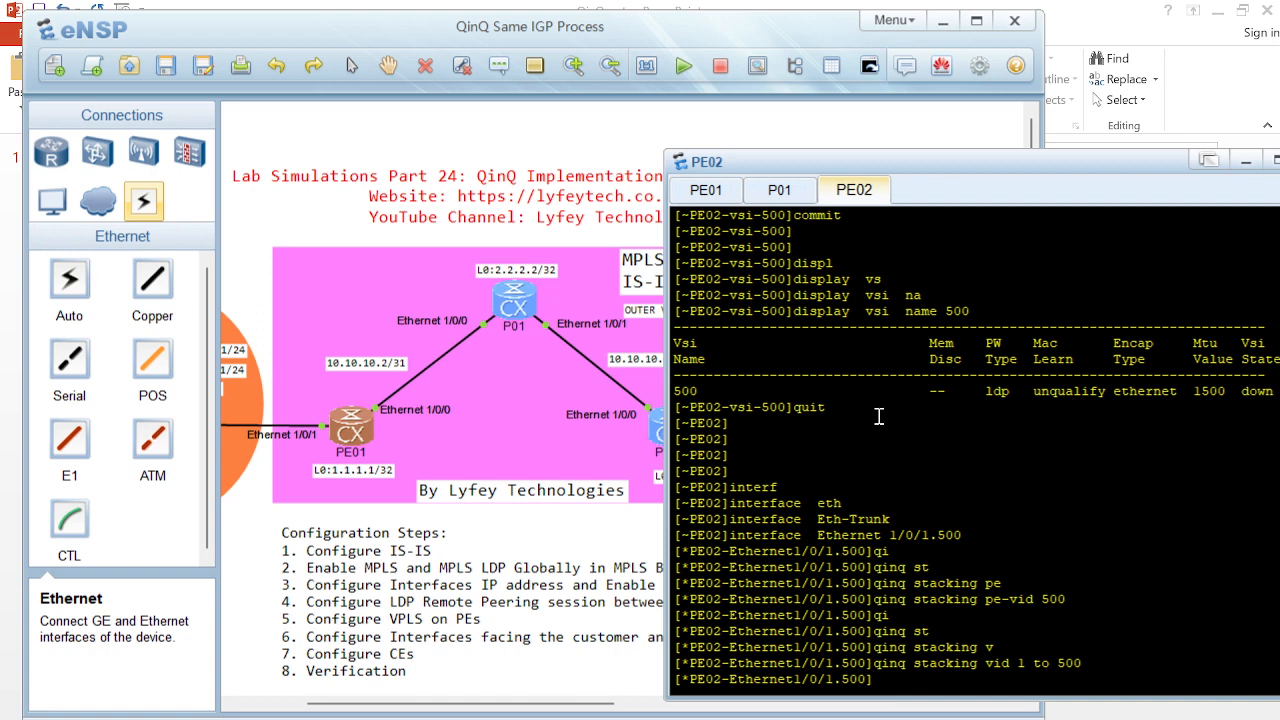
Bind PE02's subinterface Ethernet 1/0/1.500 to VSI 500 and commit the configuration
{"action": "type", "text": "l2 b"}
{"action": "key", "text": "Tab"}
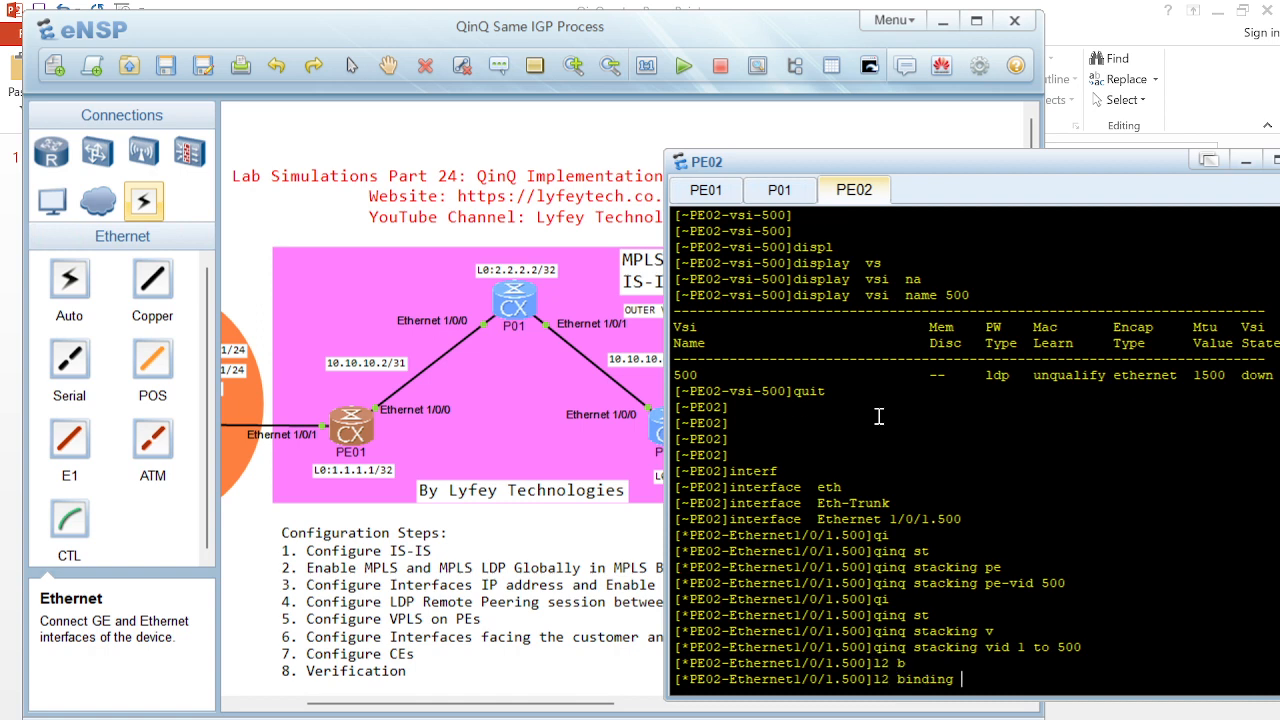
{"action": "type", "text": "vs"}
{"action": "key", "text": "Tab"}
{"action": "type", "text": "500"}
{"action": "key", "text": "Return"}
{"action": "type", "text": "commit"}
{"action": "key", "text": "Return"}
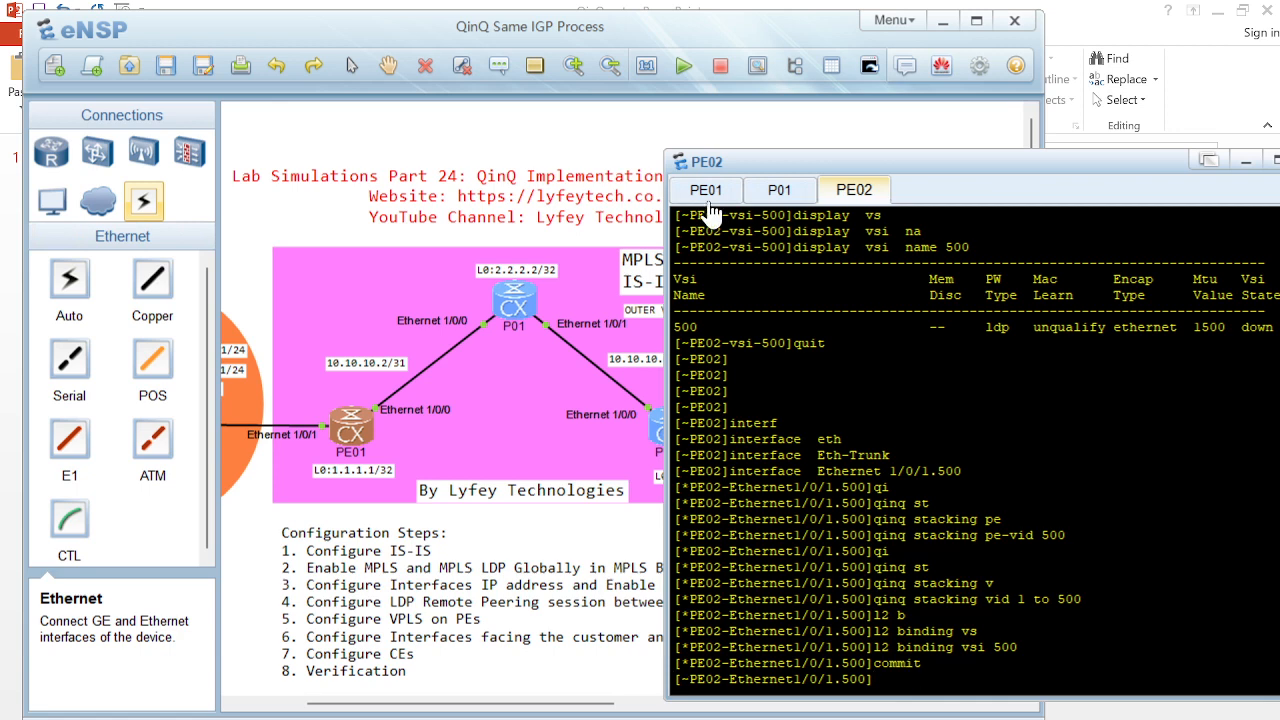
{"action": "left_click", "coordinate": [707, 196]}
{"action": "key", "text": "Return"}
{"action": "key", "text": "Return"}
{"action": "key", "text": "Return"}
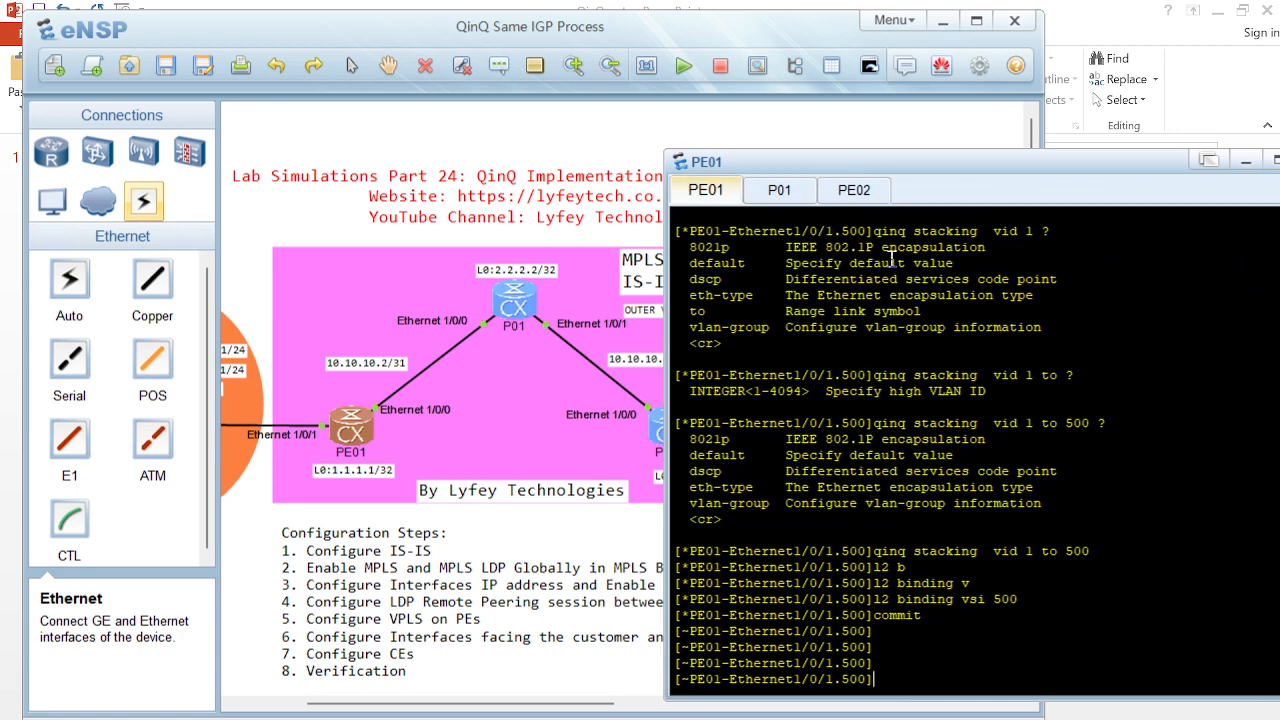
Display the summary of VSI 500 on PE02 to check its state
{"action": "left_click", "coordinate": [854, 189]}
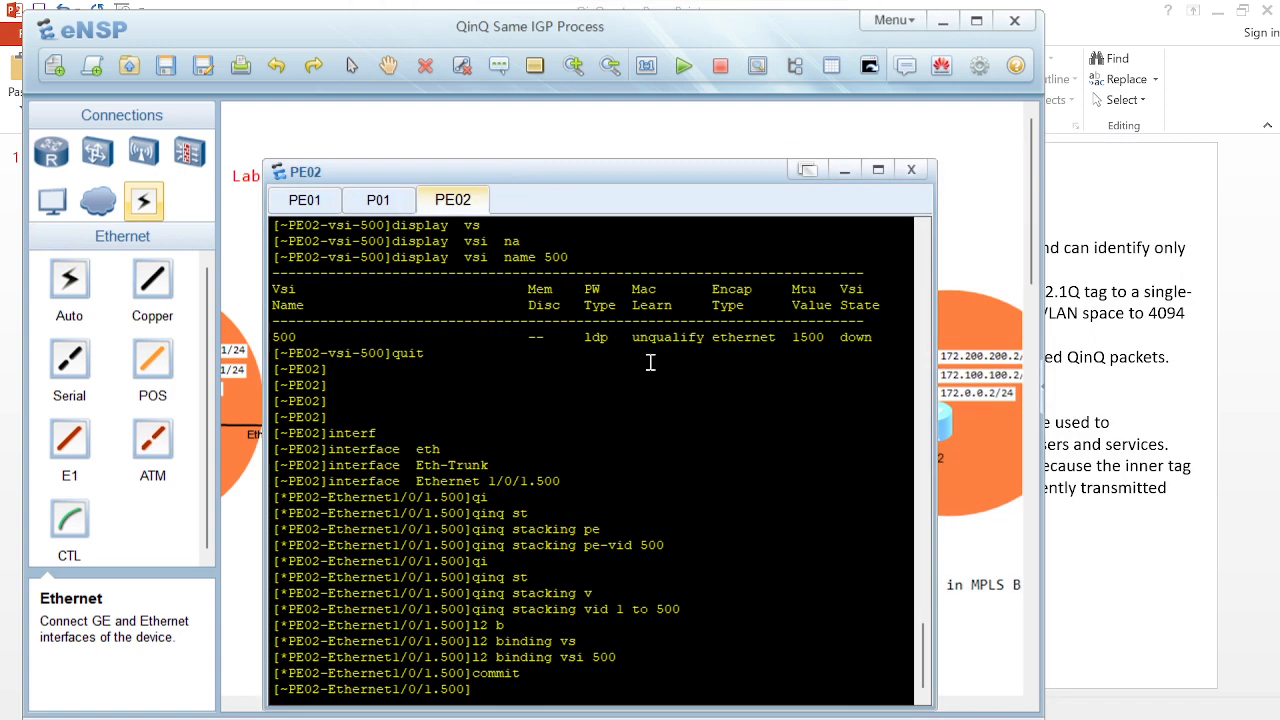
{"action": "type", "text": "displ"}
{"action": "key", "text": "Tab"}
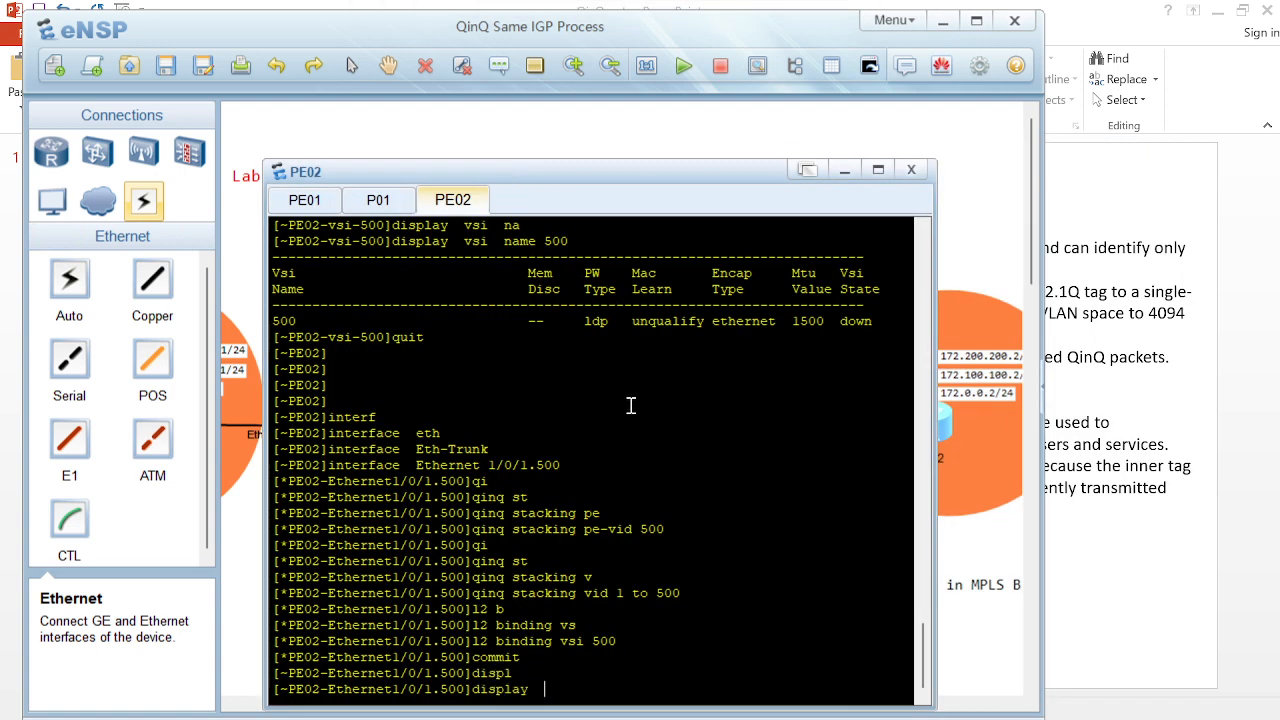
{"action": "type", "text": "vs"}
{"action": "key", "text": "Tab"}
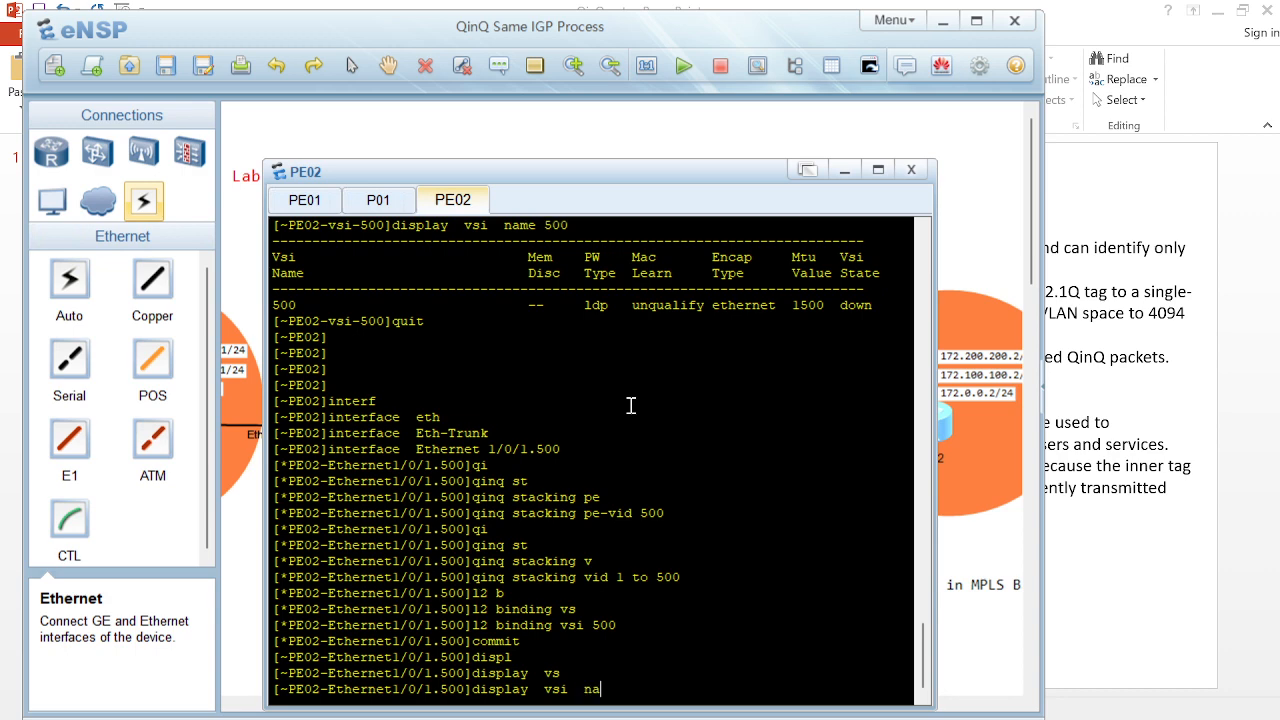
{"action": "type", "text": "na"}
{"action": "key", "text": "Tab"}
{"action": "type", "text": "500"}
{"action": "key", "text": "Return"}
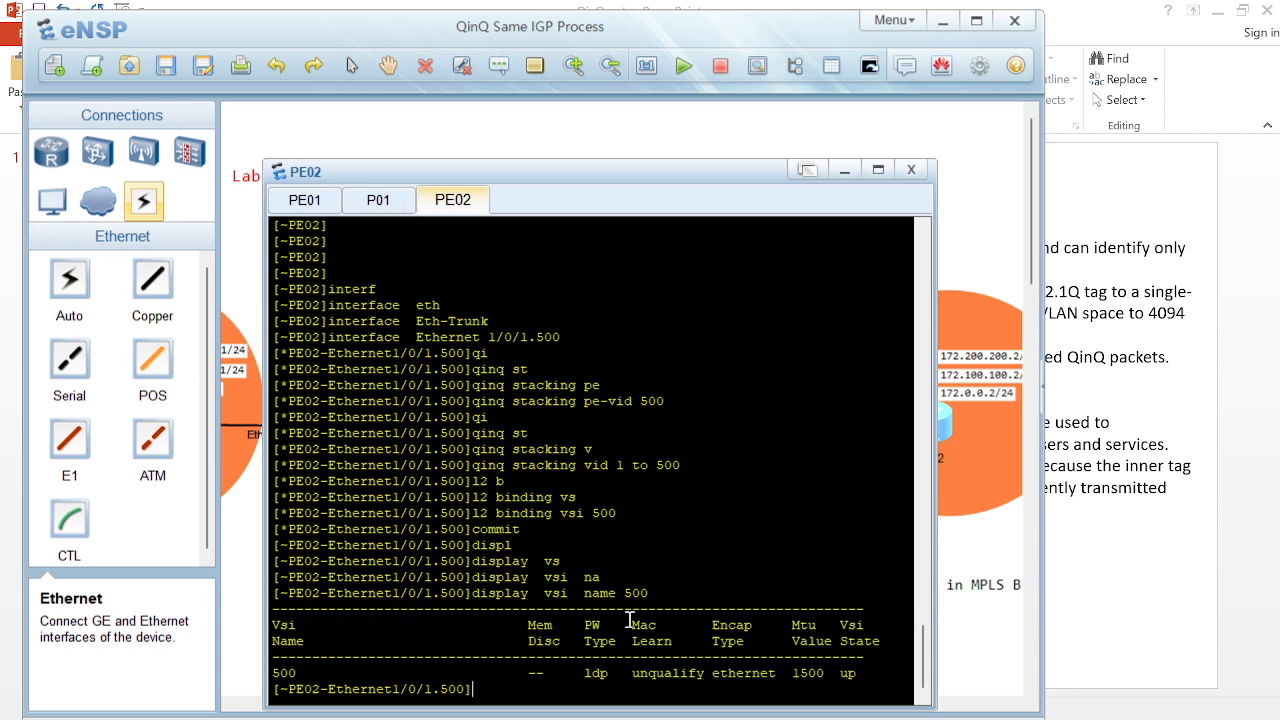
Display the verbose details of VSI 500 on PE02 in a maximized console and examine its description and PW signaling
{"action": "left_click", "coordinate": [878, 169]}
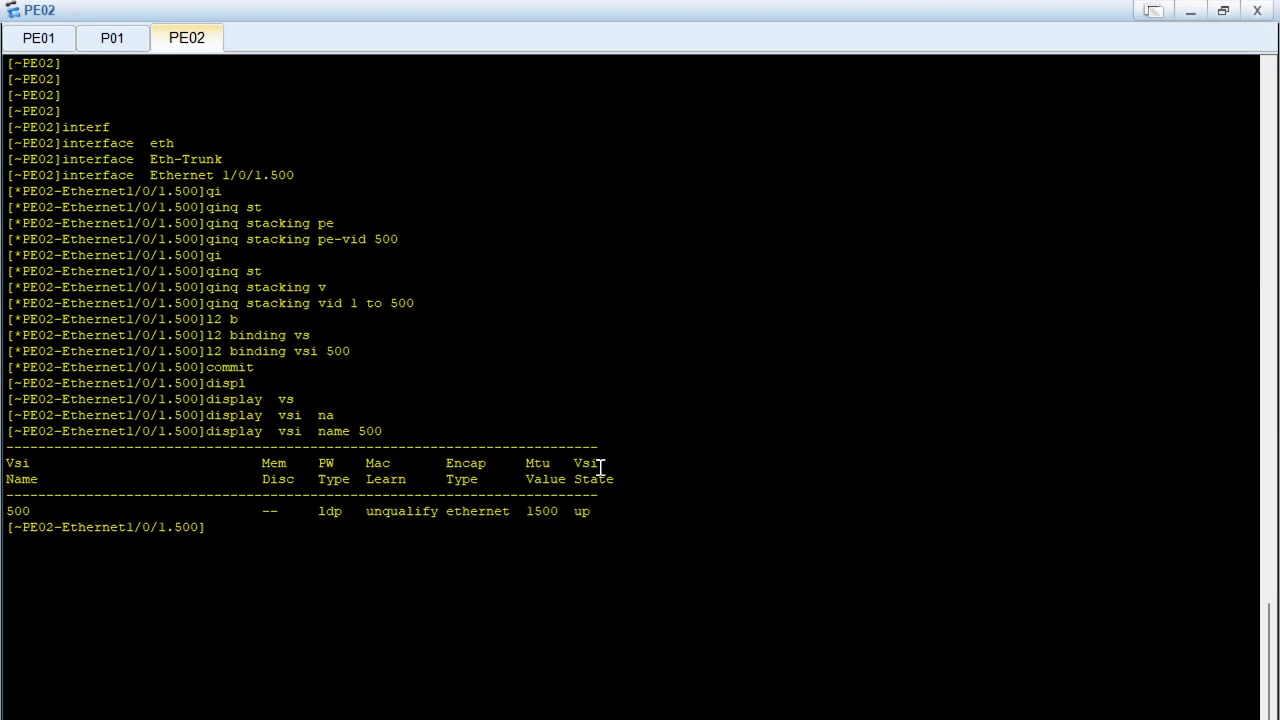
{"action": "key", "text": "Return"}
{"action": "key", "text": "Return"}
{"action": "key", "text": "Return"}
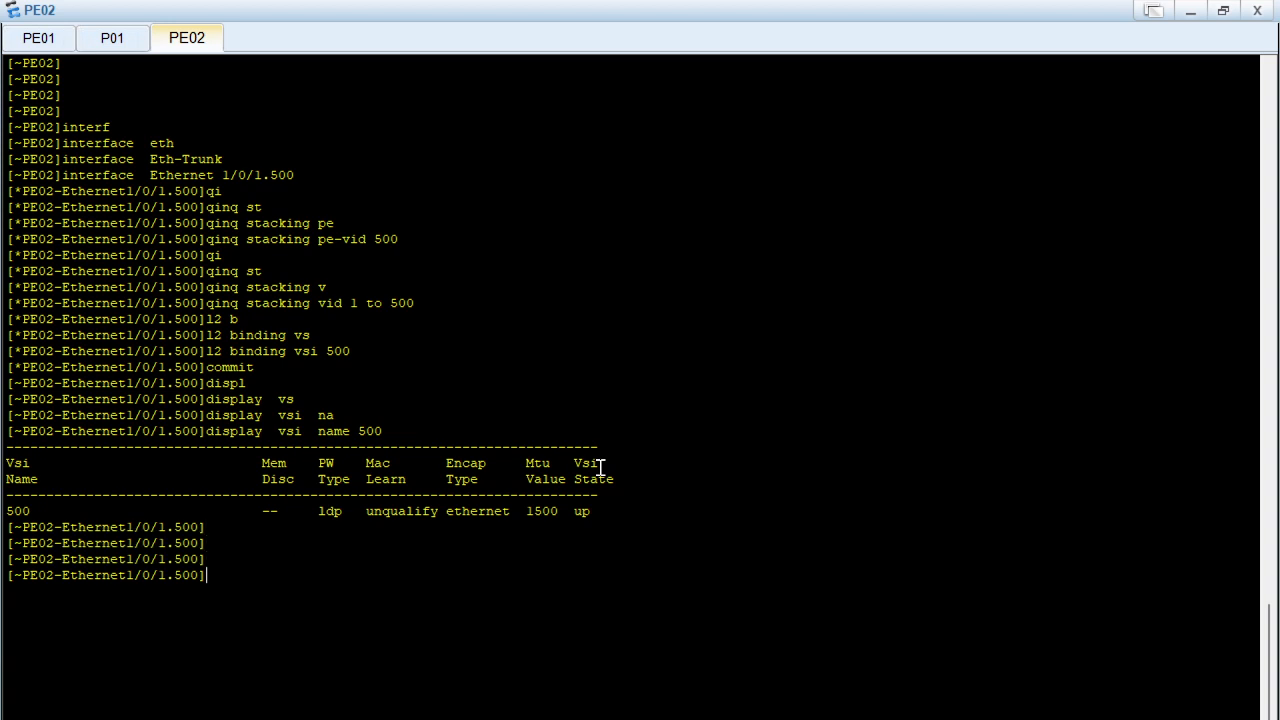
{"action": "type", "text": "displ"}
{"action": "key", "text": "Tab"}
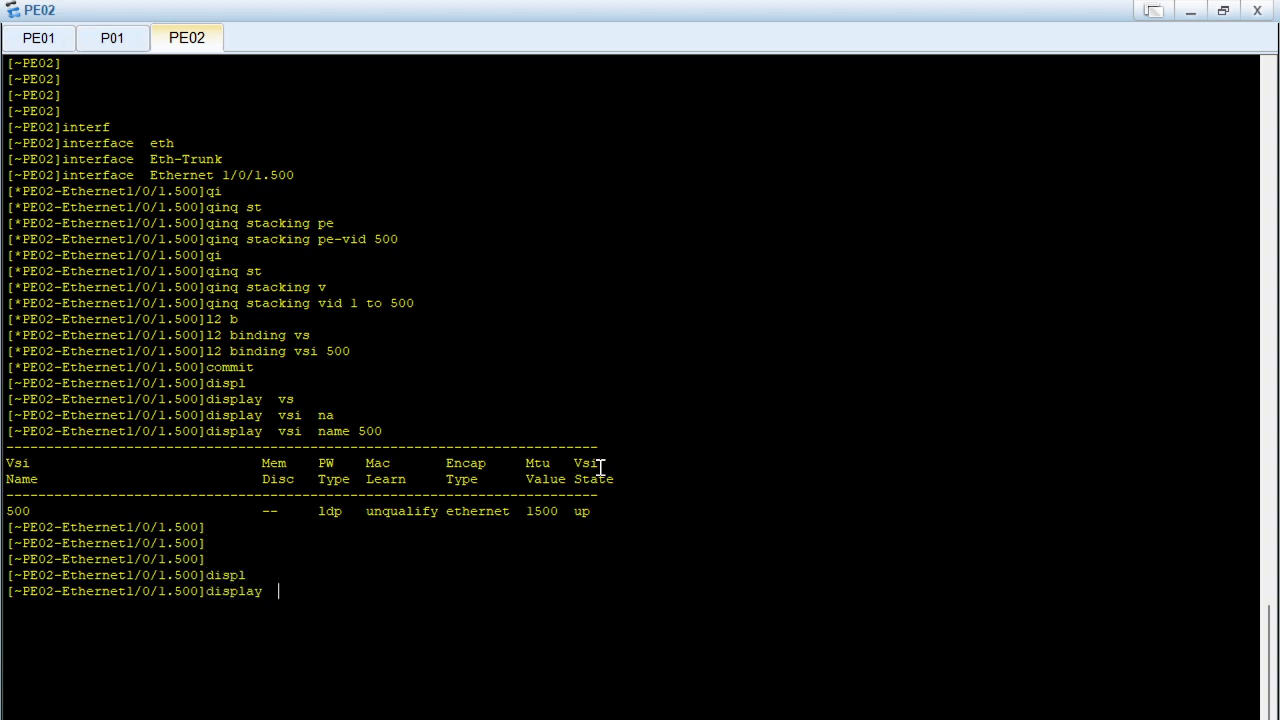
{"action": "type", "text": "vs"}
{"action": "key", "text": "Tab"}
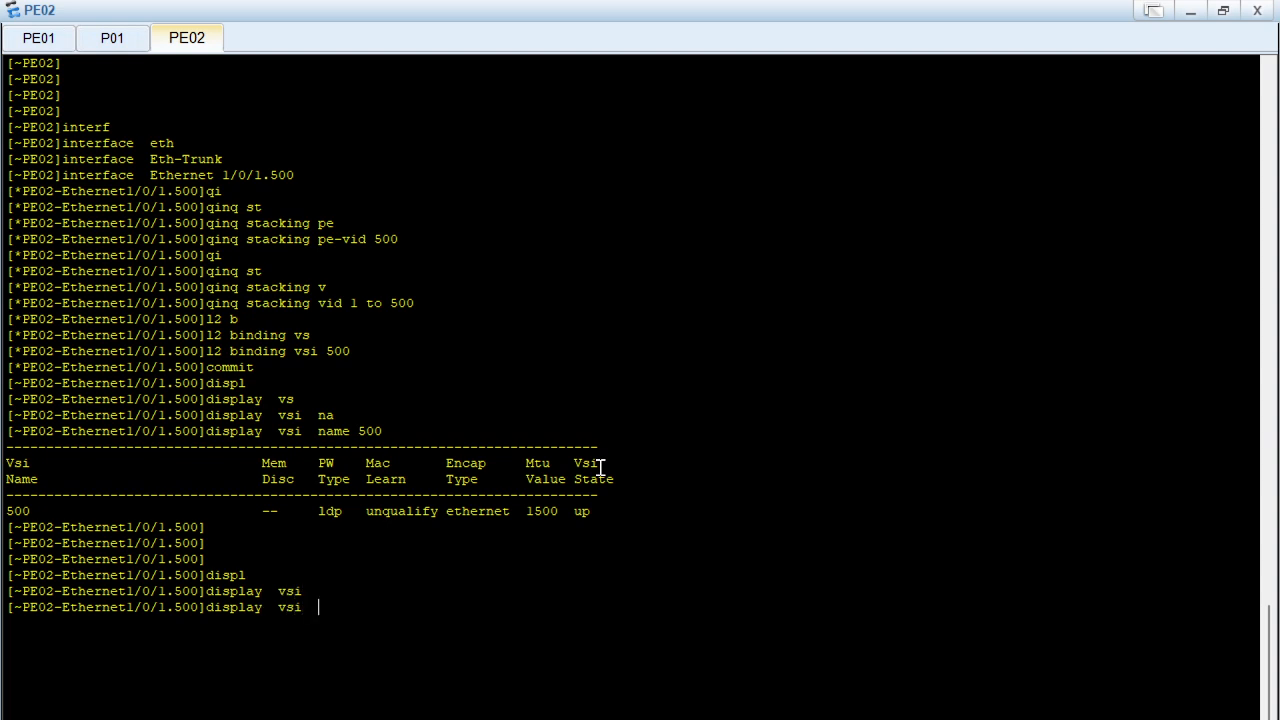
{"action": "type", "text": "na"}
{"action": "key", "text": "Tab"}
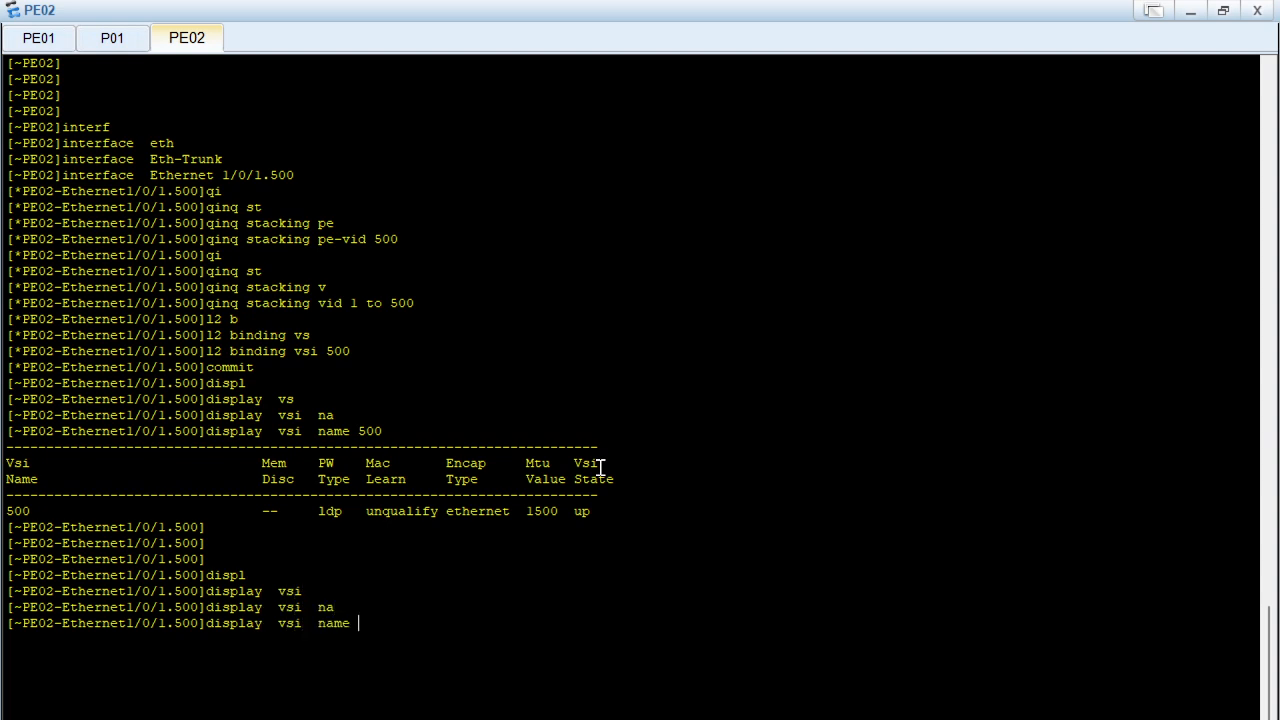
{"action": "type", "text": "500 ver"}
{"action": "key", "text": "Tab"}
{"action": "key", "text": "Return"}
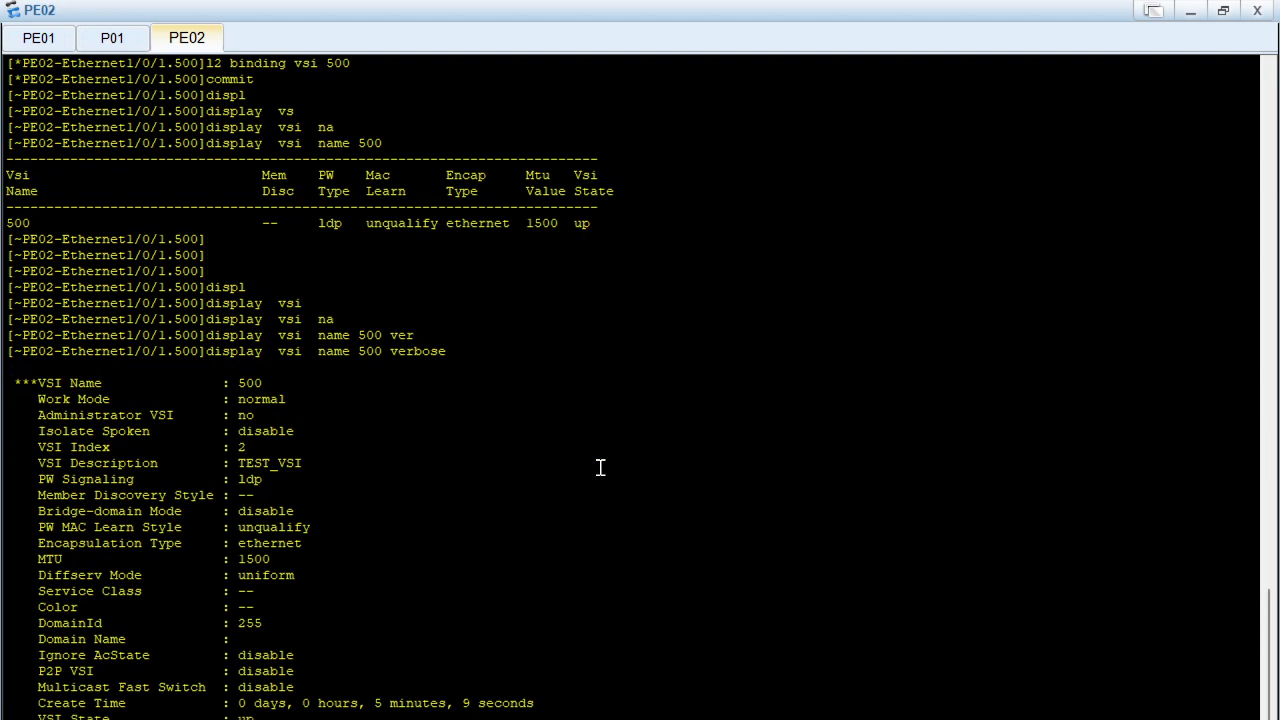
{"action": "left_click_drag", "start_coordinate": [76, 462], "coordinate": [228, 483]}
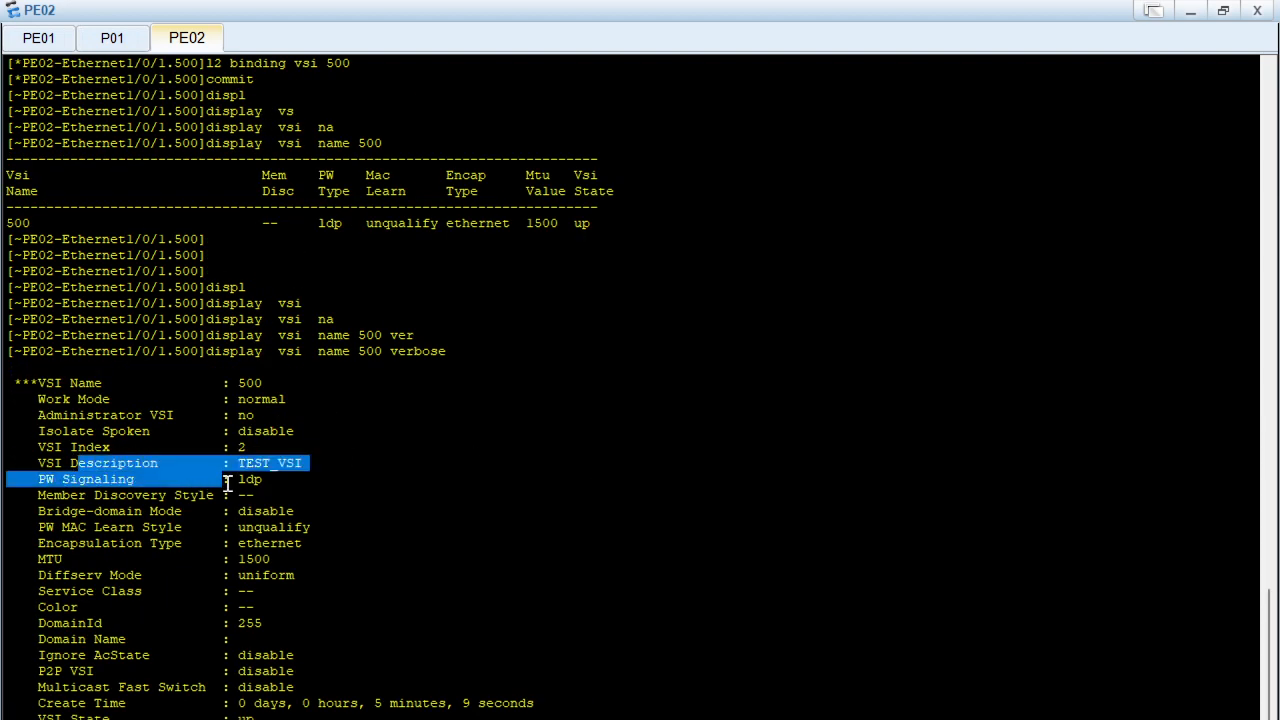
Examine the work mode, bridge-domain mode, PW MAC learn style and encapsulation type in PE02's verbose VSI 500 output
{"action": "left_click", "coordinate": [102, 399]}
{"action": "left_click_drag", "start_coordinate": [102, 399], "coordinate": [288, 404]}
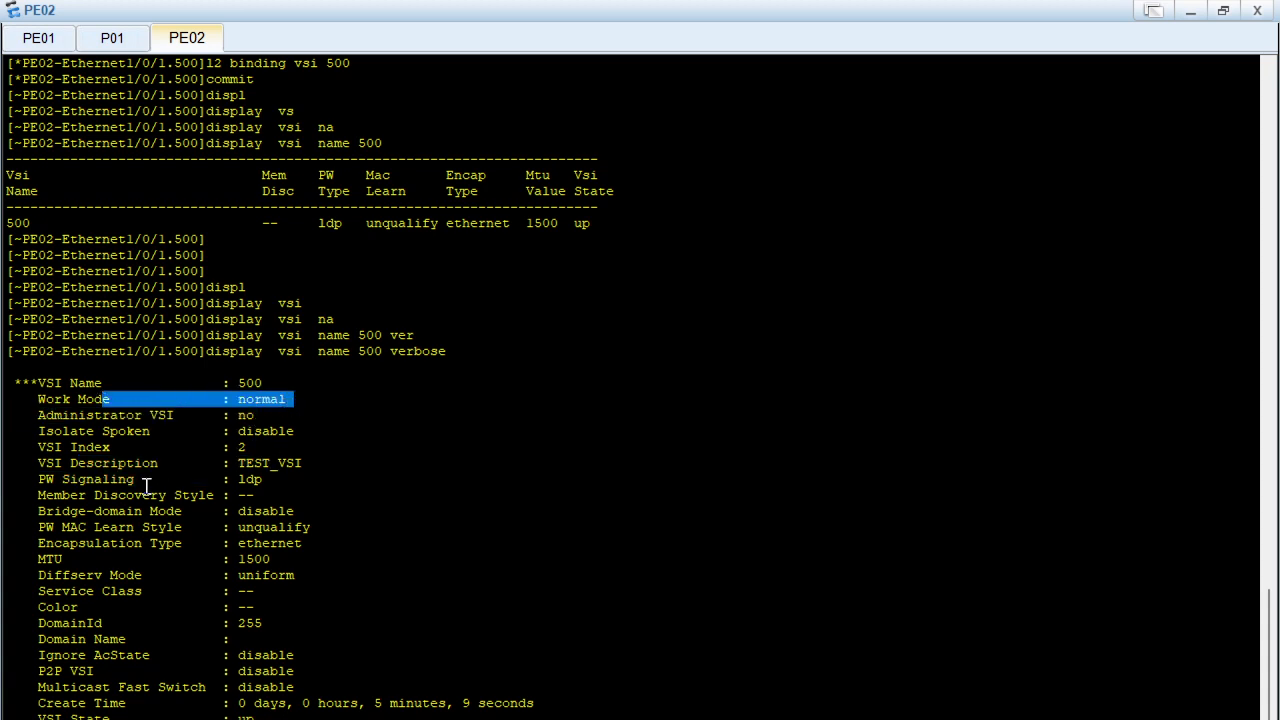
{"action": "left_click_drag", "start_coordinate": [100, 516], "coordinate": [294, 503]}
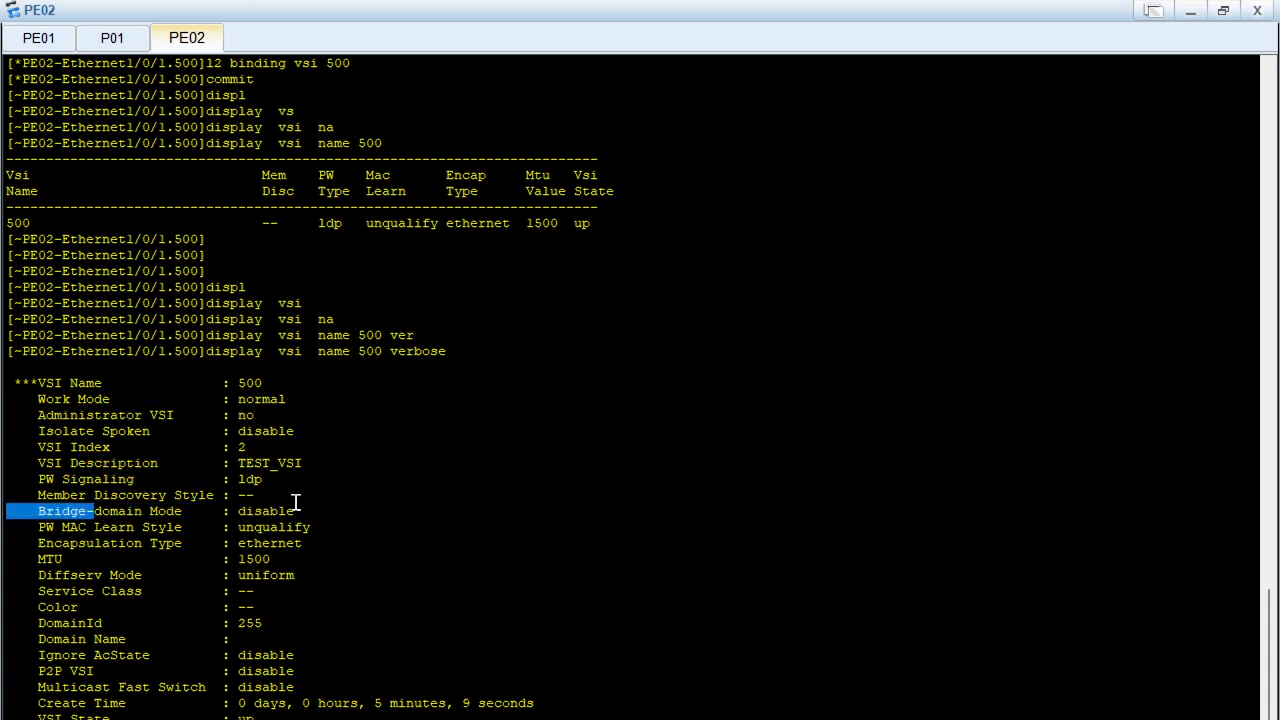
{"action": "left_click_drag", "start_coordinate": [115, 527], "coordinate": [118, 527]}
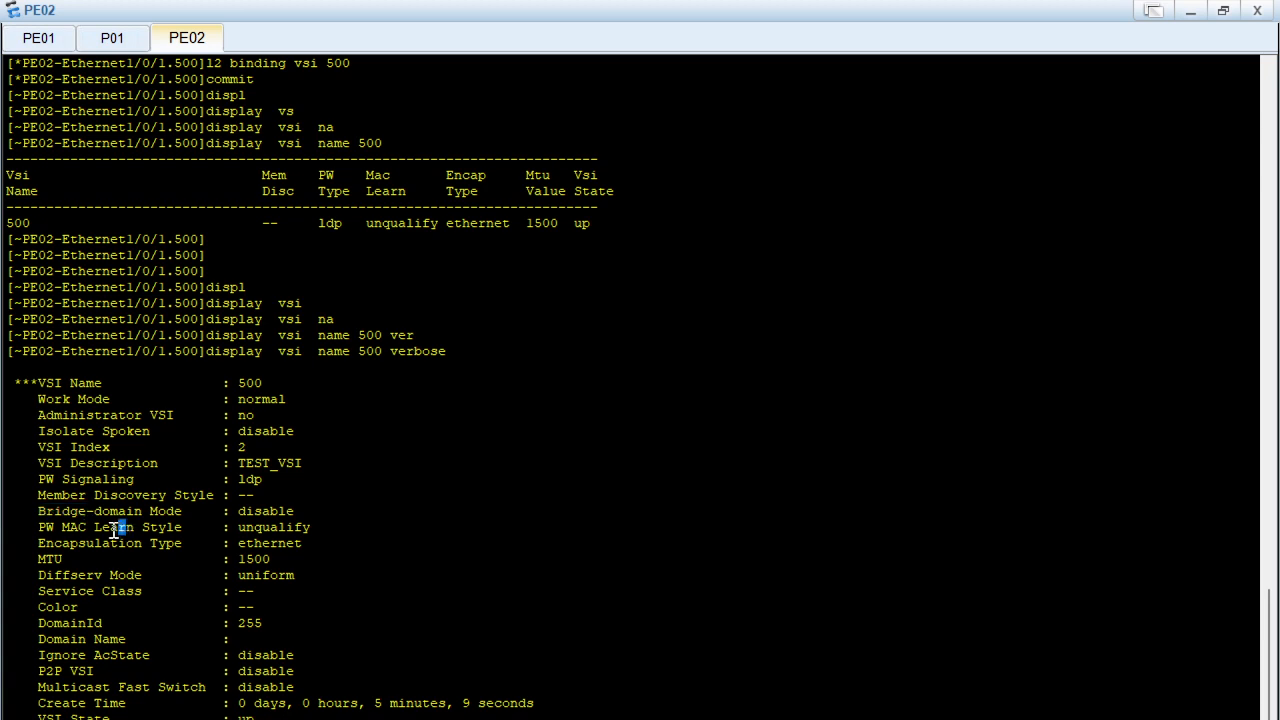
{"action": "left_click_drag", "start_coordinate": [262, 527], "coordinate": [314, 530]}
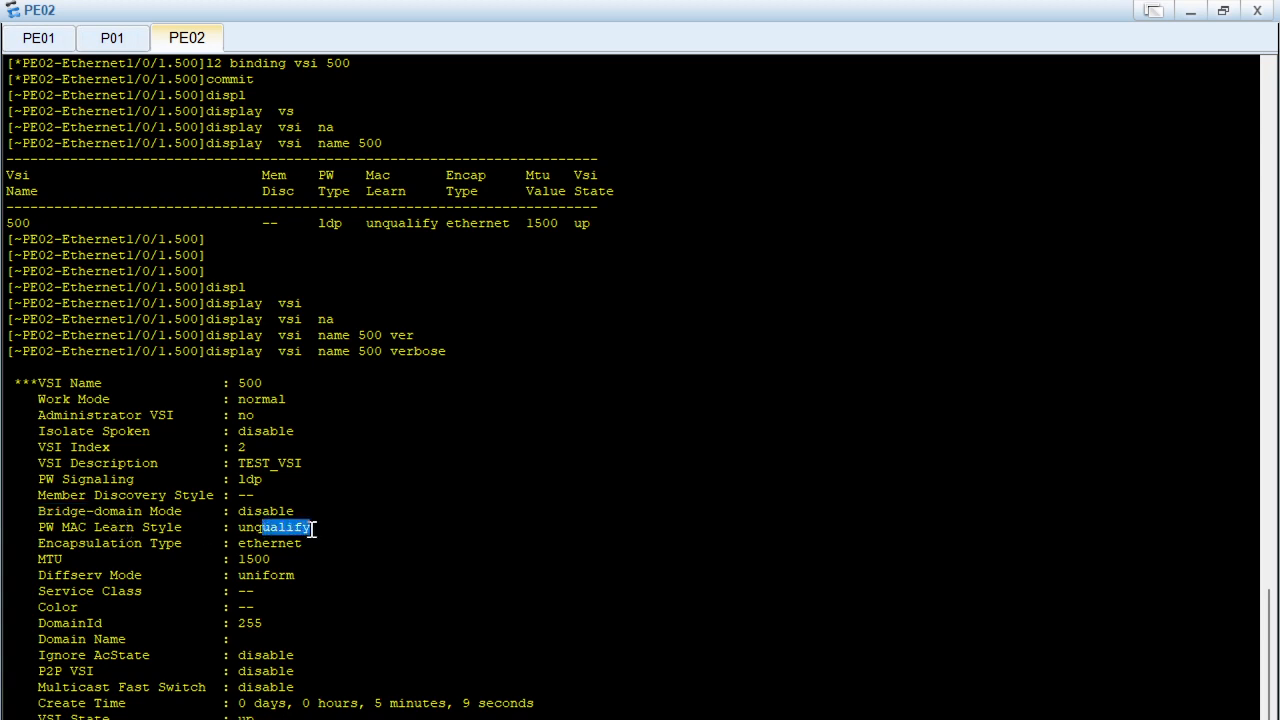
{"action": "left_click", "coordinate": [288, 546]}
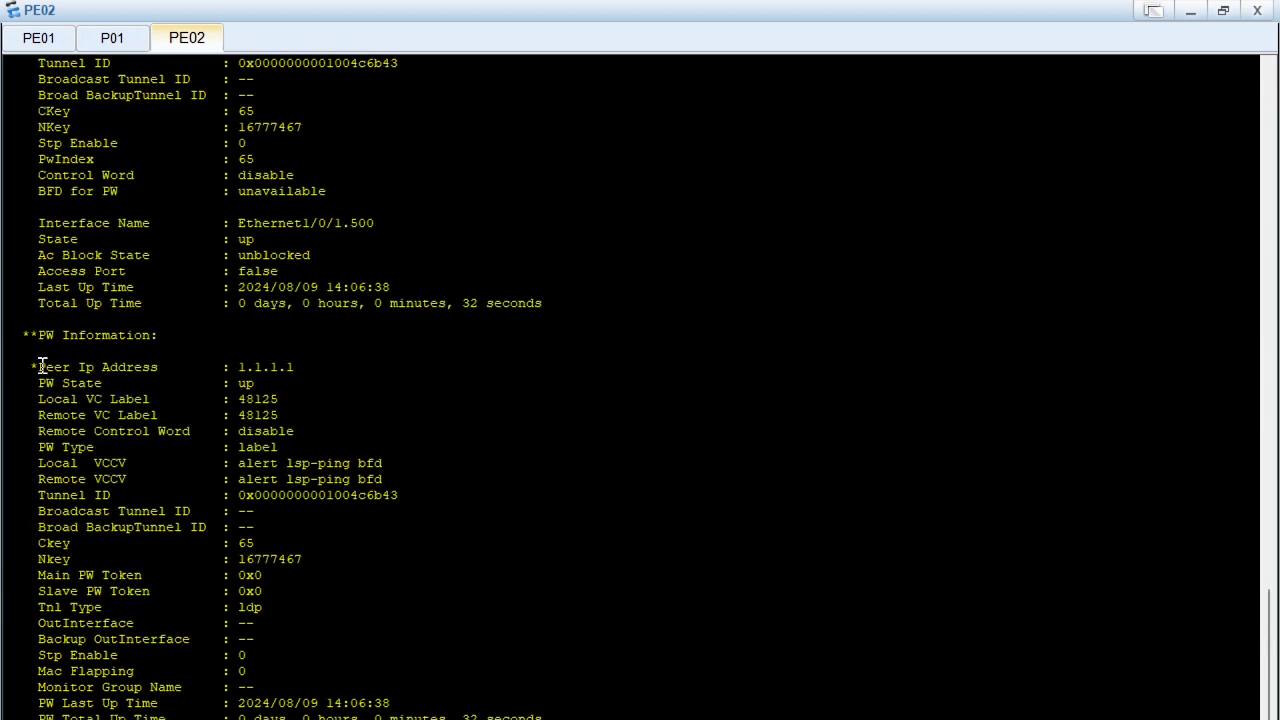
Examine the PW state and the local and remote VC labels in the PW information of VSI 500 on PE02
{"action": "left_click_drag", "start_coordinate": [37, 376], "coordinate": [281, 382]}
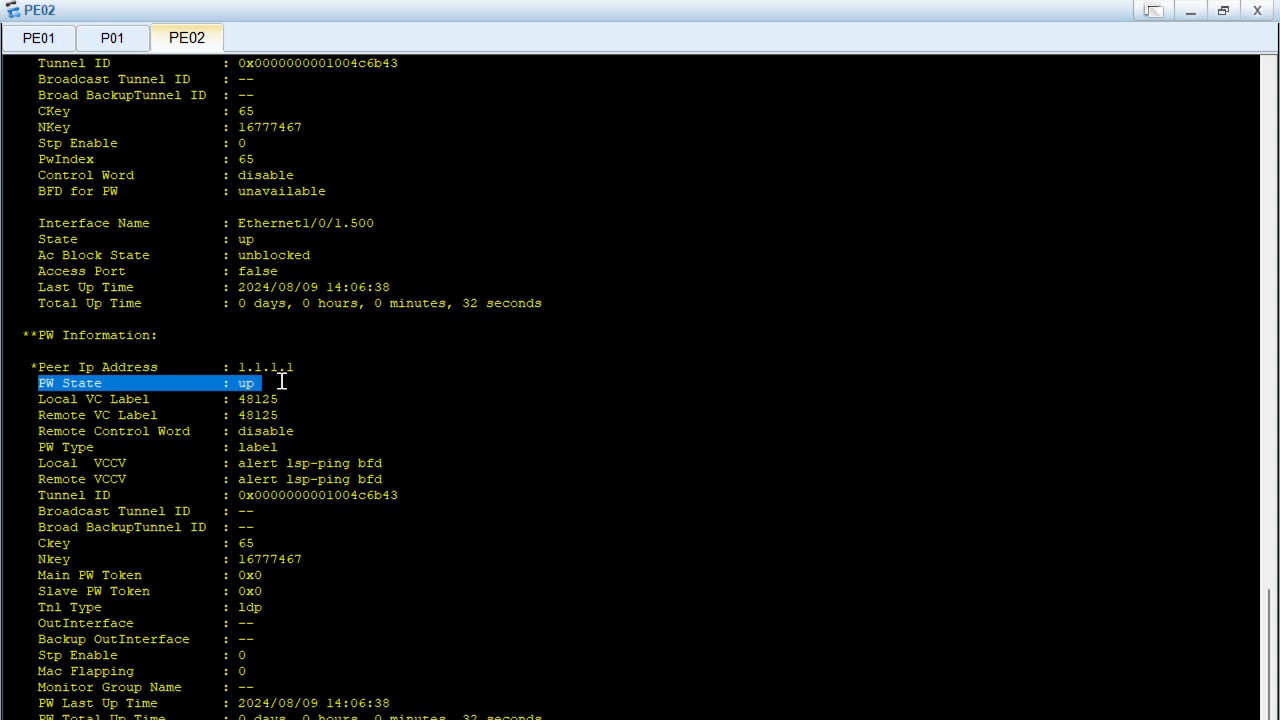
{"action": "left_click_drag", "start_coordinate": [41, 409], "coordinate": [254, 406]}
{"action": "left_click_drag", "start_coordinate": [118, 415], "coordinate": [295, 416]}
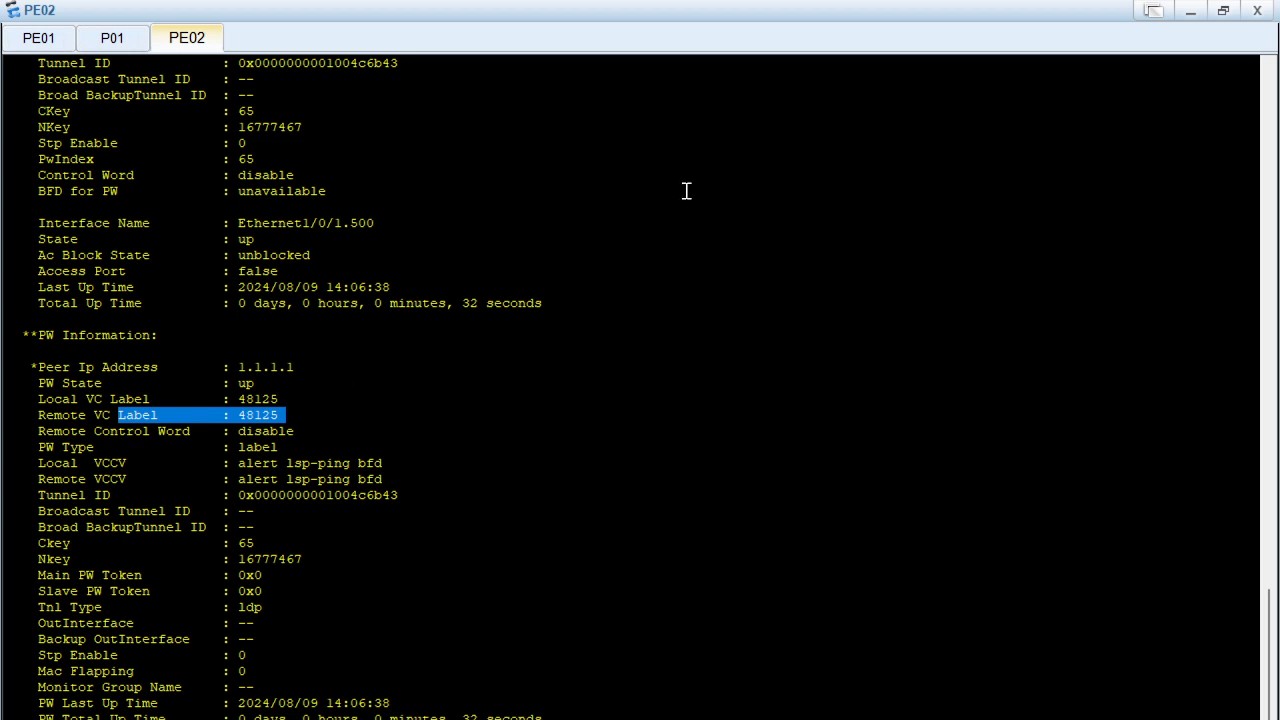
{"action": "left_click", "coordinate": [674, 239]}
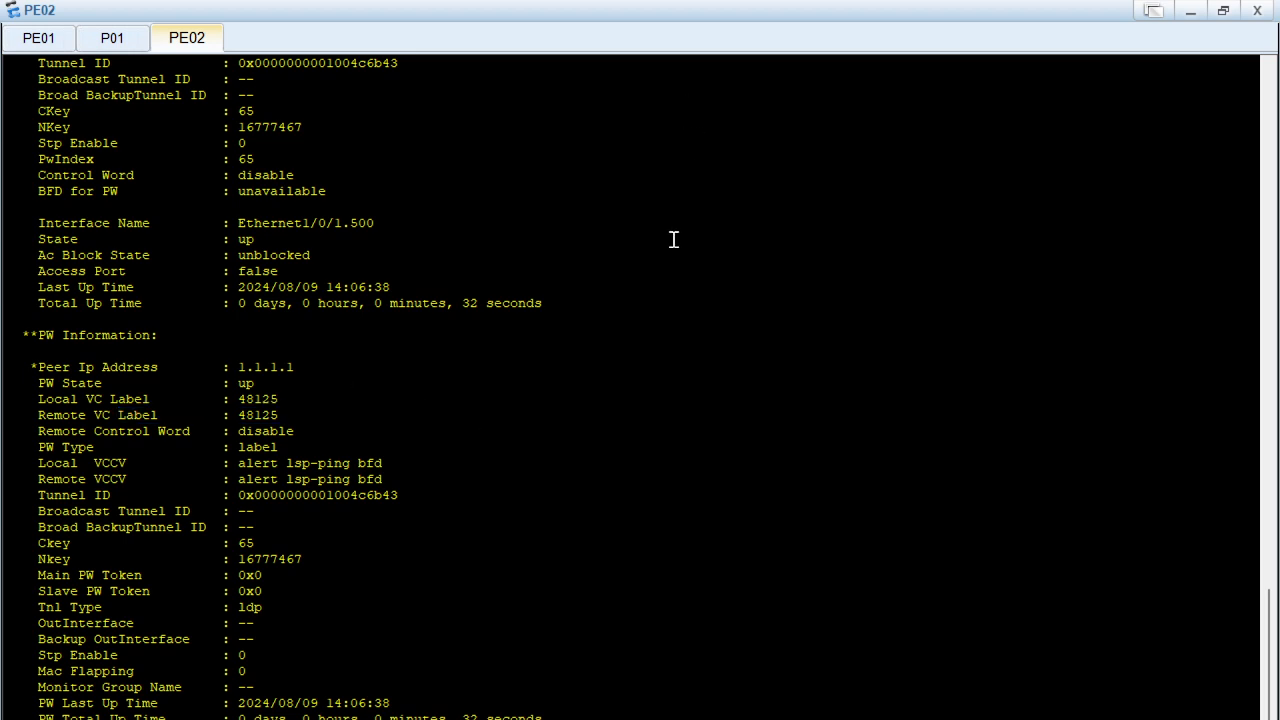
Switch to PE01's console and display the summary of VSI 500
{"action": "left_click", "coordinate": [1191, 19]}
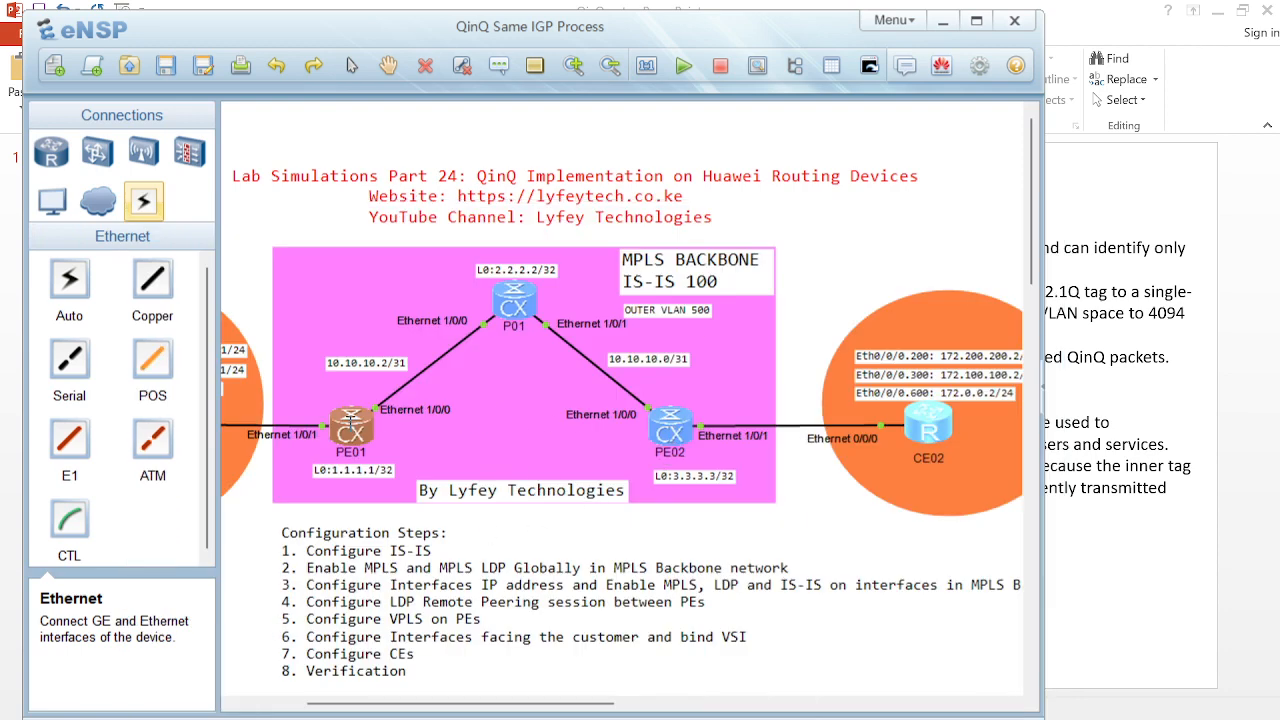
{"action": "double_click", "coordinate": [350, 422]}
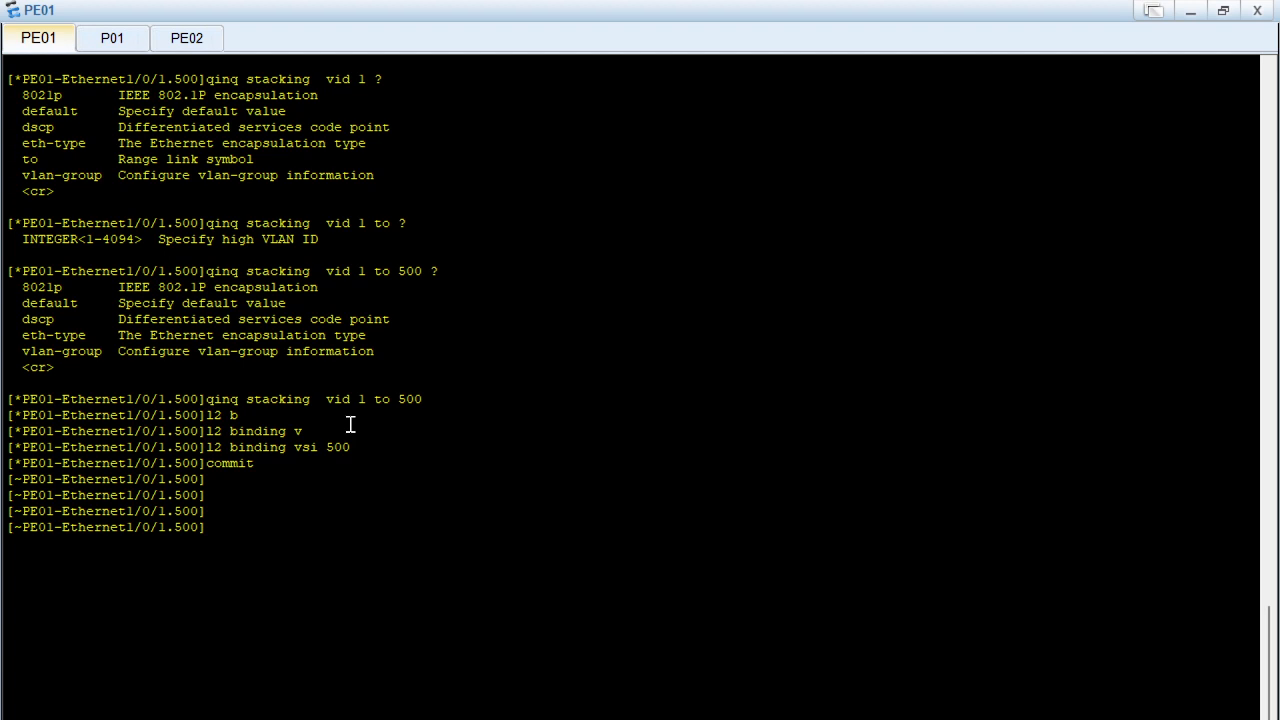
{"action": "key", "text": "Return"}
{"action": "key", "text": "Return"}
{"action": "key", "text": "Return"}
{"action": "type", "text": "displ"}
{"action": "key", "text": "Tab"}
{"action": "type", "text": "vs"}
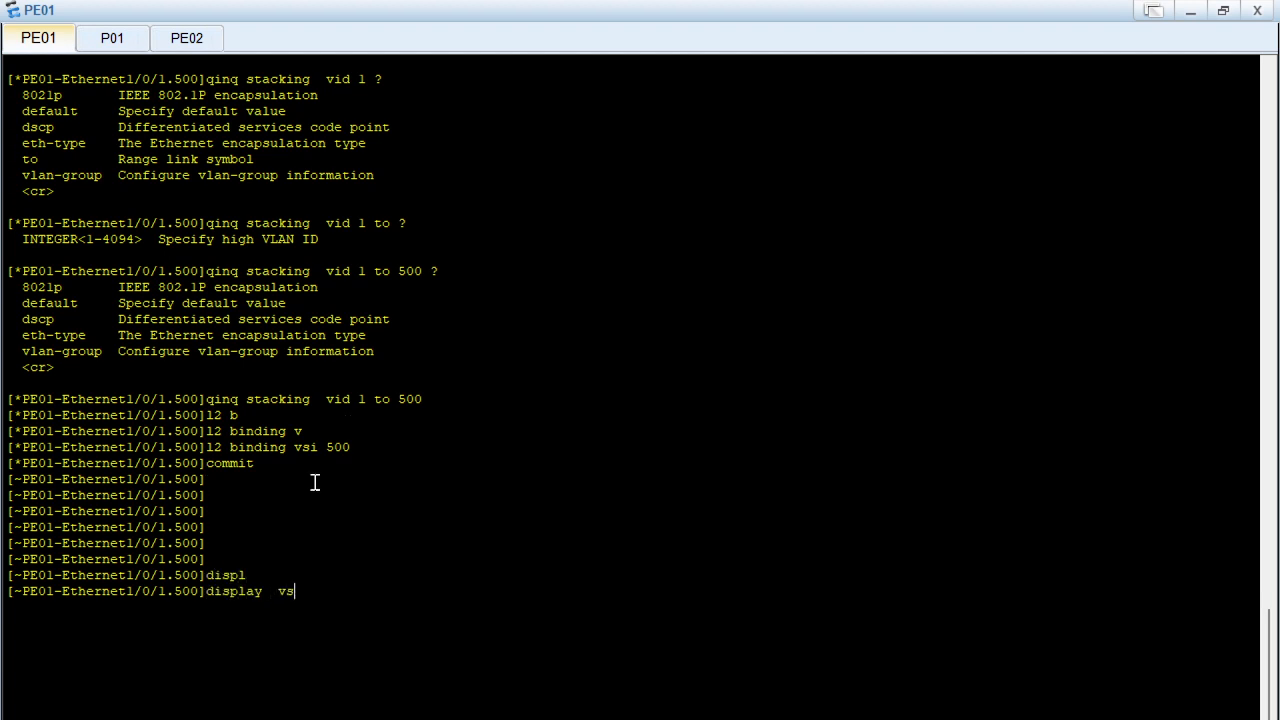
{"action": "key", "text": "Tab"}
{"action": "type", "text": "na"}
{"action": "key", "text": "Tab"}
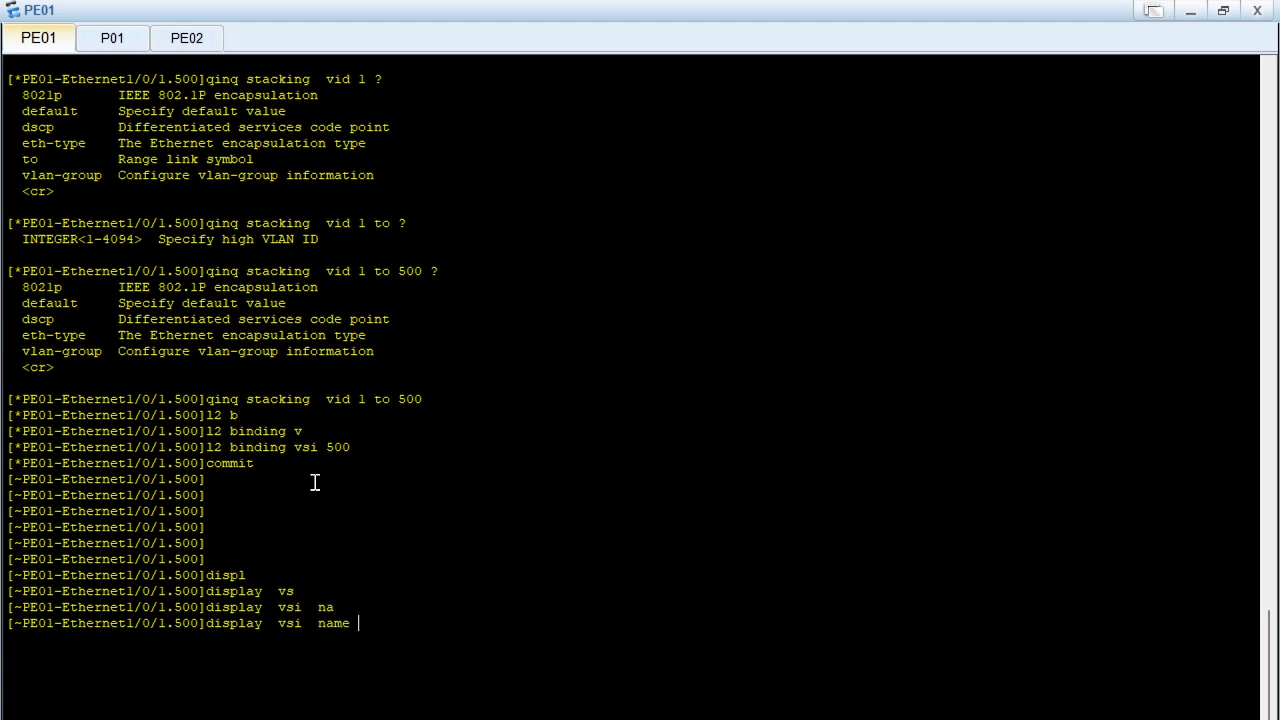
{"action": "type", "text": "500"}
{"action": "key", "text": "Return"}
Display the verbose details of VSI 500 on PE01 and examine its PW signaling and MTU
{"action": "key", "text": "Up"}
{"action": "type", "text": "ver"}
{"action": "key", "text": "Tab"}
{"action": "key", "text": "Return"}
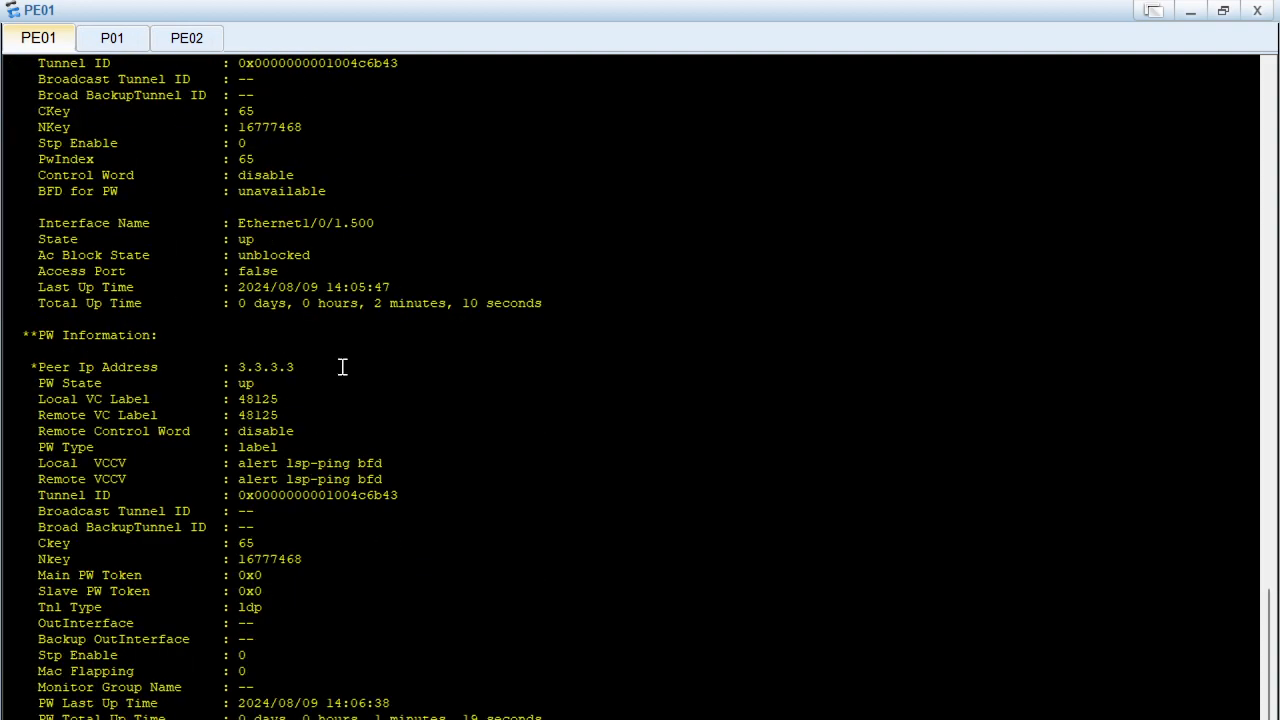
{"action": "left_click_drag", "start_coordinate": [1267, 610], "coordinate": [1266, 480]}
{"action": "left_click_drag", "start_coordinate": [40, 228], "coordinate": [270, 228]}
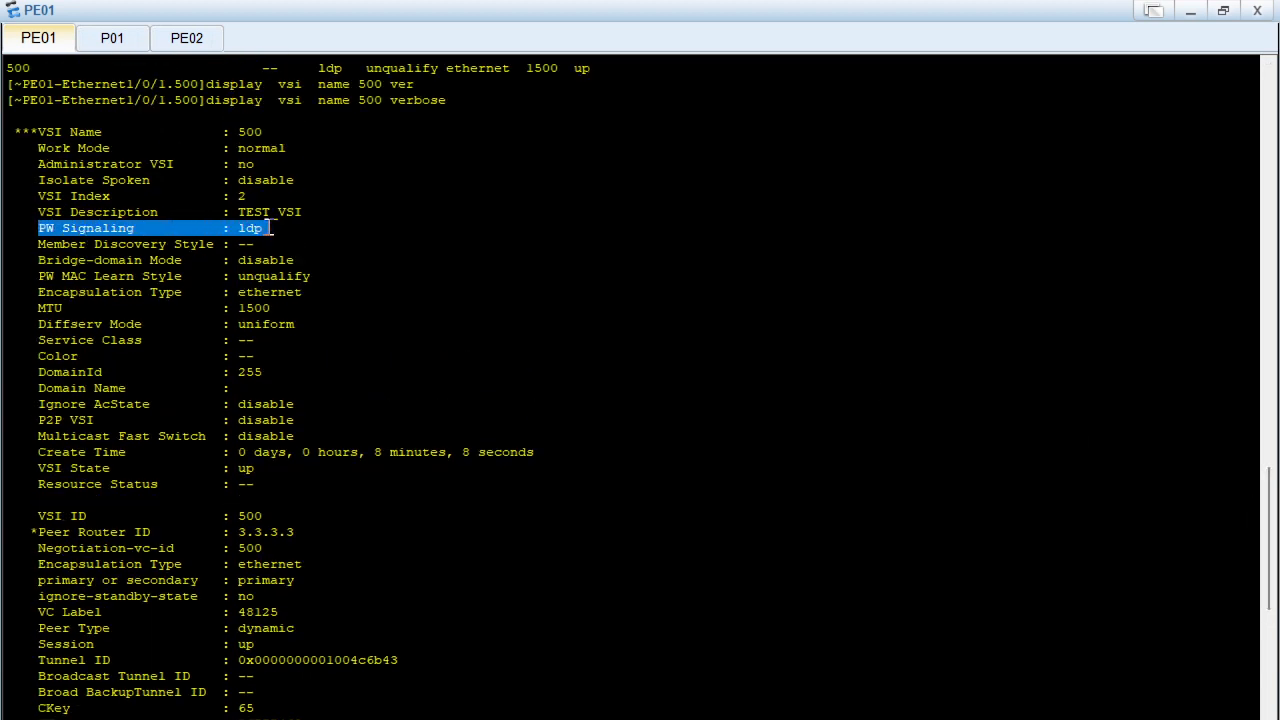
{"action": "left_click_drag", "start_coordinate": [231, 309], "coordinate": [276, 309]}
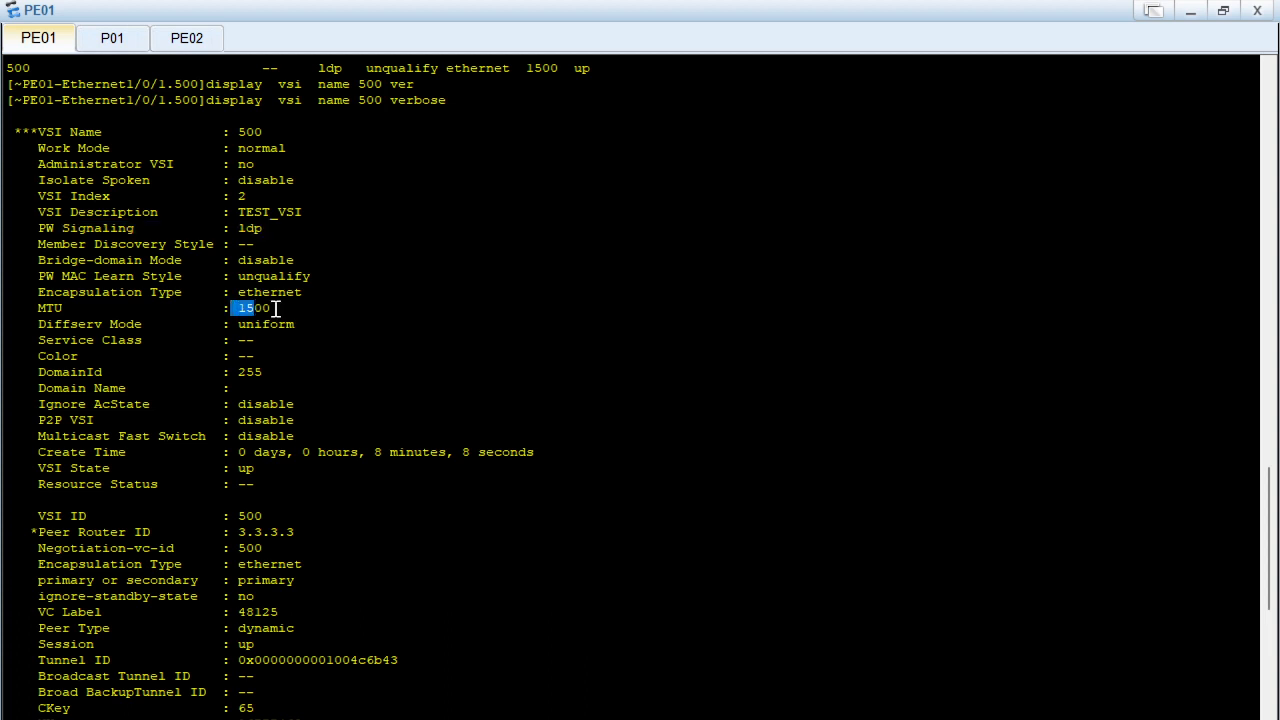
Examine the VSI ID, peer router ID, peer type and Ethernet1/0/1.500 interface state in PE01's verbose VSI 500 output
{"action": "left_click_drag", "start_coordinate": [1272, 487], "coordinate": [1268, 526]}
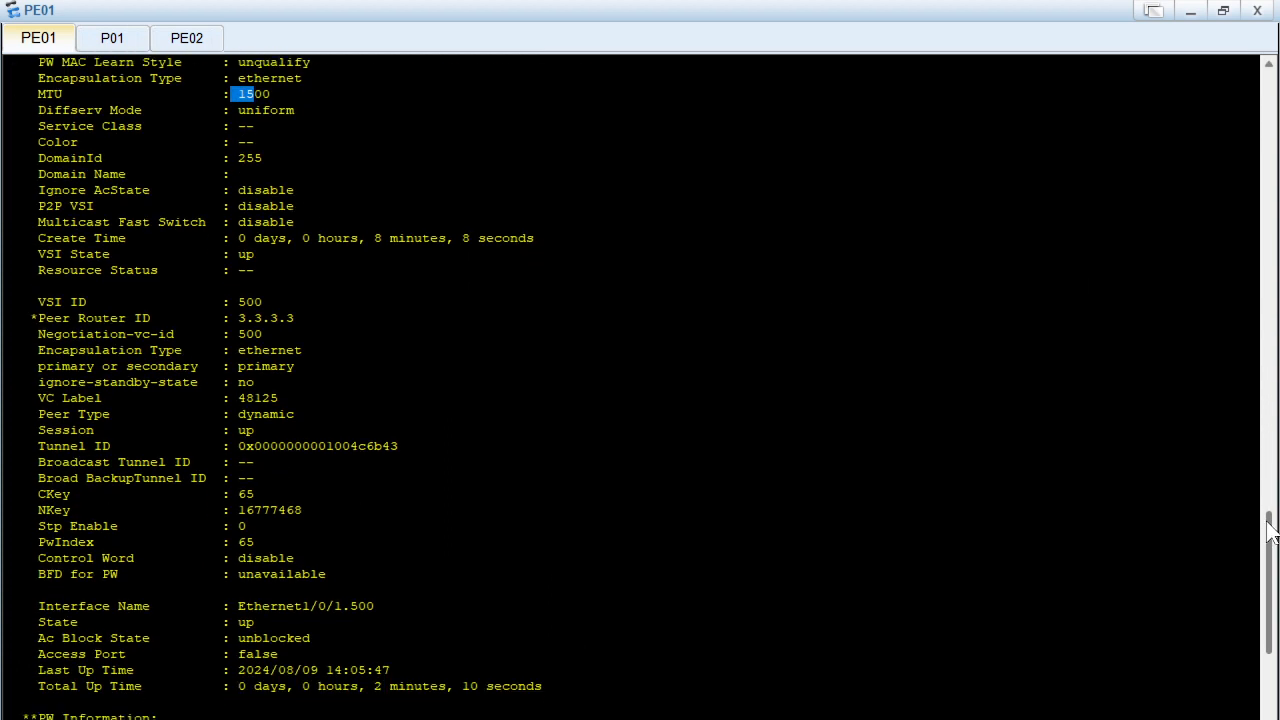
{"action": "left_click_drag", "start_coordinate": [86, 414], "coordinate": [293, 410]}
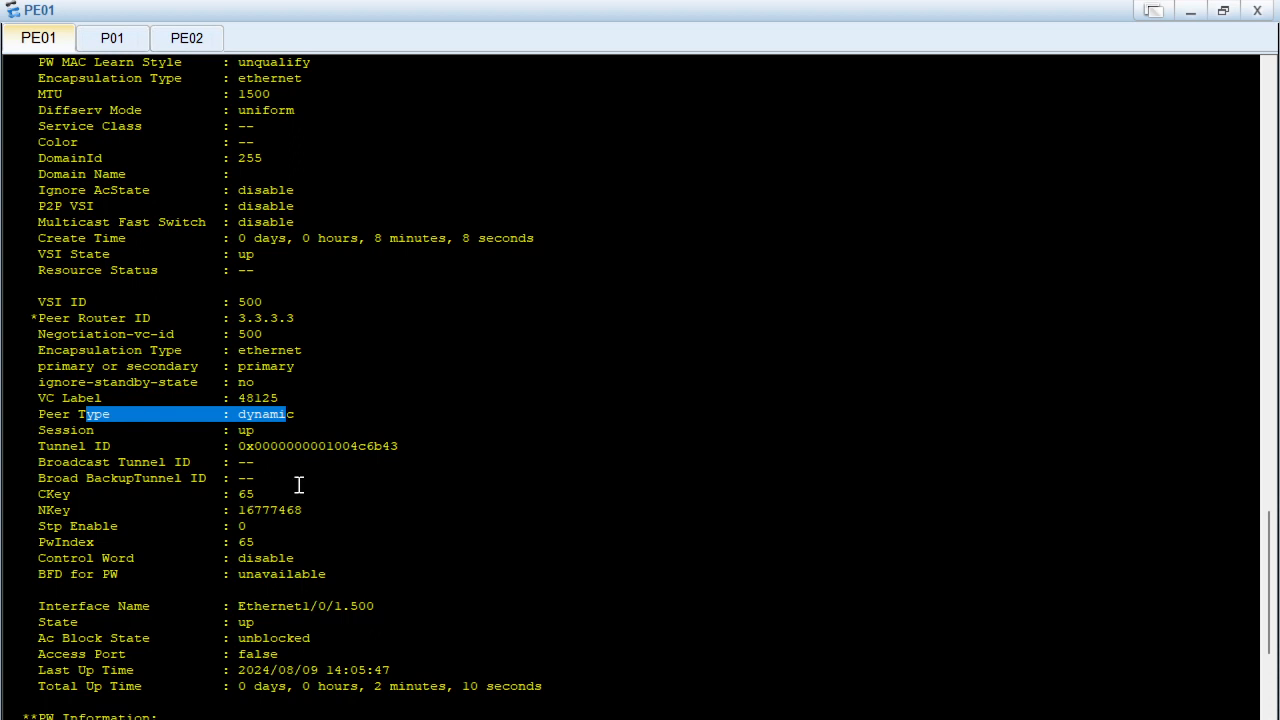
{"action": "left_click_drag", "start_coordinate": [239, 318], "coordinate": [326, 317]}
{"action": "left_click_drag", "start_coordinate": [237, 300], "coordinate": [258, 297]}
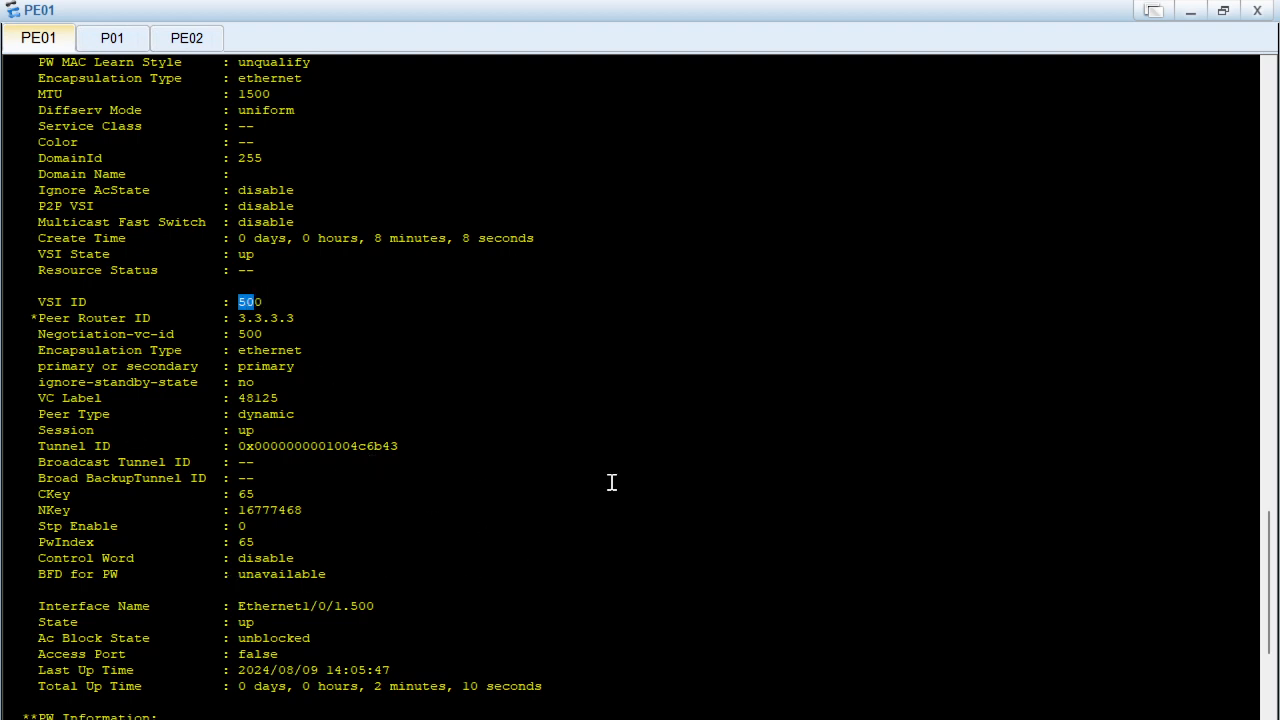
{"action": "left_click_drag", "start_coordinate": [1270, 605], "coordinate": [1270, 650]}
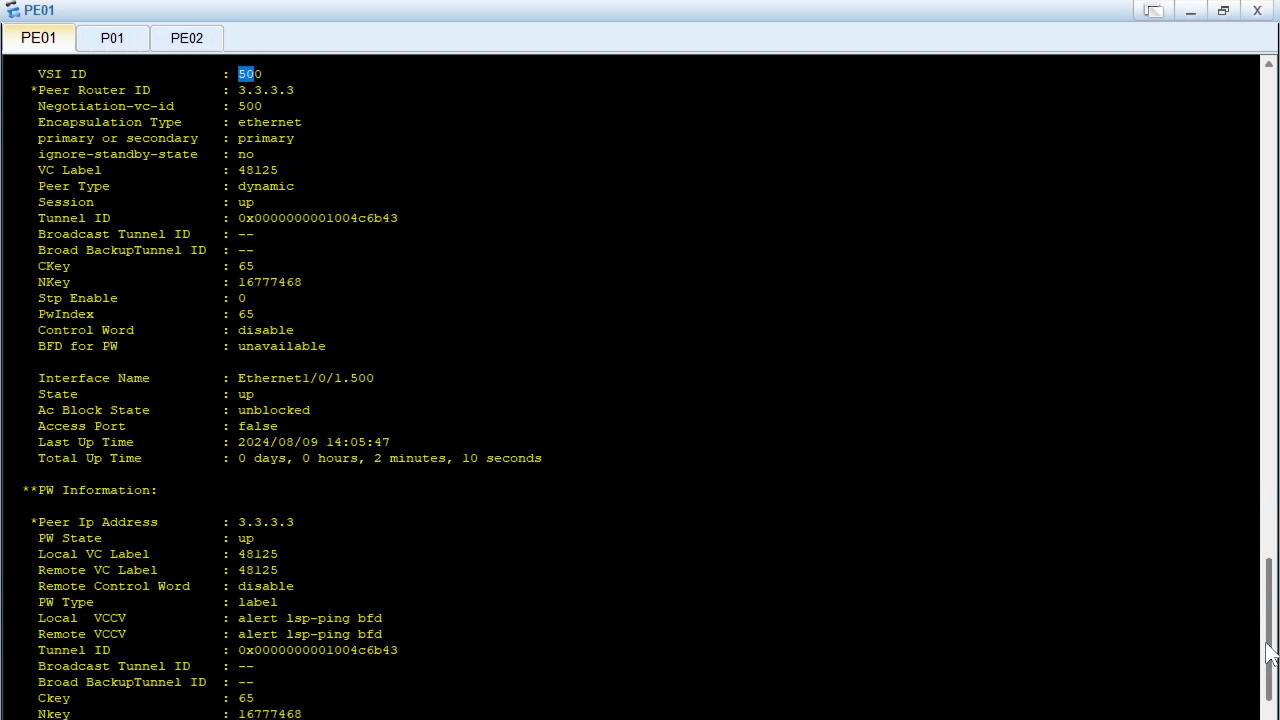
{"action": "left_click_drag", "start_coordinate": [72, 402], "coordinate": [277, 400]}
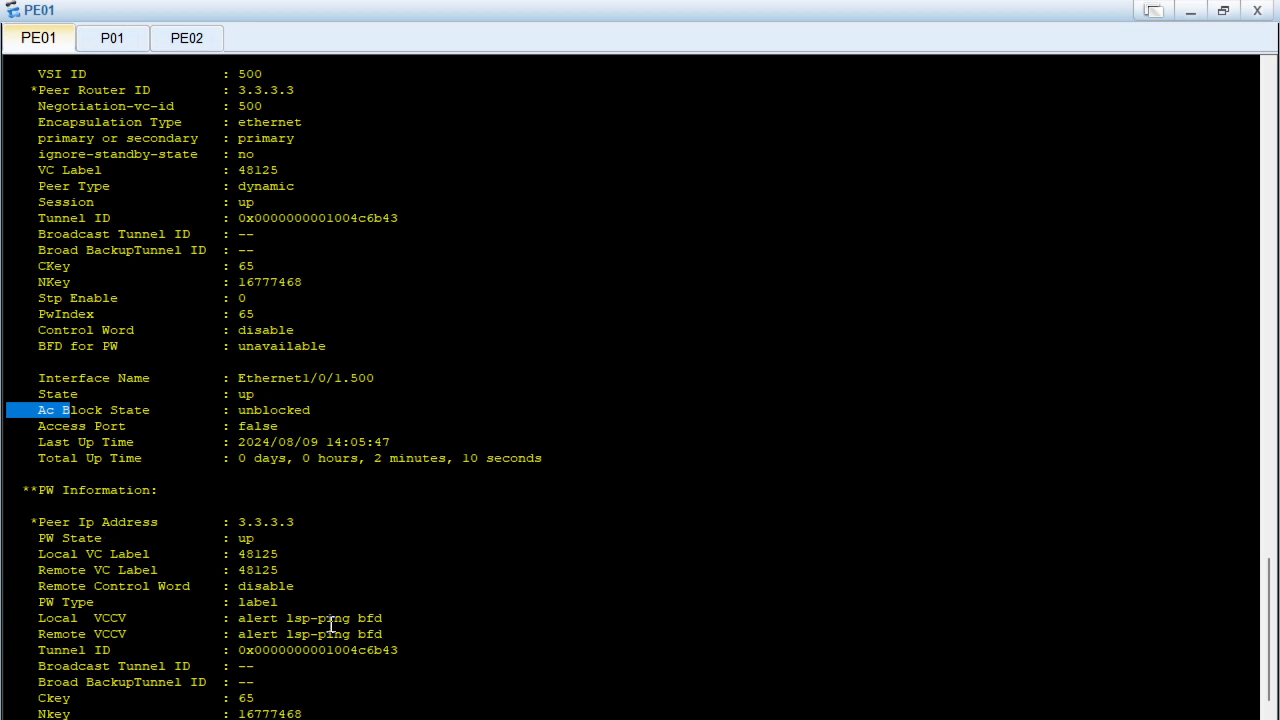
Restore PE01's console to a smaller window beside the topology and quit from the subinterface view to the system view
{"action": "left_click", "coordinate": [1190, 11]}
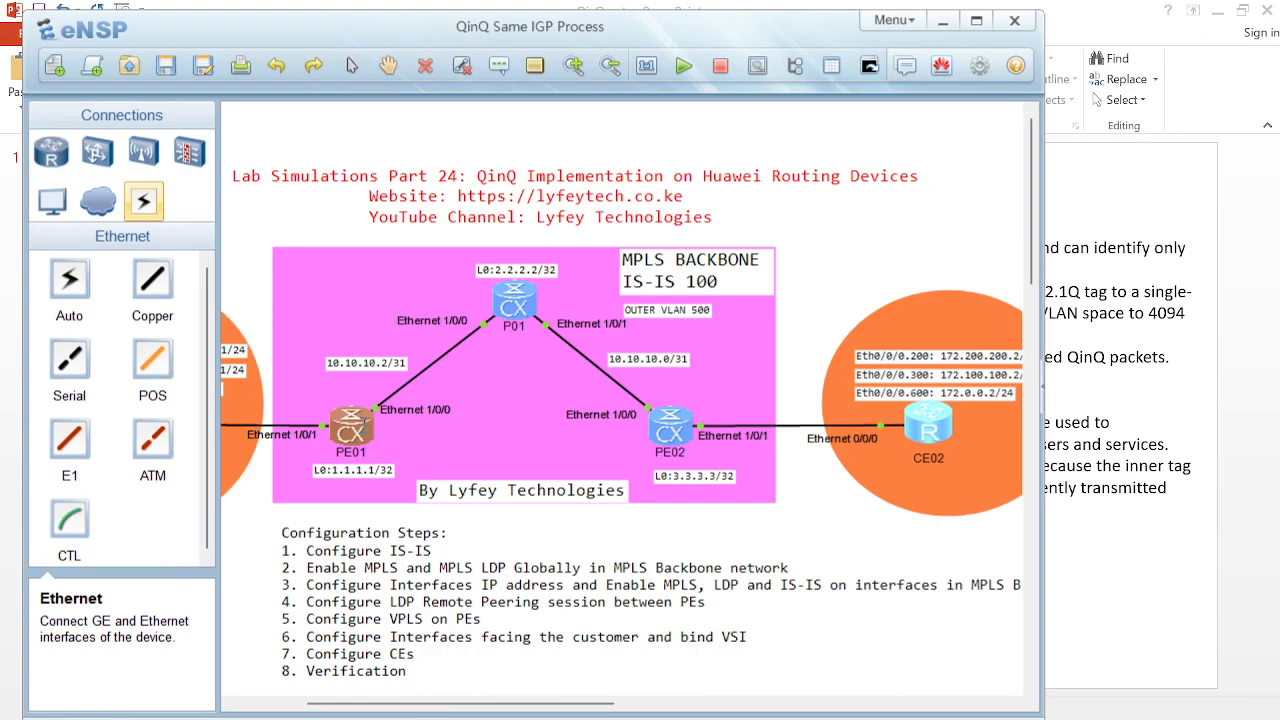
{"action": "double_click", "coordinate": [362, 426]}
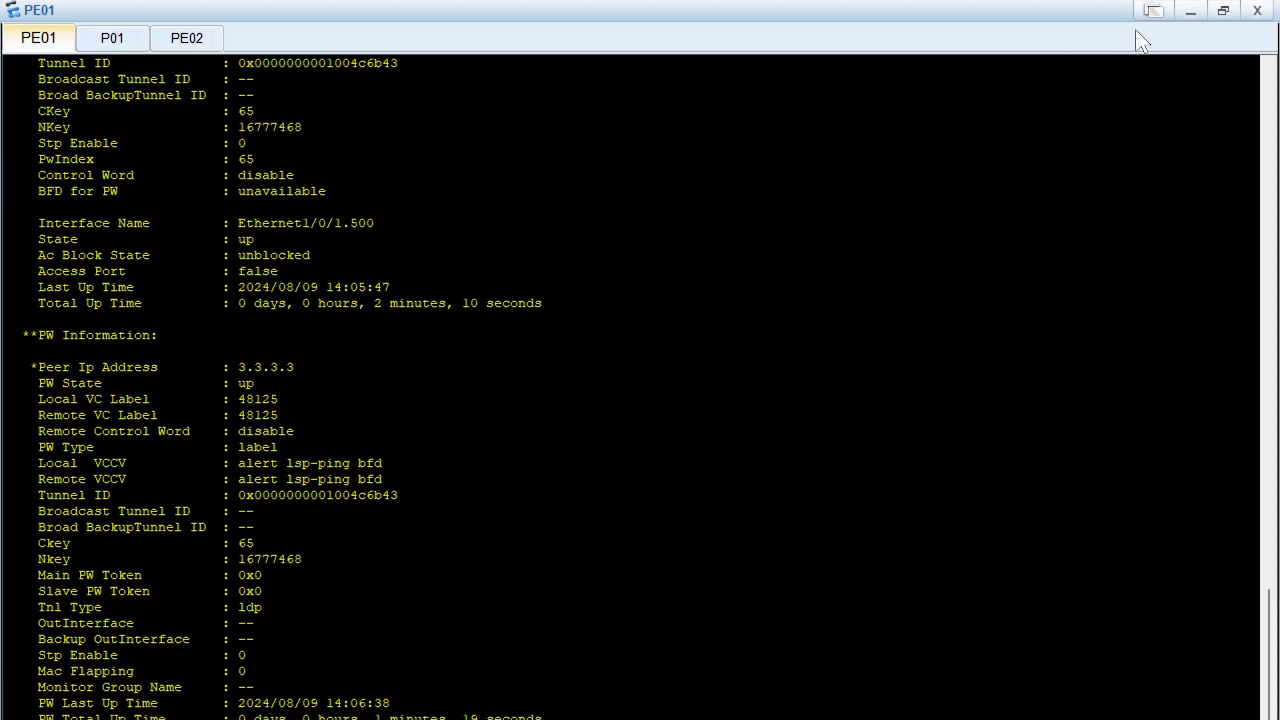
{"action": "left_click", "coordinate": [1225, 12]}
{"action": "left_click_drag", "start_coordinate": [640, 181], "coordinate": [1086, 90]}
{"action": "key", "text": "Return"}
{"action": "key", "text": "Return"}
{"action": "key", "text": "Return"}
{"action": "key", "text": "Return"}
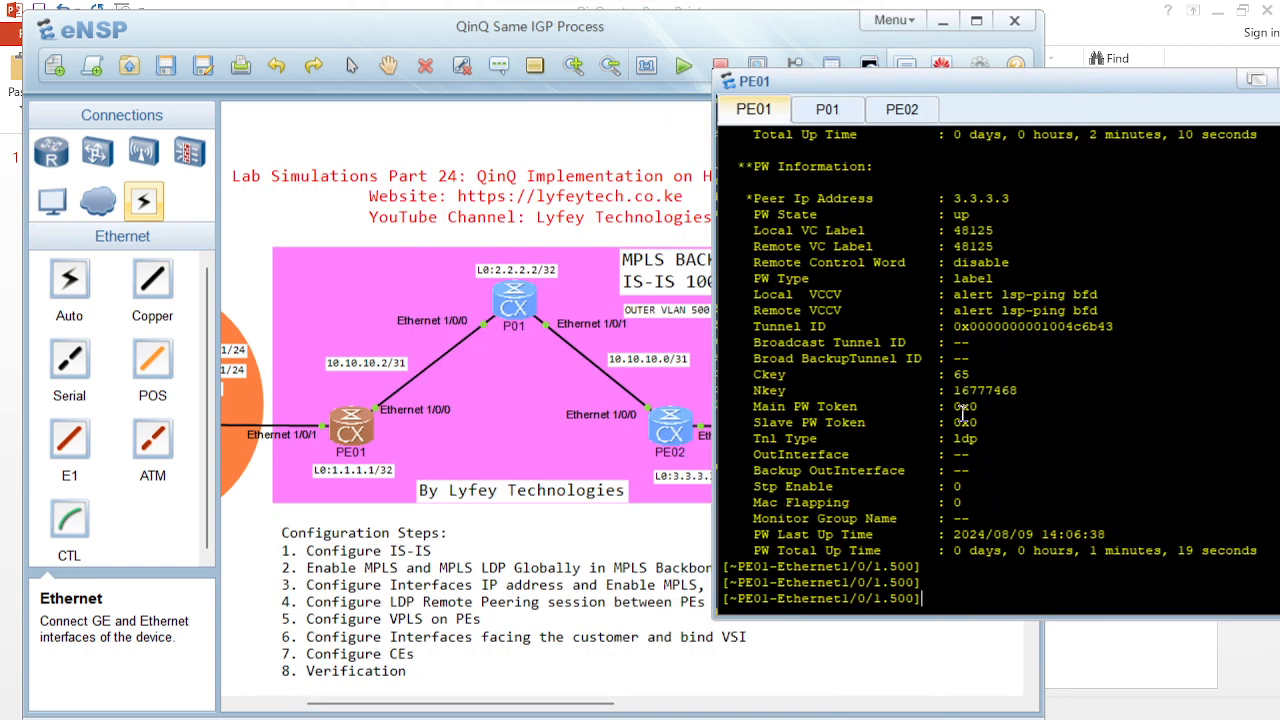
{"action": "type", "text": "quit"}
{"action": "key", "text": "Return"}
{"action": "key", "text": "Return"}
{"action": "key", "text": "Return"}
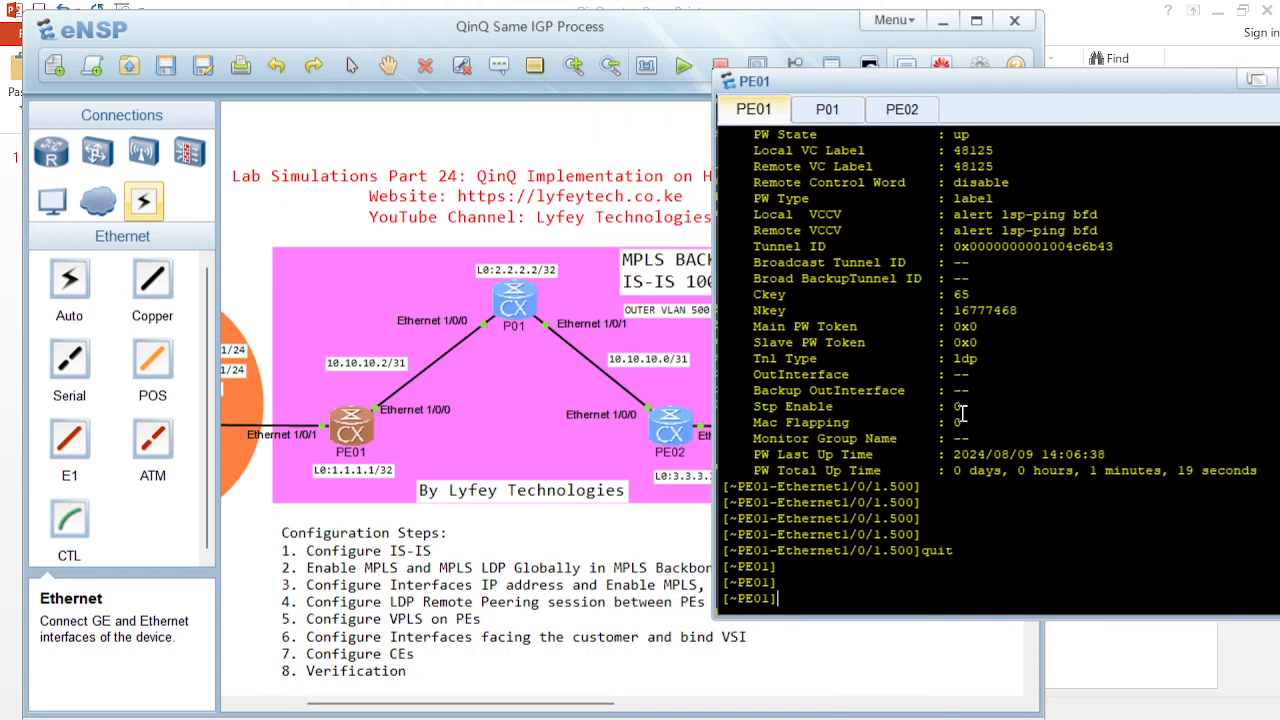
Run a VPLS ping from PE01 over VSI 500 to peer 3.3.3.3, checking the command help for its parameters
{"action": "type", "text": "ping v"}
{"action": "key", "text": "Tab"}
{"action": "key", "text": "Tab"}
{"action": "type", "text": "v"}
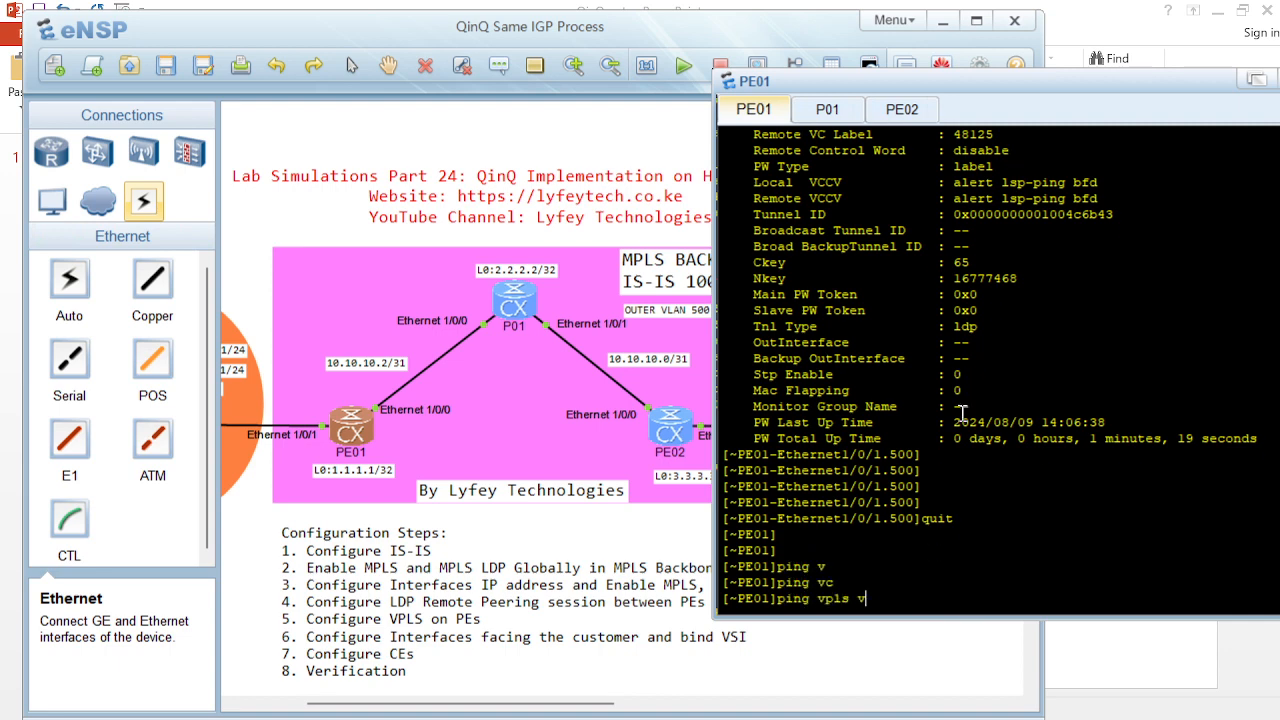
{"action": "type", "text": "s"}
{"action": "key", "text": "Tab"}
{"action": "type", "text": "?"}
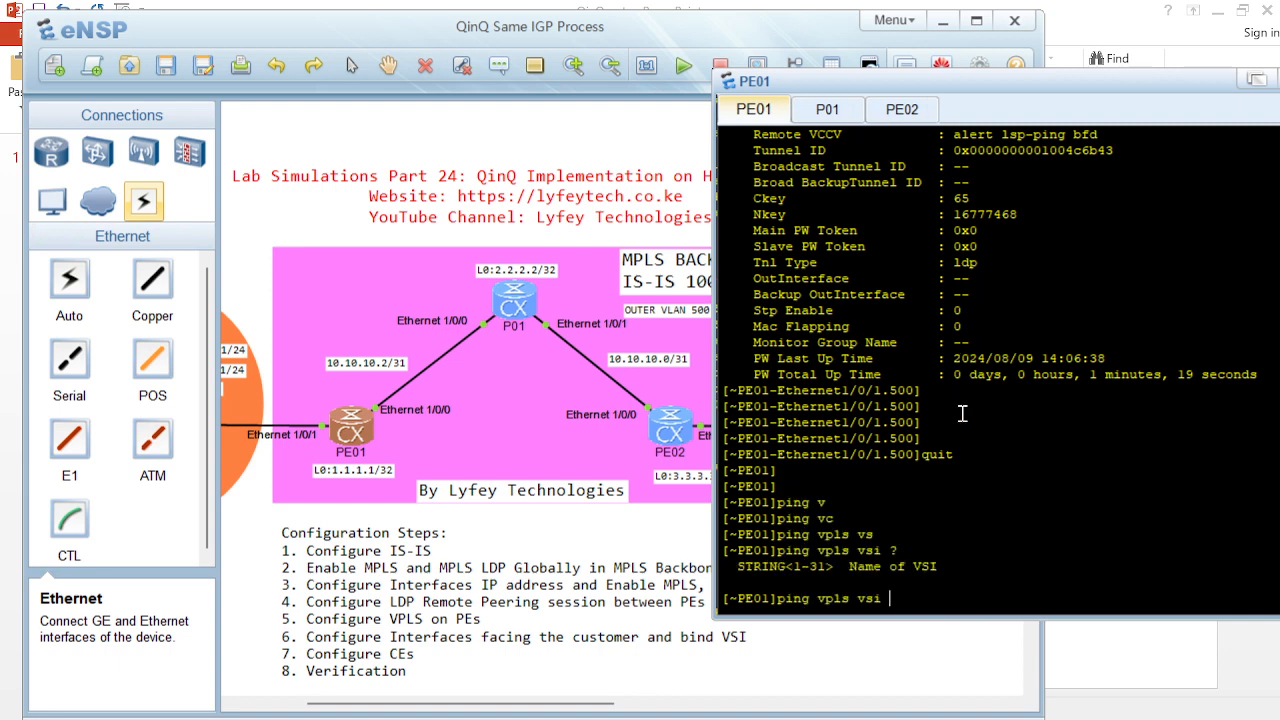
{"action": "type", "text": "500 ?"}
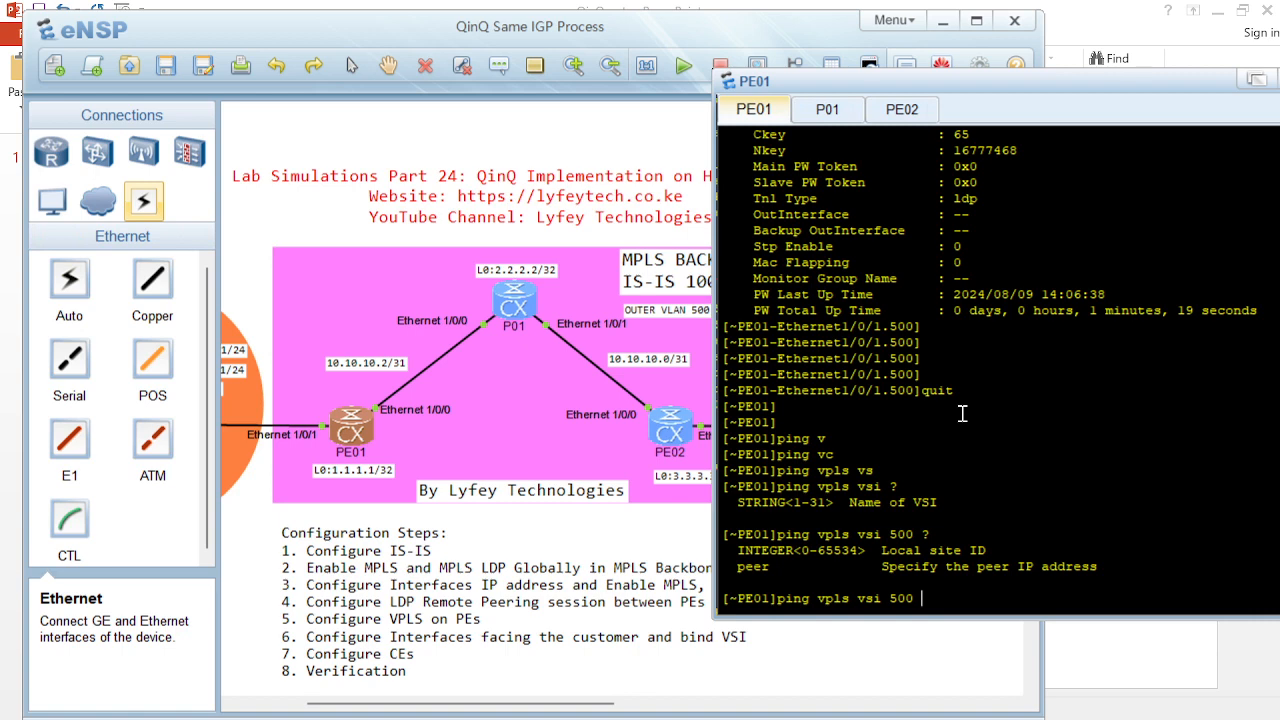
{"action": "type", "text": "pe"}
{"action": "key", "text": "Tab"}
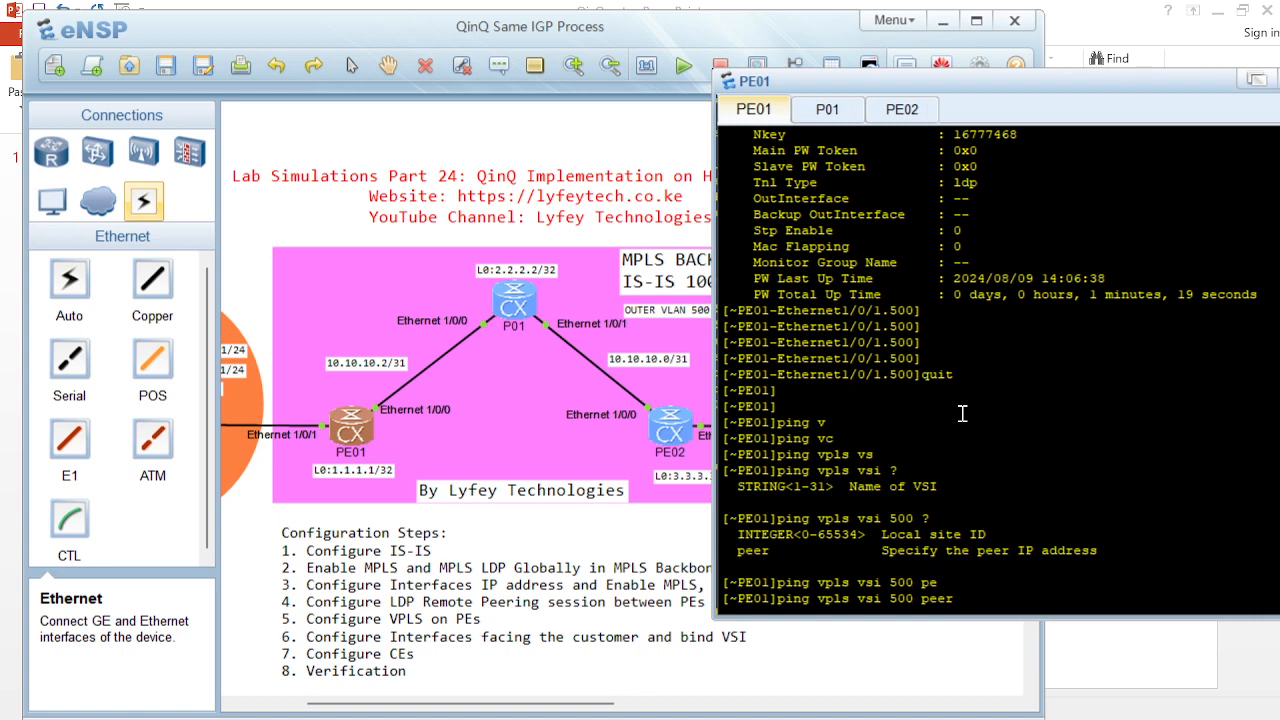
{"action": "type", "text": "3.3.3.3"}
{"action": "key", "text": "Return"}
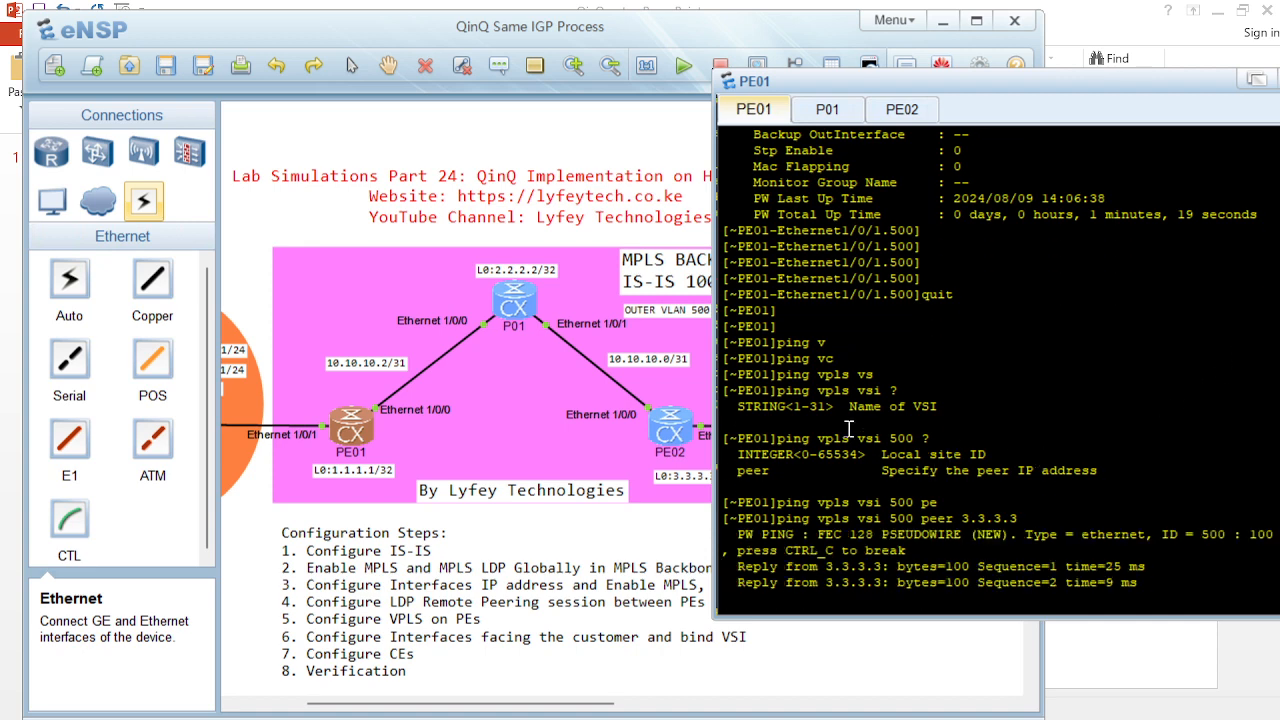
Stop the verbose VSI output on PE02 and run a VPLS ping over VSI 500 to peer 1.1.1.1
{"action": "left_click", "coordinate": [898, 112]}
{"action": "key", "text": "Return"}
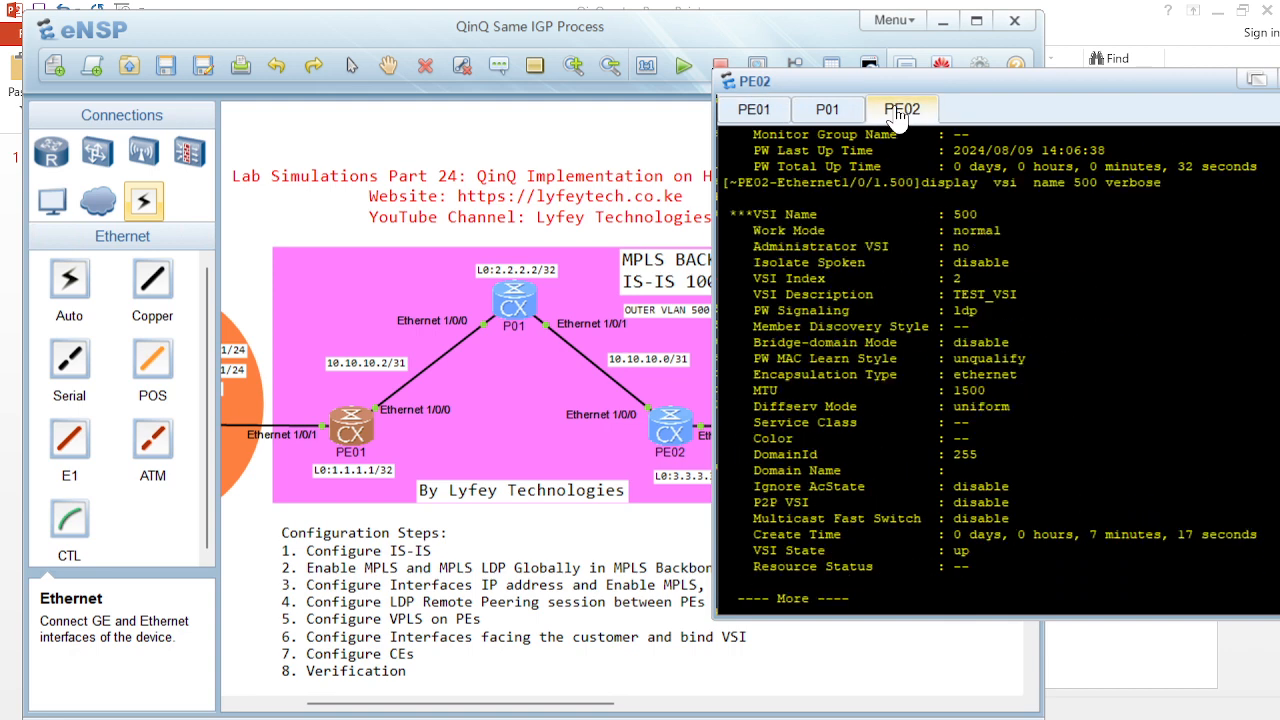
{"action": "key", "text": "ctrl+c"}
{"action": "type", "text": "ping"}
{"action": "type", "text": "v"}
{"action": "type", "text": "vpl"}
{"action": "key", "text": "Tab"}
{"action": "type", "text": "vs"}
{"action": "key", "text": "Tab"}
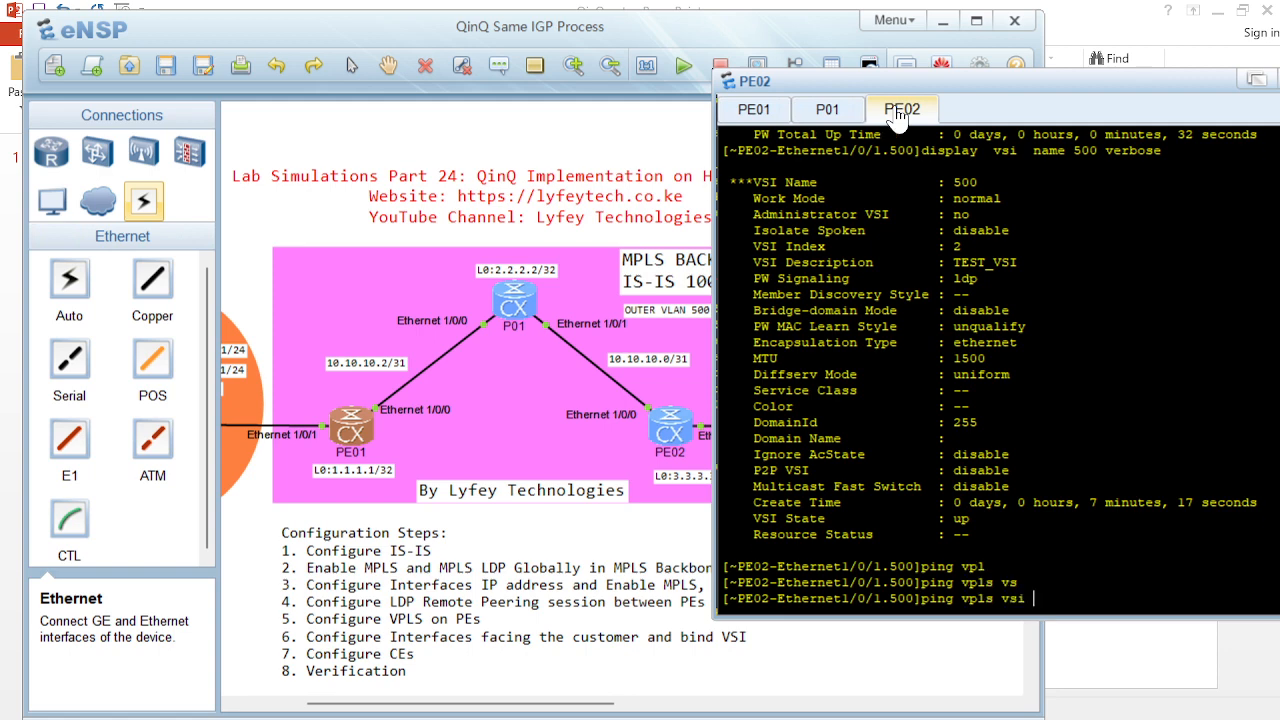
{"action": "type", "text": "500 pe"}
{"action": "key", "text": "Tab"}
{"action": "type", "text": "1.1.1.1"}
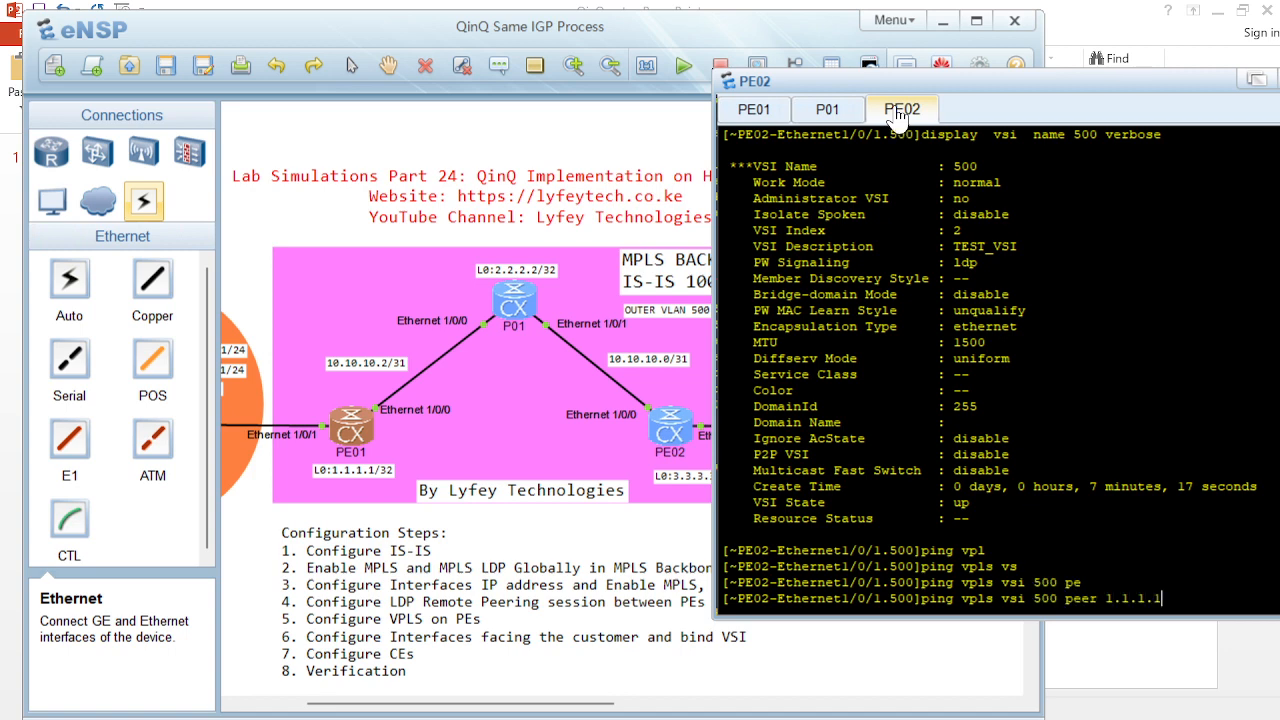
{"action": "key", "text": "Return"}
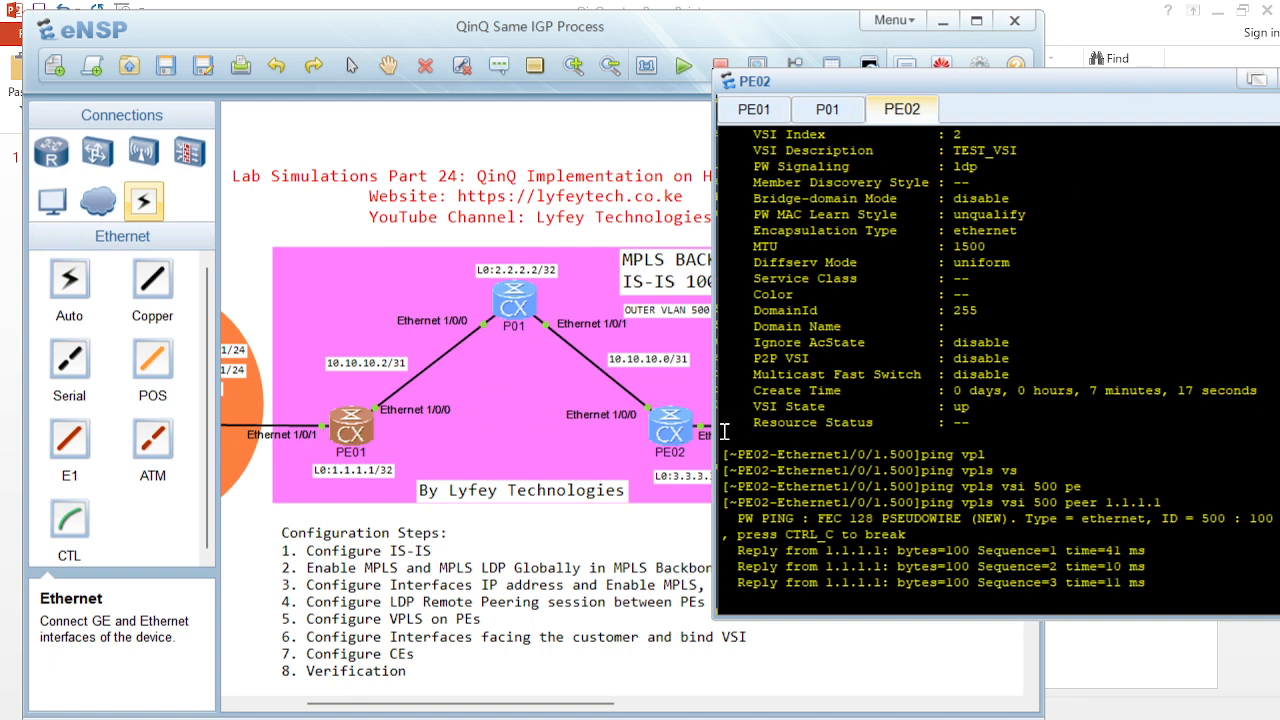
Bring the QinQ topology window to the front and maximize it
{"action": "left_click", "coordinate": [282, 221]}
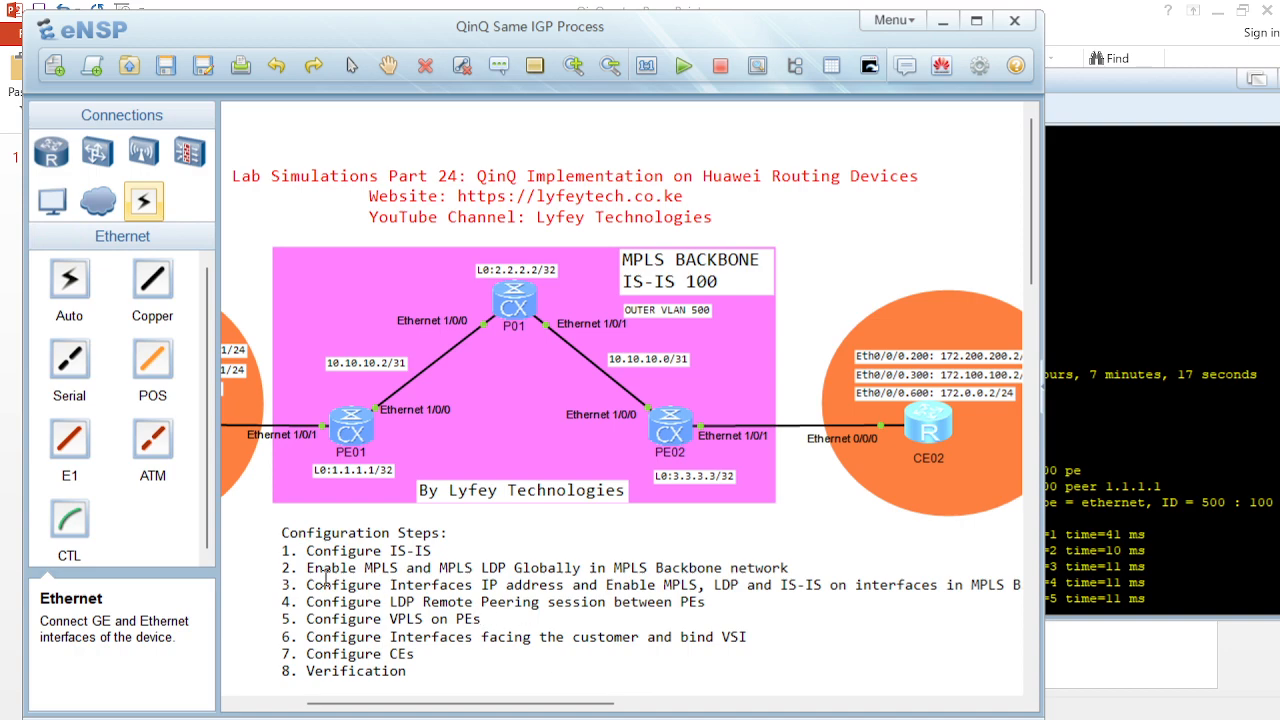
{"action": "left_click", "coordinate": [981, 25]}
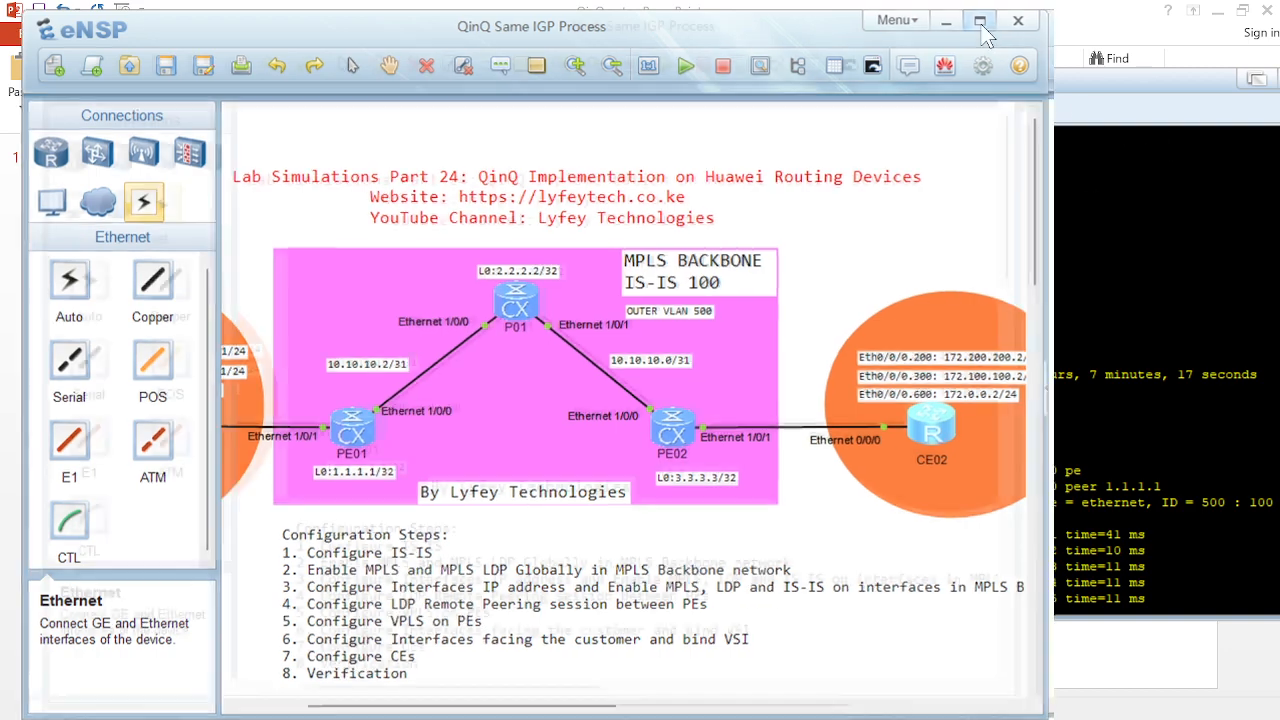
Open CE01's console and set the router's system name to CE01 from the system view
{"action": "left_click_drag", "start_coordinate": [495, 712], "coordinate": [365, 716]}
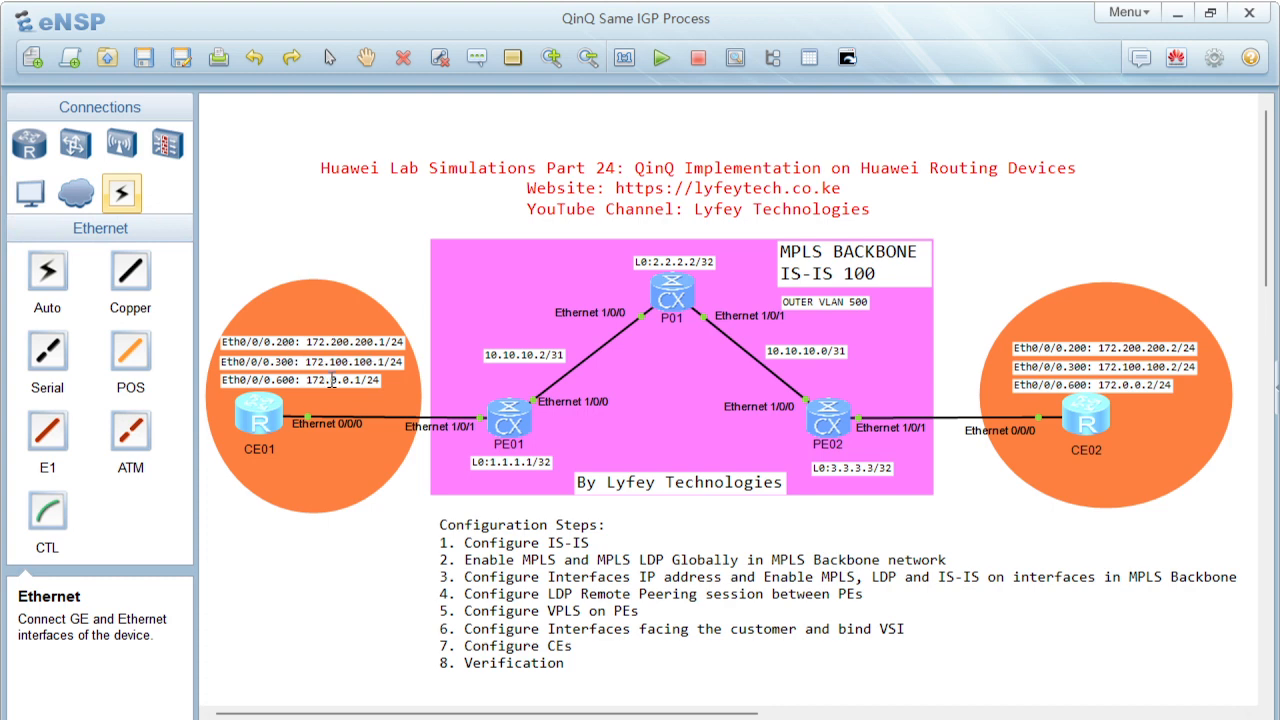
{"action": "double_click", "coordinate": [266, 405]}
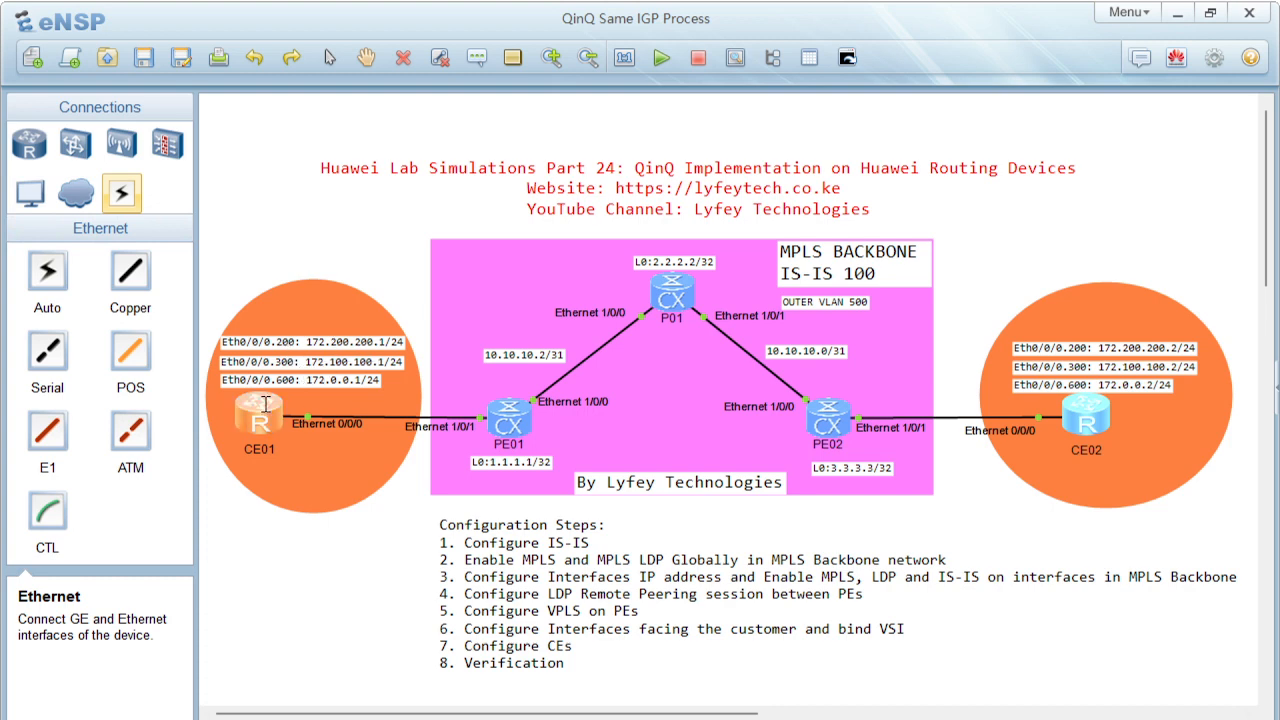
{"action": "key", "text": "Return"}
{"action": "key", "text": "Return"}
{"action": "type", "text": "sys"}
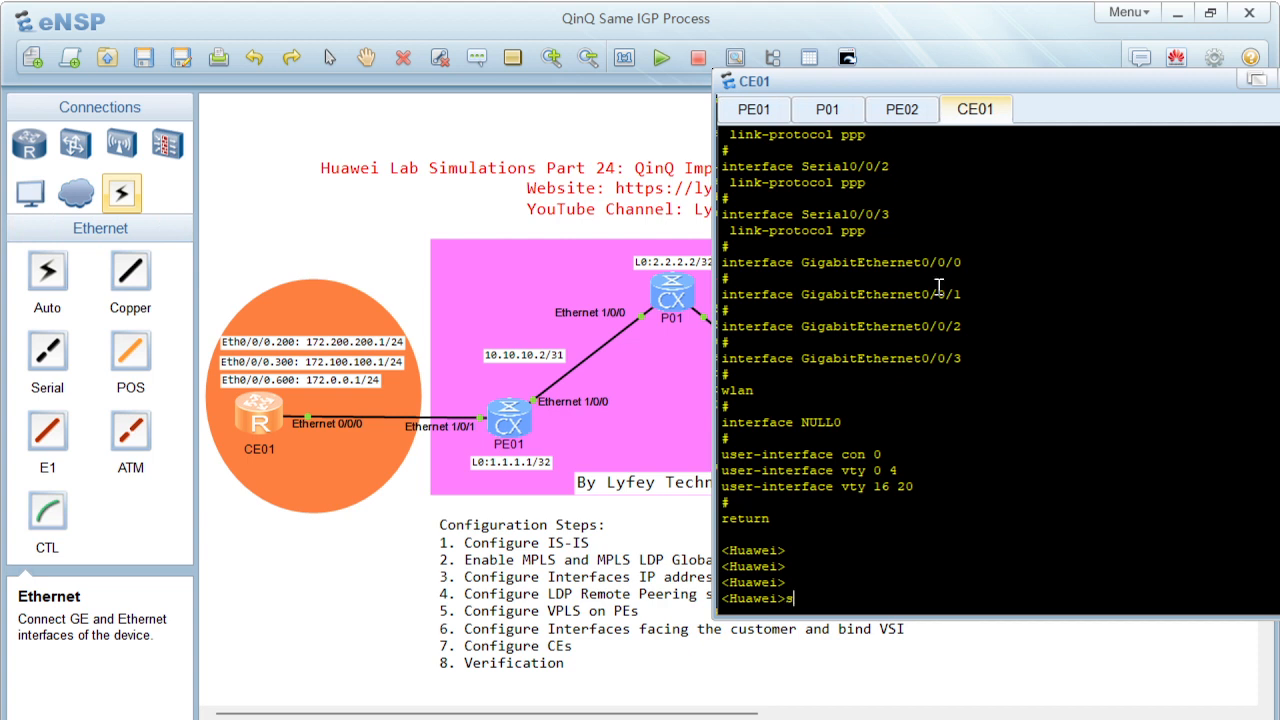
{"action": "key", "text": "Return"}
{"action": "key", "text": "Return"}
{"action": "key", "text": "Return"}
{"action": "type", "text": "sy"}
{"action": "key", "text": "Tab"}
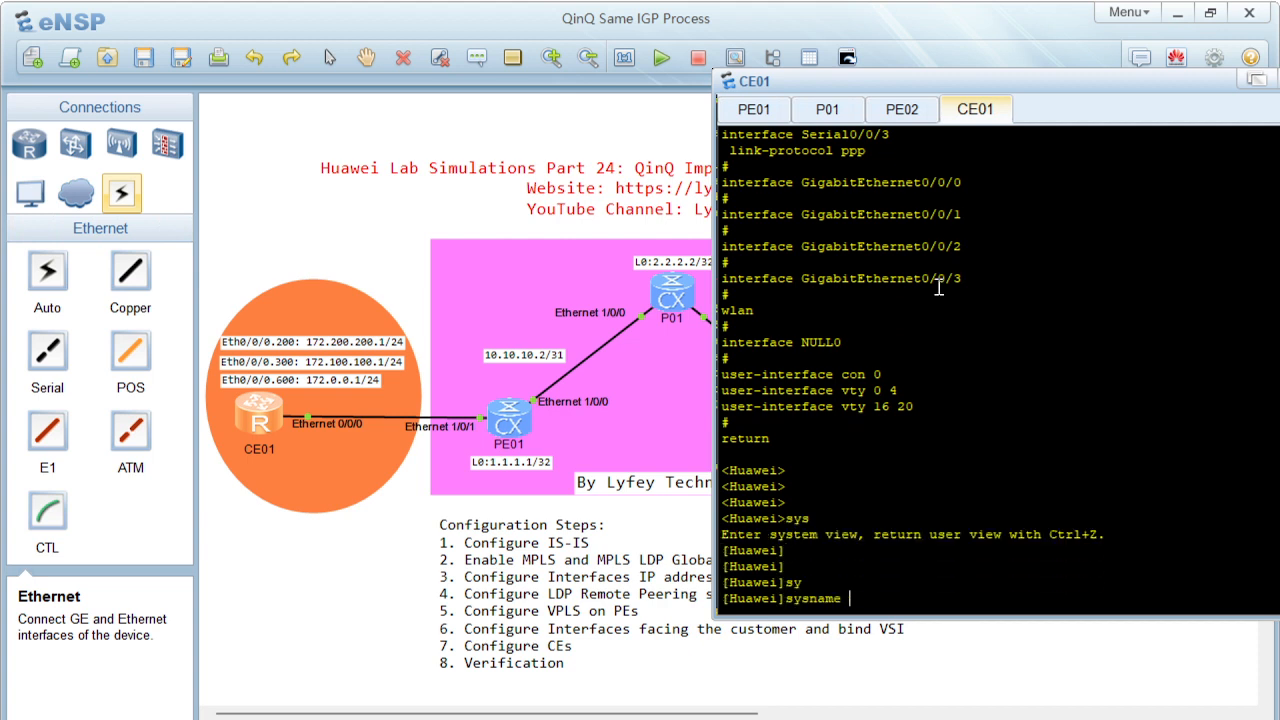
{"action": "type", "text": "CE01"}
{"action": "key", "text": "Return"}
{"action": "key", "text": "Return"}
{"action": "key", "text": "Return"}
{"action": "key", "text": "Return"}
Create subinterface Ethernet0/0/0.200 on CE01 and enter its view
{"action": "type", "text": "interf"}
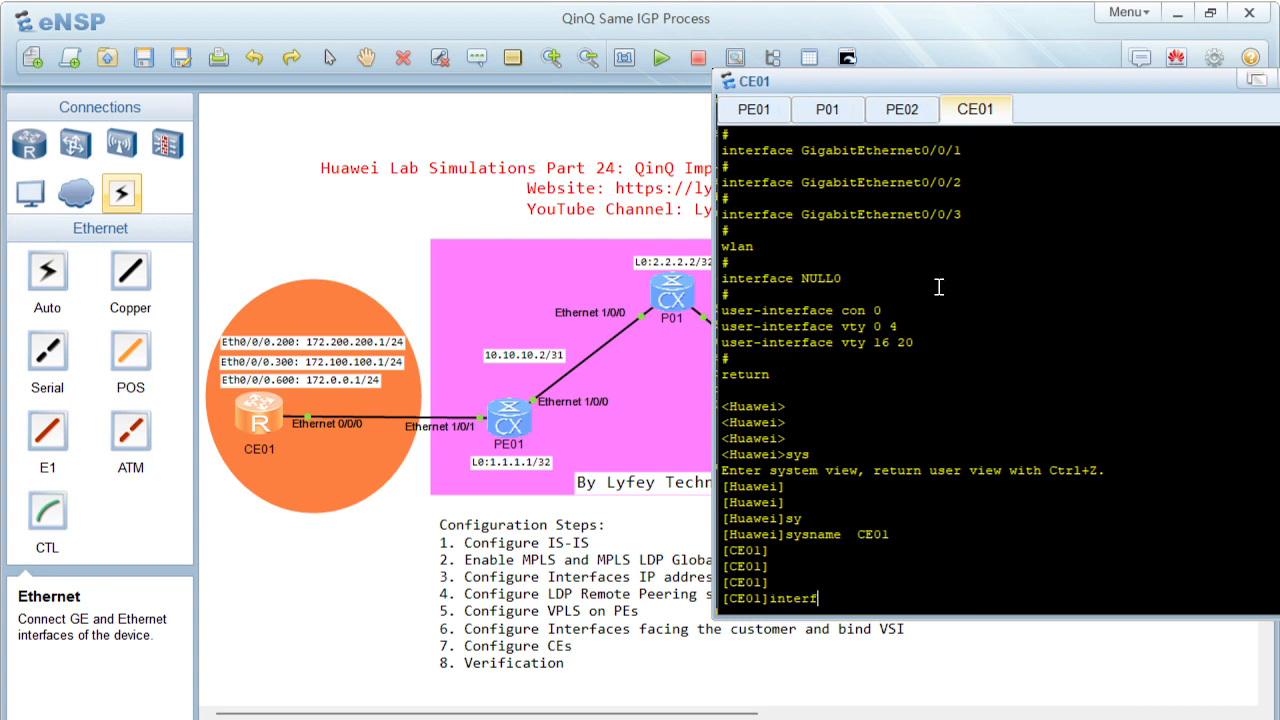
{"action": "key", "text": "Tab"}
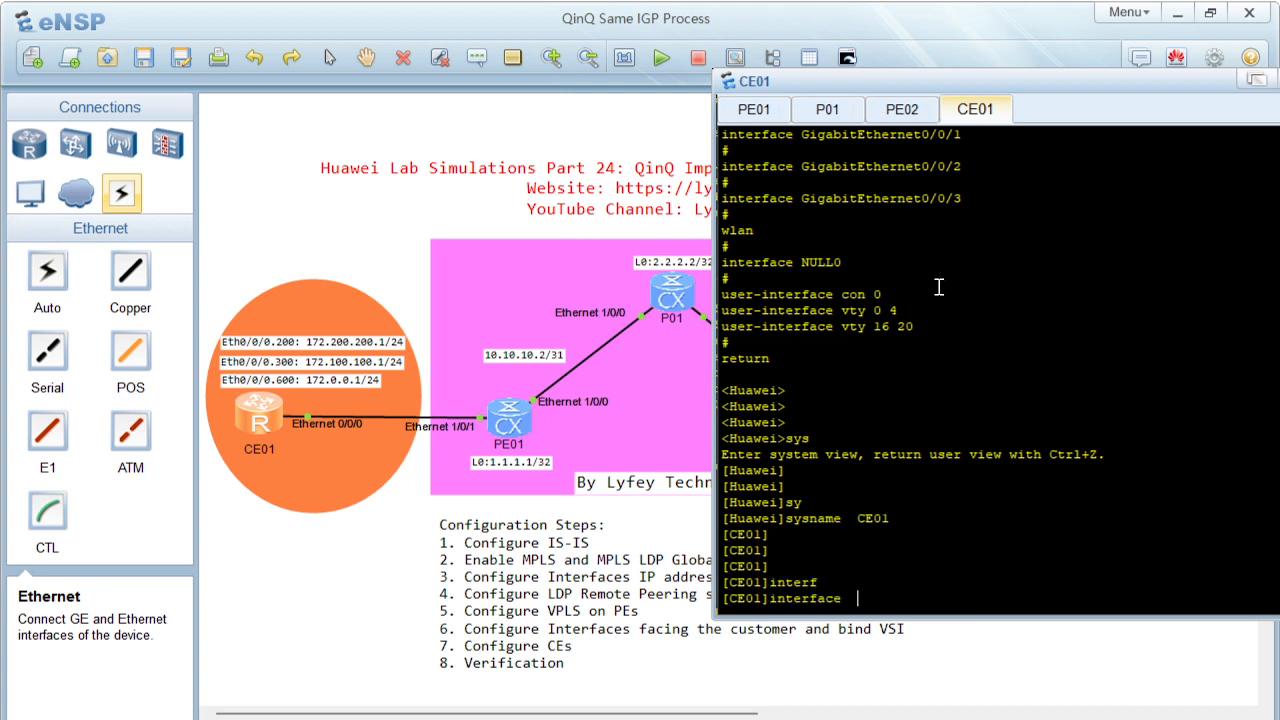
{"action": "type", "text": "eth"}
{"action": "key", "text": "Tab"}
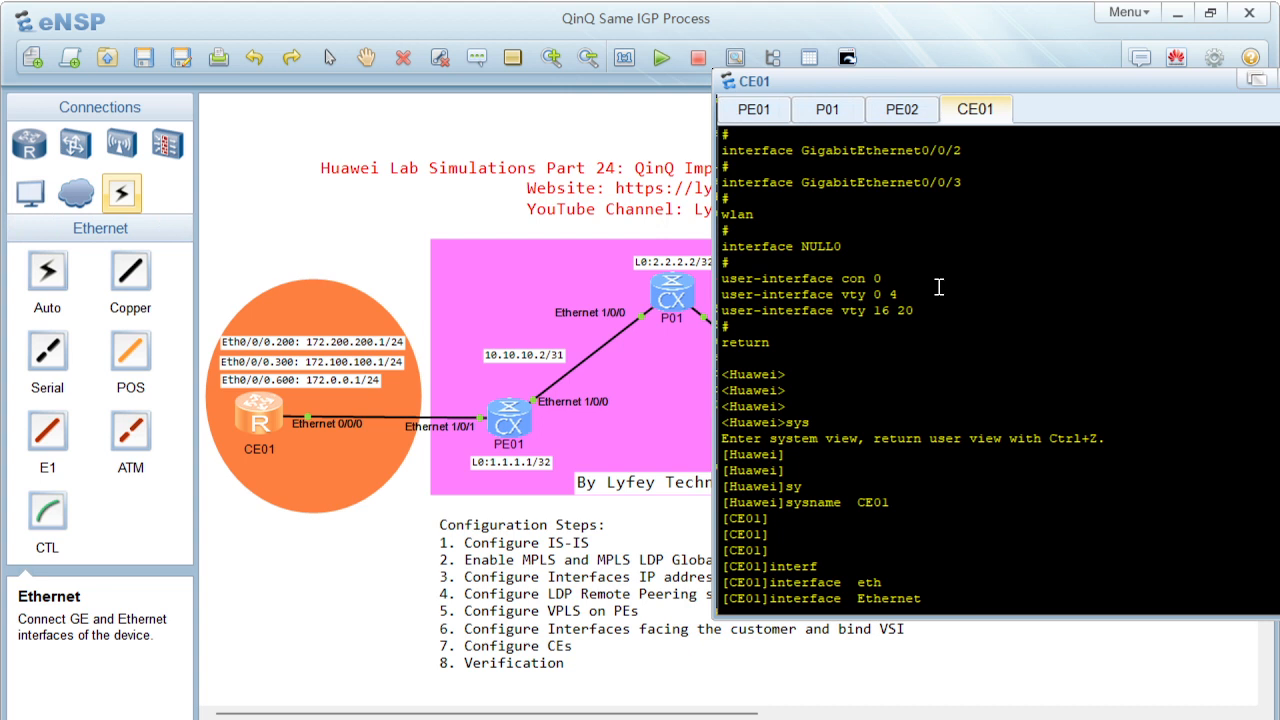
{"action": "type", "text": "0"}
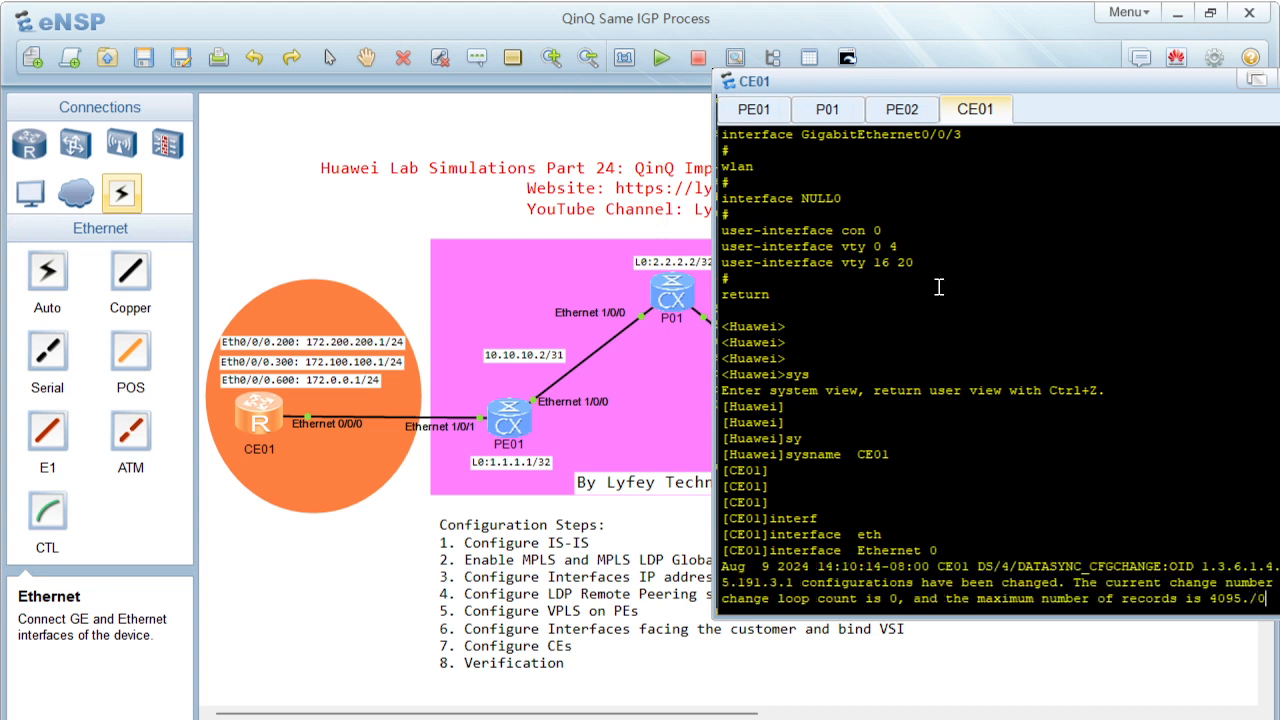
{"action": "type", "text": "/0/0.200"}
{"action": "key", "text": "Return"}
{"action": "key", "text": "Return"}
{"action": "key", "text": "Return"}
{"action": "key", "text": "Return"}
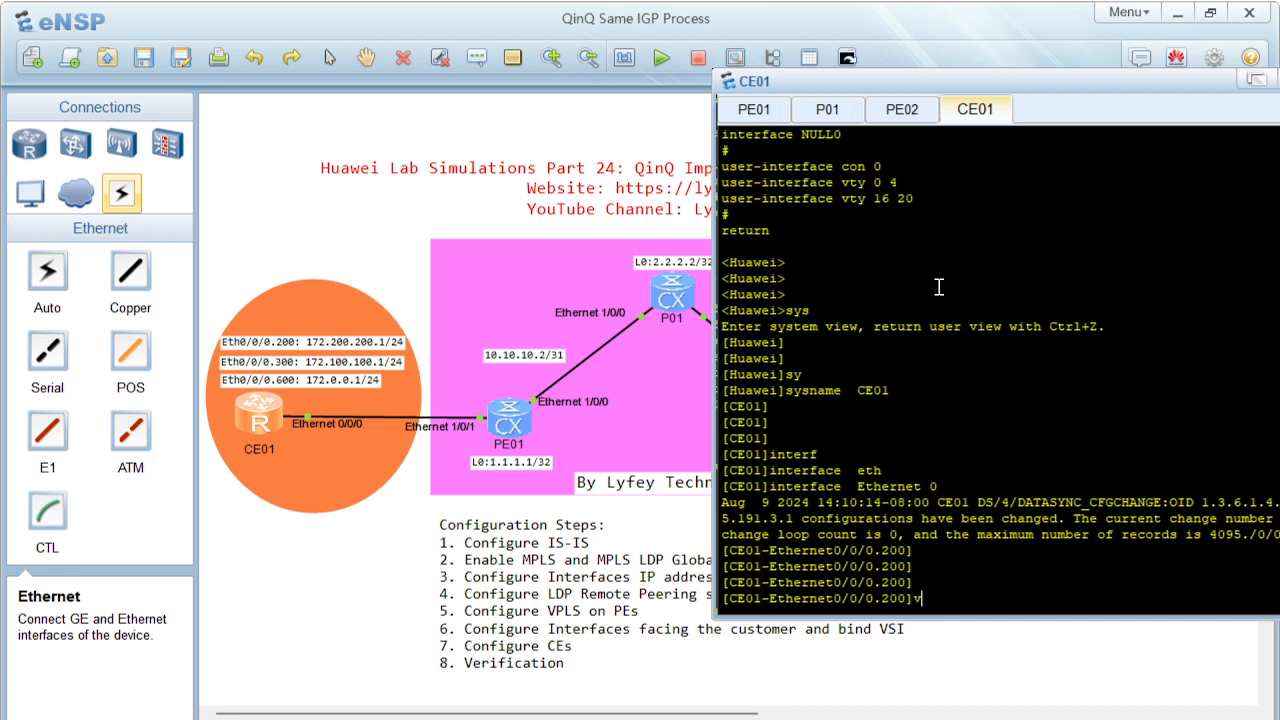
Set the VLAN type of subinterface Ethernet0/0/0.200 to dot1q with VLAN 200
{"action": "type", "text": "vlan-"}
{"action": "key", "text": "Tab"}
{"action": "type", "text": "t"}
{"action": "key", "text": "Tab"}
{"action": "type", "text": "do"}
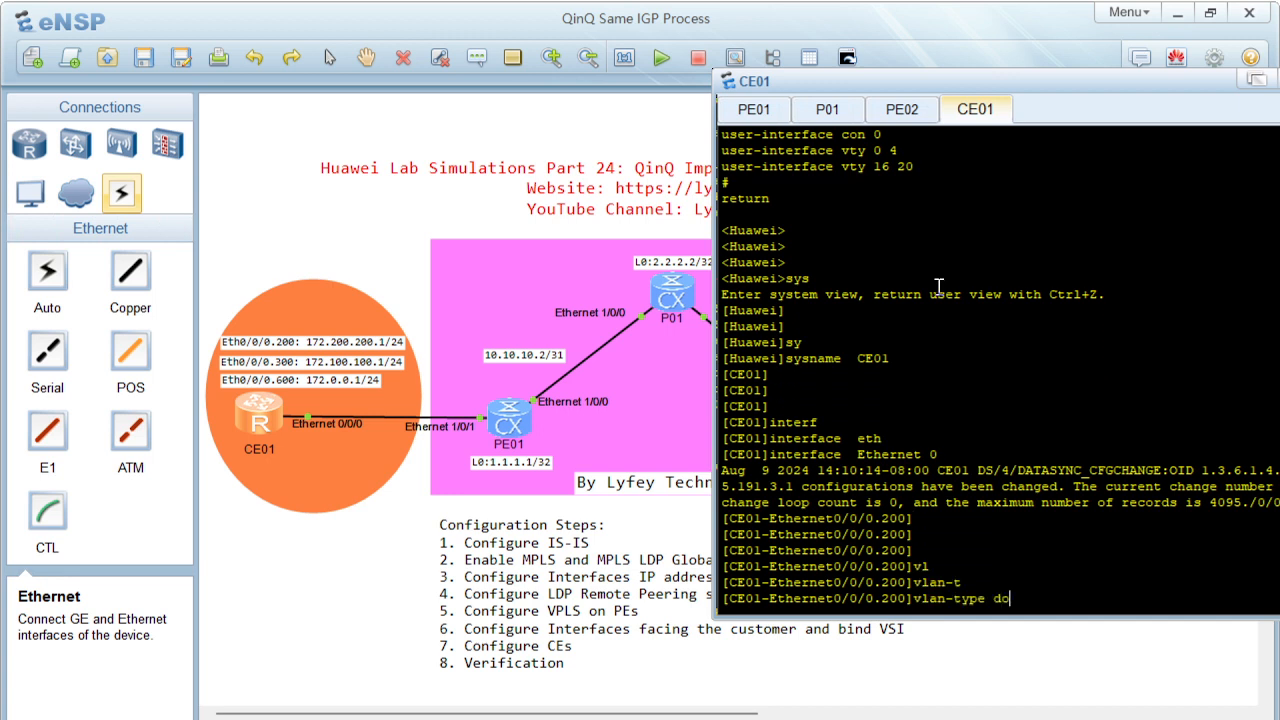
{"action": "key", "text": "Tab"}
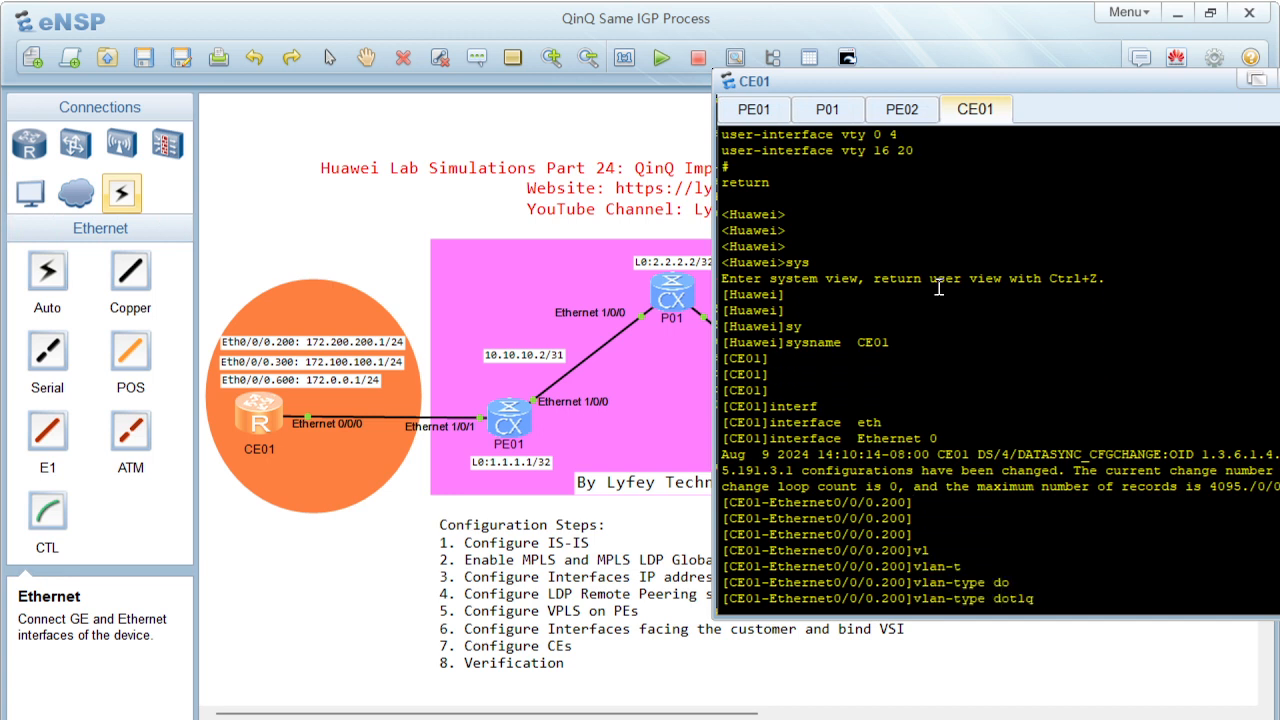
{"action": "type", "text": "200"}
{"action": "key", "text": "Return"}
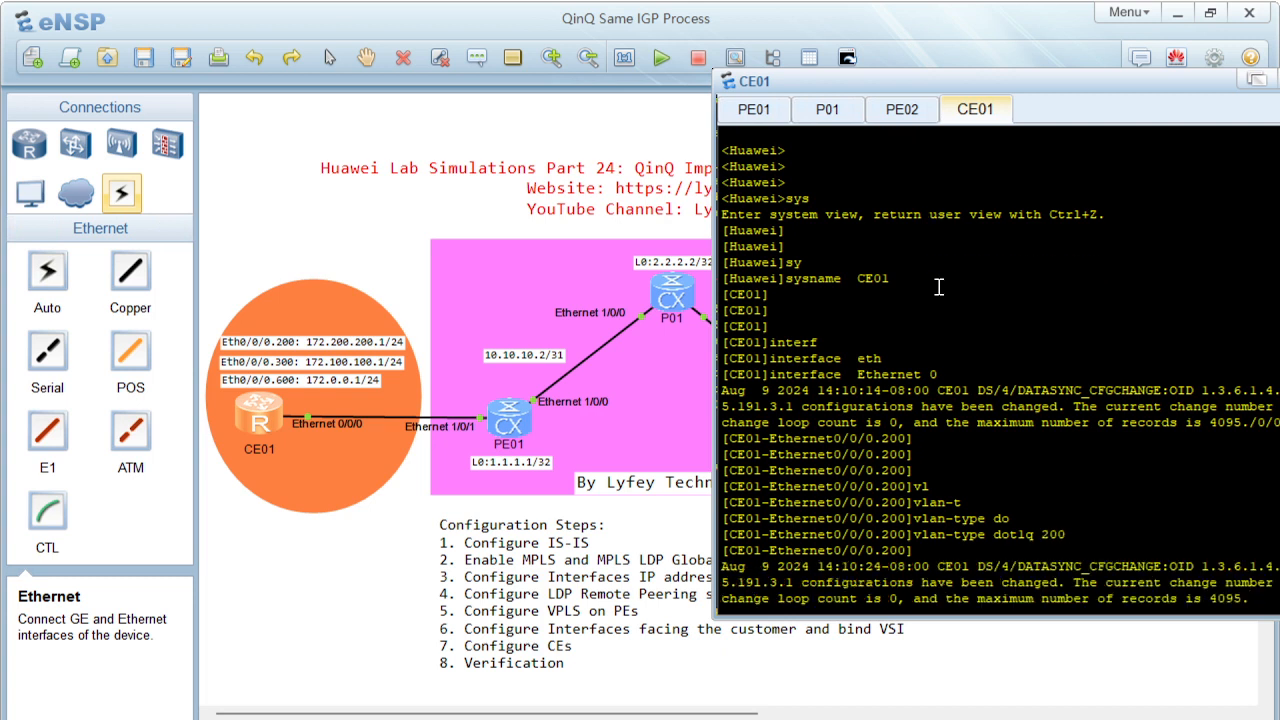
{"action": "key", "text": "Return"}
{"action": "key", "text": "Return"}
Assign IP address 172.200.200.1 with mask length 24 to Ethernet0/0/0.200
{"action": "type", "text": "ip ad"}
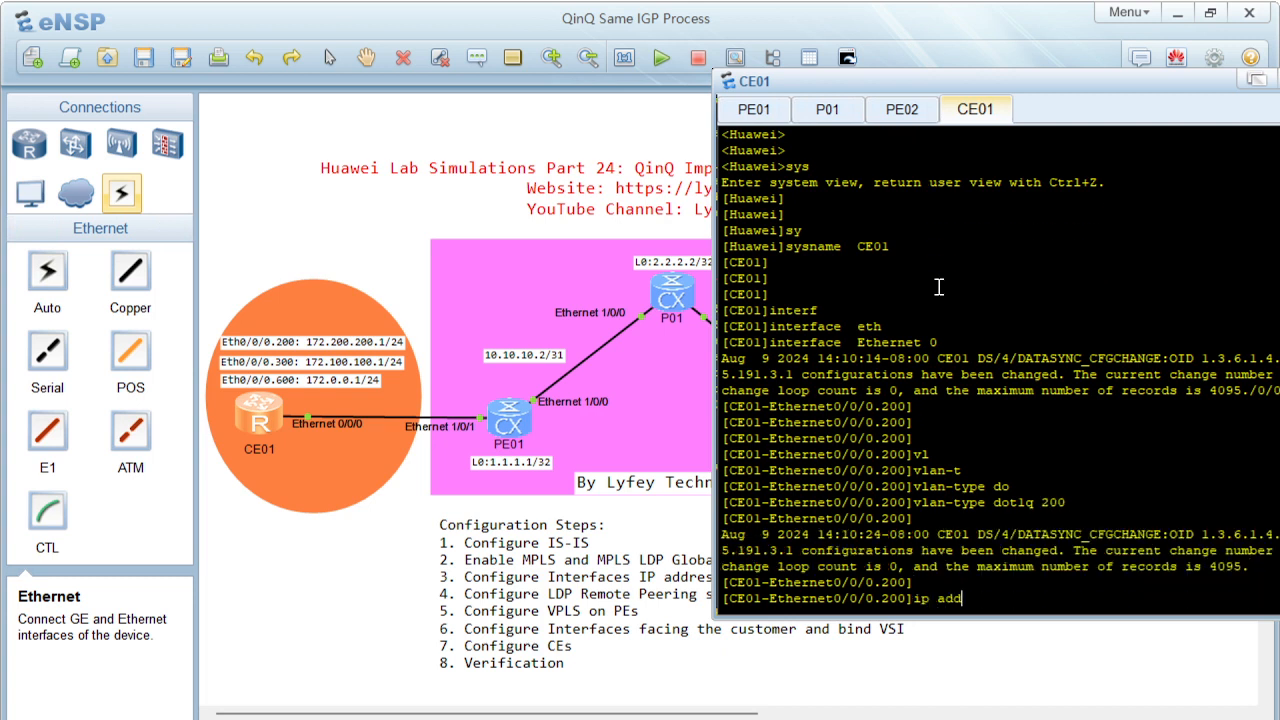
{"action": "type", "text": "d"}
{"action": "key", "text": "Tab"}
{"action": "type", "text": "1"}
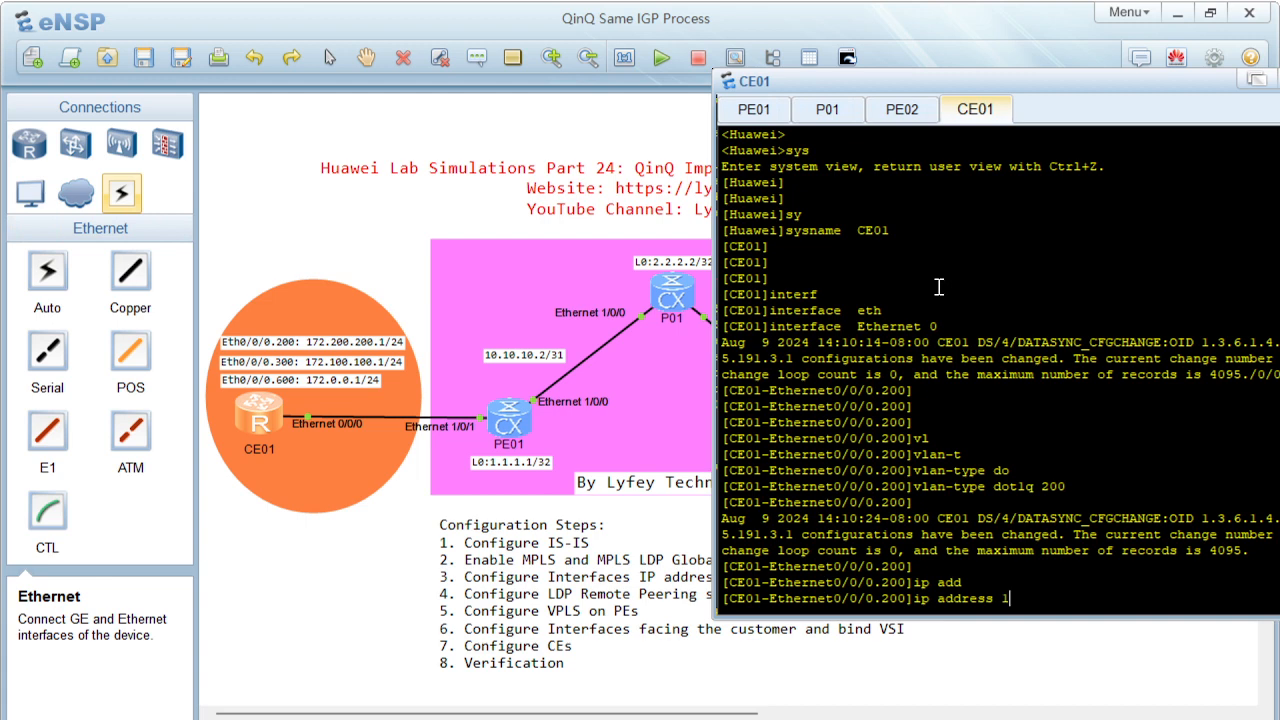
{"action": "type", "text": "72.200.200.1 24"}
{"action": "key", "text": "Return"}
Display the current configuration of Ethernet0/0/0.200 and quit to the system view
{"action": "type", "text": "dis this"}
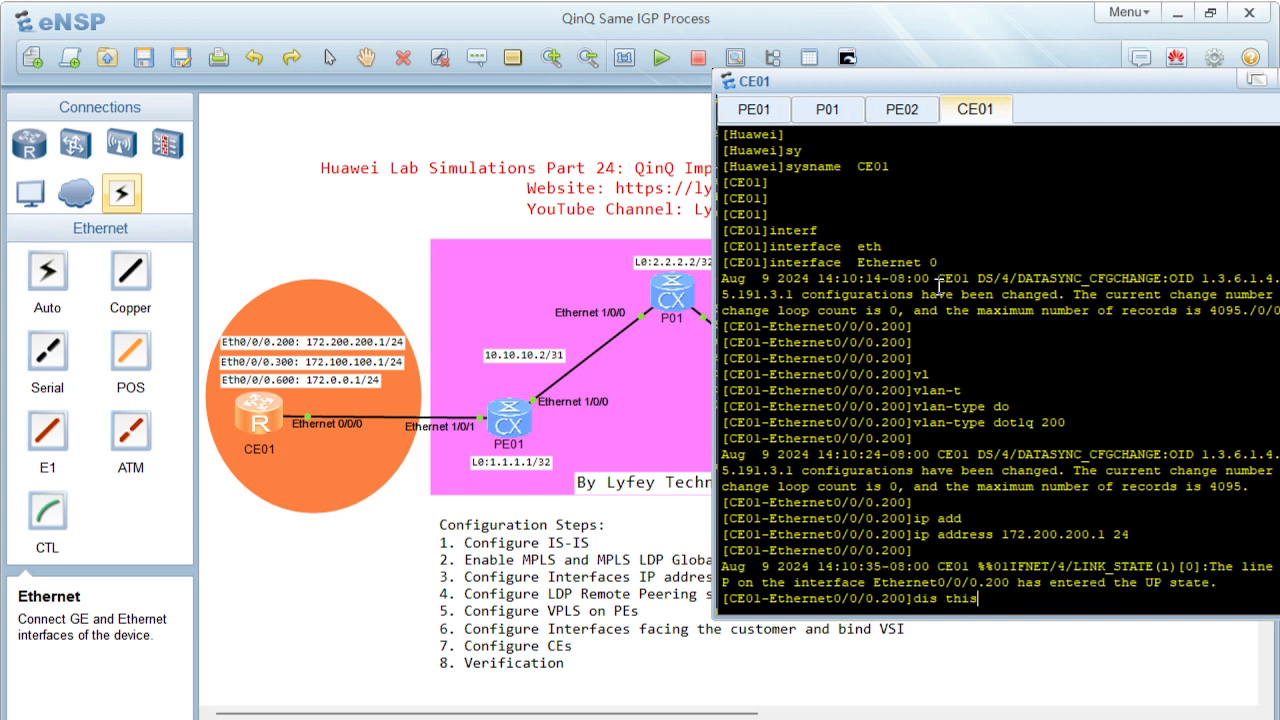
{"action": "key", "text": "Return"}
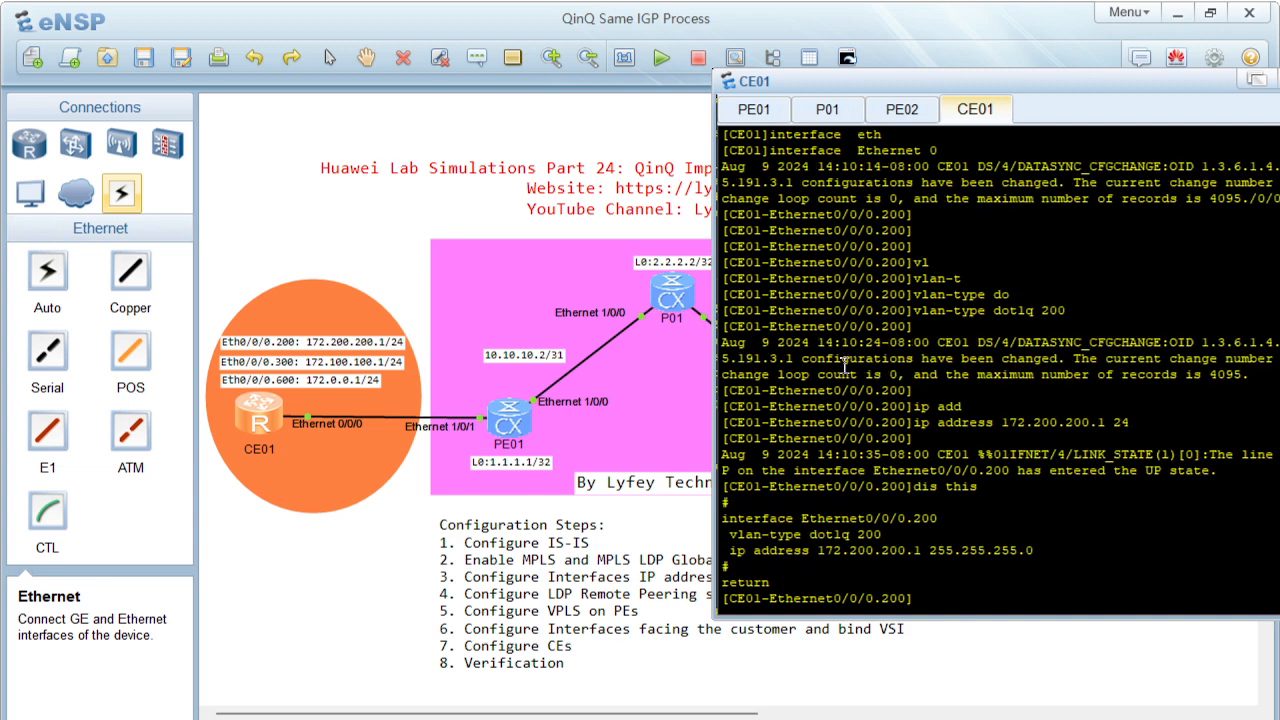
{"action": "left_click_drag", "start_coordinate": [733, 562], "coordinate": [718, 512]}
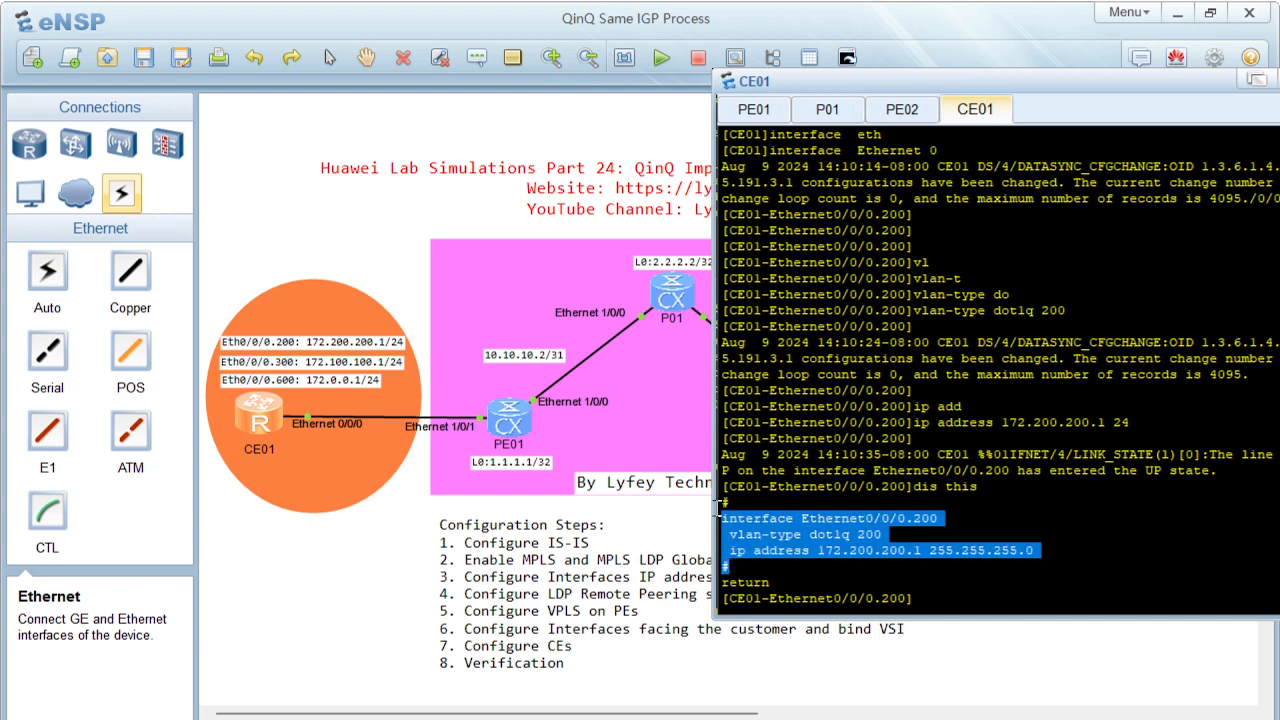
{"action": "left_click", "coordinate": [835, 550]}
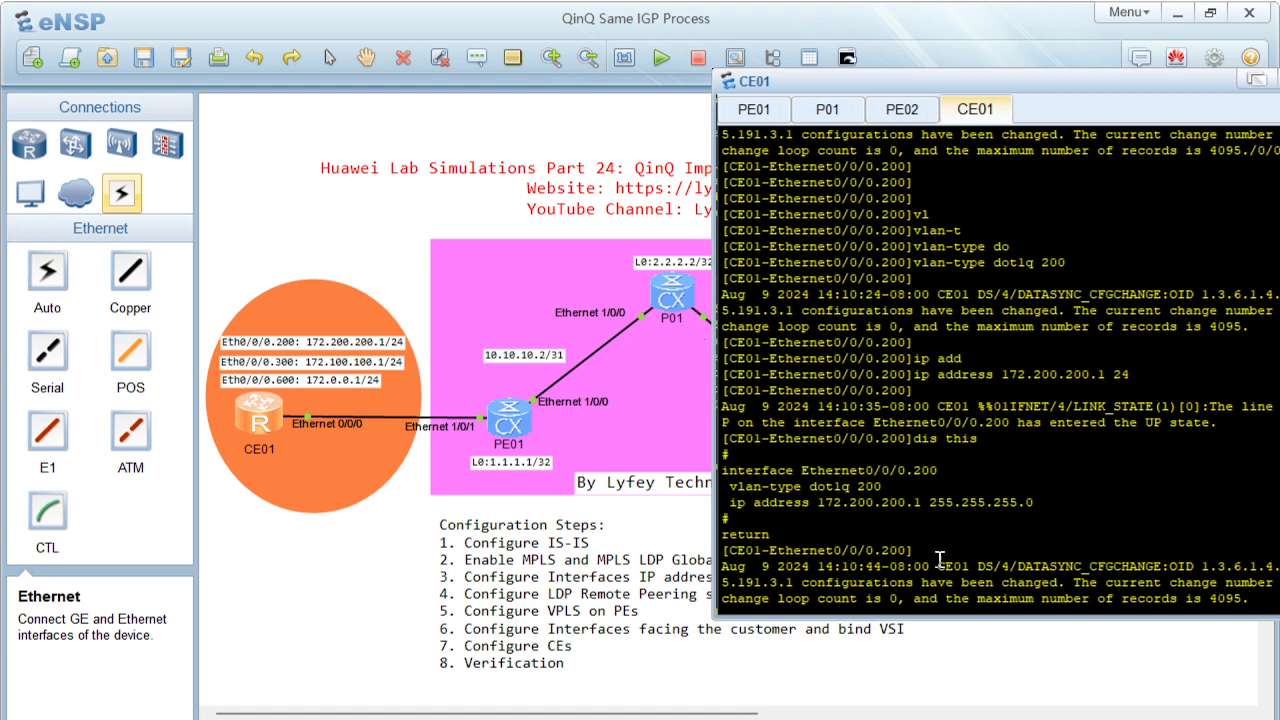
{"action": "key", "text": "Return"}
{"action": "key", "text": "Return"}
{"action": "type", "text": "quit"}
{"action": "key", "text": "Return"}
{"action": "key", "text": "Return"}
{"action": "type", "text": "interf"}
{"action": "key", "text": "Tab"}
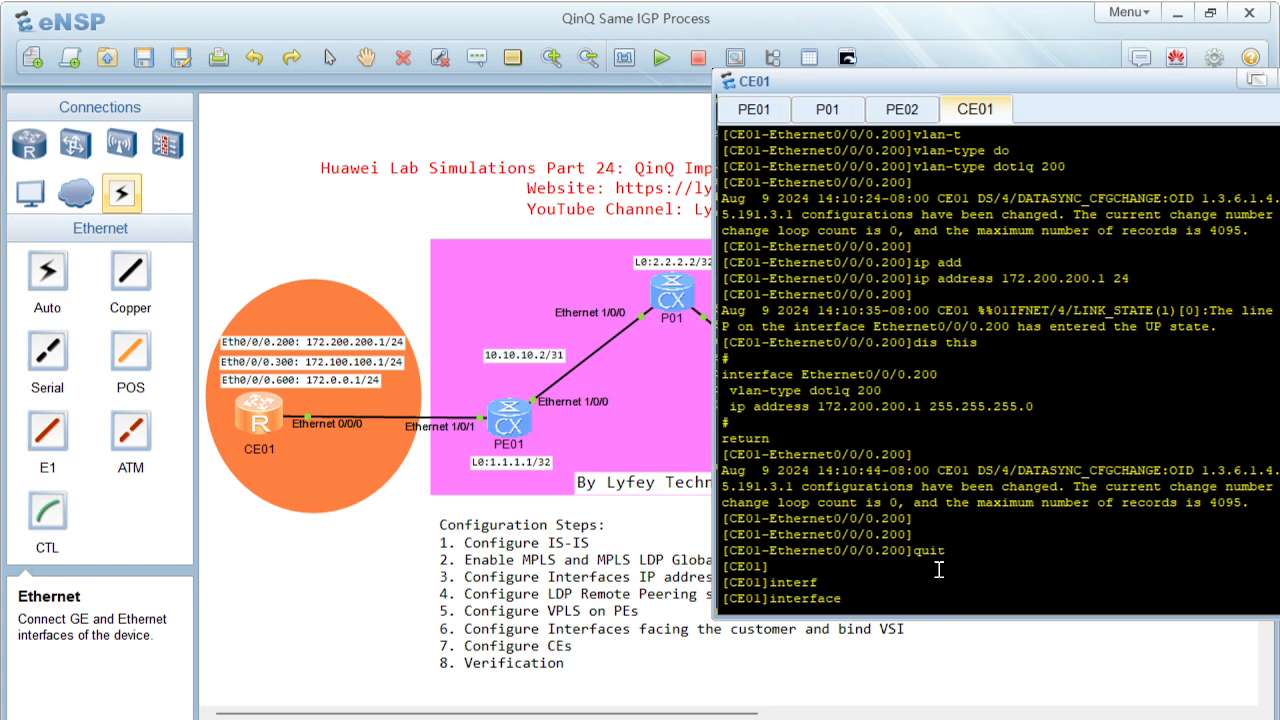
{"action": "type", "text": "eth"}
{"action": "key", "text": "Tab"}
{"action": "key", "text": "BackSpace"}
{"action": "key", "text": "BackSpace"}
{"action": "key", "text": "BackSpace"}
{"action": "key", "text": "BackSpace"}
{"action": "key", "text": "BackSpace"}
{"action": "key", "text": "BackSpace"}
{"action": "key", "text": "BackSpace"}
{"action": "key", "text": "BackSpace"}
{"action": "key", "text": "BackSpace"}
{"action": "key", "text": "BackSpace"}
{"action": "key", "text": "BackSpace"}
{"action": "key", "text": "BackSpace"}
{"action": "key", "text": "BackSpace"}
{"action": "key", "text": "BackSpace"}
{"action": "key", "text": "BackSpace"}
{"action": "key", "text": "BackSpace"}
{"action": "key", "text": "BackSpace"}
{"action": "key", "text": "BackSpace"}
{"action": "key", "text": "BackSpace"}
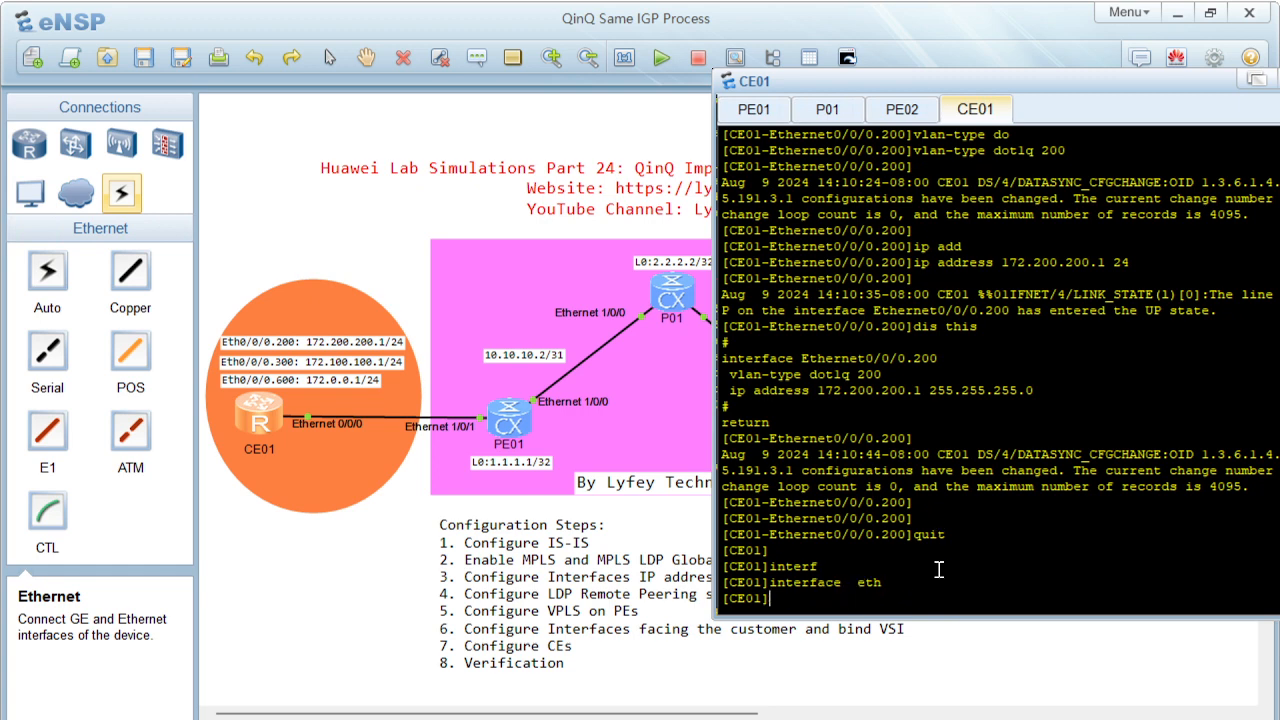
Return to CE01's user view and turn off terminal monitoring with undo terminal monitor
{"action": "type", "text": "ret"}
{"action": "key", "text": "Tab"}
{"action": "key", "text": "Return"}
{"action": "type", "text": "un"}
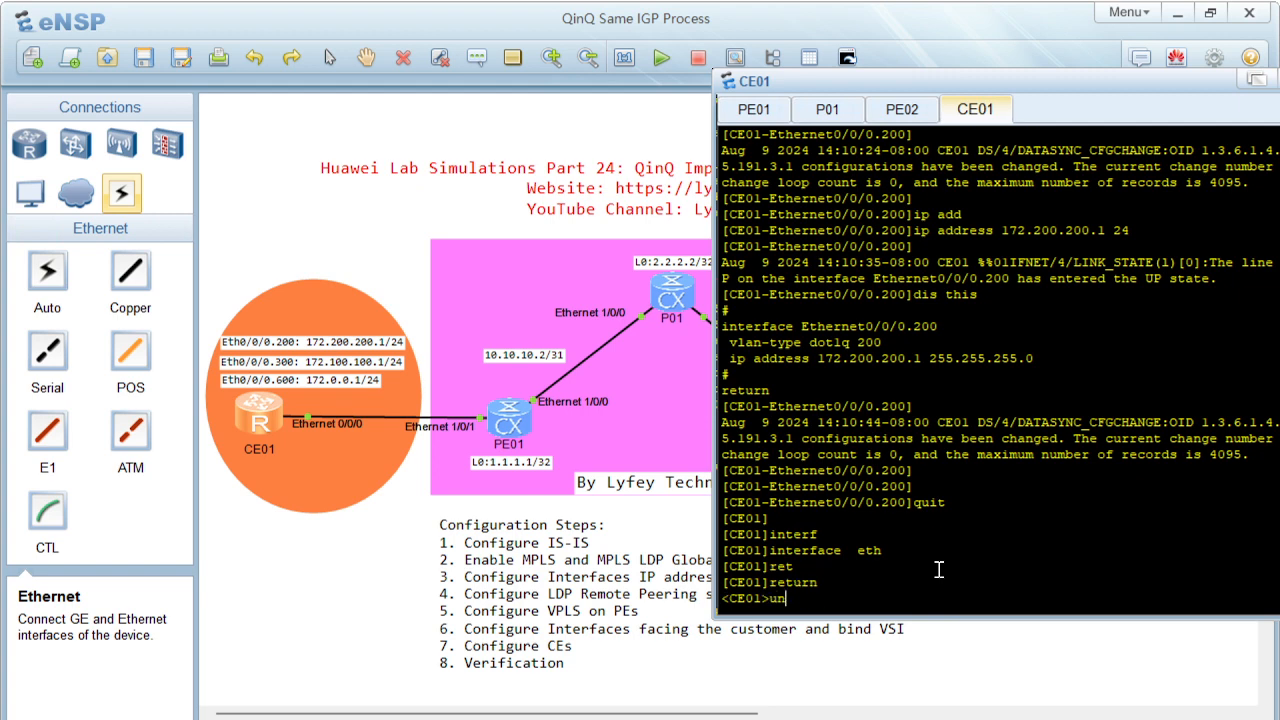
{"action": "type", "text": "do ter"}
{"action": "key", "text": "Tab"}
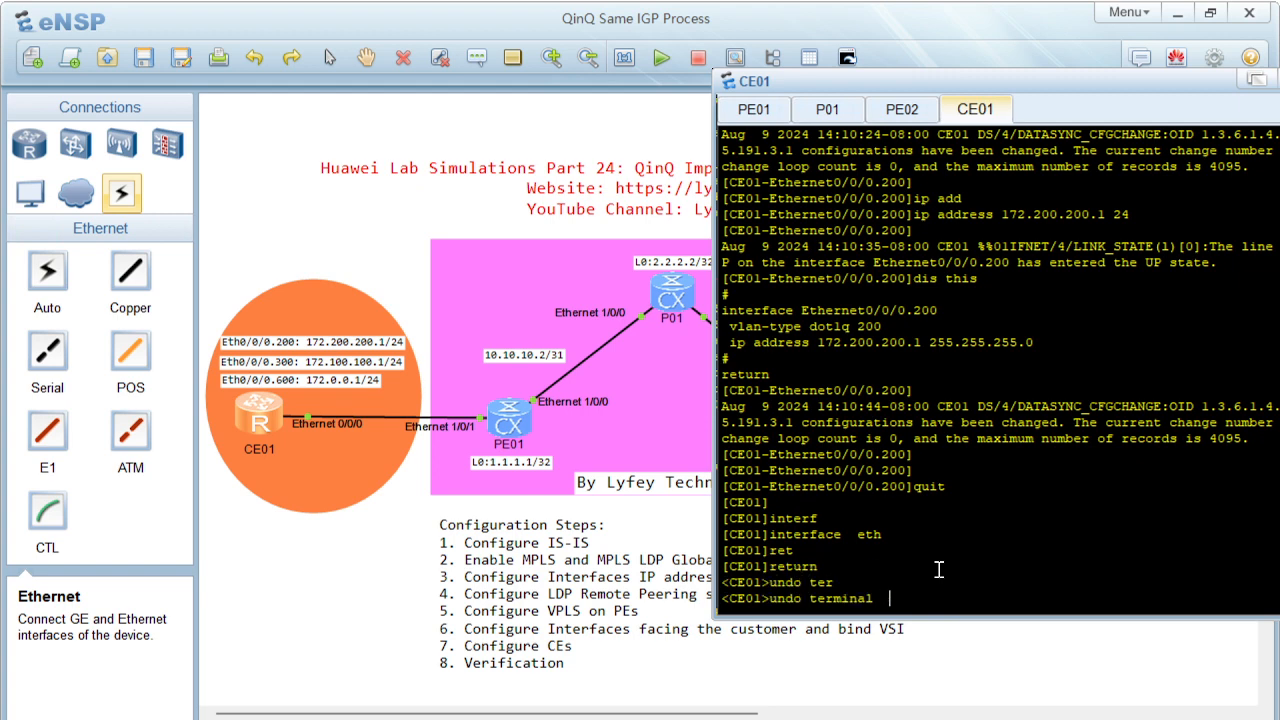
{"action": "type", "text": "mo"}
{"action": "key", "text": "Tab"}
{"action": "key", "text": "Return"}
{"action": "key", "text": "Return"}
Enter CE01's system view again and create subinterface Ethernet0/0/0.300
{"action": "type", "text": "sys"}
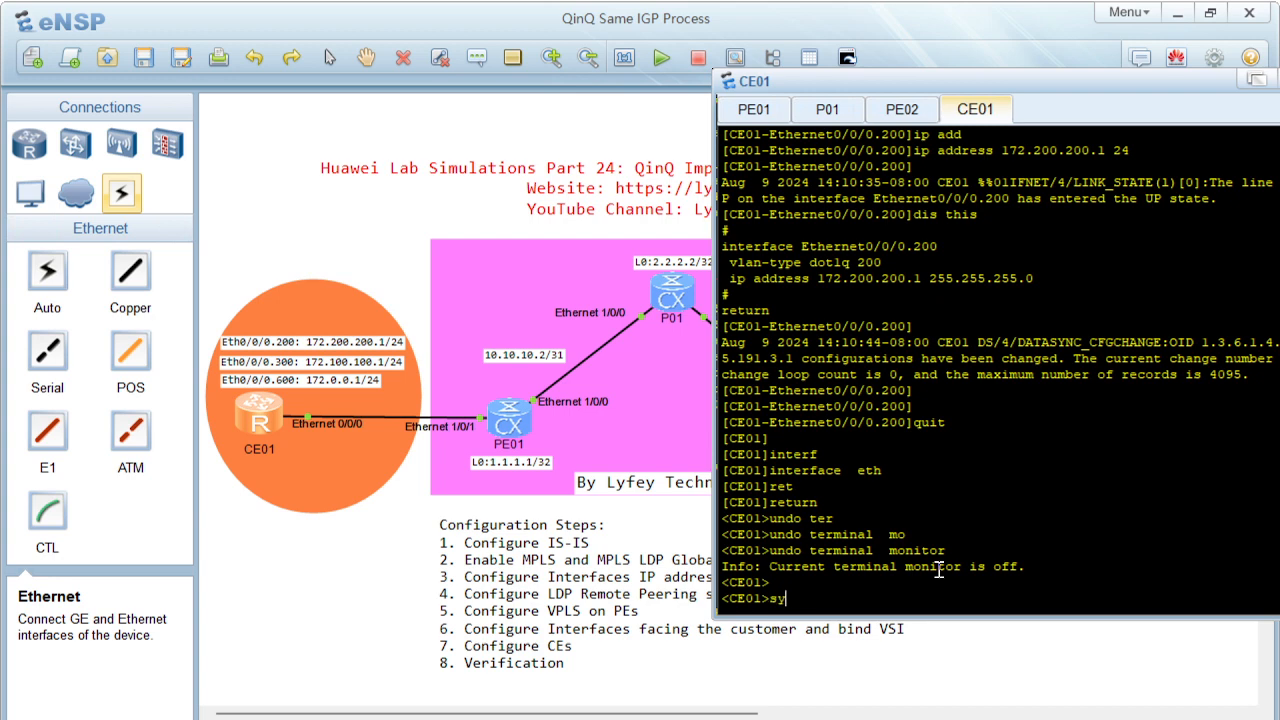
{"action": "key", "text": "Return"}
{"action": "type", "text": "interf"}
{"action": "key", "text": "Tab"}
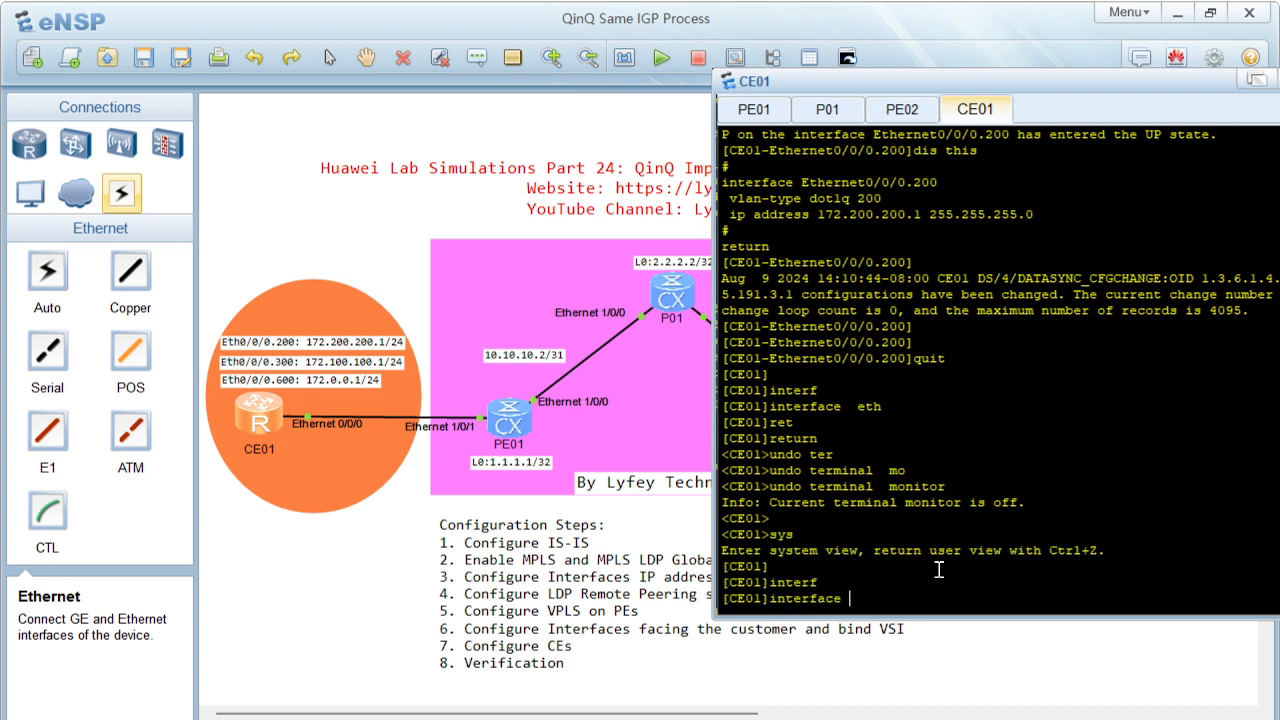
{"action": "type", "text": "eth"}
{"action": "key", "text": "Tab"}
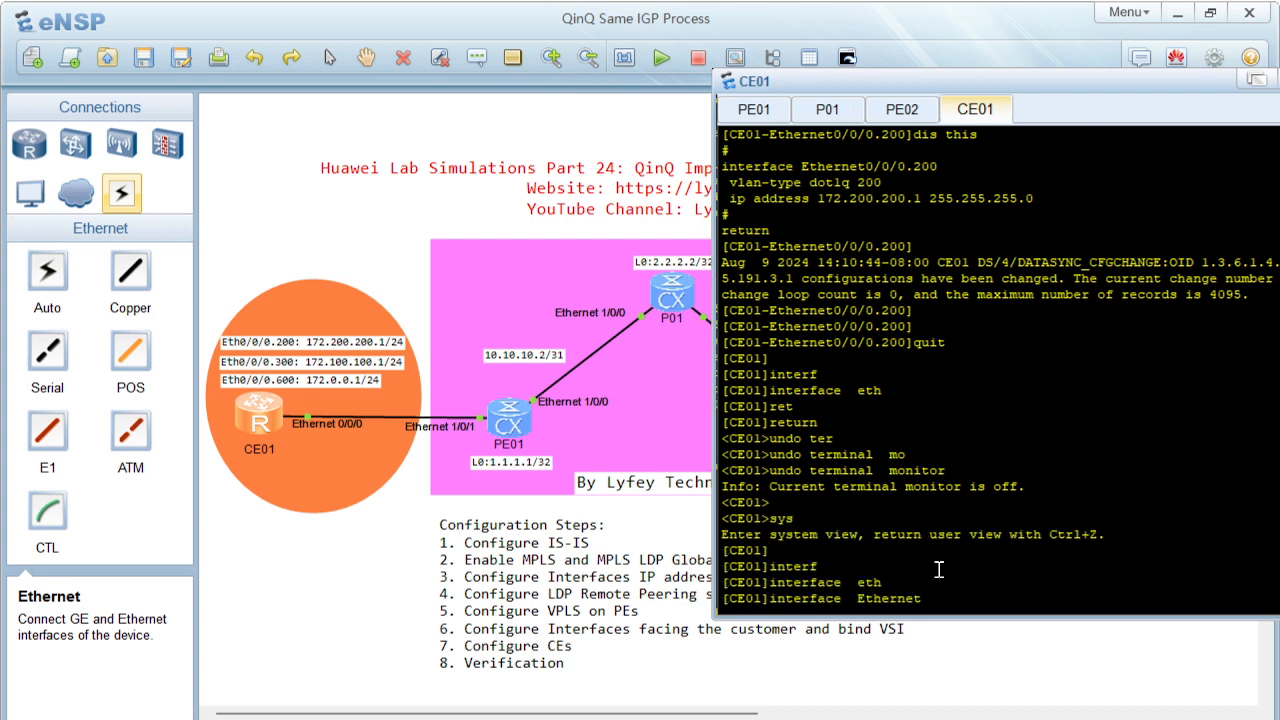
{"action": "type", "text": "0/0/0.300"}
{"action": "key", "text": "Return"}
Set the VLAN type of subinterface Ethernet0/0/0.300 to dot1q with VLAN 300
{"action": "type", "text": "vl"}
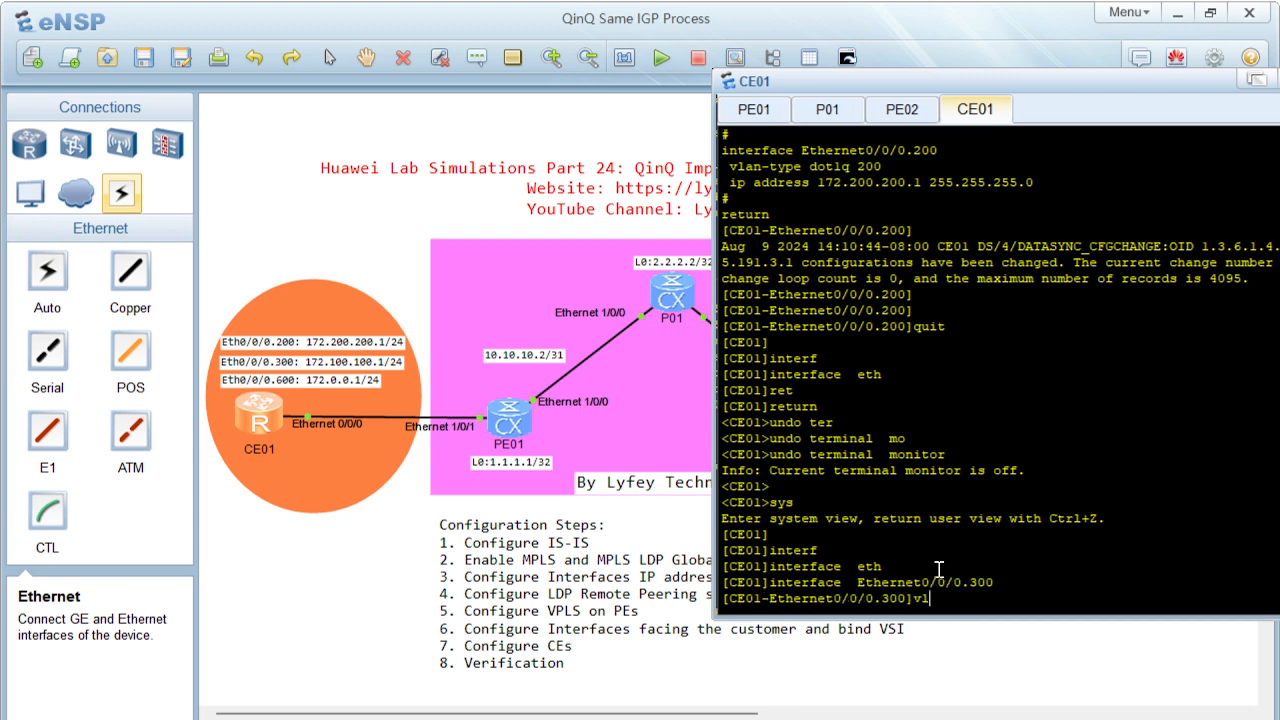
{"action": "key", "text": "Tab"}
{"action": "type", "text": "t"}
{"action": "key", "text": "Tab"}
{"action": "type", "text": "do"}
{"action": "key", "text": "Tab"}
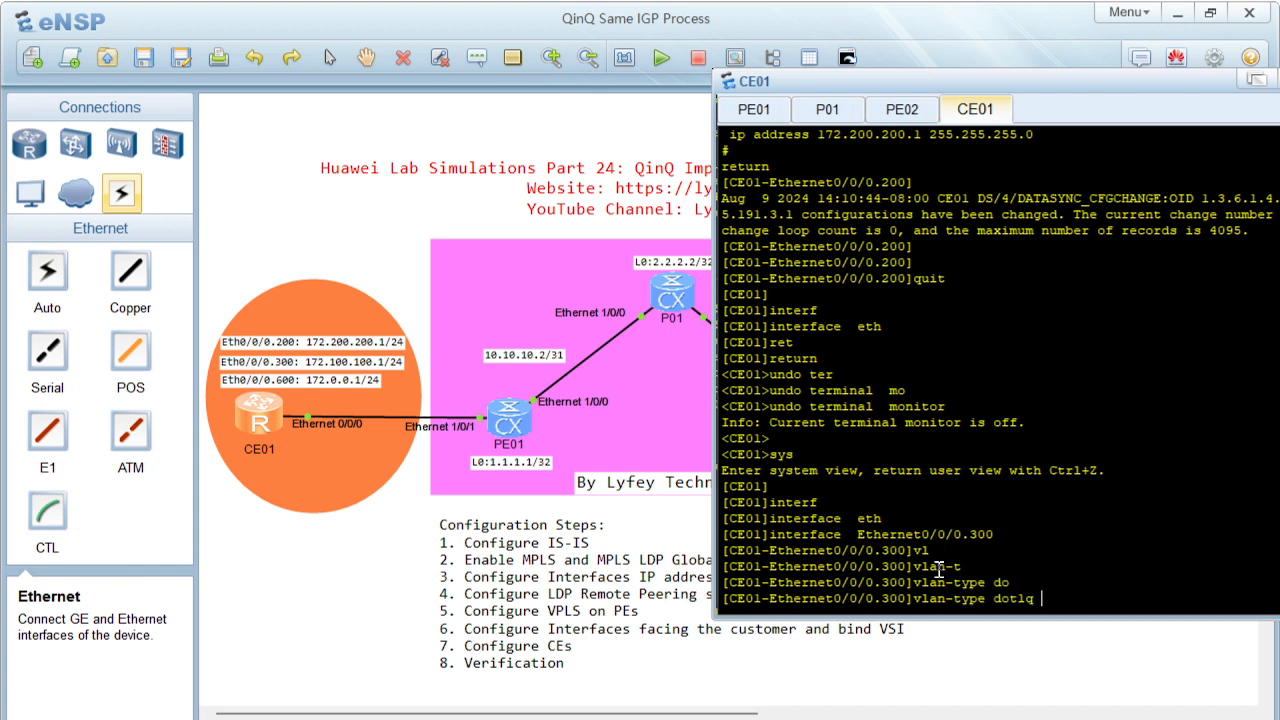
{"action": "type", "text": "300"}
{"action": "key", "text": "Return"}
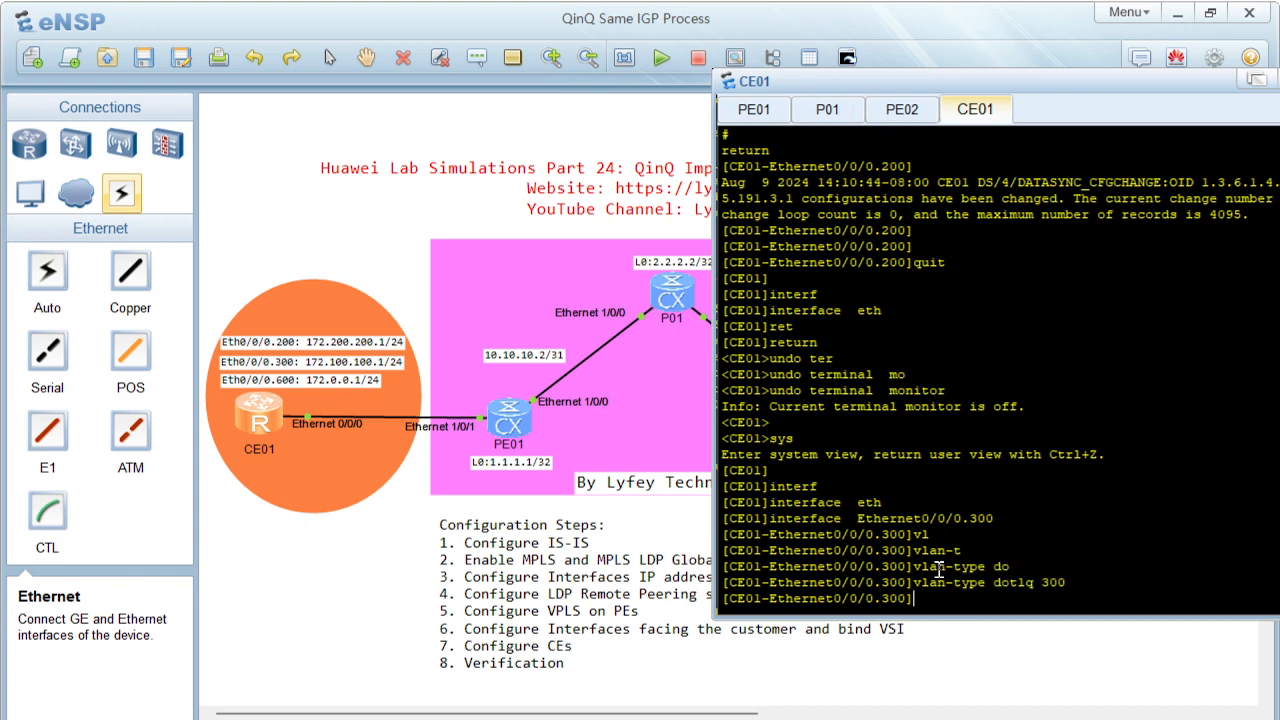
Assign IP address 172.100.100.1 with mask length 24 to Ethernet0/0/0.300 and quit to the system view
{"action": "type", "text": "ip ad"}
{"action": "key", "text": "Tab"}
{"action": "type", "text": "172."}
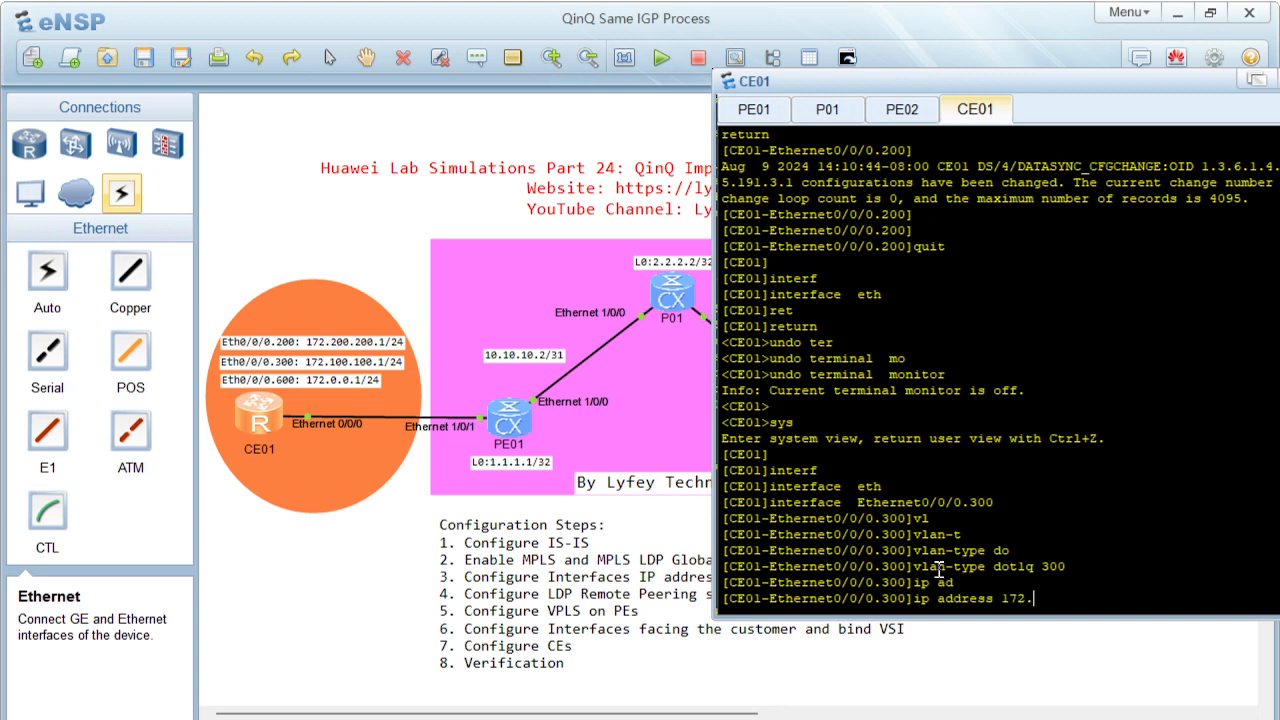
{"action": "type", "text": "100.100.1 24"}
{"action": "key", "text": "Return"}
{"action": "key", "text": "Return"}
{"action": "key", "text": "Return"}
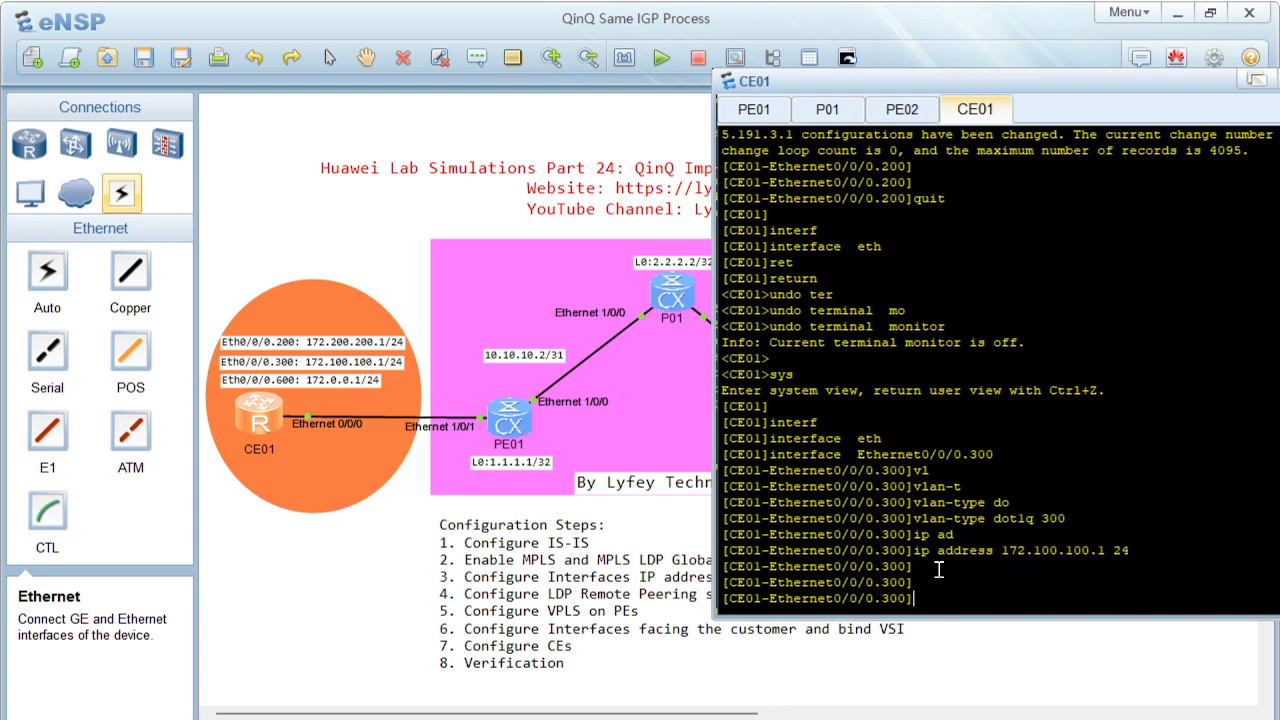
{"action": "type", "text": "quit"}
{"action": "key", "text": "Return"}
{"action": "key", "text": "Return"}
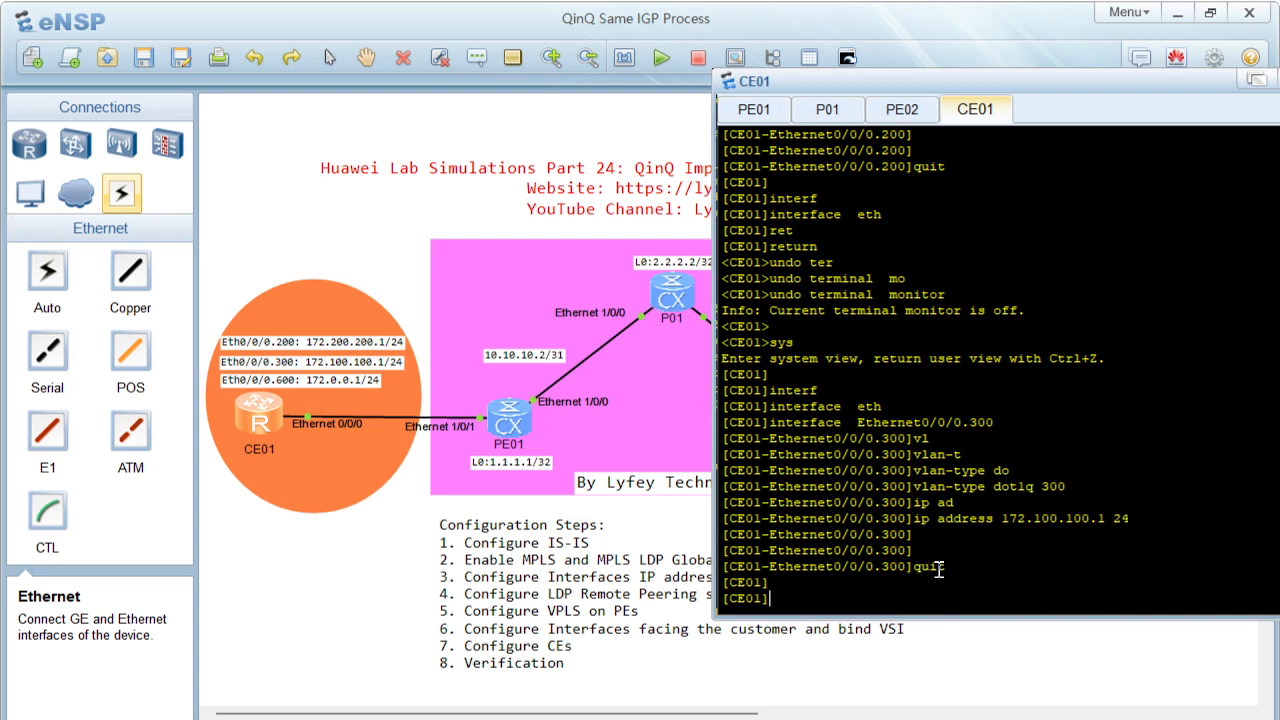
Create subinterface Ethernet0/0/0.600 on CE01 and enter its view
{"action": "type", "text": "interf"}
{"action": "key", "text": "Tab"}
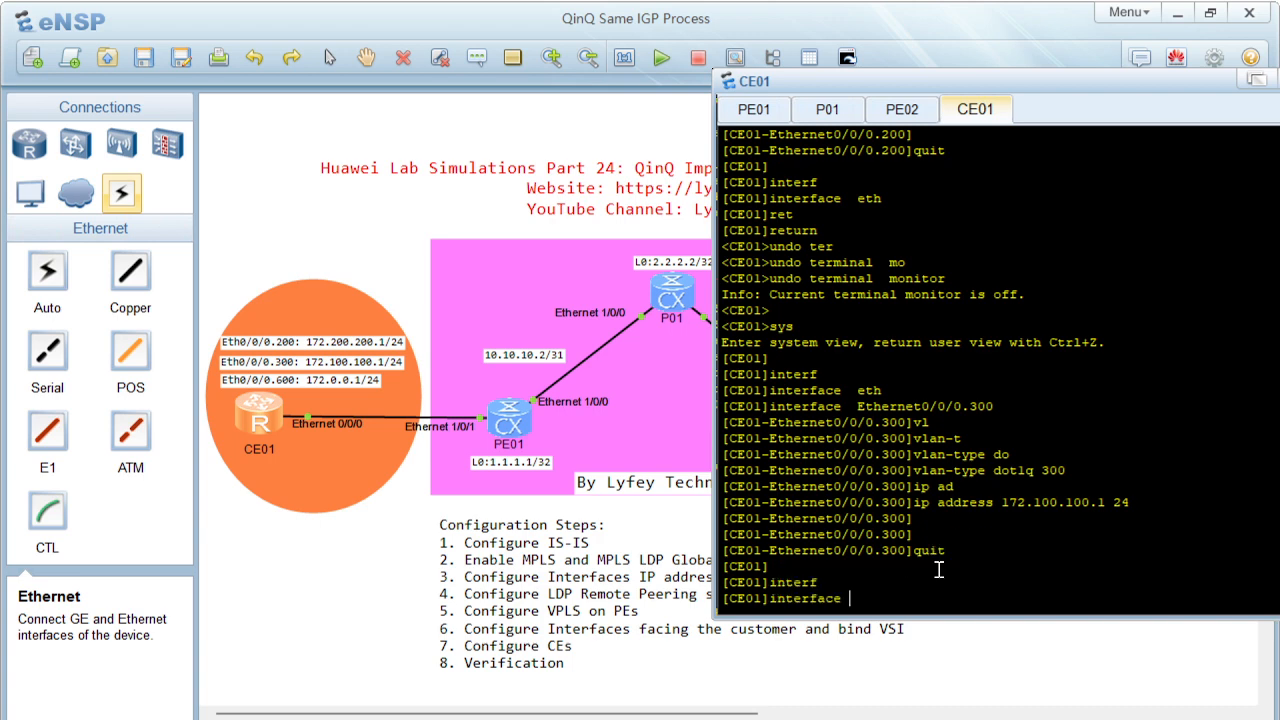
{"action": "type", "text": "eth"}
{"action": "key", "text": "Tab"}
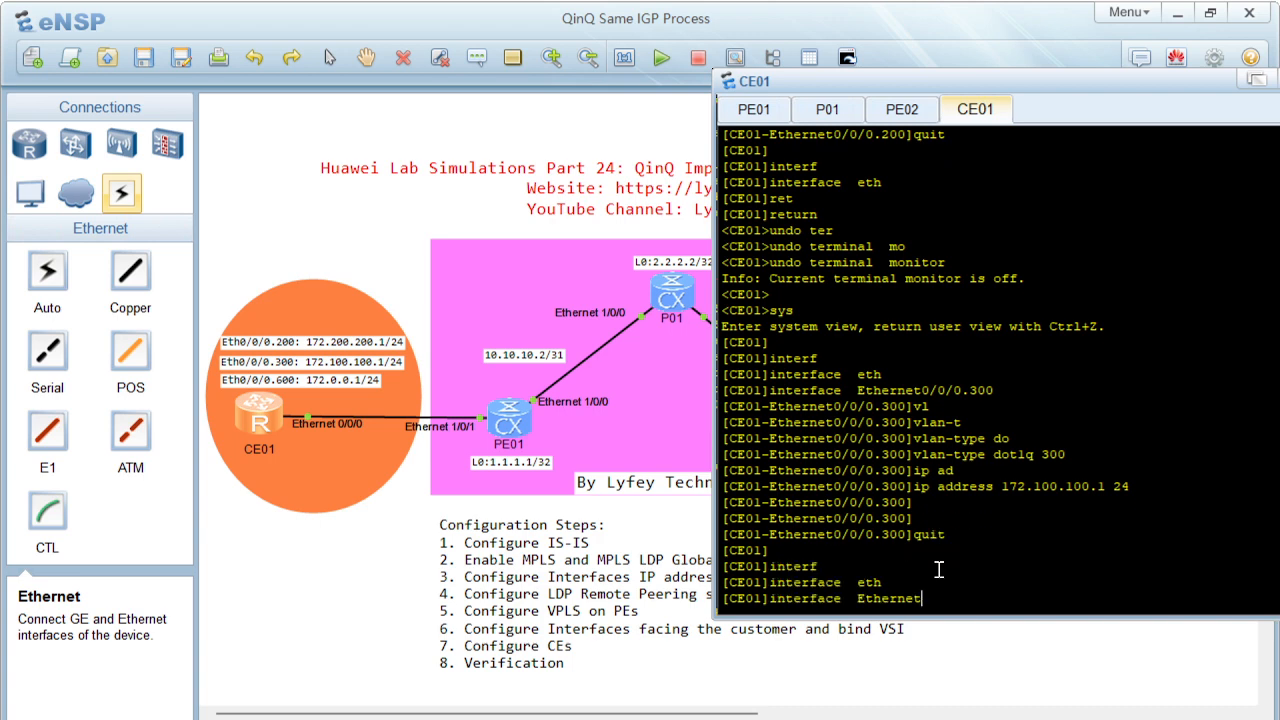
{"action": "type", "text": "0/0/0.600"}
{"action": "key", "text": "Return"}
Set the VLAN type of subinterface Ethernet0/0/0.600 to dot1q with VLAN 600
{"action": "type", "text": "vl"}
{"action": "key", "text": "Tab"}
{"action": "type", "text": "t"}
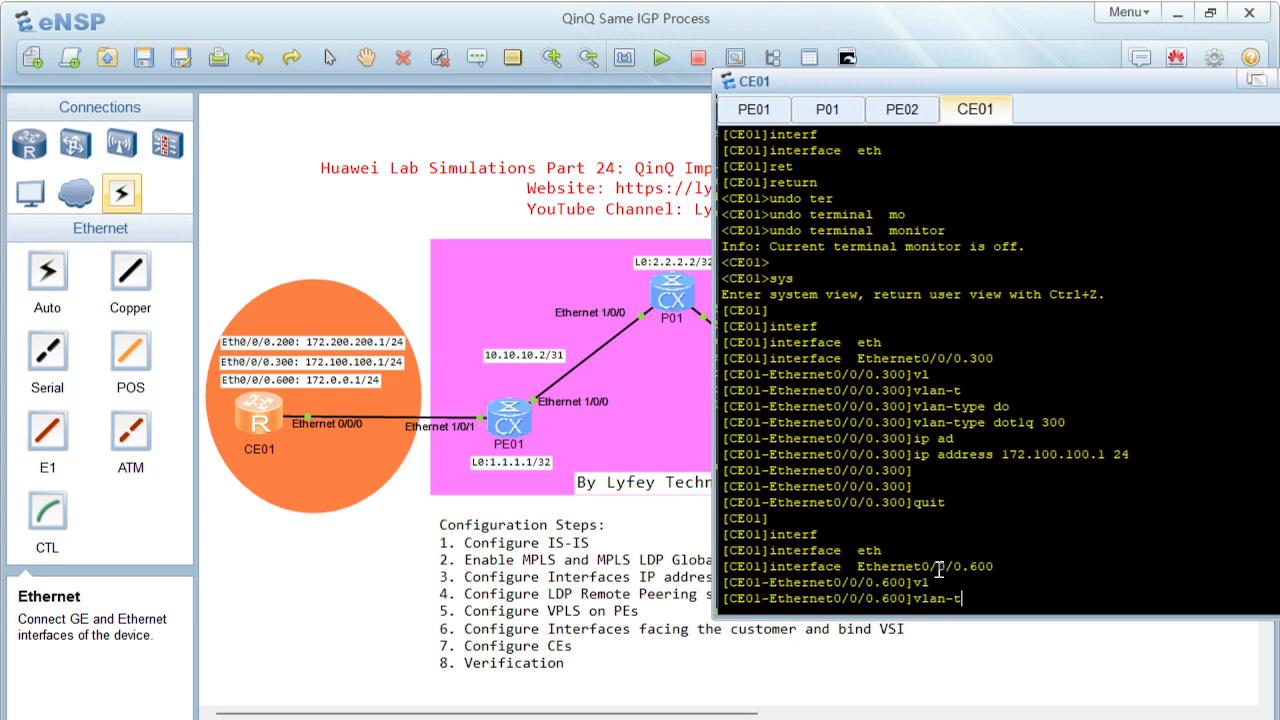
{"action": "key", "text": "Tab"}
{"action": "type", "text": "do"}
{"action": "key", "text": "Tab"}
{"action": "type", "text": "5"}
{"action": "key", "text": "BackSpace"}
{"action": "type", "text": "600"}
{"action": "key", "text": "Return"}
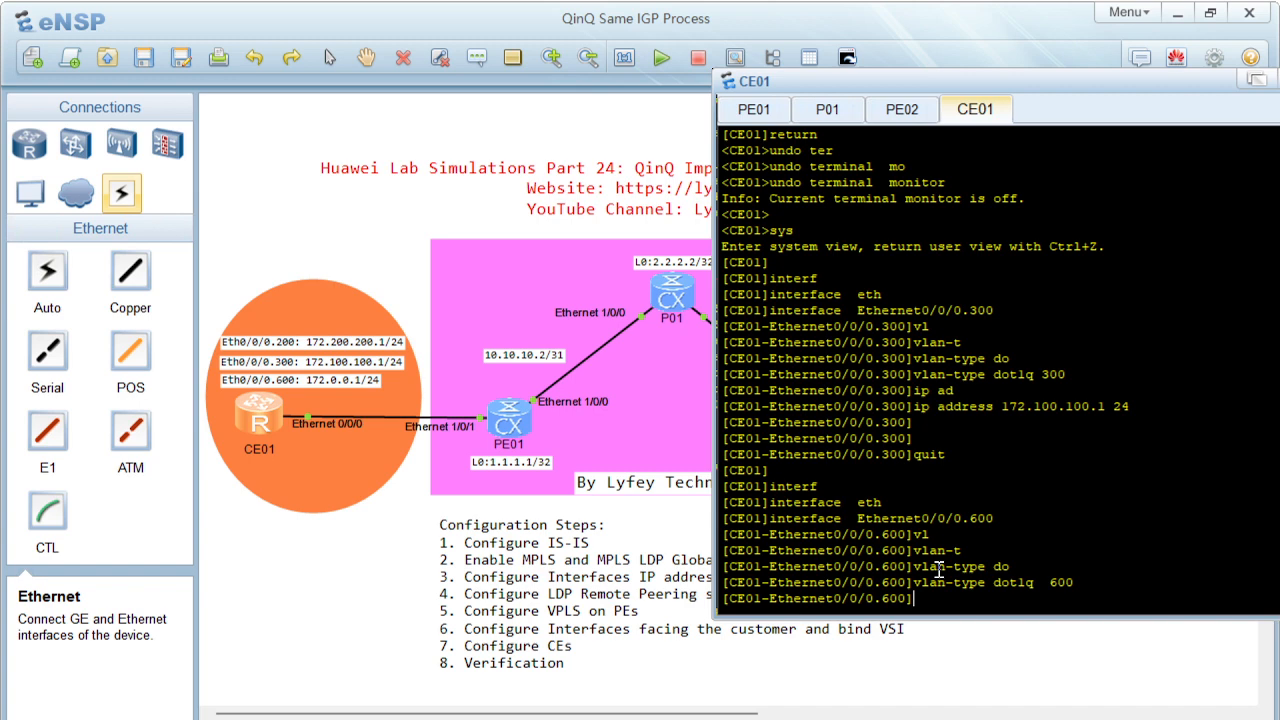
Assign IP address 172.0.0.1 with mask length 24 to subinterface Ethernet0/0/0.600 on CE01
{"action": "type", "text": "ip ad"}
{"action": "key", "text": "Tab"}
{"action": "type", "text": "172"}
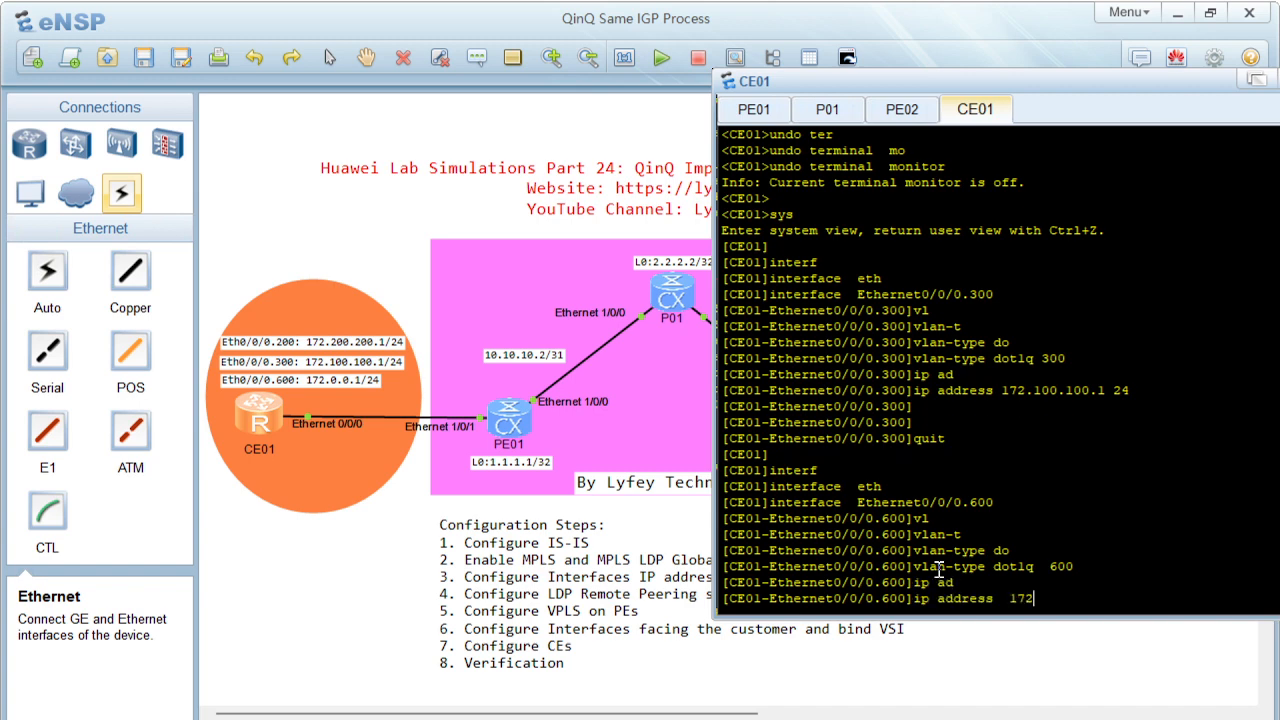
{"action": "type", "text": ".0.0.1 24"}
{"action": "key", "text": "Return"}
{"action": "key", "text": "Return"}
{"action": "key", "text": "Return"}
Return to CE01's user view and save its current configuration under the default file name
{"action": "type", "text": "ret"}
{"action": "key", "text": "Tab"}
{"action": "key", "text": "Return"}
{"action": "type", "text": "save"}
{"action": "key", "text": "Return"}
{"action": "type", "text": "y"}
{"action": "key", "text": "Return"}
{"action": "key", "text": "Return"}
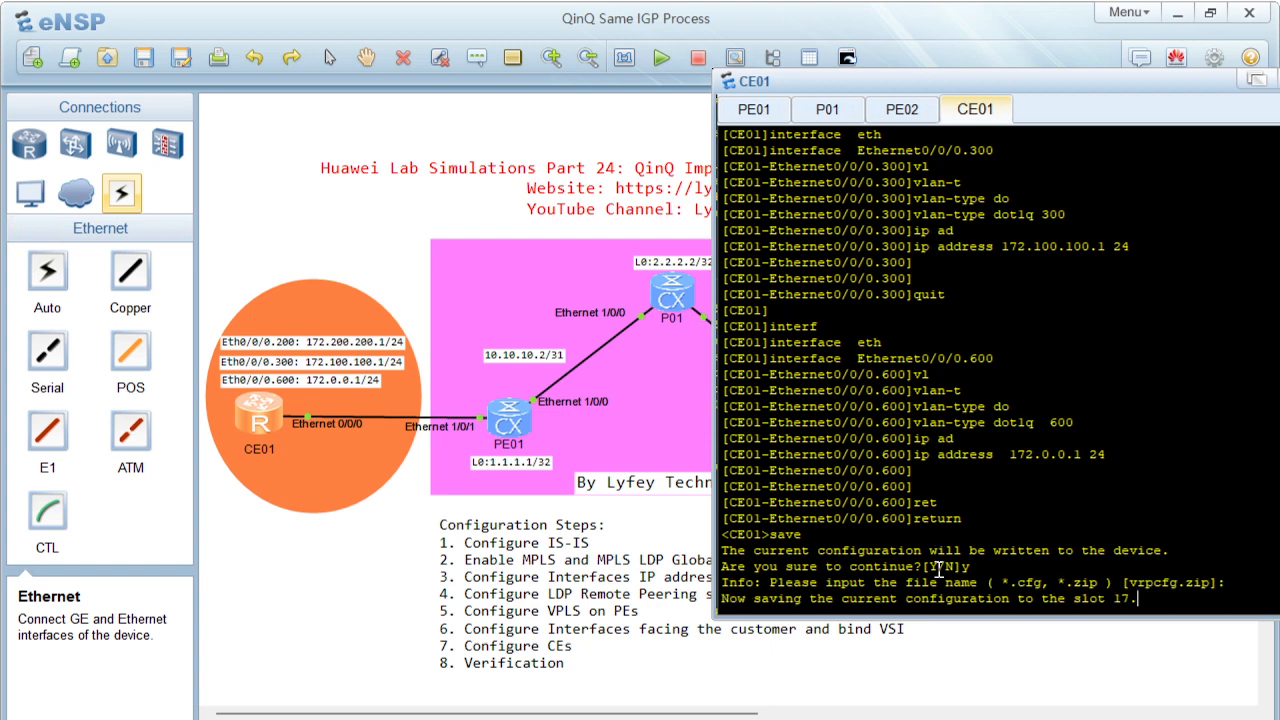
{"action": "key", "text": "Return"}
{"action": "key", "text": "Return"}
{"action": "key", "text": "Return"}
Display CE01's current configuration and review the VLAN types and IP addresses of subinterfaces Ethernet0/0/0.200, 0.300 and 0.600
{"action": "type", "text": "displ"}
{"action": "key", "text": "Tab"}
{"action": "type", "text": "cur"}
{"action": "key", "text": "Tab"}
{"action": "key", "text": "Return"}
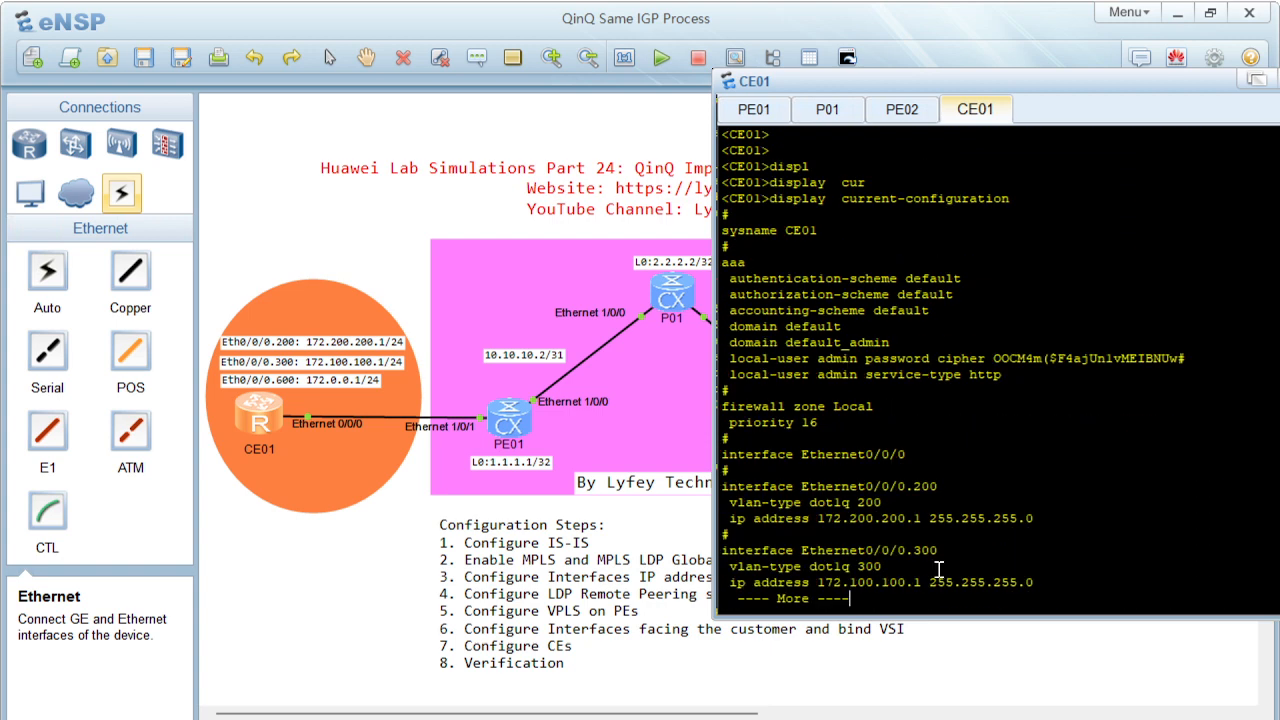
{"action": "key", "text": "space"}
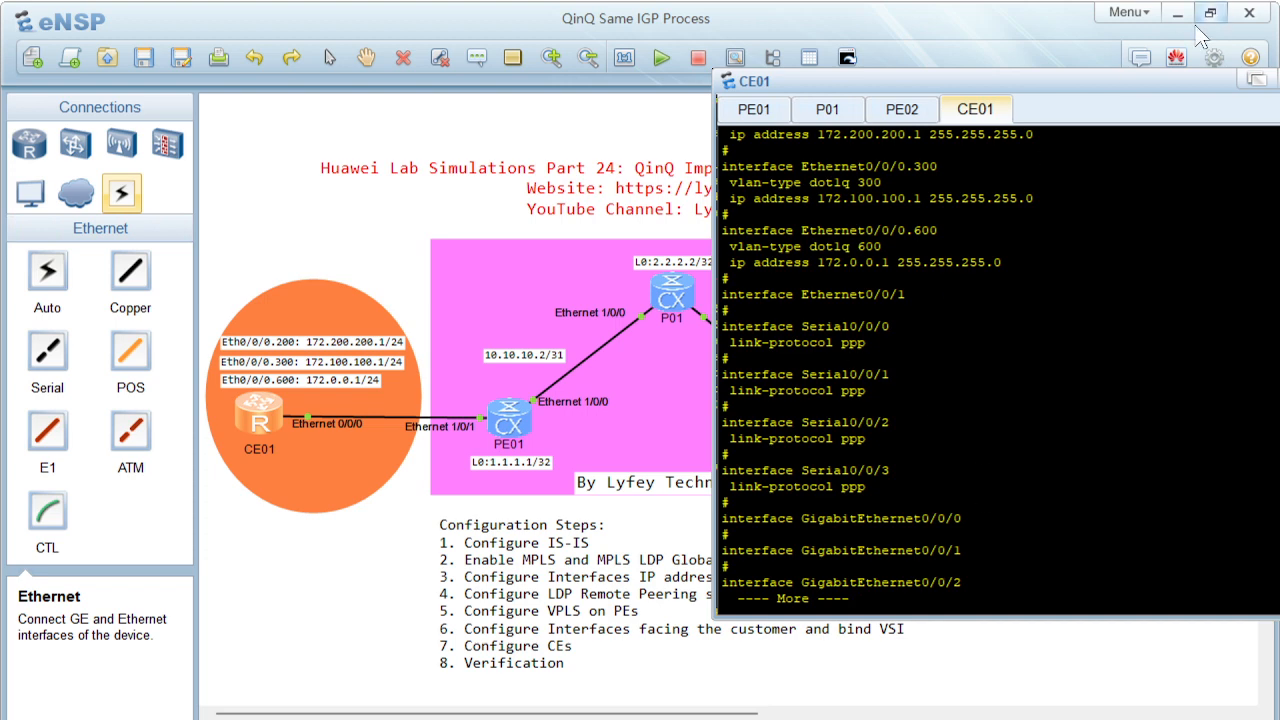
{"action": "double_click", "coordinate": [1046, 74]}
{"action": "scroll", "coordinate": [1137, 610], "scroll_direction": "up", "scroll_amount": 2}
{"action": "scroll", "coordinate": [1137, 610], "scroll_direction": "up", "scroll_amount": 1}
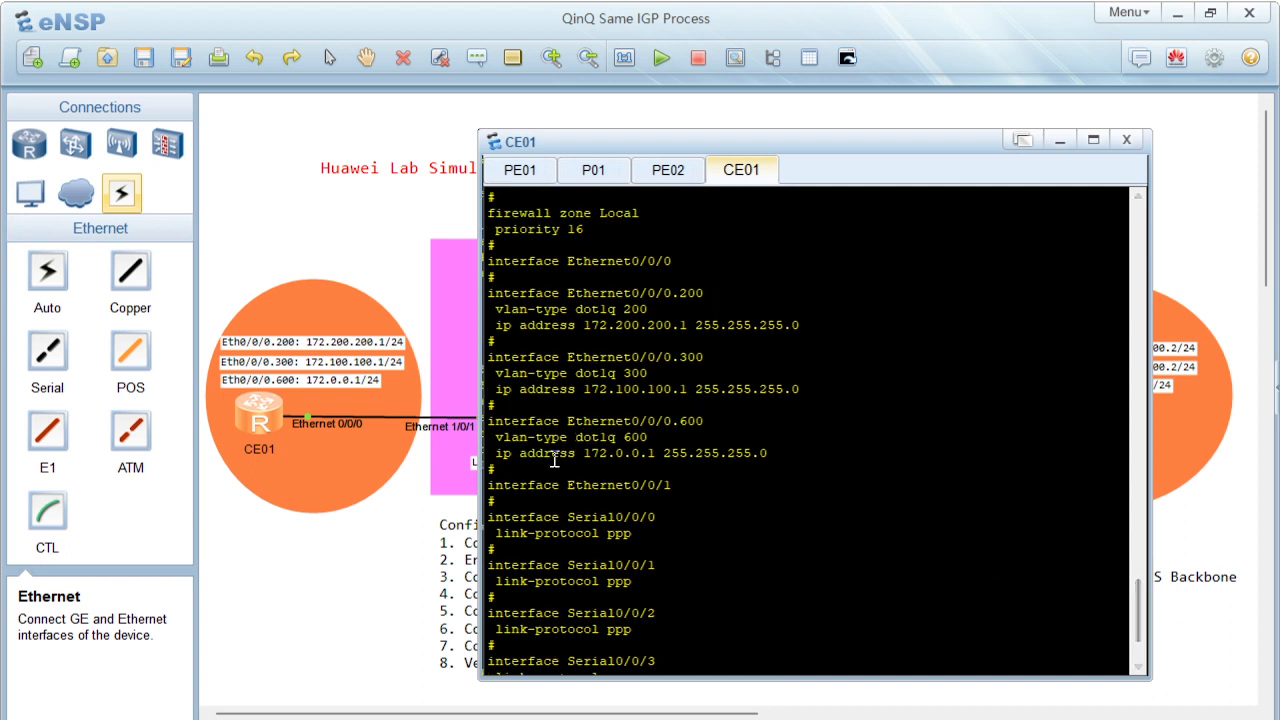
{"action": "left_click_drag", "start_coordinate": [491, 469], "coordinate": [470, 296]}
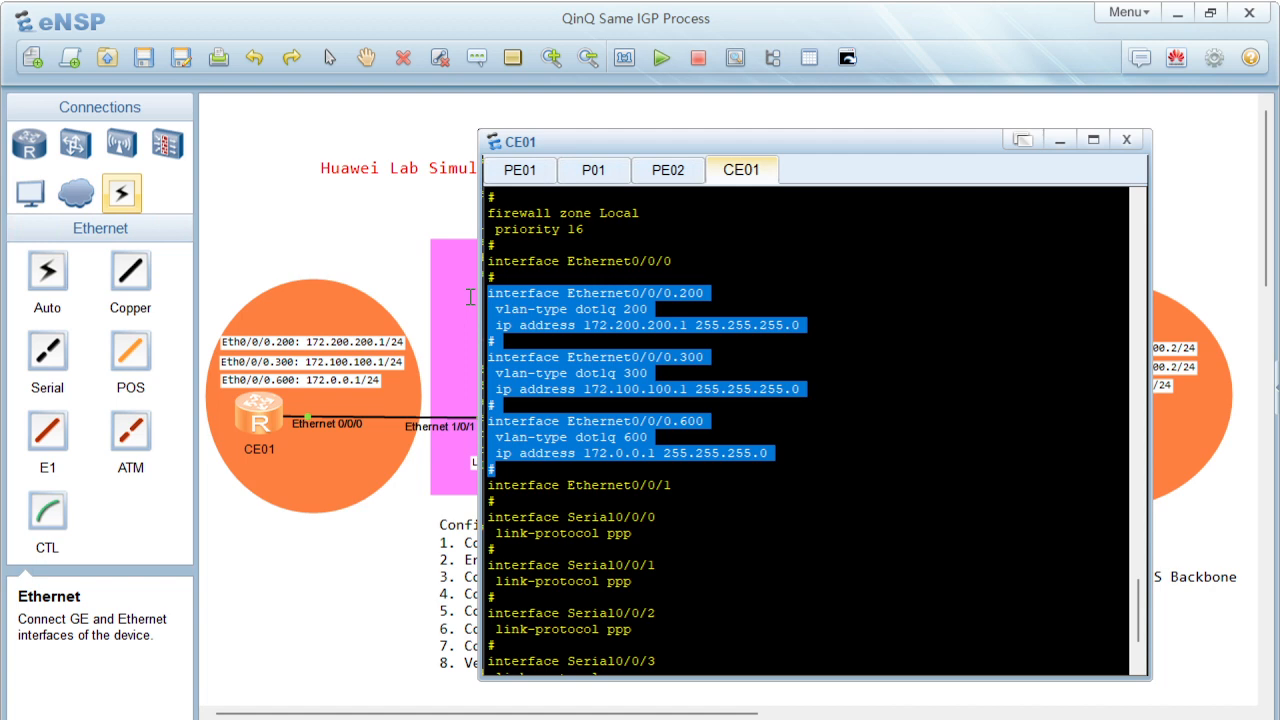
Open the CE02 router's console and place its window clear of CE02 in the topology
{"action": "left_click", "coordinate": [369, 274]}
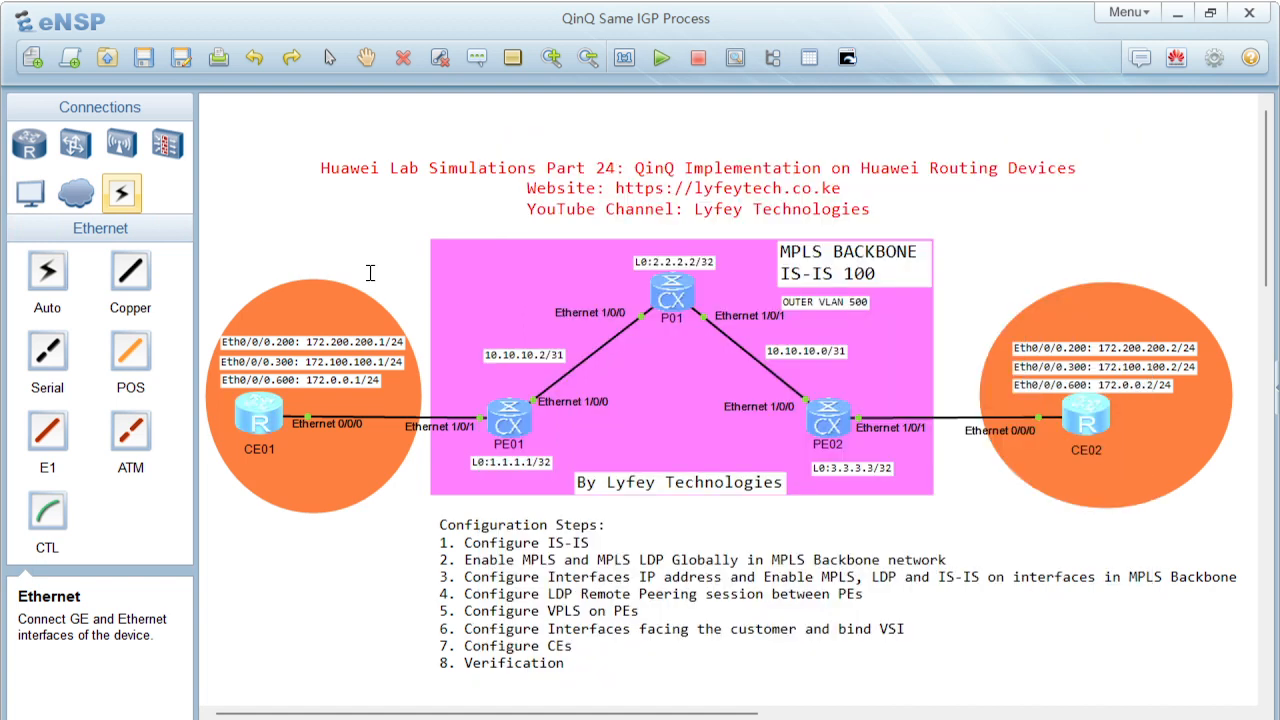
{"action": "double_click", "coordinate": [1099, 414]}
{"action": "left_click_drag", "start_coordinate": [806, 146], "coordinate": [351, 100]}
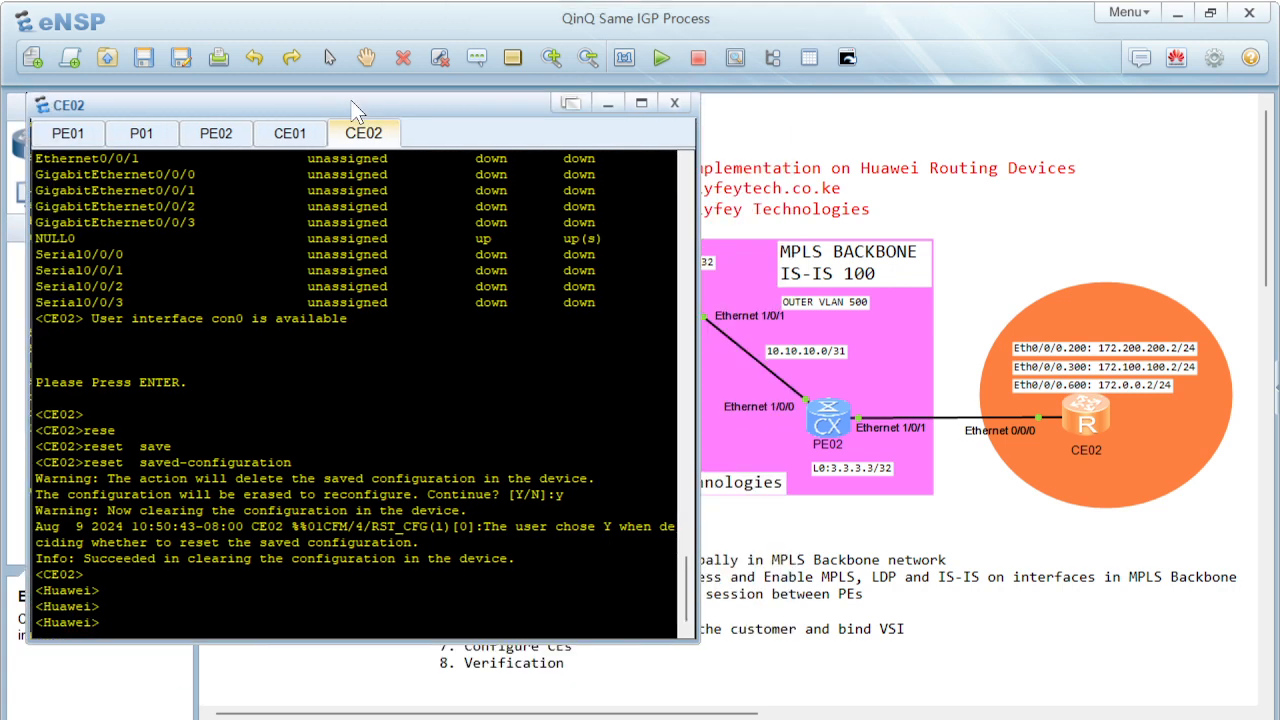
{"action": "key", "text": "Return"}
{"action": "key", "text": "Return"}
Enter the system view on the second customer edge router and set its system name to CE02
{"action": "type", "text": "sys"}
{"action": "key", "text": "Return"}
{"action": "type", "text": "sy"}
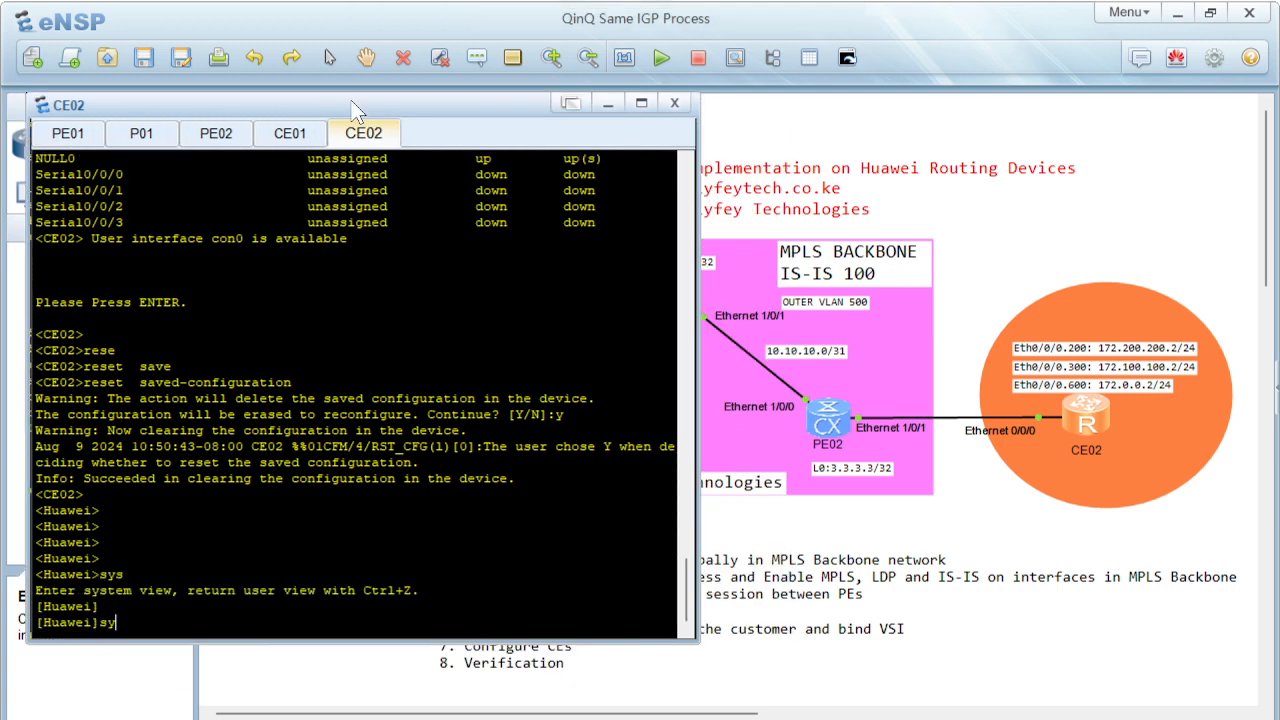
{"action": "key", "text": "Tab"}
{"action": "type", "text": "CE02"}
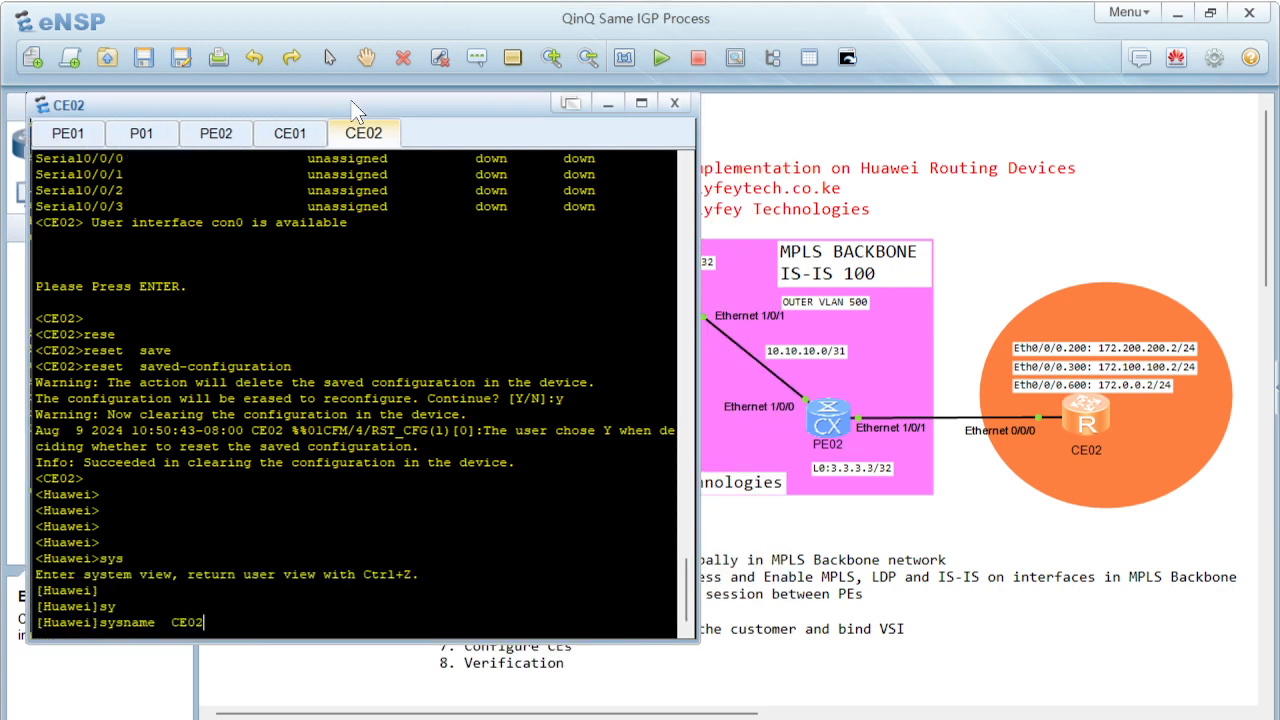
{"action": "key", "text": "Return"}
{"action": "key", "text": "Return"}
{"action": "type", "text": "interf"}
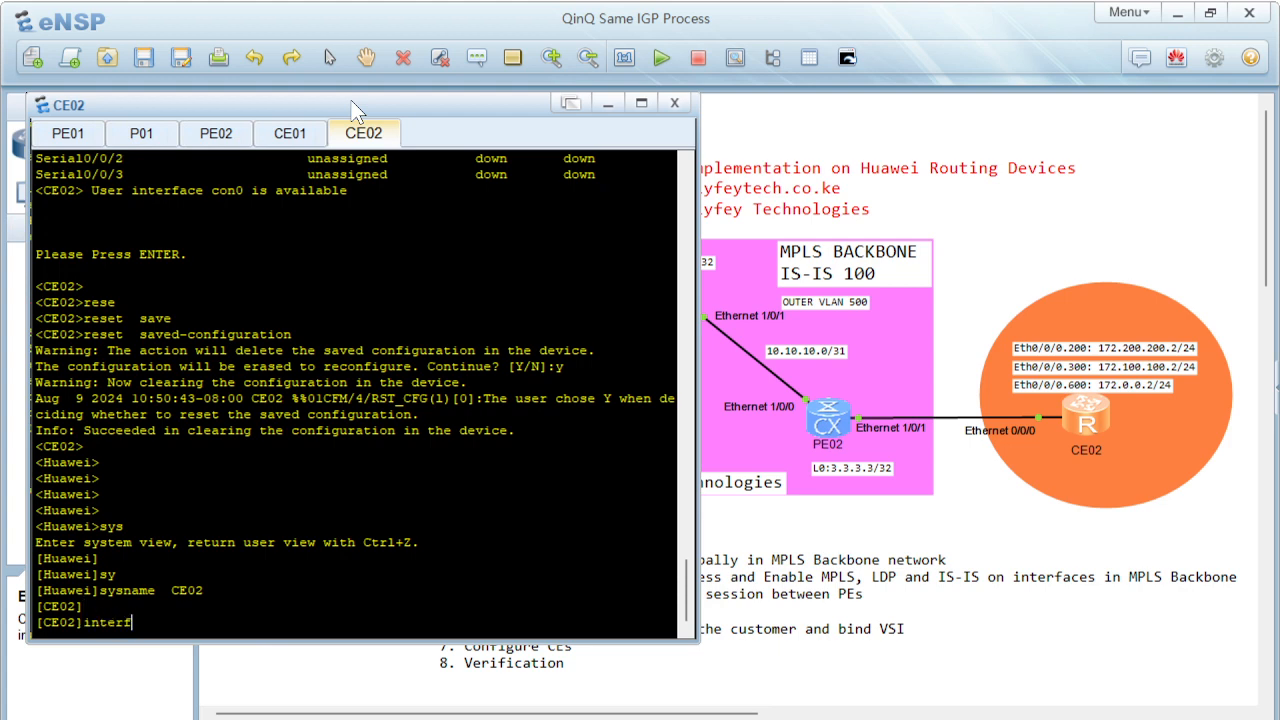
{"action": "key", "text": "Tab"}
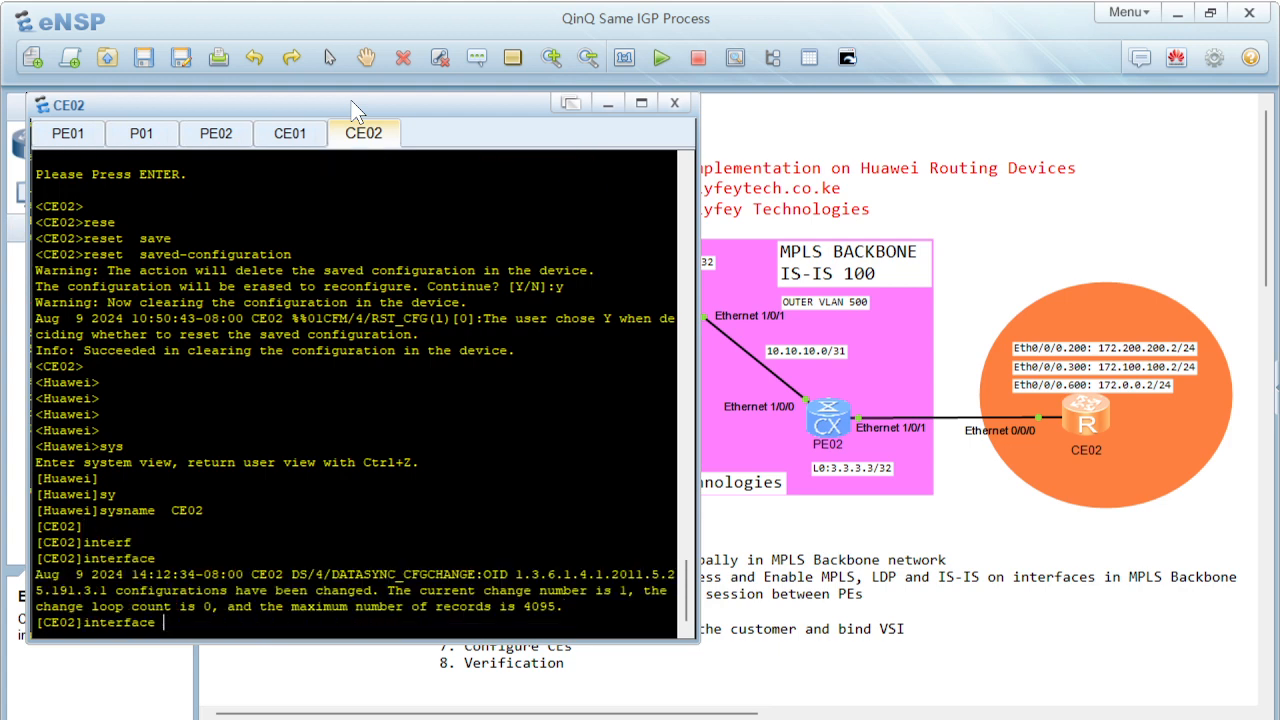
{"action": "key", "text": "BackSpace"}
{"action": "key", "text": "BackSpace"}
{"action": "key", "text": "BackSpace"}
{"action": "key", "text": "BackSpace"}
{"action": "key", "text": "BackSpace"}
{"action": "key", "text": "BackSpace"}
{"action": "key", "text": "BackSpace"}
{"action": "key", "text": "BackSpace"}
{"action": "key", "text": "BackSpace"}
{"action": "key", "text": "BackSpace"}
Return to CE02's user view and turn off terminal monitoring
{"action": "type", "text": "ret"}
{"action": "key", "text": "Tab"}
{"action": "key", "text": "Return"}
{"action": "type", "text": "undo ter"}
{"action": "key", "text": "Tab"}
{"action": "type", "text": "mo"}
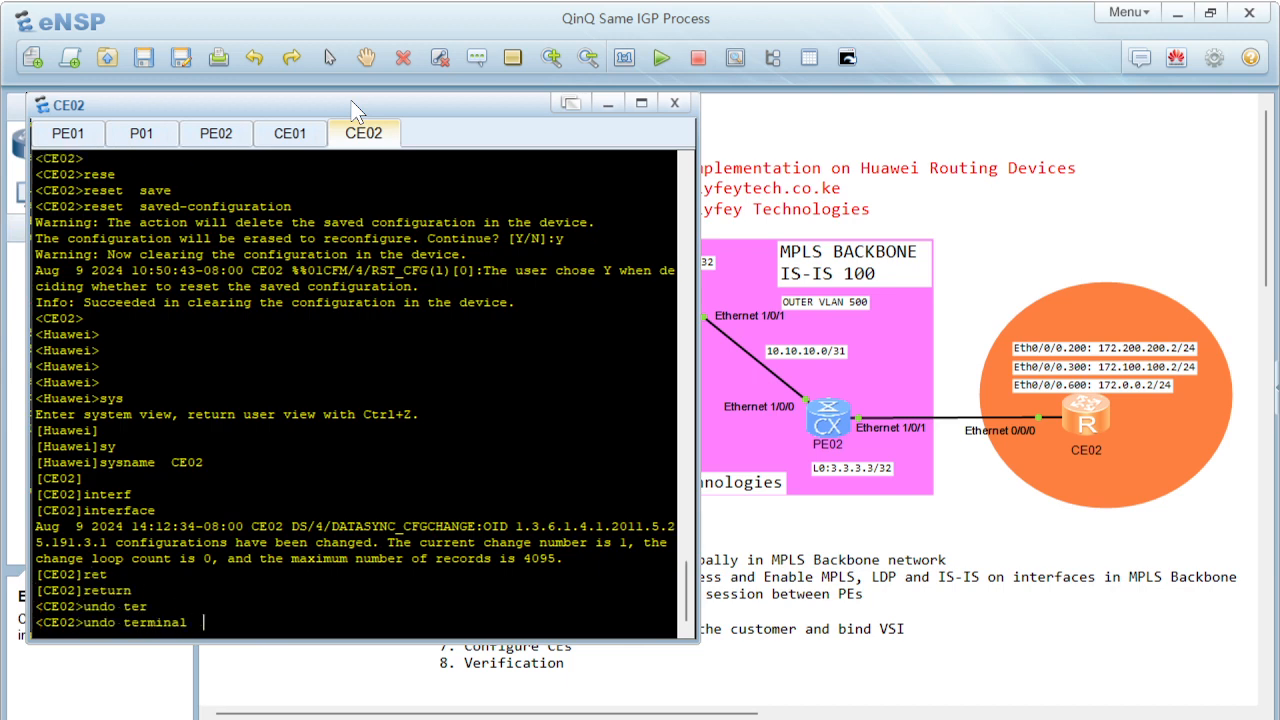
{"action": "type", "text": "n"}
{"action": "key", "text": "Tab"}
{"action": "key", "text": "Return"}
{"action": "key", "text": "Return"}
{"action": "key", "text": "Return"}
Enter CE02's system view and create subinterface Ethernet0/0/0.200
{"action": "type", "text": "sys"}
{"action": "key", "text": "Return"}
{"action": "type", "text": "in"}
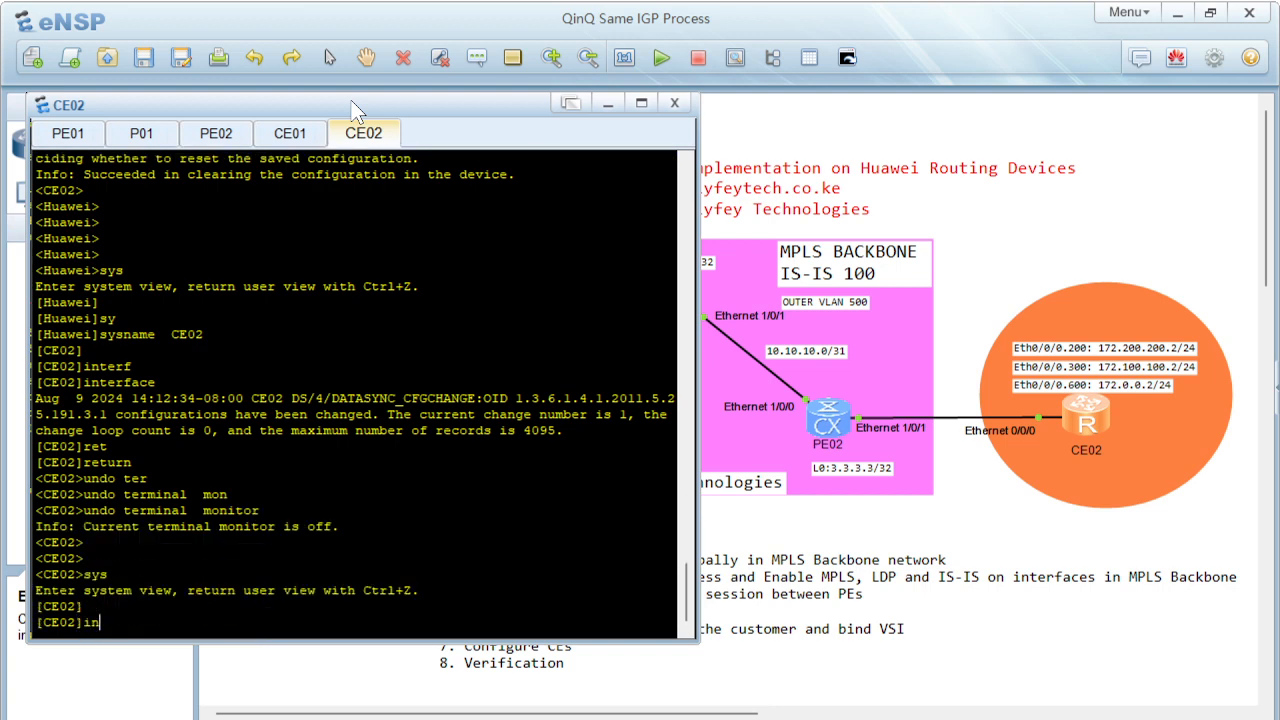
{"action": "type", "text": "terf"}
{"action": "key", "text": "Tab"}
{"action": "type", "text": "eth"}
{"action": "key", "text": "Tab"}
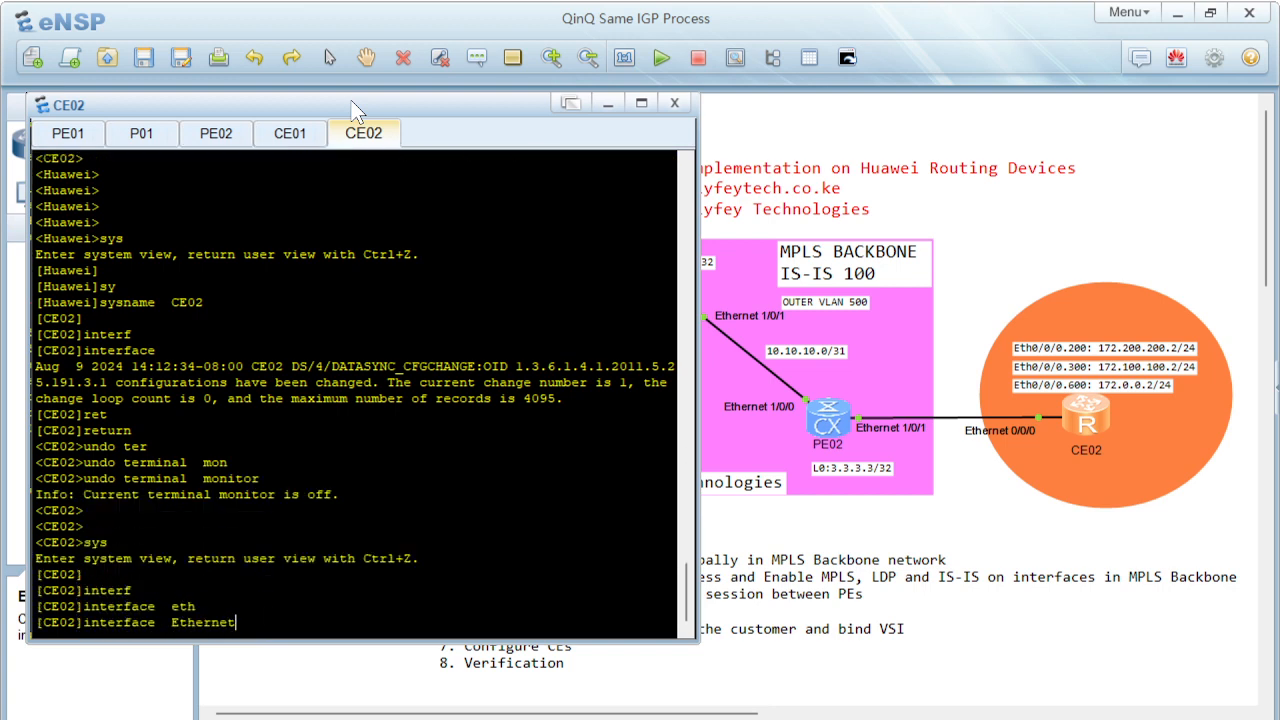
{"action": "type", "text": "0/0/0.200"}
{"action": "key", "text": "Return"}
Set the VLAN type of CE02's subinterface Ethernet0/0/0.200 to dot1q with VLAN 200
{"action": "type", "text": "vl"}
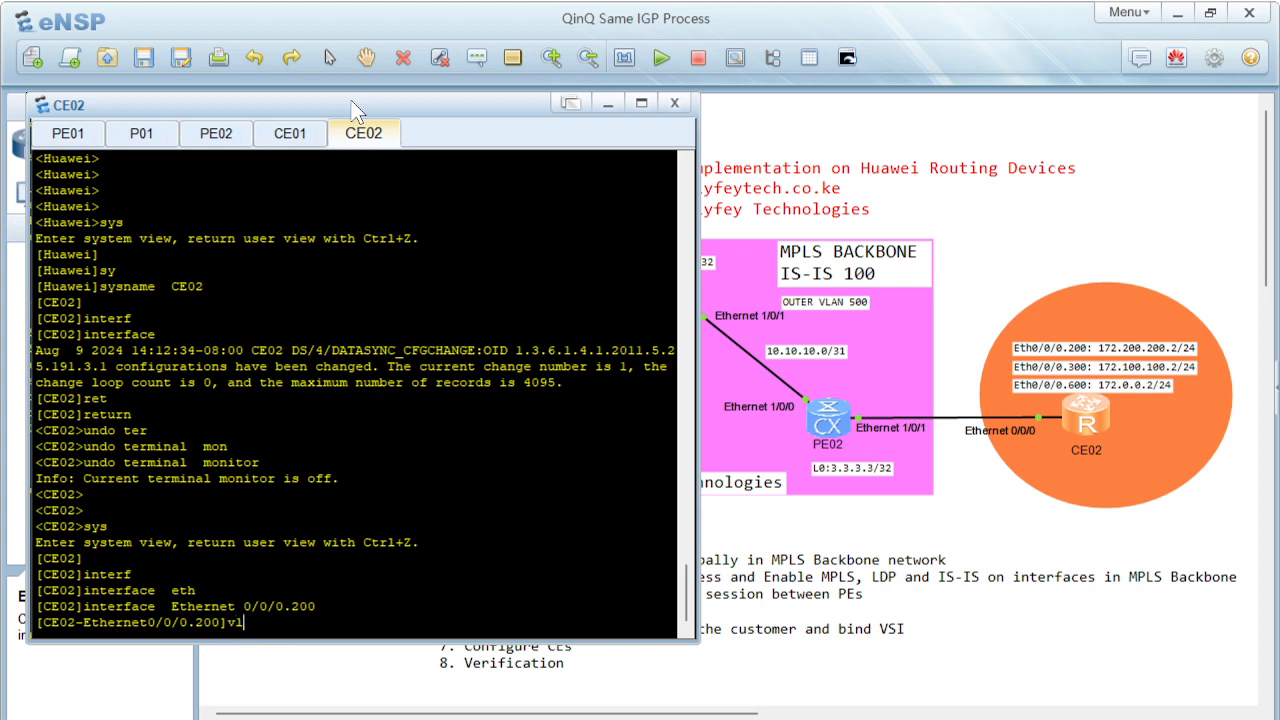
{"action": "key", "text": "Tab"}
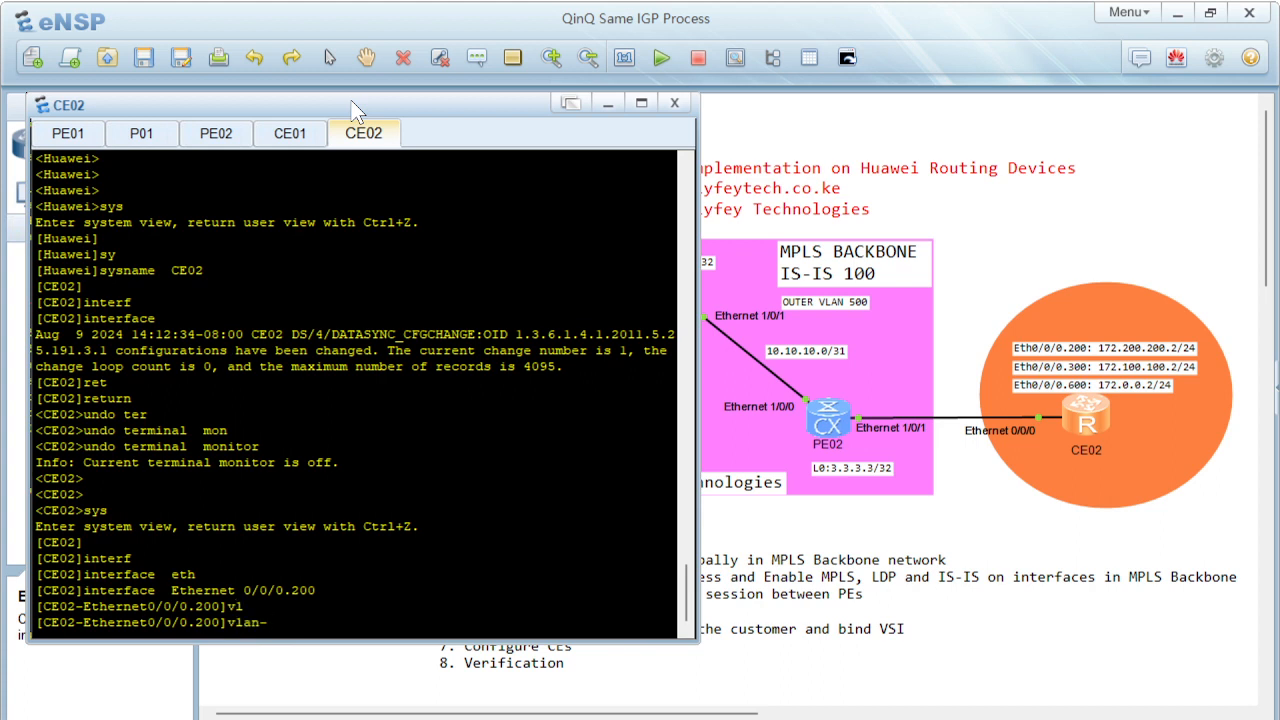
{"action": "type", "text": "t"}
{"action": "key", "text": "Tab"}
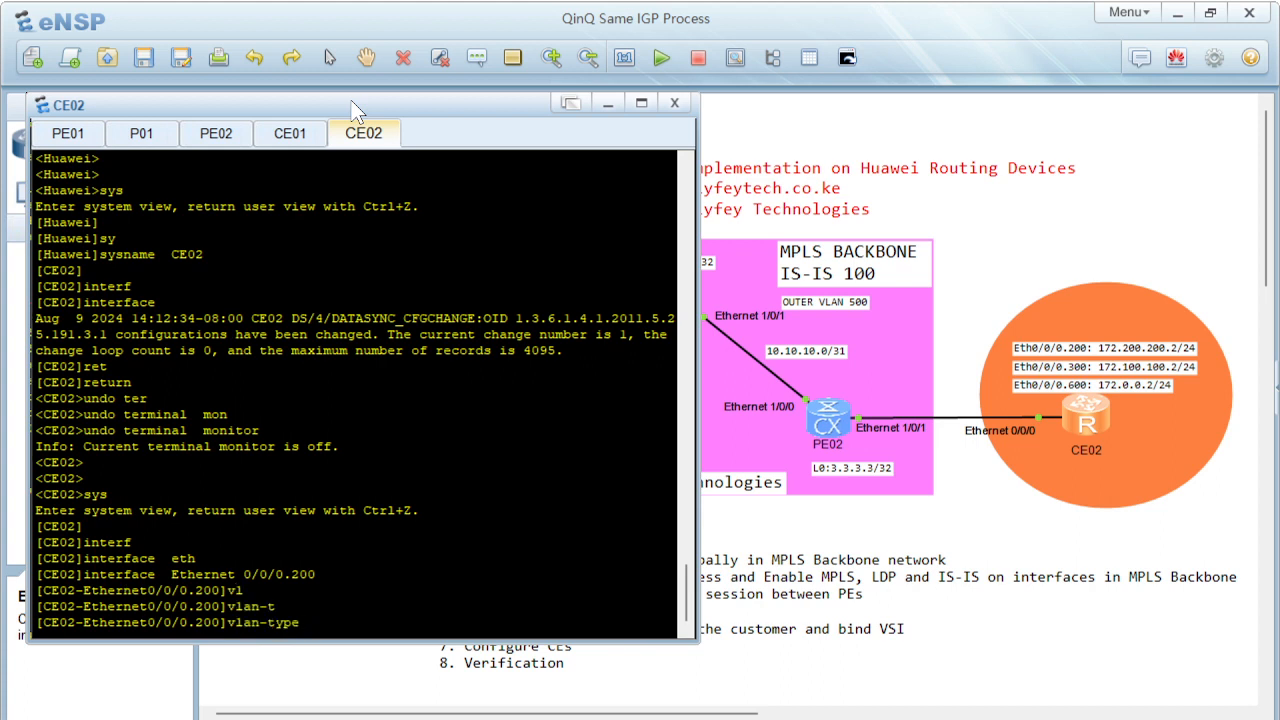
{"action": "type", "text": "do"}
{"action": "key", "text": "Tab"}
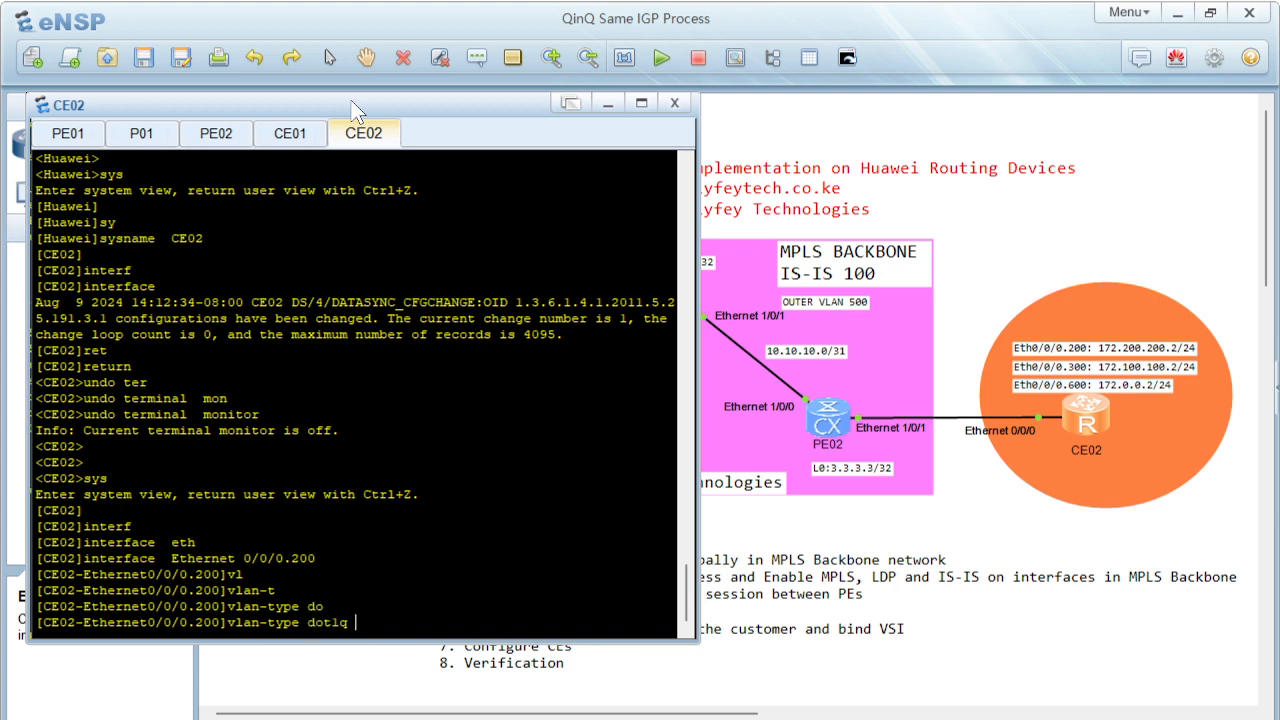
{"action": "type", "text": "200"}
{"action": "key", "text": "Return"}
Assign IP address 172.200.200.2 with mask length 24 to CE02's Ethernet0/0/0.200 and quit to the system view
{"action": "type", "text": "ip add"}
{"action": "key", "text": "Tab"}
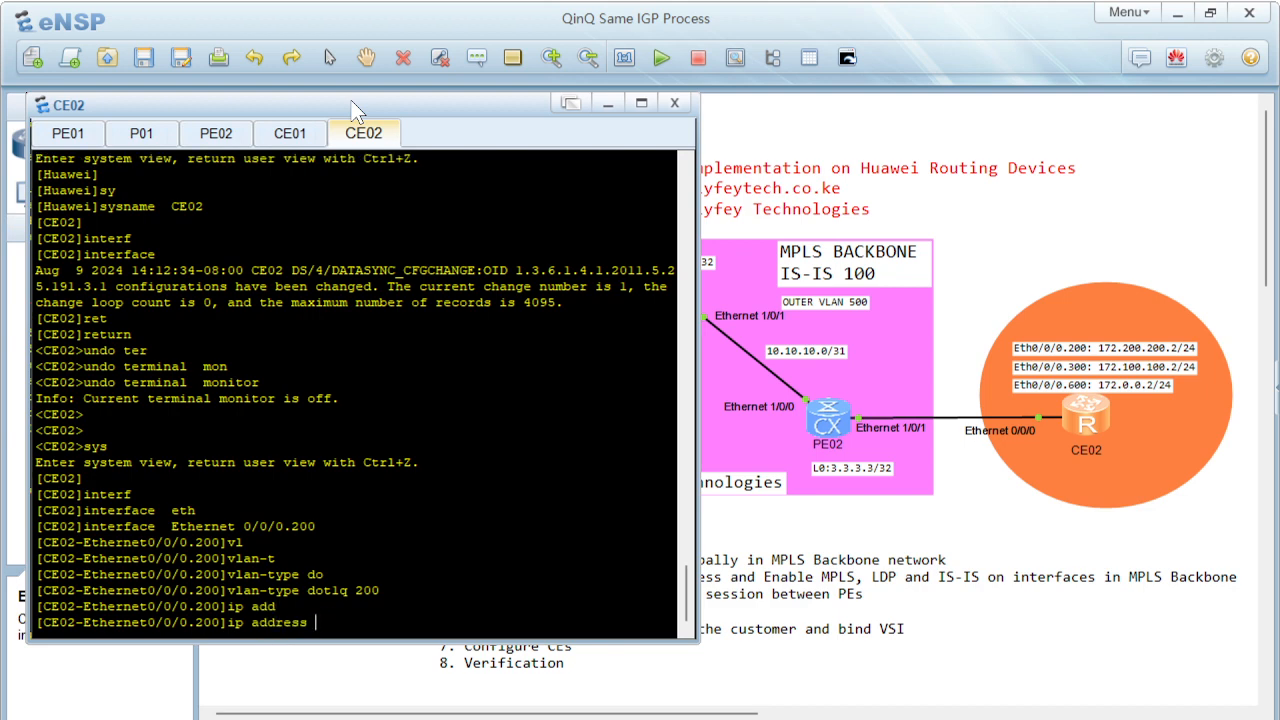
{"action": "type", "text": "172.200.200.2 24"}
{"action": "key", "text": "Return"}
{"action": "key", "text": "Return"}
{"action": "key", "text": "Return"}
{"action": "type", "text": "quit"}
{"action": "key", "text": "Return"}
Create subinterface Ethernet0/0/0.300 on CE02 and enter its view
{"action": "type", "text": "i"}
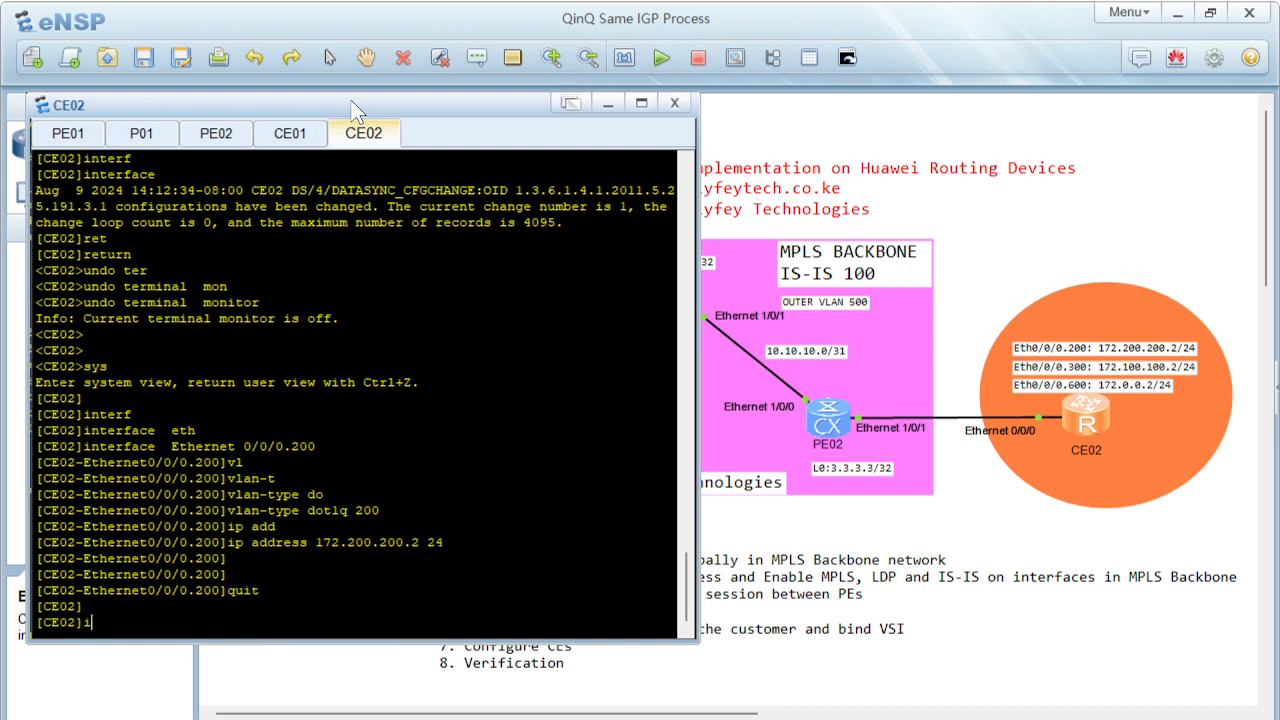
{"action": "type", "text": "nterf"}
{"action": "key", "text": "Tab"}
{"action": "type", "text": "eth"}
{"action": "key", "text": "Tab"}
{"action": "type", "text": "0/0/0."}
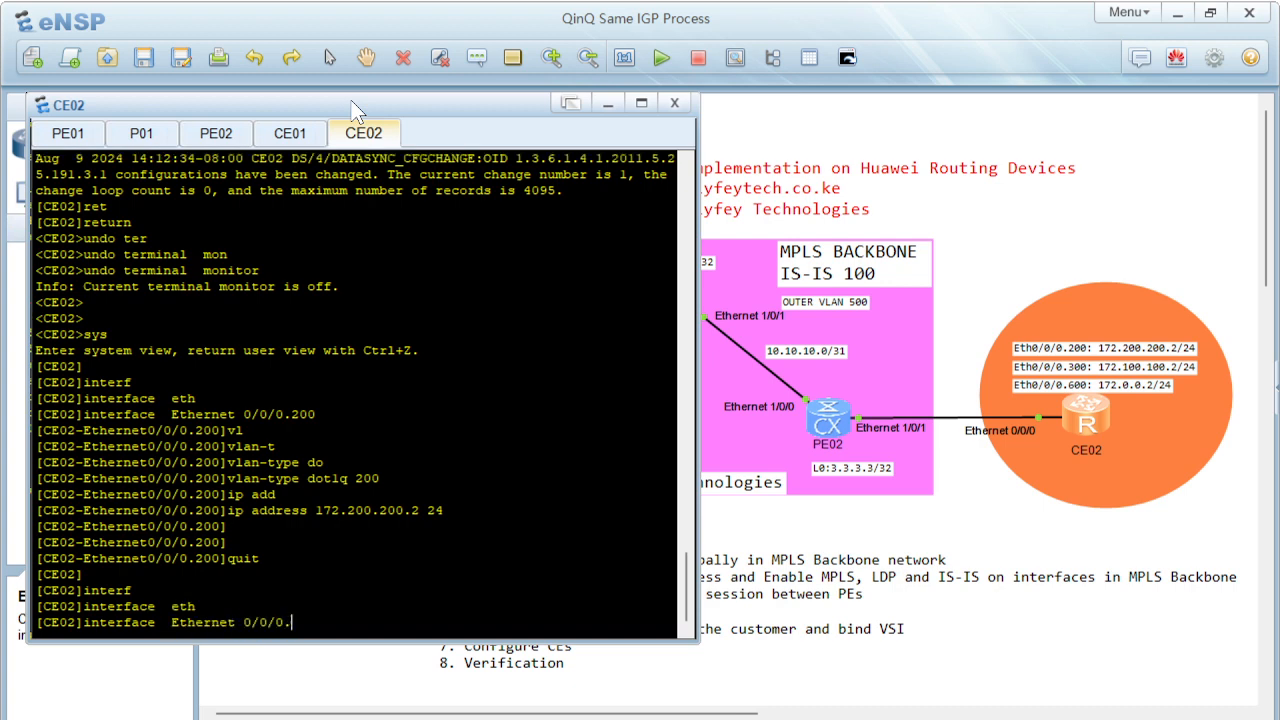
{"action": "type", "text": "300"}
{"action": "key", "text": "Return"}
Set the VLAN type of CE02's subinterface Ethernet0/0/0.300 to dot1q with VLAN 300
{"action": "type", "text": "vl"}
{"action": "key", "text": "Tab"}
{"action": "type", "text": "t"}
{"action": "key", "text": "Tab"}
{"action": "type", "text": "do"}
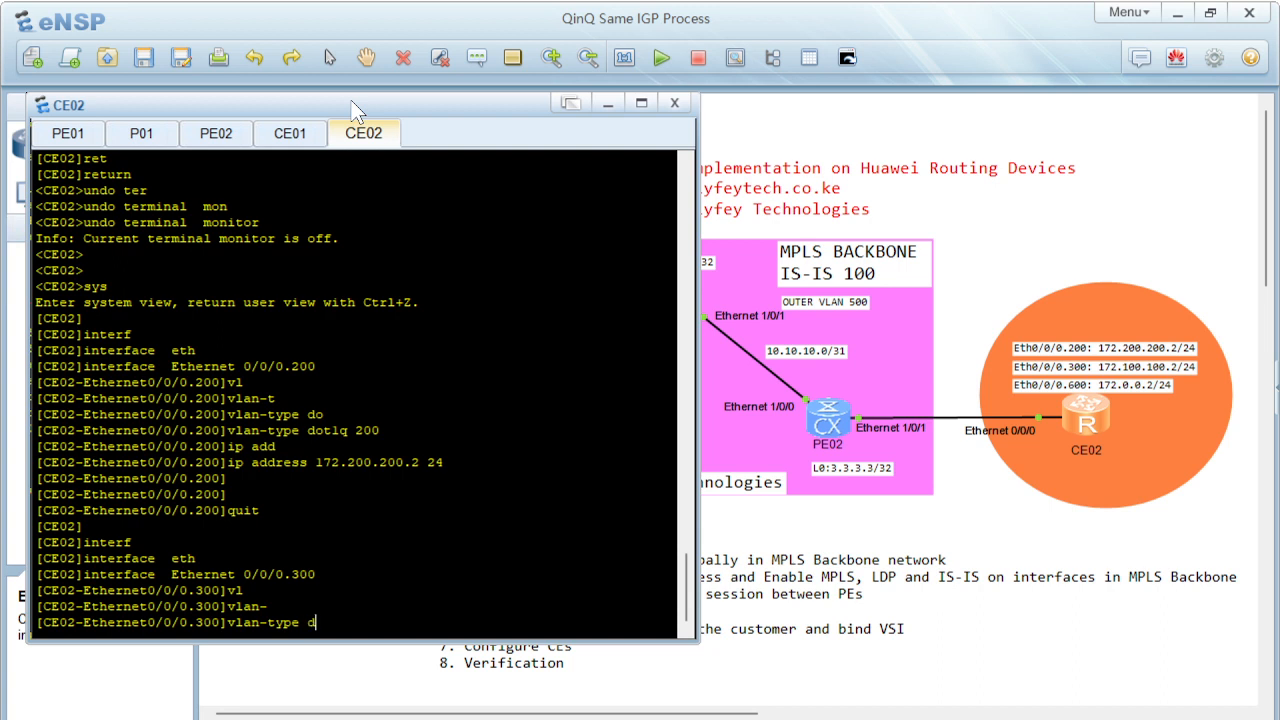
{"action": "key", "text": "Tab"}
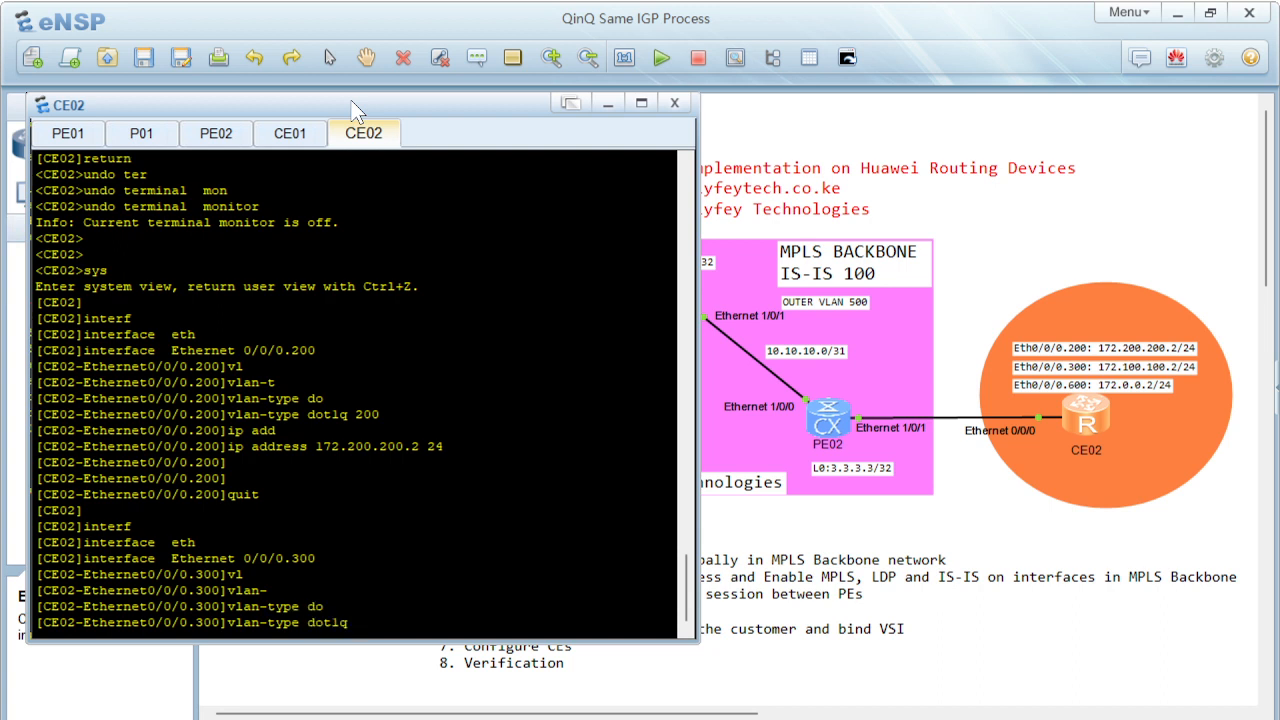
{"action": "type", "text": "300"}
{"action": "key", "text": "Return"}
Assign IP address 172.100.100.2 with mask length 24 to CE02's Ethernet0/0/0.300 and quit to the system view
{"action": "type", "text": "ip ad"}
{"action": "key", "text": "Tab"}
{"action": "type", "text": "172.100"}
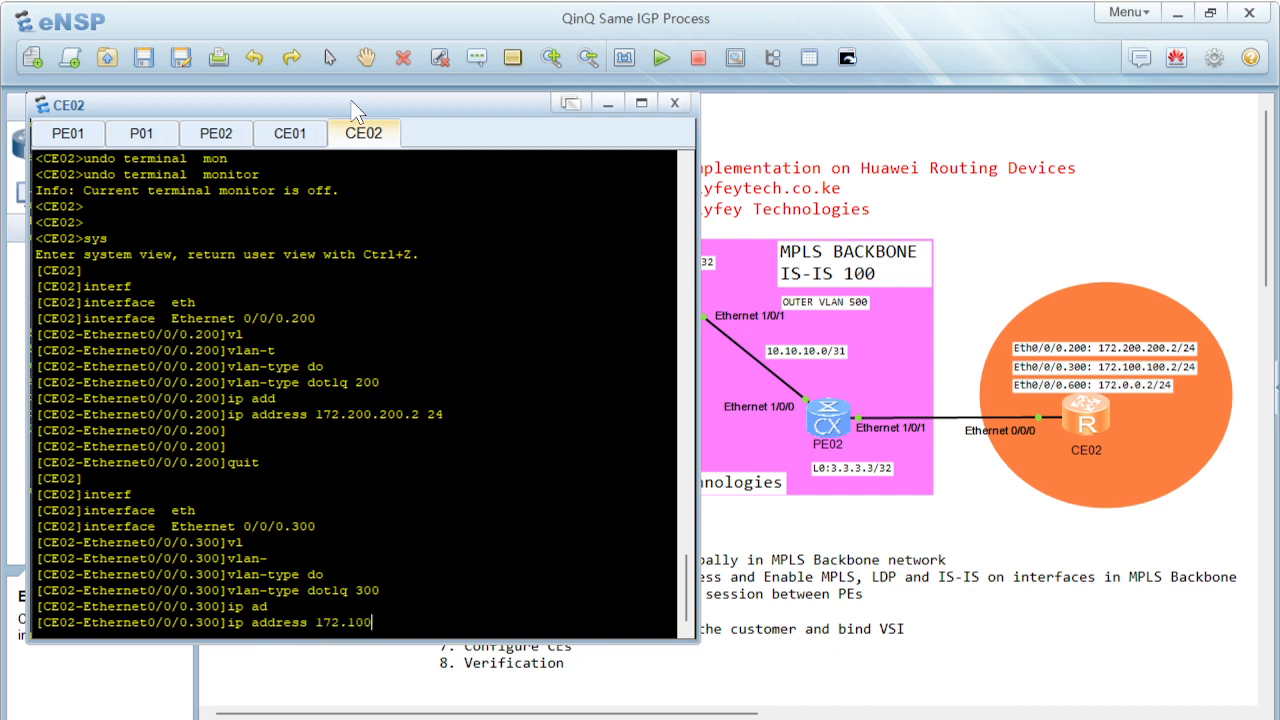
{"action": "type", "text": ".100.2 24"}
{"action": "key", "text": "Return"}
{"action": "key", "text": "Return"}
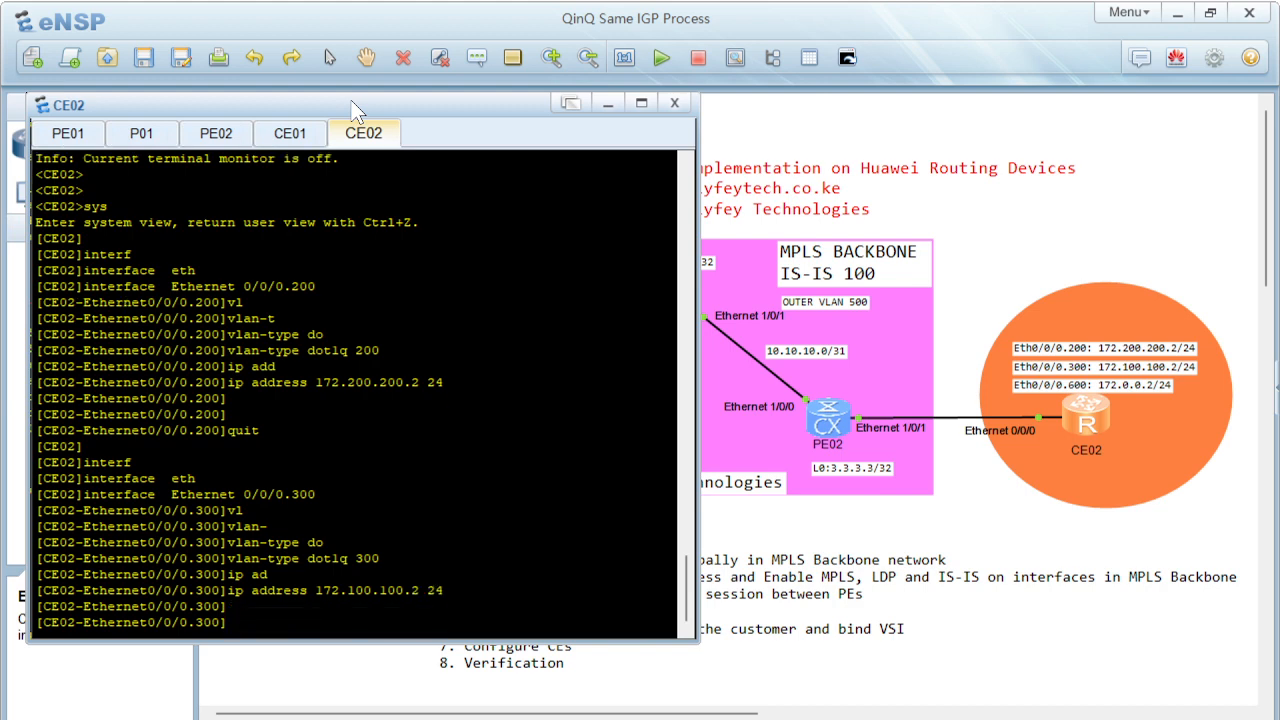
{"action": "type", "text": "quit"}
{"action": "key", "text": "Return"}
{"action": "key", "text": "Return"}
Create subinterface Ethernet0/0/0.600 on CE02 and enter its view
{"action": "type", "text": "interf"}
{"action": "key", "text": "Tab"}
{"action": "type", "text": "eth"}
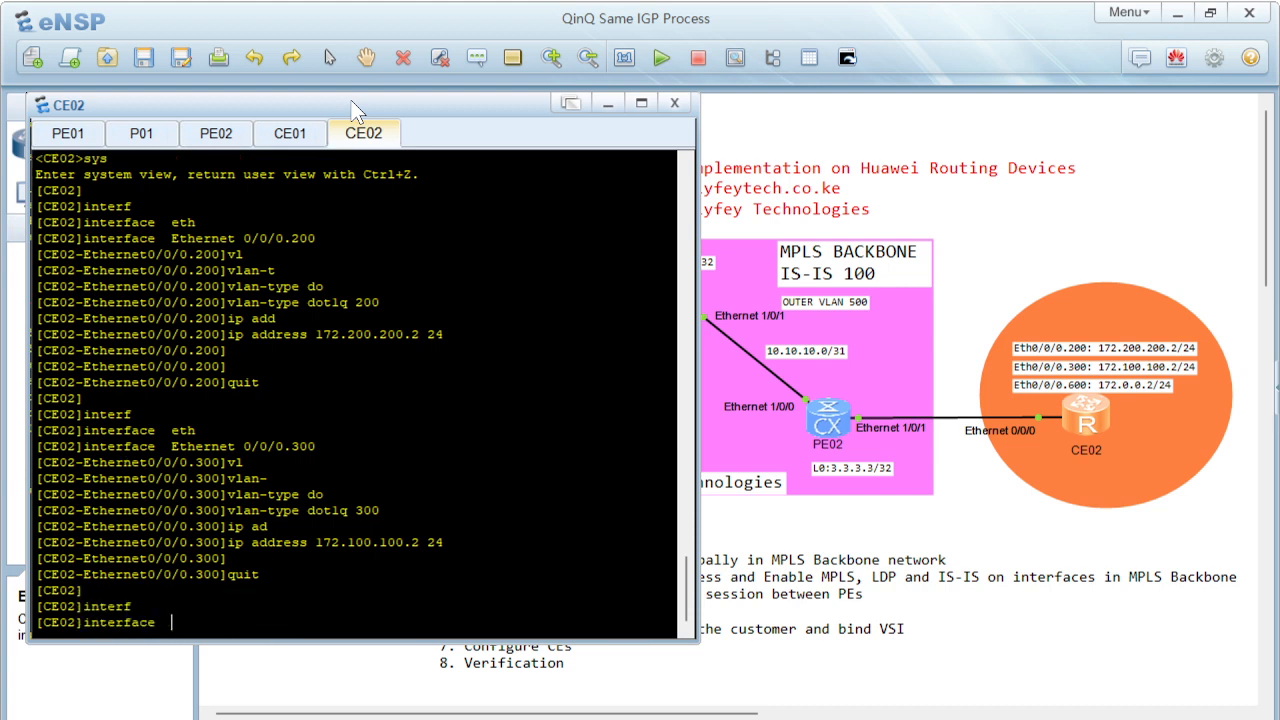
{"action": "key", "text": "Tab"}
{"action": "key", "text": "Tab"}
{"action": "key", "text": "Tab"}
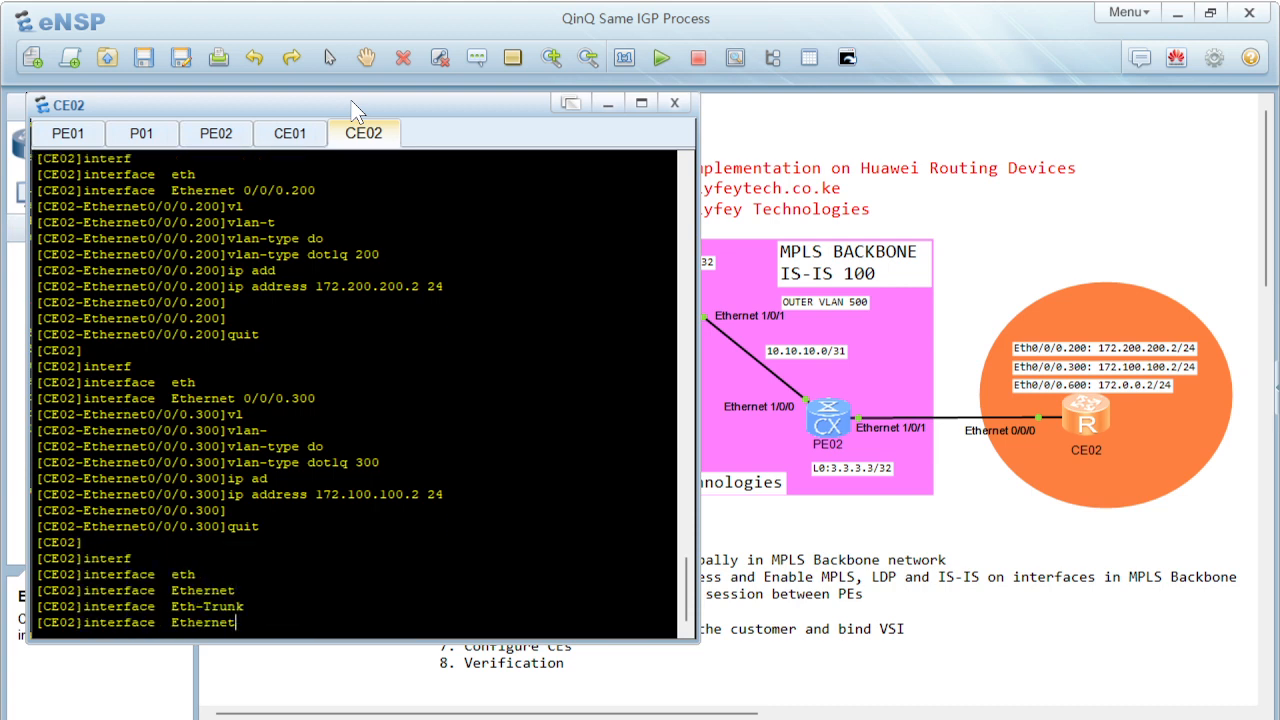
{"action": "type", "text": "0/0/0.600"}
{"action": "key", "text": "Return"}
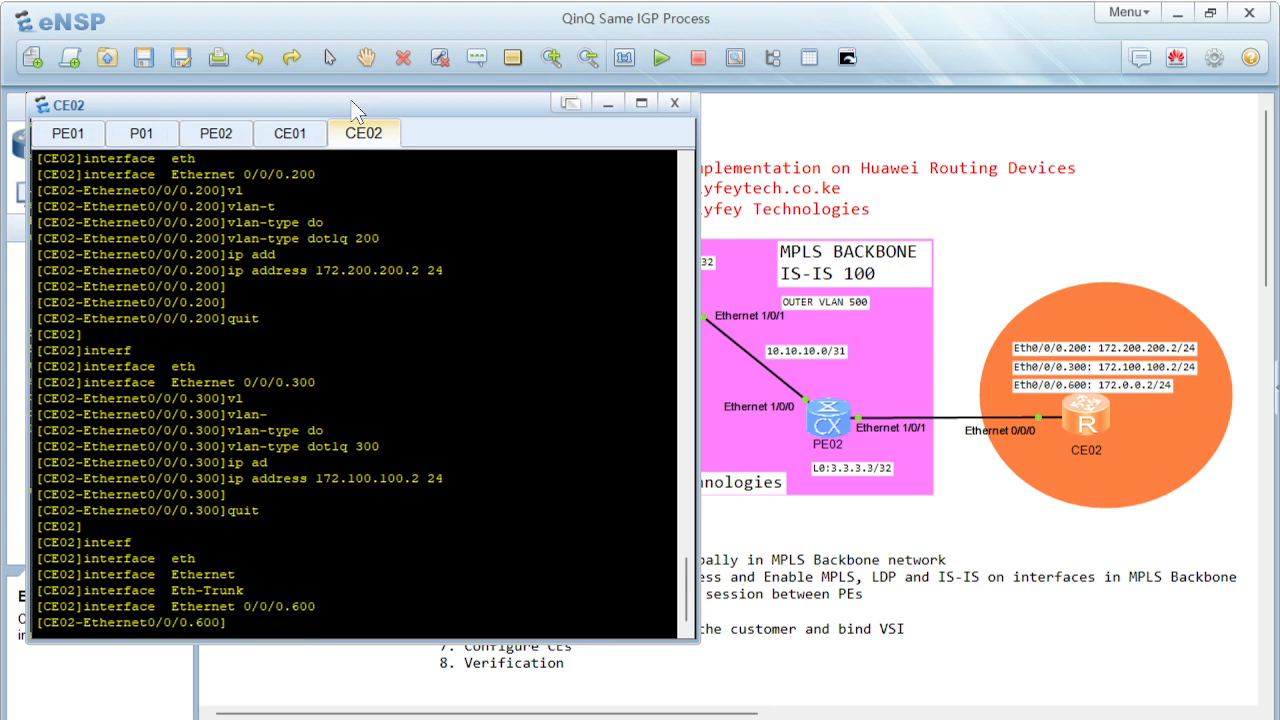
Set the VLAN type of CE02's subinterface Ethernet0/0/0.600 to dot1q with VLAN 600
{"action": "type", "text": "vl"}
{"action": "key", "text": "Tab"}
{"action": "type", "text": "t"}
{"action": "key", "text": "Tab"}
{"action": "type", "text": "do"}
{"action": "key", "text": "Tab"}
{"action": "type", "text": "600"}
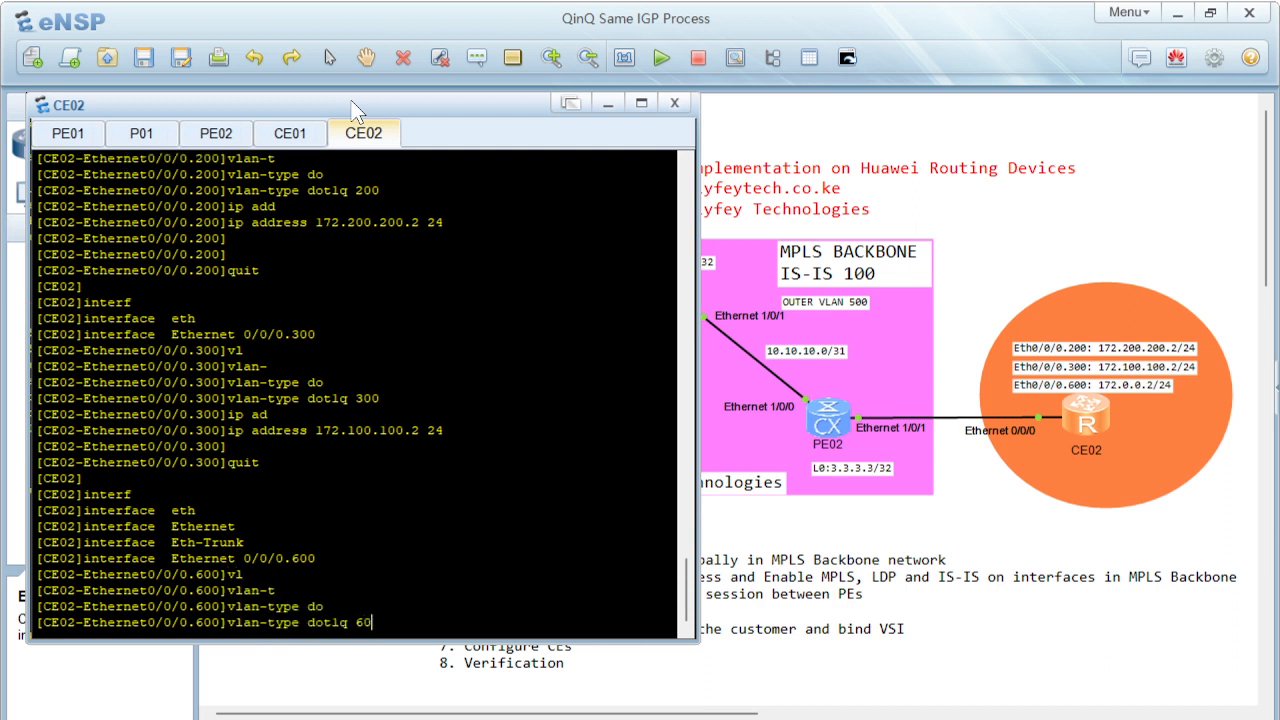
{"action": "key", "text": "Return"}
Assign IP address 172.0.0.2 with mask length 24 to CE02's subinterface Ethernet0/0/0.600
{"action": "type", "text": "ip add"}
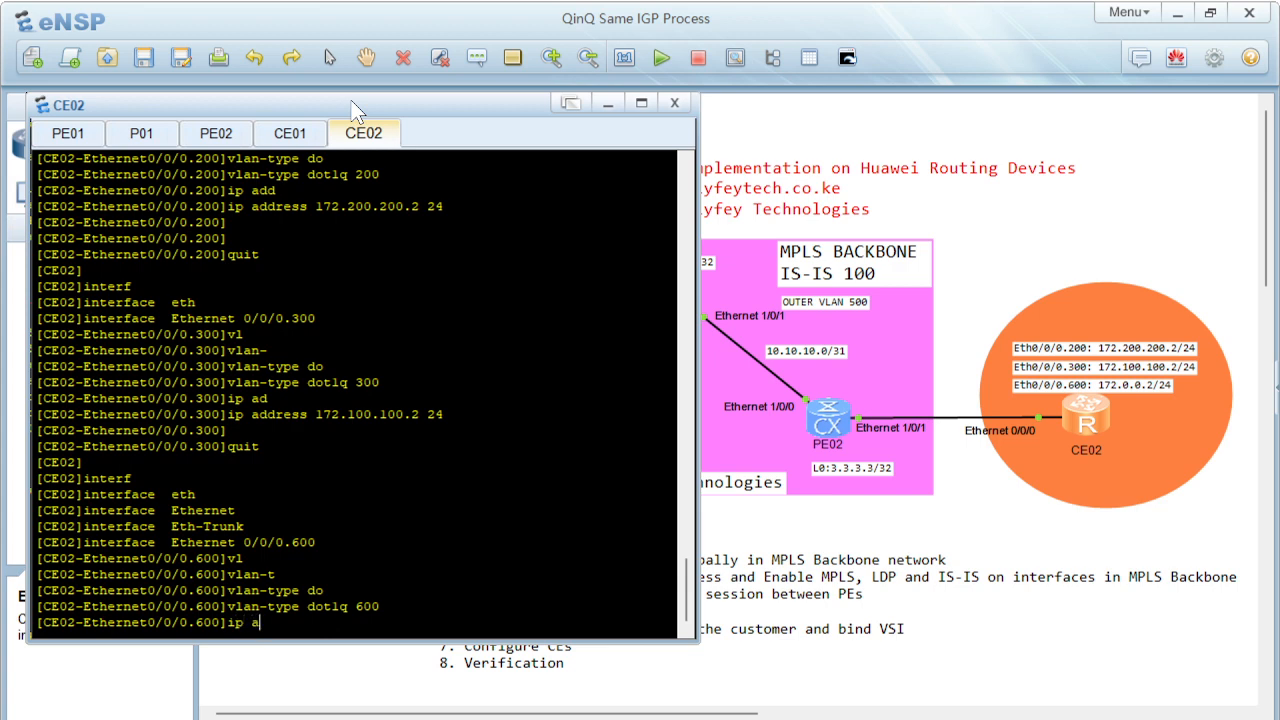
{"action": "key", "text": "Tab"}
{"action": "type", "text": "172."}
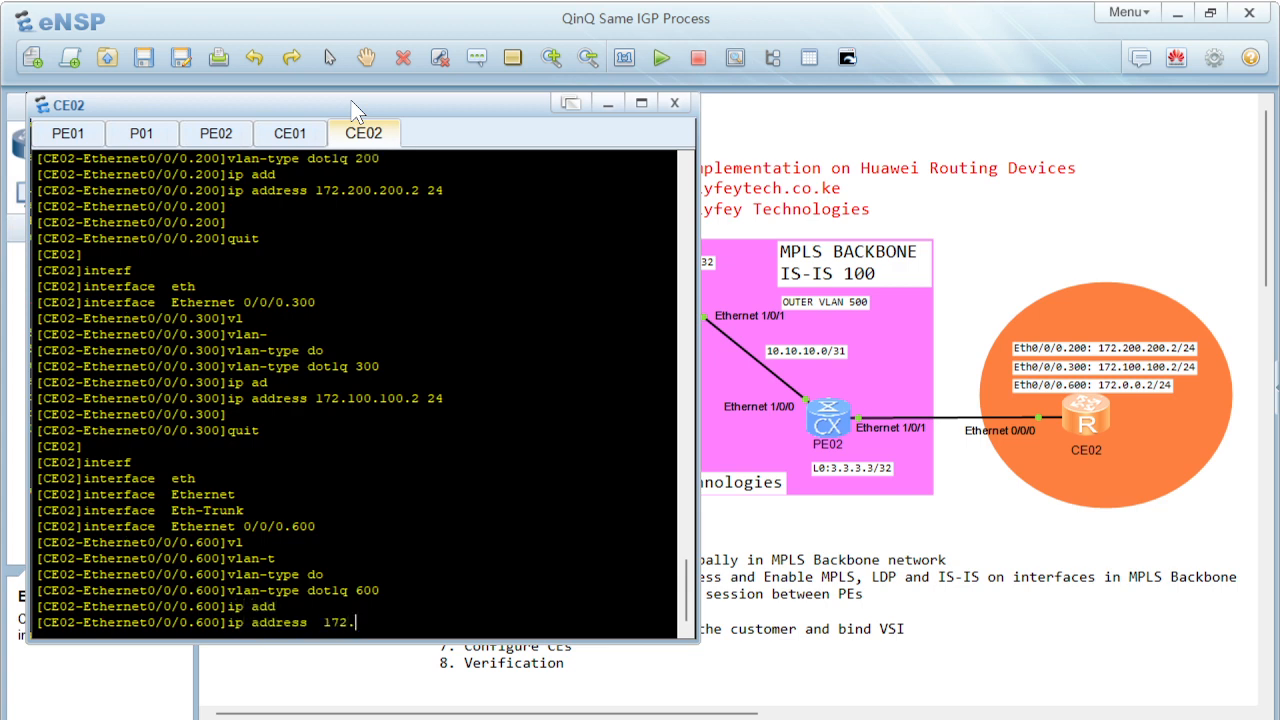
{"action": "type", "text": "0.0.2 24"}
{"action": "key", "text": "Return"}
{"action": "key", "text": "Return"}
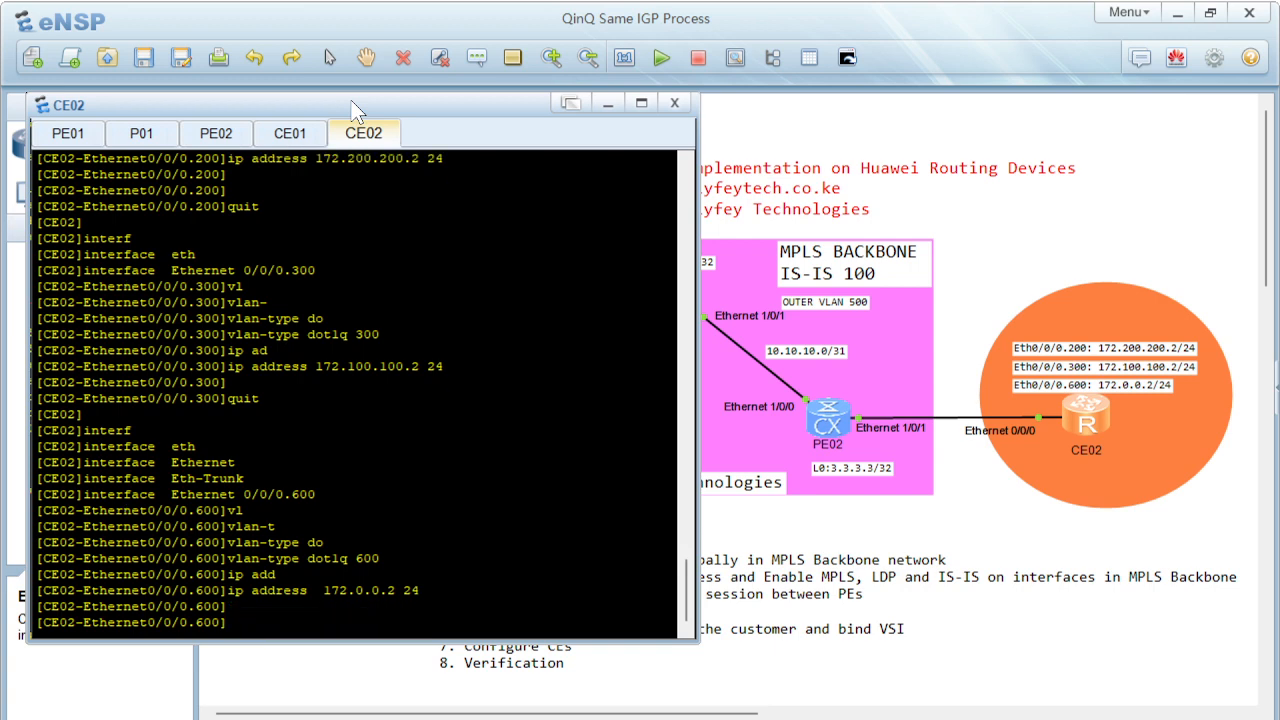
Check CE02's three subinterfaces in the brief IP interface summary and switch to CE01's console
{"action": "type", "text": "displ"}
{"action": "key", "text": "Tab"}
{"action": "type", "text": "i"}
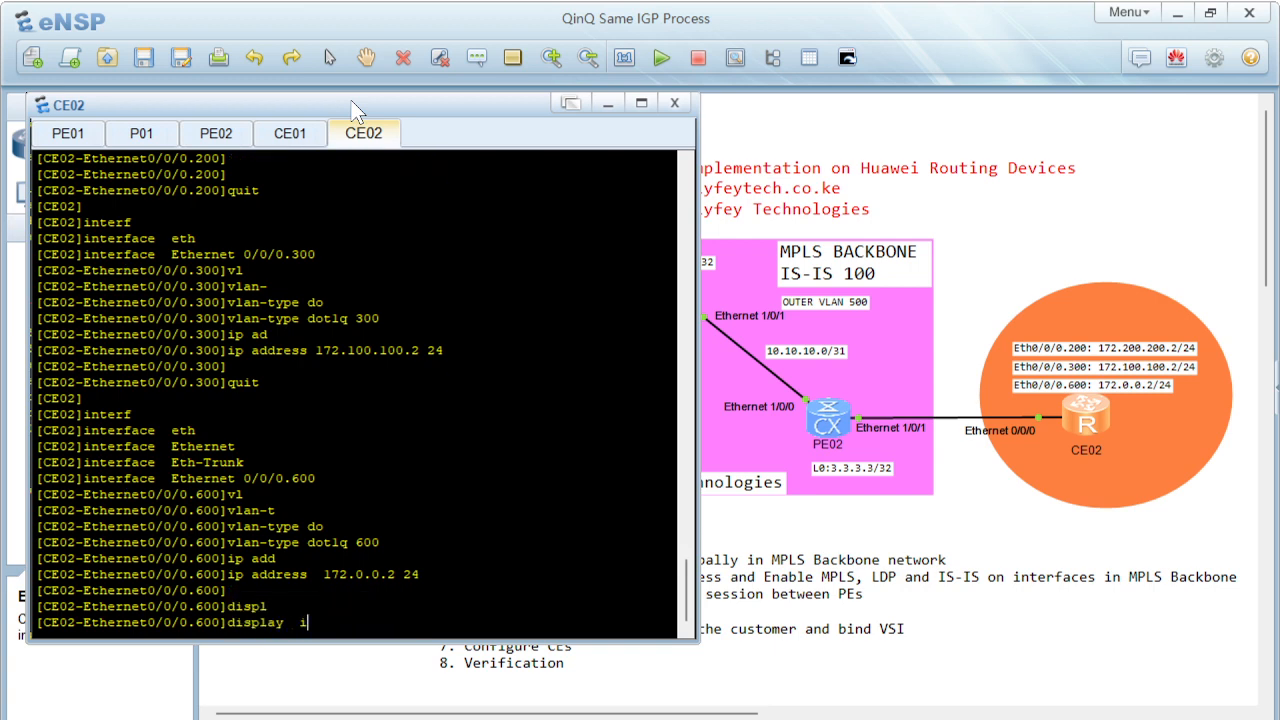
{"action": "type", "text": "p interf"}
{"action": "key", "text": "Tab"}
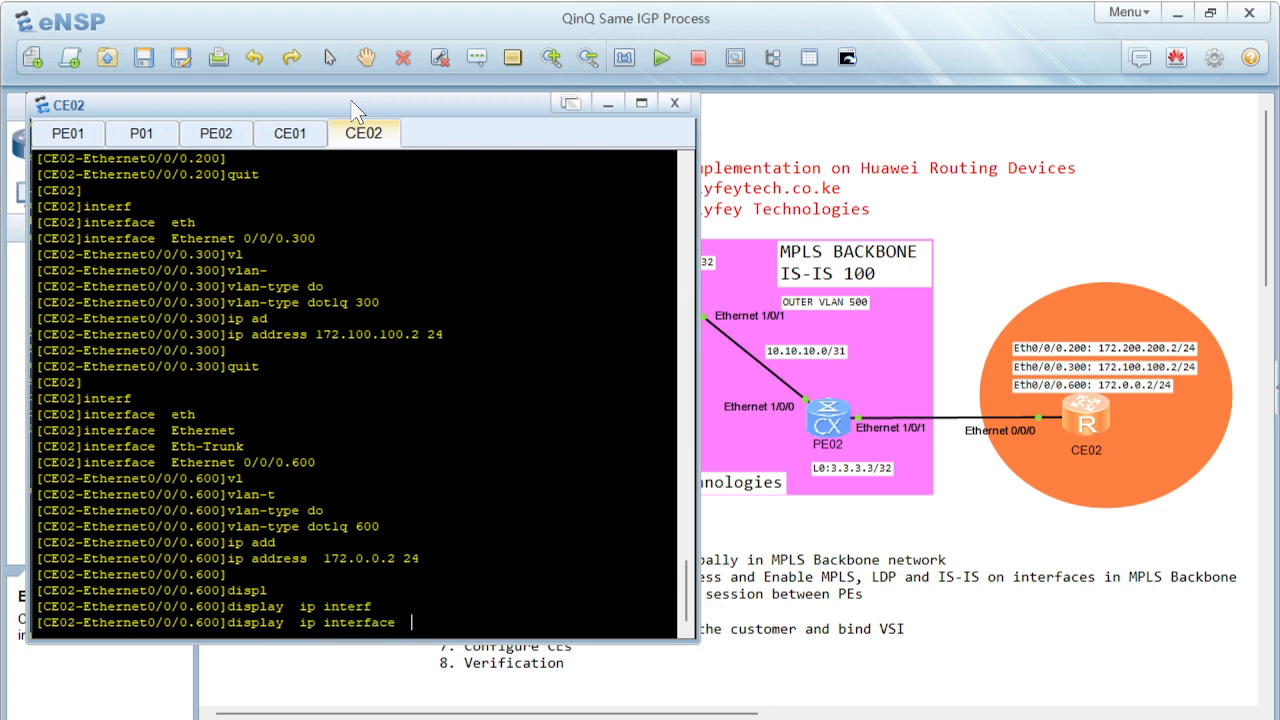
{"action": "type", "text": "b"}
{"action": "key", "text": "Tab"}
{"action": "key", "text": "Return"}
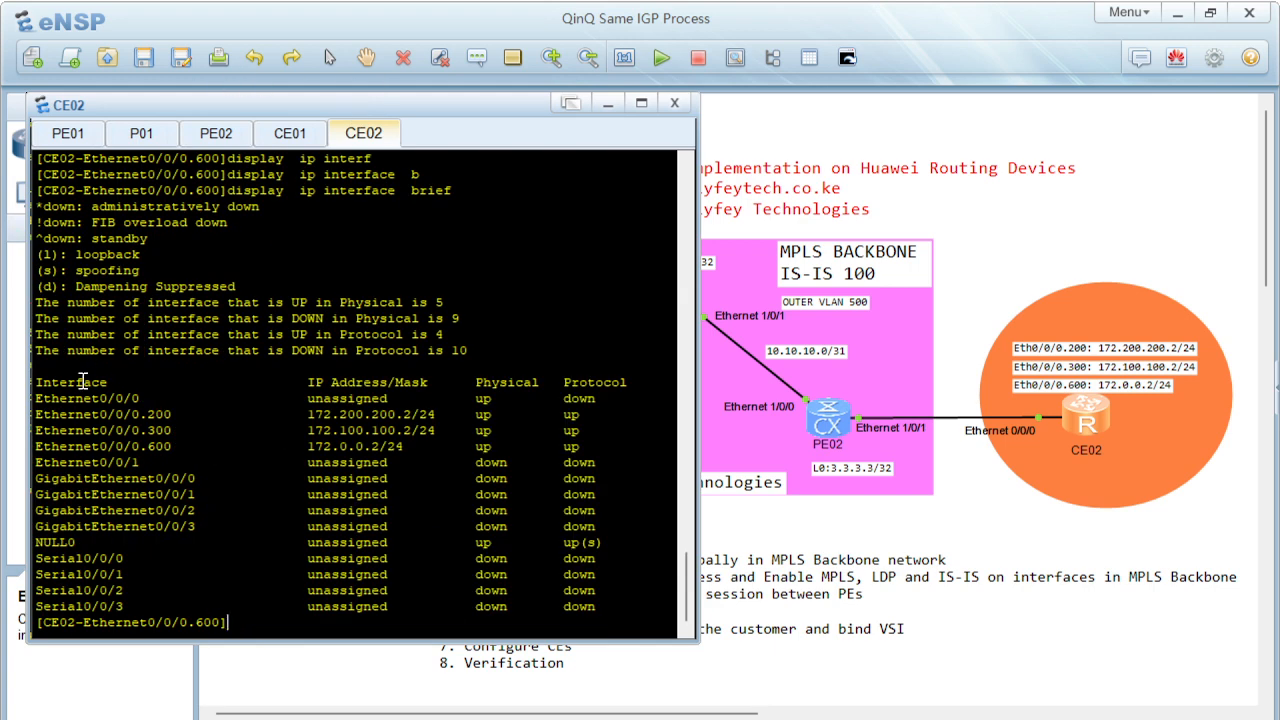
{"action": "left_click_drag", "start_coordinate": [48, 414], "coordinate": [576, 452]}
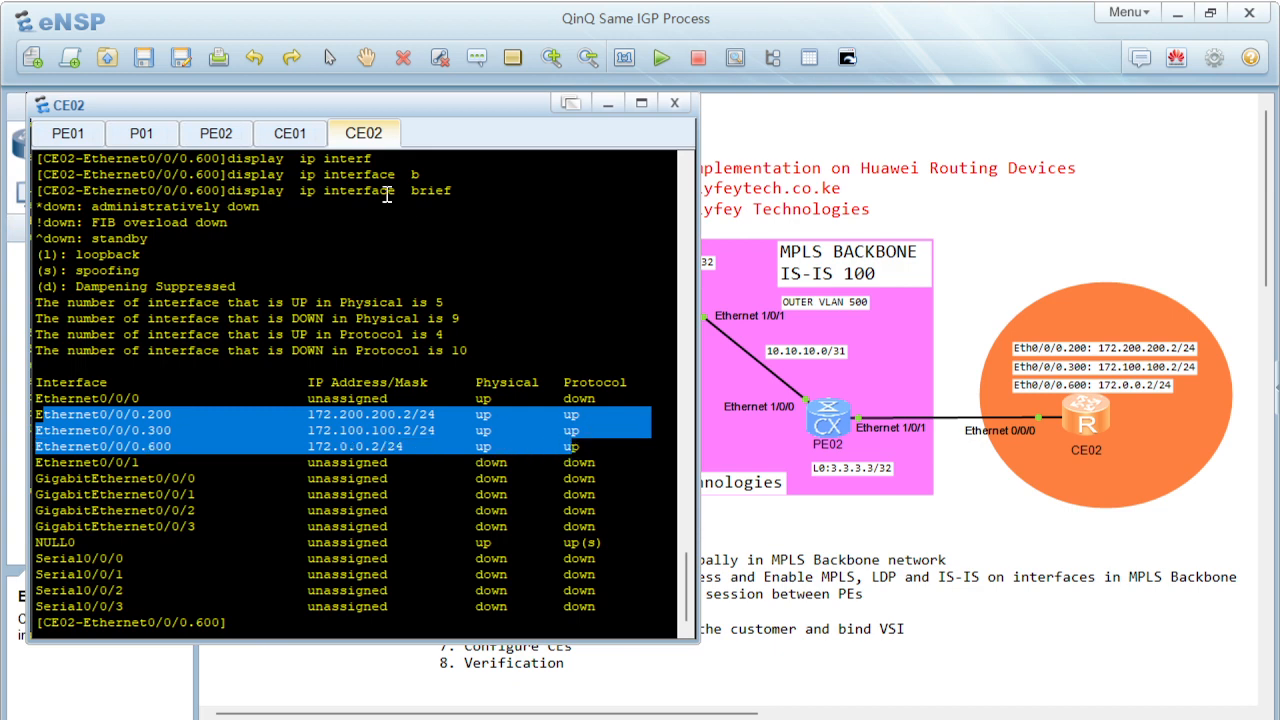
{"action": "left_click", "coordinate": [300, 140]}
{"action": "type", "text": "displ"}
{"action": "key", "text": "Tab"}
{"action": "type", "text": "i"}
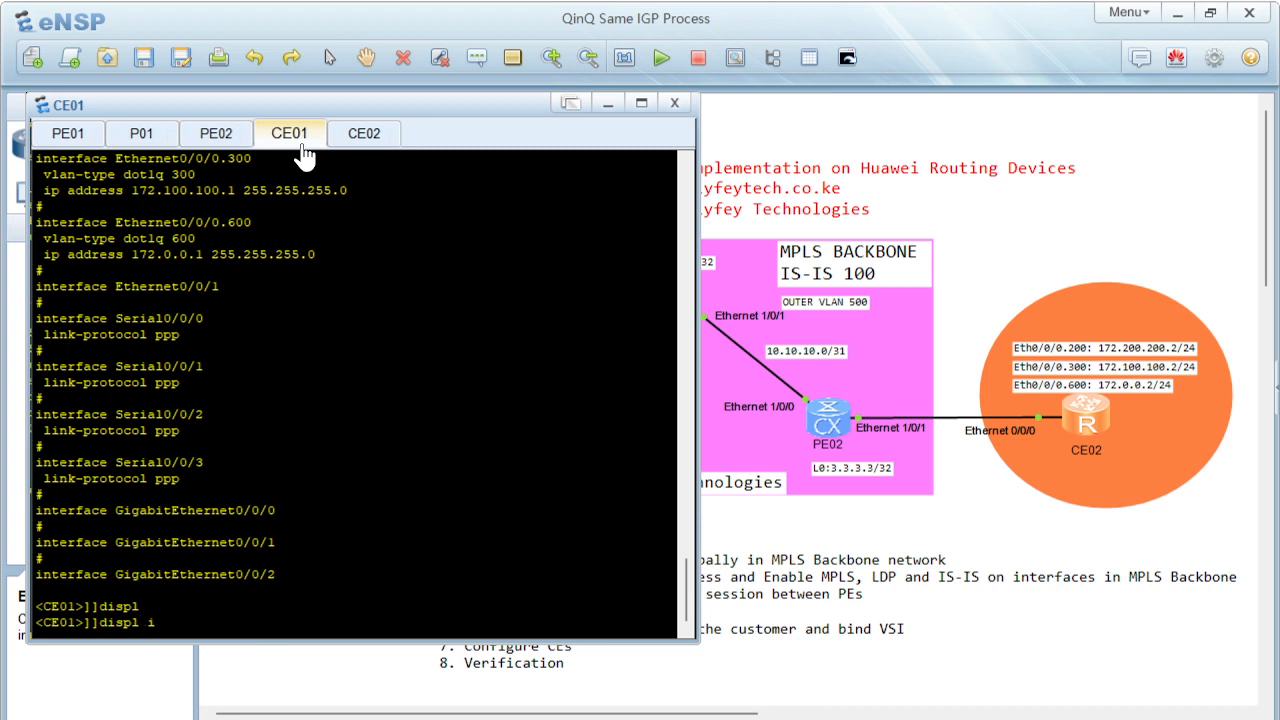
{"action": "key", "text": "Tab"}
{"action": "key", "text": "BackSpace"}
{"action": "key", "text": "BackSpace"}
{"action": "key", "text": "BackSpace"}
{"action": "key", "text": "BackSpace"}
{"action": "key", "text": "BackSpace"}
{"action": "key", "text": "BackSpace"}
{"action": "key", "text": "BackSpace"}
{"action": "key", "text": "BackSpace"}
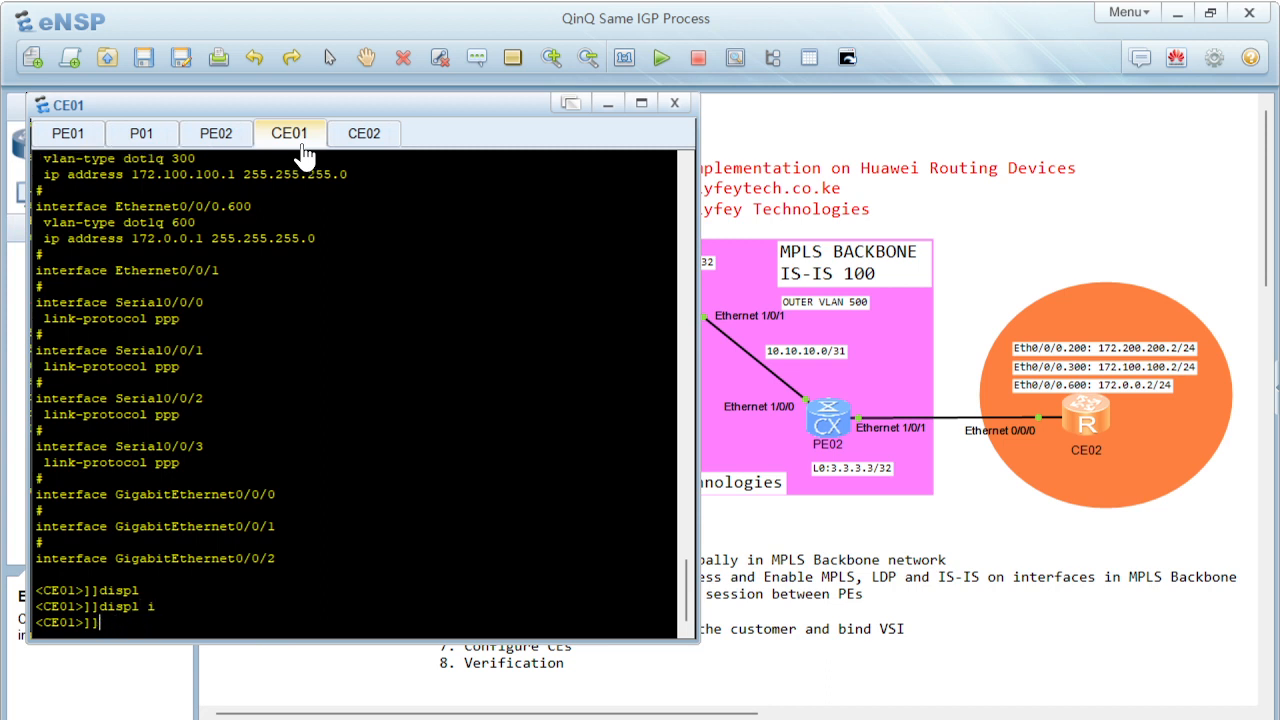
{"action": "type", "text": "doi"}
{"action": "key", "text": "BackSpace"}
{"action": "key", "text": "BackSpace"}
{"action": "key", "text": "BackSpace"}
Display the brief IP interface summary on CE01 and check the addresses and status of its three subinterfaces
{"action": "type", "text": "displ"}
{"action": "key", "text": "Tab"}
{"action": "type", "text": "ip "}
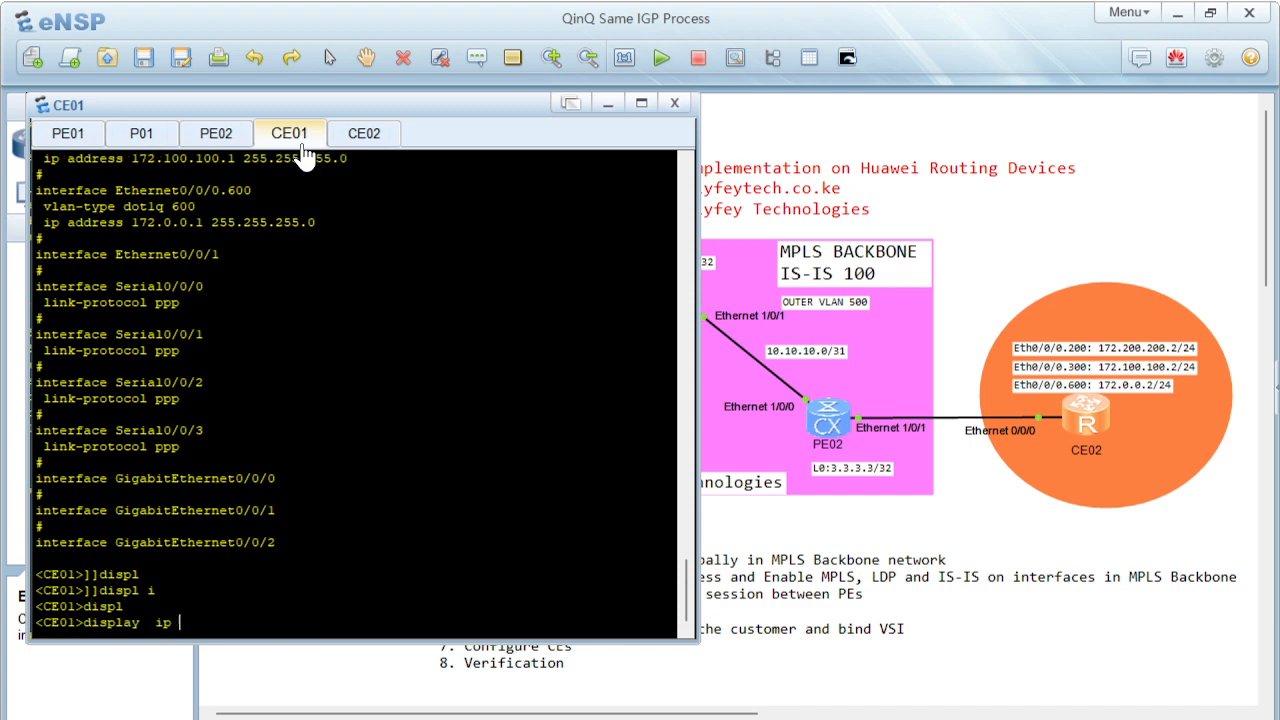
{"action": "type", "text": "interf"}
{"action": "key", "text": "Tab"}
{"action": "type", "text": "b"}
{"action": "key", "text": "Tab"}
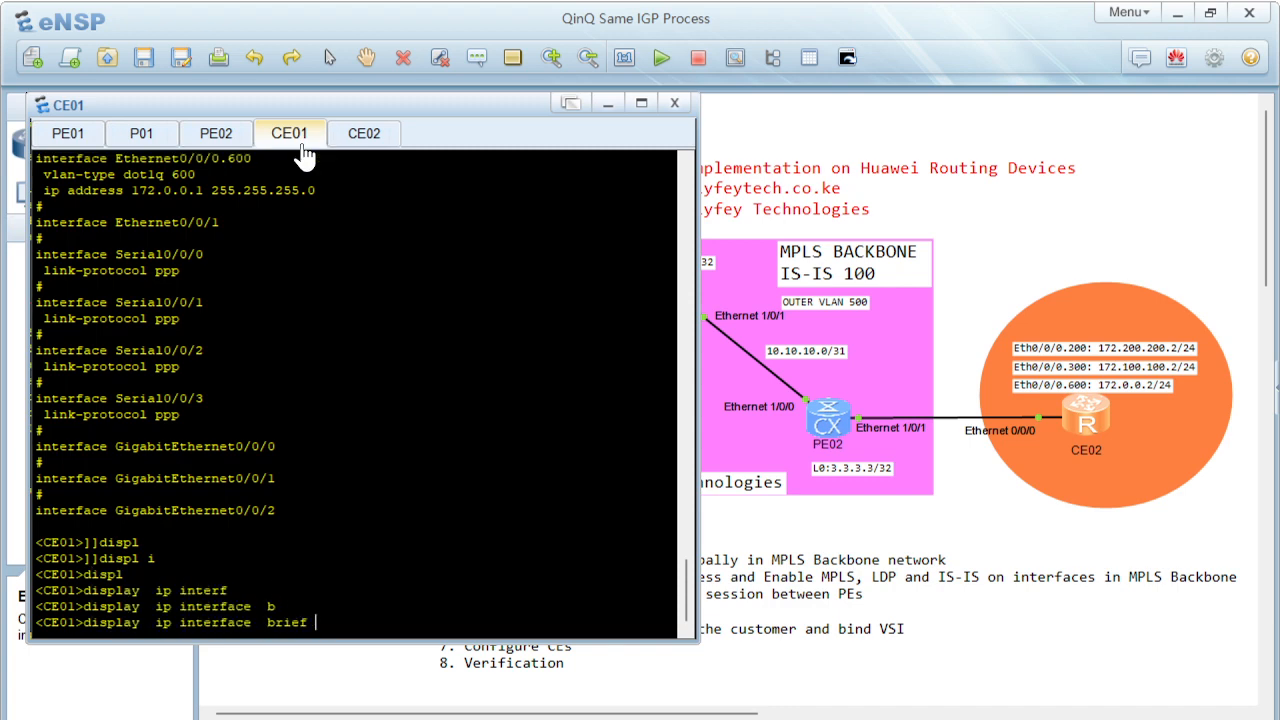
{"action": "key", "text": "Return"}
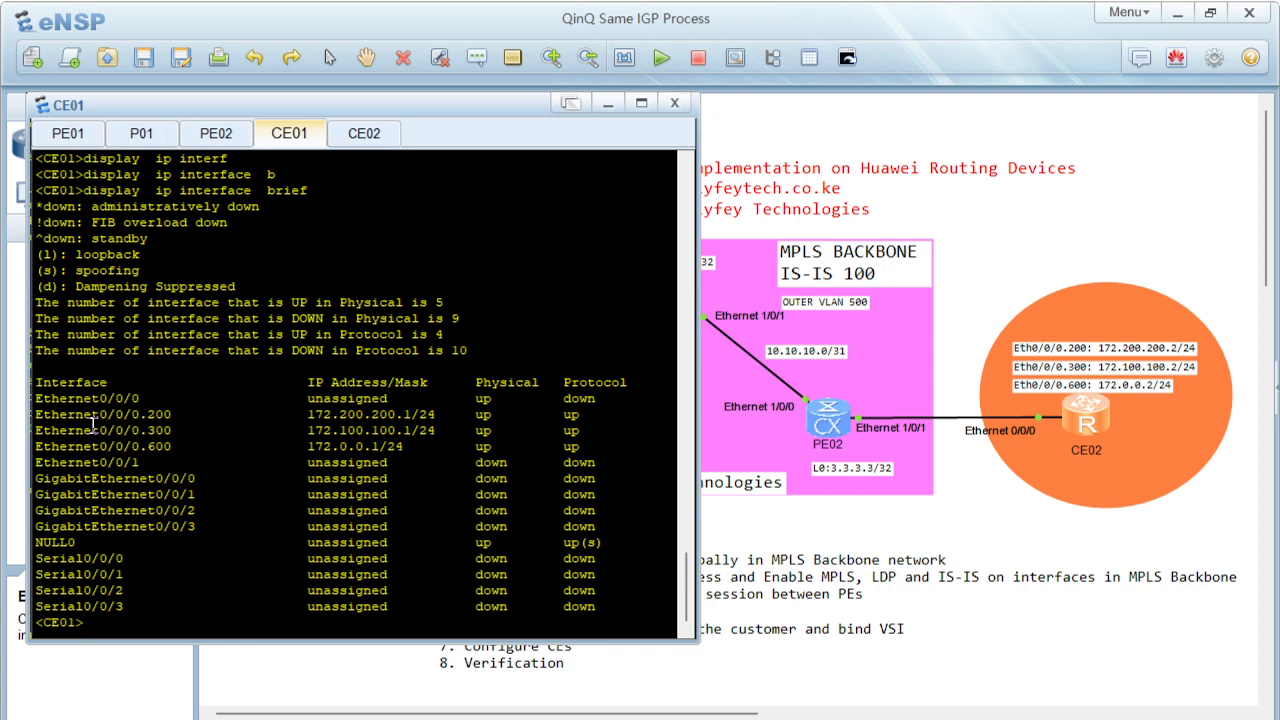
{"action": "left_click_drag", "start_coordinate": [92, 428], "coordinate": [602, 450]}
{"action": "left_click", "coordinate": [388, 397]}
Ping CE02's VLAN 200 subinterface address 172.200.200.2 from CE01
{"action": "key", "text": "Return"}
{"action": "key", "text": "Return"}
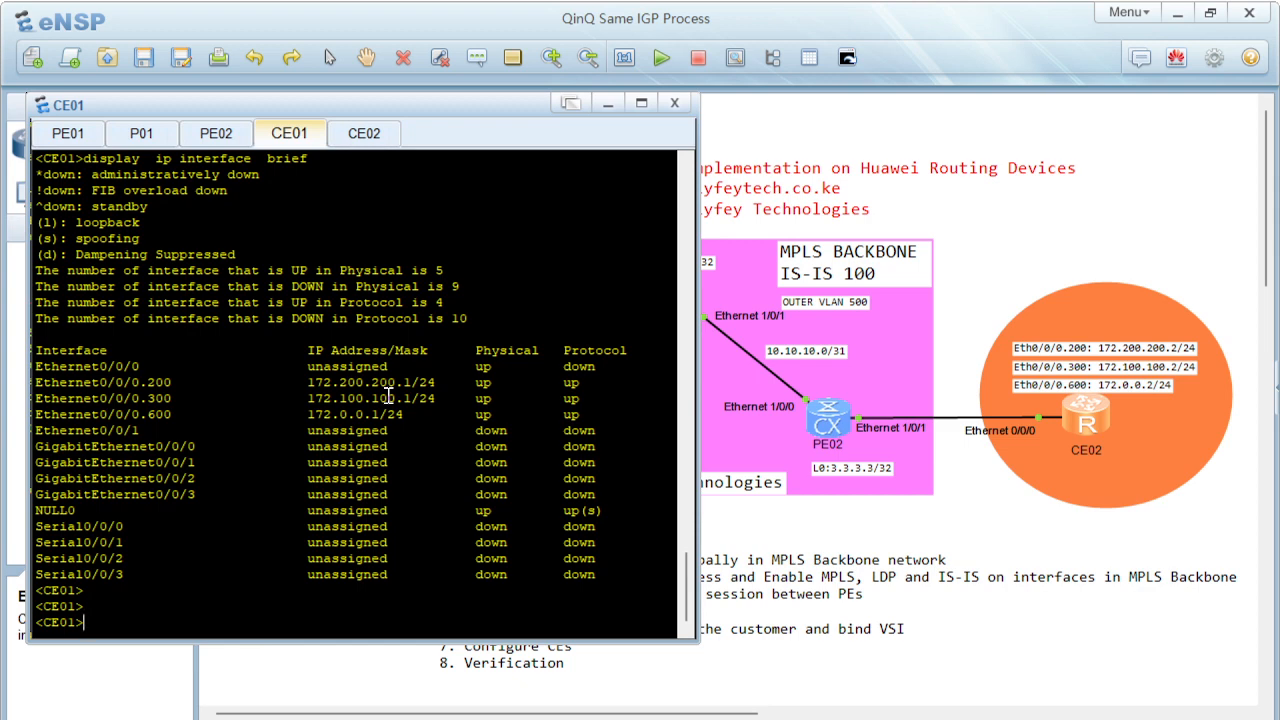
{"action": "key", "text": "Return"}
{"action": "key", "text": "Return"}
{"action": "type", "text": "ping"}
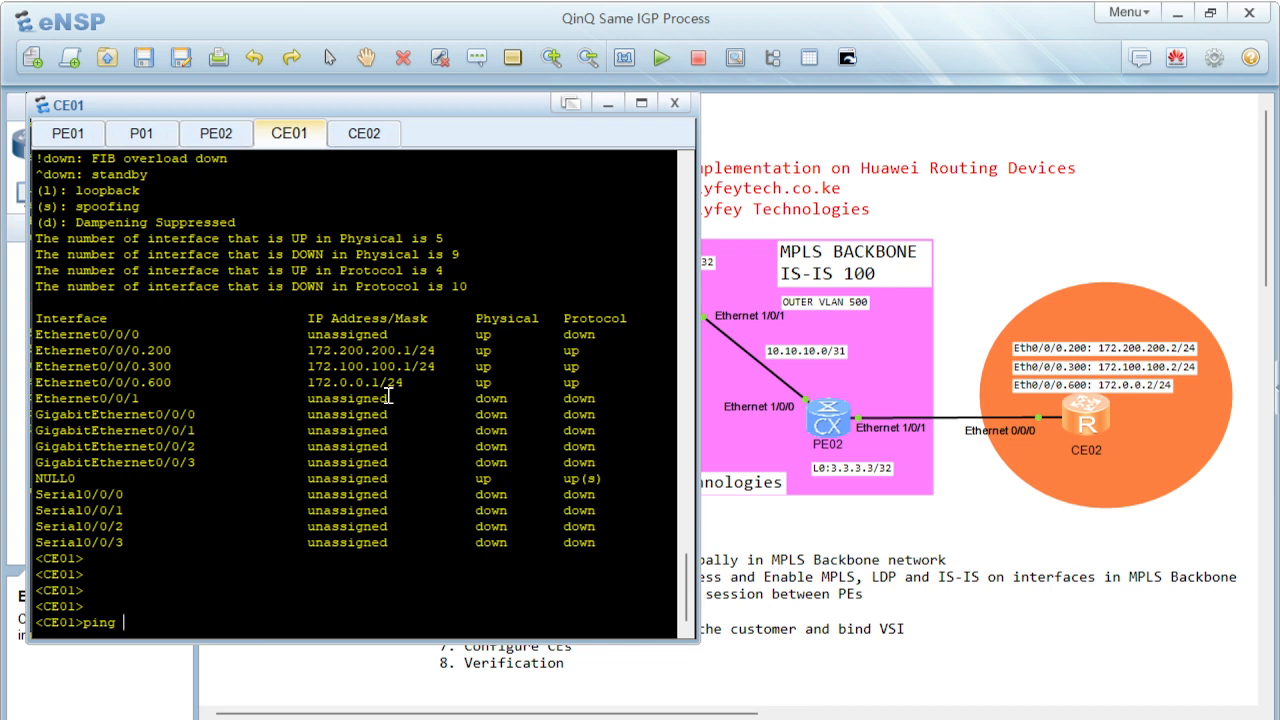
{"action": "type", "text": "172.200.200.2"}
{"action": "key", "text": "Return"}
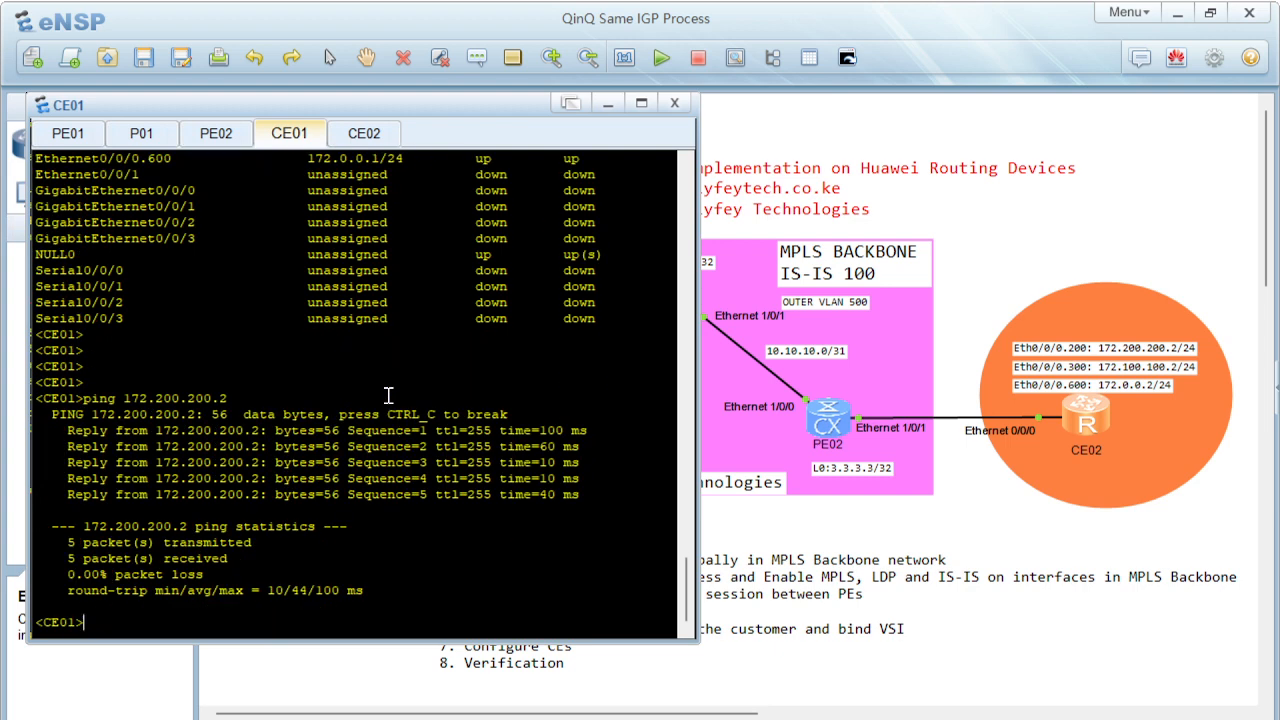
Ping CE02's VLAN 300 subinterface address 172.100.100.2 from CE01
{"action": "key", "text": "Up"}
{"action": "key", "text": "BackSpace"}
{"action": "key", "text": "BackSpace"}
{"action": "key", "text": "BackSpace"}
{"action": "key", "text": "BackSpace"}
{"action": "key", "text": "BackSpace"}
{"action": "key", "text": "BackSpace"}
{"action": "key", "text": "BackSpace"}
{"action": "key", "text": "BackSpace"}
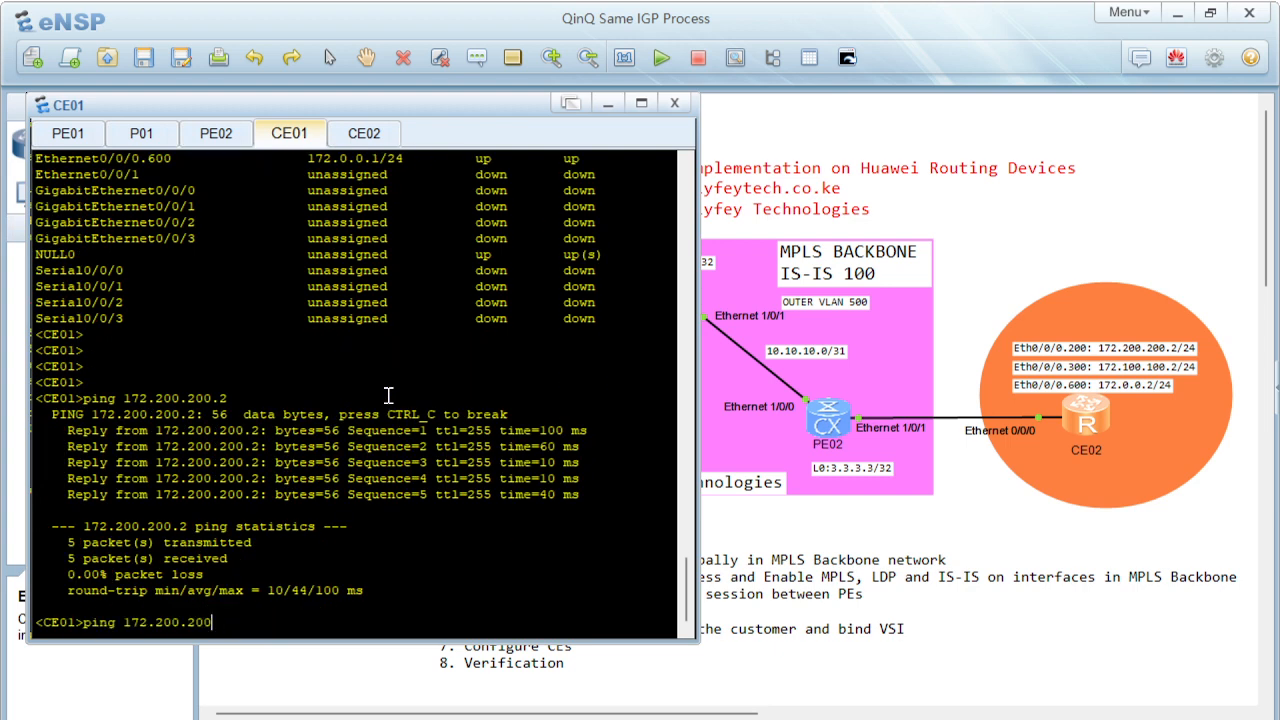
{"action": "key", "text": "BackSpace"}
{"action": "type", "text": "1000"}
{"action": "type", "text": ".100."}
{"action": "type", "text": "2"}
{"action": "key", "text": "Return"}
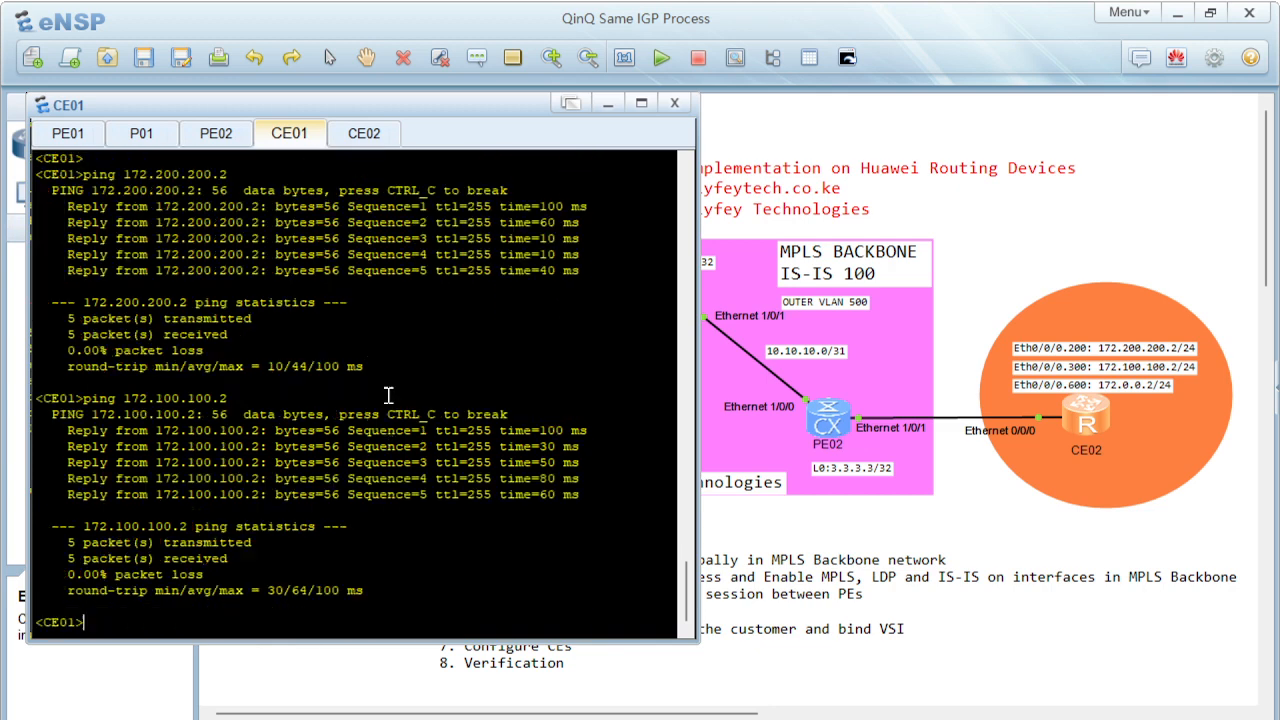
Ping CE02's VLAN 600 subinterface address 172.0.0.2 from CE01
{"action": "key", "text": "Return"}
{"action": "key", "text": "Return"}
{"action": "key", "text": "Return"}
{"action": "type", "text": "ping 172.0.0."}
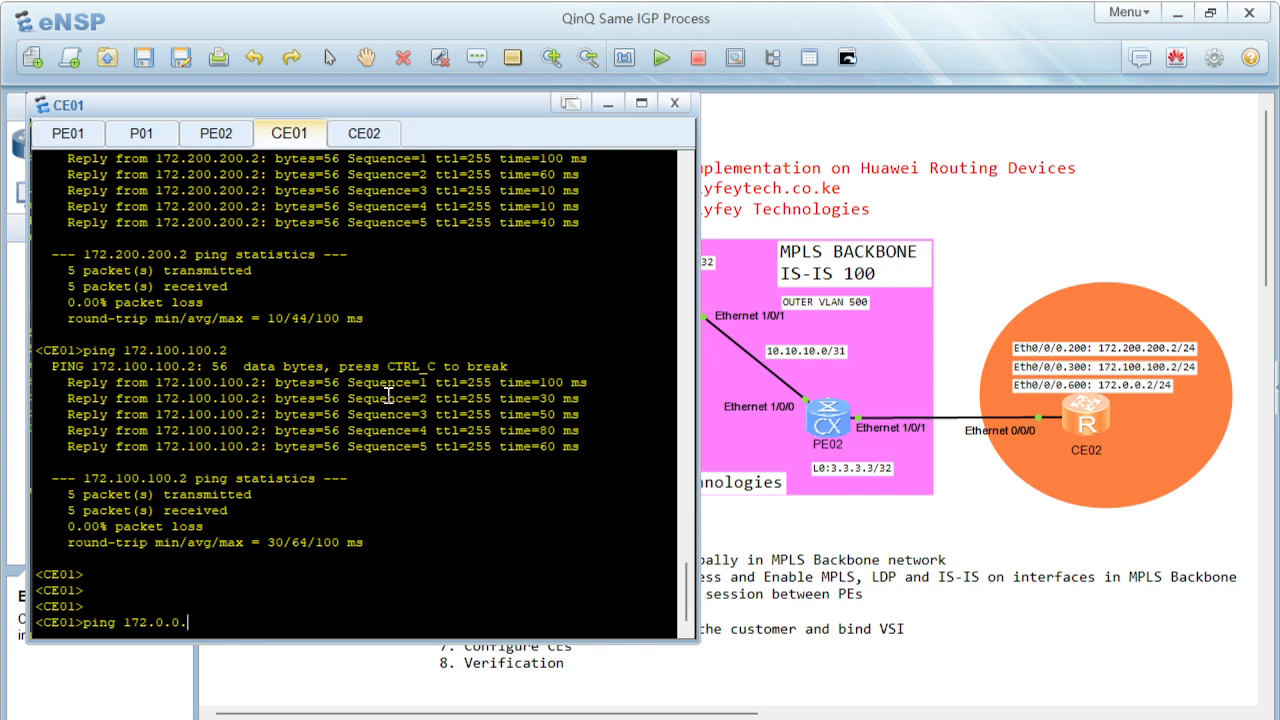
{"action": "type", "text": "2"}
{"action": "key", "text": "Return"}
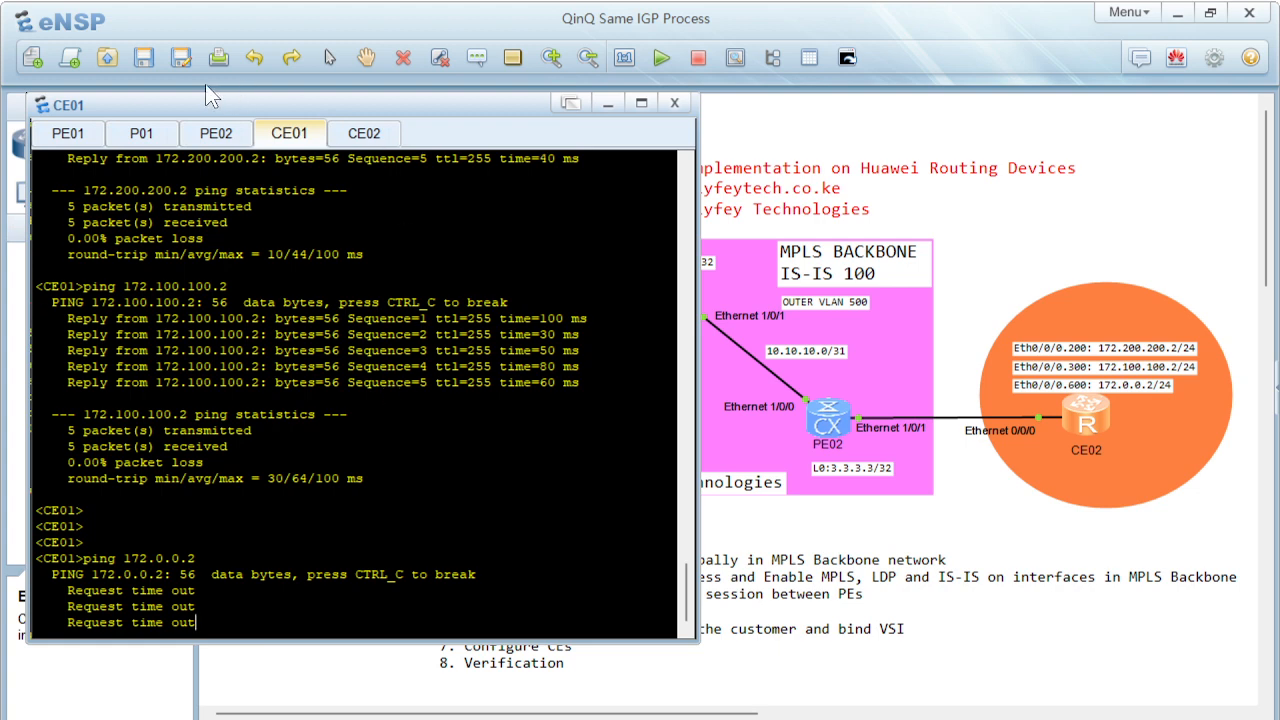
Display PE01's current configuration and page through it to the Ethernet1/0/1 subinterfaces
{"action": "left_click", "coordinate": [68, 140]}
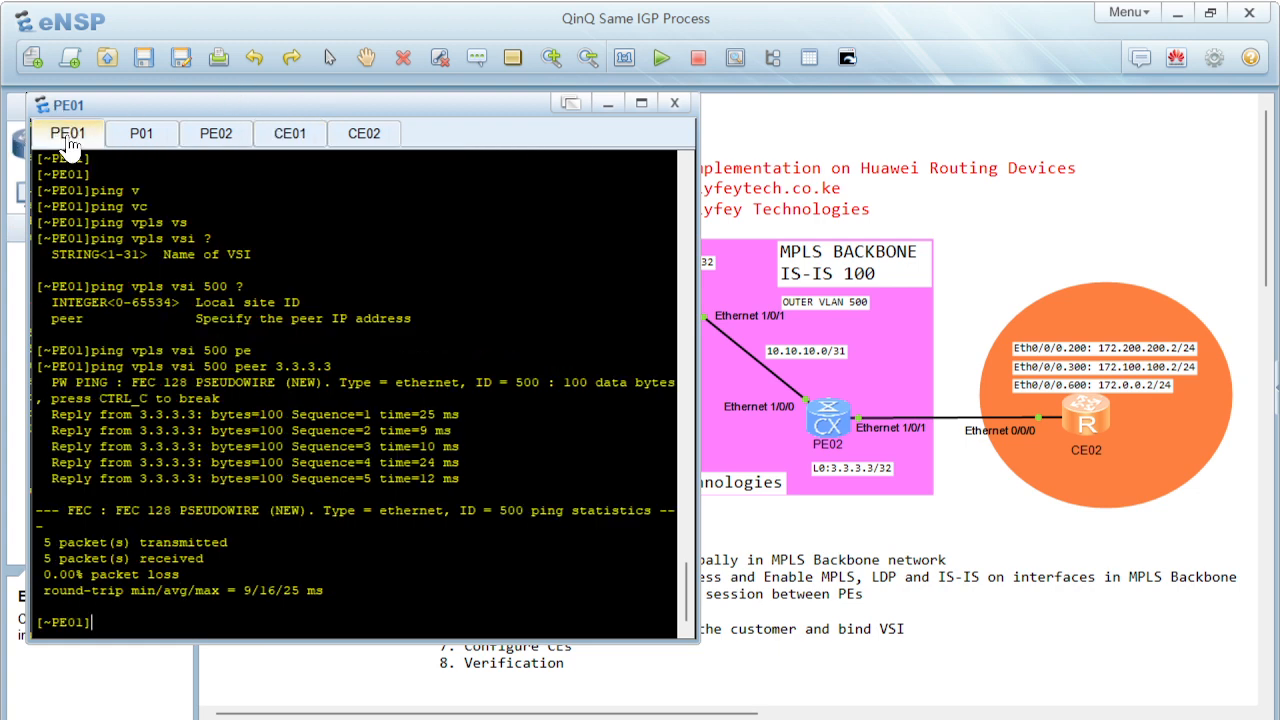
{"action": "key", "text": "Return"}
{"action": "type", "text": "display  cu"}
{"action": "key", "text": "Tab"}
{"action": "type", "text": "cur"}
{"action": "key", "text": "Tab"}
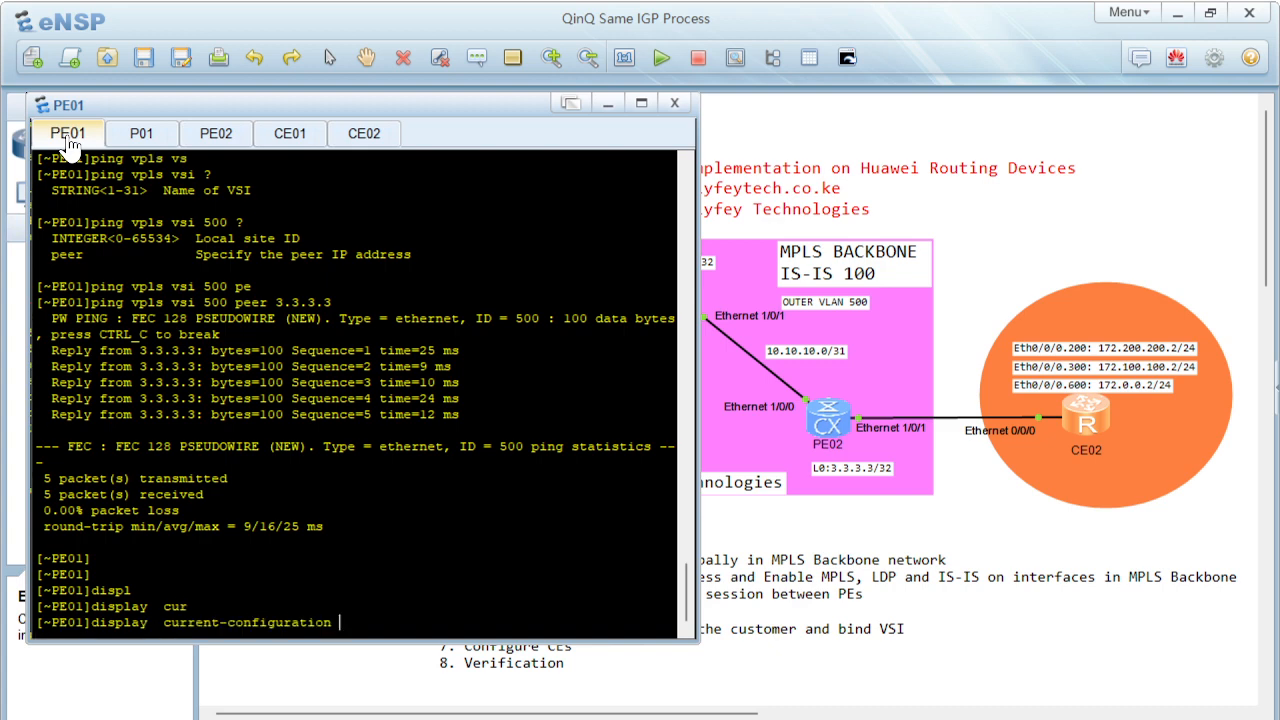
{"action": "key", "text": "Return"}
{"action": "key", "text": "space"}
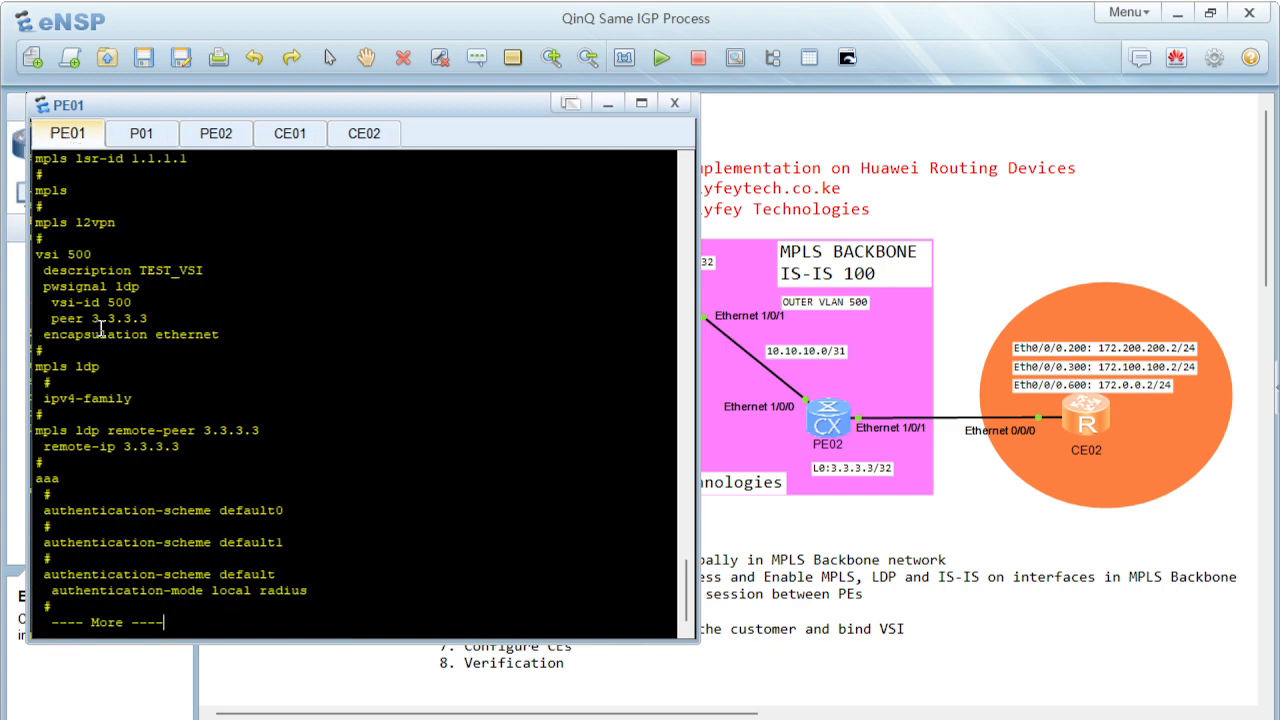
{"action": "key", "text": "space"}
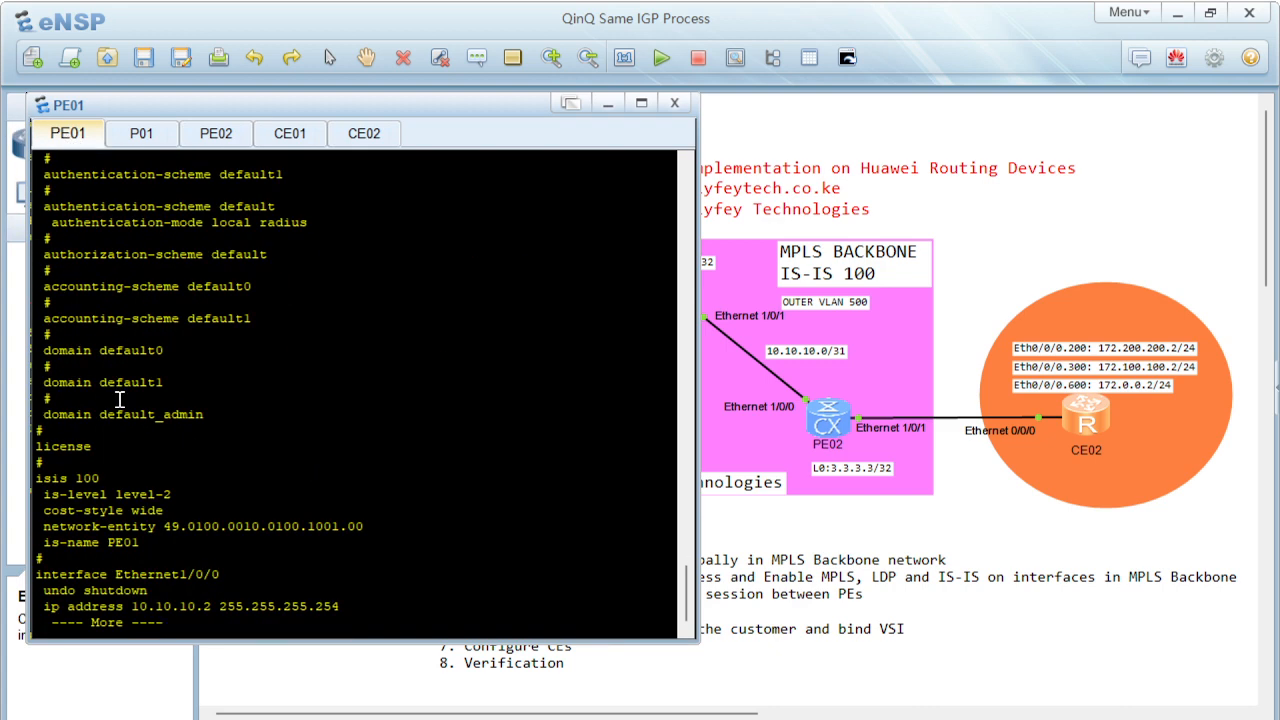
{"action": "key", "text": "space"}
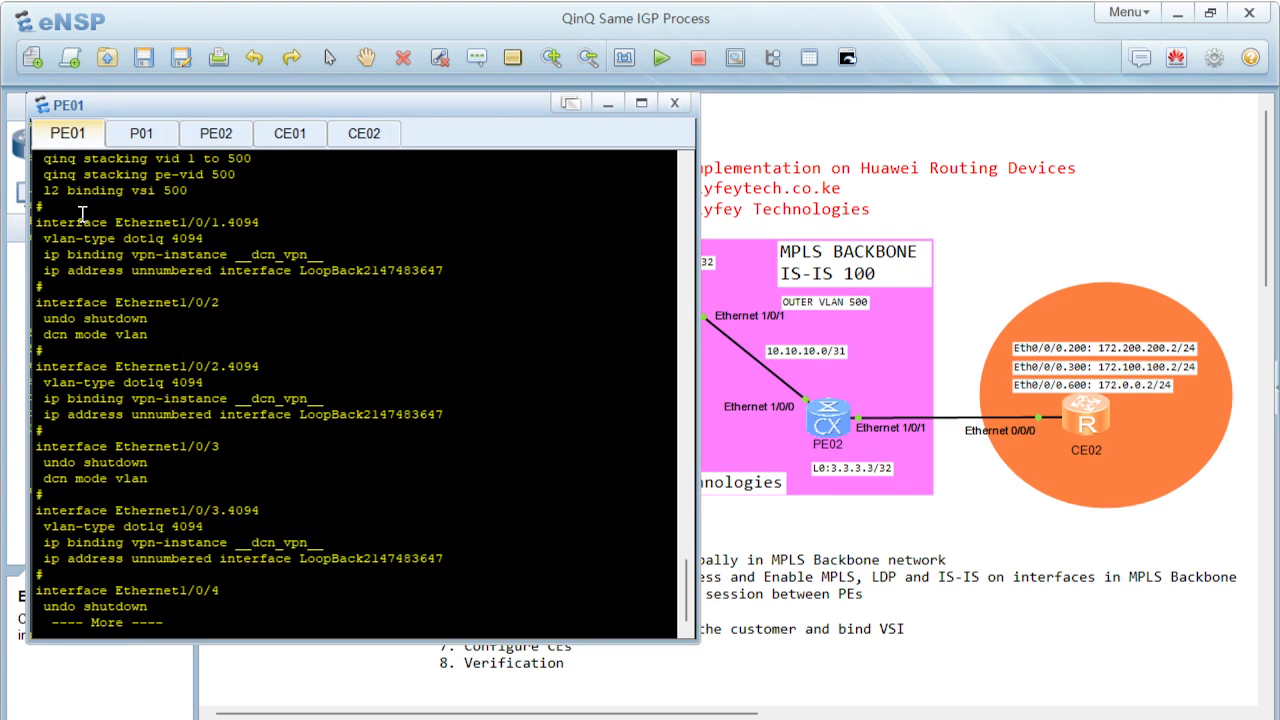
Examine the QinQ stacking VLAN range of PE01's subinterface Ethernet1/0/1.500 and exit the configuration listing
{"action": "scroll", "coordinate": [686, 578], "scroll_direction": "up", "scroll_amount": 3}
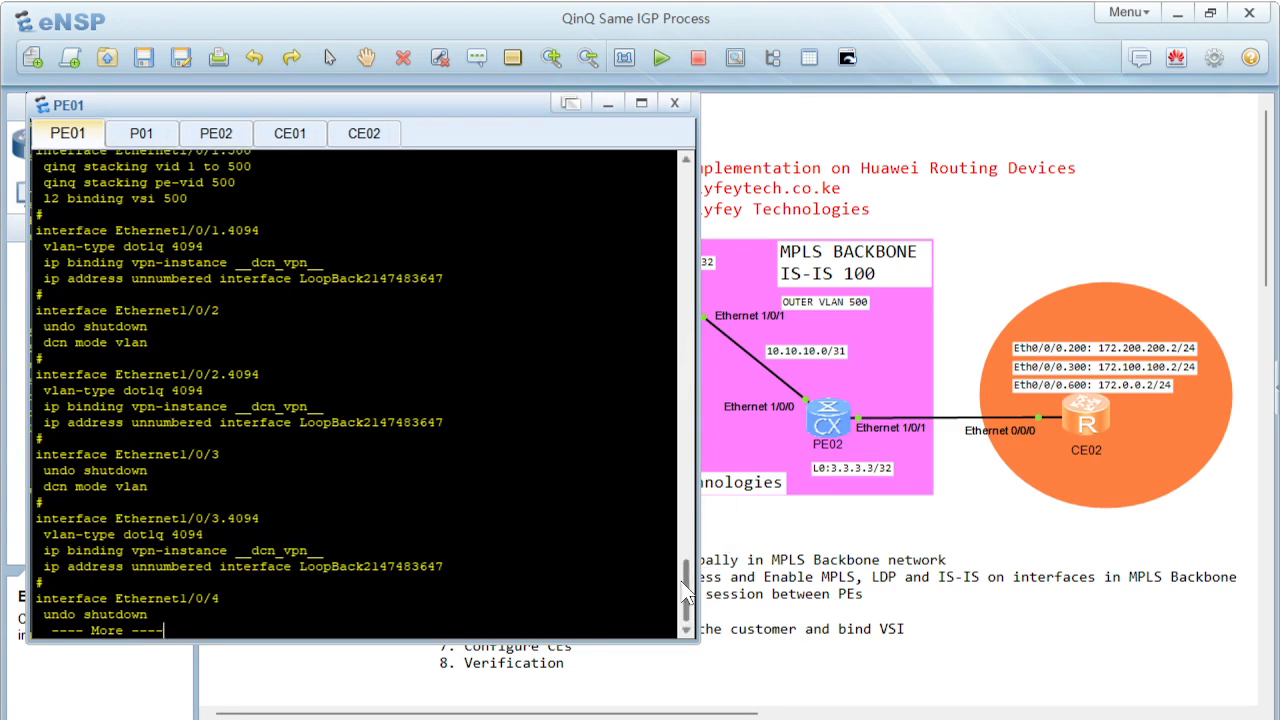
{"action": "scroll", "coordinate": [686, 578], "scroll_direction": "up", "scroll_amount": 1}
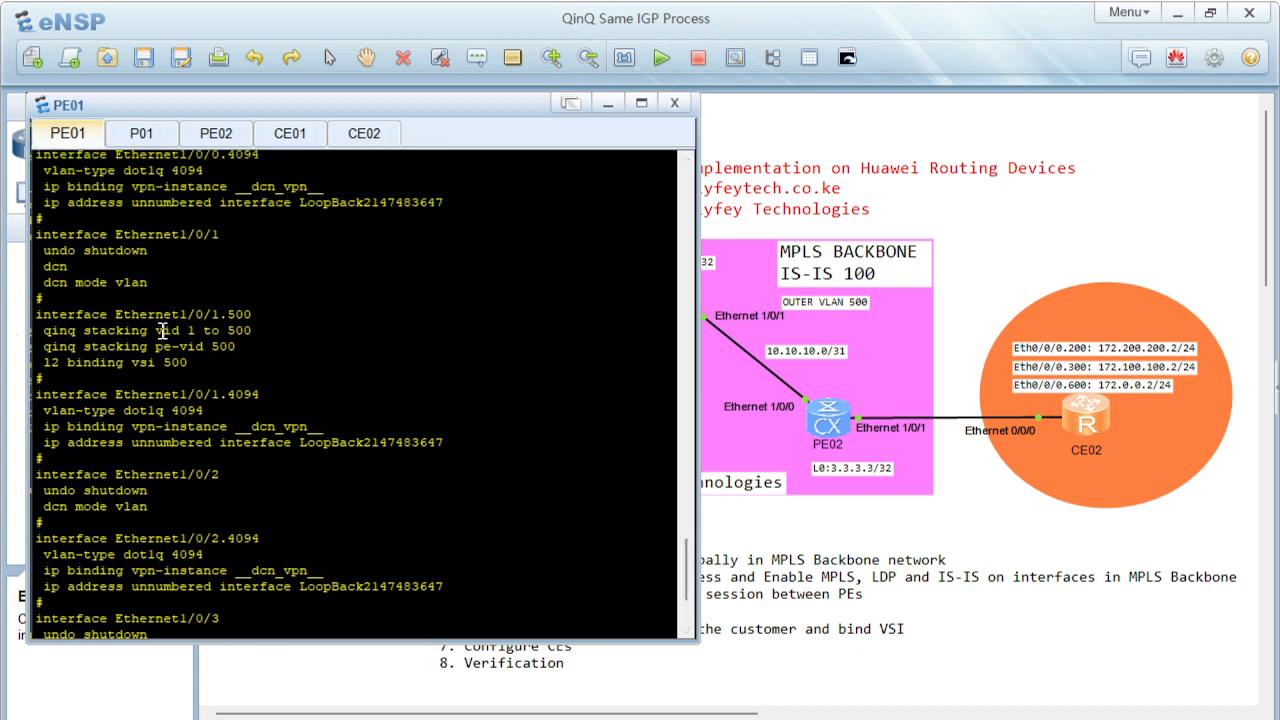
{"action": "left_click_drag", "start_coordinate": [163, 331], "coordinate": [253, 338]}
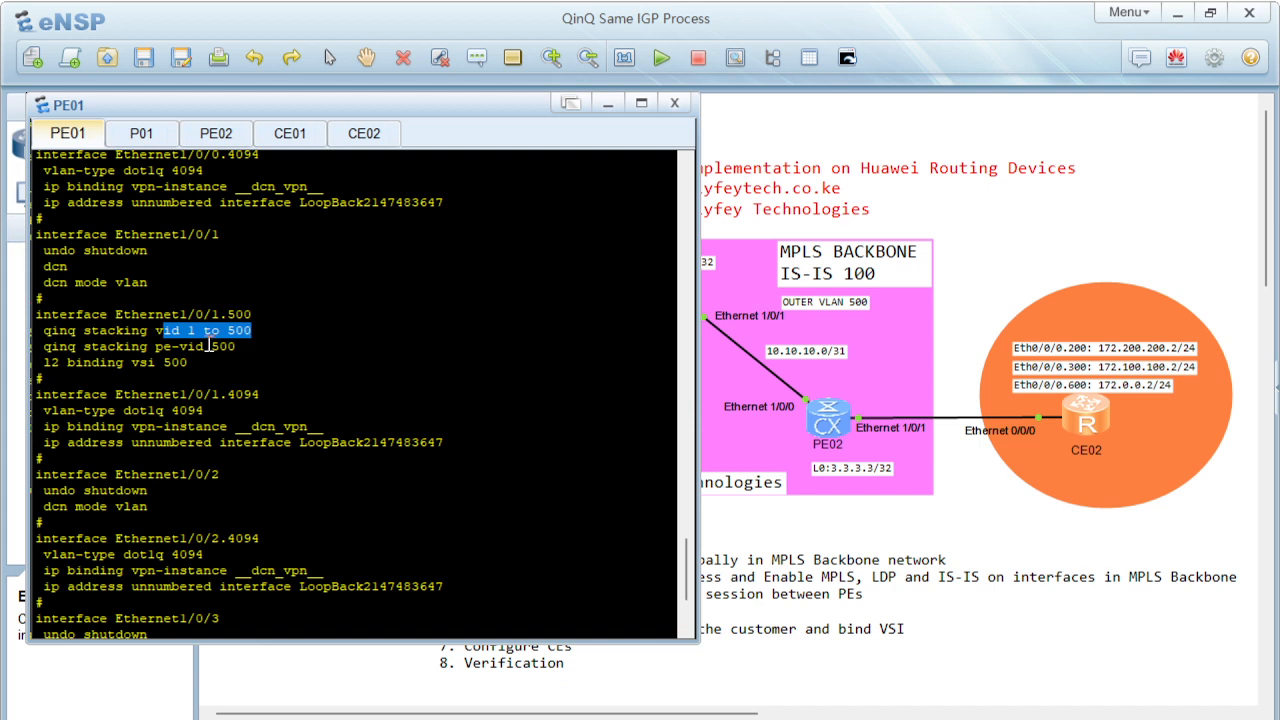
{"action": "scroll", "coordinate": [208, 372], "scroll_direction": "down", "scroll_amount": 4}
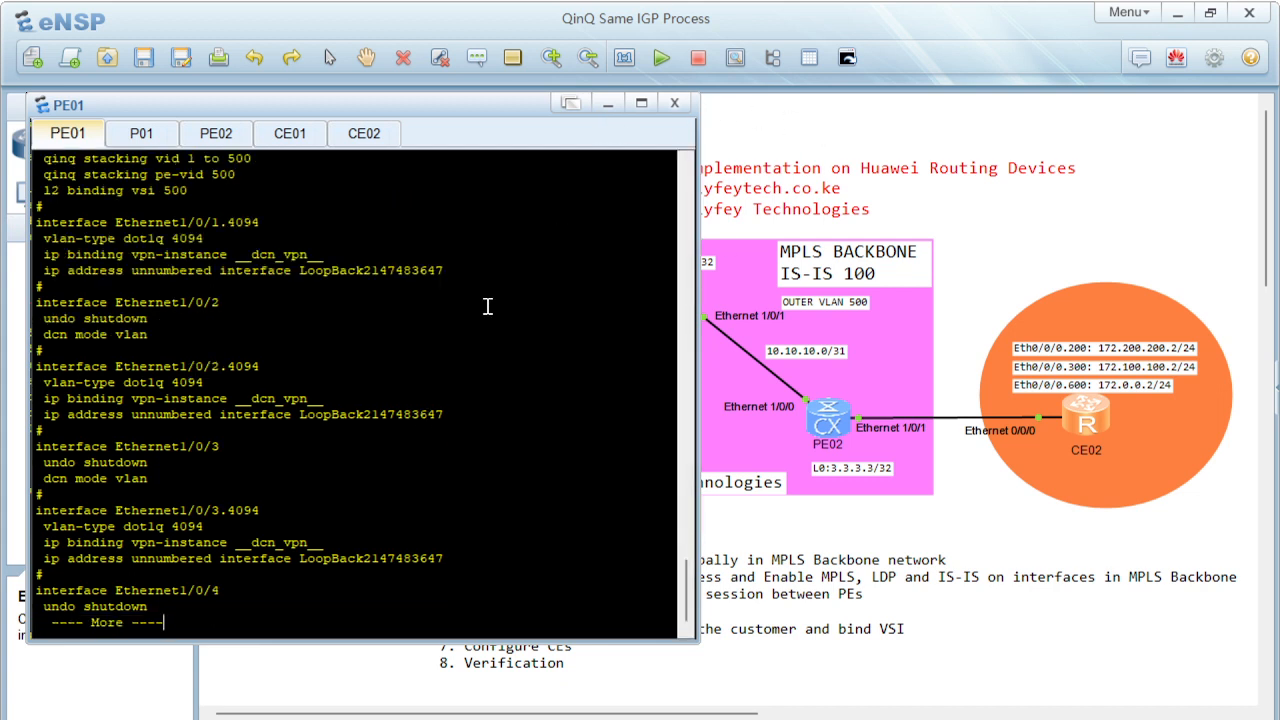
{"action": "key", "text": "ctrl+c"}
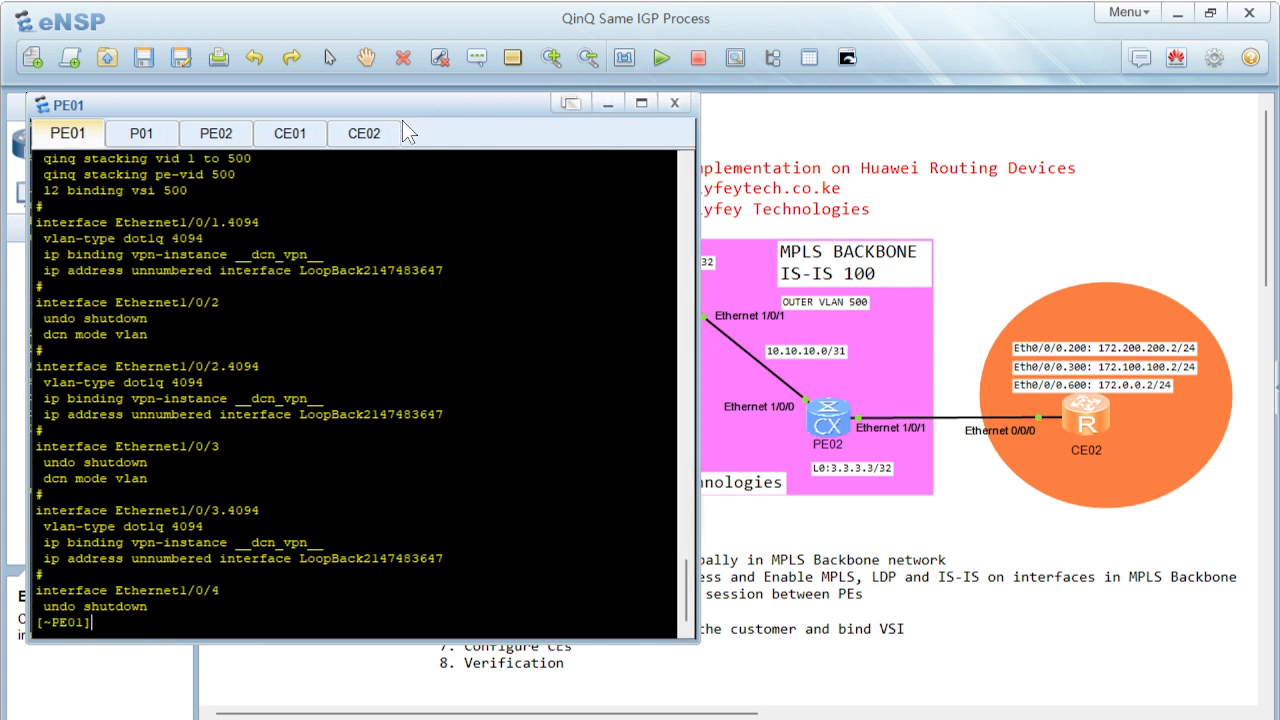
Review the results of the pings to CE02 in CE01's console
{"action": "left_click", "coordinate": [287, 136]}
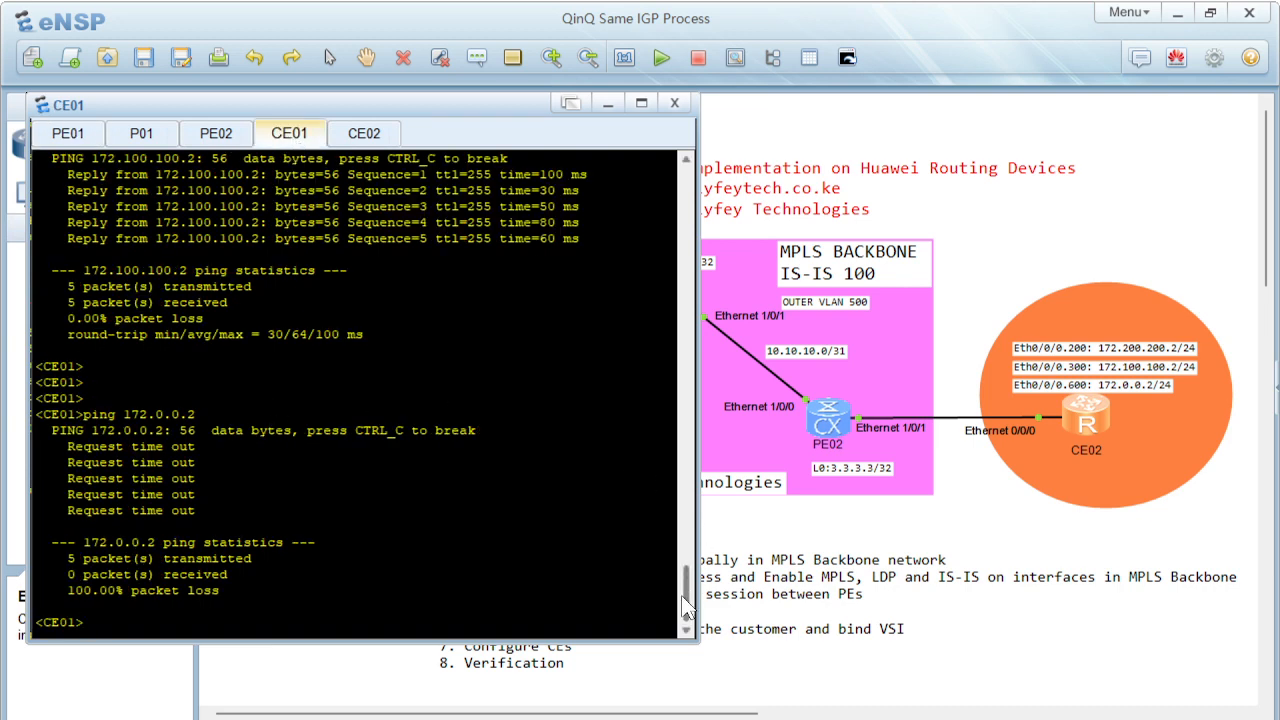
{"action": "scroll", "coordinate": [686, 607], "scroll_direction": "up", "scroll_amount": 1}
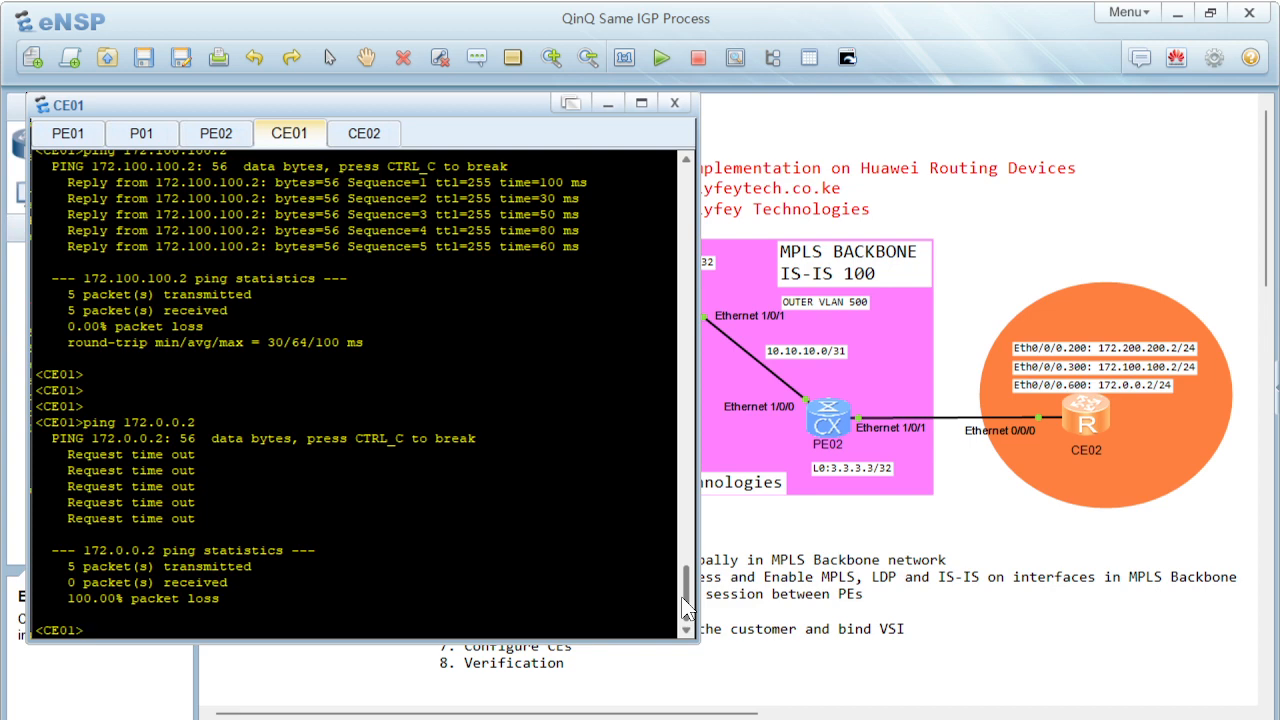
{"action": "scroll", "coordinate": [686, 607], "scroll_direction": "up", "scroll_amount": 5}
Return to the topology and start a data capture on PE01's Ethernet 1/0/1 end of the CE01 link
{"action": "left_click", "coordinate": [1136, 197]}
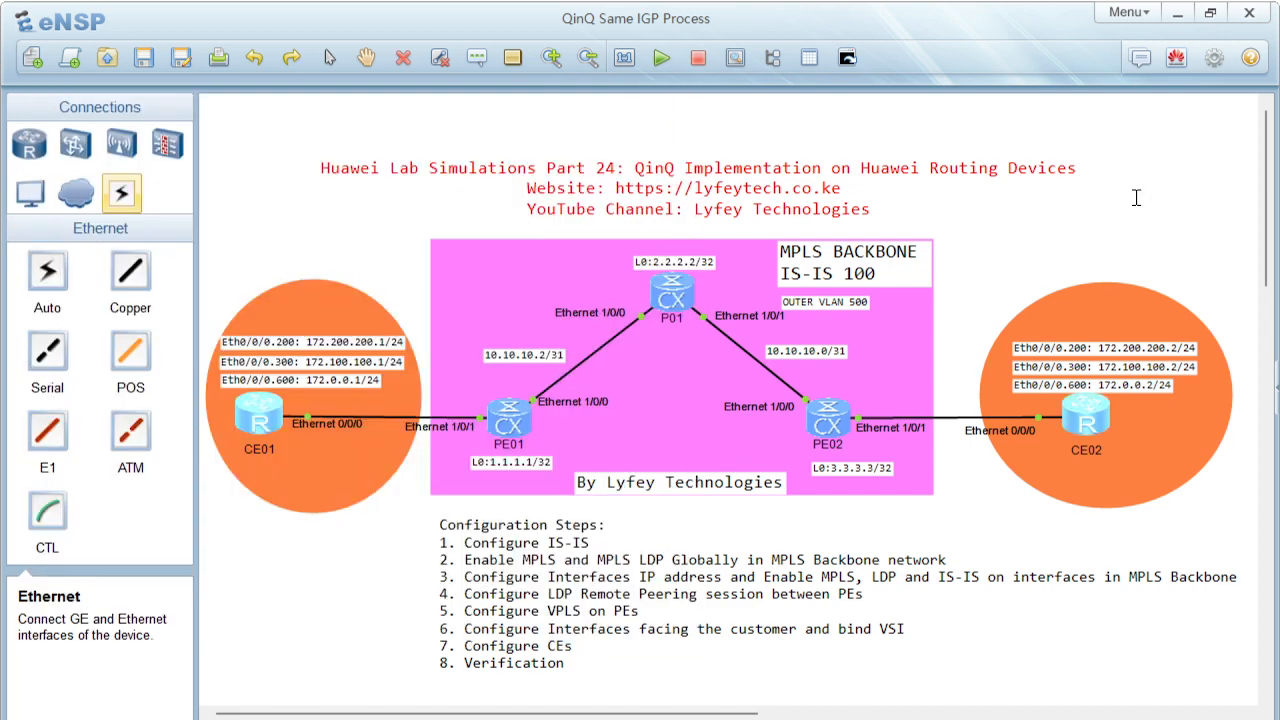
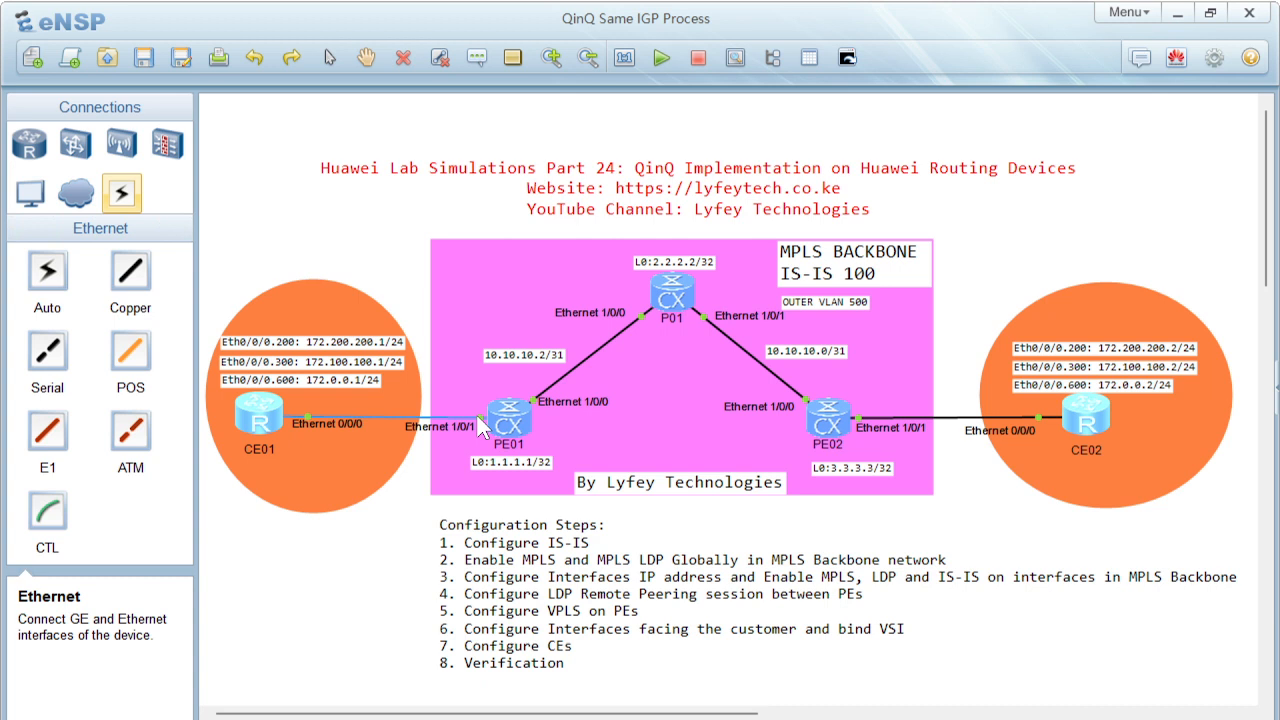
{"action": "right_click", "coordinate": [479, 424]}
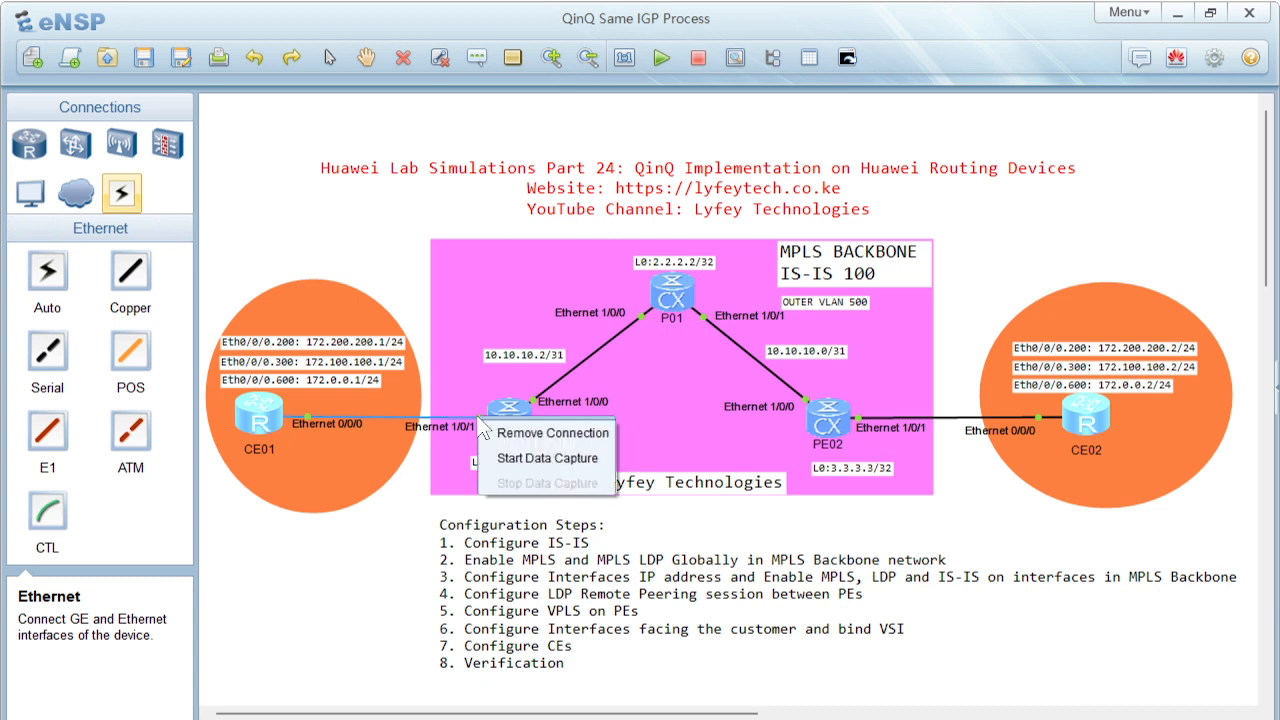
{"action": "left_click", "coordinate": [570, 459]}
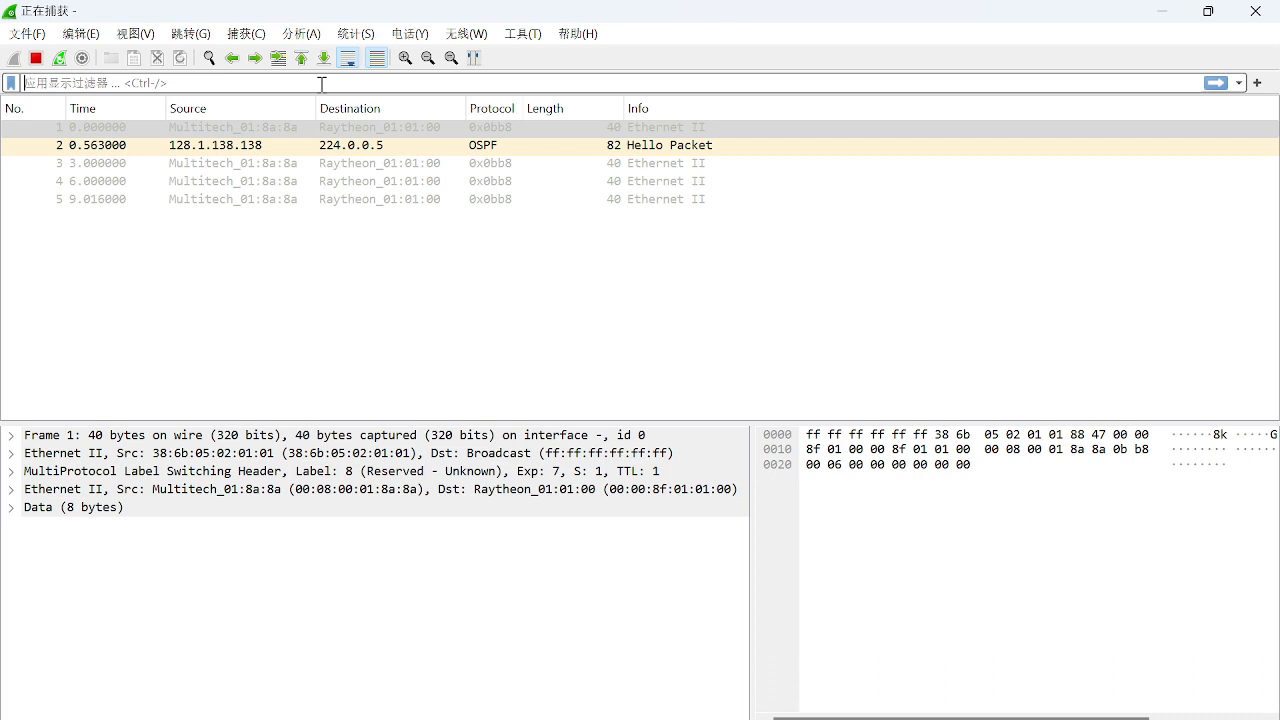
Apply the display filter icmp to the running packet capture
{"action": "type", "text": "icmp"}
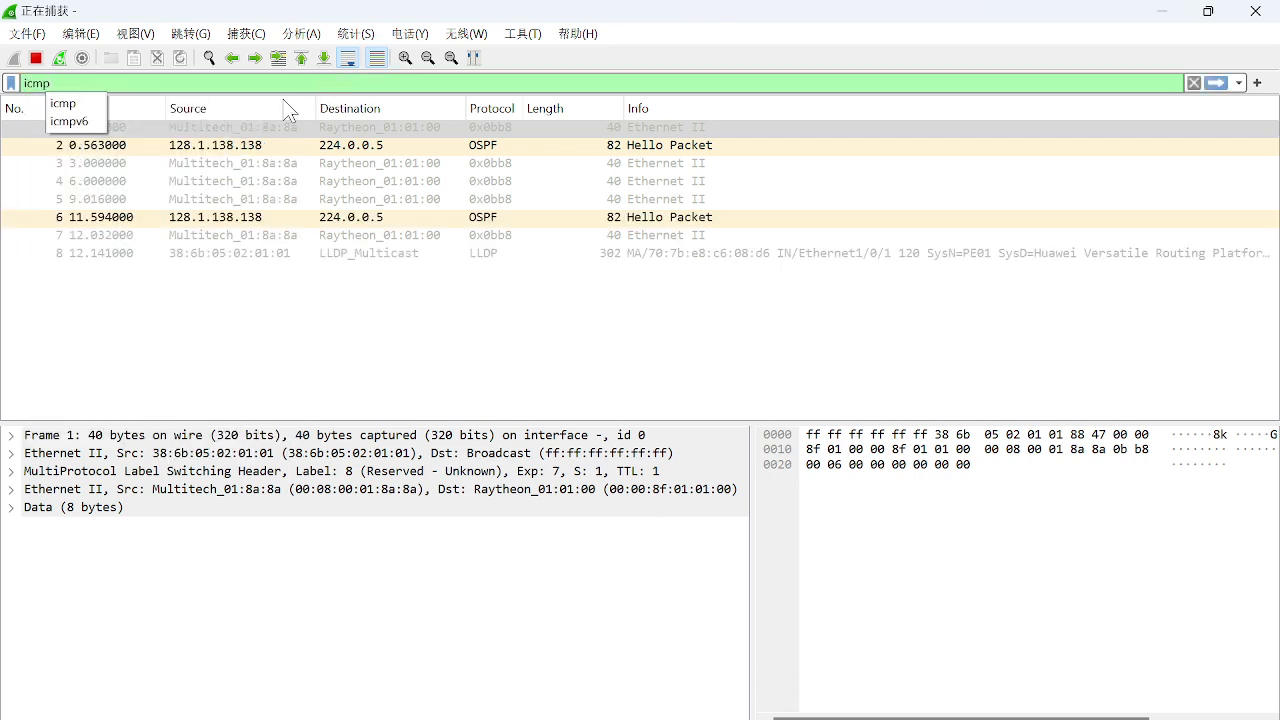
{"action": "left_click", "coordinate": [64, 103]}
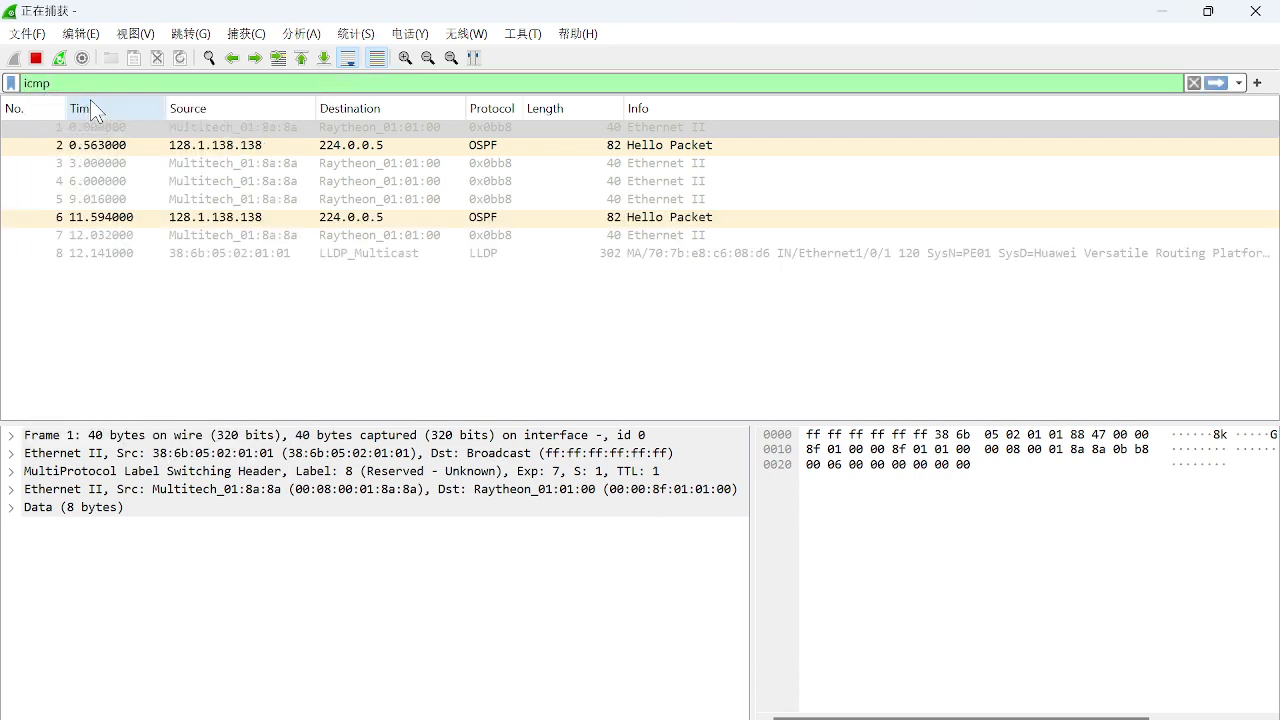
{"action": "left_click", "coordinate": [1219, 81]}
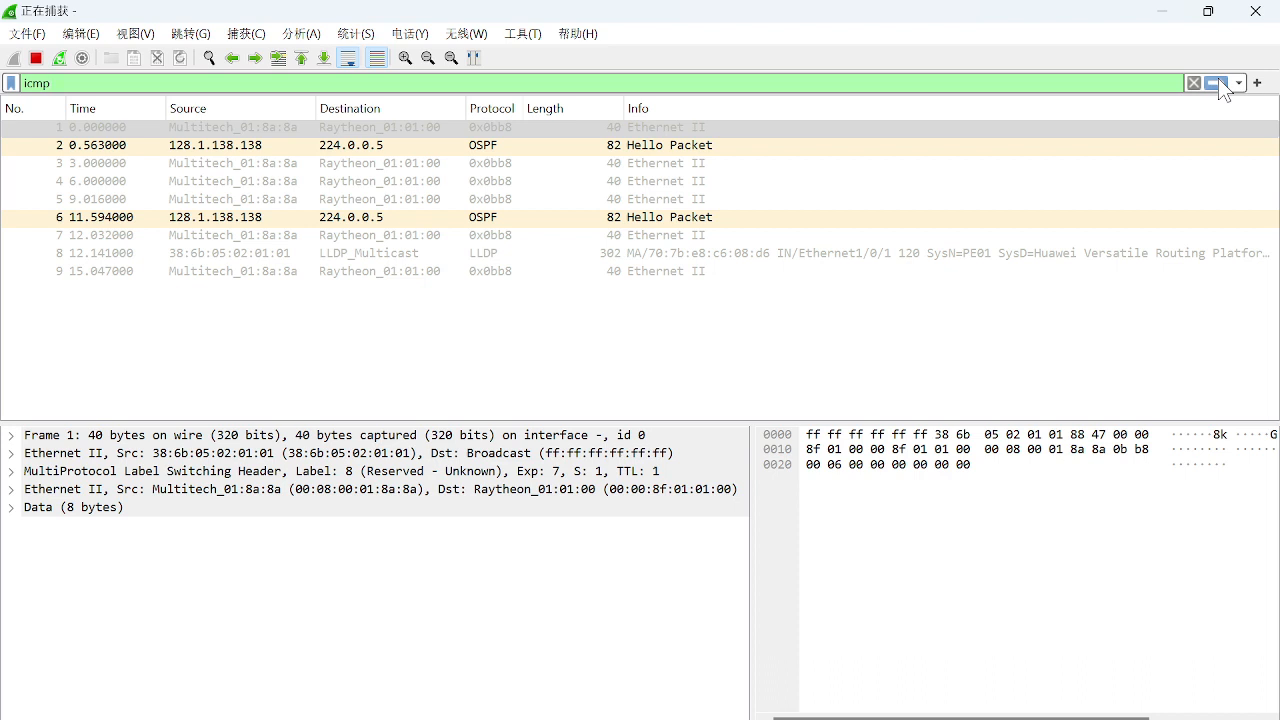
Limit the running capture's packet list to ICMP traffic with the entered icmp filter
{"action": "left_click", "coordinate": [1216, 84]}
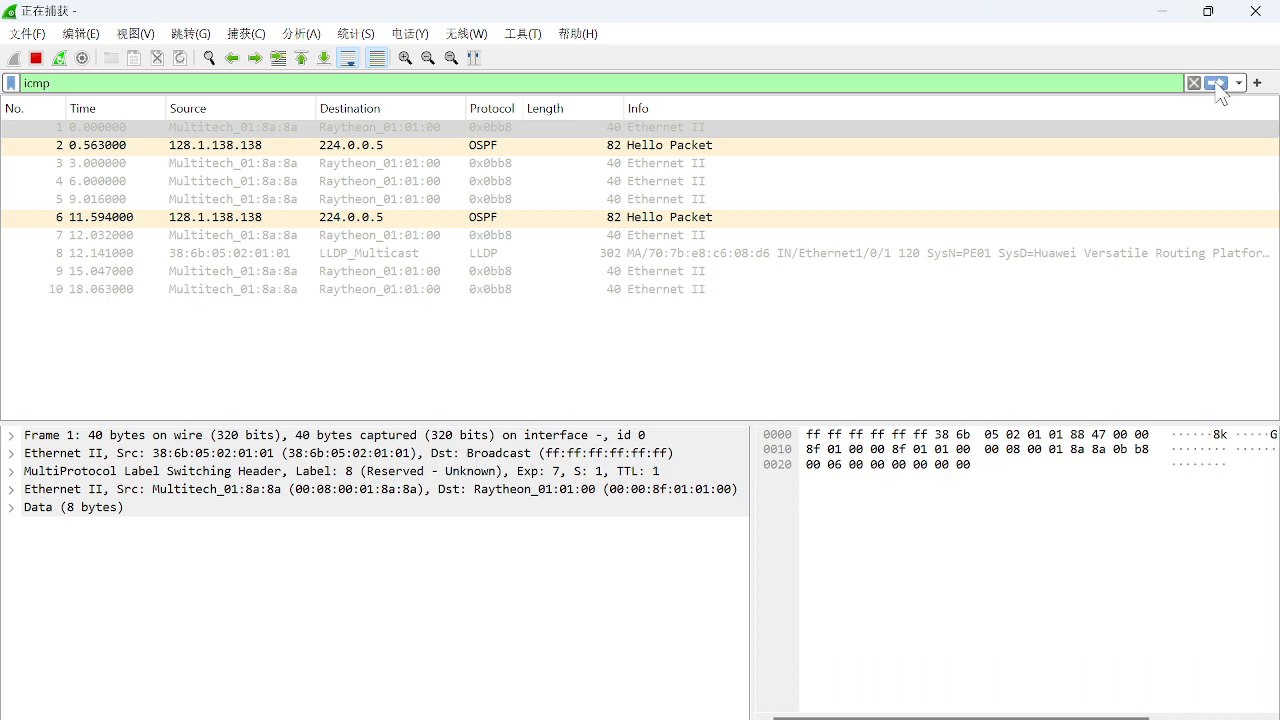
{"action": "left_click", "coordinate": [1217, 85]}
{"action": "left_click", "coordinate": [771, 86]}
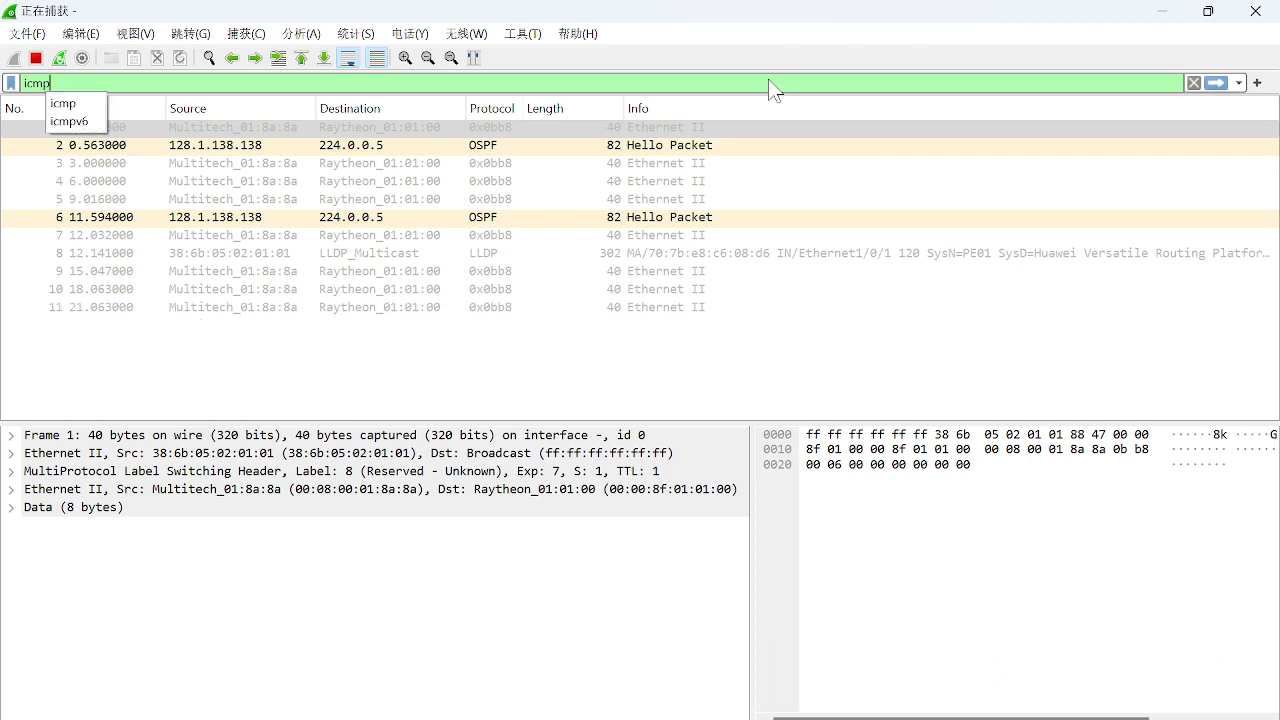
{"action": "left_click", "coordinate": [1217, 84]}
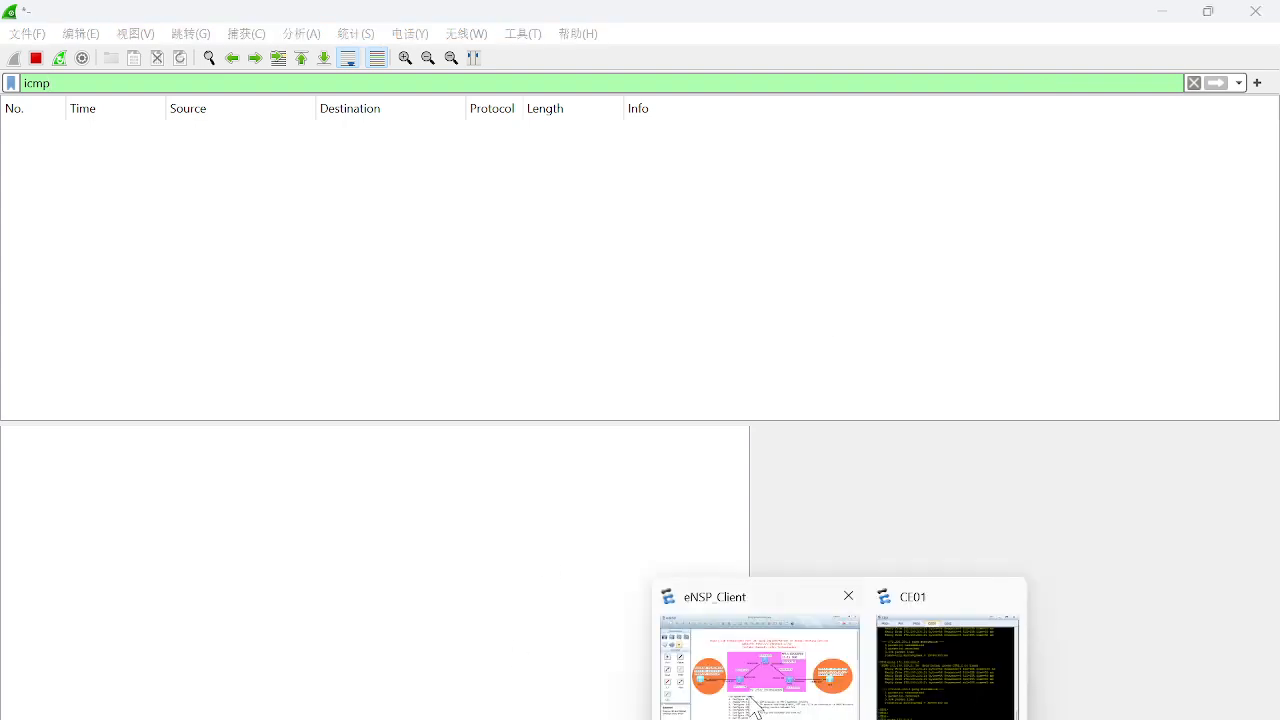
Switch to eNSP and place CE01's console over the packet capture so both can be watched together
{"action": "left_click", "coordinate": [755, 700]}
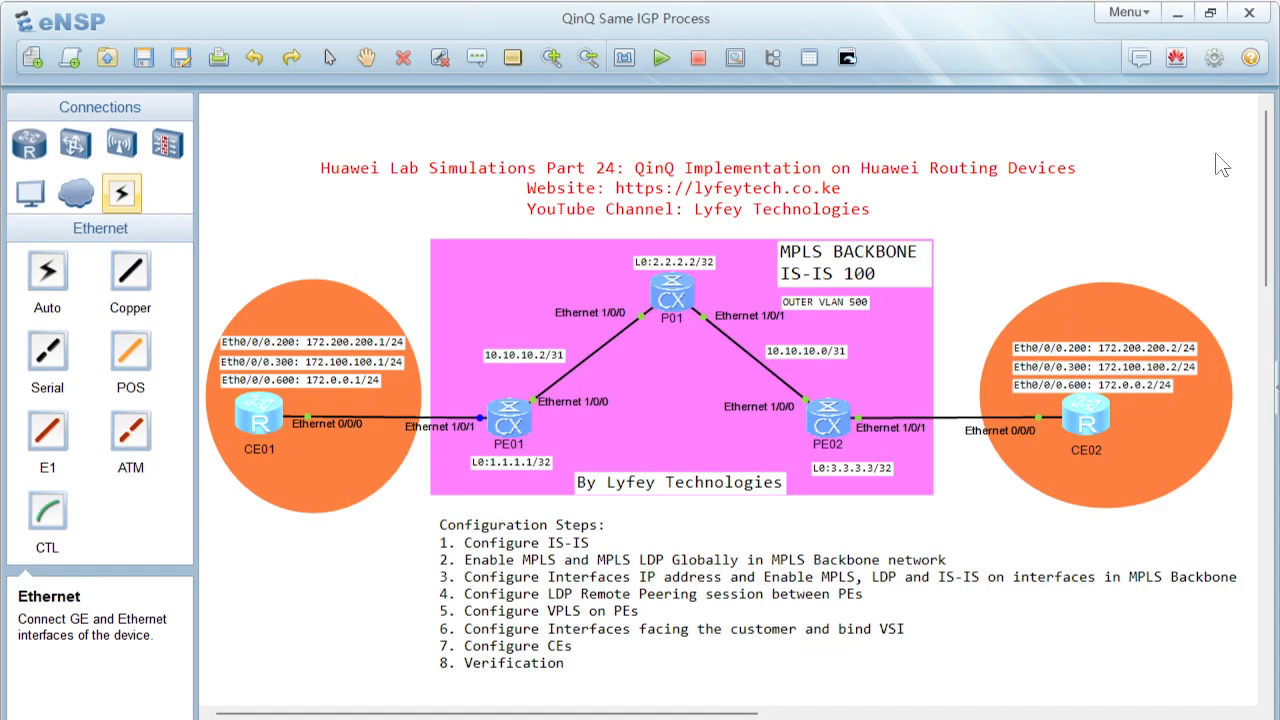
{"action": "left_click", "coordinate": [1177, 18]}
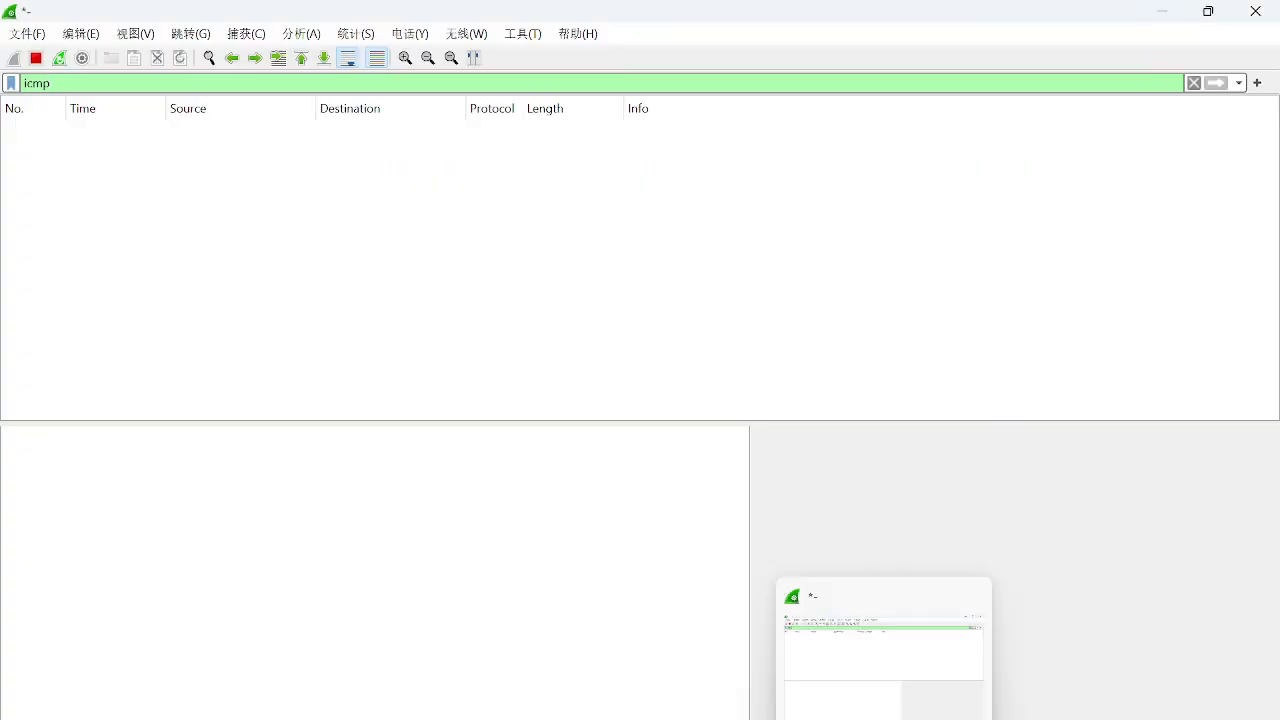
{"action": "mouse_move", "coordinate": [839, 718]}
{"action": "left_click", "coordinate": [962, 680]}
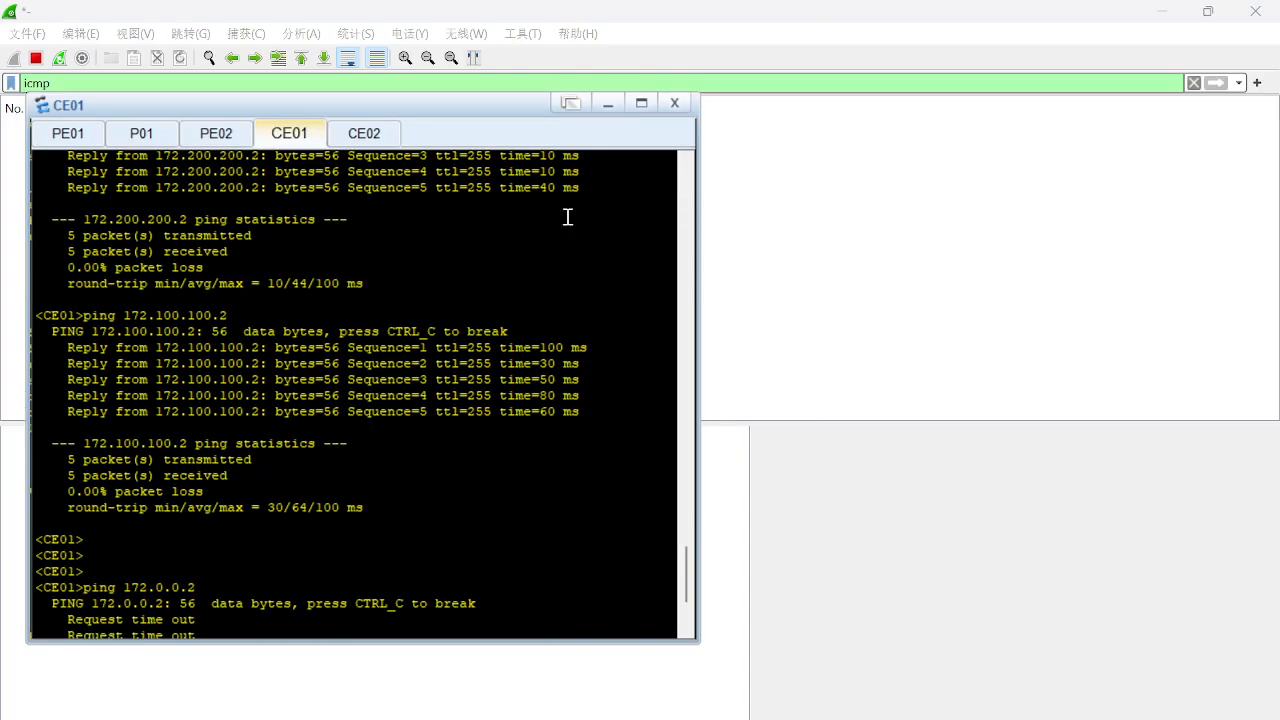
{"action": "left_click_drag", "start_coordinate": [450, 110], "coordinate": [1037, 262]}
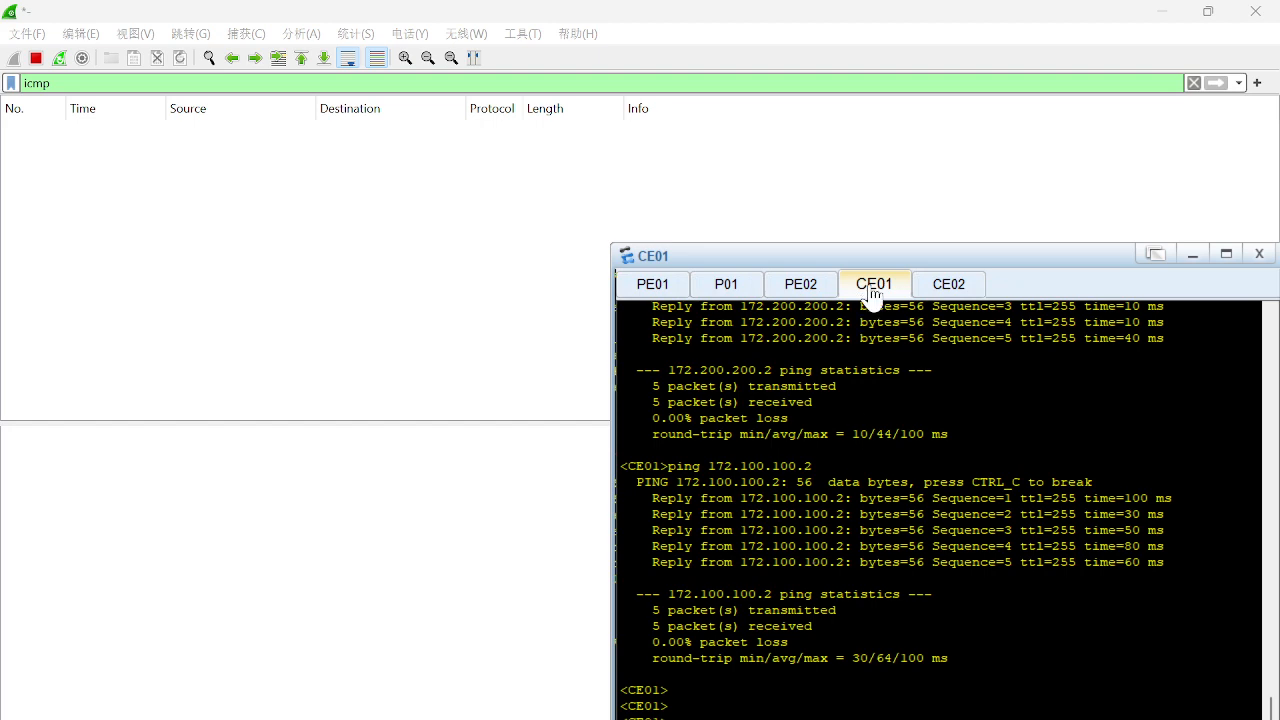
{"action": "left_click_drag", "start_coordinate": [871, 263], "coordinate": [871, 155]}
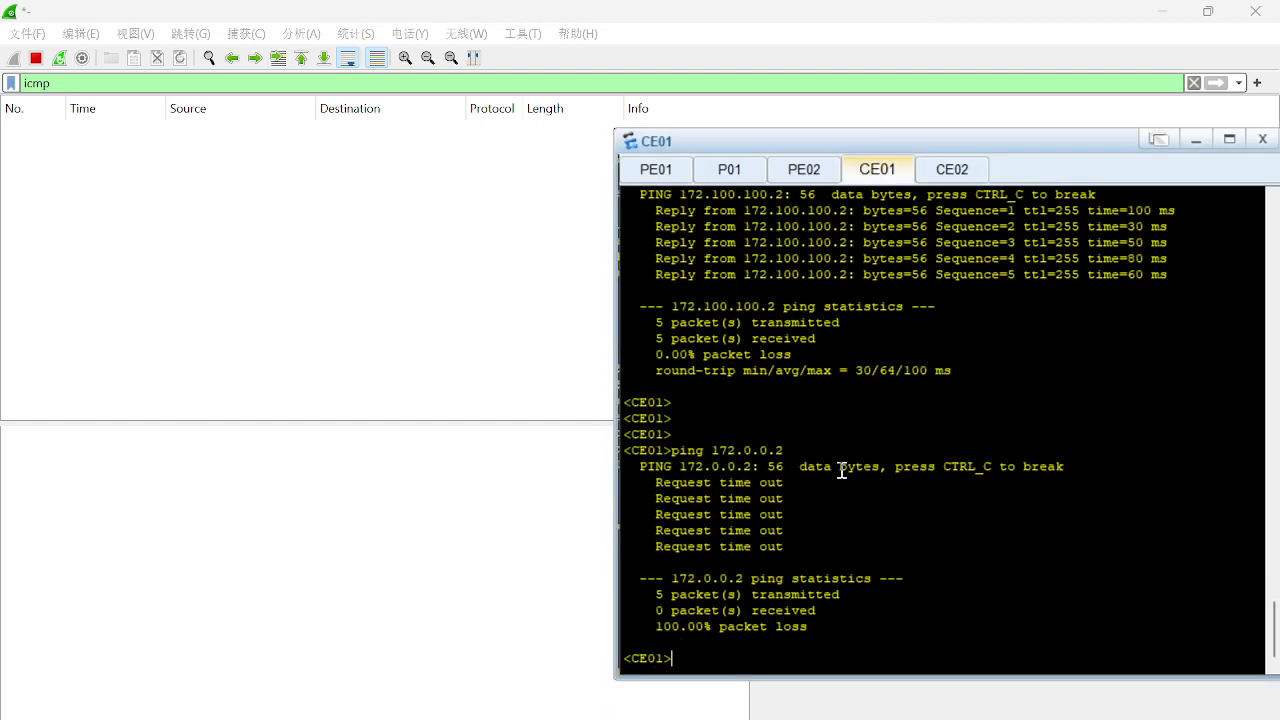
Repeat the ping to 172.0.0.2 from CE01 and interrupt it before it completes
{"action": "key", "text": "Up"}
{"action": "key", "text": "Return"}
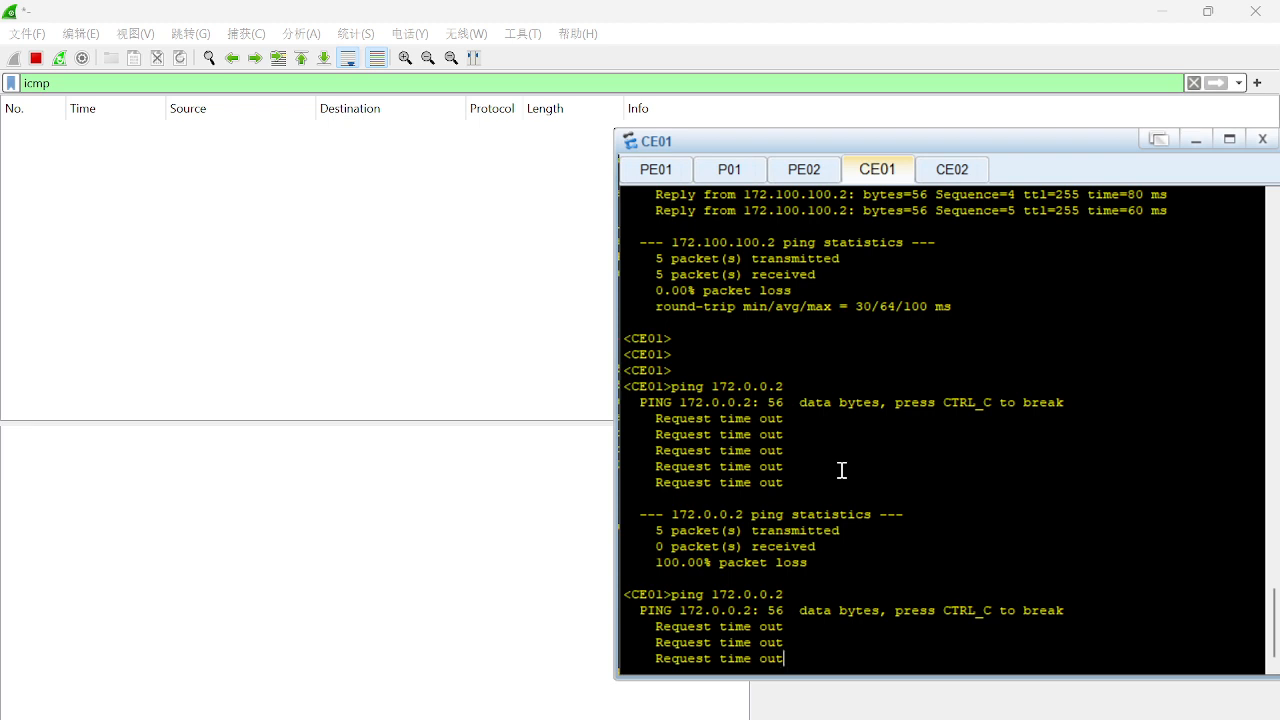
{"action": "key", "text": "ctrl+c"}
Ping 172.200.200.2 from CE01 and expand the 802.1Q Virtual LAN header of the first captured ICMP packet
{"action": "key", "text": "Up"}
{"action": "key", "text": "Up"}
{"action": "key", "text": "Up"}
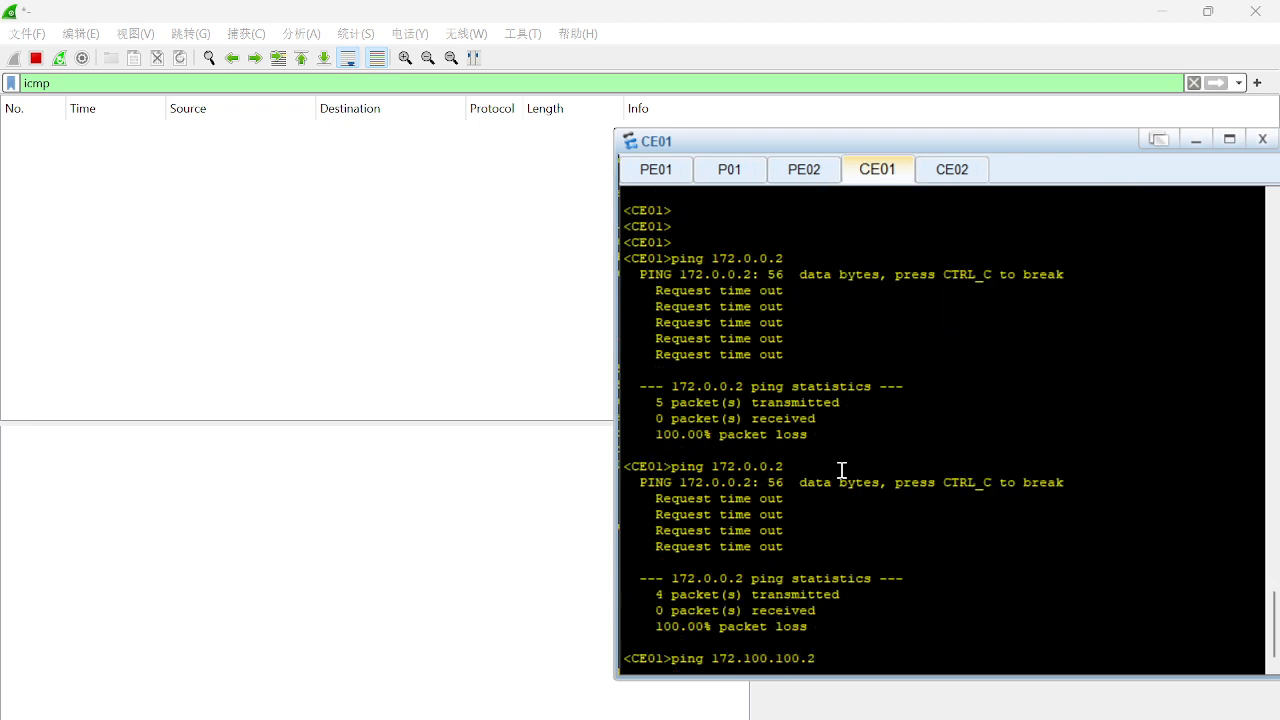
{"action": "key", "text": "Return"}
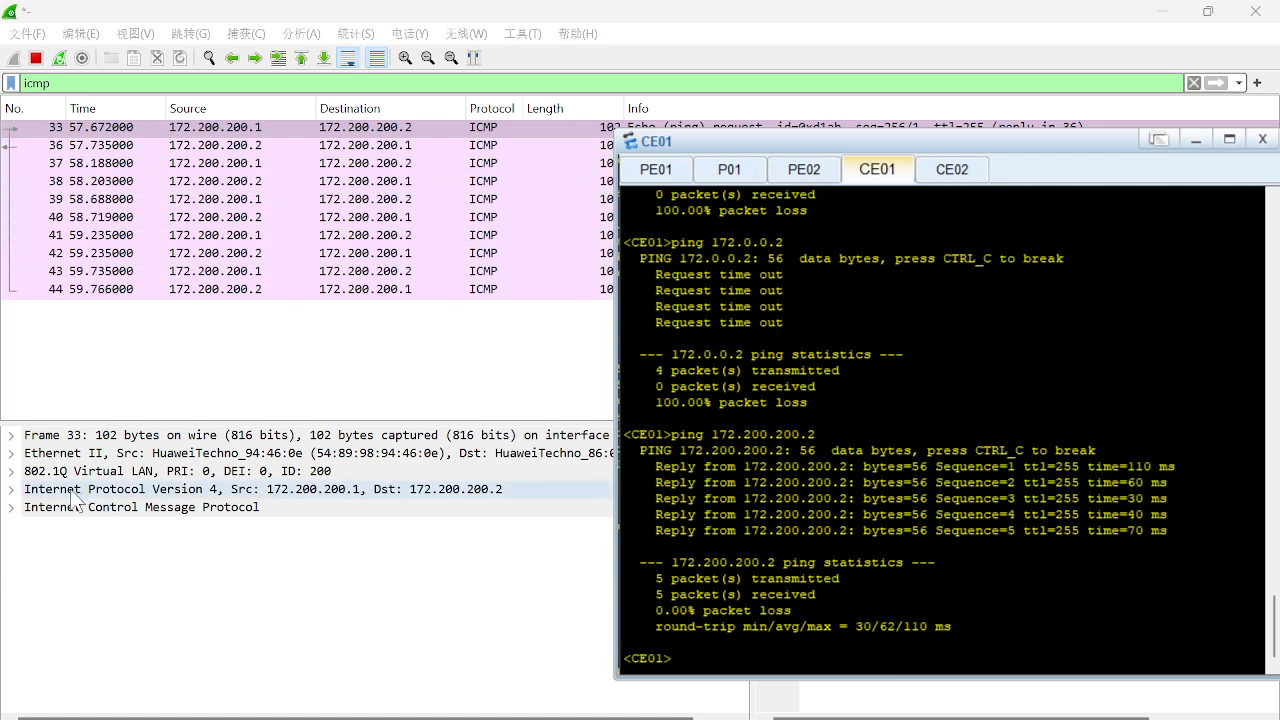
{"action": "left_click", "coordinate": [12, 471]}
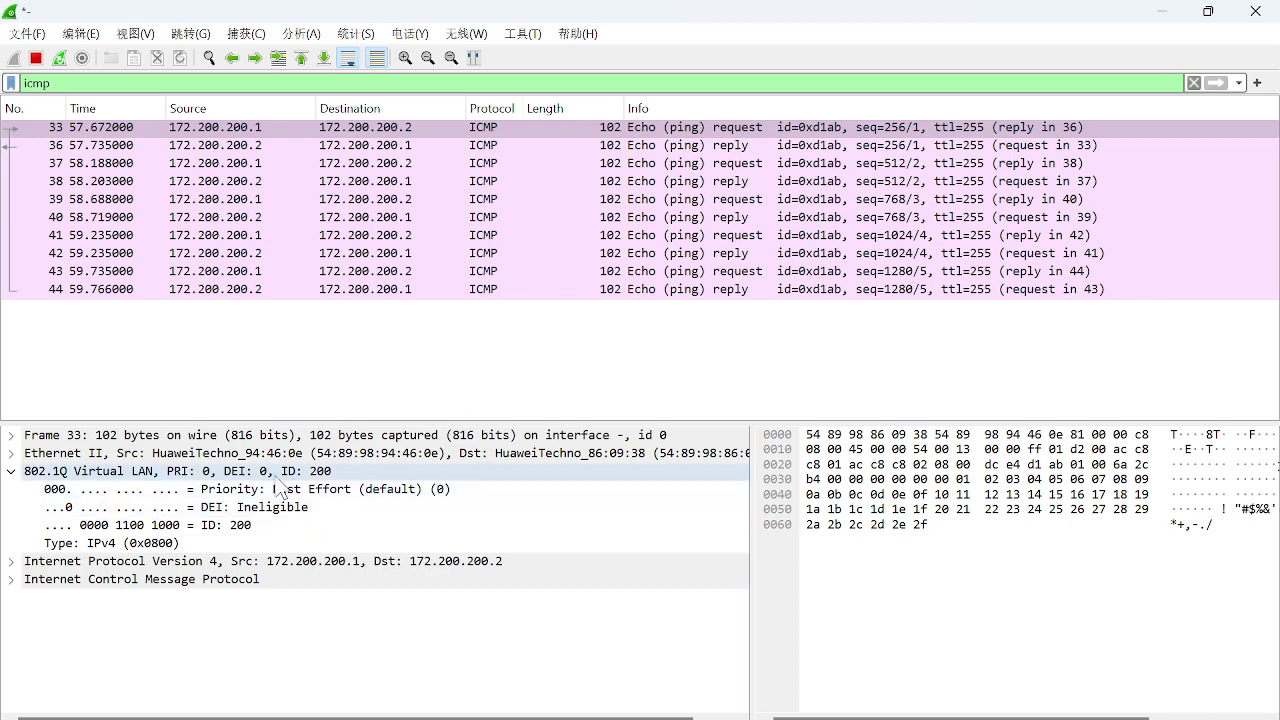
Ping 172.100.100.2 from CE01 and select one of its captured reply packets to inspect the VLAN tag
{"action": "mouse_move", "coordinate": [752, 719]}
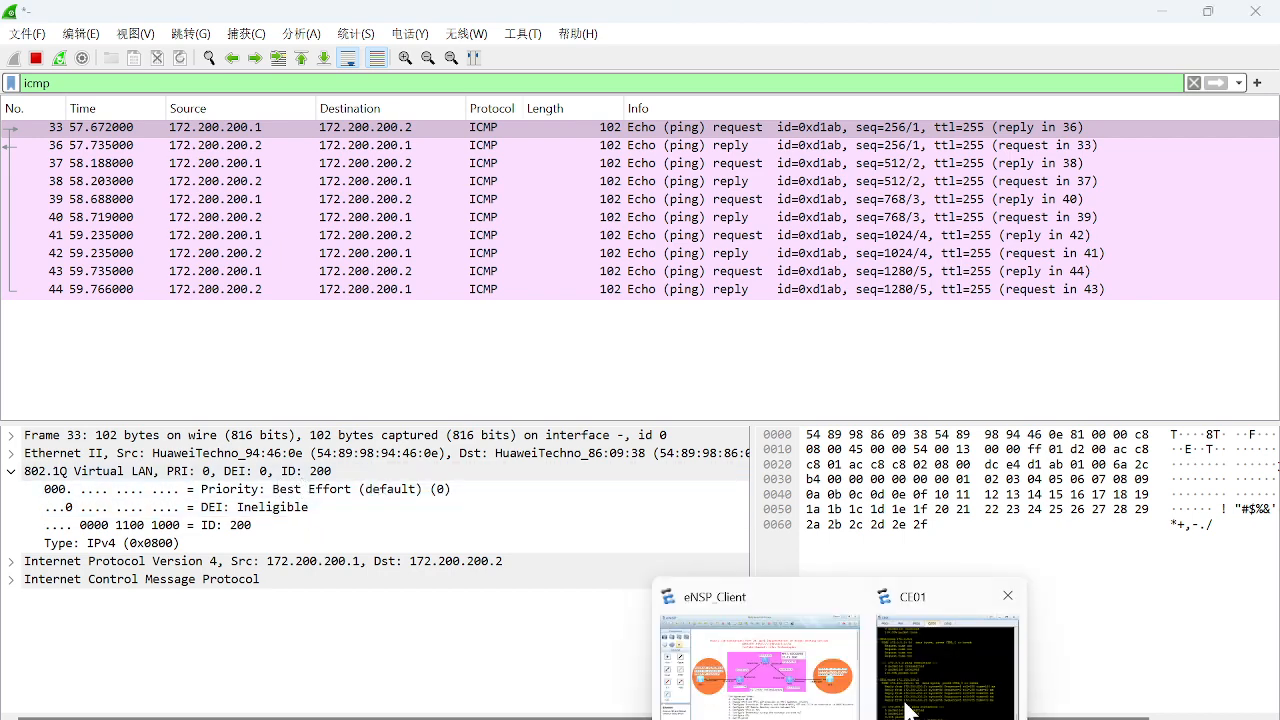
{"action": "left_click", "coordinate": [910, 710]}
{"action": "key", "text": "Up"}
{"action": "key", "text": "Up"}
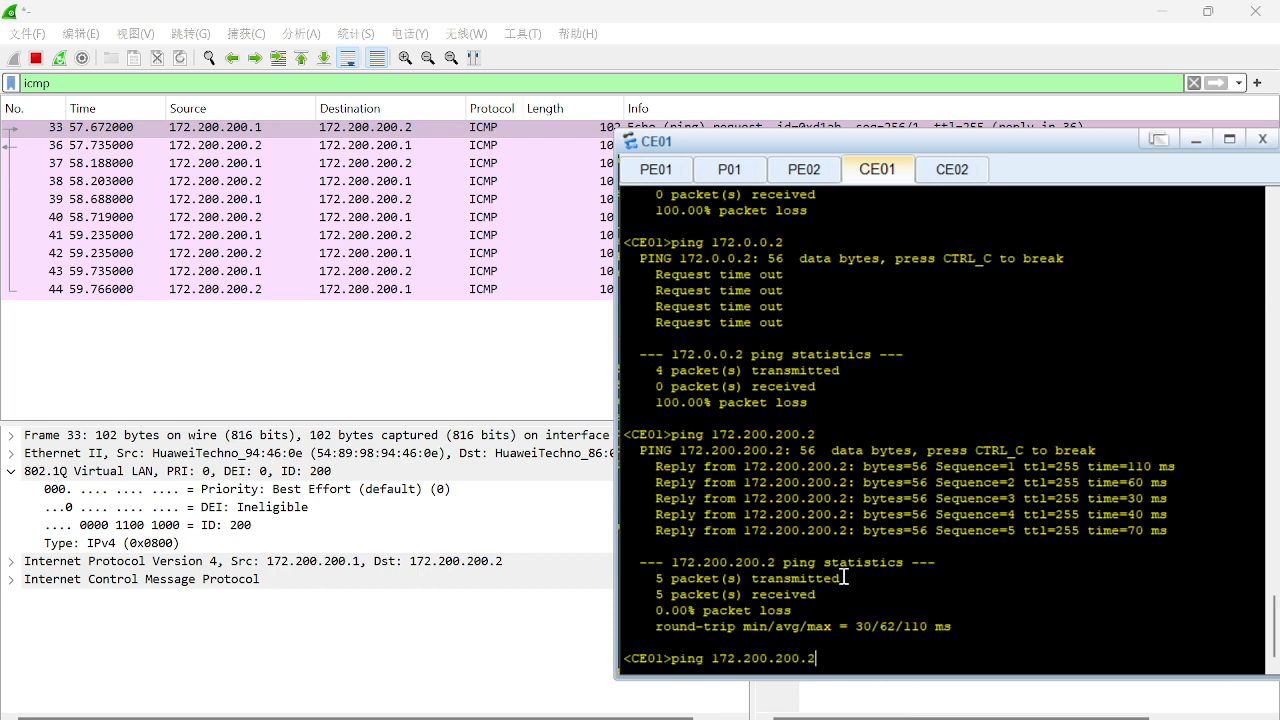
{"action": "key", "text": "Up"}
{"action": "key", "text": "Return"}
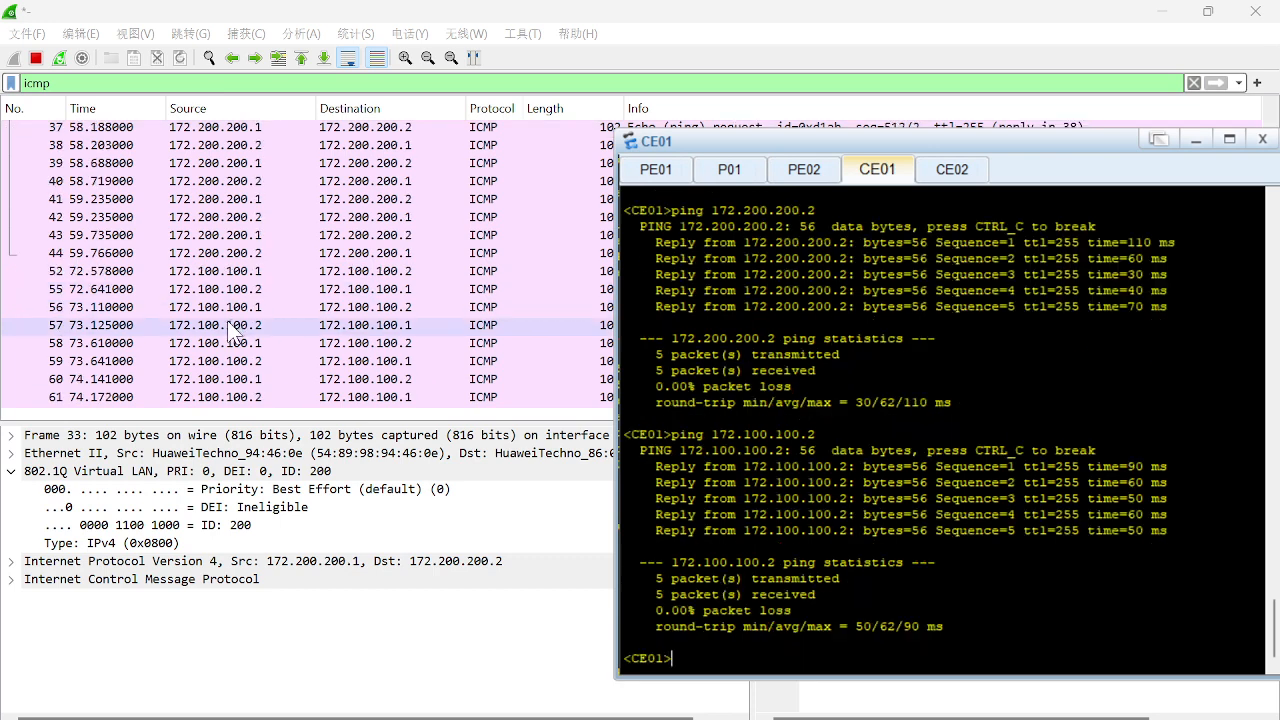
{"action": "left_click", "coordinate": [230, 325]}
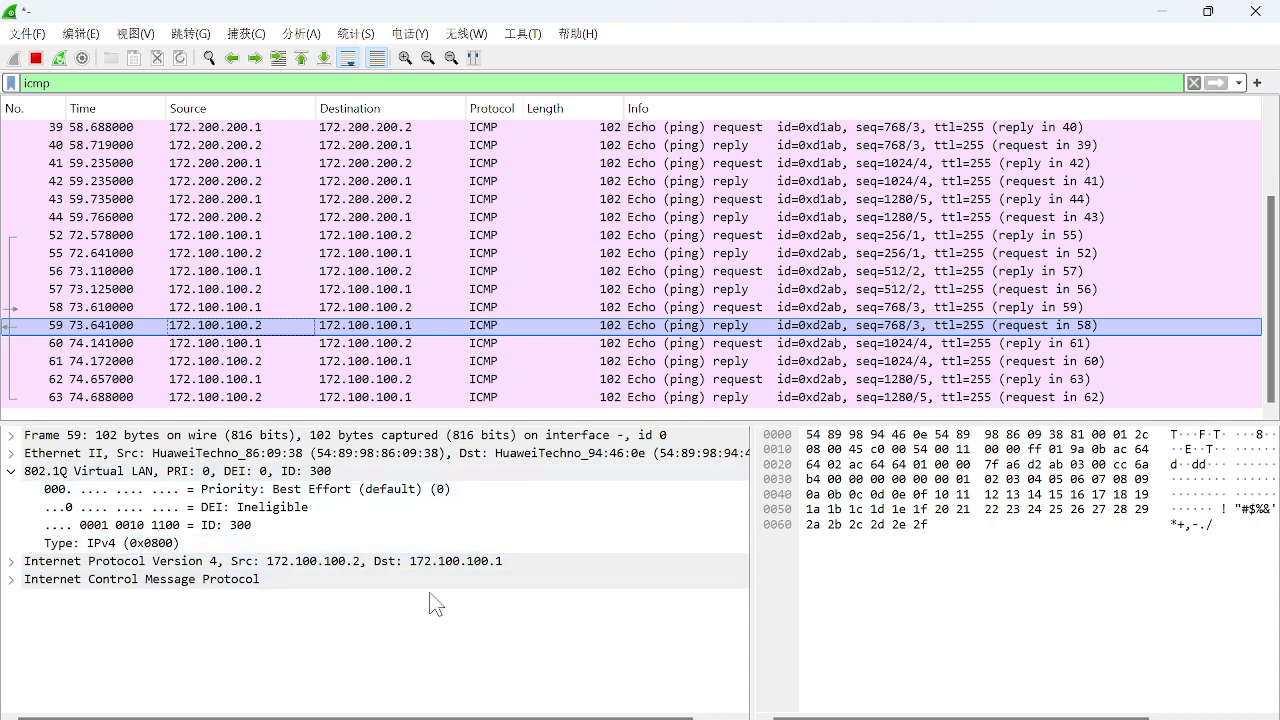
Minimize the capture and CE01's console, and examine the QinQ encapsulation slide in PowerPoint
{"action": "left_click", "coordinate": [1190, 14]}
{"action": "left_click", "coordinate": [1167, 93]}
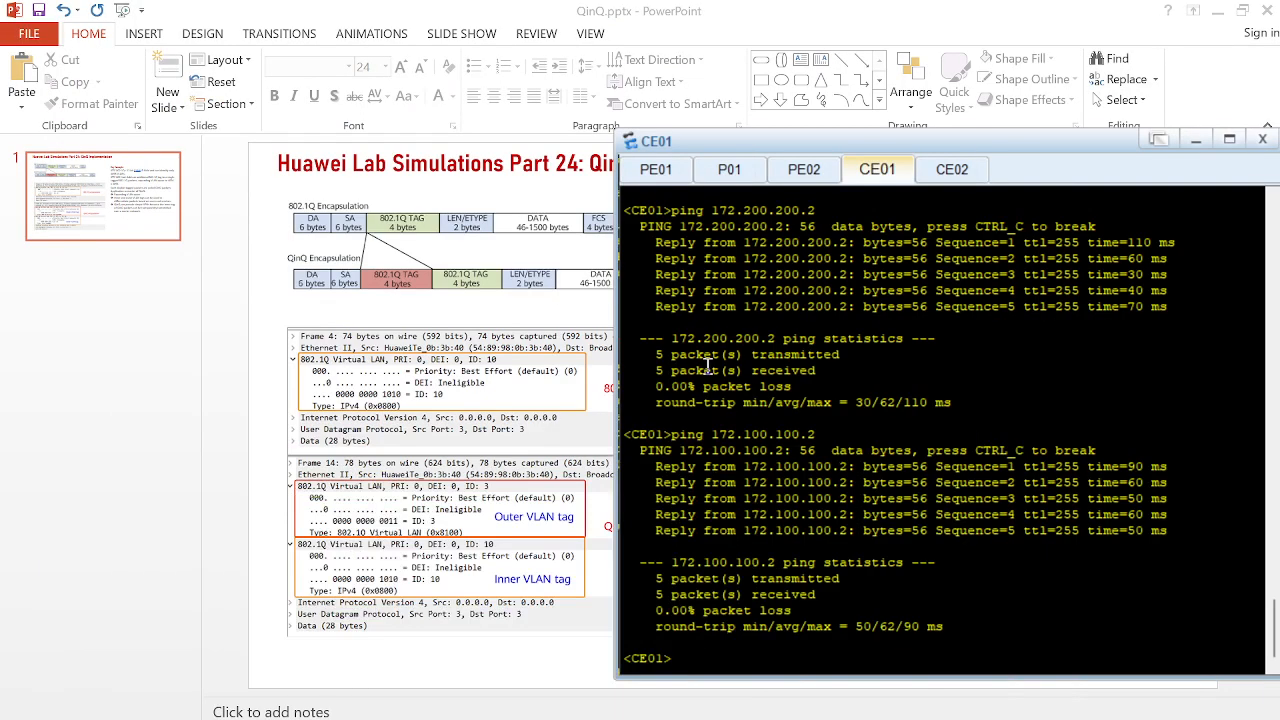
{"action": "left_click", "coordinate": [1196, 139]}
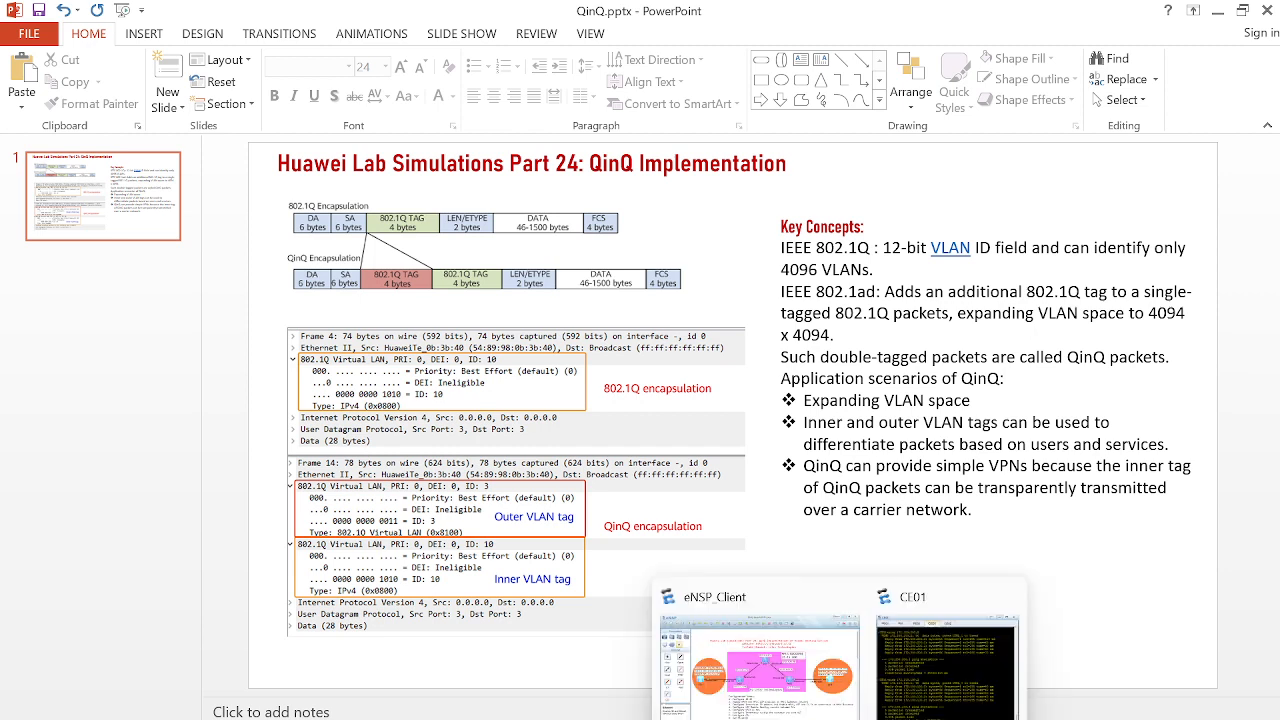
Switch back to the eNSP topology and open PE01's console at a fresh prompt
{"action": "left_click", "coordinate": [803, 714]}
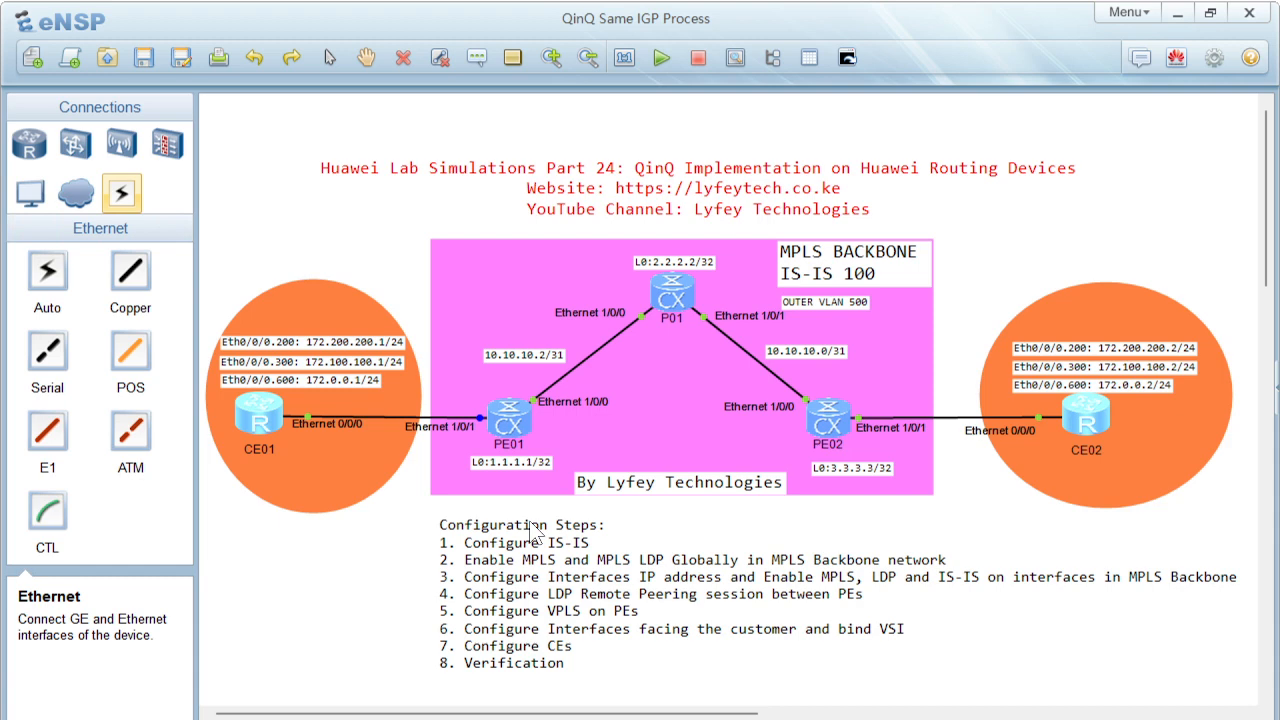
{"action": "double_click", "coordinate": [505, 412]}
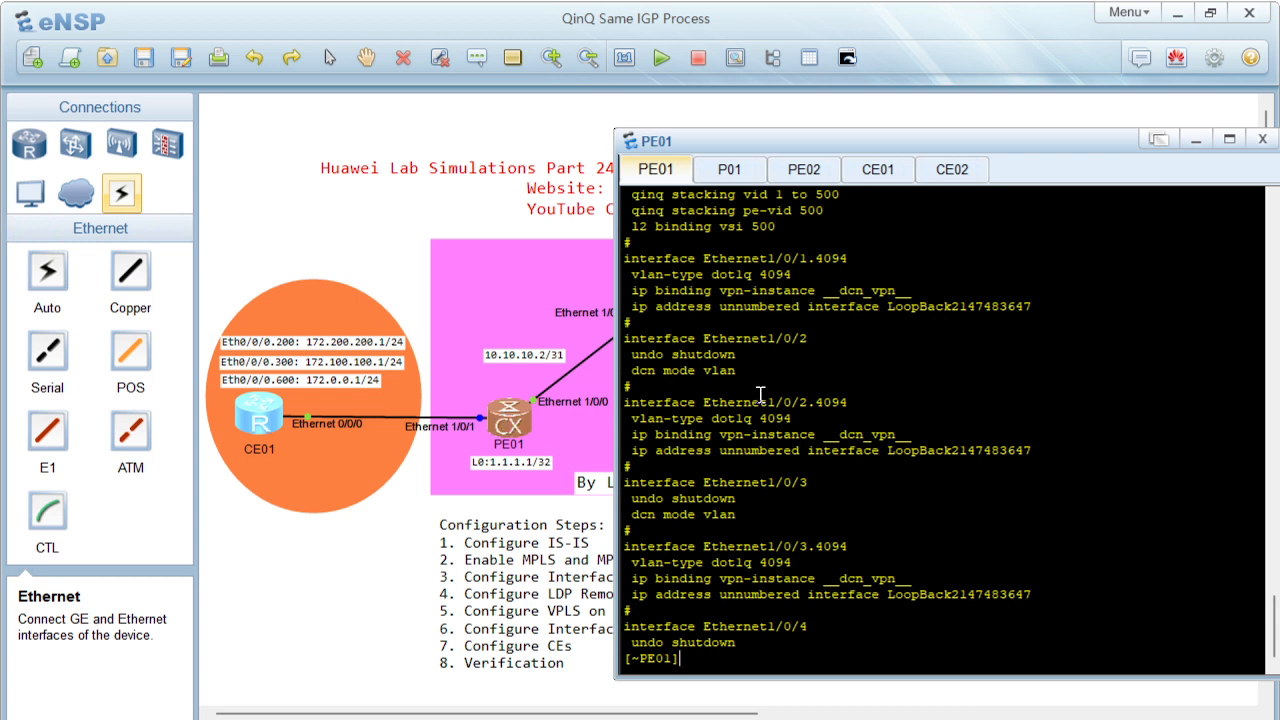
{"action": "key", "text": "Return"}
{"action": "key", "text": "Return"}
Run a VPLS ping on PE01 for VSI 500 to peer 3.3.3.3, checking the available options on the way
{"action": "type", "text": "ping "}
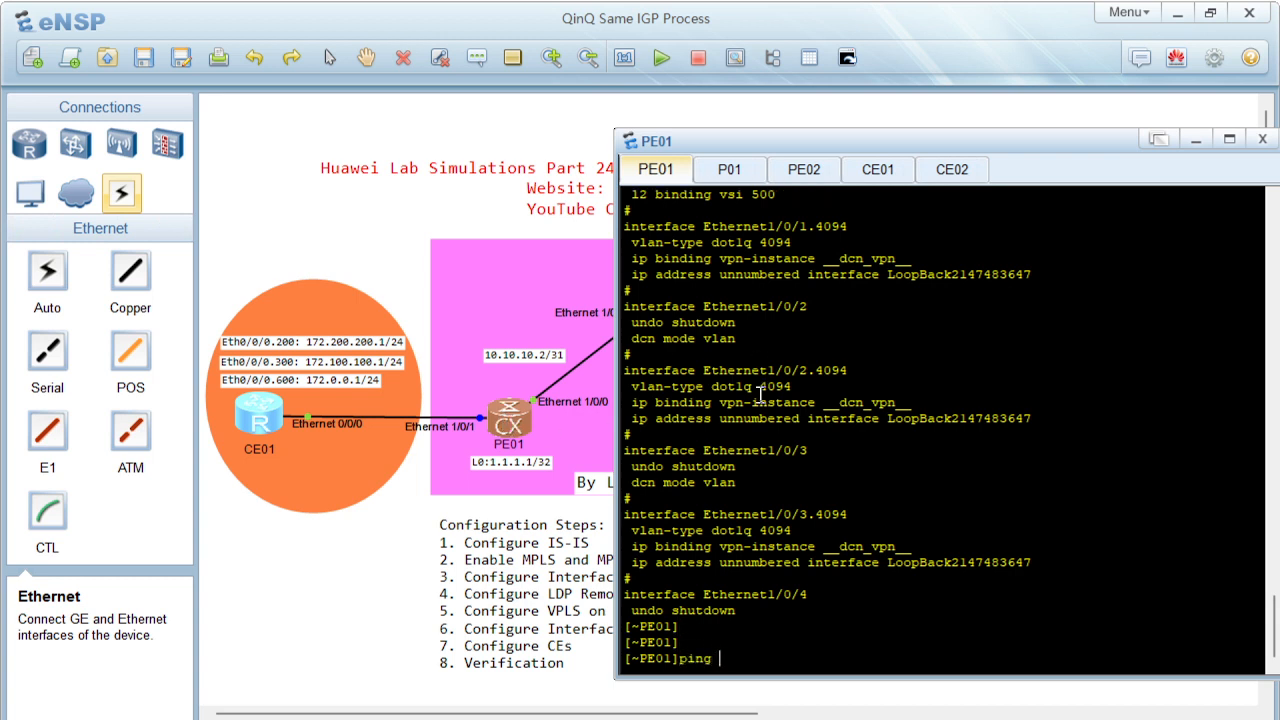
{"action": "type", "text": "vp"}
{"action": "key", "text": "Tab"}
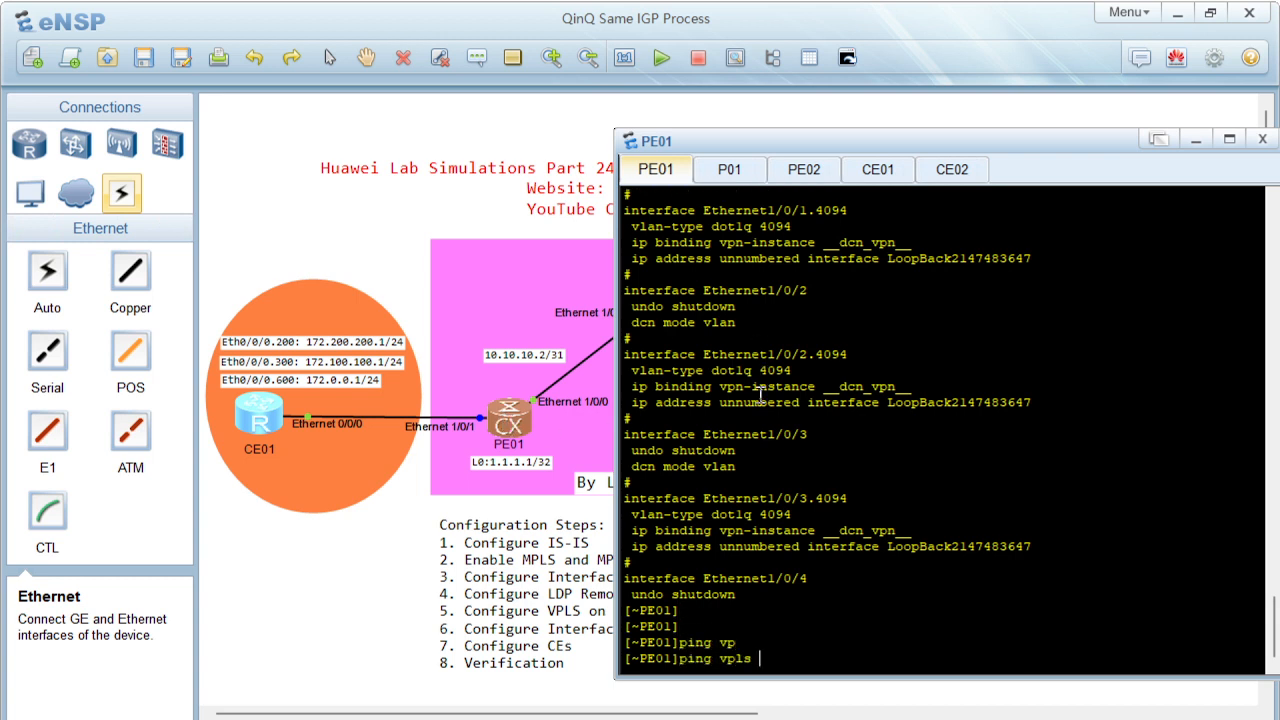
{"action": "type", "text": "vs"}
{"action": "key", "text": "Tab"}
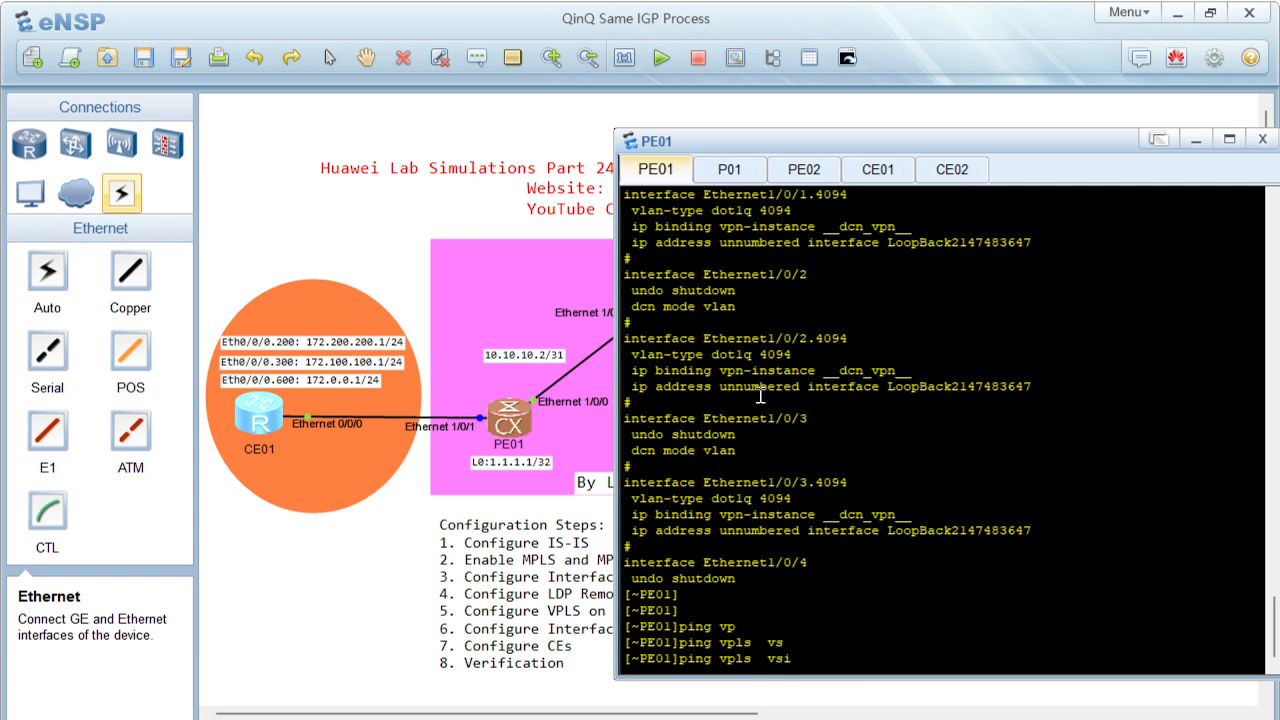
{"action": "type", "text": "500 ?"}
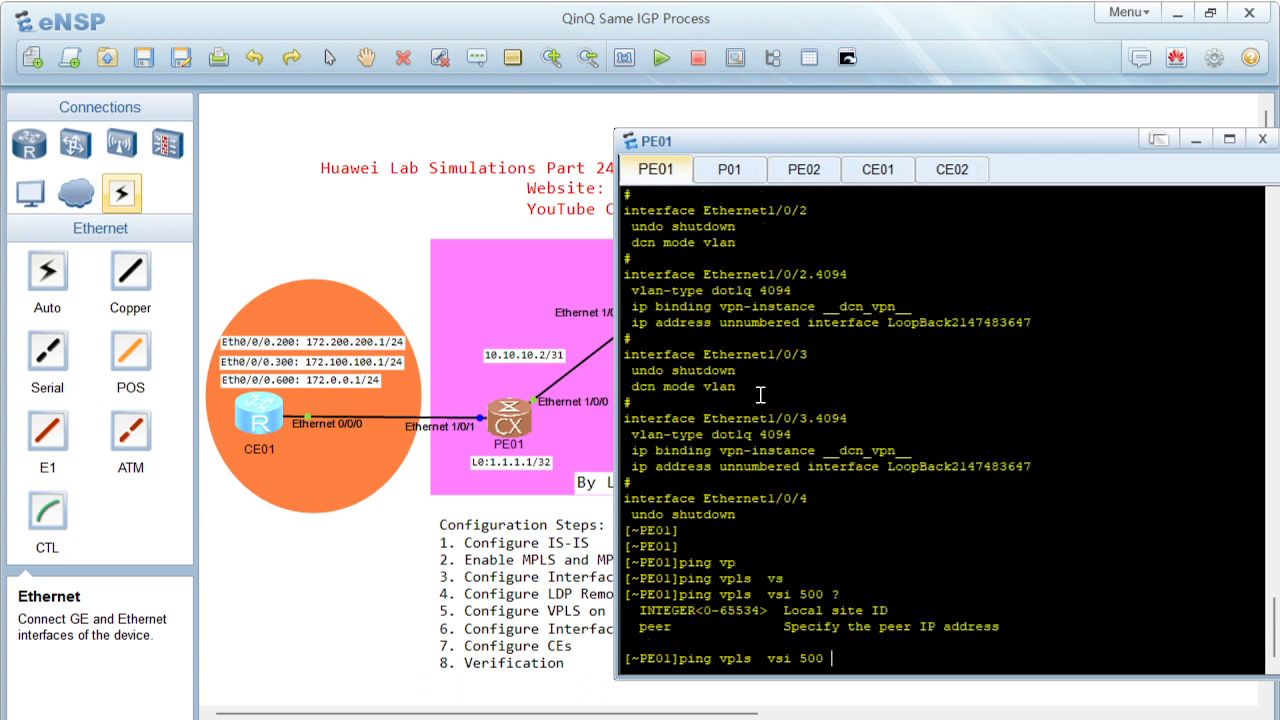
{"action": "type", "text": "pe"}
{"action": "key", "text": "Tab"}
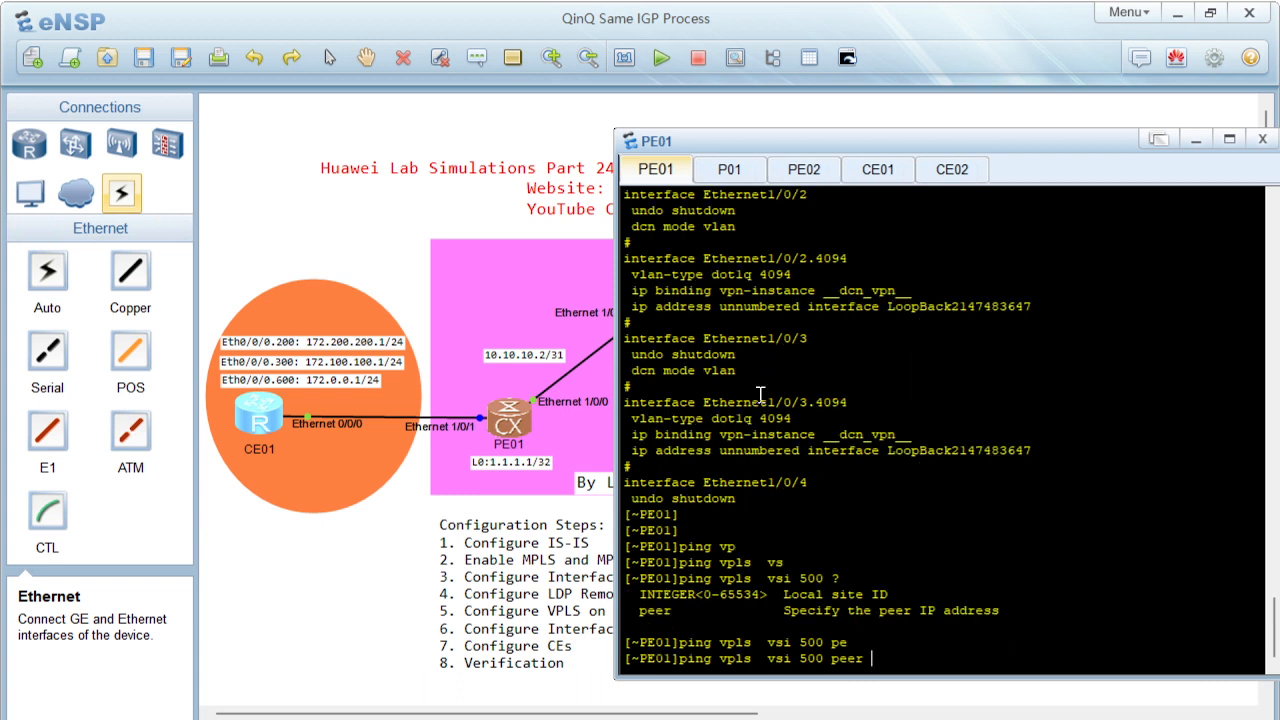
{"action": "type", "text": "3.3.3.3"}
{"action": "key", "text": "Return"}
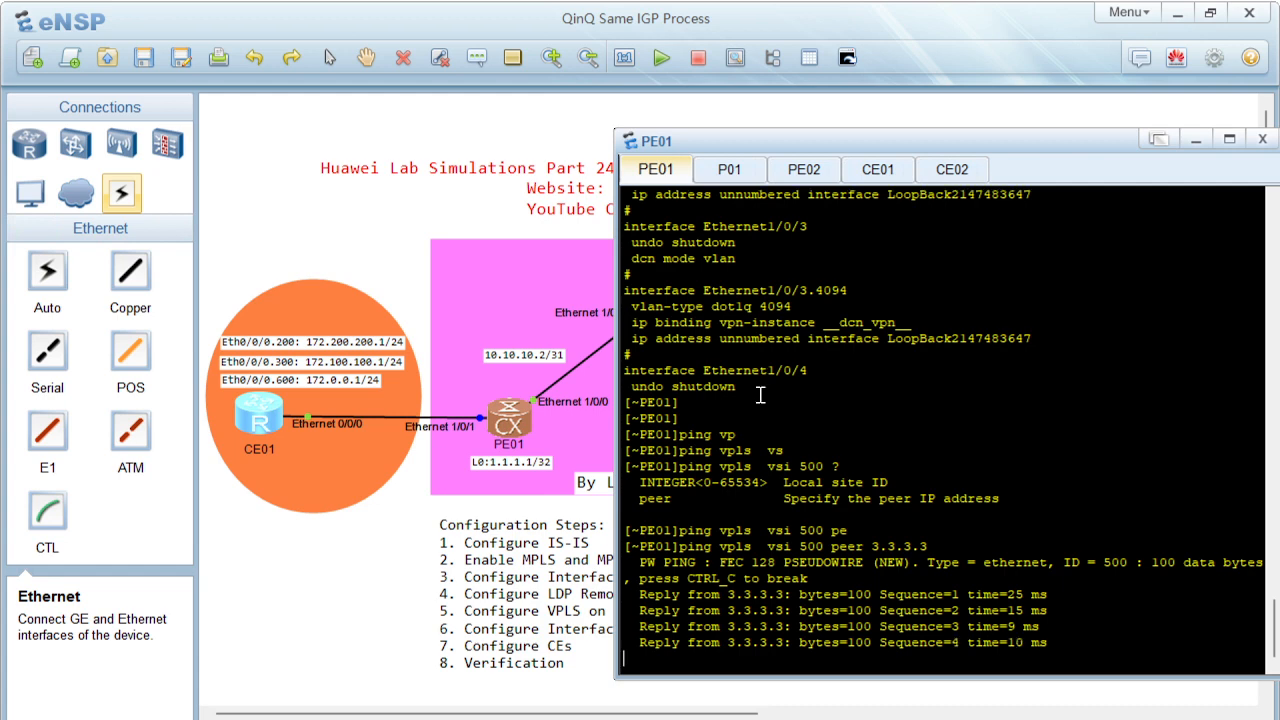
Display PE01's MAC address table for VSI 500 with display mac-address vsi 500
{"action": "key", "text": "Return"}
{"action": "key", "text": "Return"}
{"action": "type", "text": "display"}
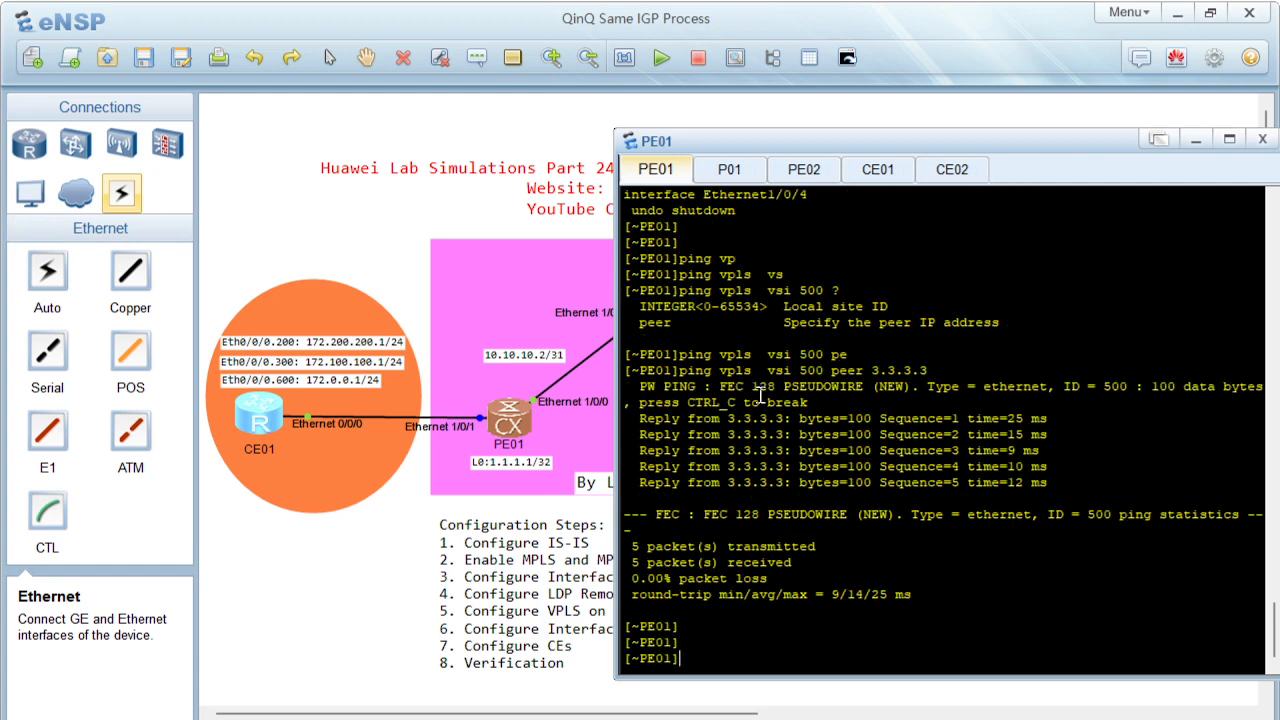
{"action": "type", "text": "  mac"}
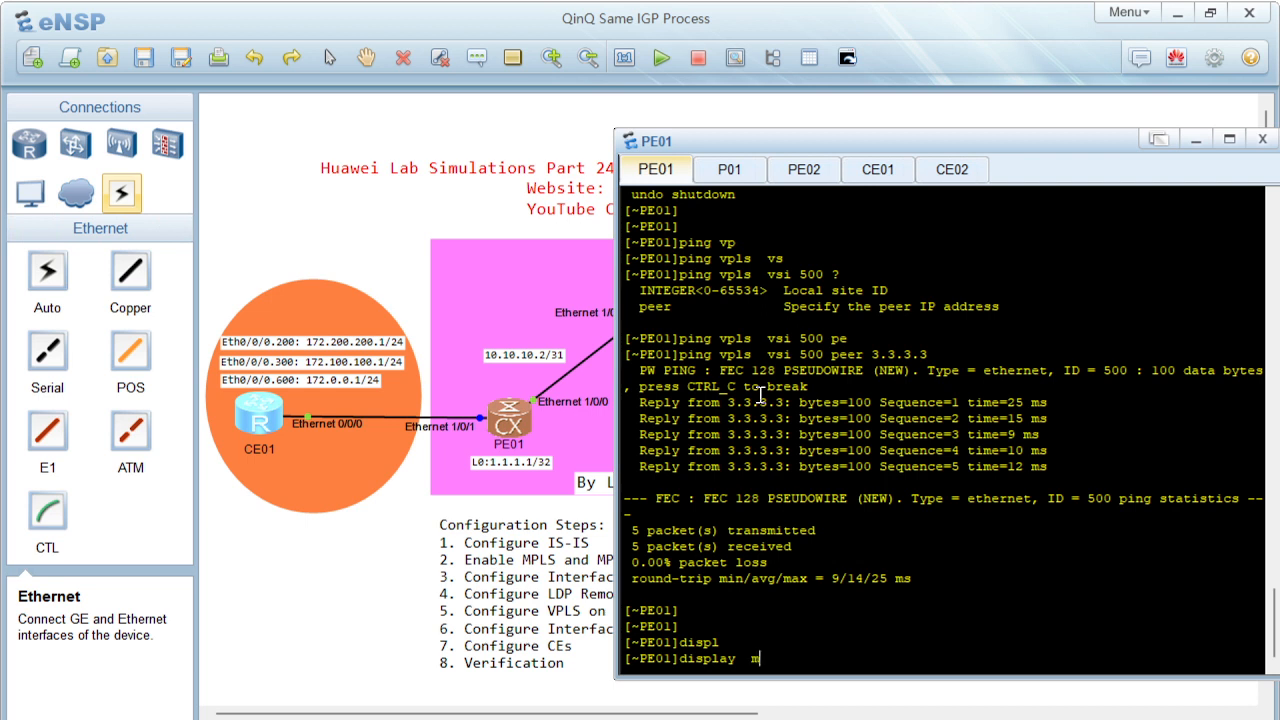
{"action": "key", "text": "Tab"}
{"action": "type", "text": "a"}
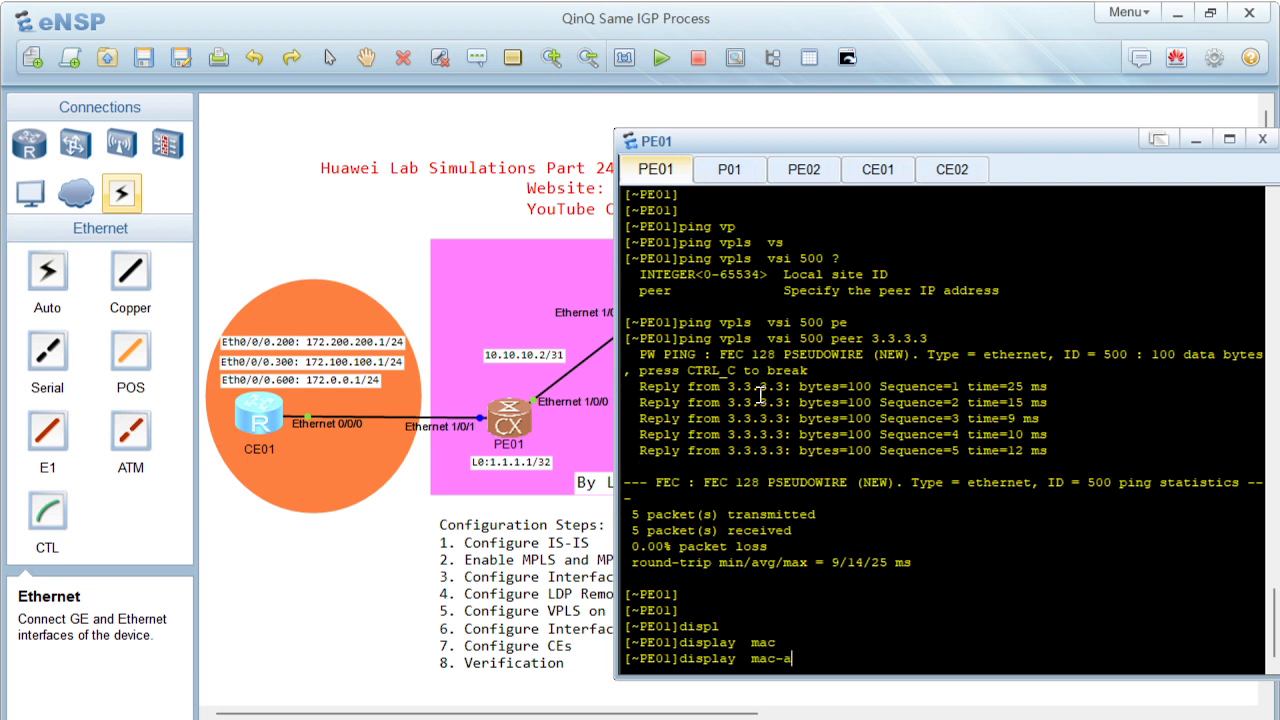
{"action": "key", "text": "Tab"}
{"action": "type", "text": "vs"}
{"action": "key", "text": "Tab"}
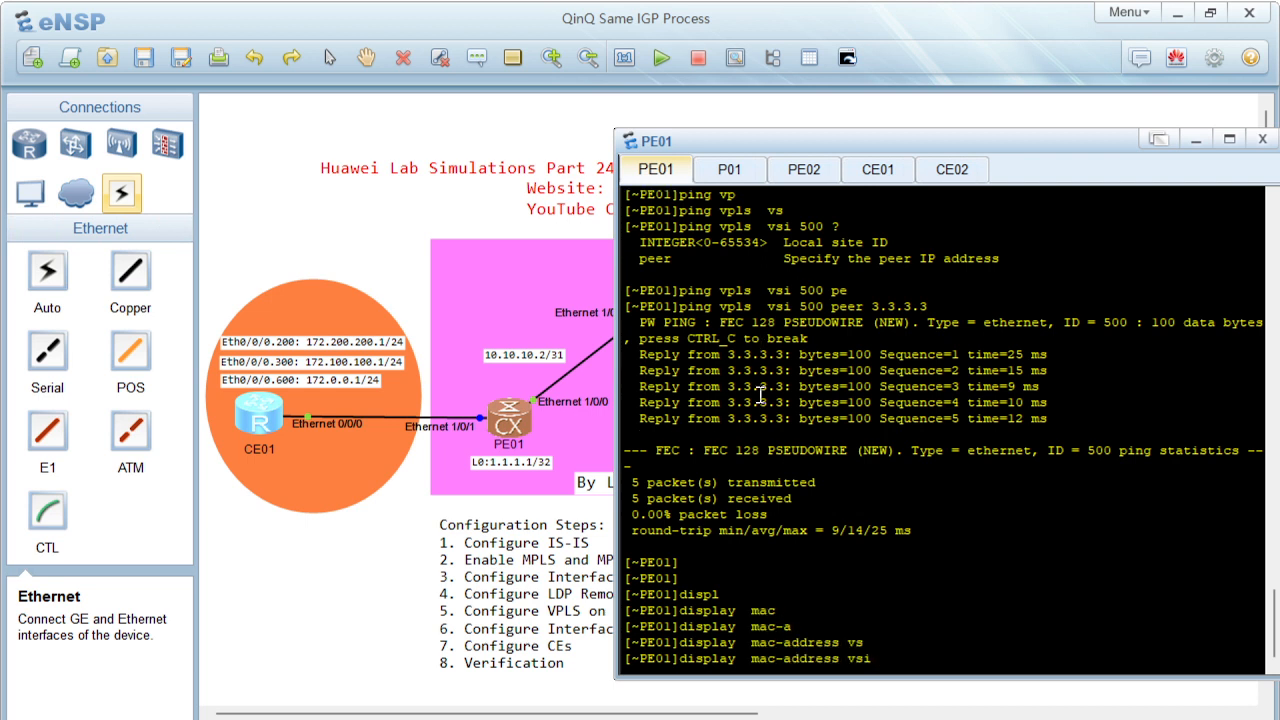
{"action": "type", "text": "500"}
{"action": "key", "text": "Return"}
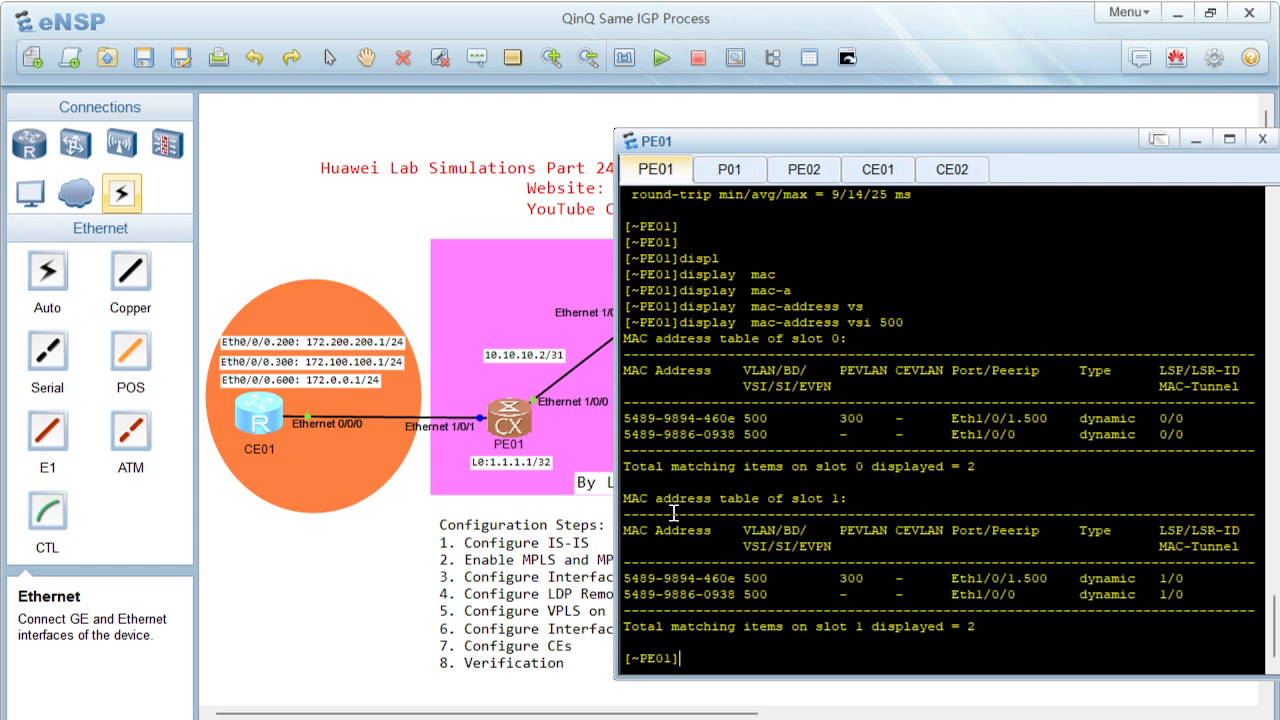
Examine slot 1's MAC entries and their ports on PE01, moving the console aside to compare them with the topology
{"action": "left_click_drag", "start_coordinate": [630, 561], "coordinate": [1136, 594]}
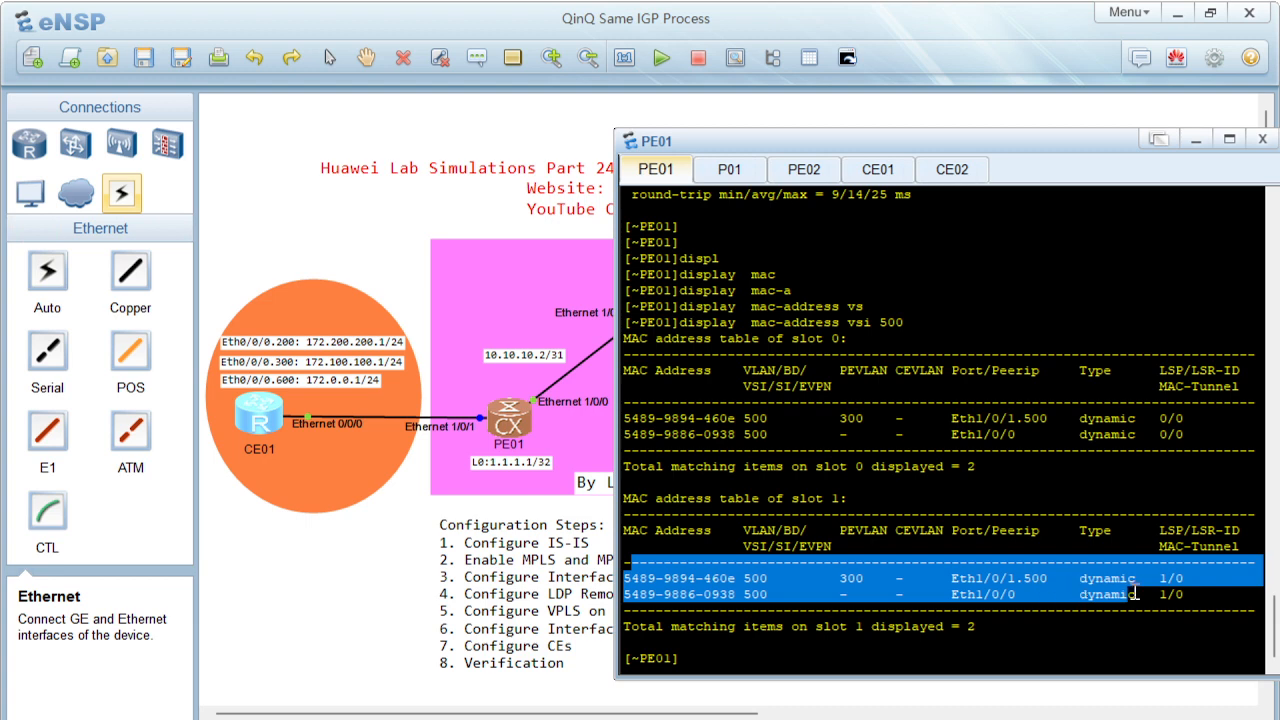
{"action": "left_click_drag", "start_coordinate": [1136, 594], "coordinate": [1129, 594]}
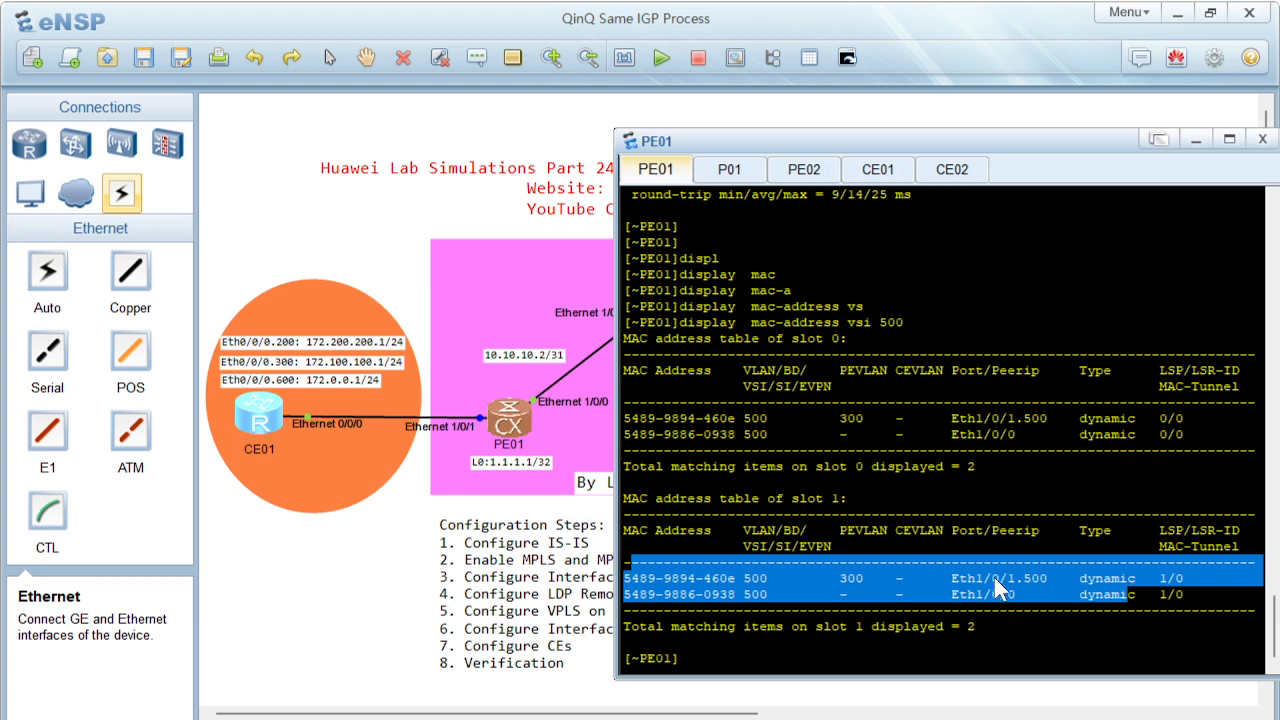
{"action": "left_click", "coordinate": [822, 566]}
{"action": "left_click_drag", "start_coordinate": [786, 147], "coordinate": [841, 143]}
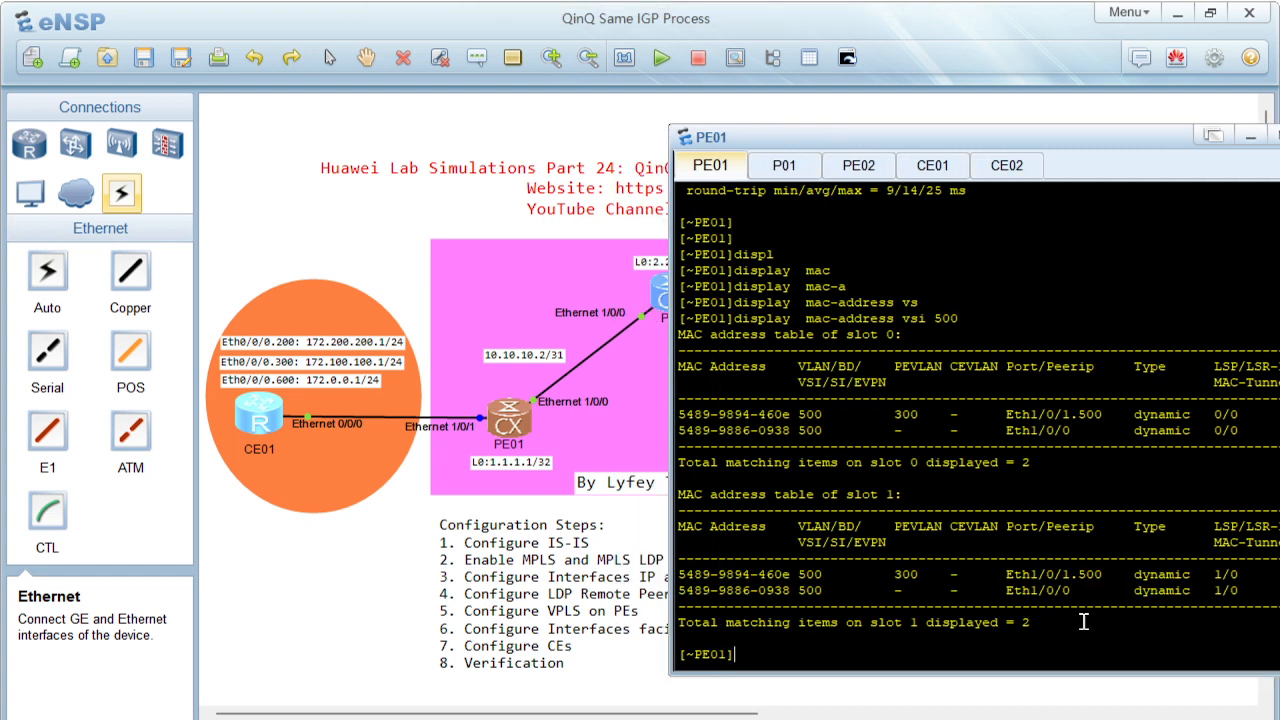
{"action": "left_click_drag", "start_coordinate": [1005, 576], "coordinate": [1097, 577]}
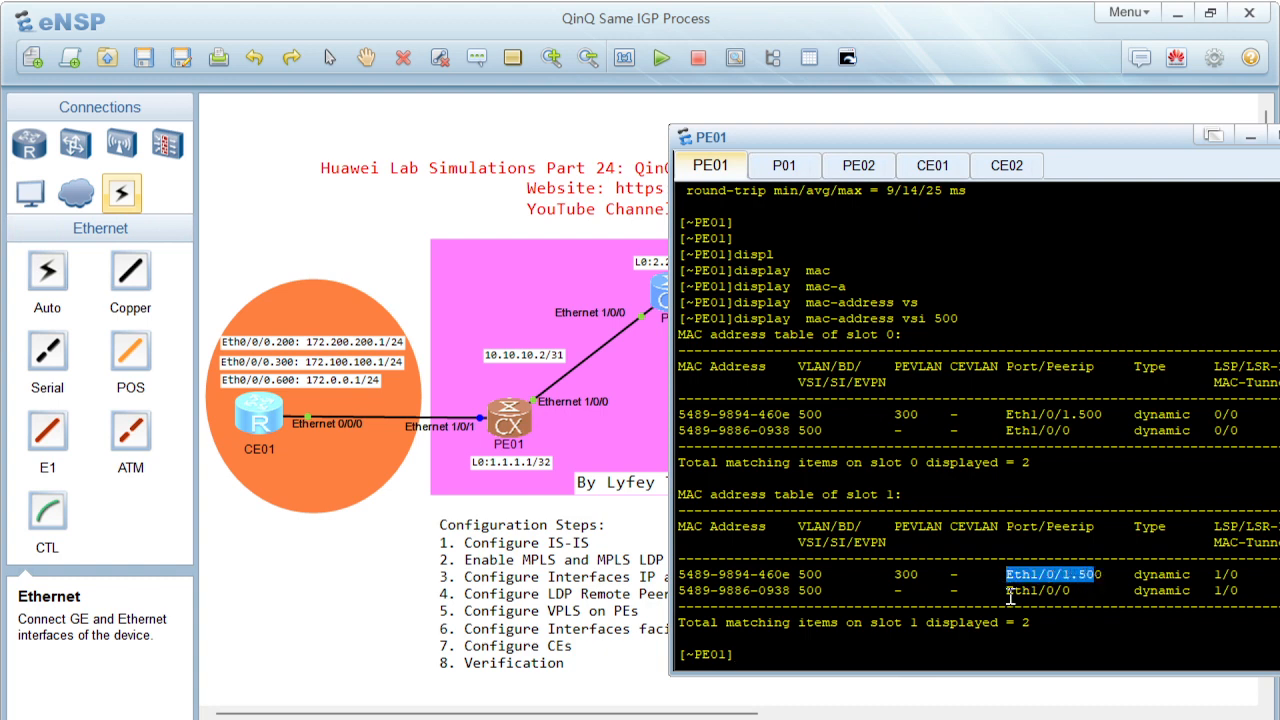
{"action": "left_click_drag", "start_coordinate": [1010, 596], "coordinate": [1086, 597]}
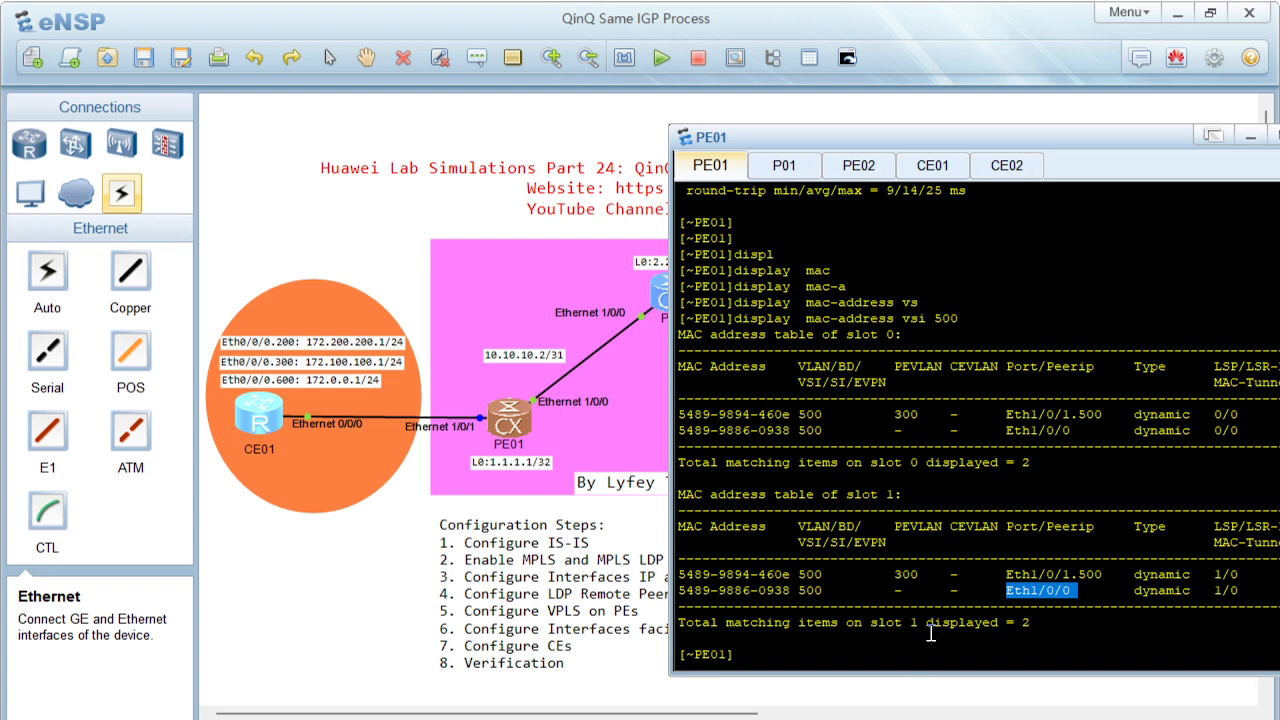
{"action": "left_click_drag", "start_coordinate": [853, 130], "coordinate": [976, 194]}
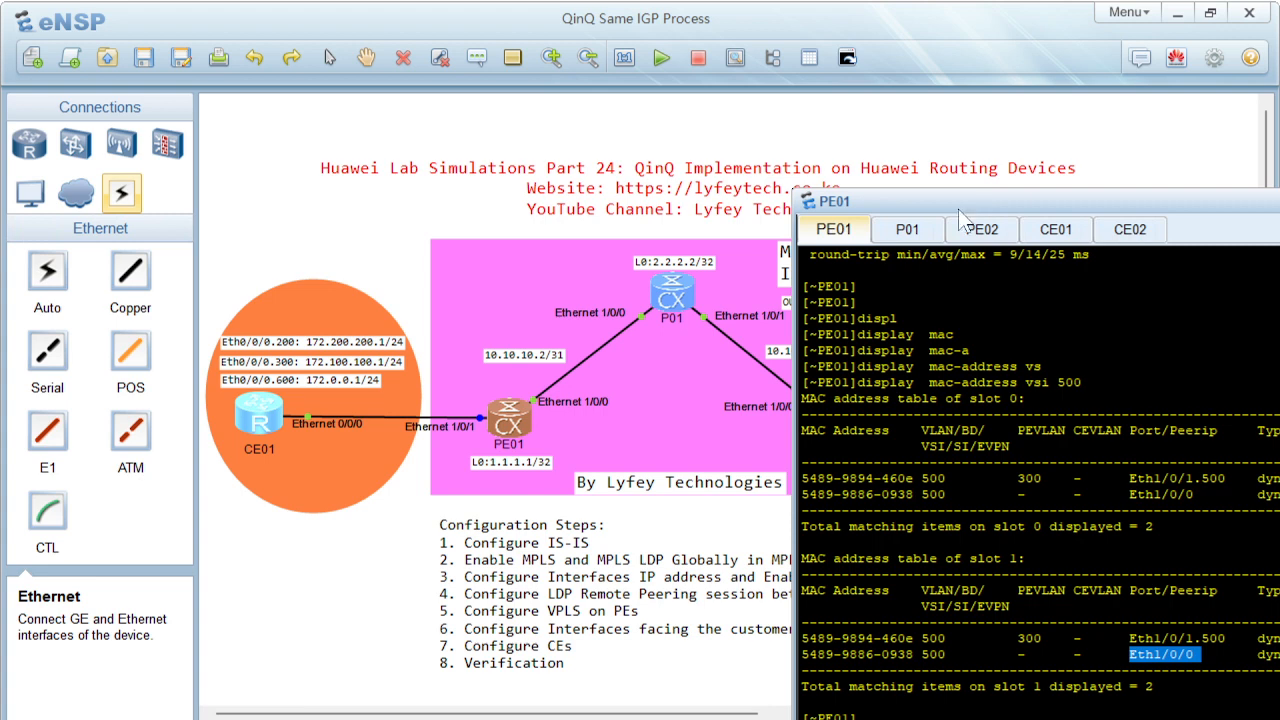
{"action": "left_click", "coordinate": [746, 717]}
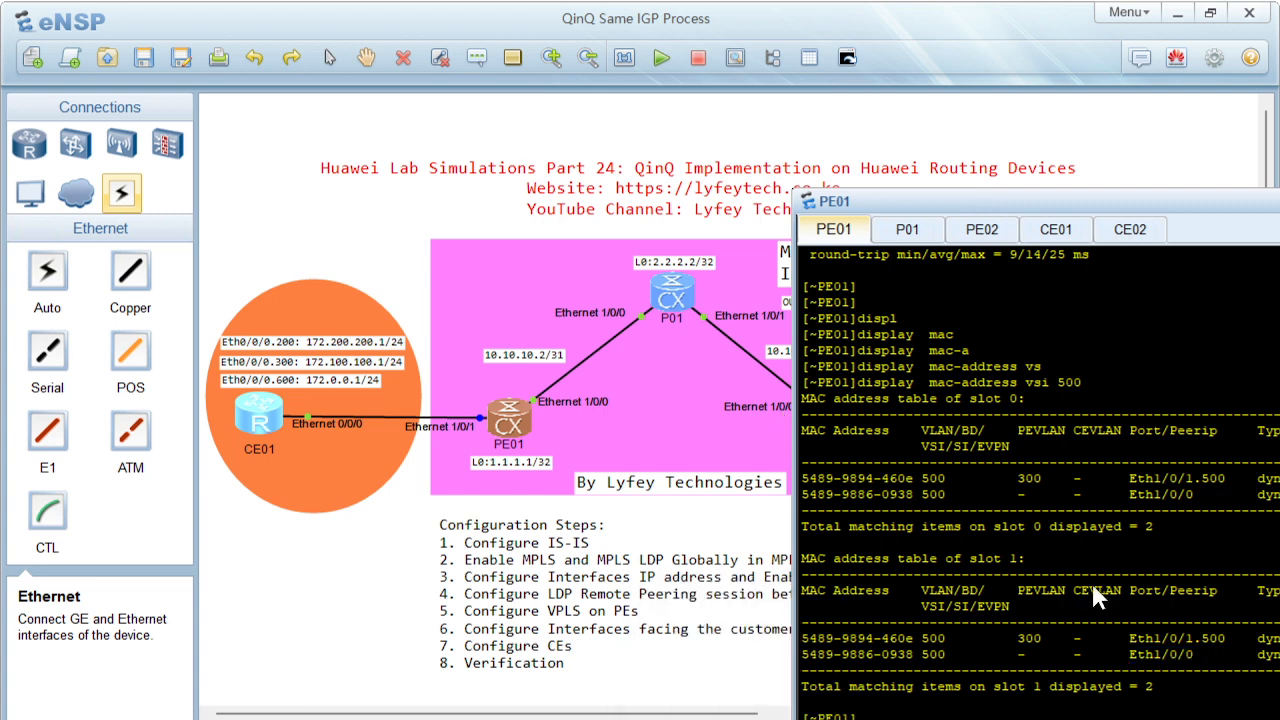